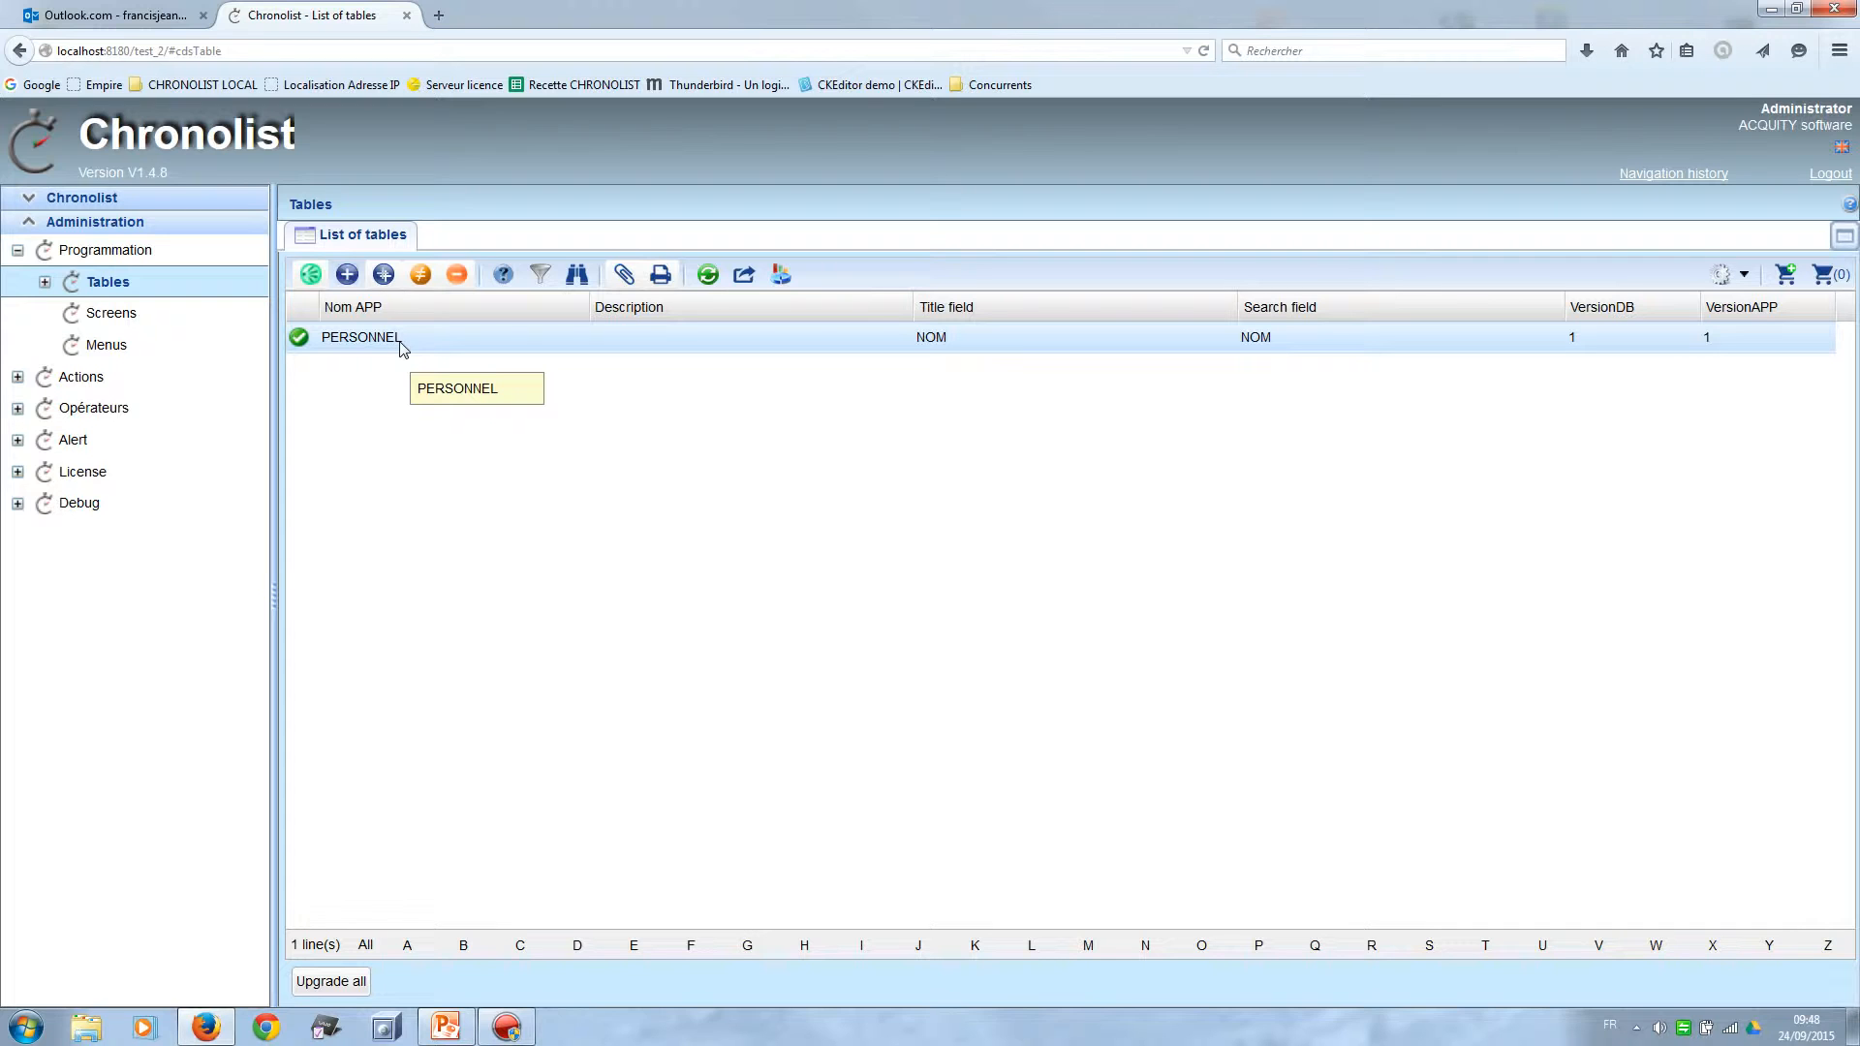
# Start a new table and name it ARTICLE.
pyautogui.click(345, 275)
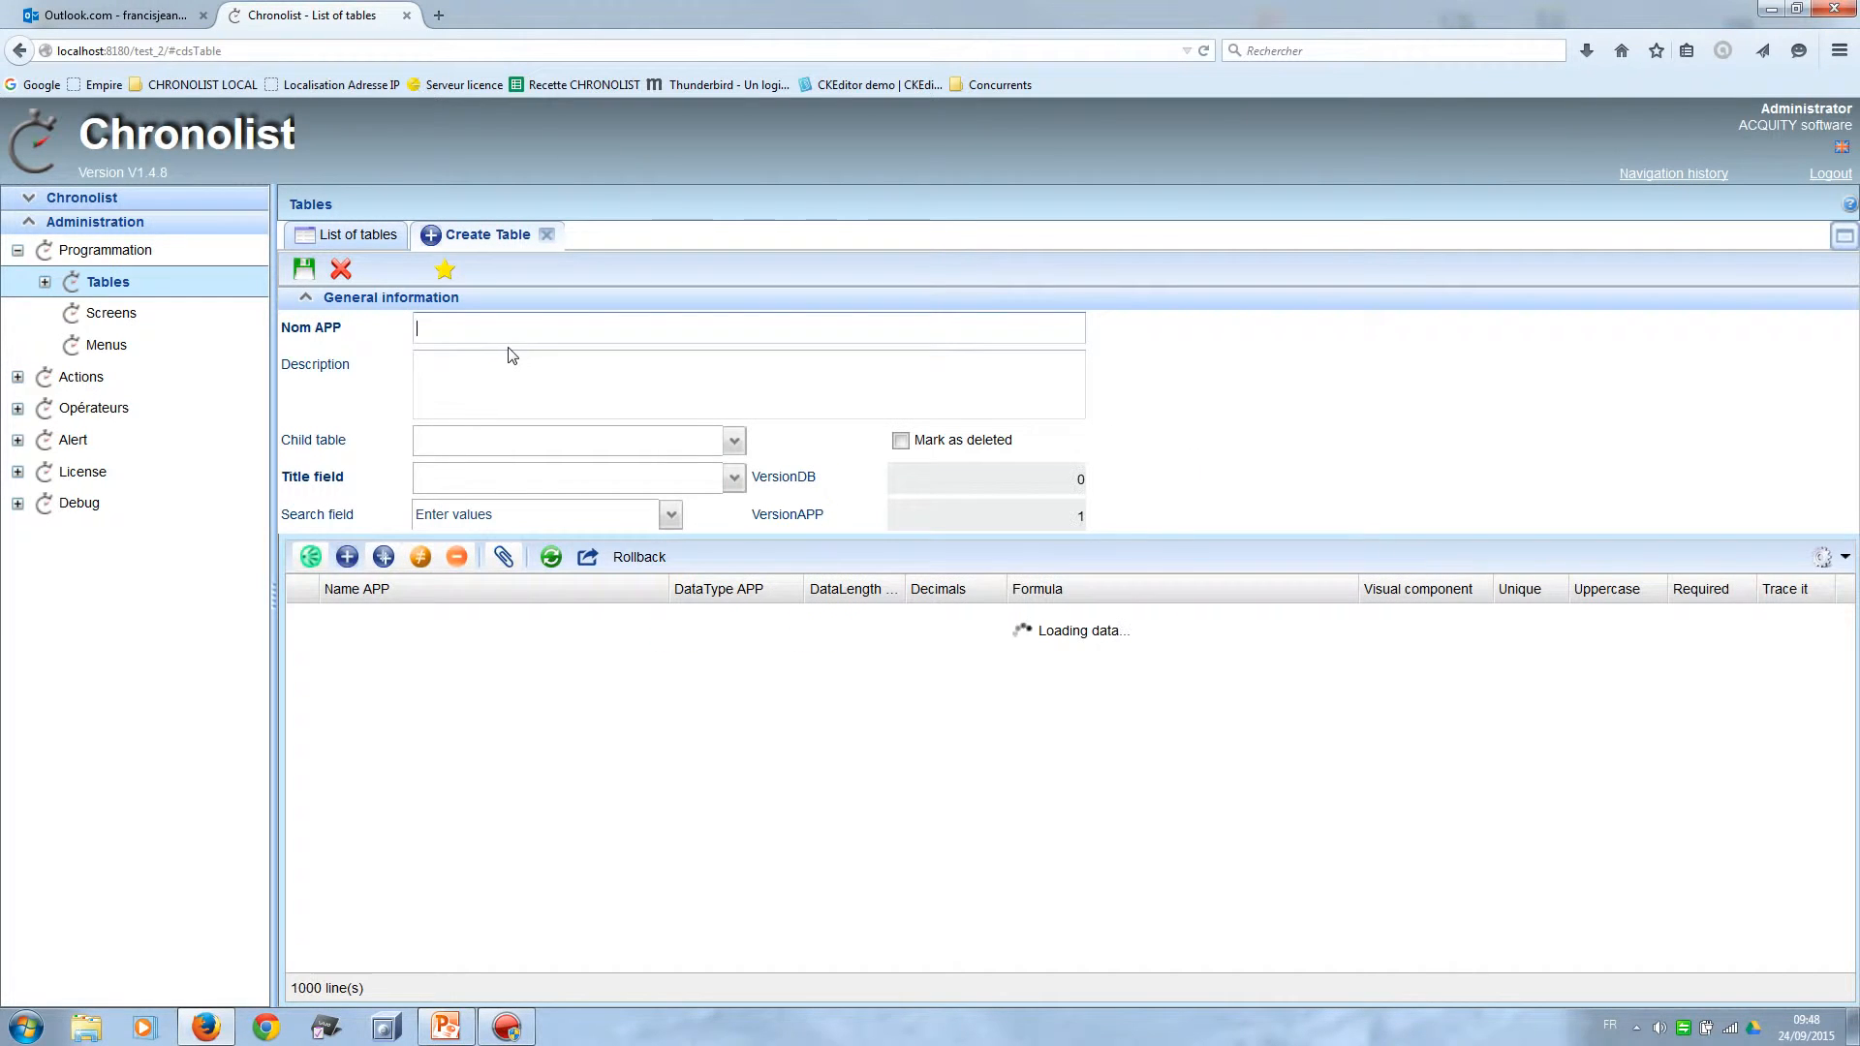
pyautogui.write('ART')
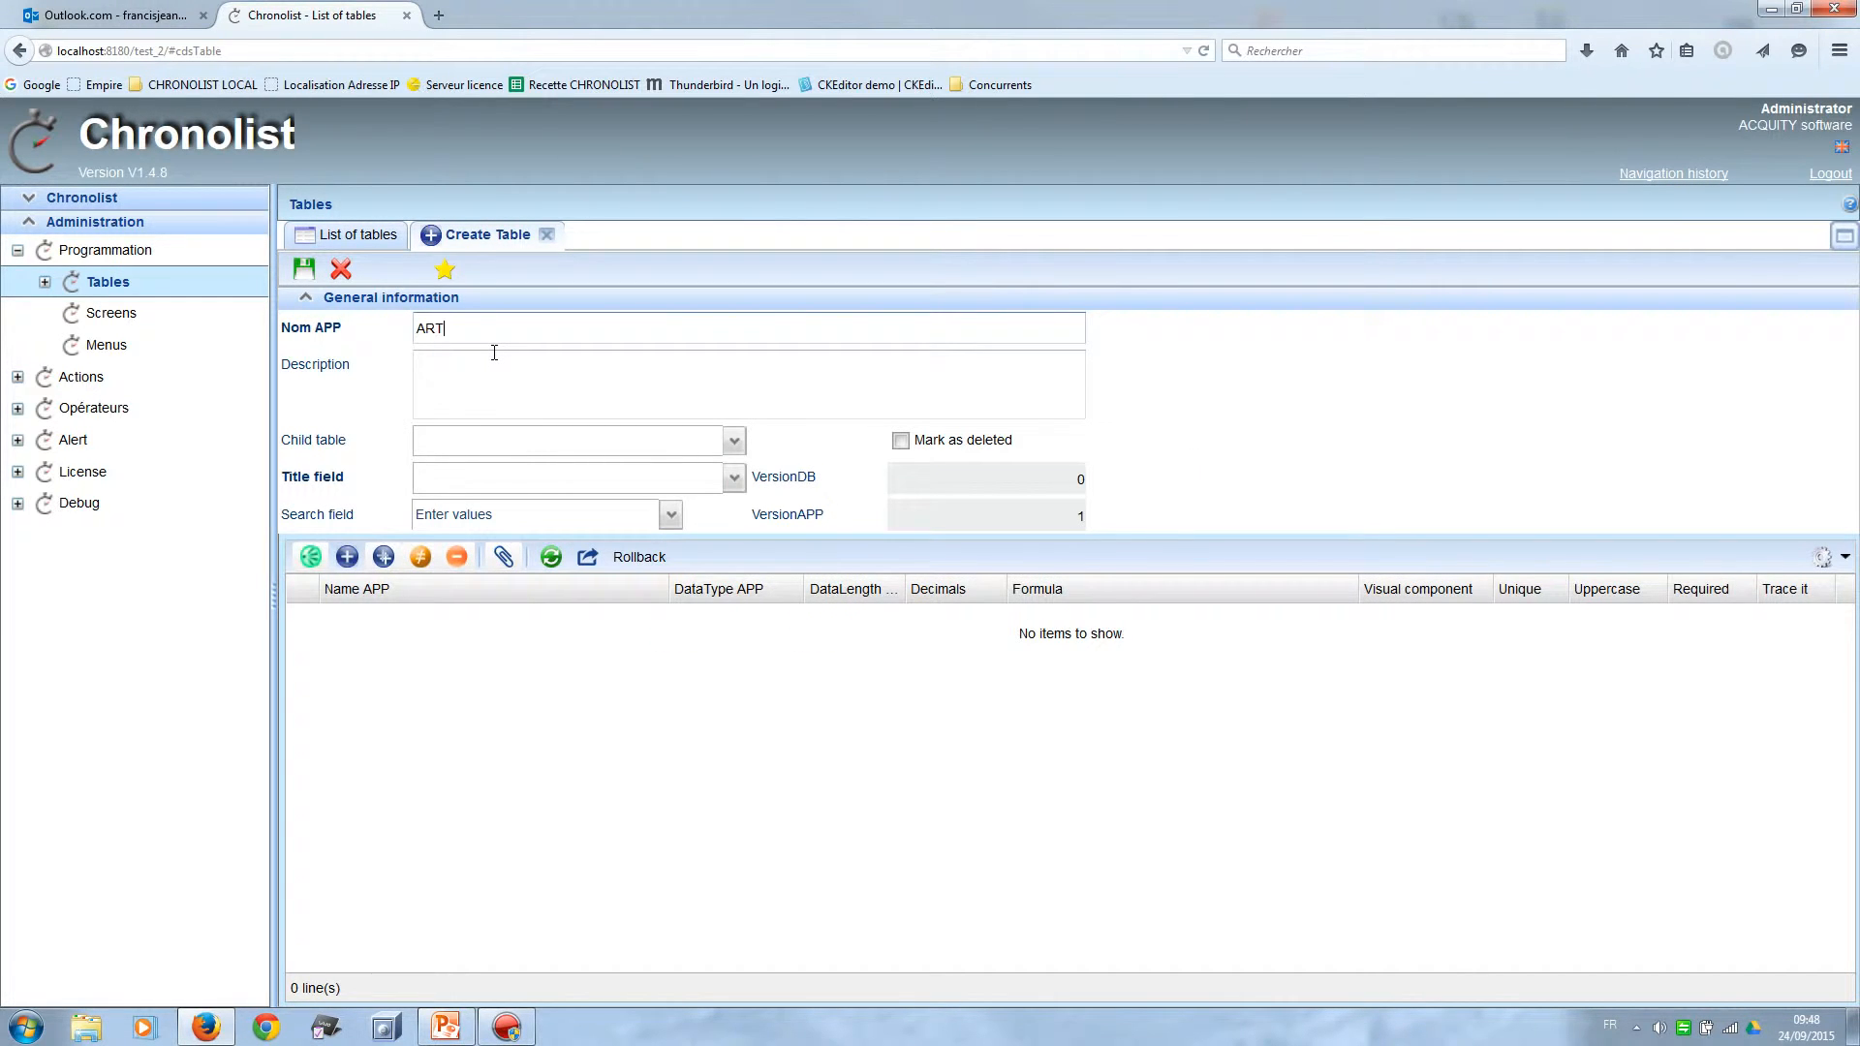
pyautogui.write('ICLE')
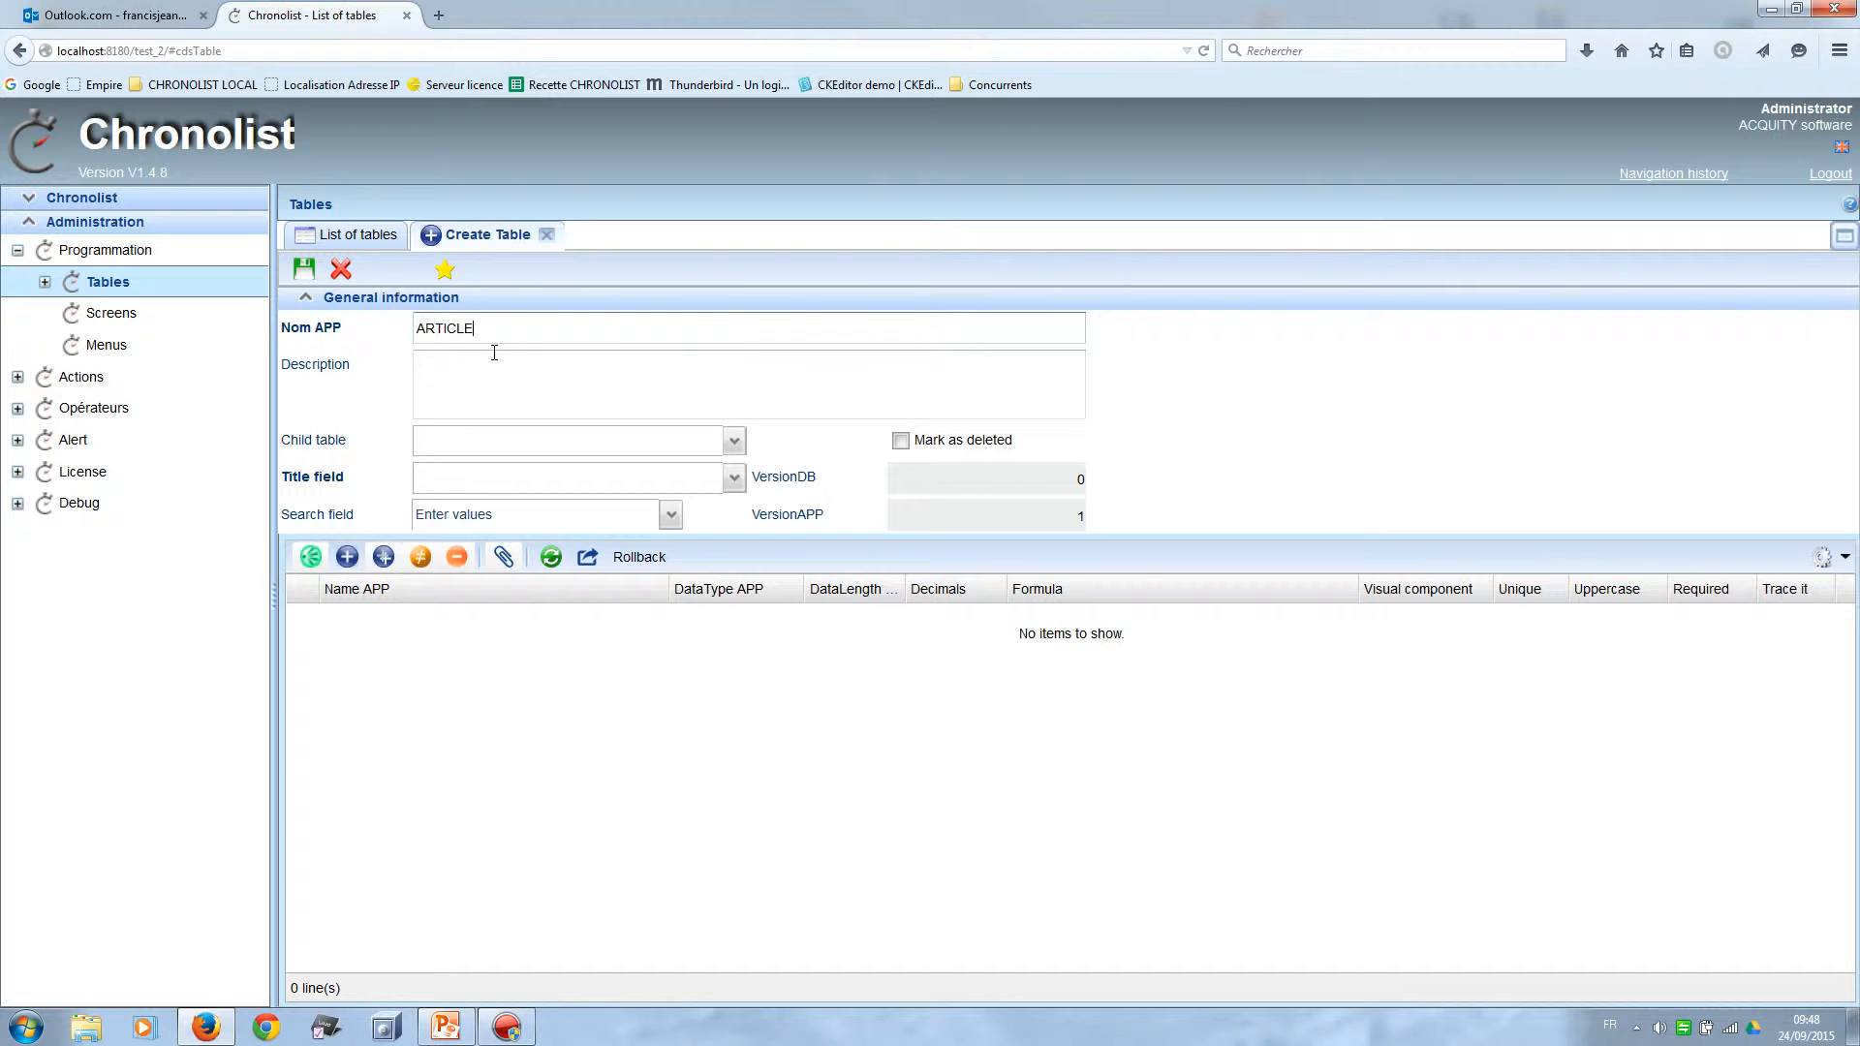
# Create a string field named CODE_ARTICLE with a data length of 30, marked as unique and required.
pyautogui.click(347, 558)
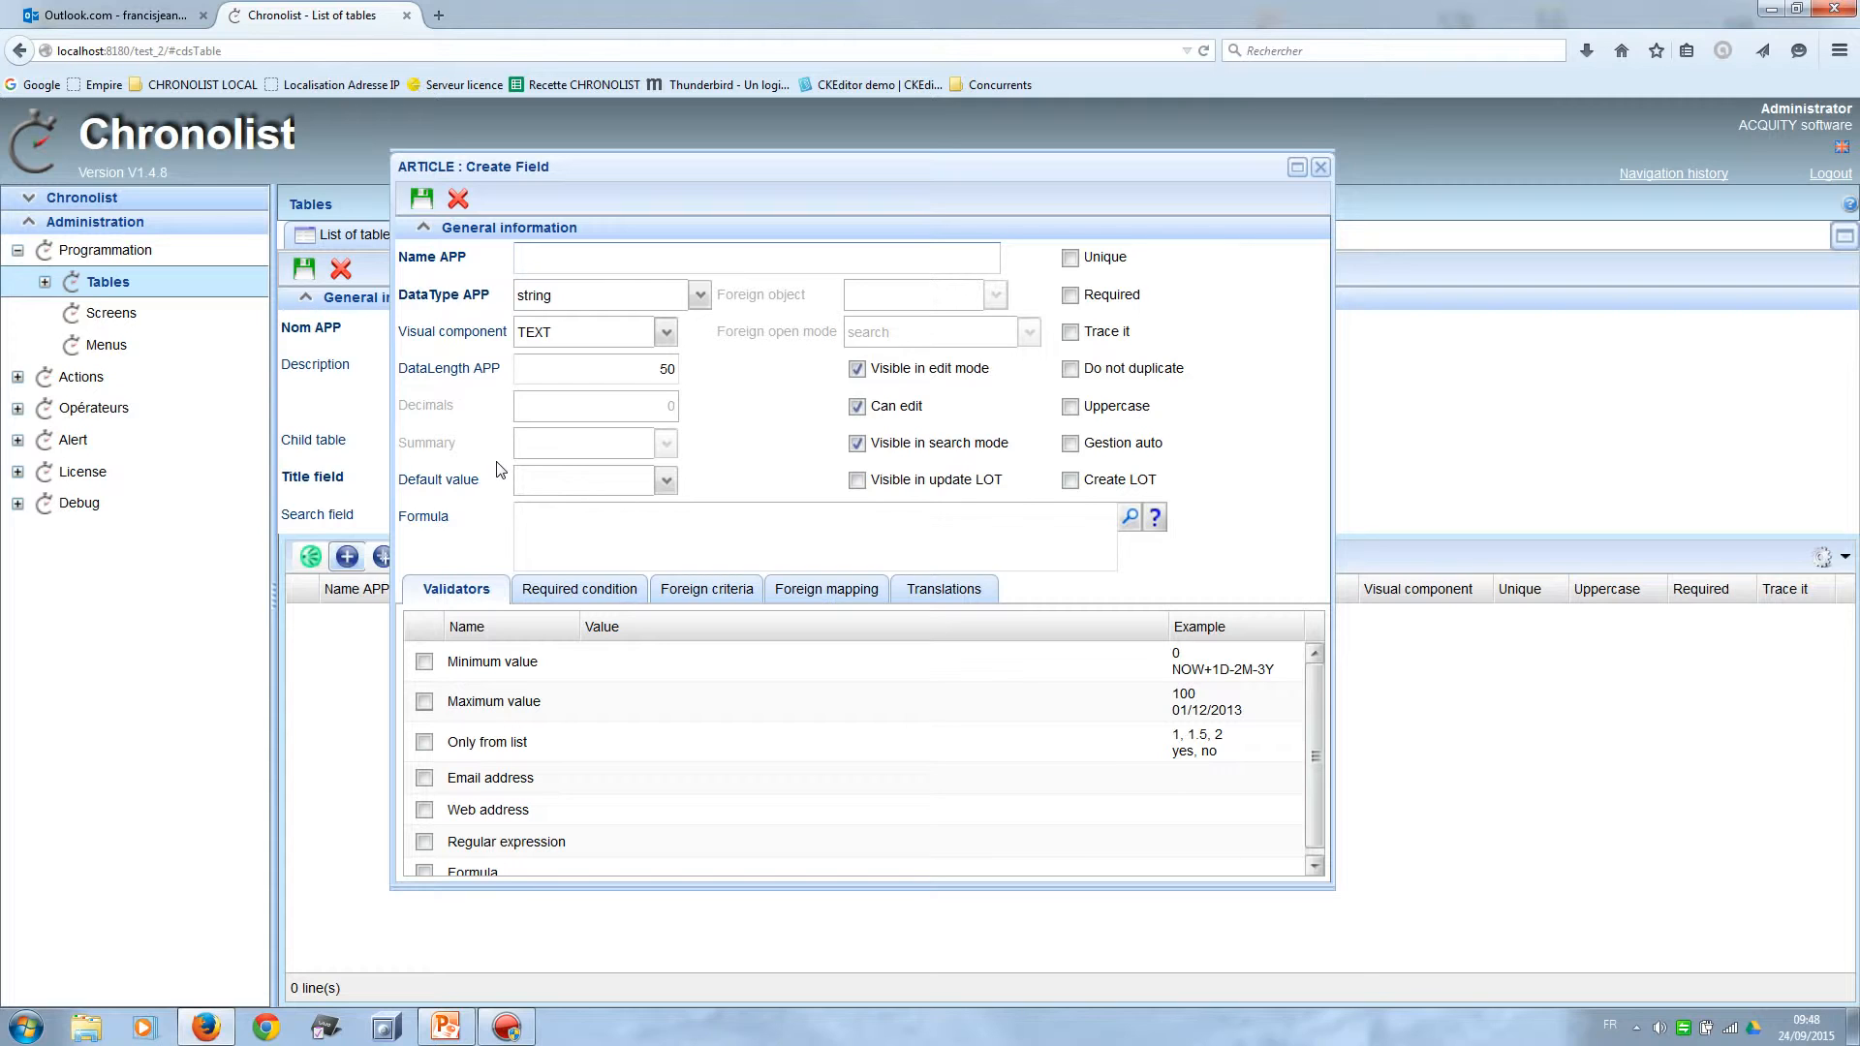
pyautogui.write('CODE_ARTICLE')
pyautogui.click(654, 366)
pyautogui.moveTo(654, 366); pyautogui.dragTo(718, 376)
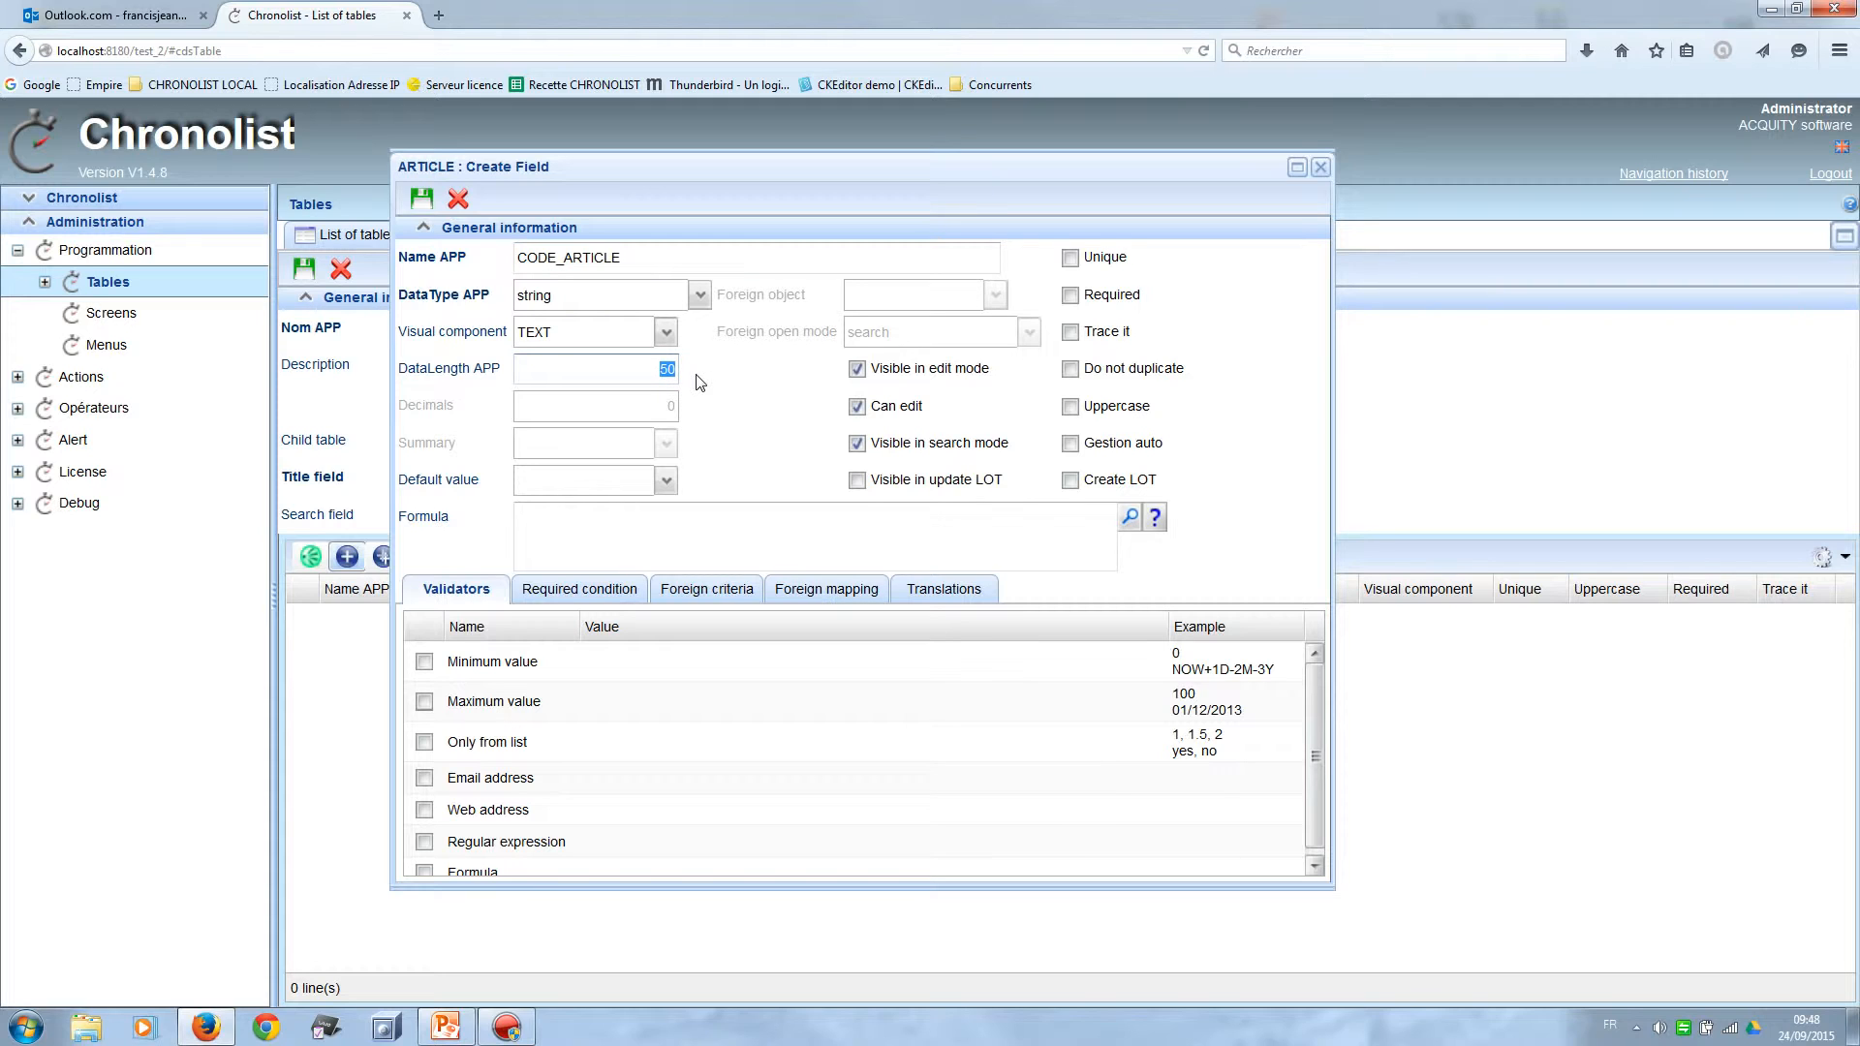
pyautogui.write('3')
pyautogui.click(1070, 259)
pyautogui.click(1071, 295)
# Give the CODE_ARTICLE field the English translation "Article code" and the French translation "Code article", and save the field.
pyautogui.click(947, 602)
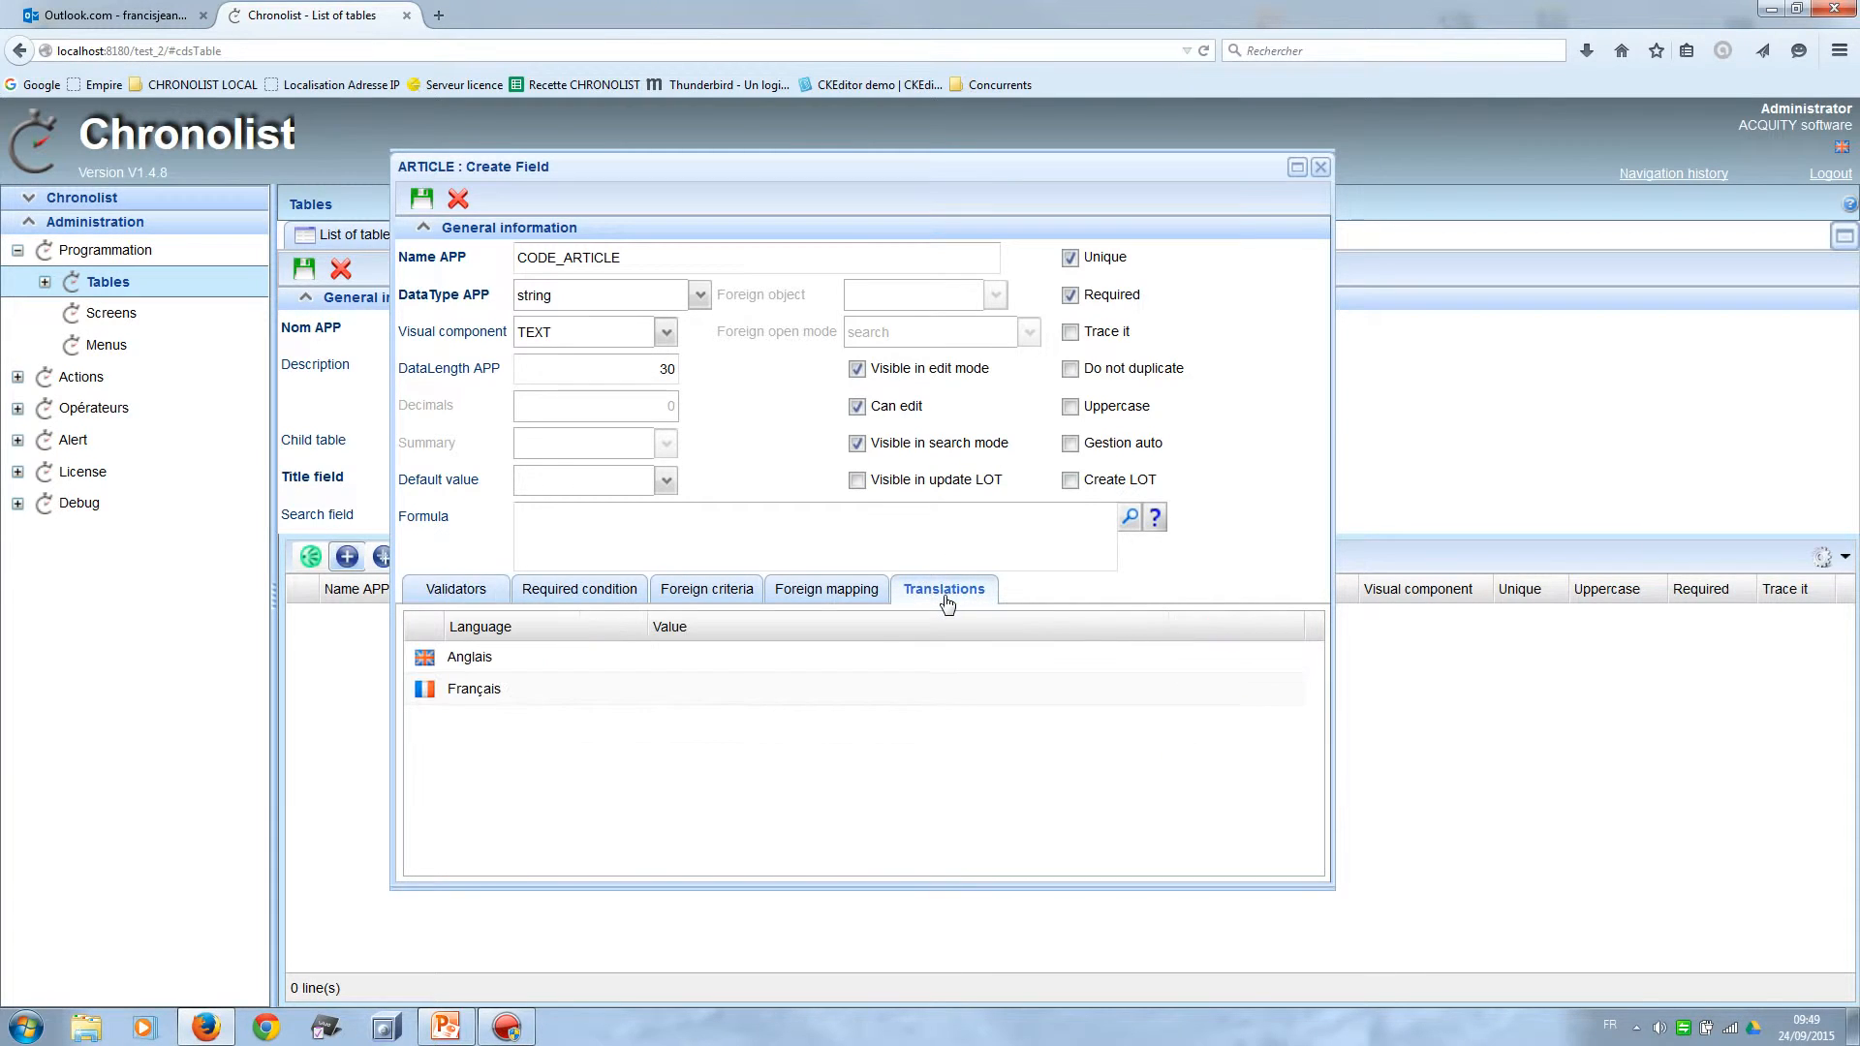
pyautogui.click(733, 658)
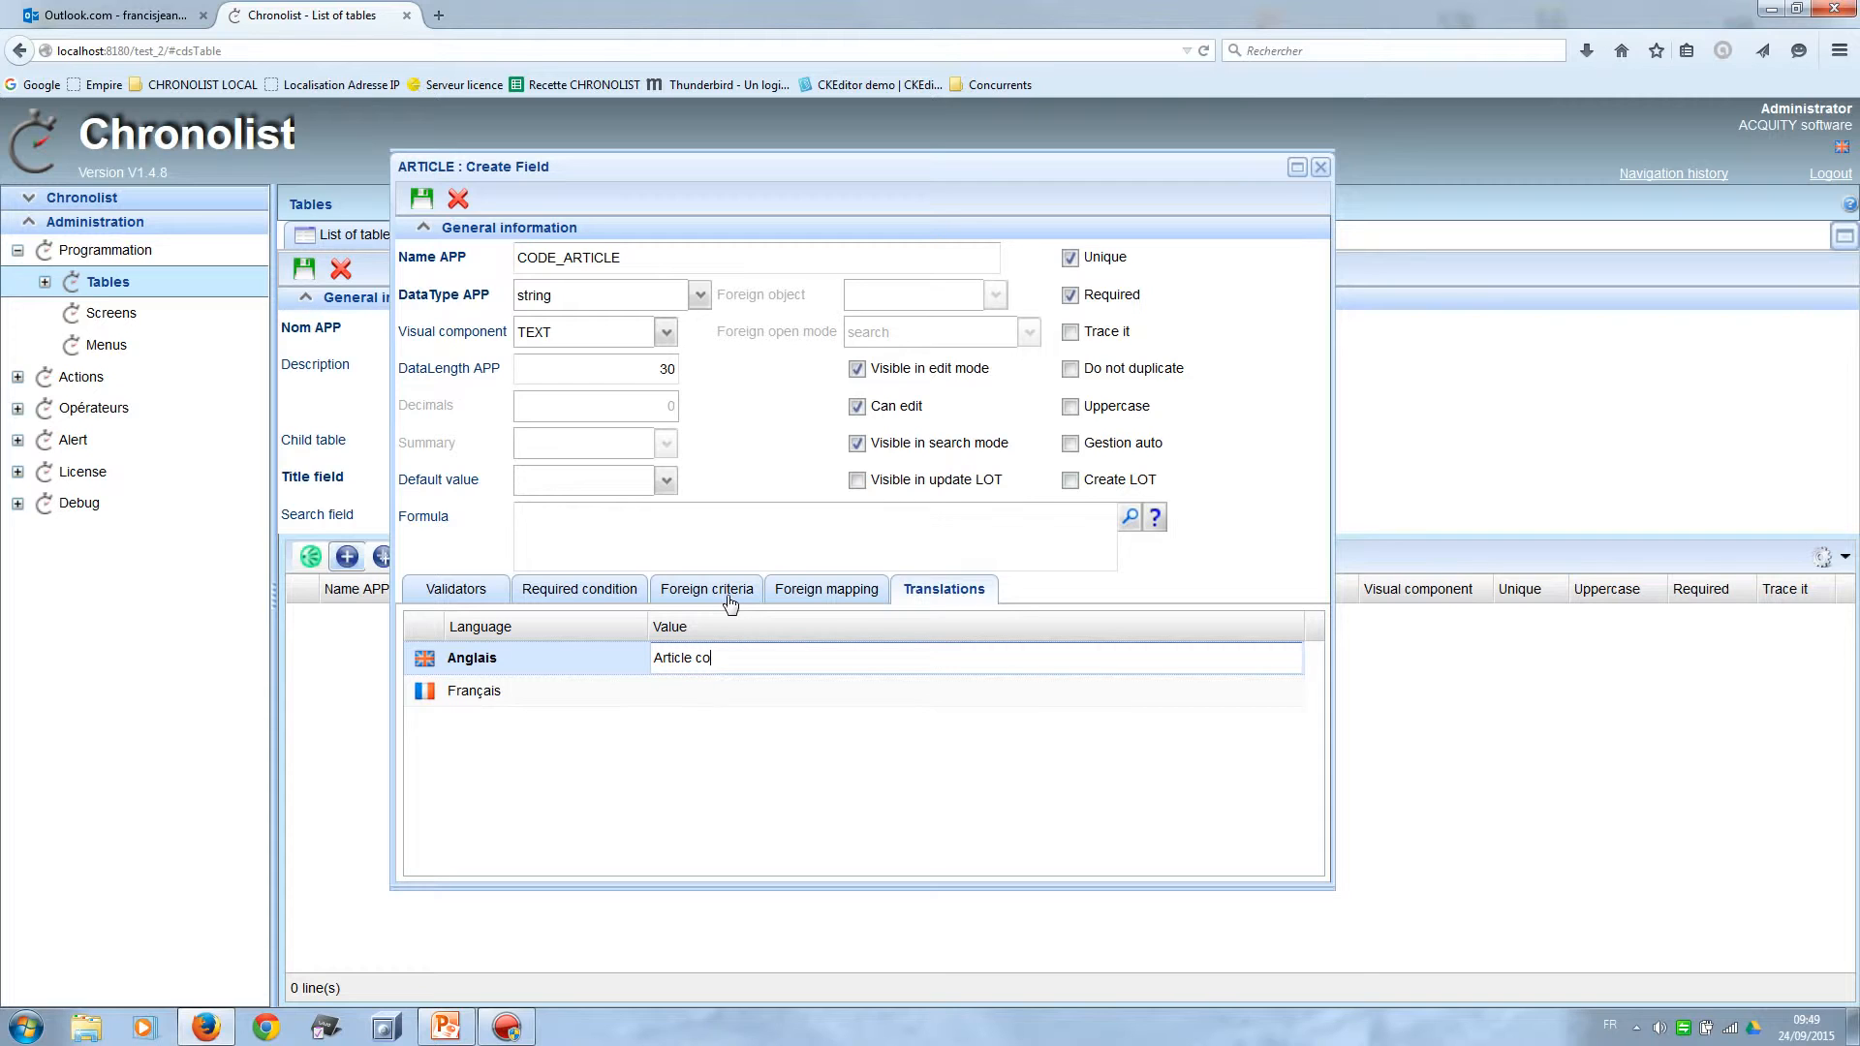
pyautogui.press('Tab')
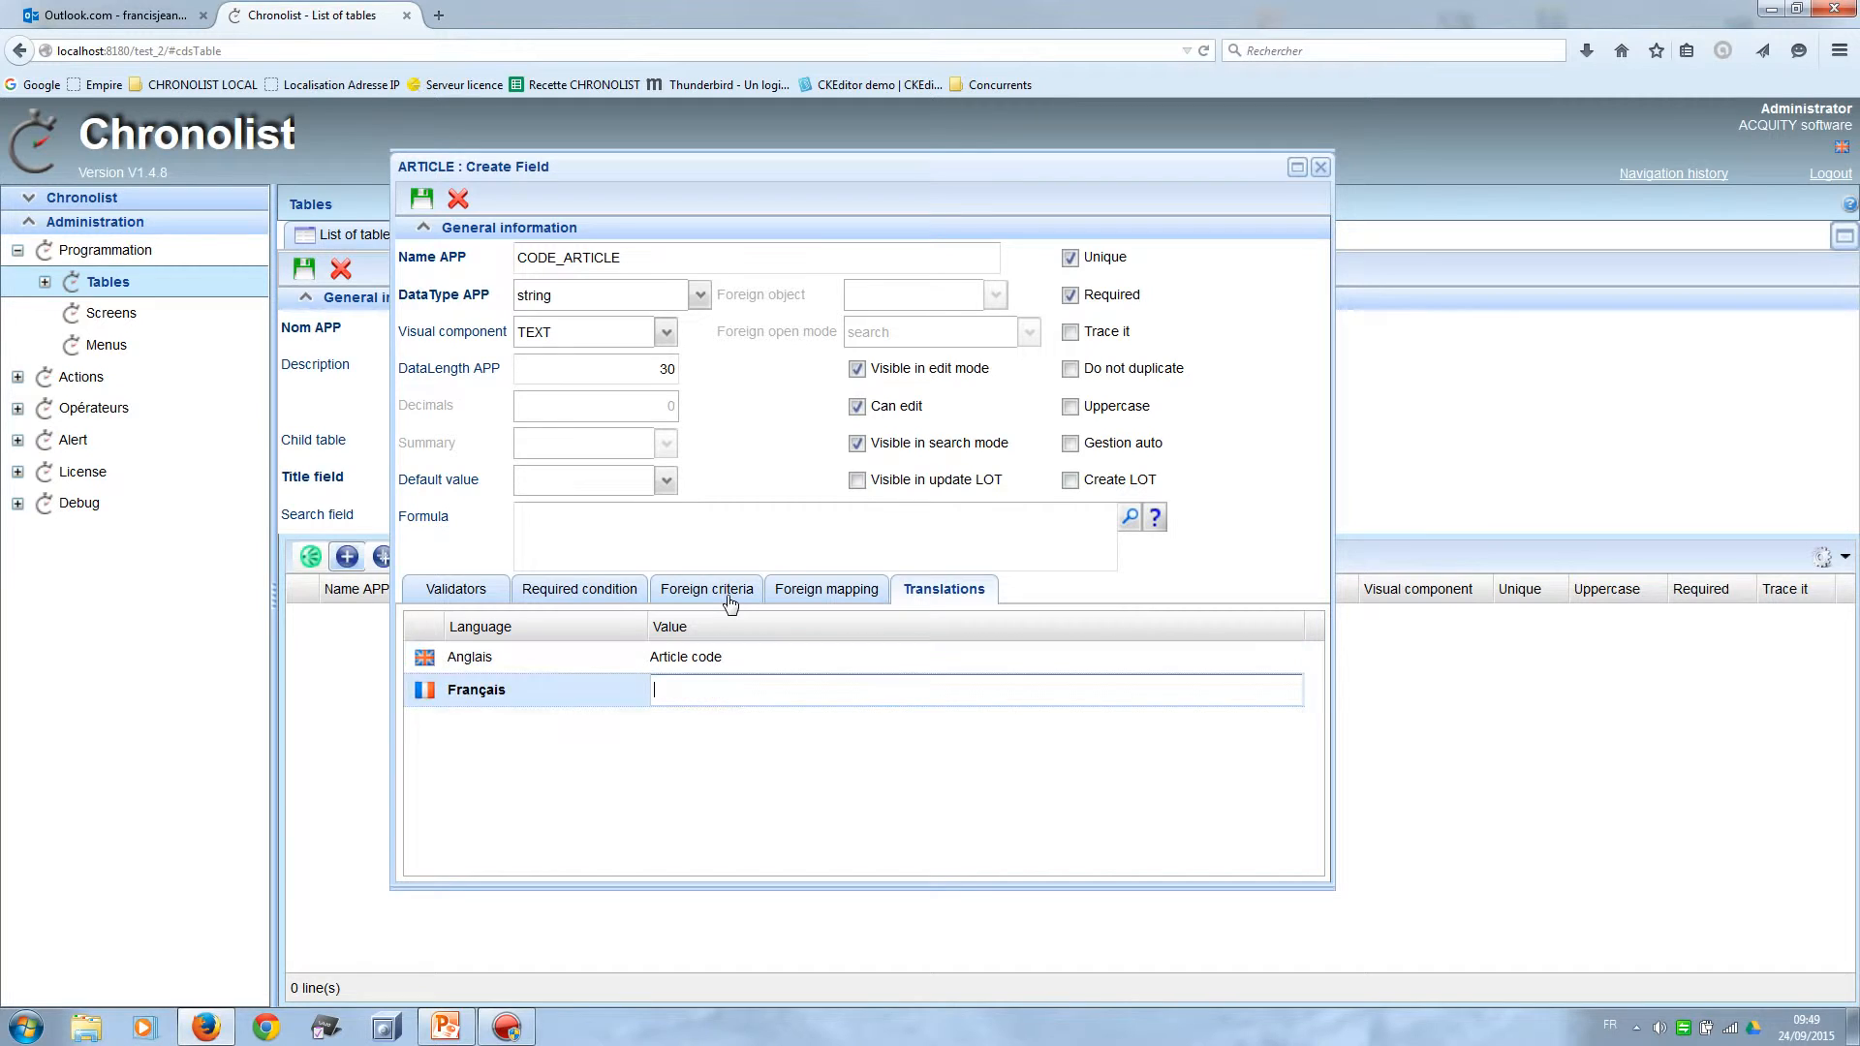
pyautogui.write('Codee article')
pyautogui.press('BackSpace')
pyautogui.click(421, 201)
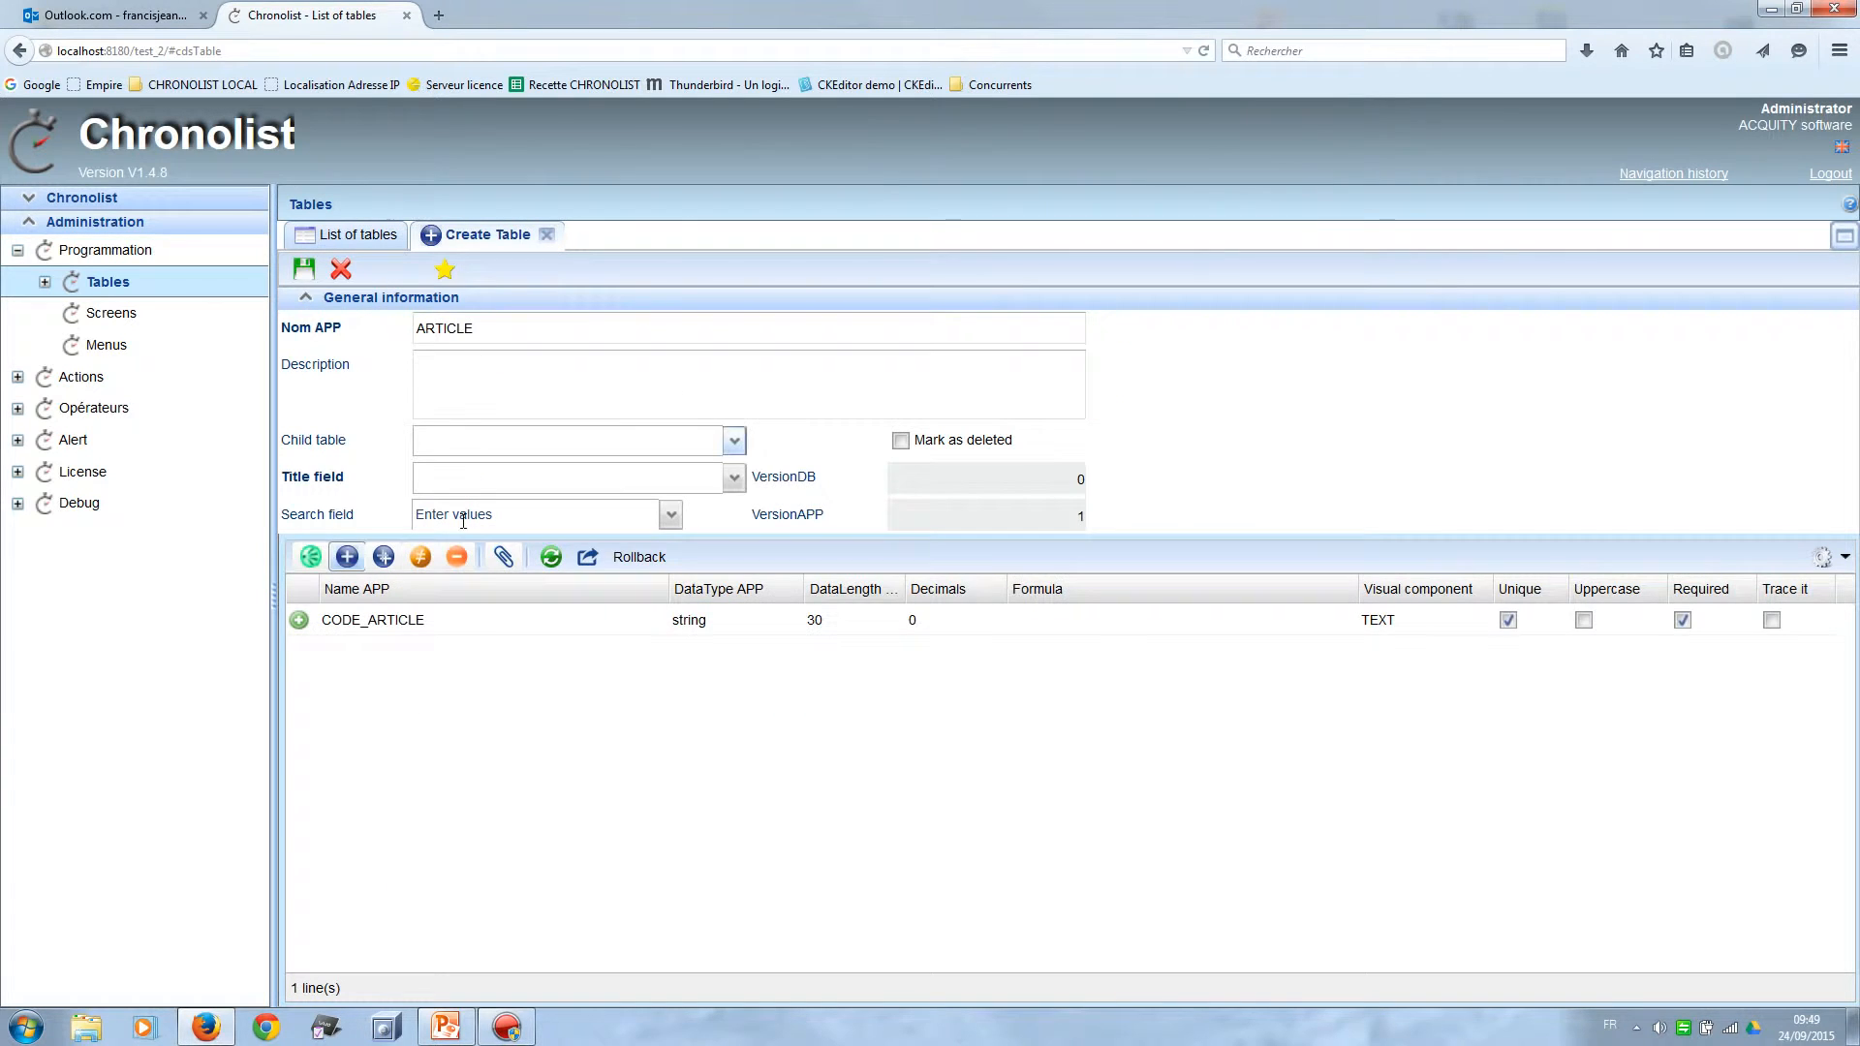
# Add a field named DESIGNATION to the ARTICLE table, keeping the default field settings.
pyautogui.click(348, 559)
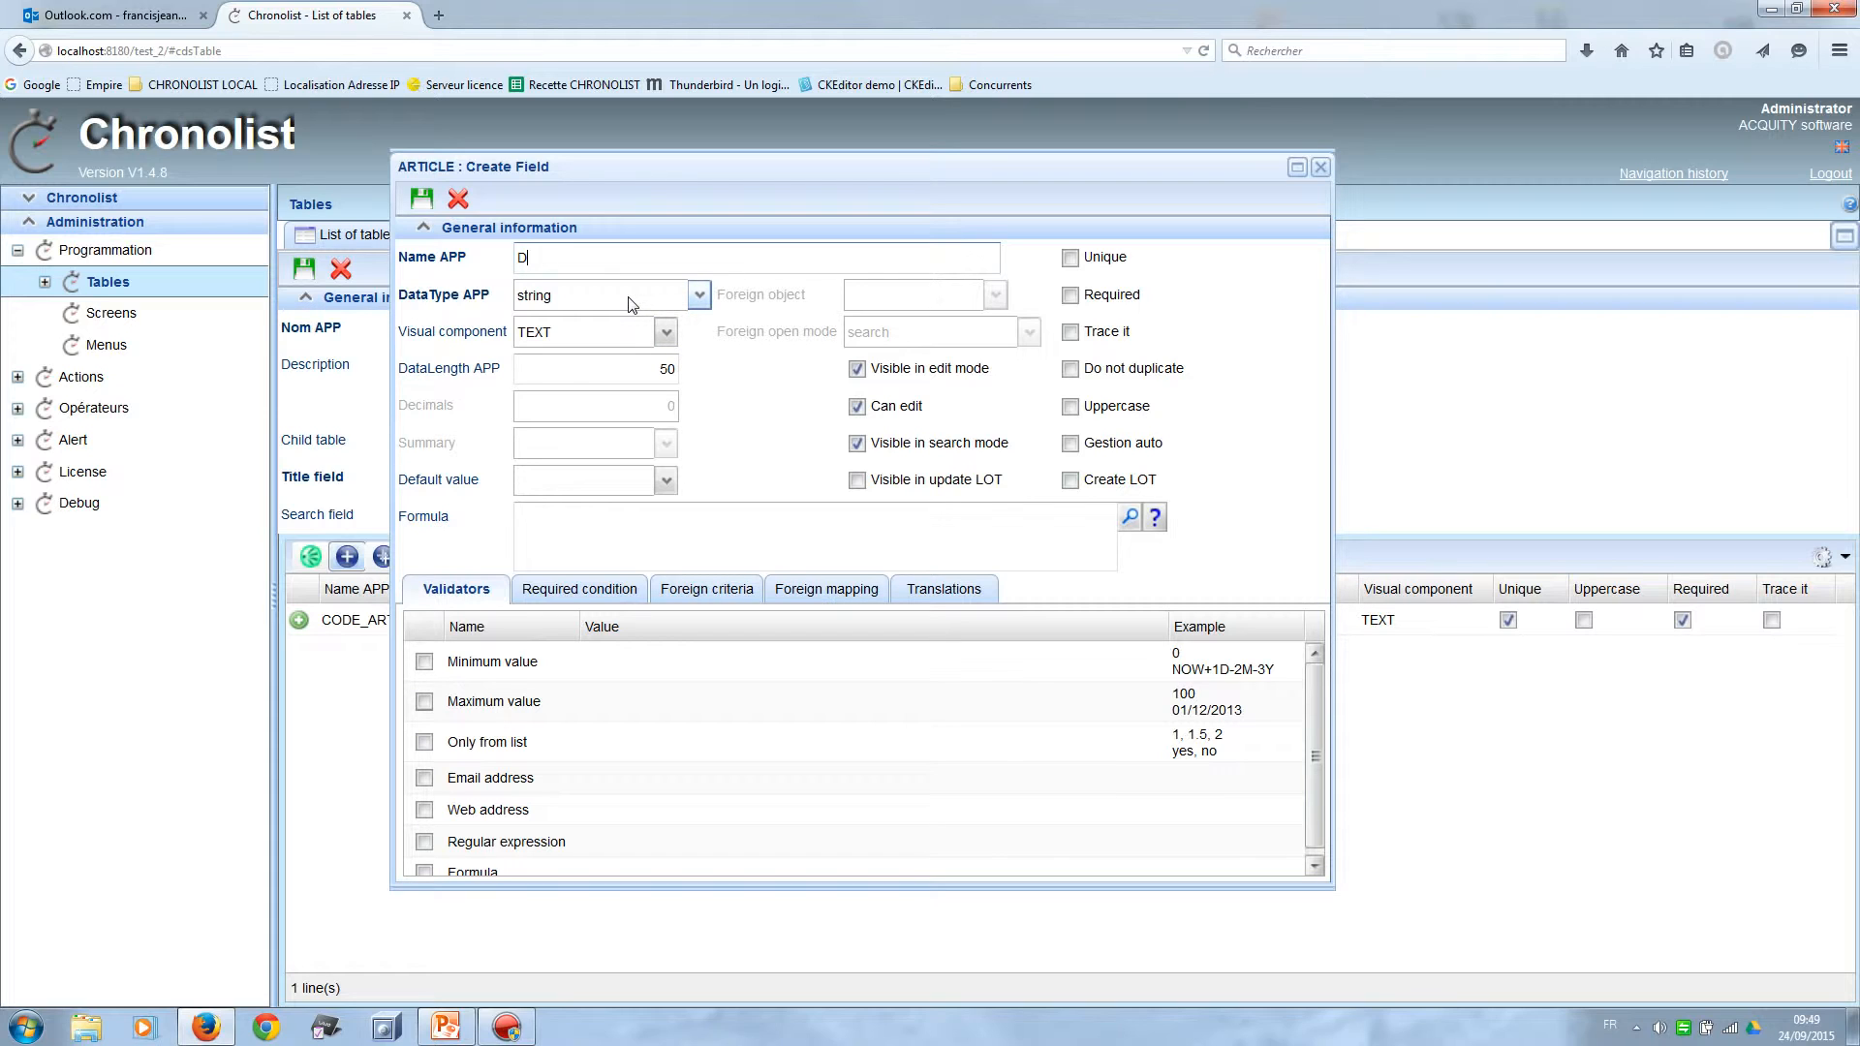
pyautogui.write('GNATION')
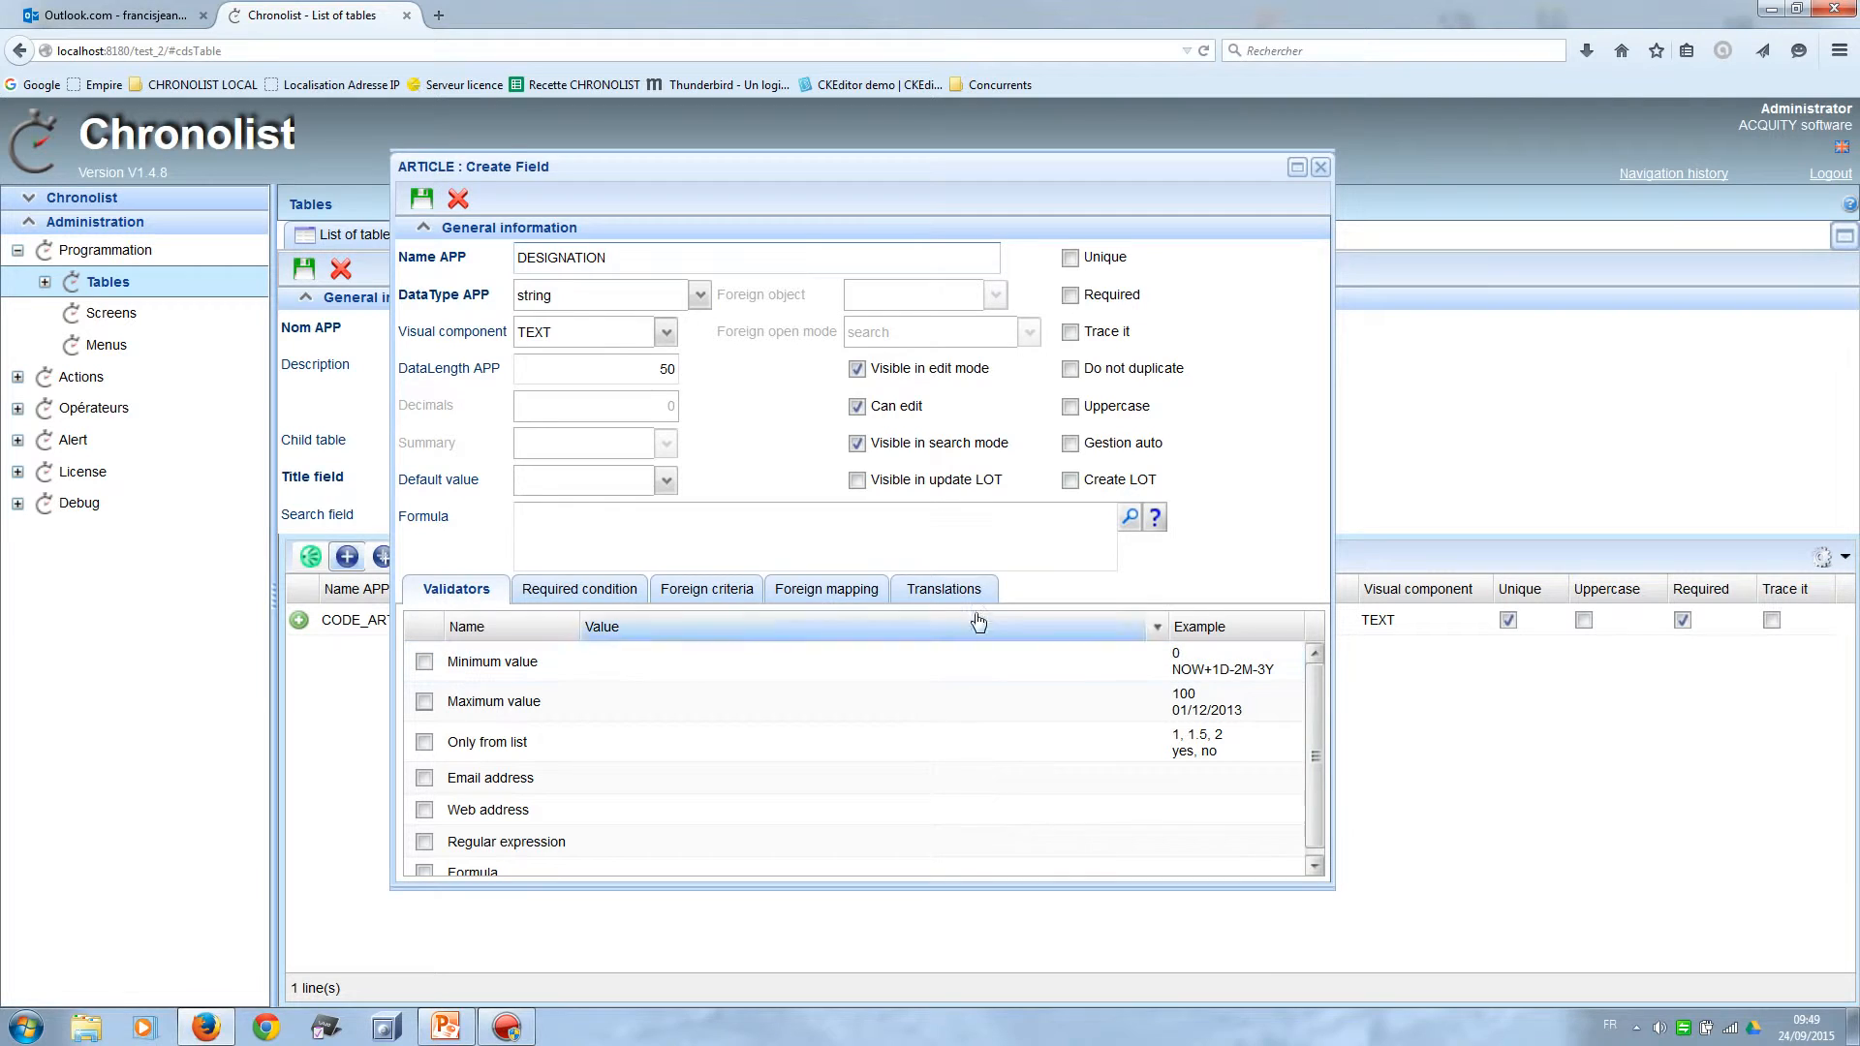
pyautogui.click(422, 200)
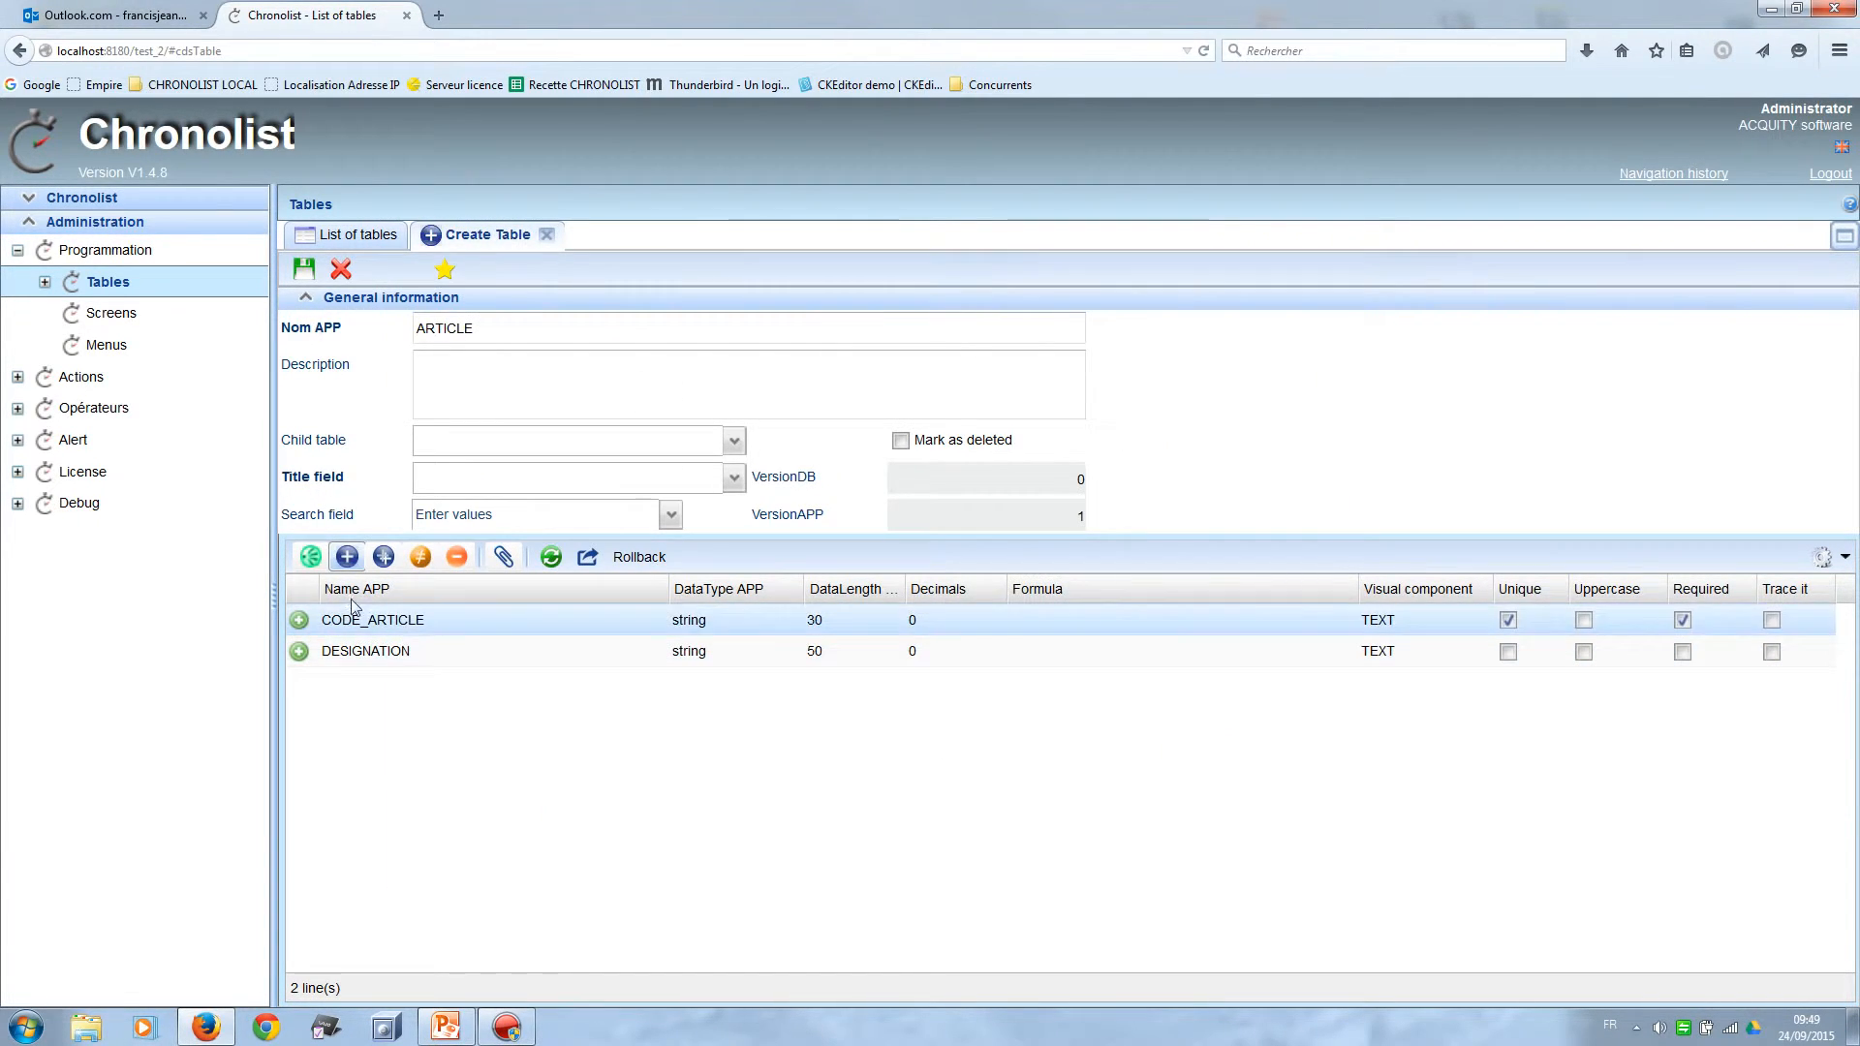
# Add a field named BUYING_PRICE with the double data type to the ARTICLE table.
pyautogui.click(347, 558)
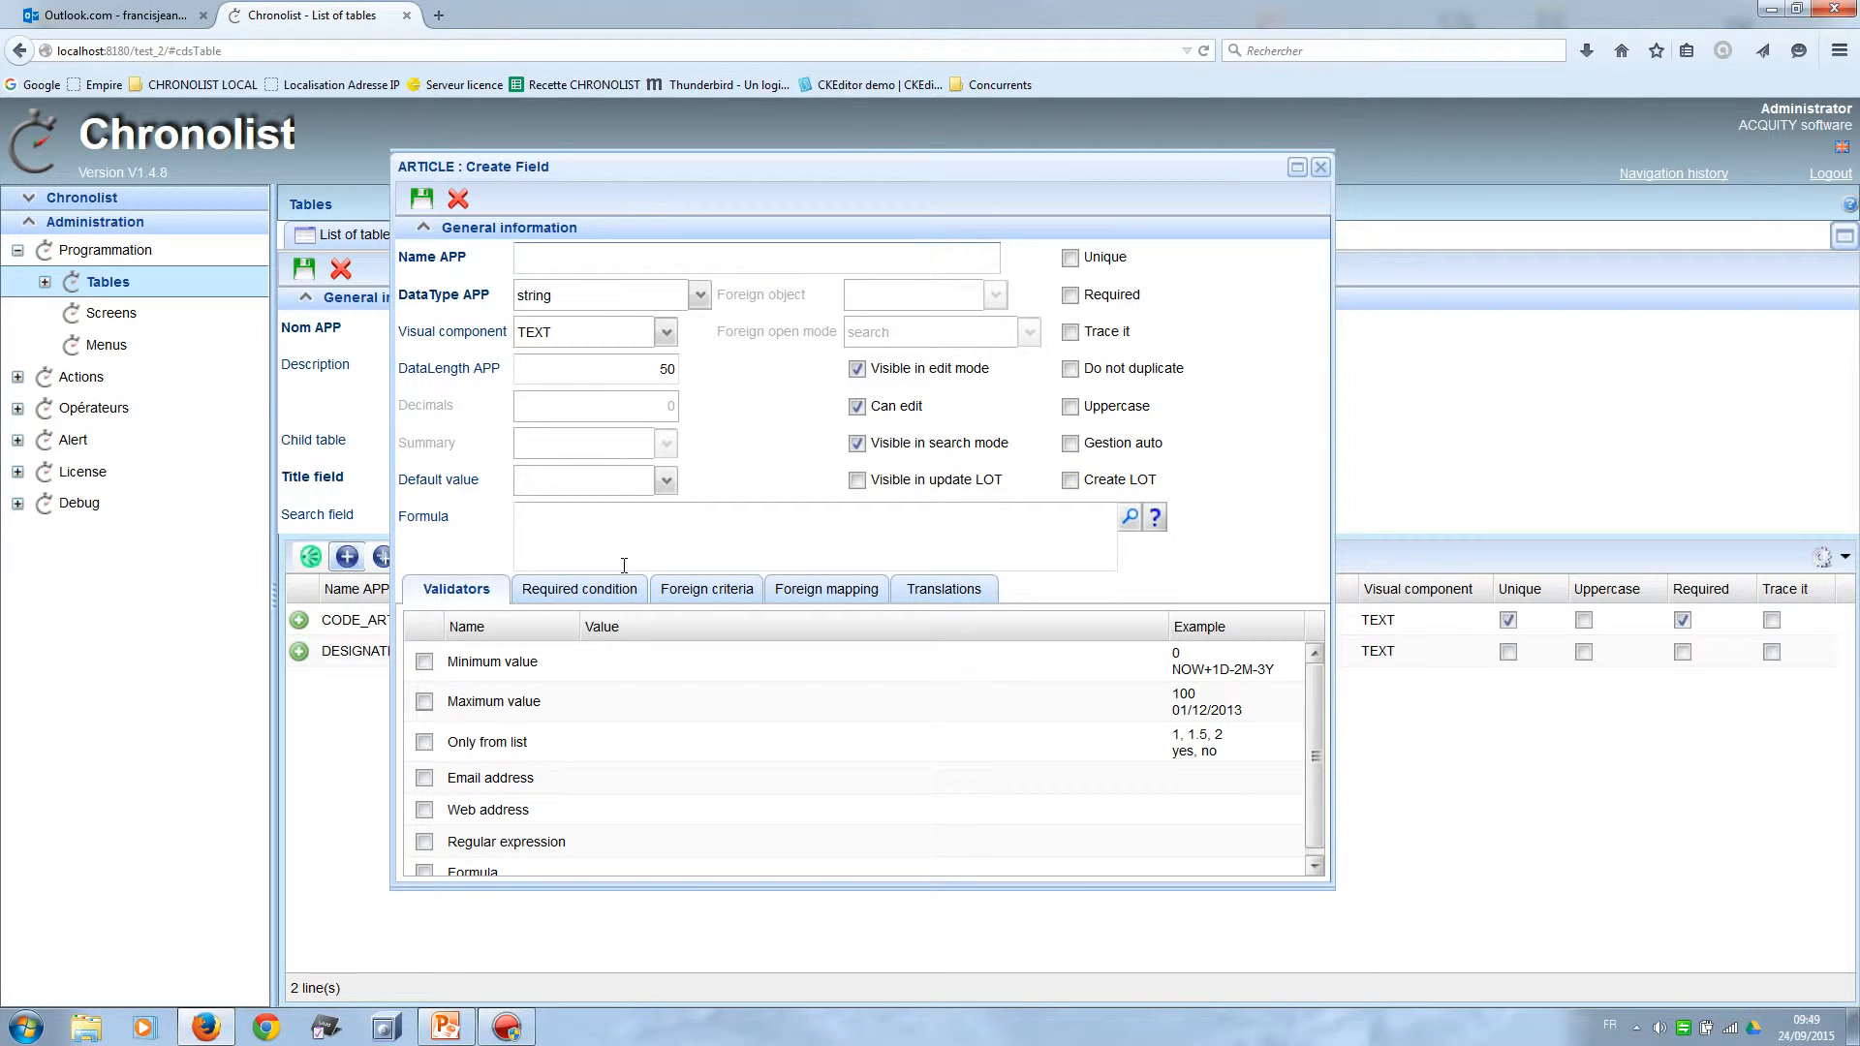
pyautogui.write('BUYING_PRICE')
pyautogui.click(699, 299)
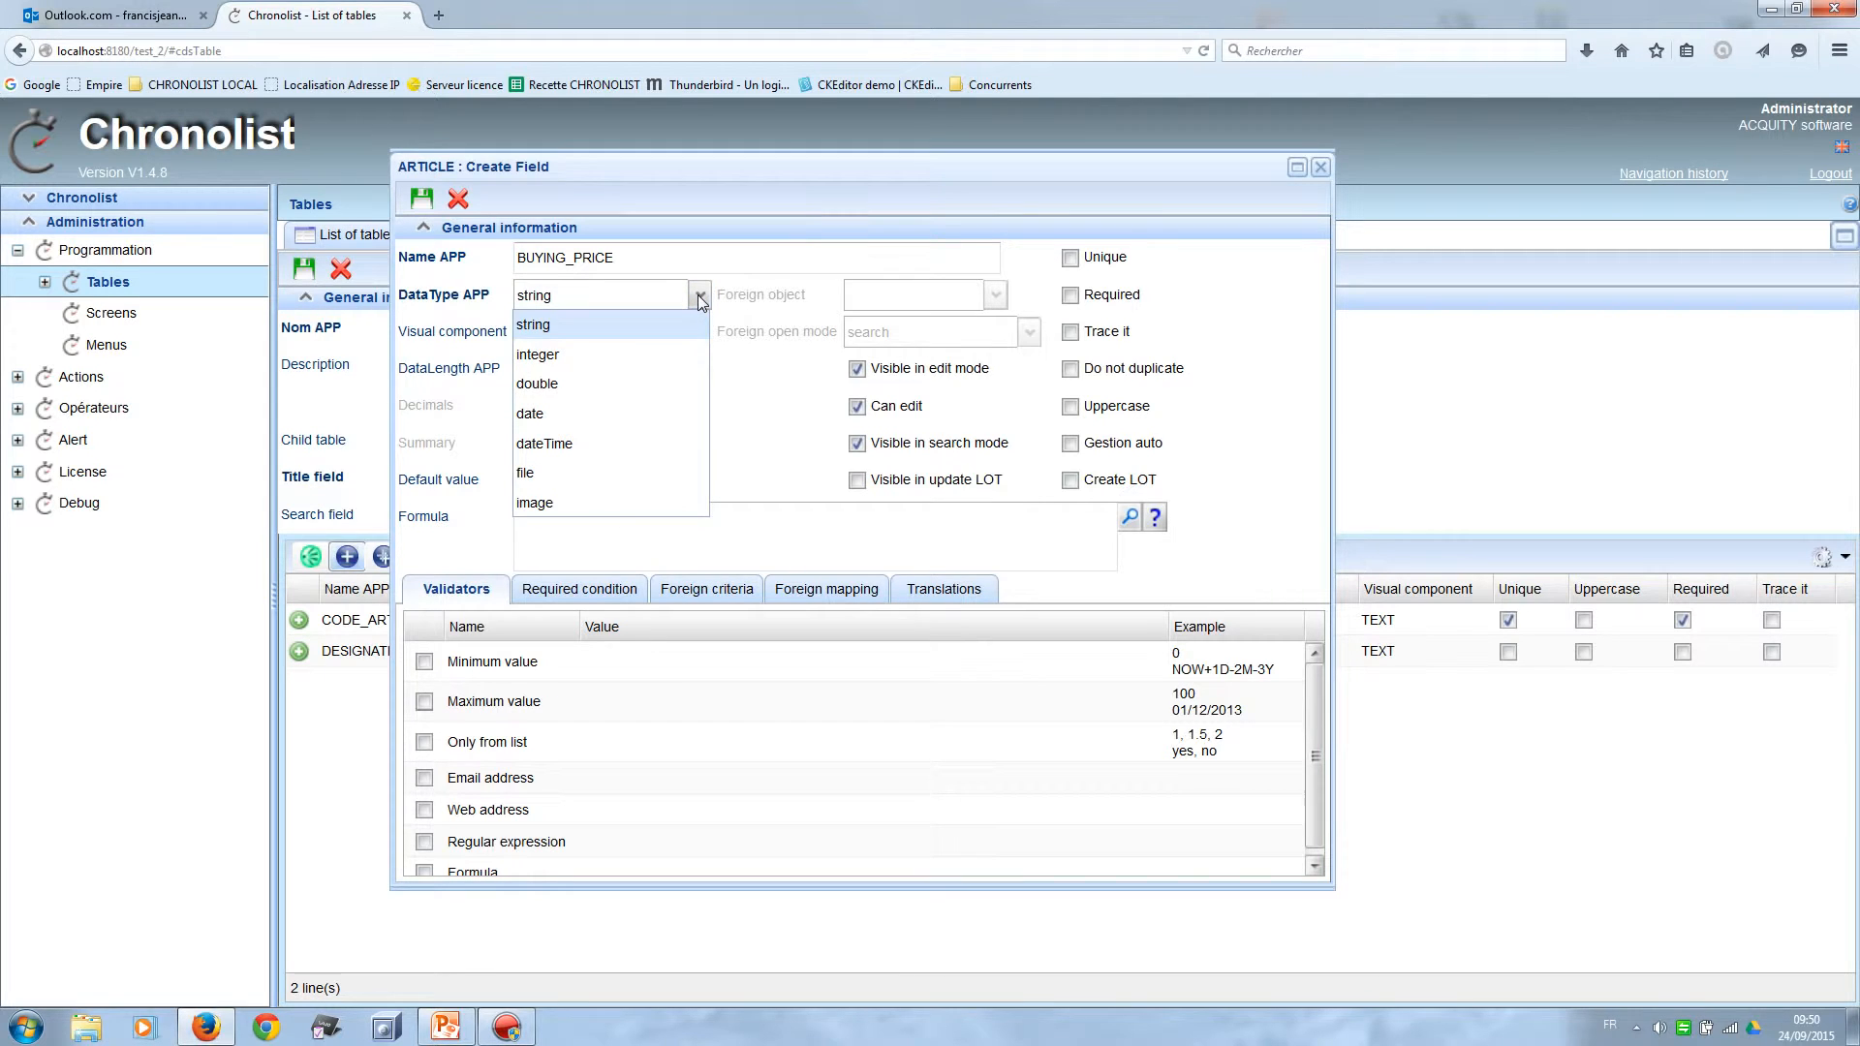
pyautogui.click(602, 385)
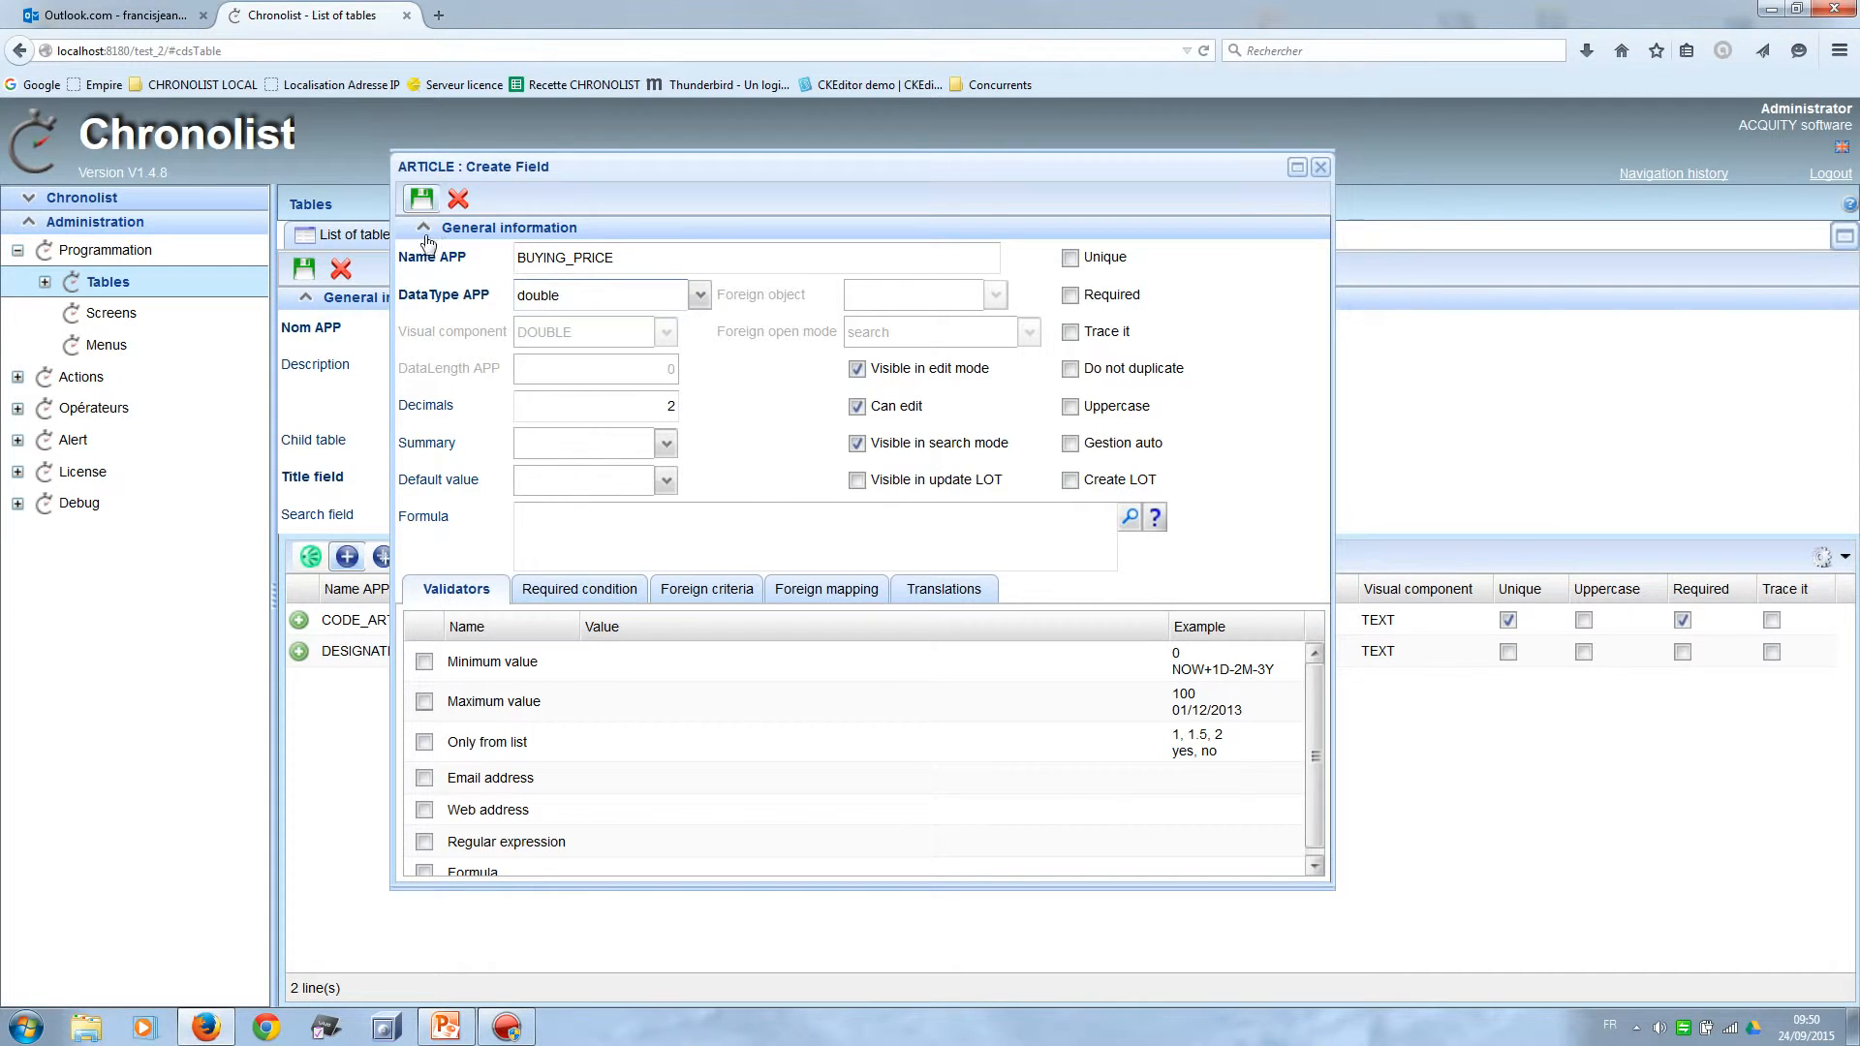
pyautogui.click(424, 205)
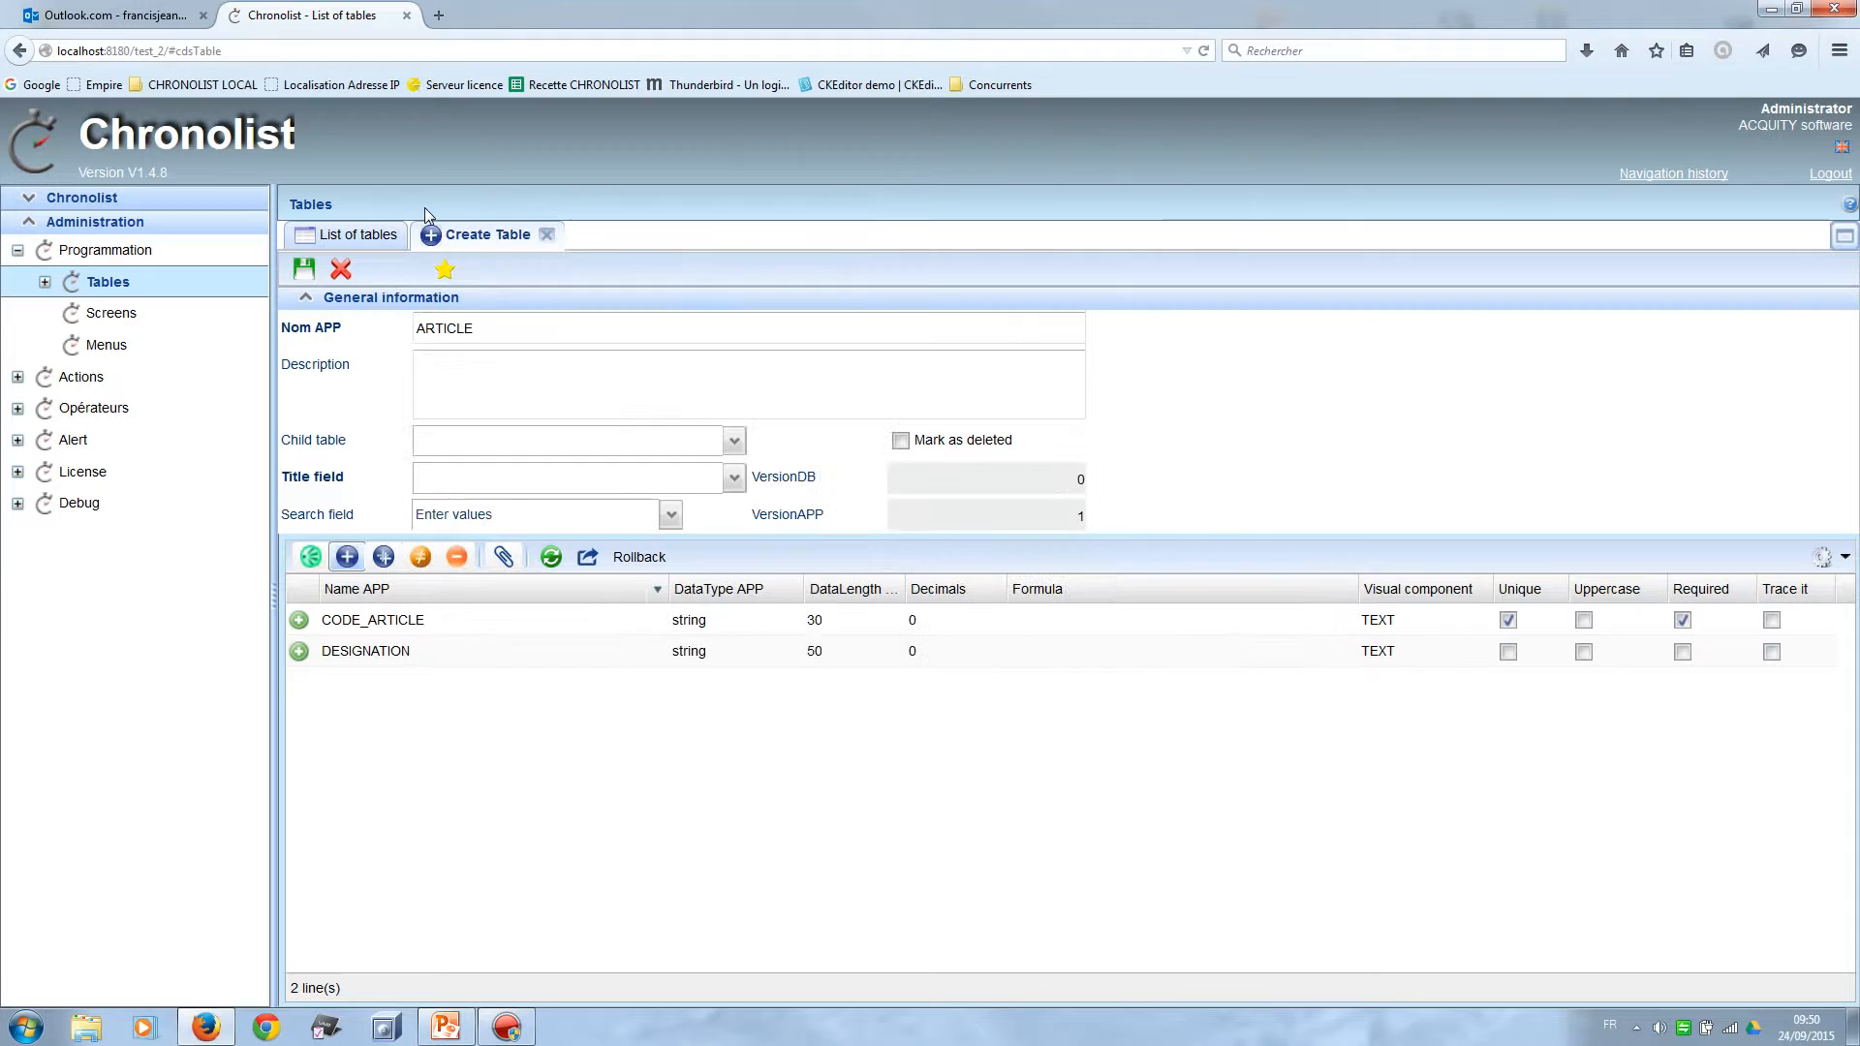
# Add a field named COEFFICIENT with the double data type to the ARTICLE table.
pyautogui.click(347, 557)
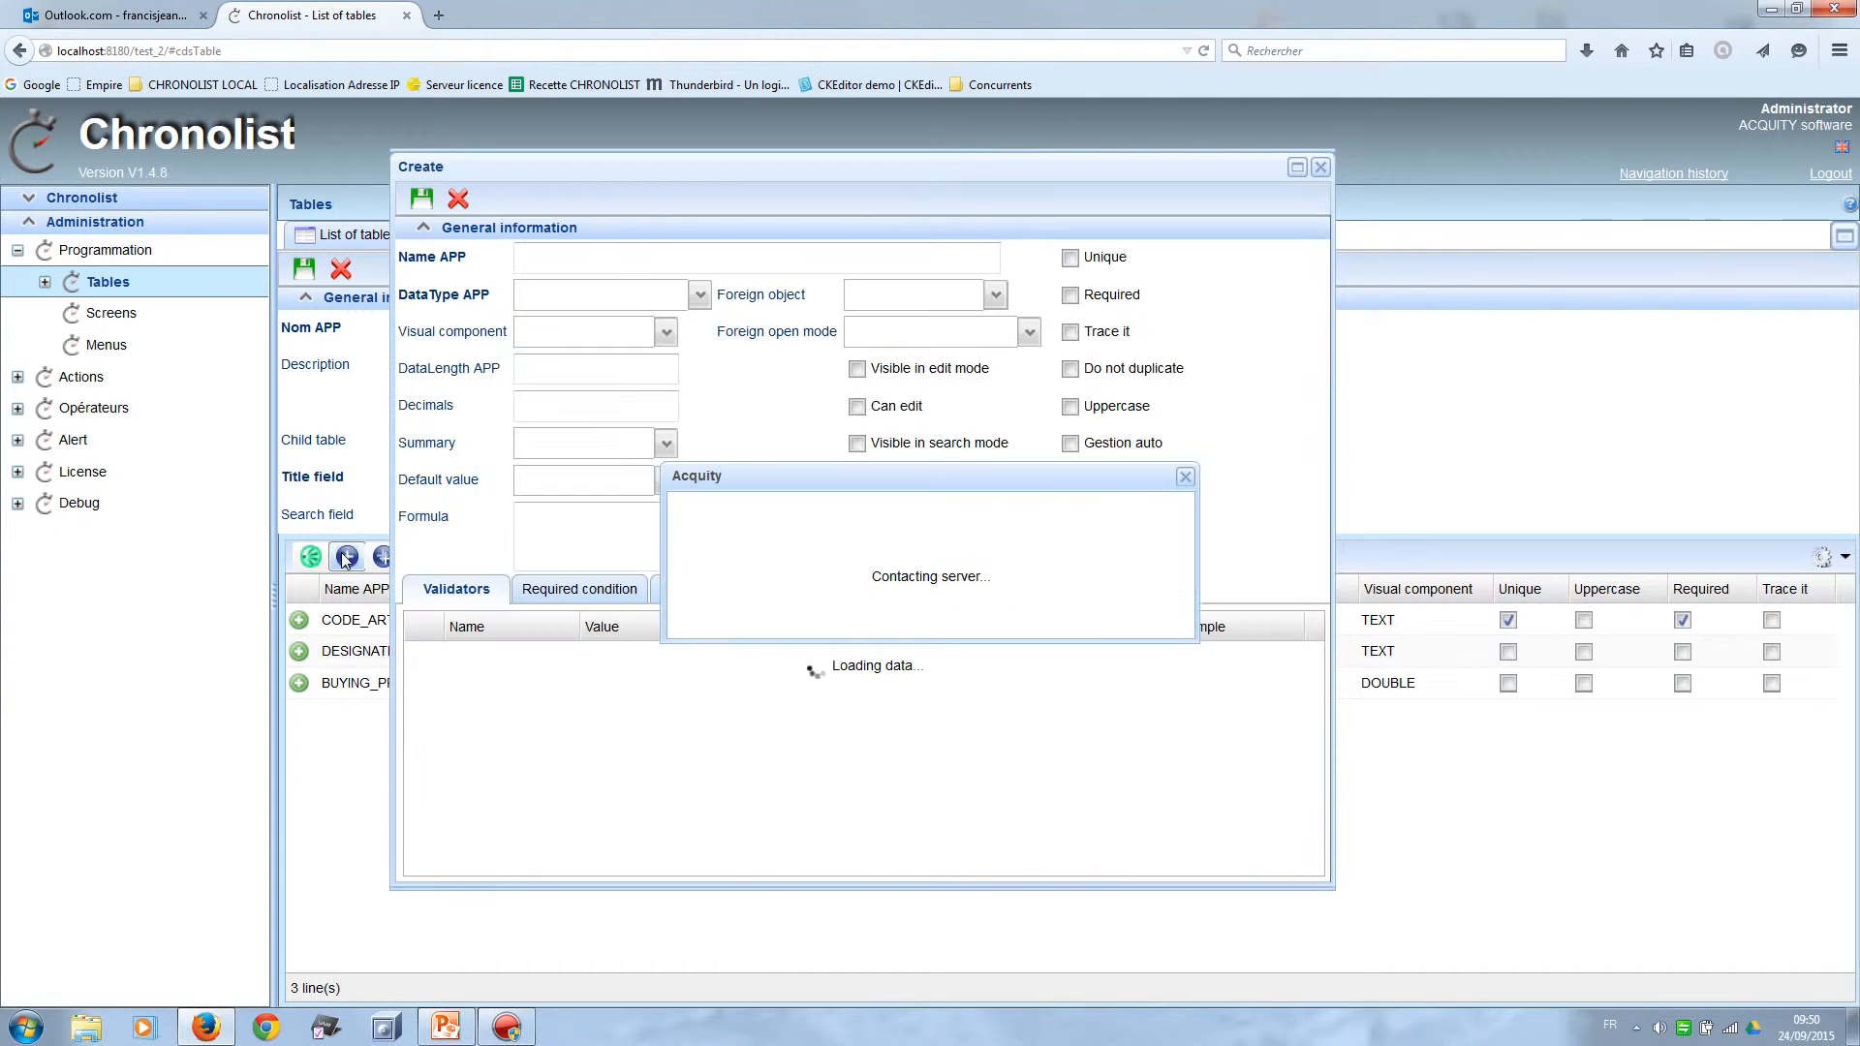
pyautogui.write('COEFFICIENT')
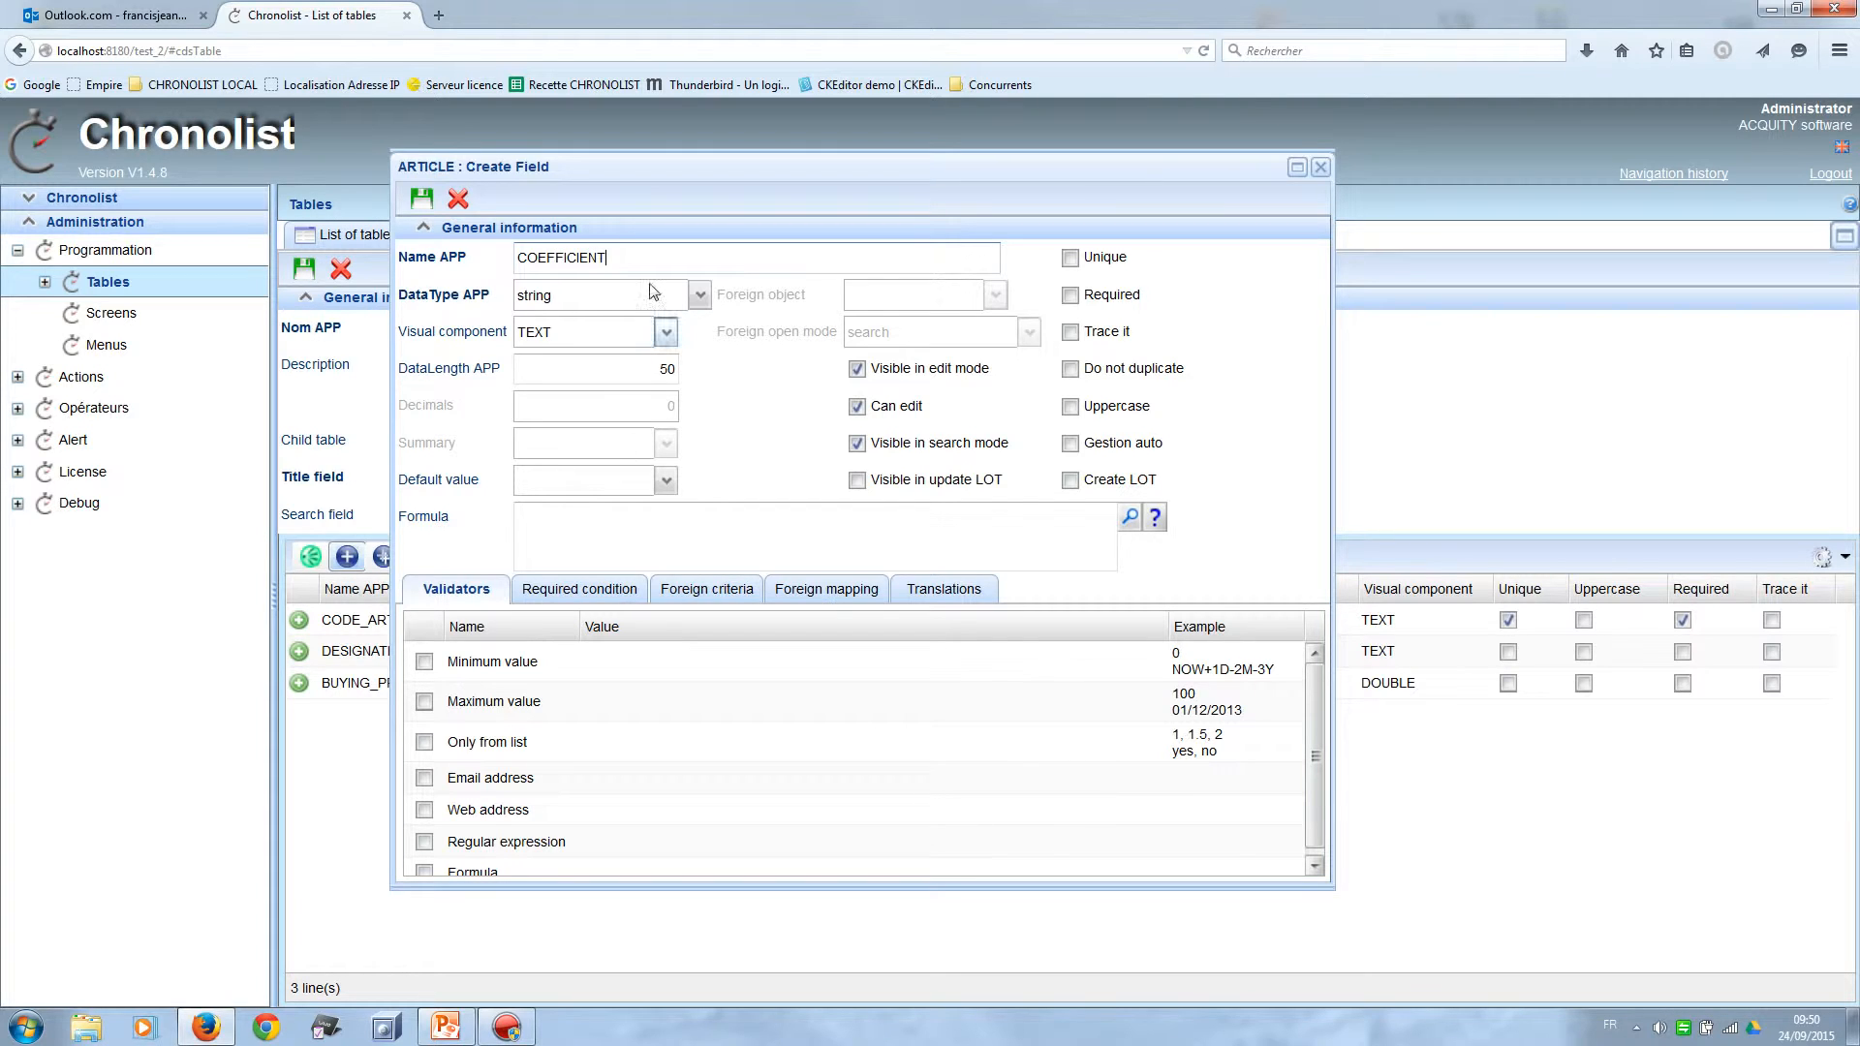
pyautogui.click(700, 296)
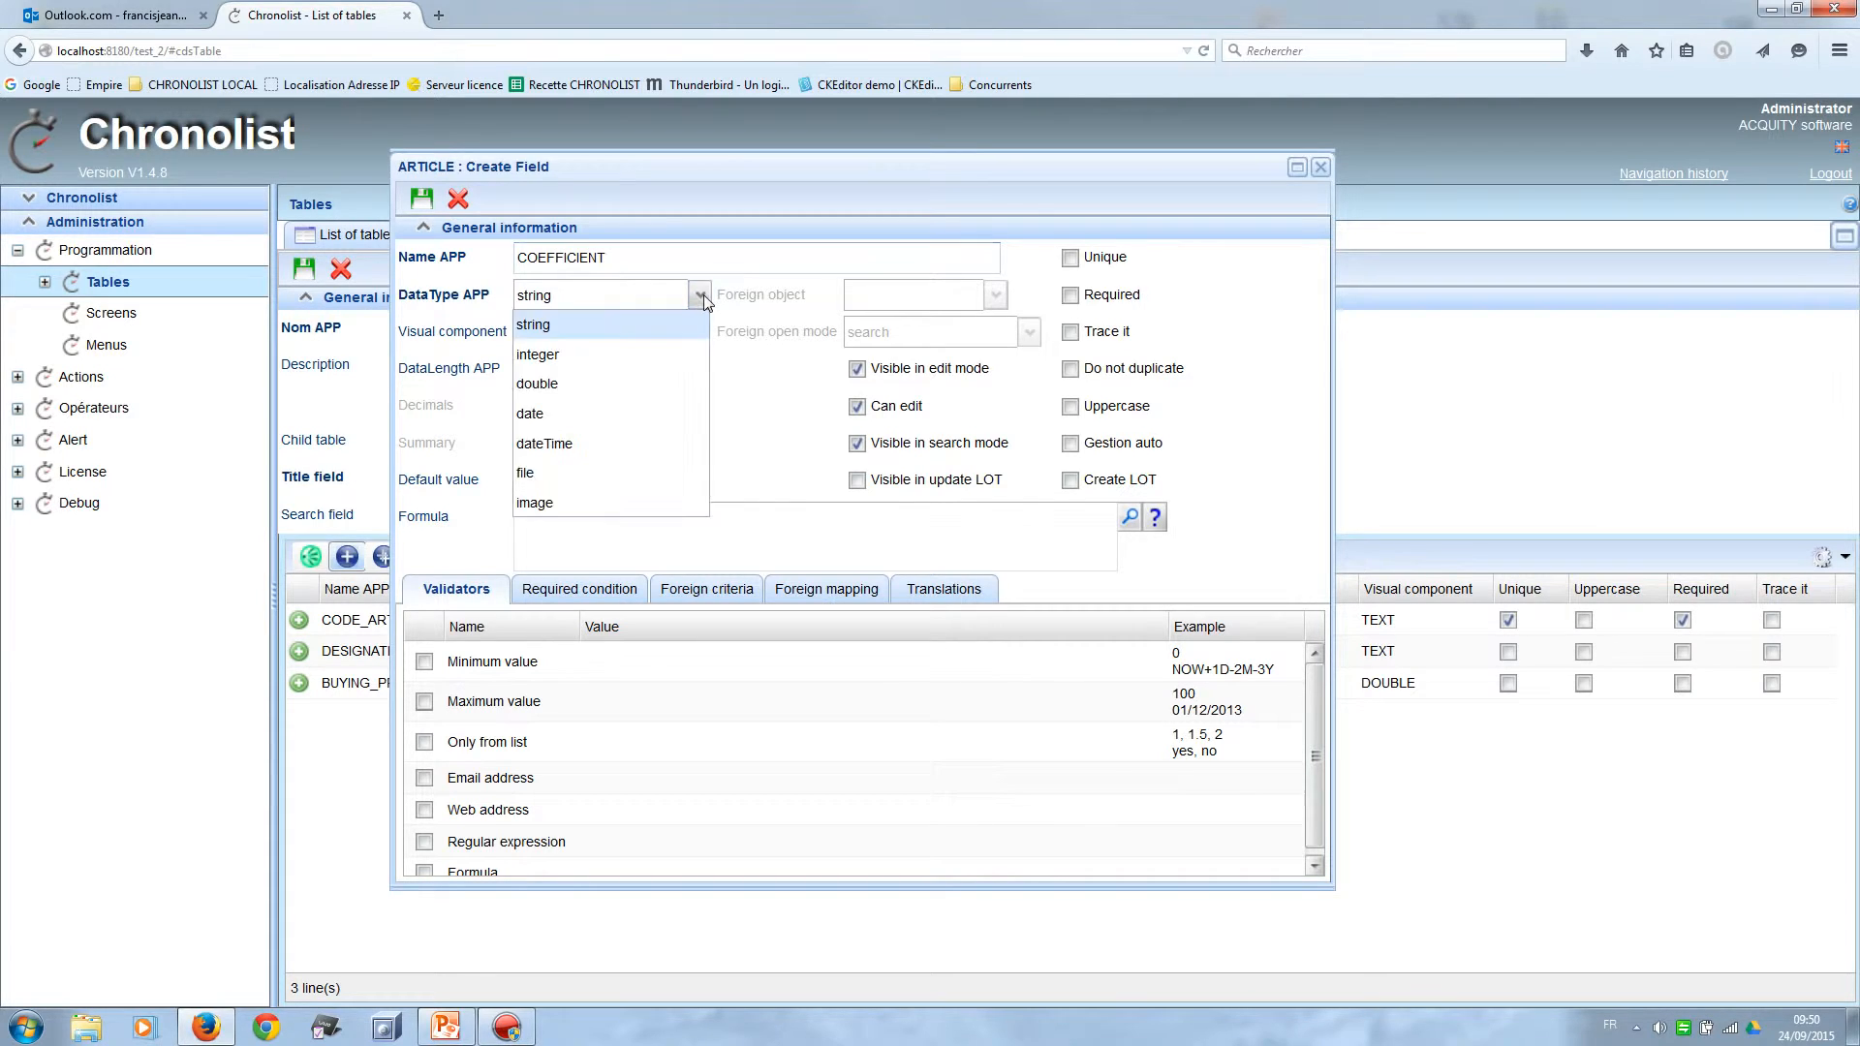
pyautogui.click(594, 386)
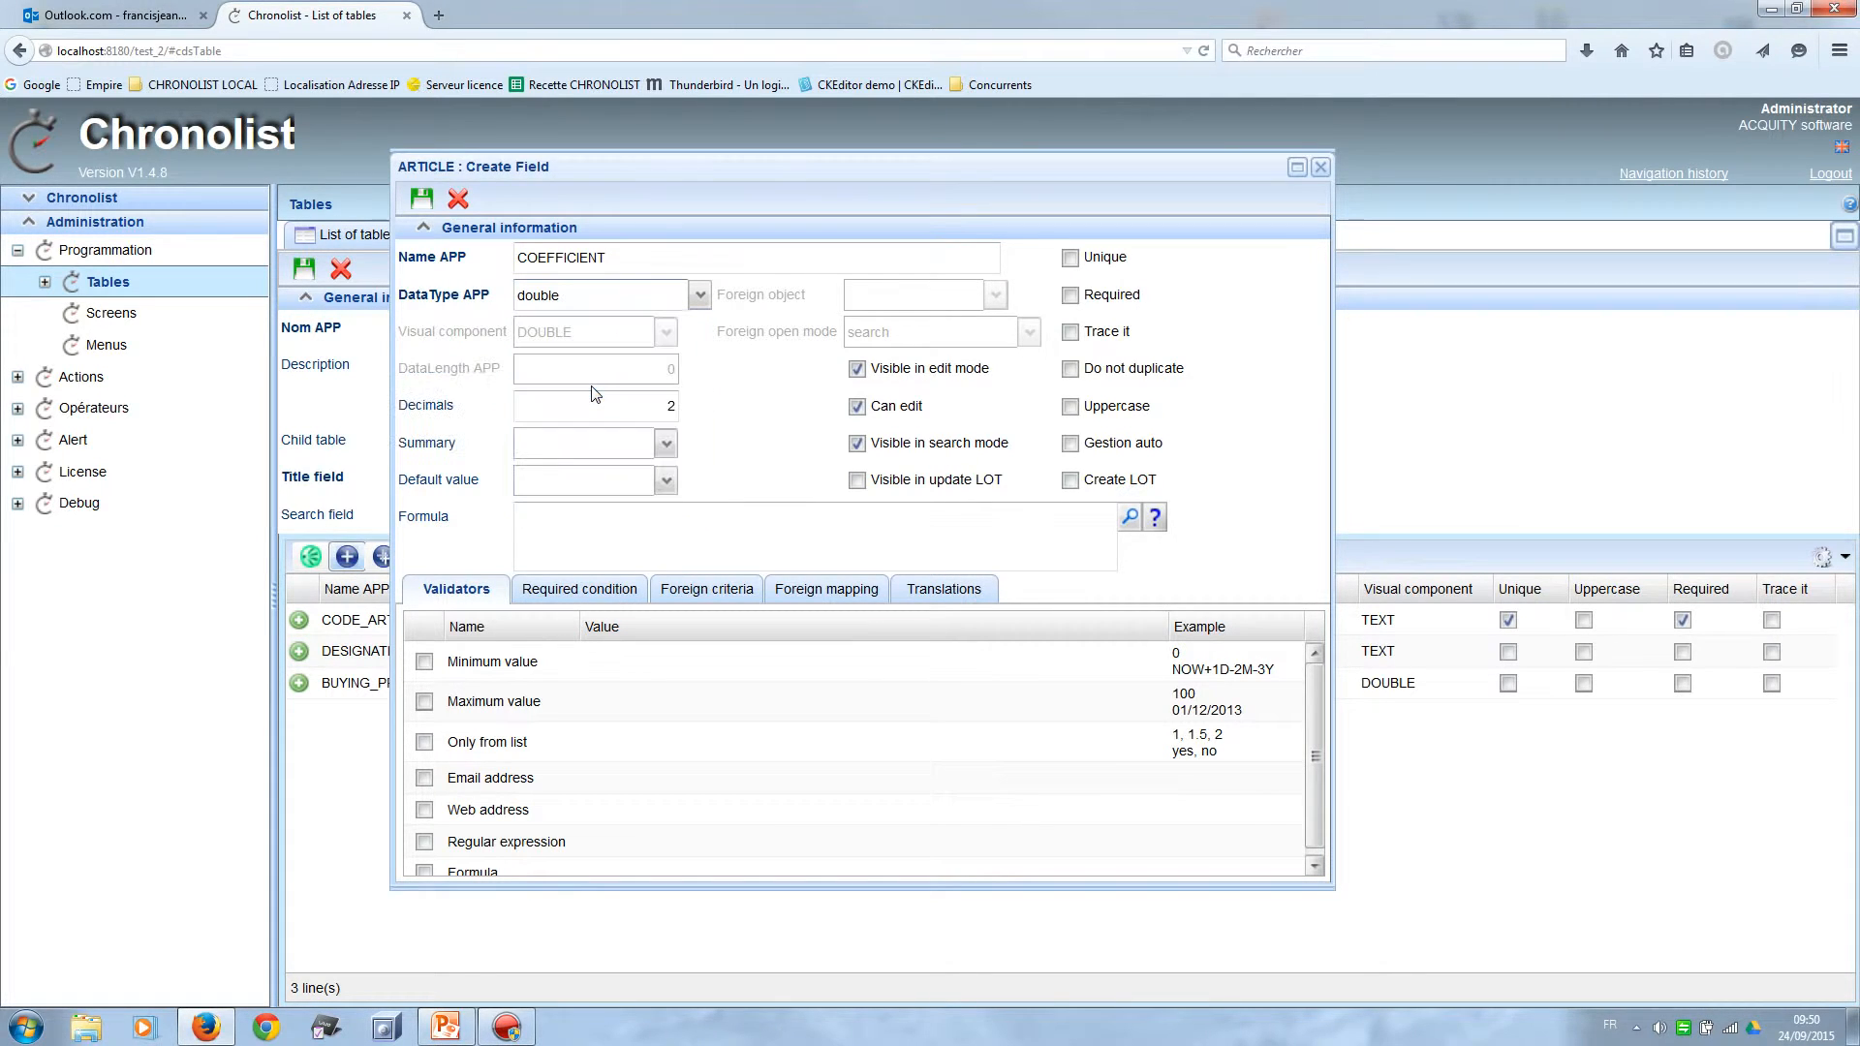
pyautogui.click(423, 199)
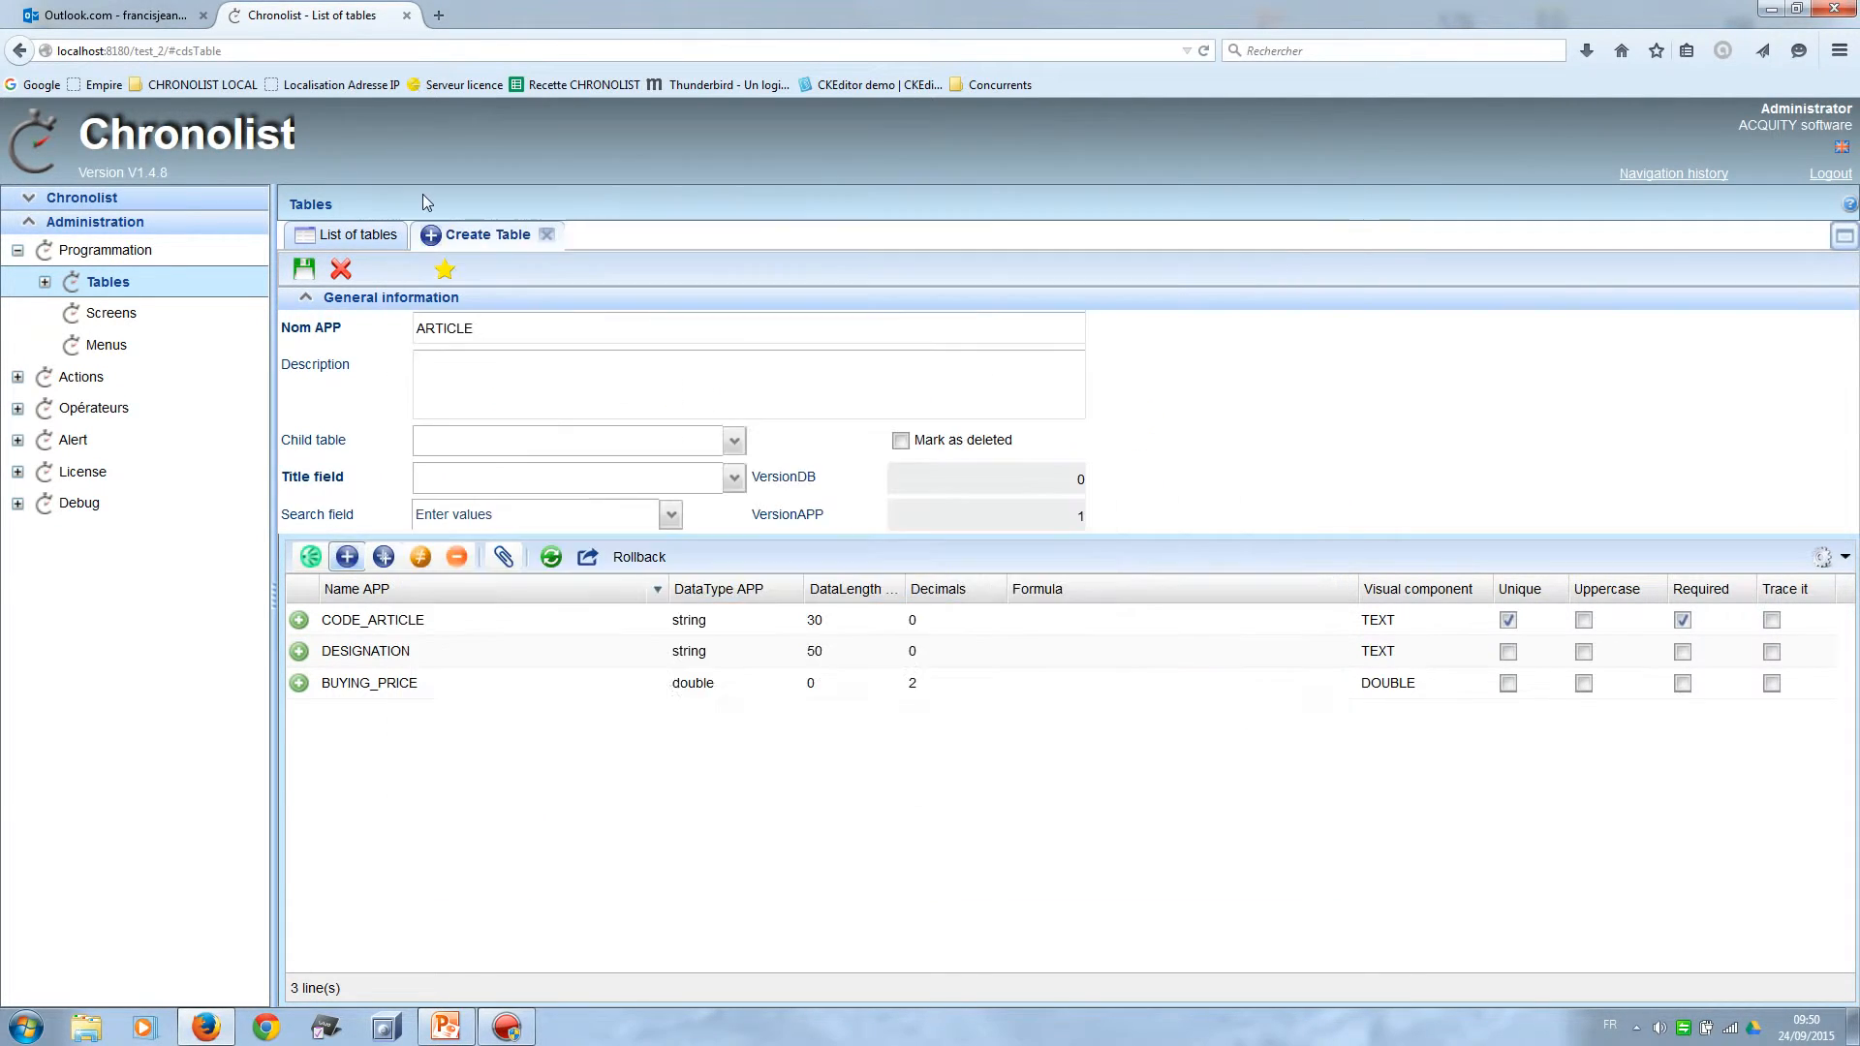
# Start a new field named SELLIG_PRICE and set its data type to double.
pyautogui.click(348, 557)
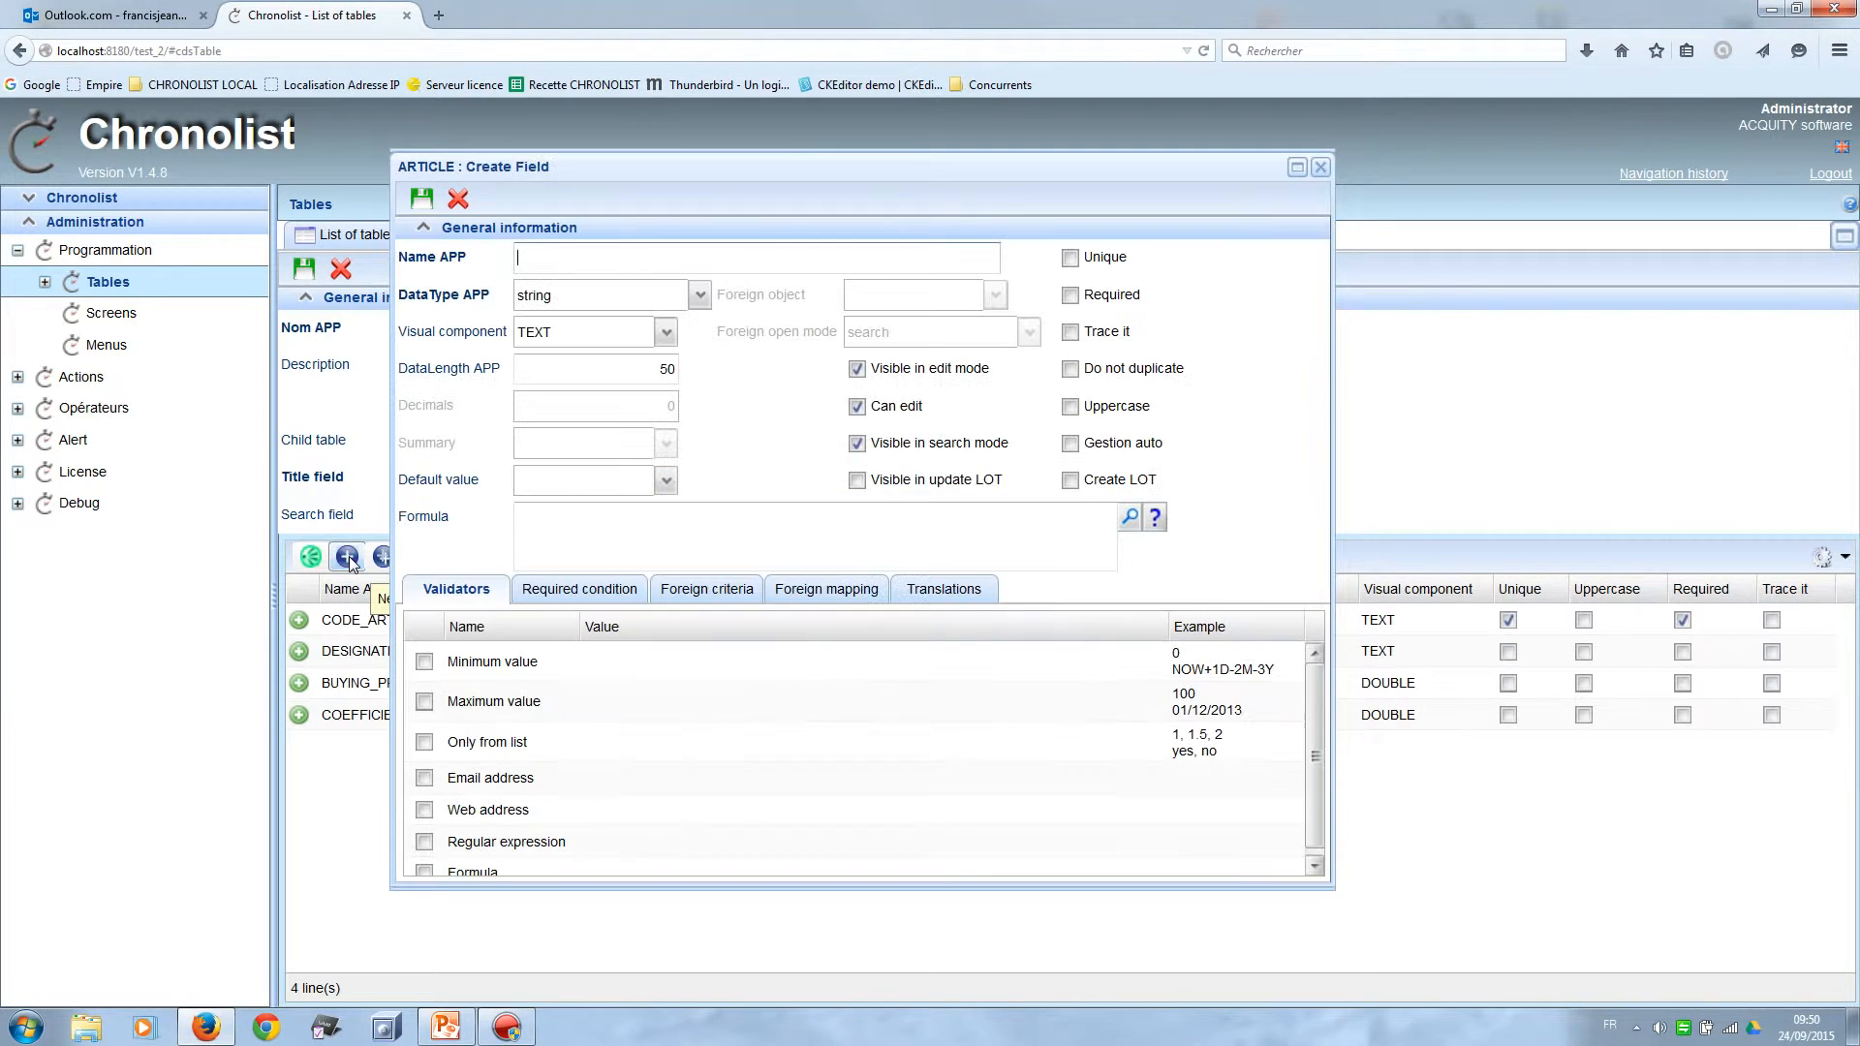
pyautogui.write('SELLIG_PRICE')
pyautogui.click(700, 298)
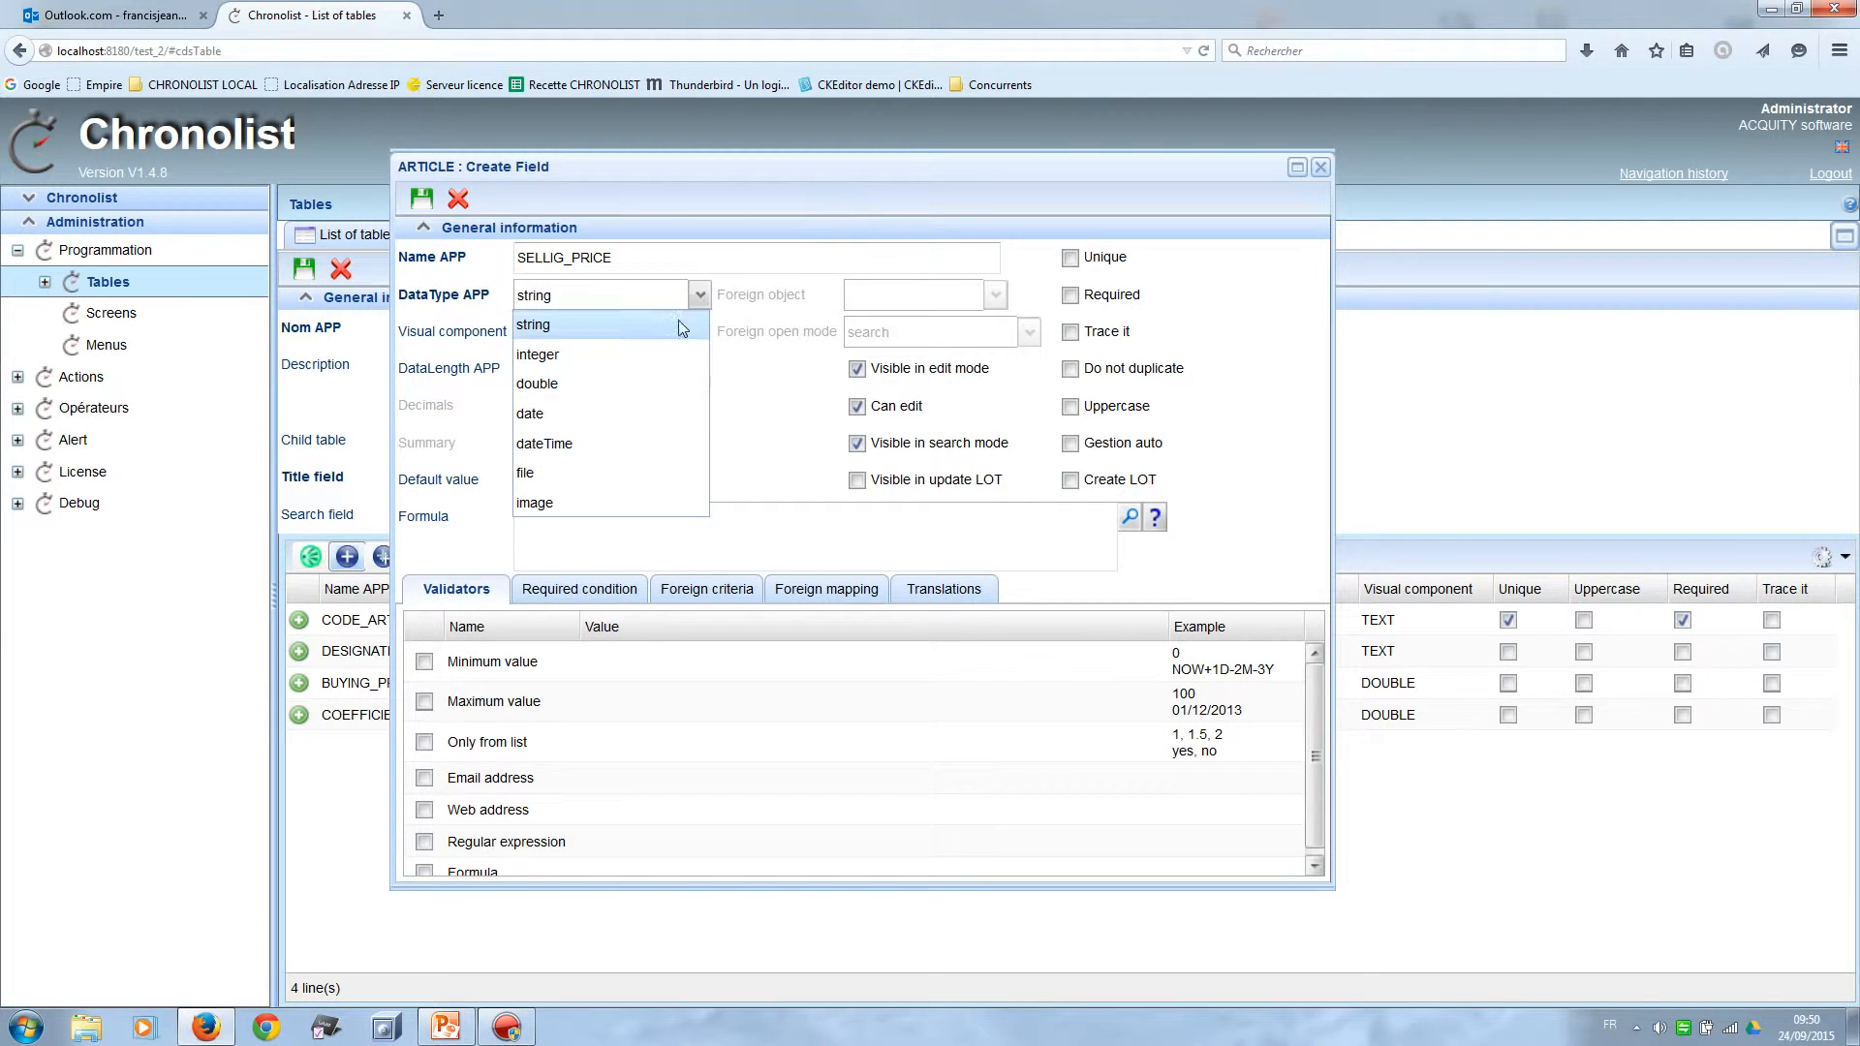
pyautogui.click(611, 385)
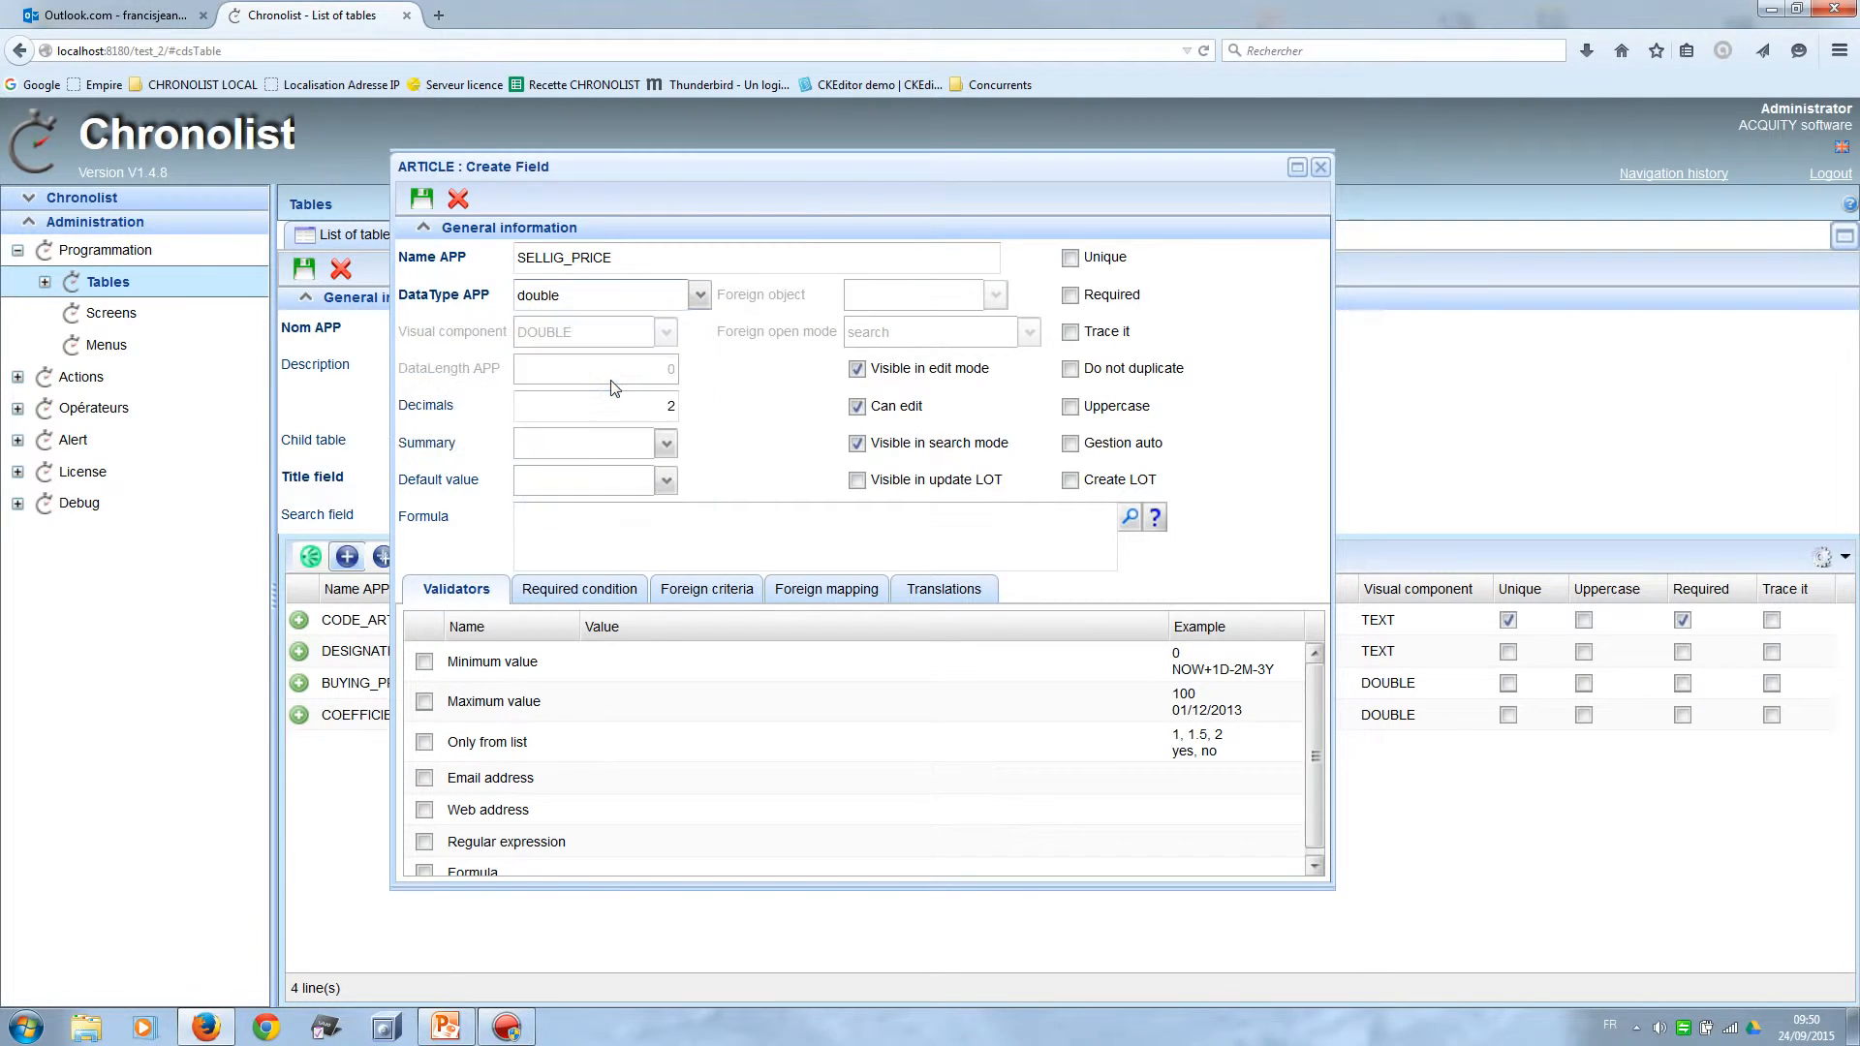
# Build the SELLIG_PRICE formula as ${P:BUYING_PRICE}*${P:COEFFICIENT} from the table's fields and save the field.
pyautogui.click(1131, 521)
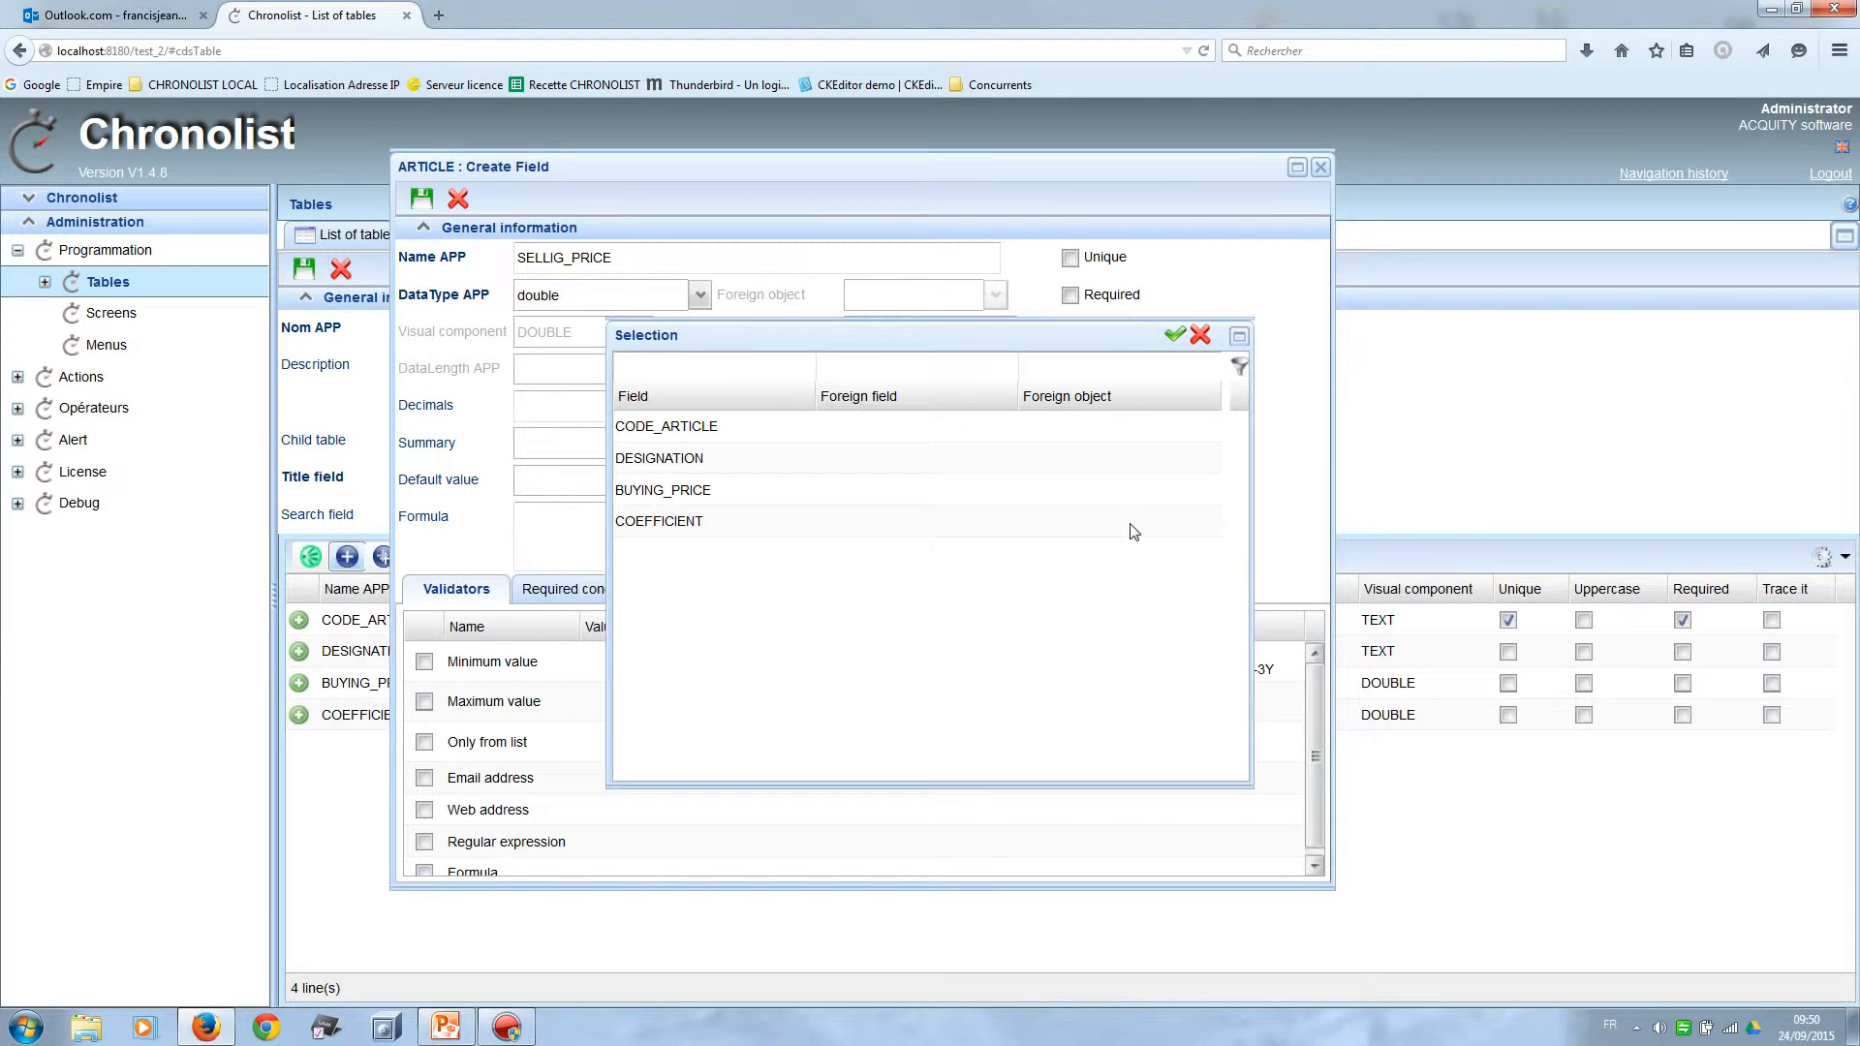
pyautogui.doubleClick(825, 500)
pyautogui.click(711, 525)
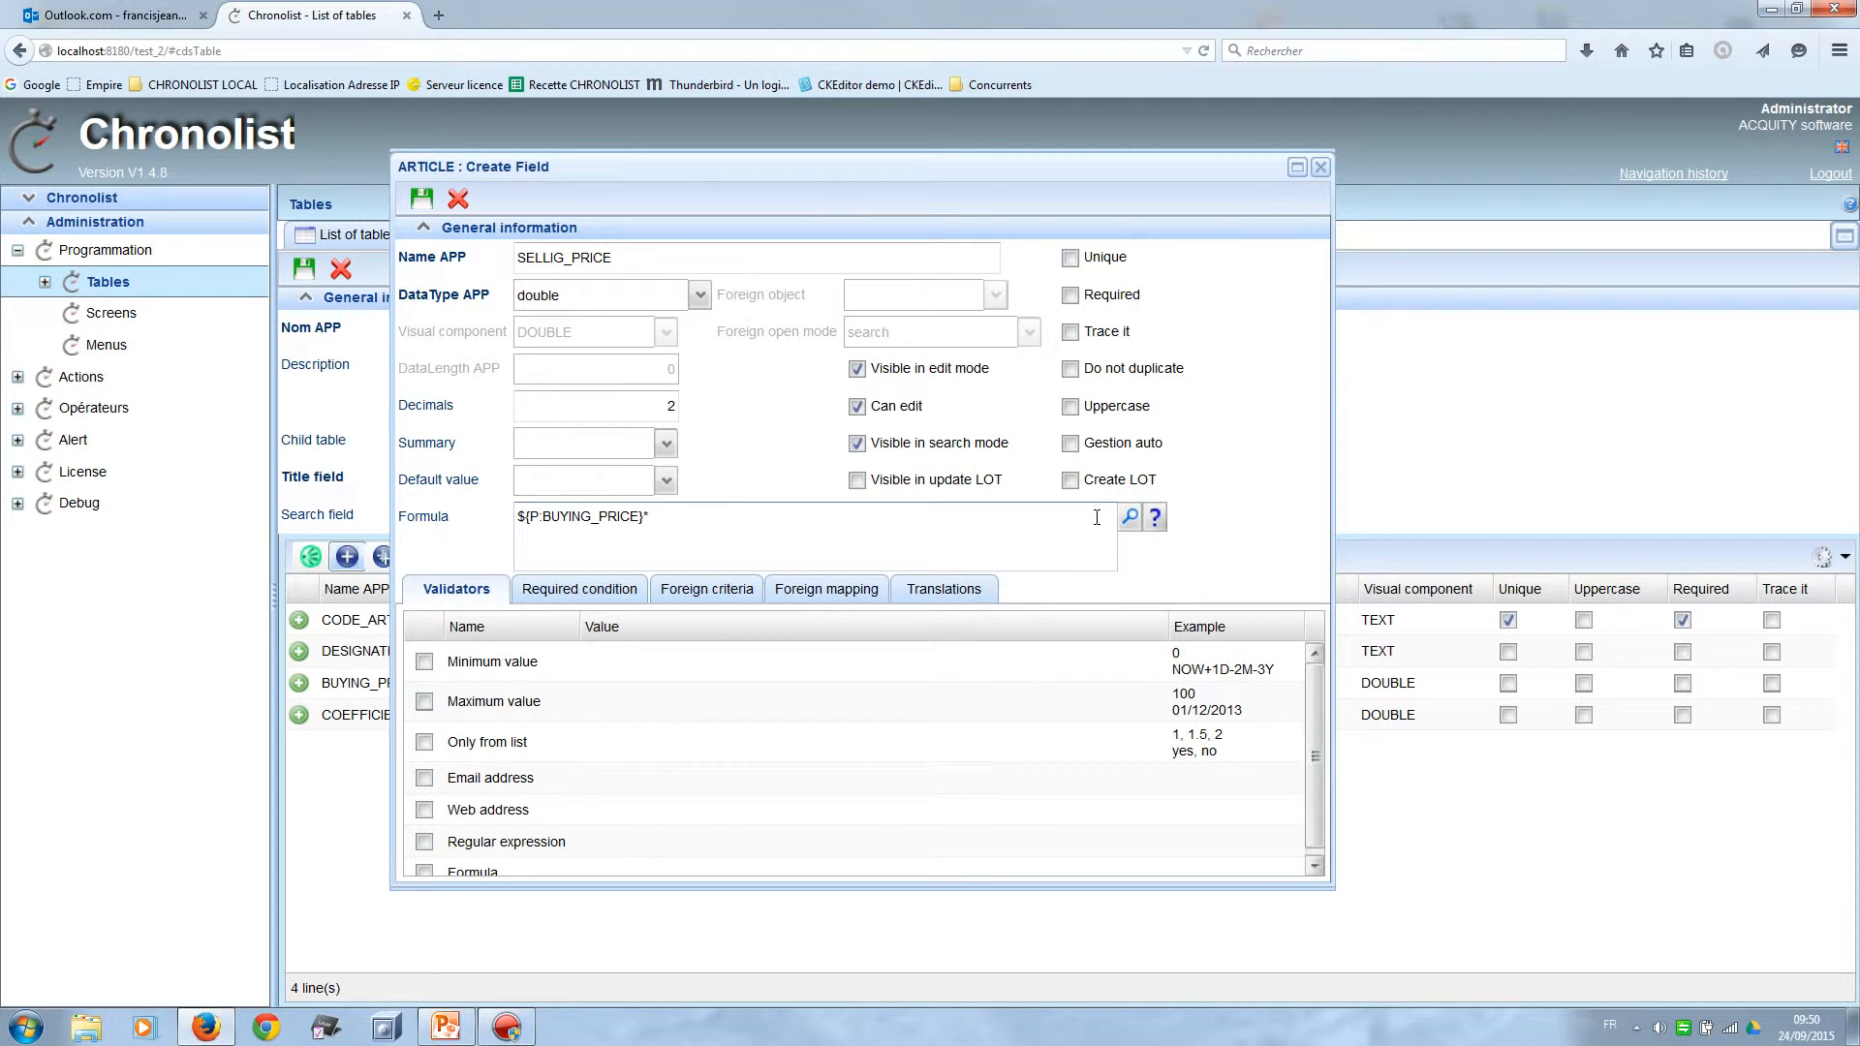
pyautogui.click(1130, 530)
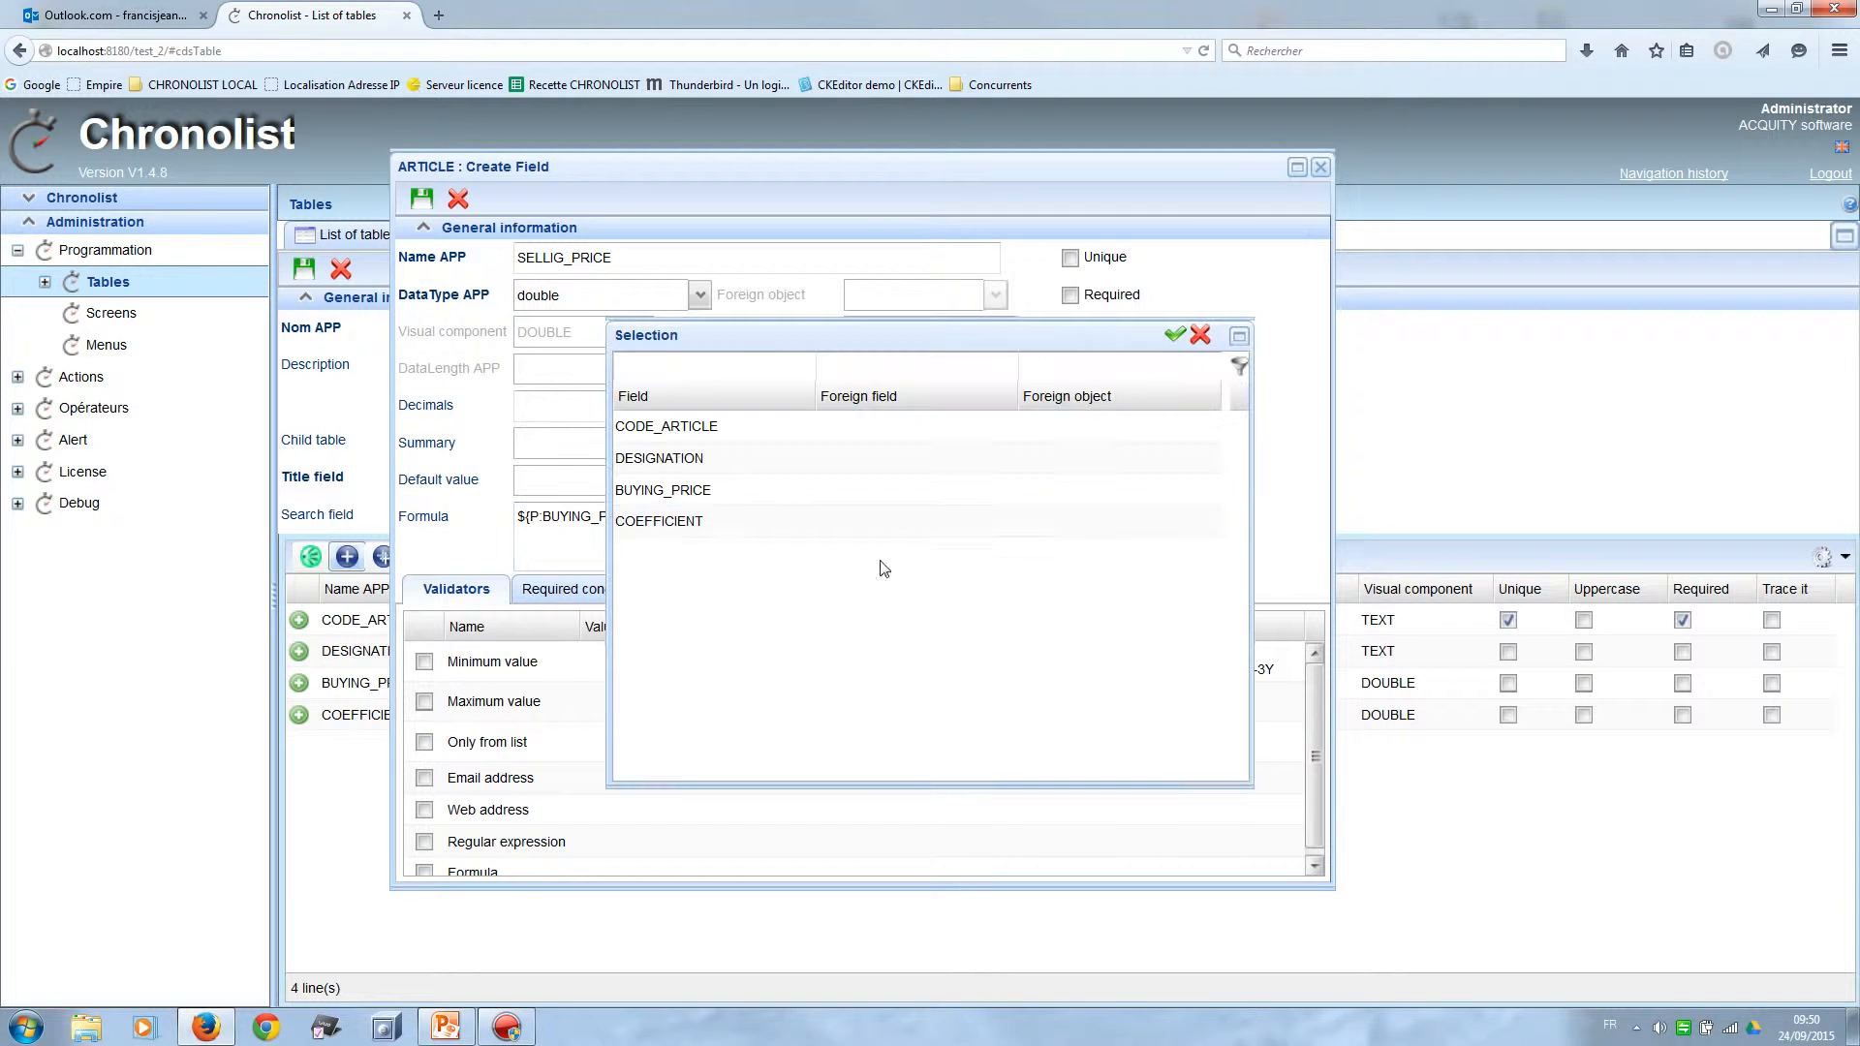
pyautogui.click(745, 533)
pyautogui.doubleClick(745, 533)
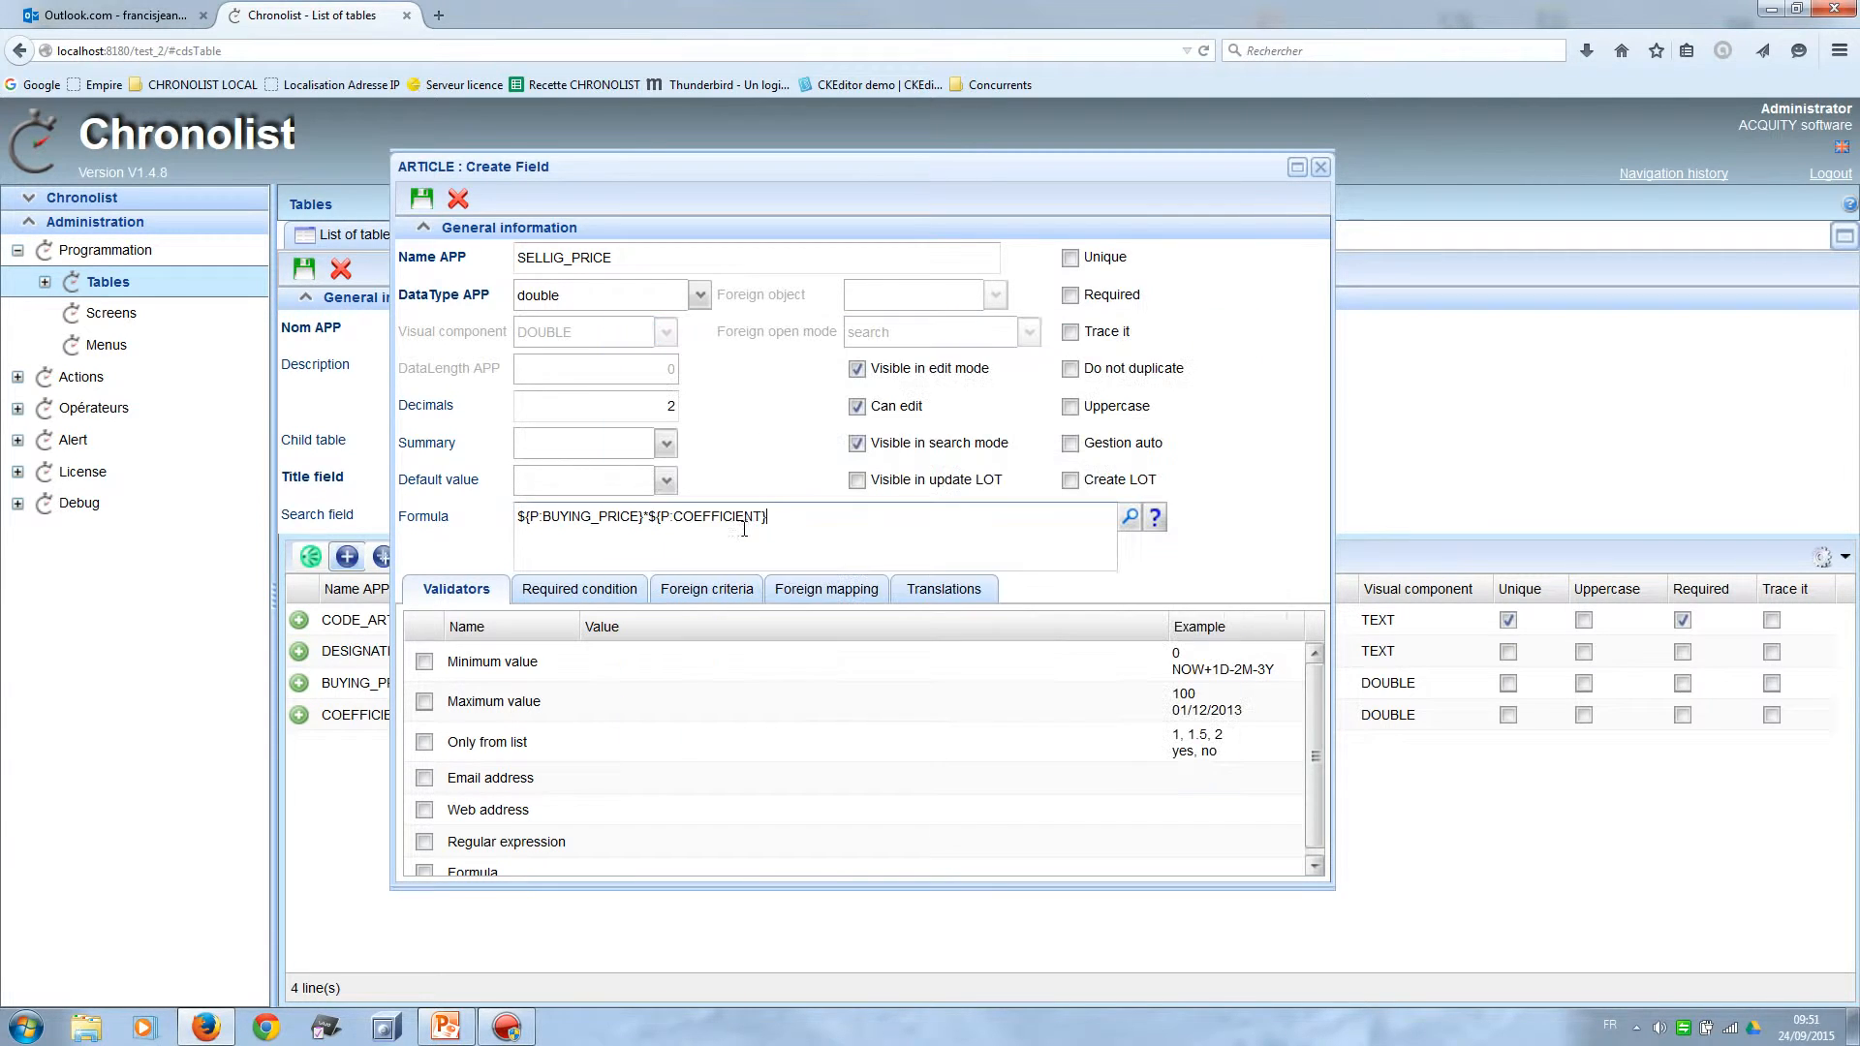
pyautogui.click(418, 203)
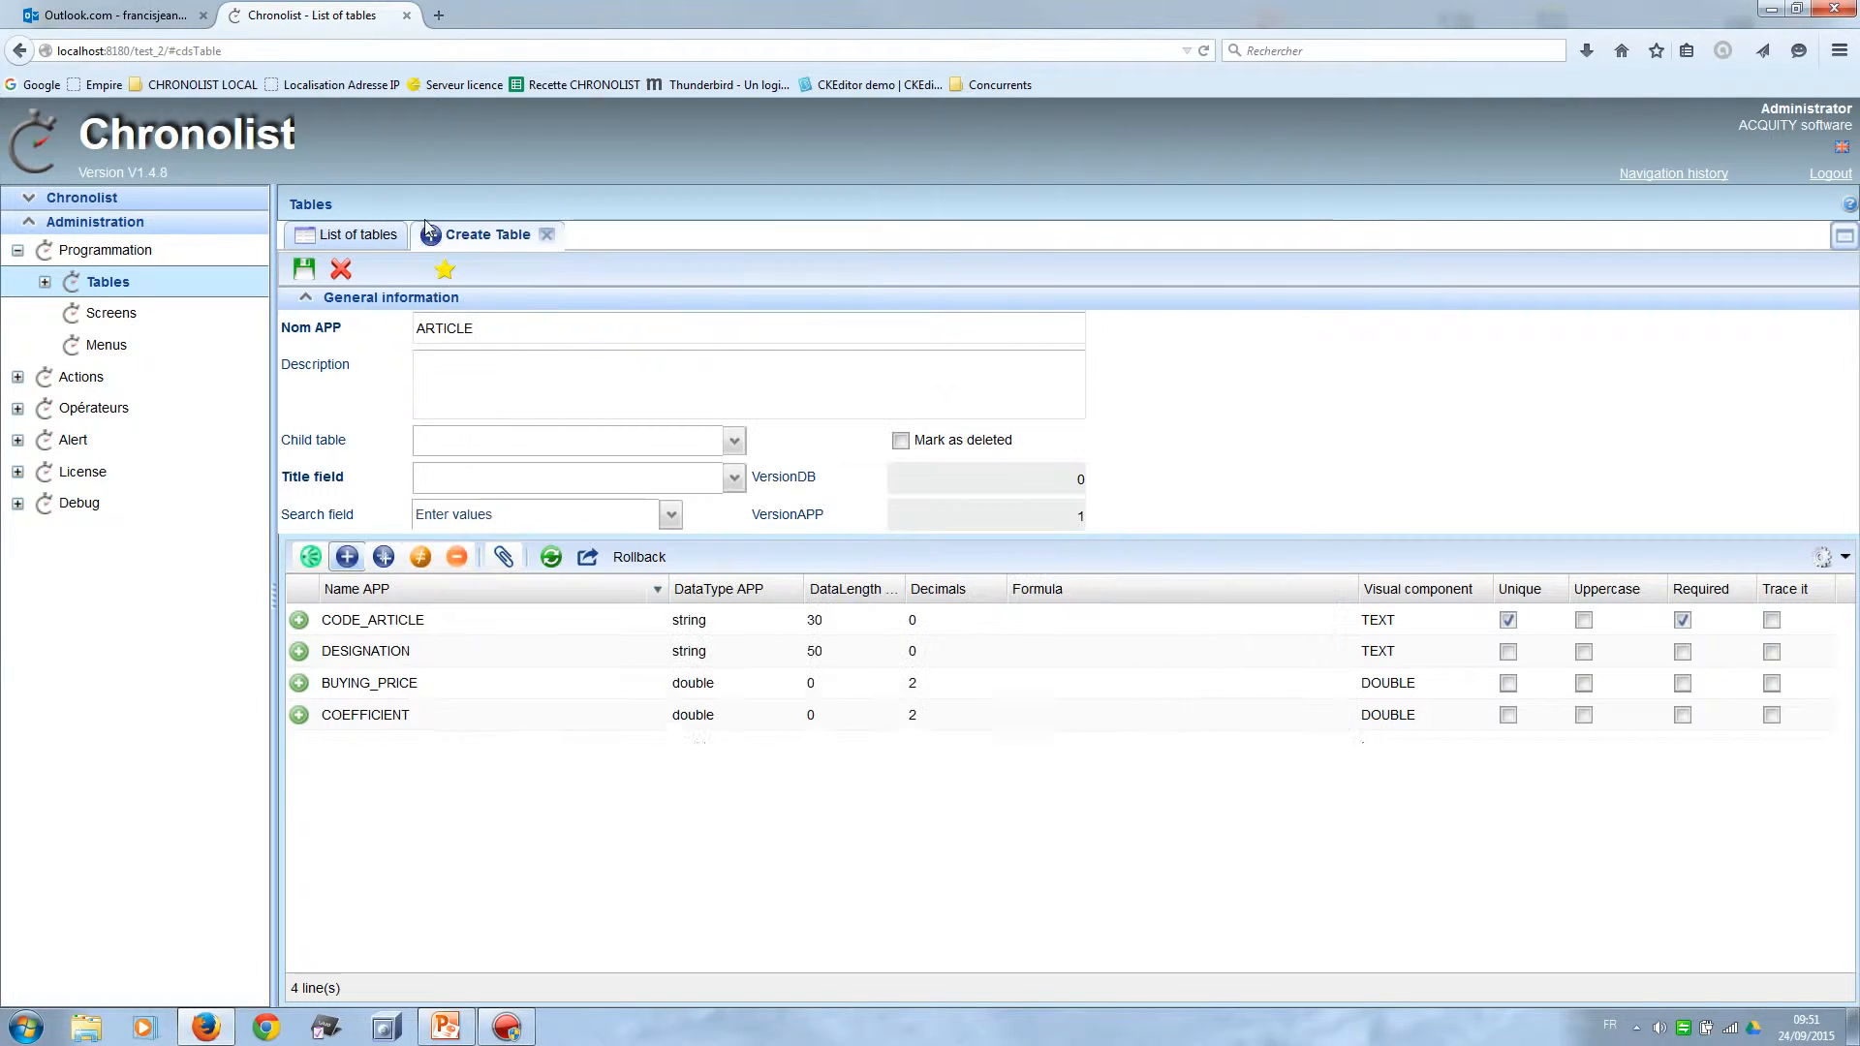
# Edit the COEFFICIENT field to have a default value of 2.1 and save it.
pyautogui.doubleClick(551, 723)
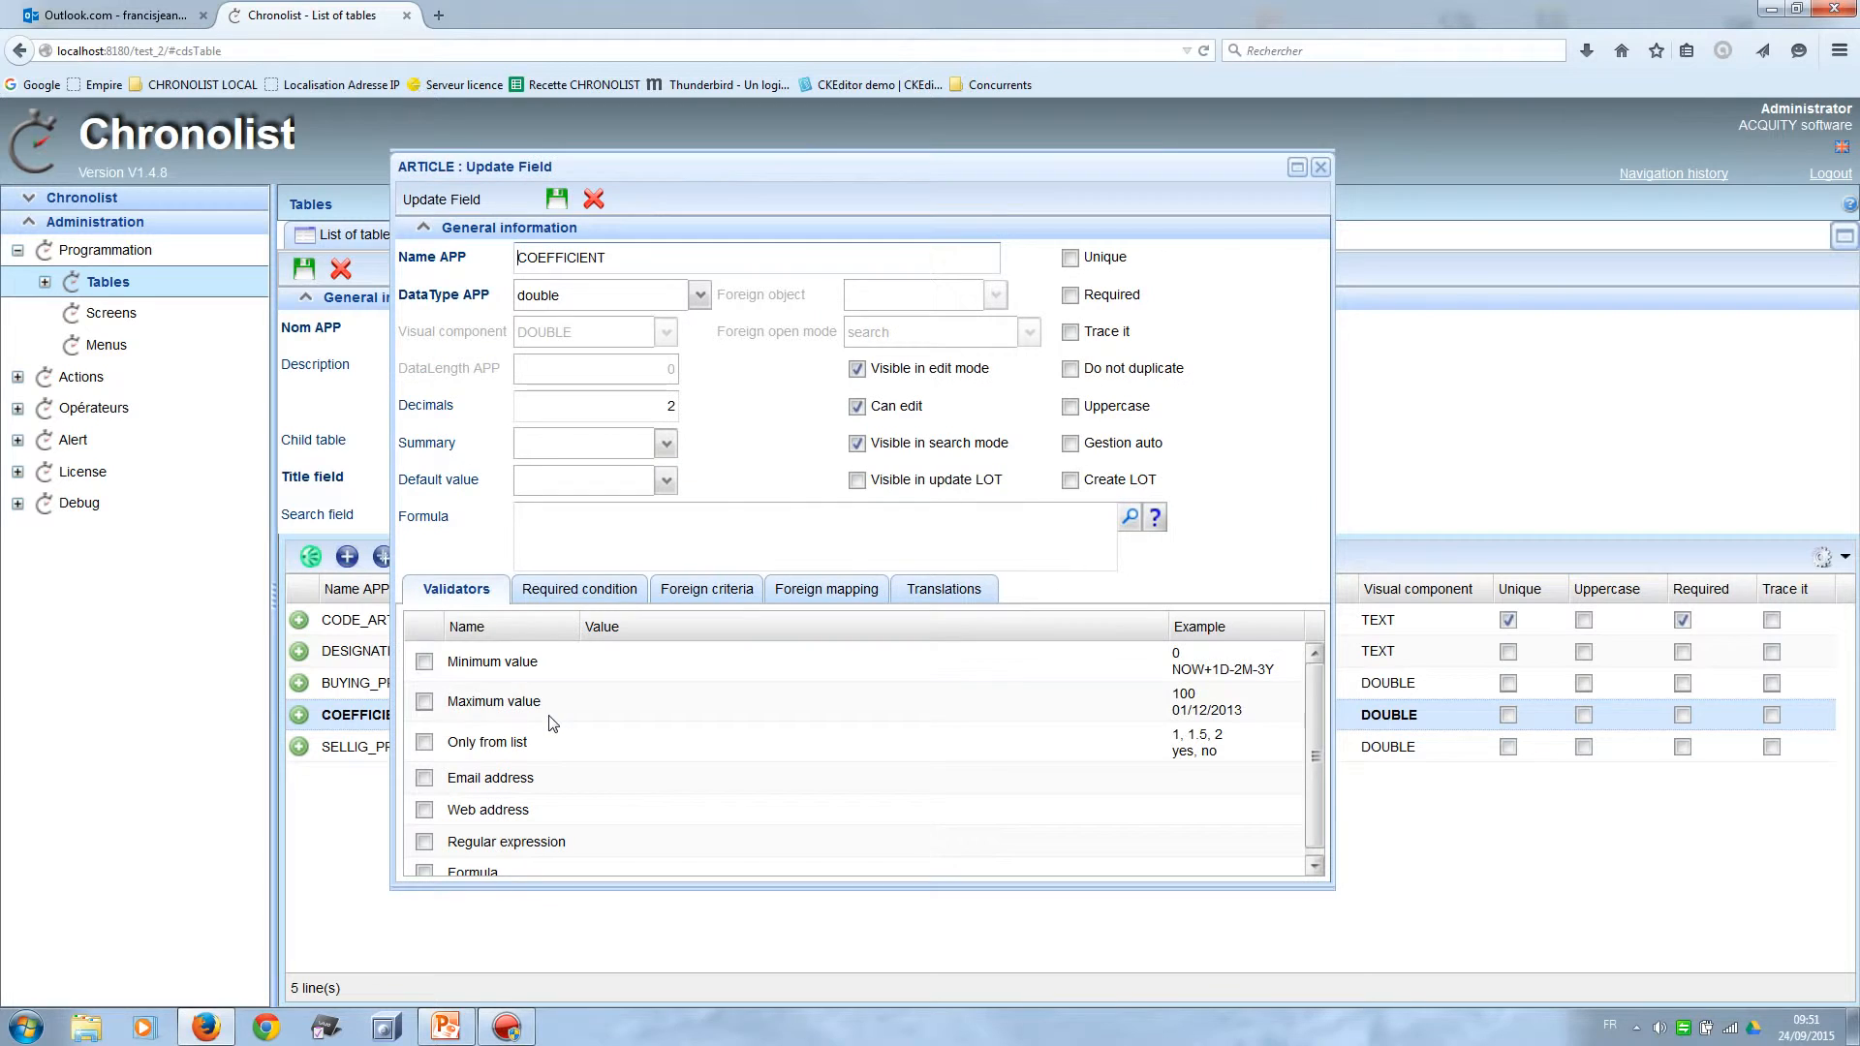
pyautogui.click(581, 477)
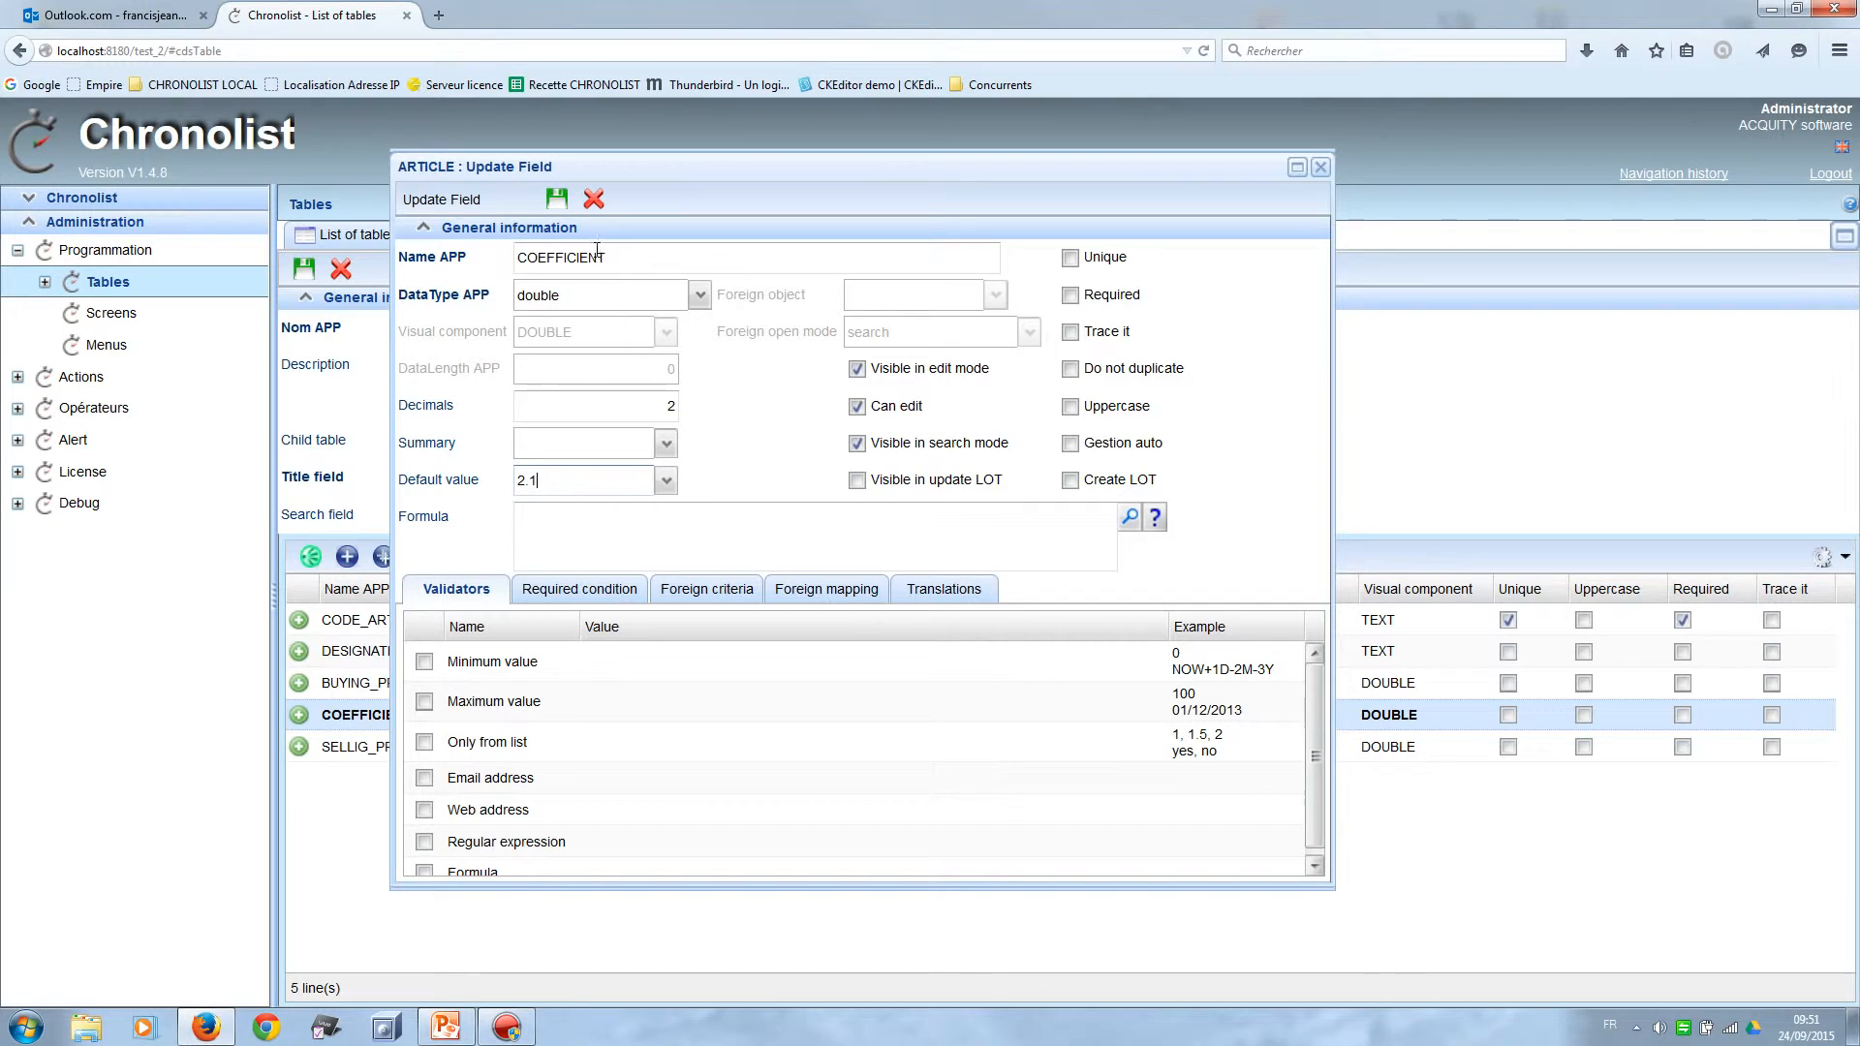
pyautogui.click(556, 200)
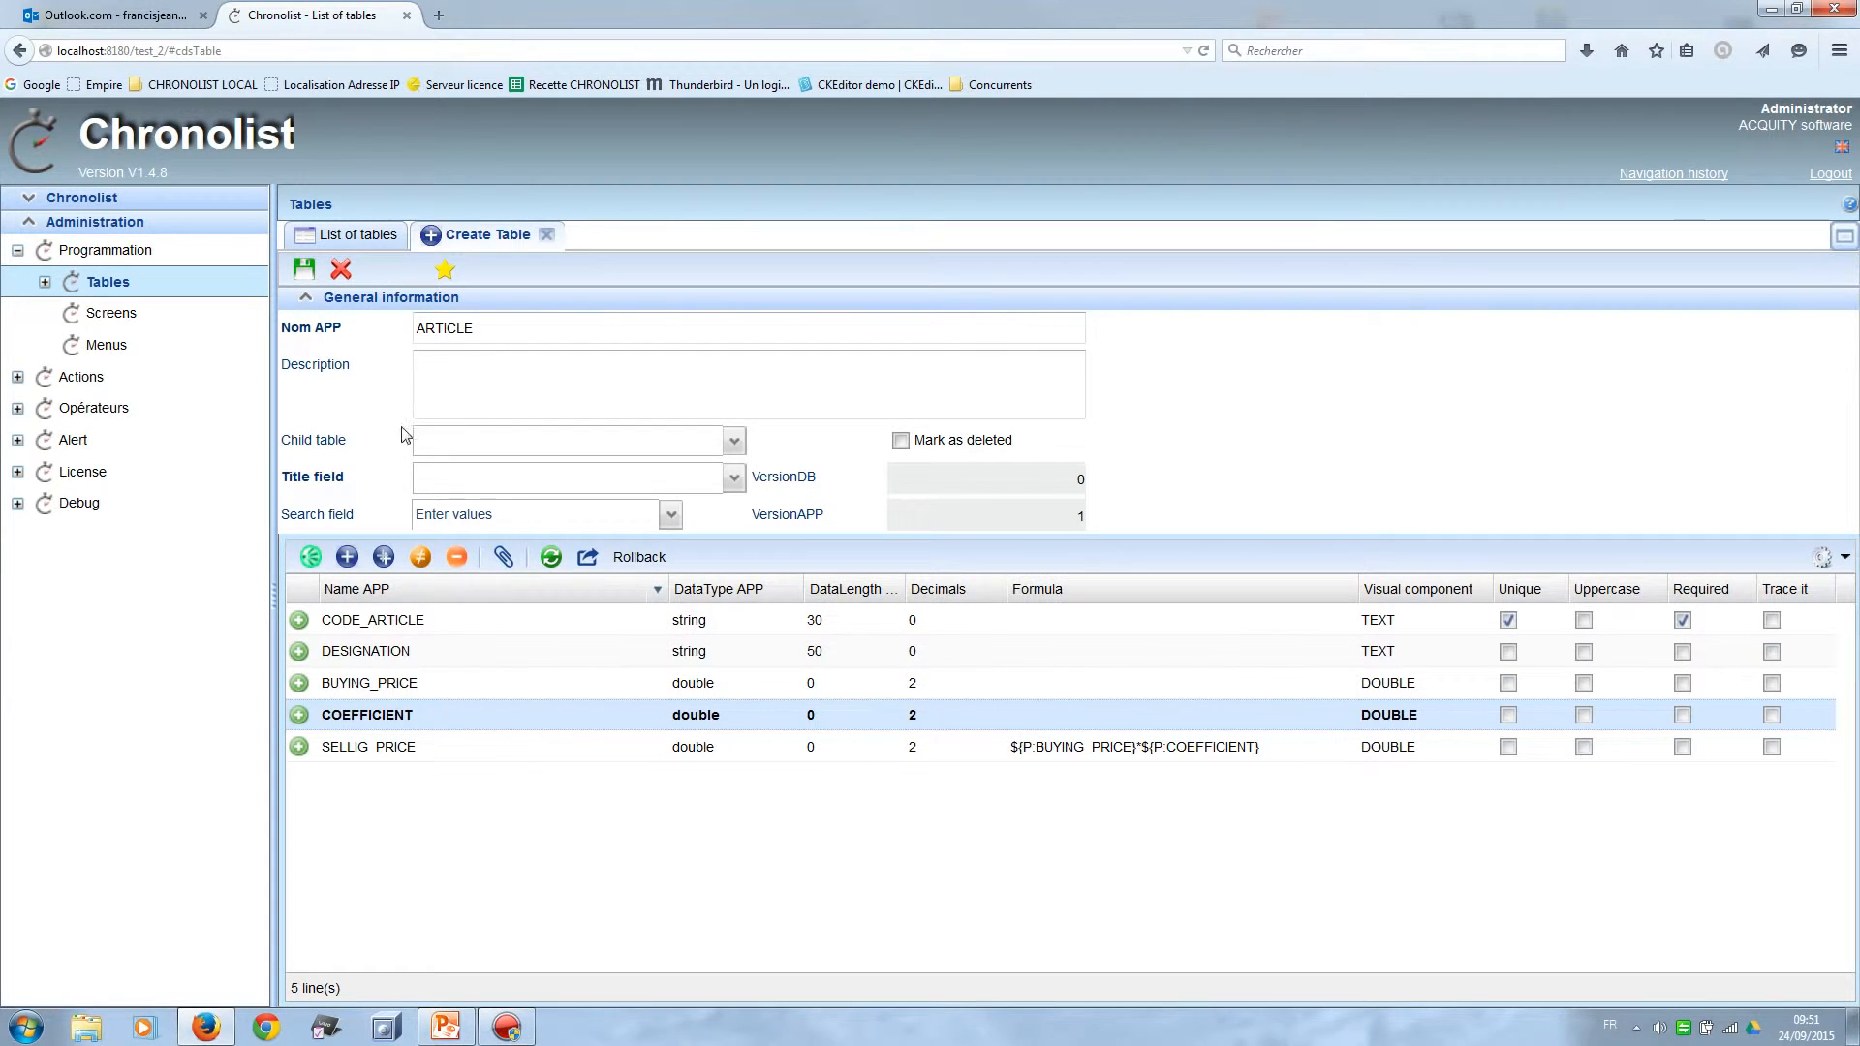
# Set CODE_ARTICLE as the title field, add CODE_ARTICLE and DESIGNATION as search fields, and save the ARTICLE table.
pyautogui.click(734, 479)
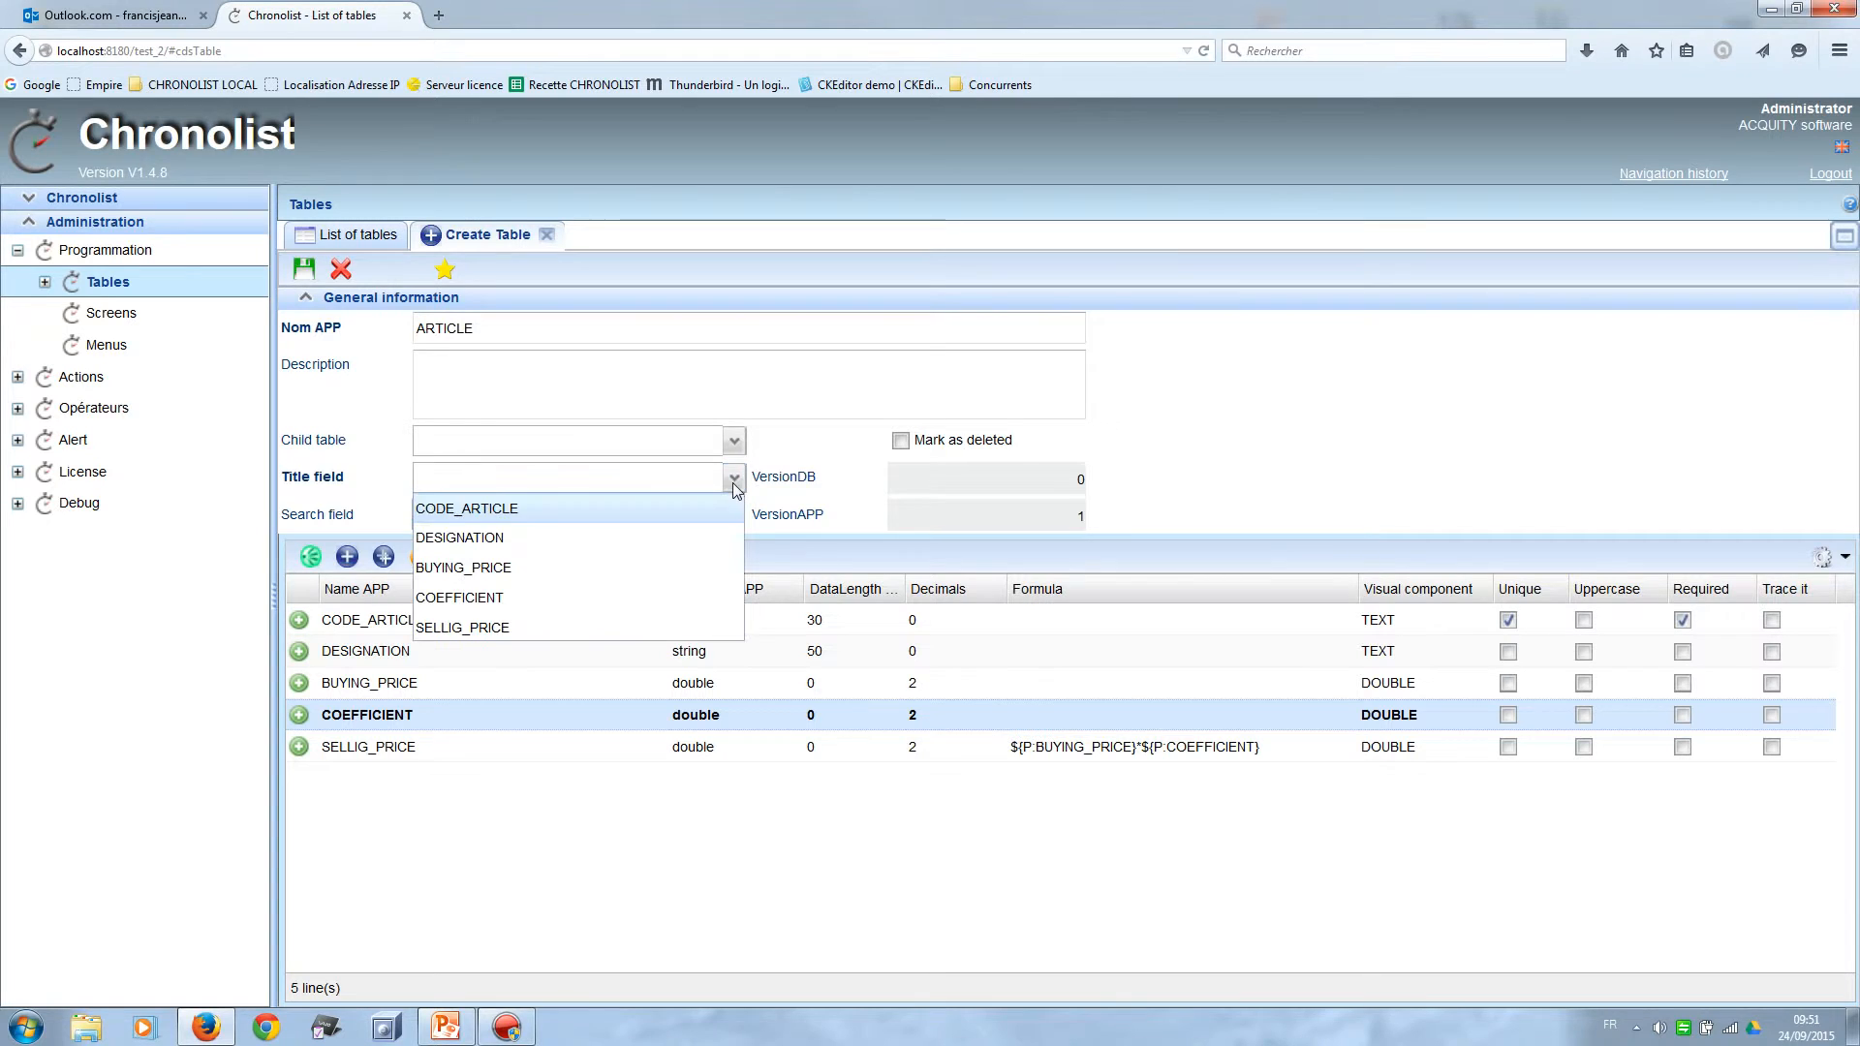
pyautogui.click(653, 515)
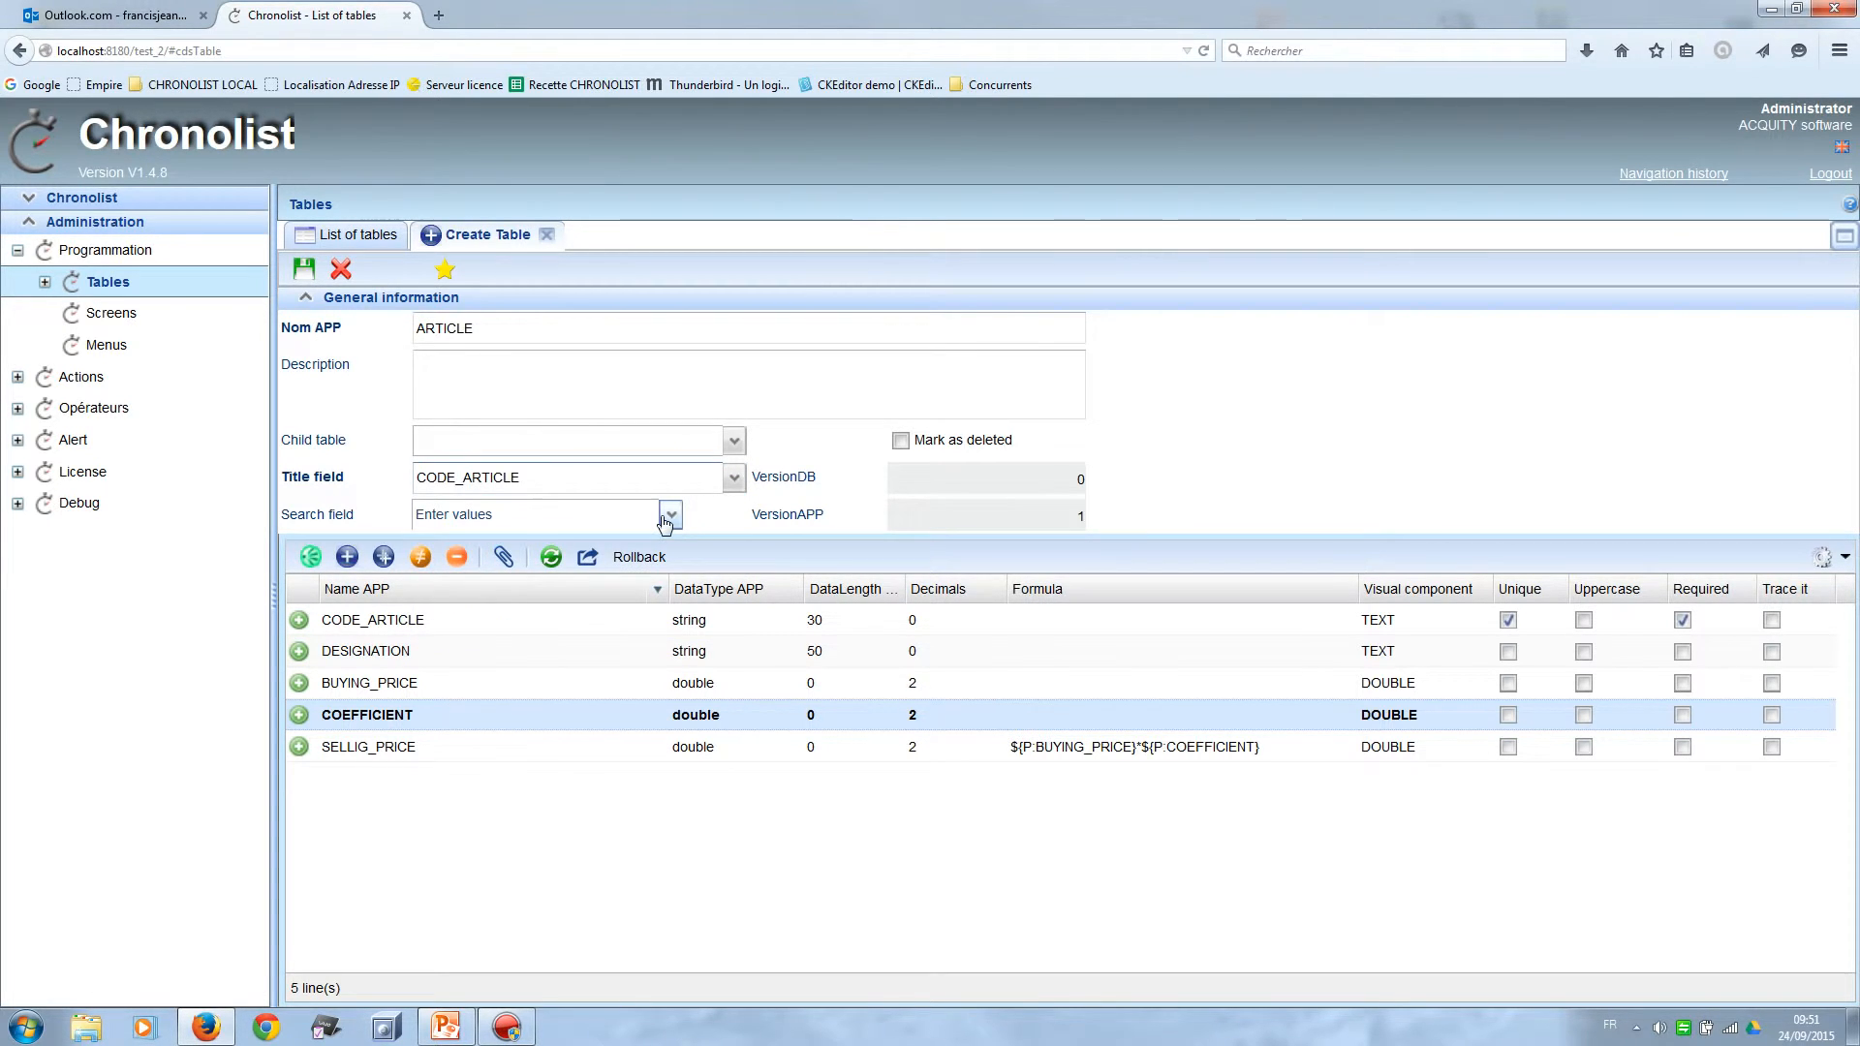
pyautogui.click(673, 521)
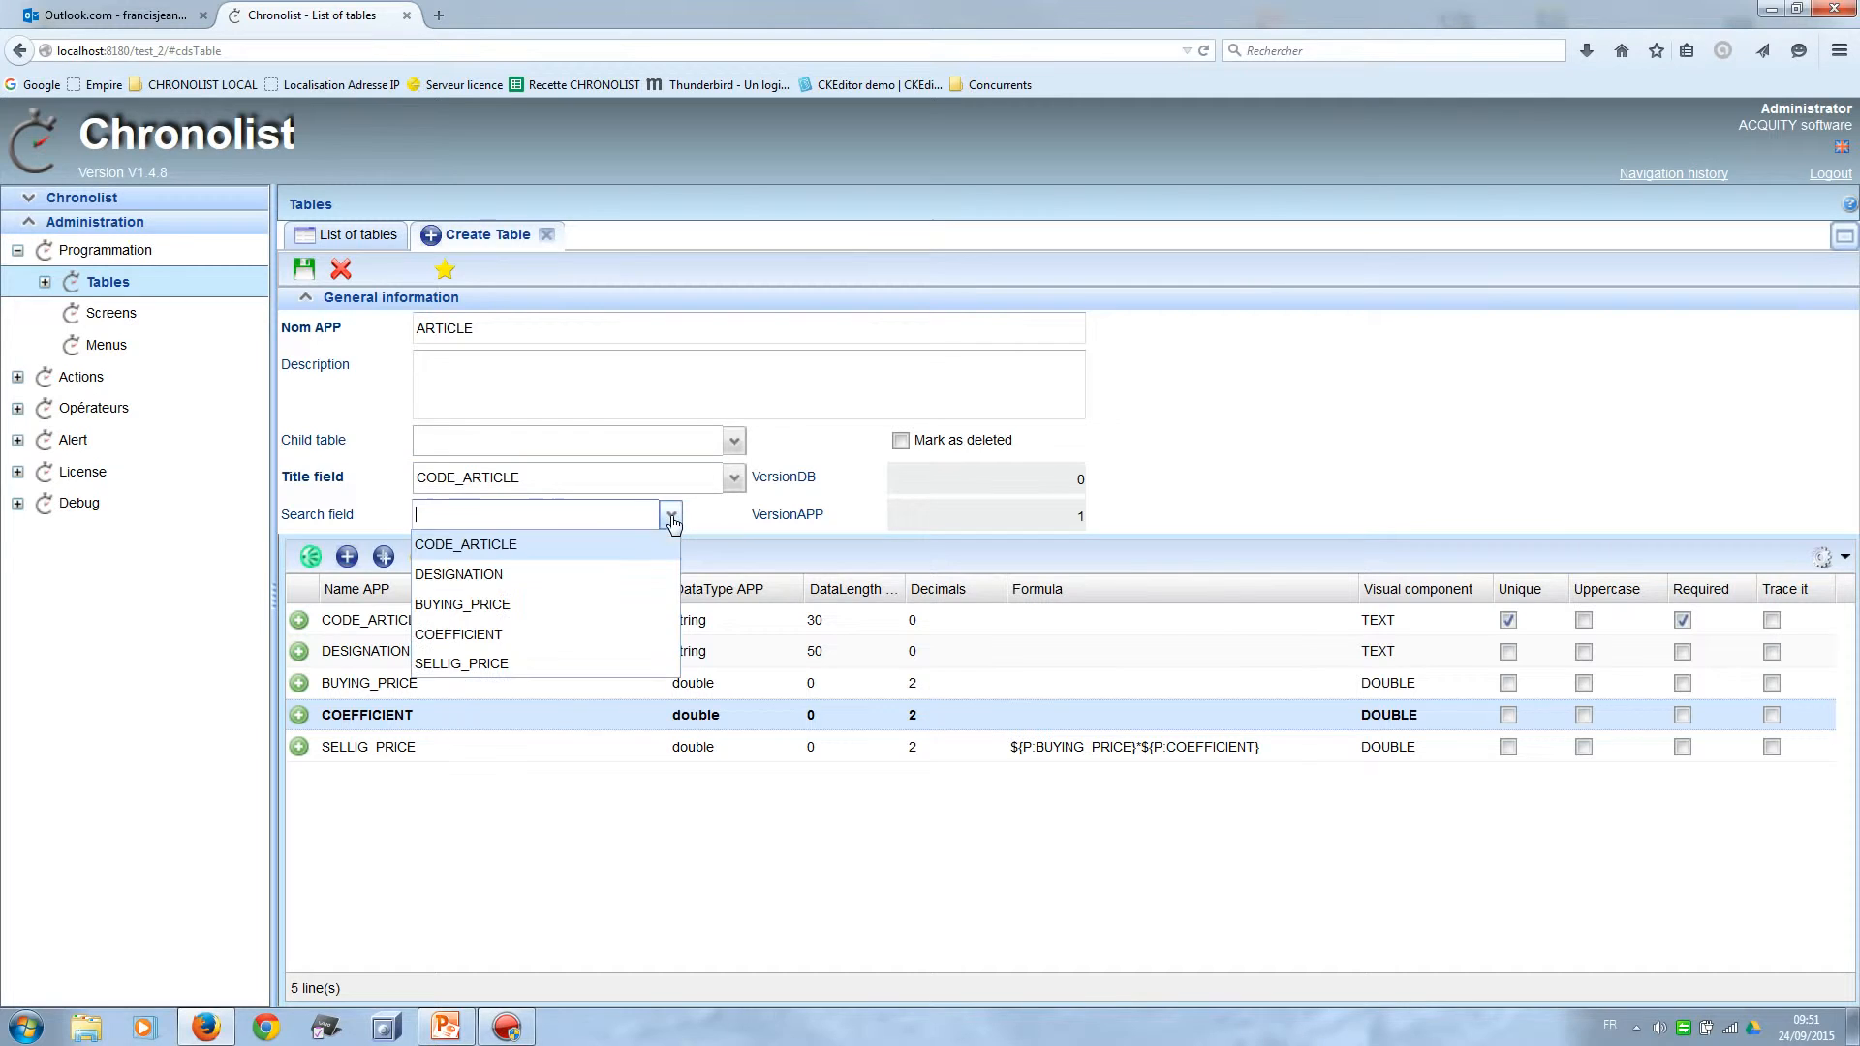
pyautogui.click(610, 543)
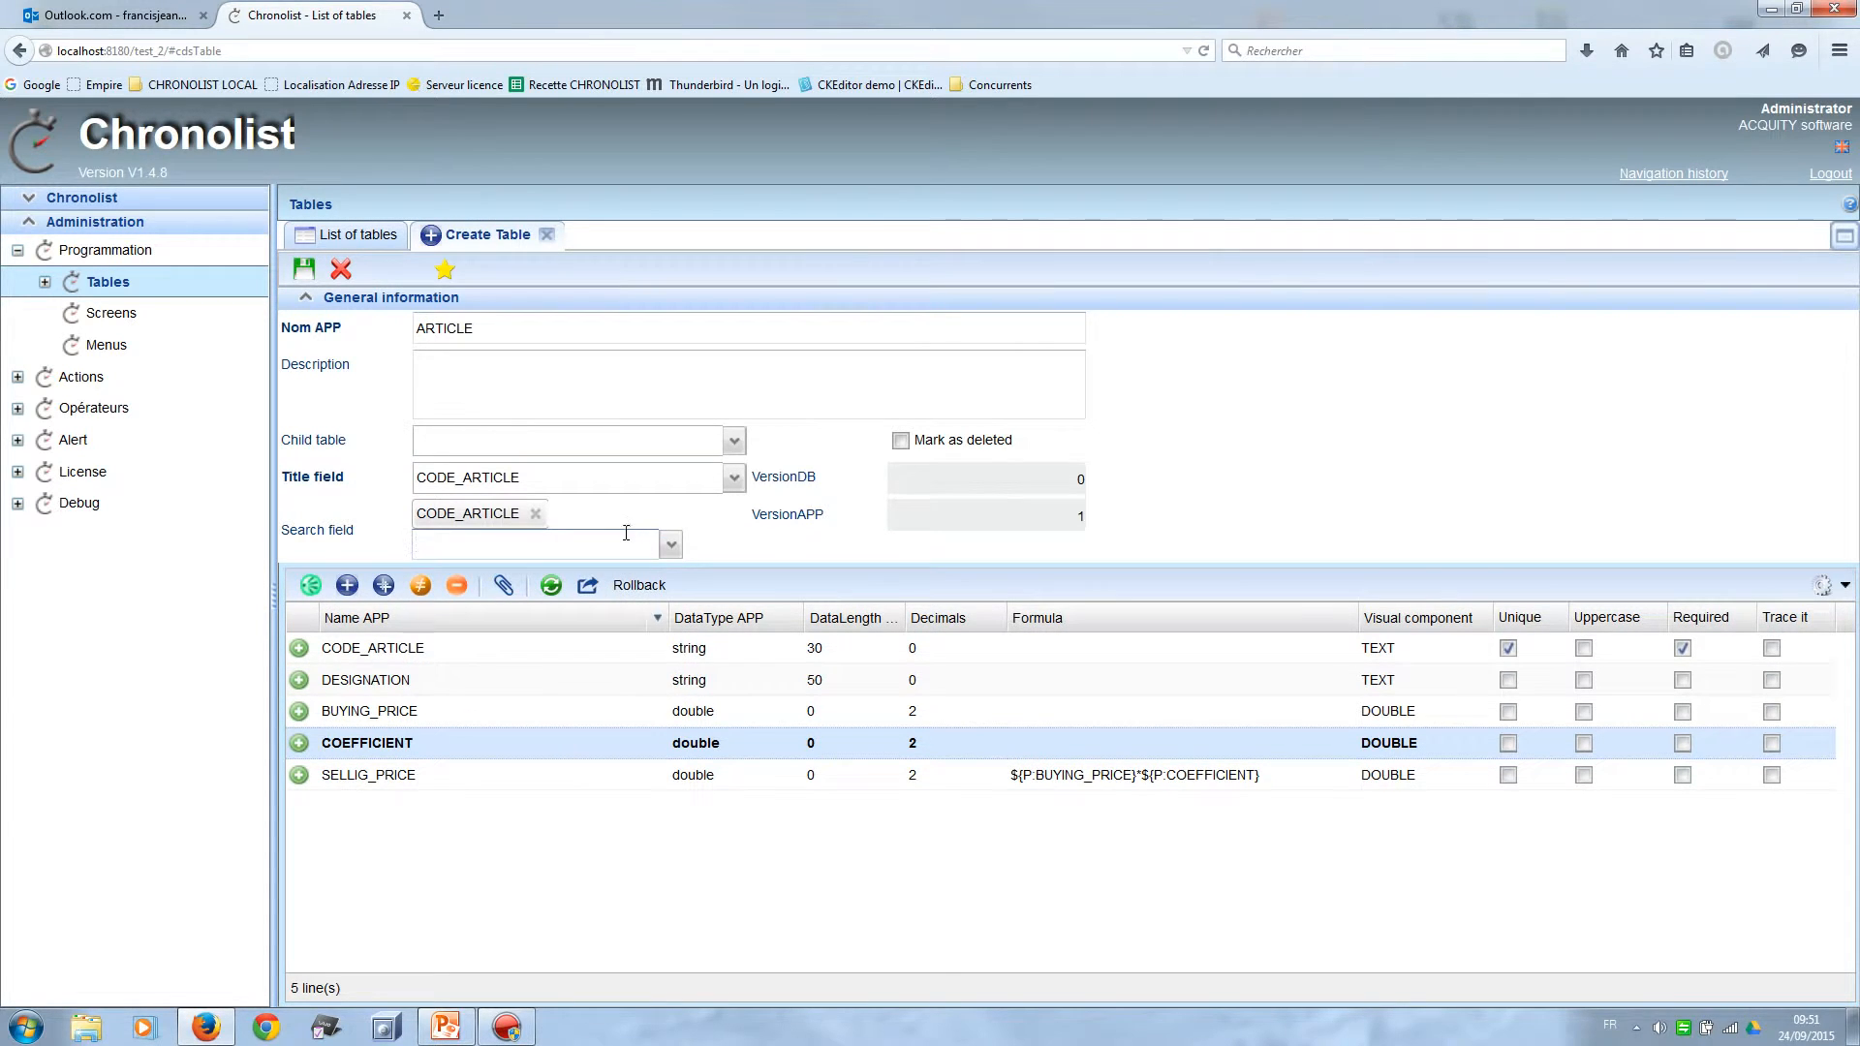
pyautogui.click(668, 546)
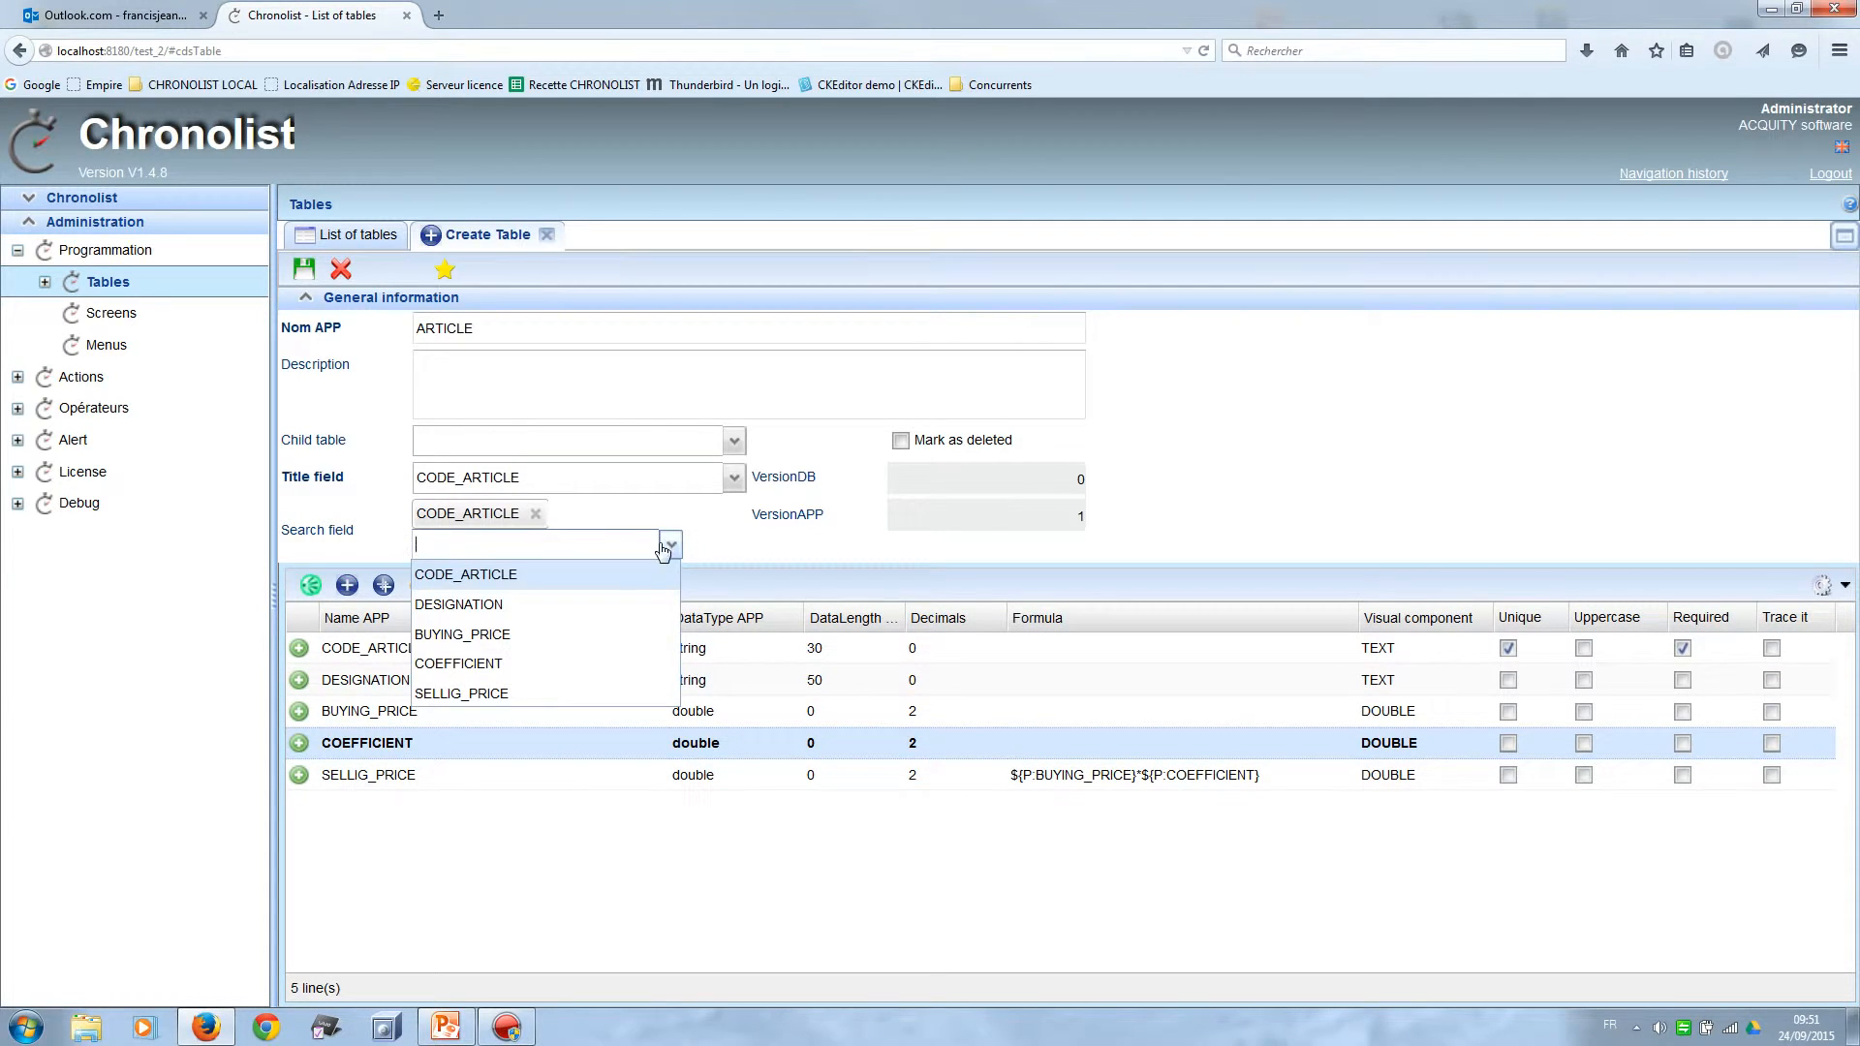
pyautogui.click(610, 601)
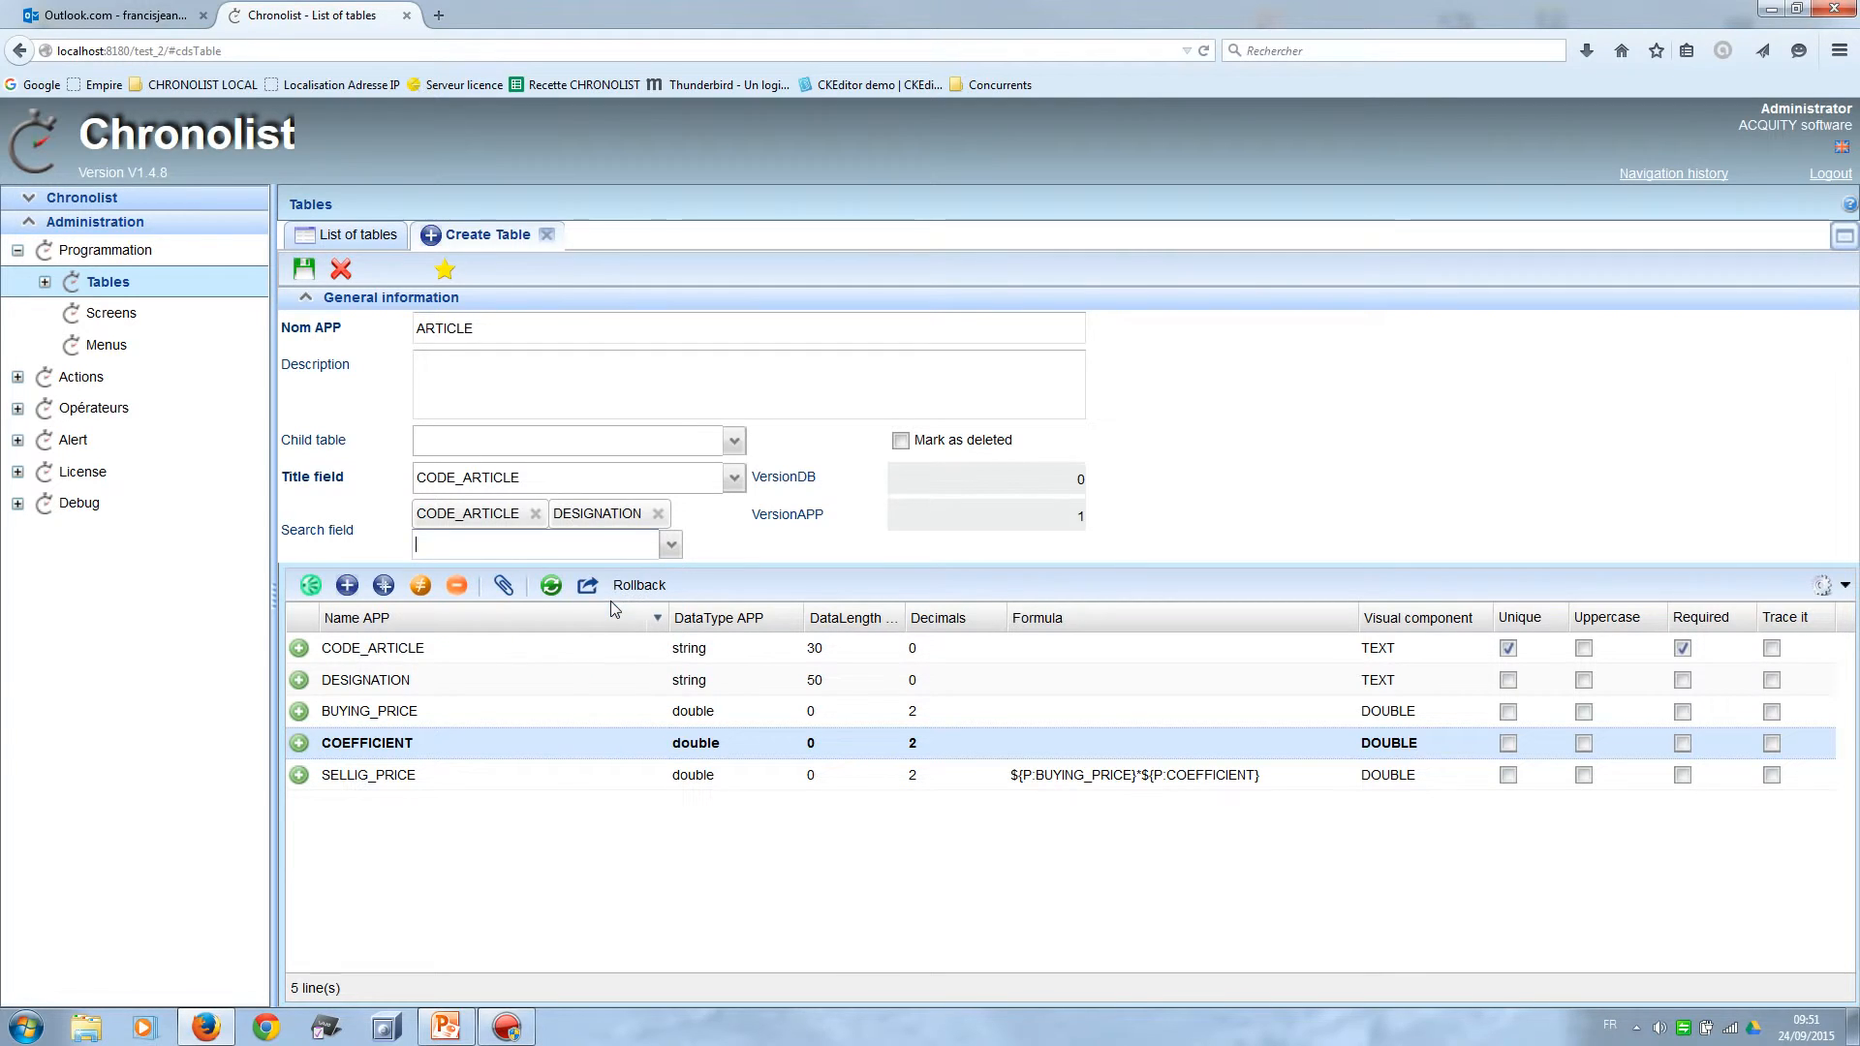
pyautogui.click(304, 275)
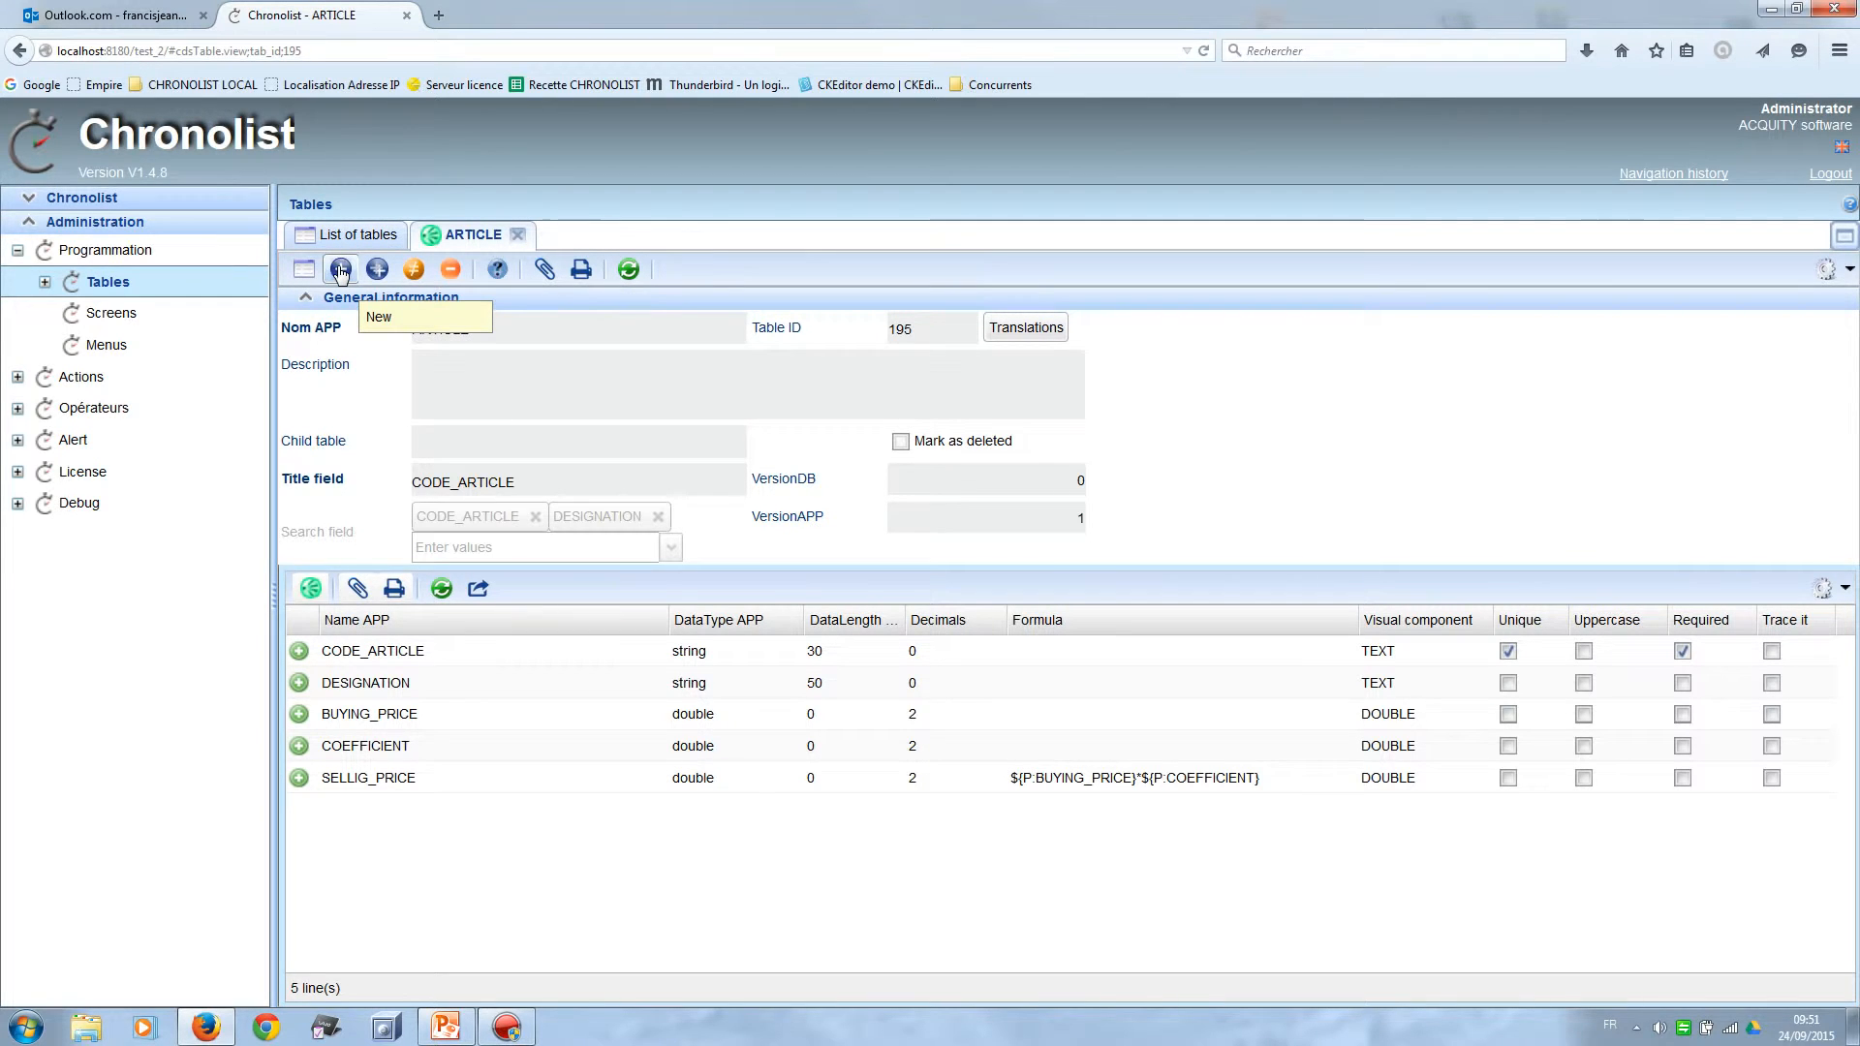
# Start a new table named INVOICE.
pyautogui.click(340, 269)
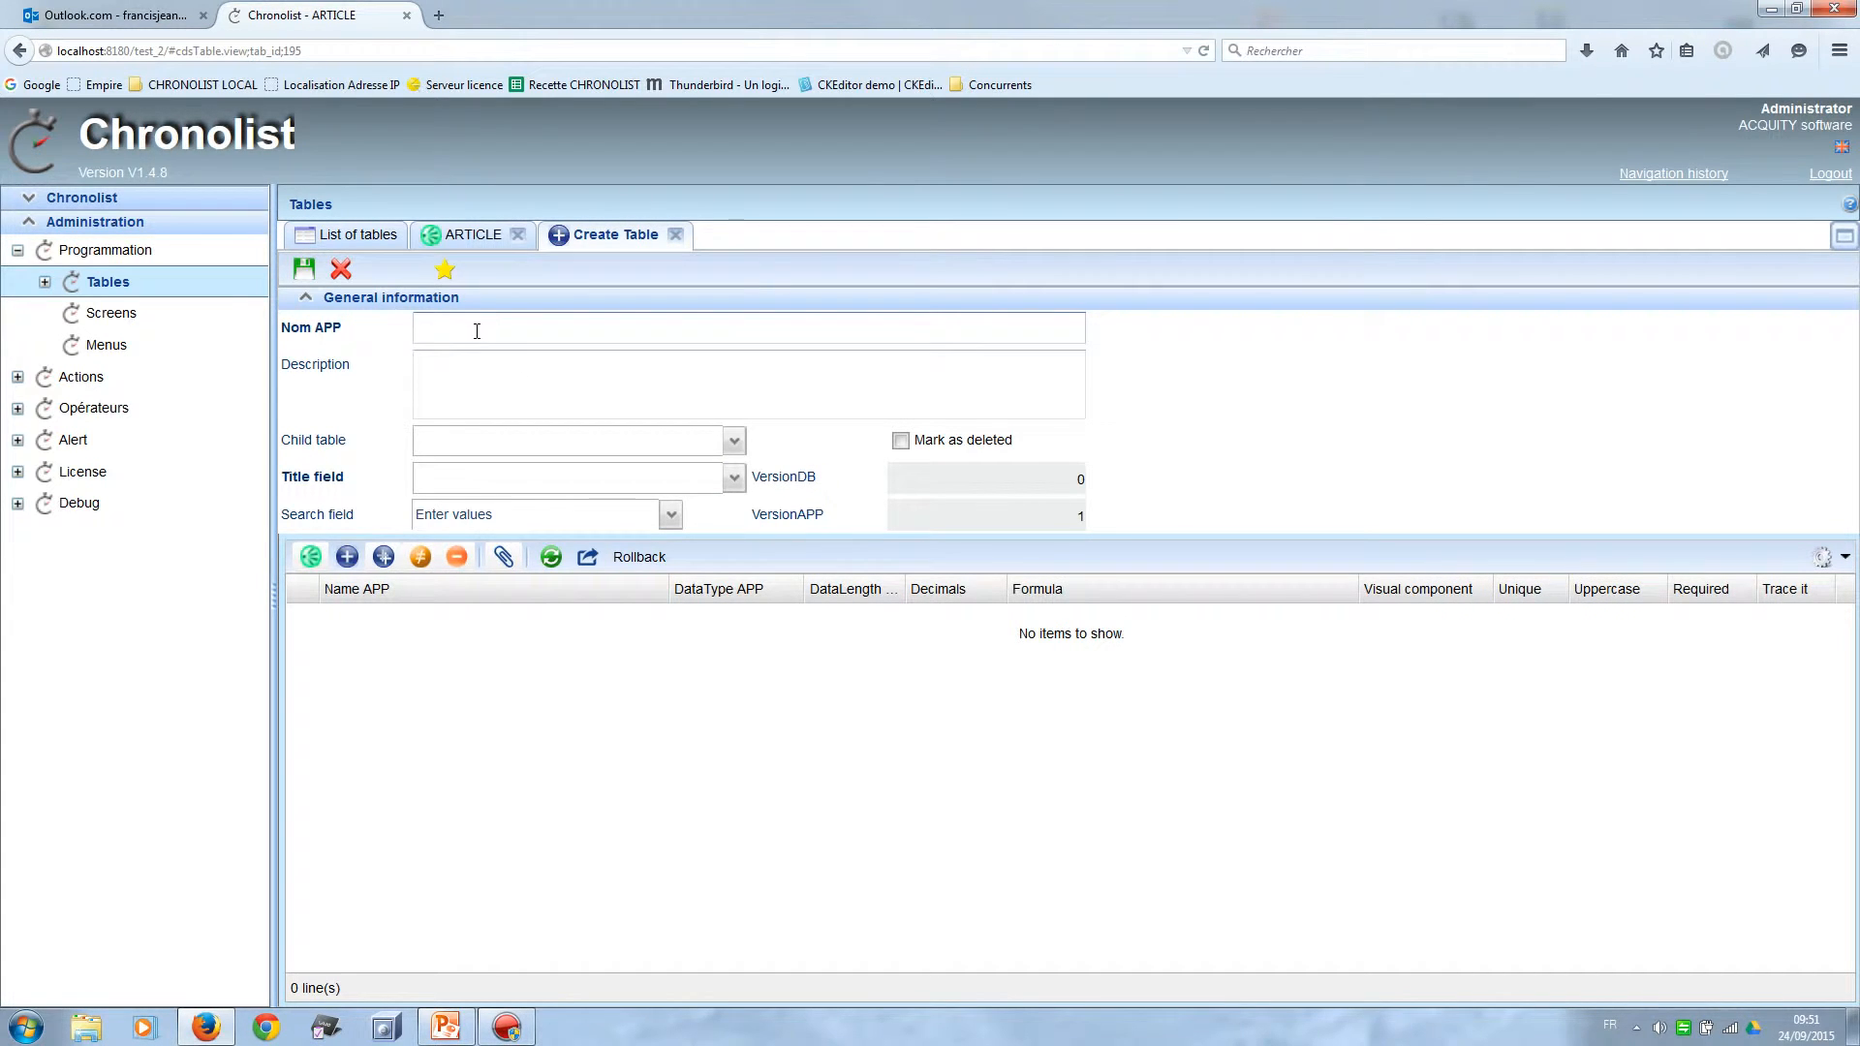
pyautogui.click(479, 325)
pyautogui.write('INVOICE')
# Start a string field named NUM_INVOICE in the INVOICE table with data length 10, marked as unique and required.
pyautogui.click(345, 559)
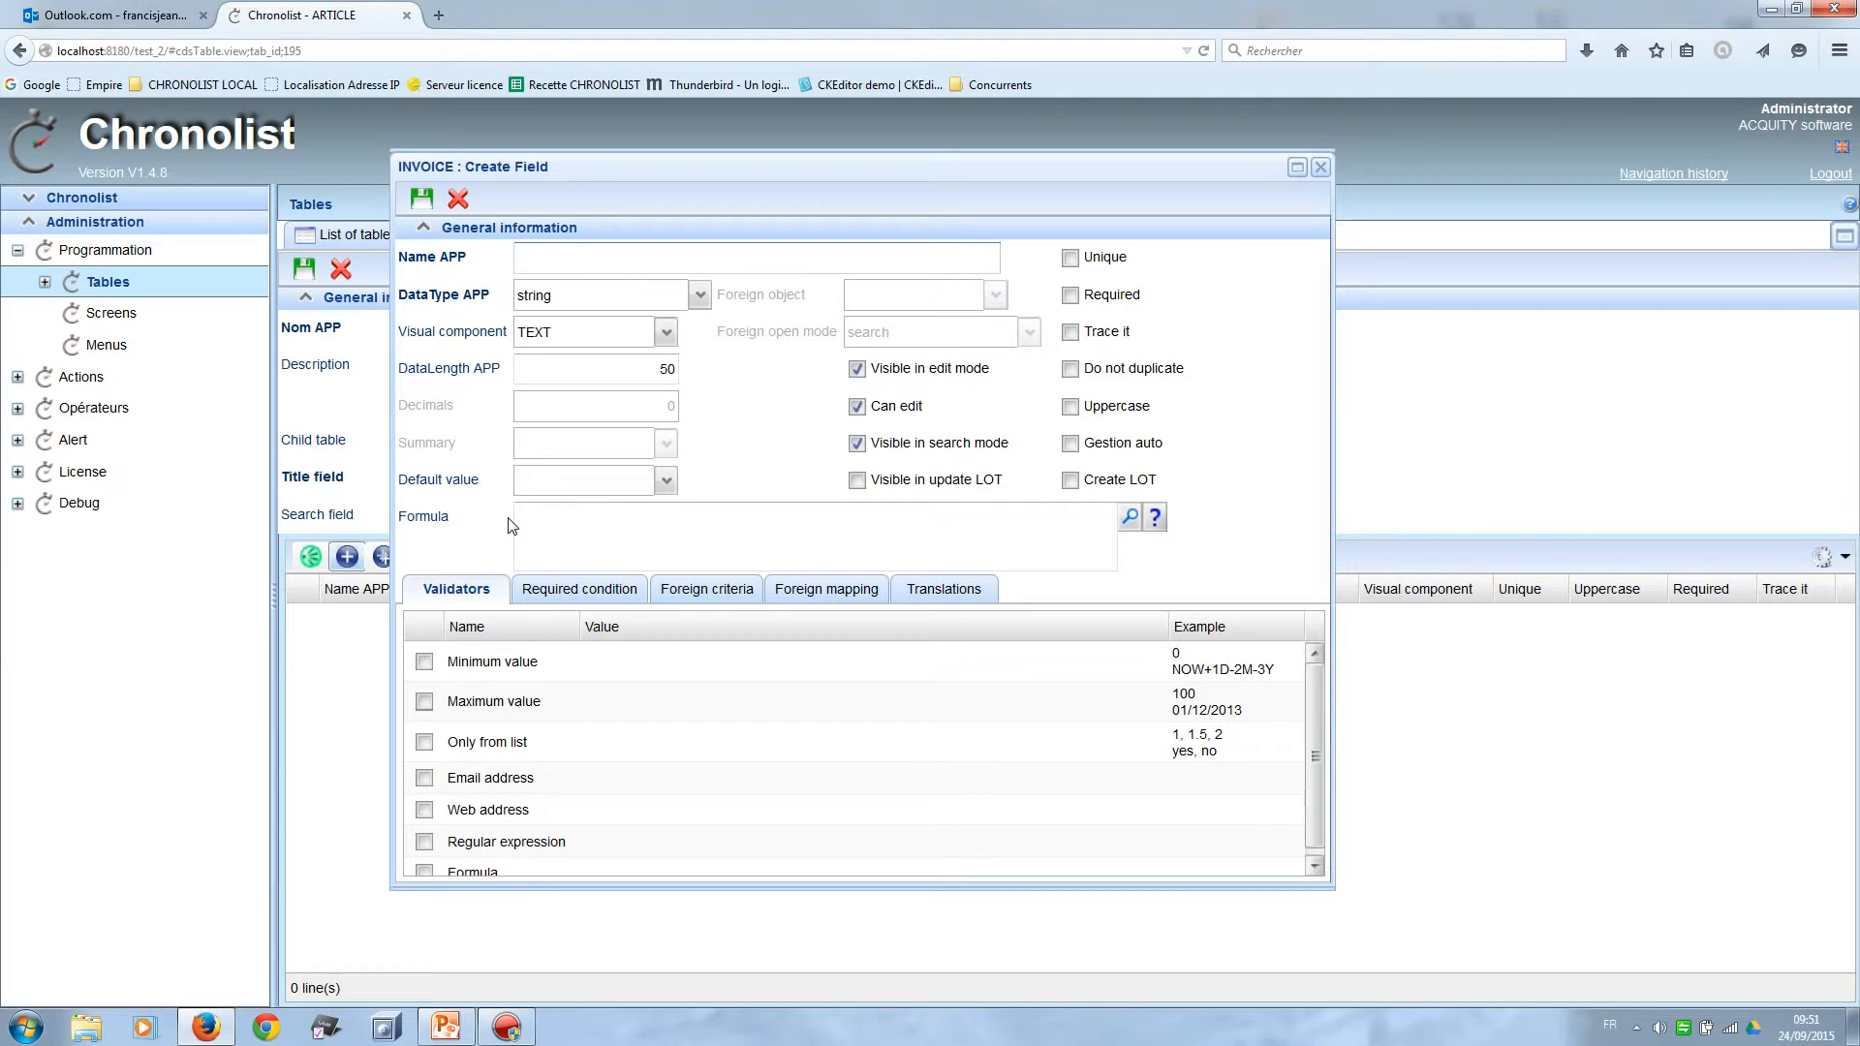
pyautogui.write('NUM_INVOICE')
pyautogui.click(643, 372)
pyautogui.write('1')
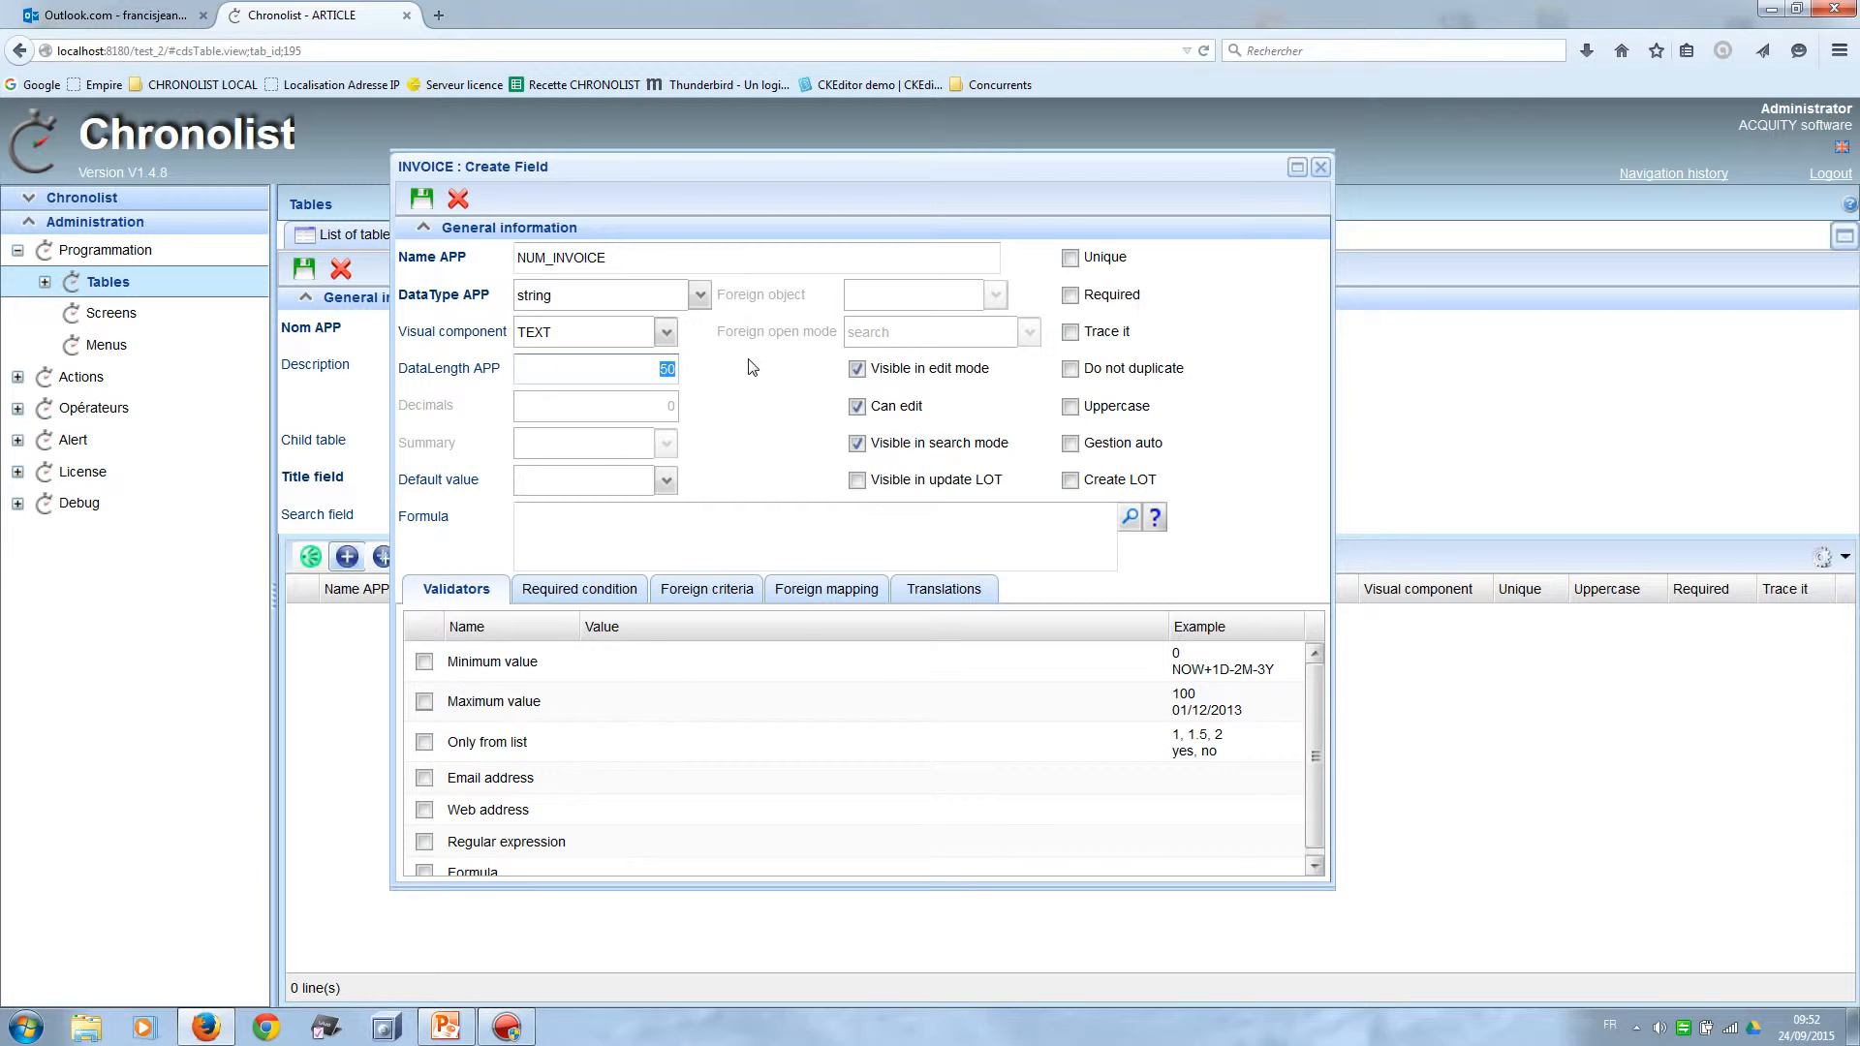
pyautogui.write('0')
pyautogui.click(1074, 259)
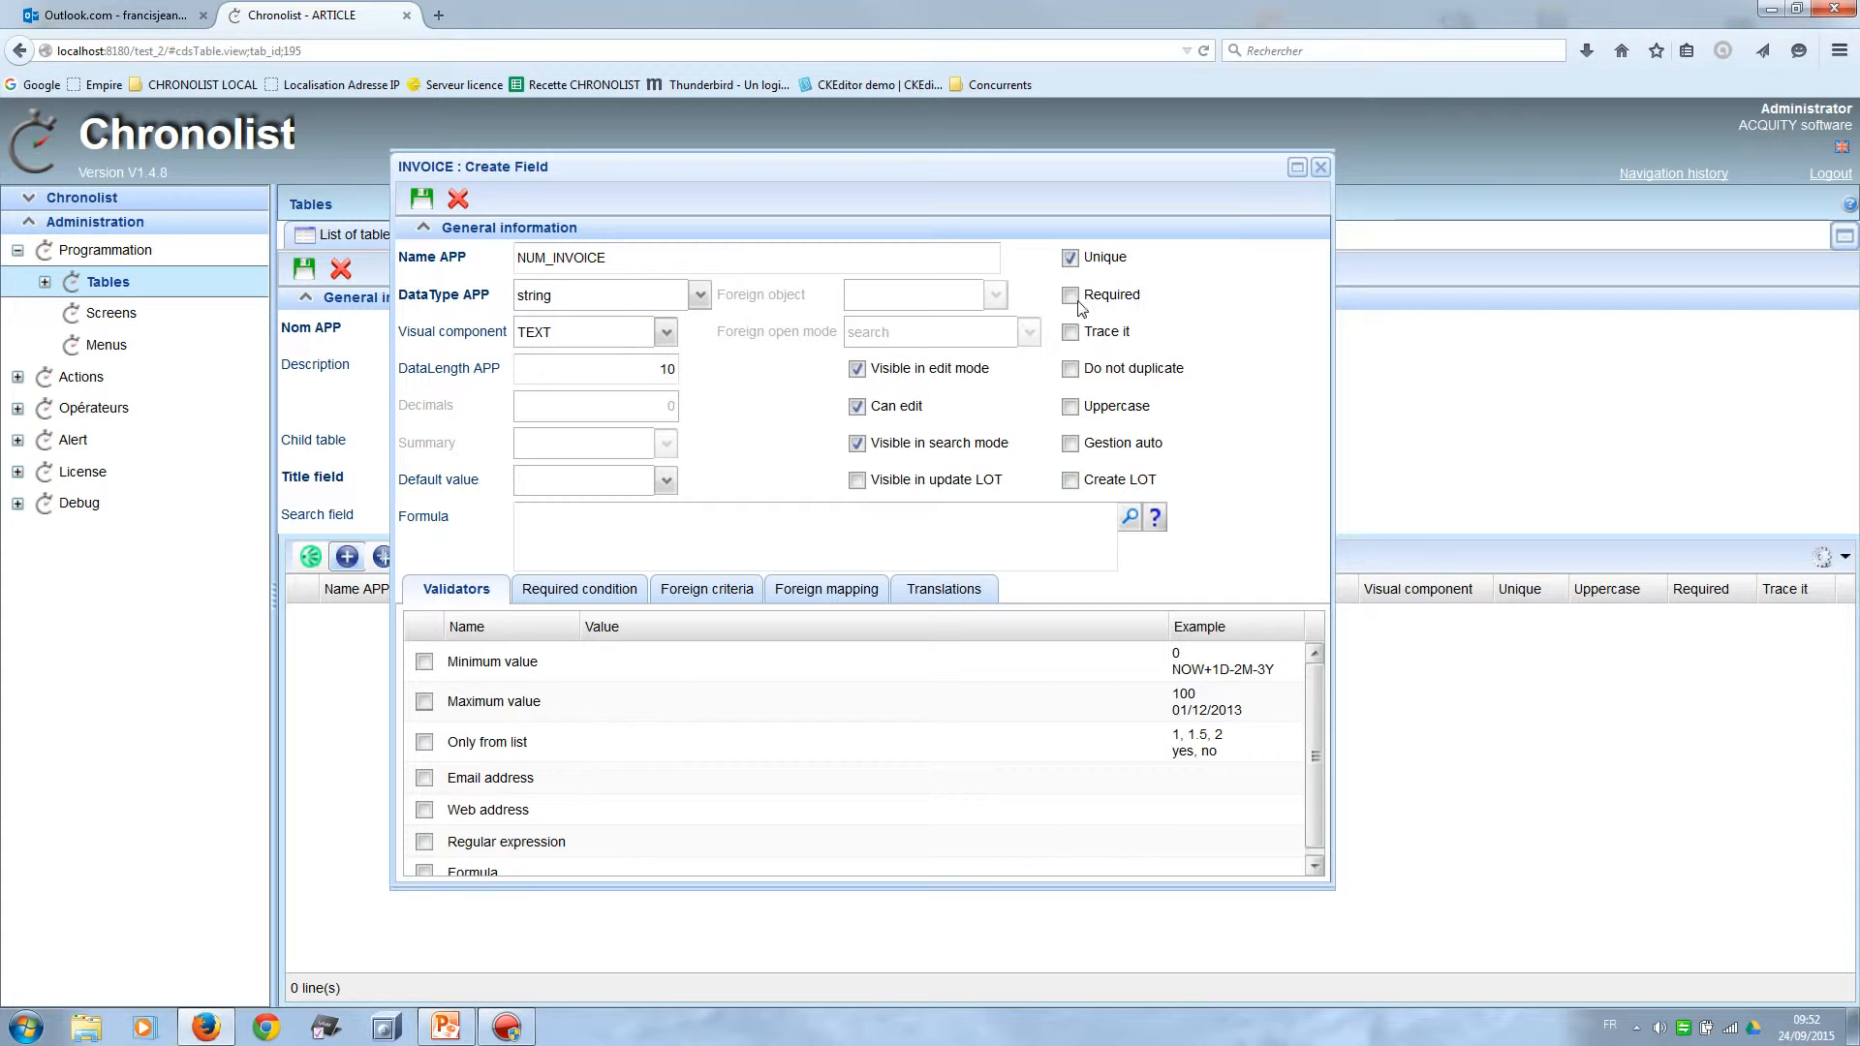
pyautogui.click(1071, 296)
# Make NUM_INVOICE non-editable, enter the formula ${INCREMENT::6:} and save the field.
pyautogui.click(857, 407)
pyautogui.click(654, 546)
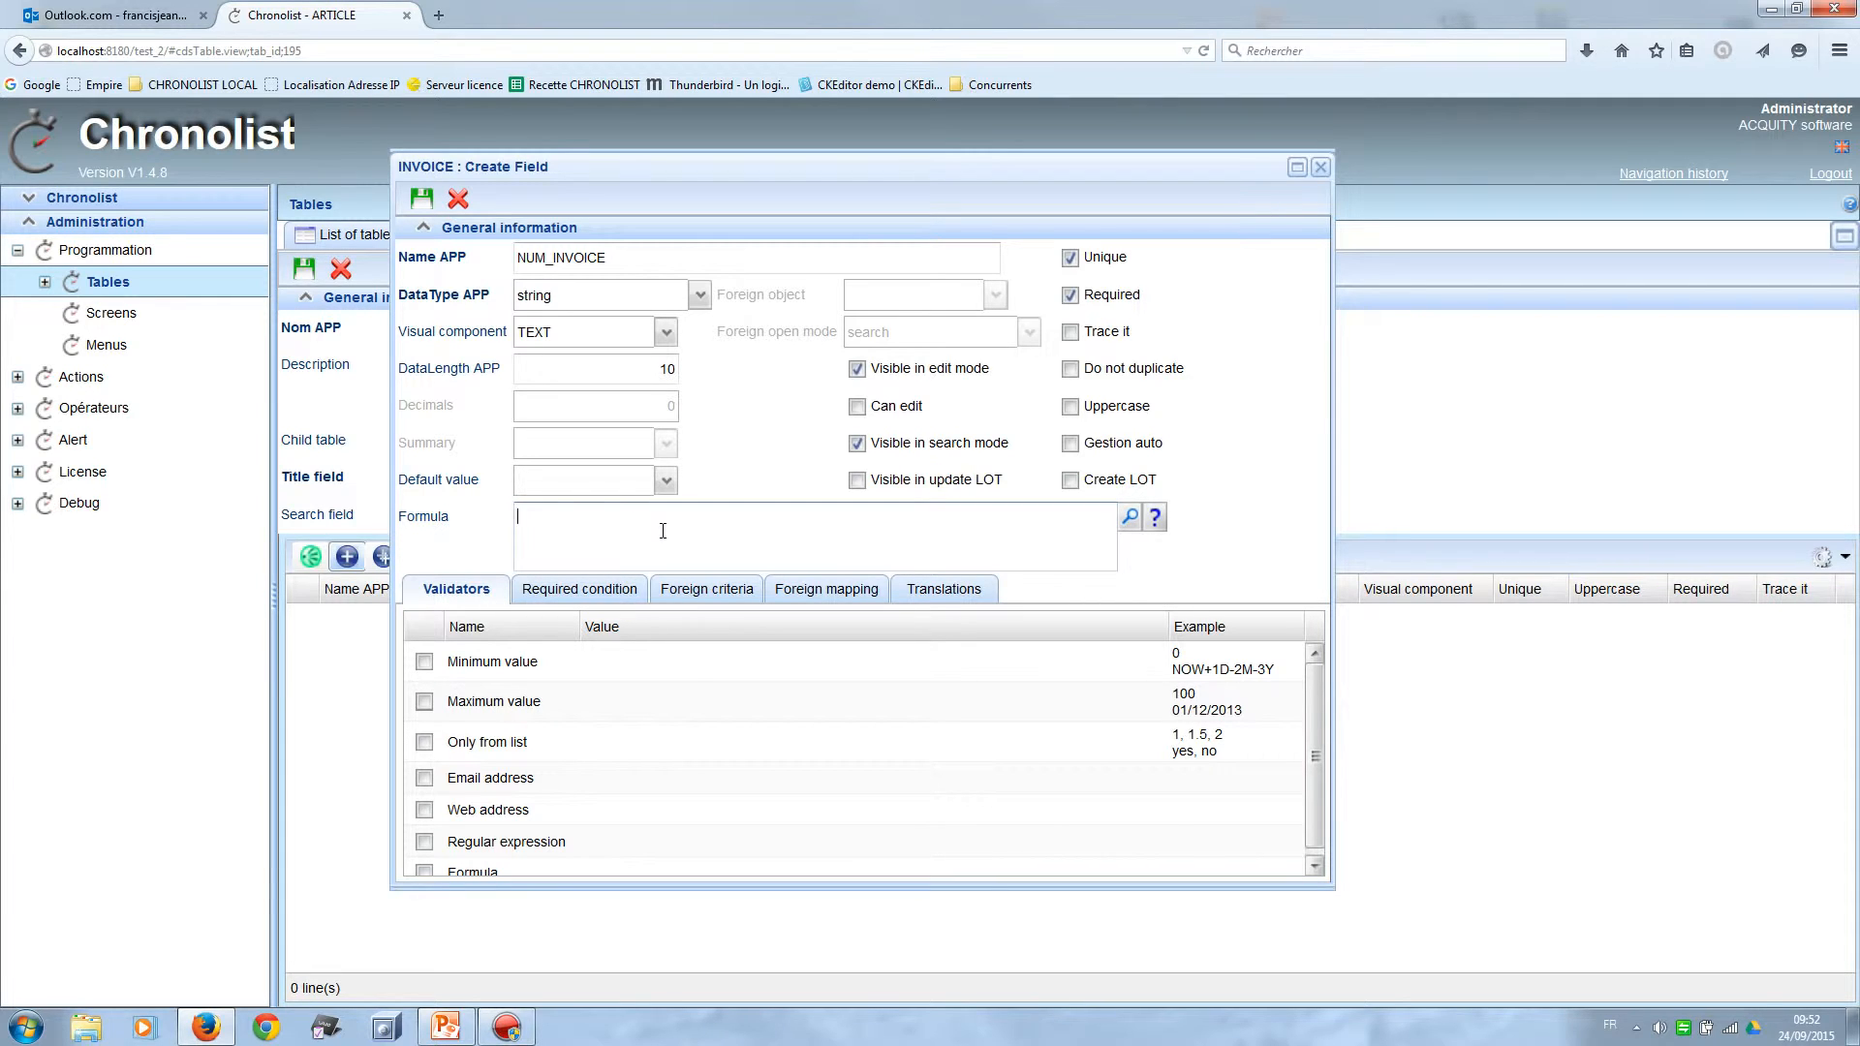
pyautogui.write('${INCREMENT::')
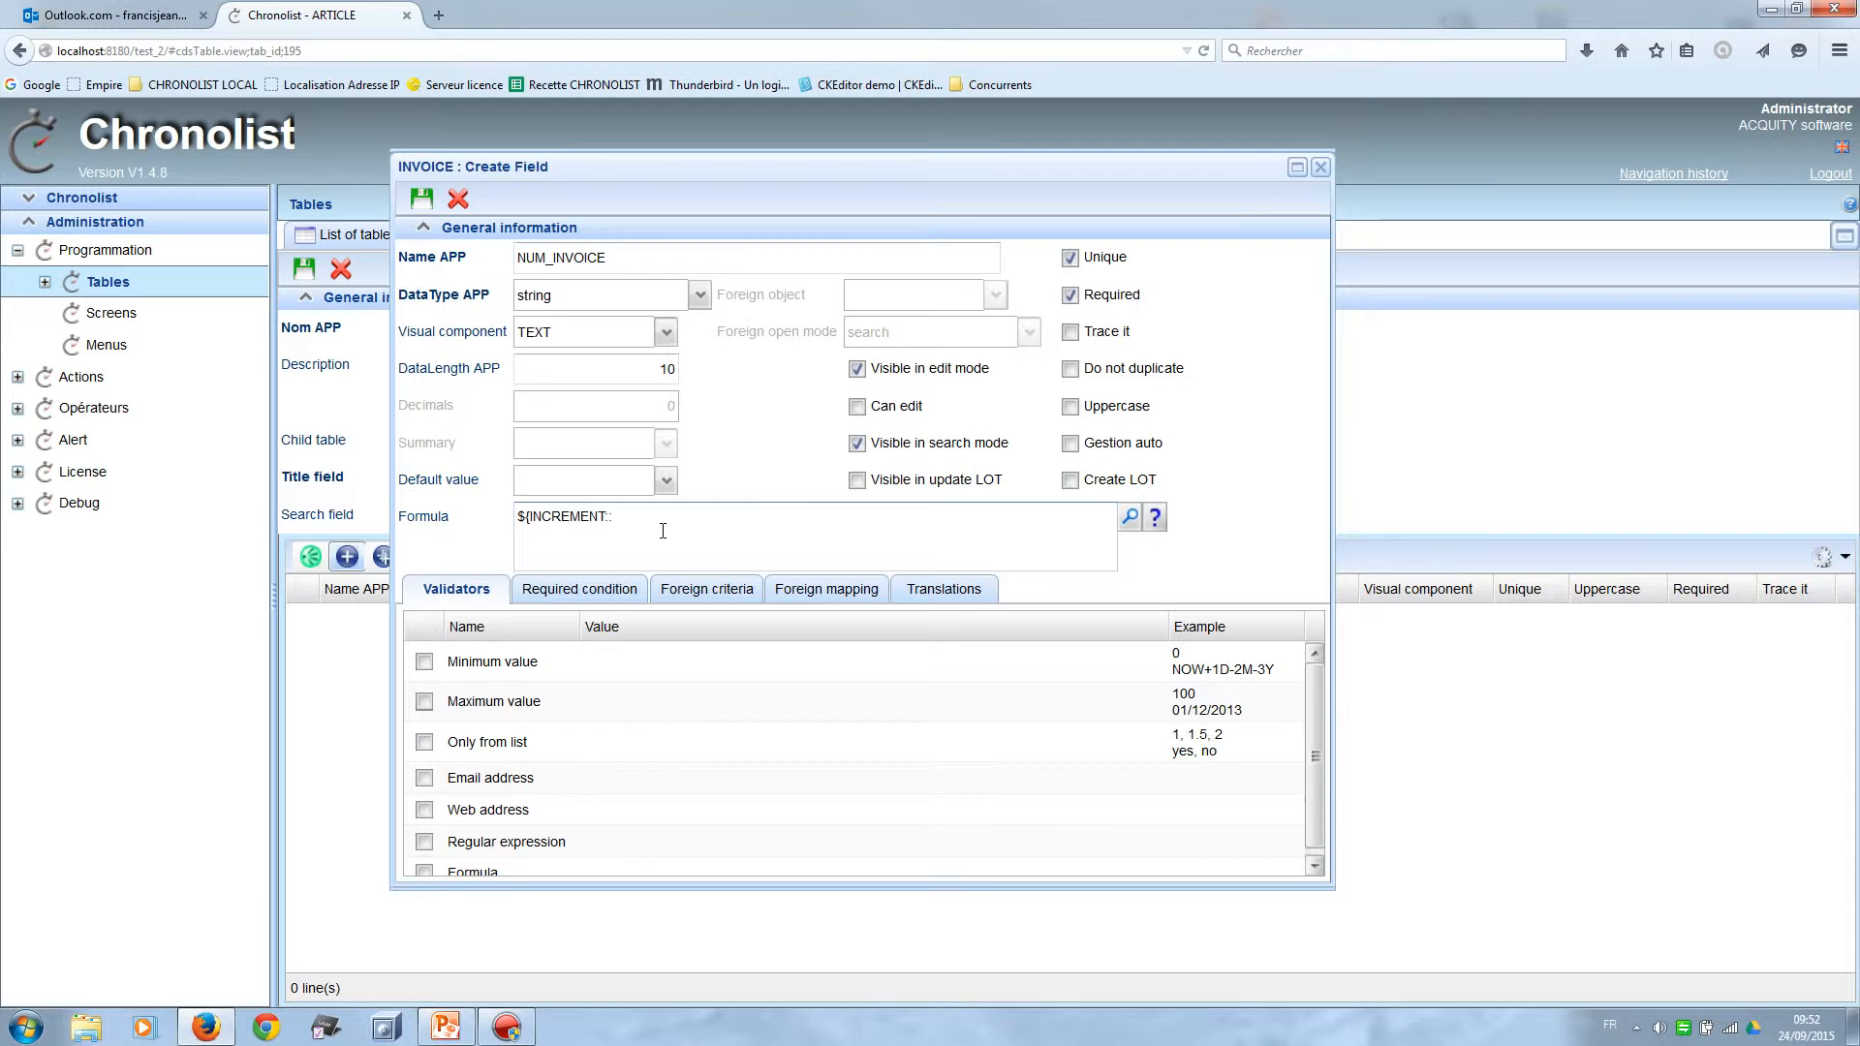
pyautogui.write('6:}')
pyautogui.click(418, 202)
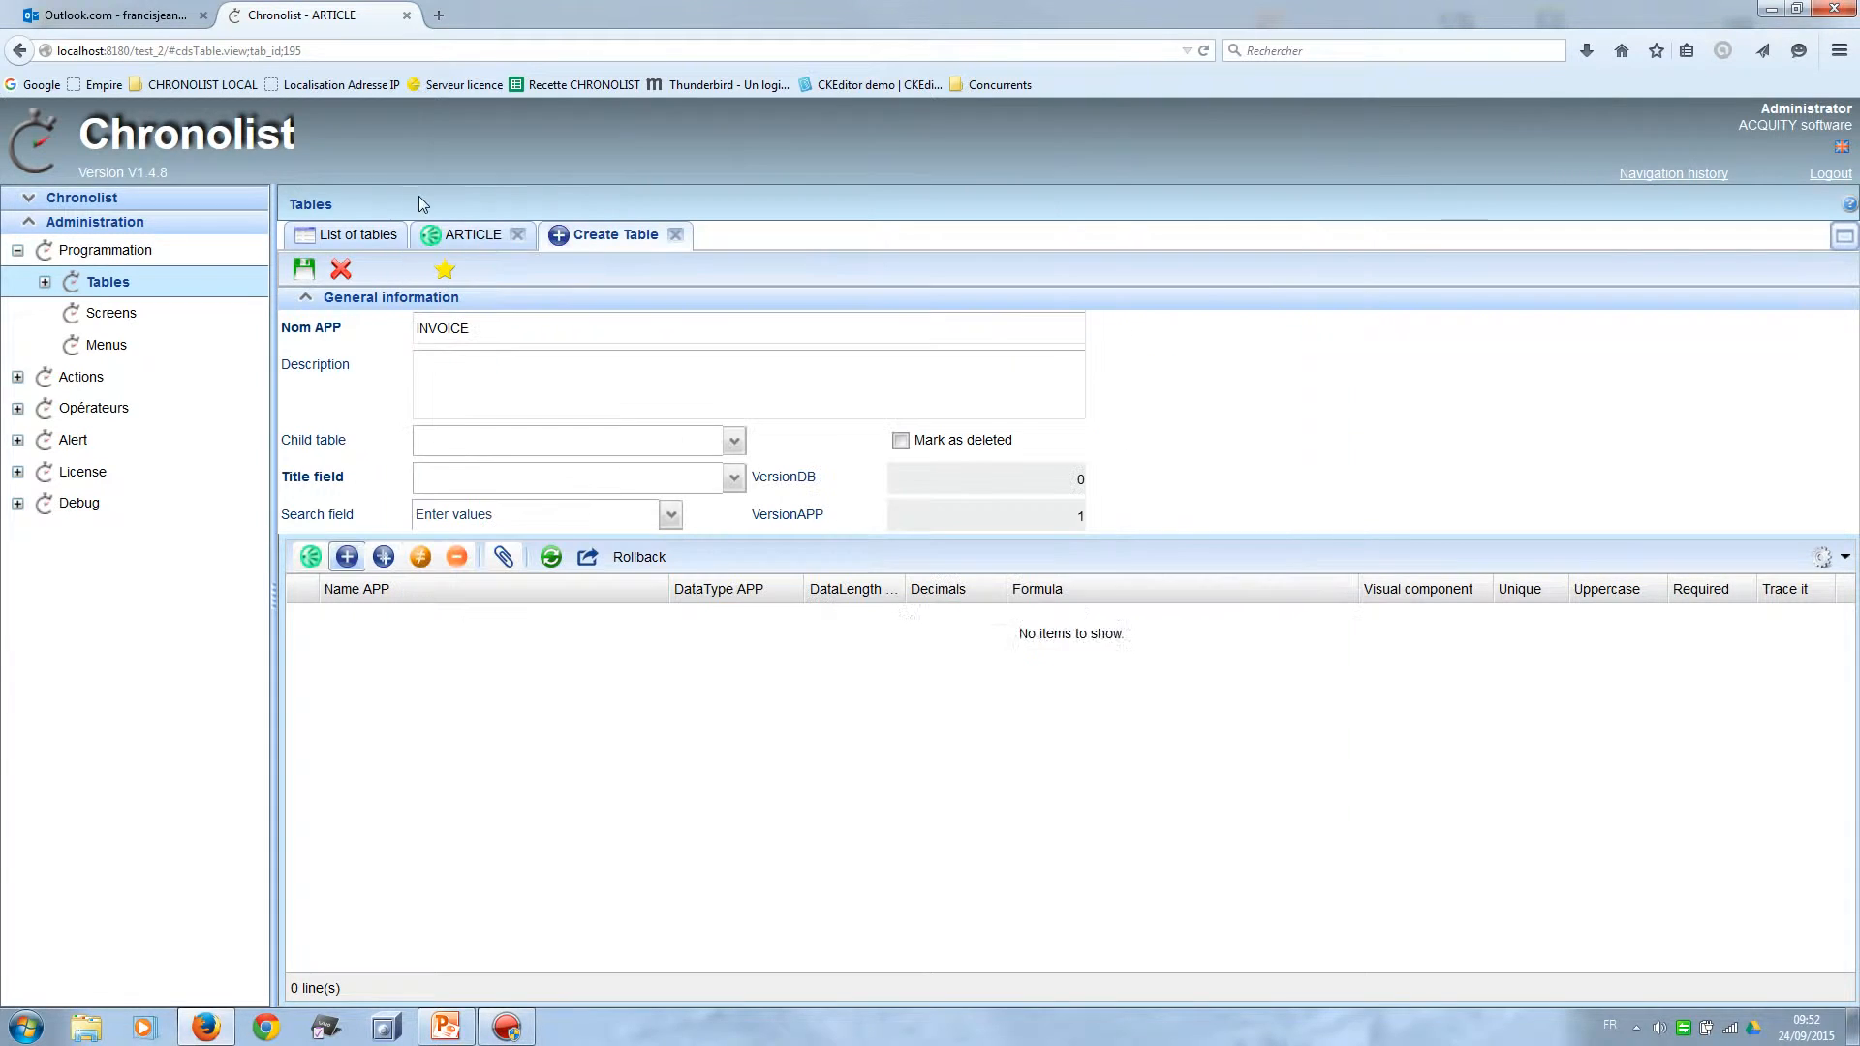
# Add a non-editable field named DATE with the date data type and default value ${APP:DATE} to the INVOICE table.
pyautogui.click(348, 557)
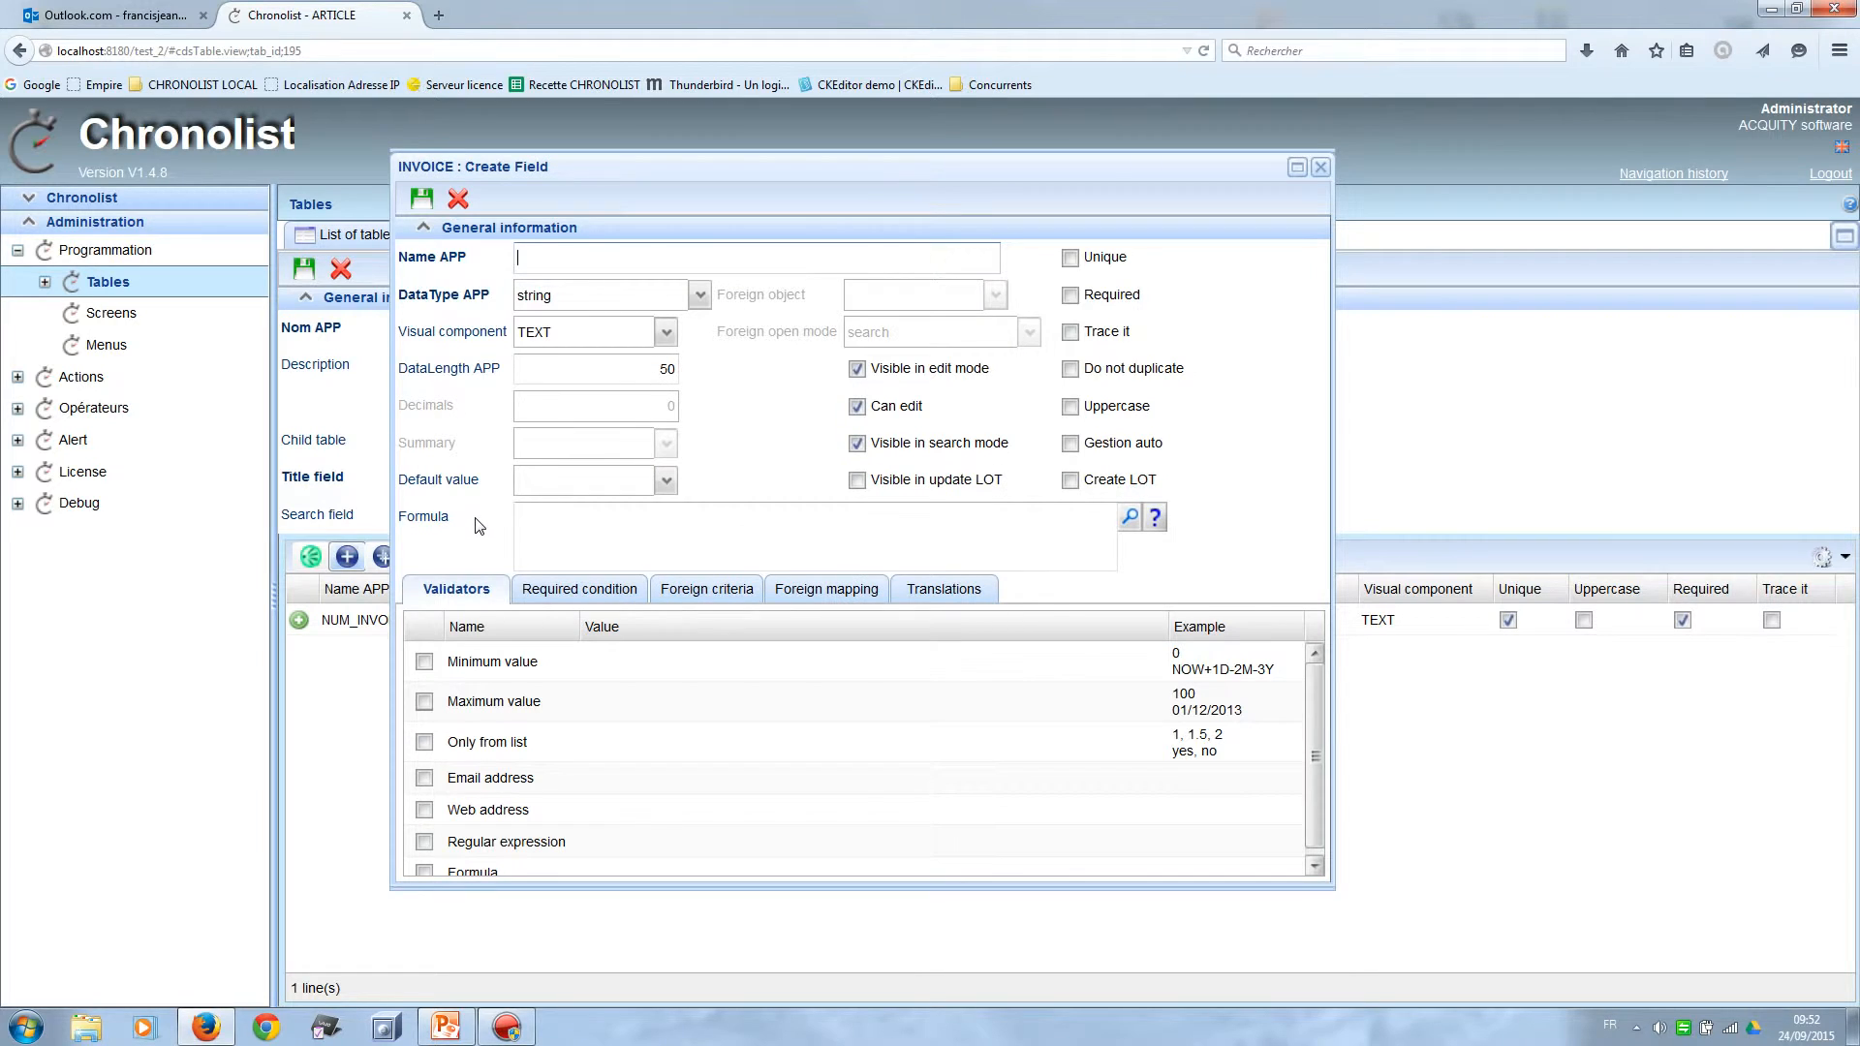
pyautogui.write('DATE')
pyautogui.click(700, 303)
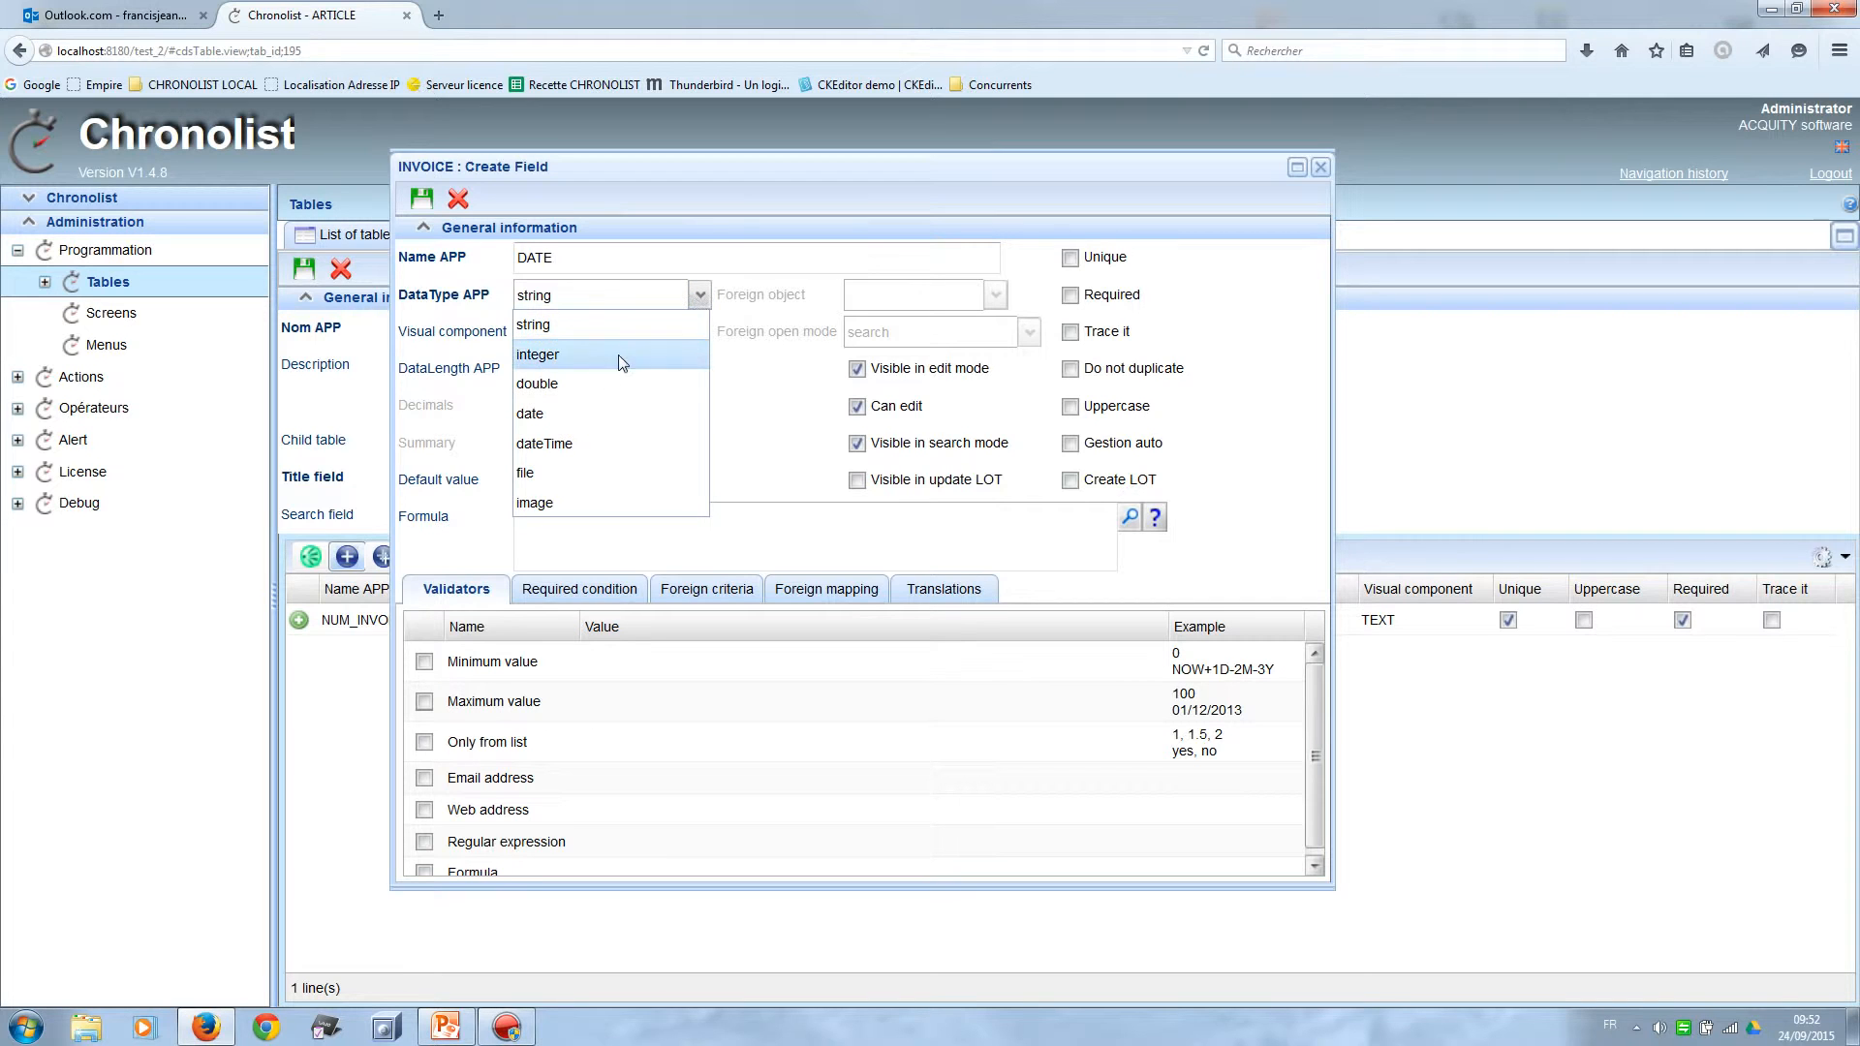
pyautogui.click(579, 413)
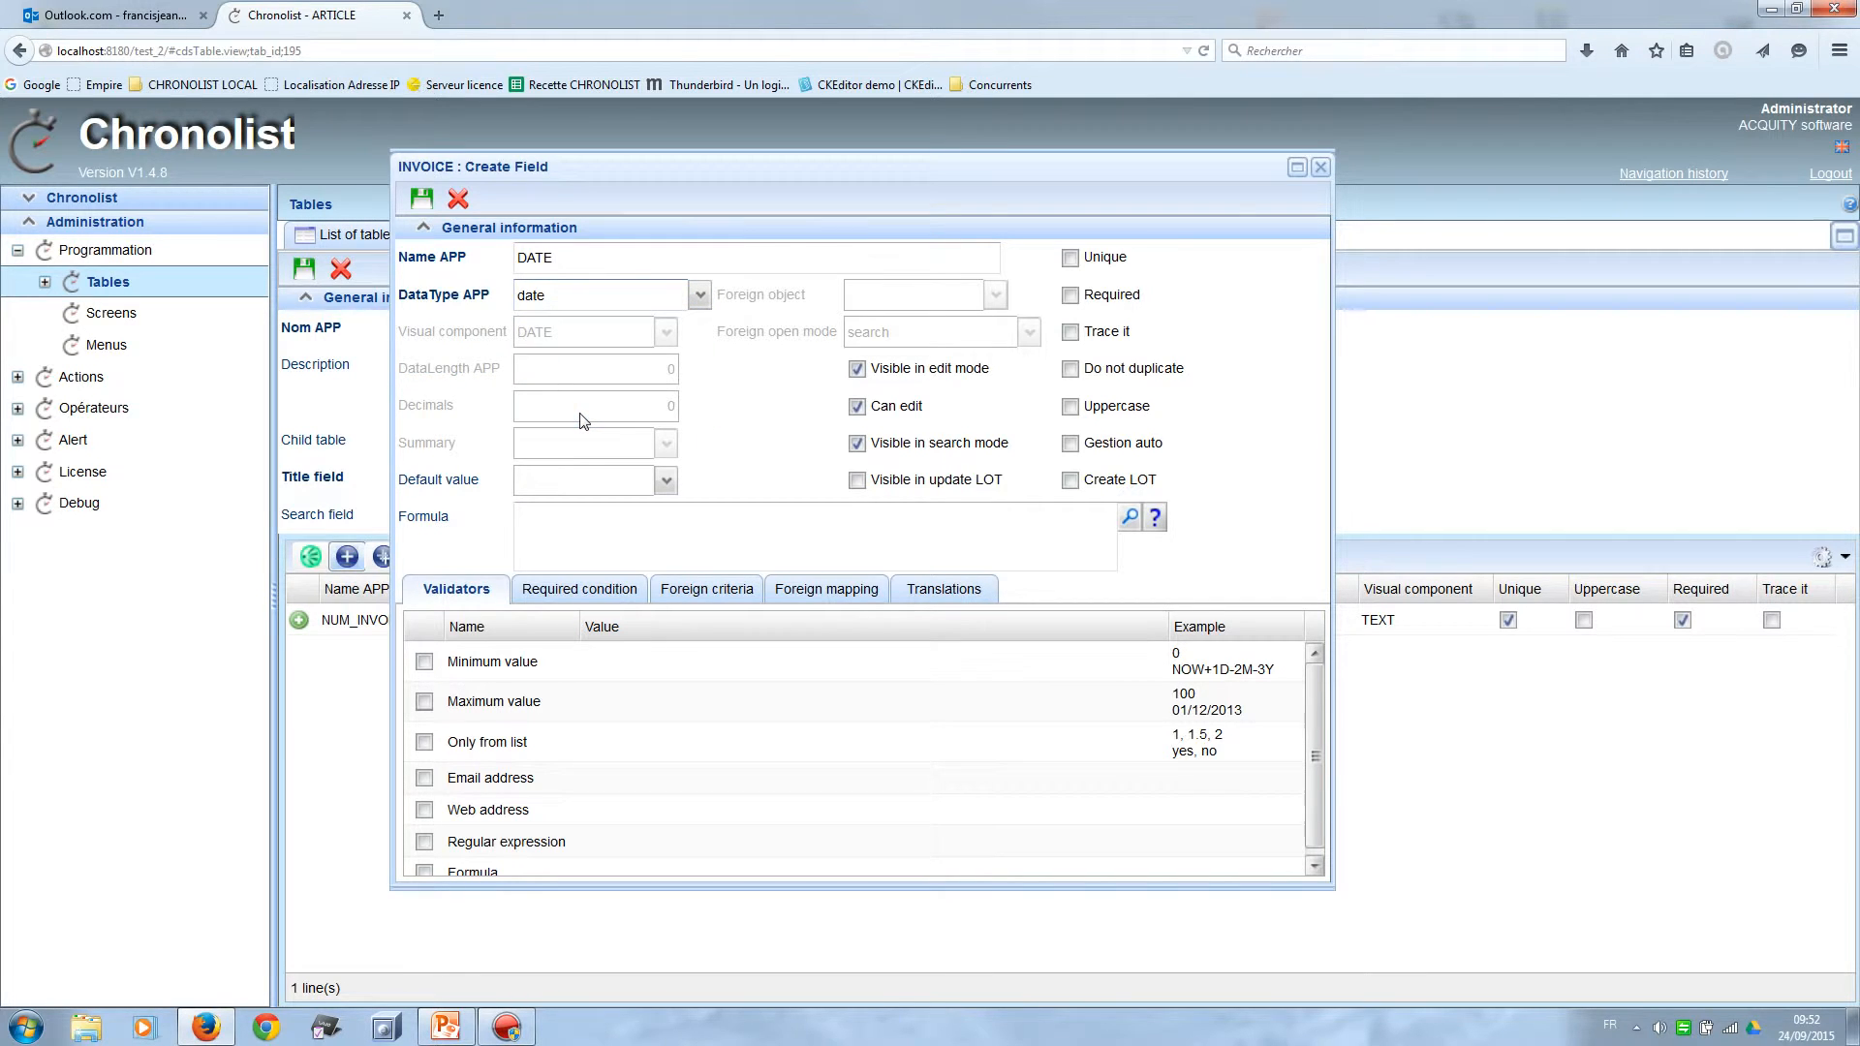
pyautogui.click(667, 482)
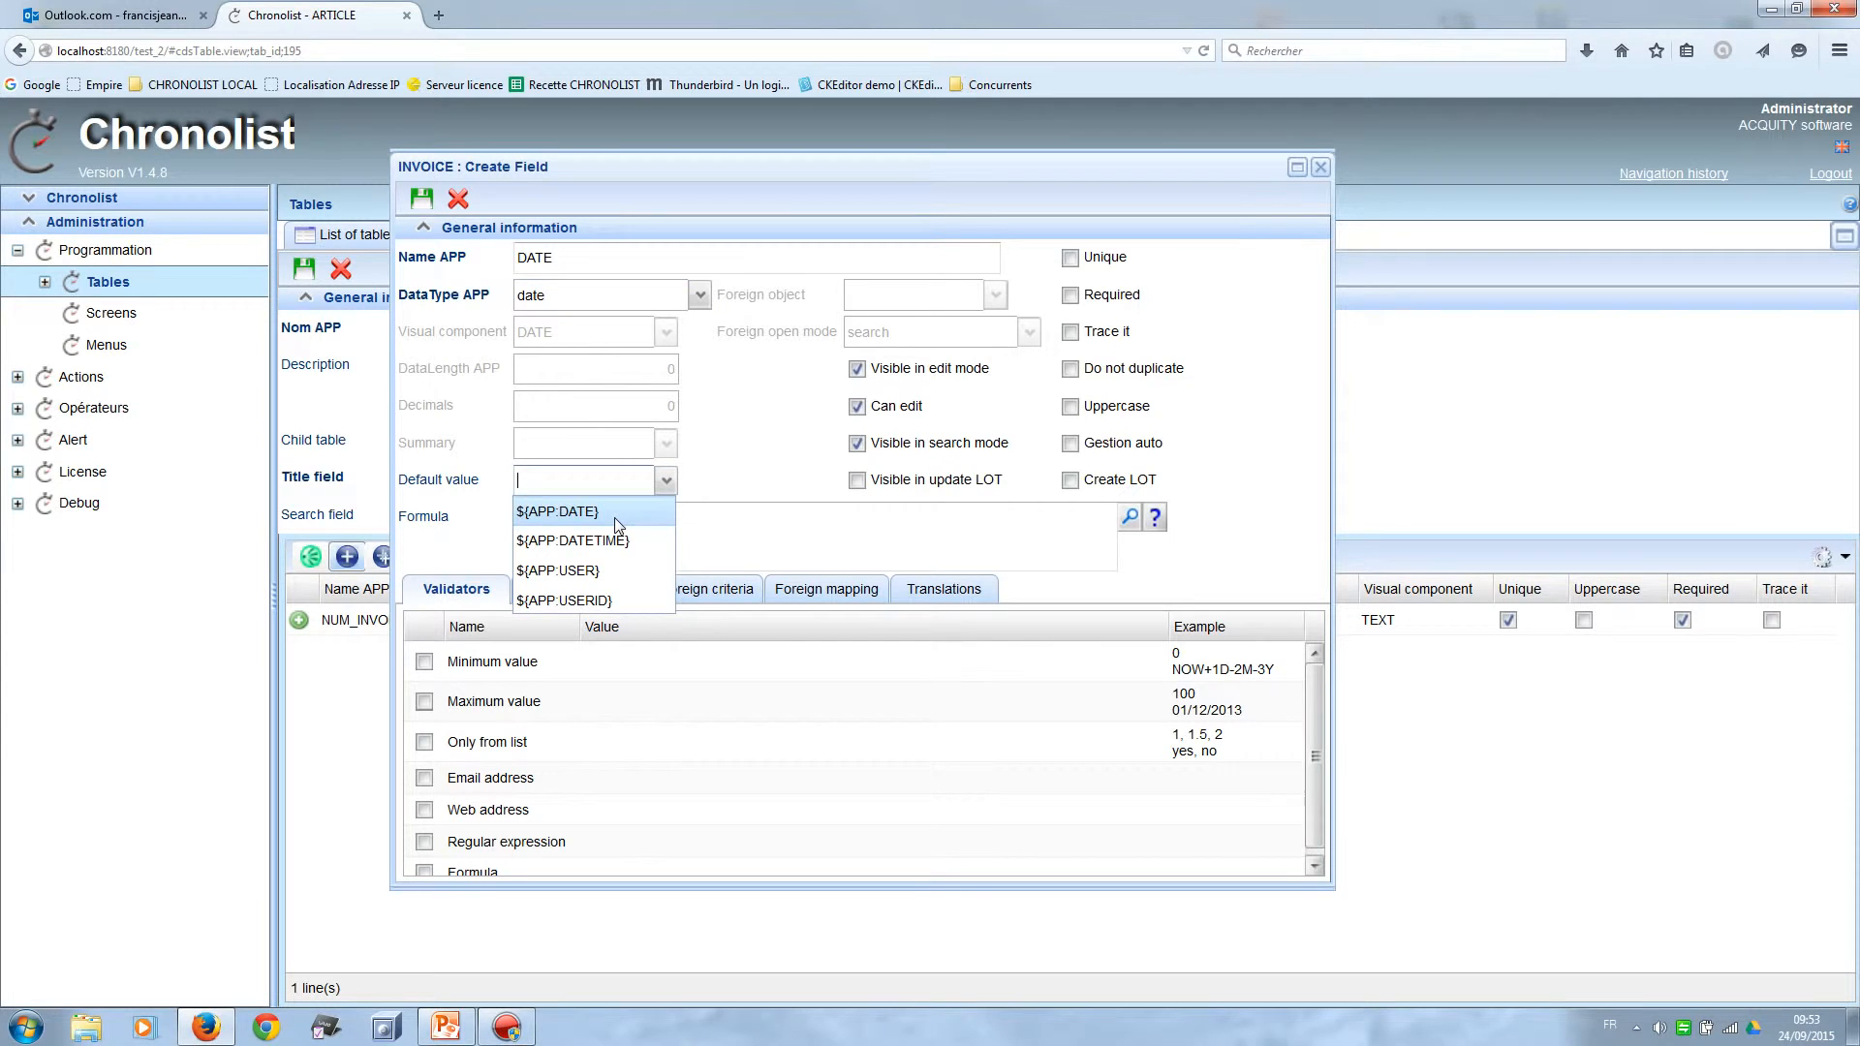
pyautogui.click(614, 511)
pyautogui.click(614, 517)
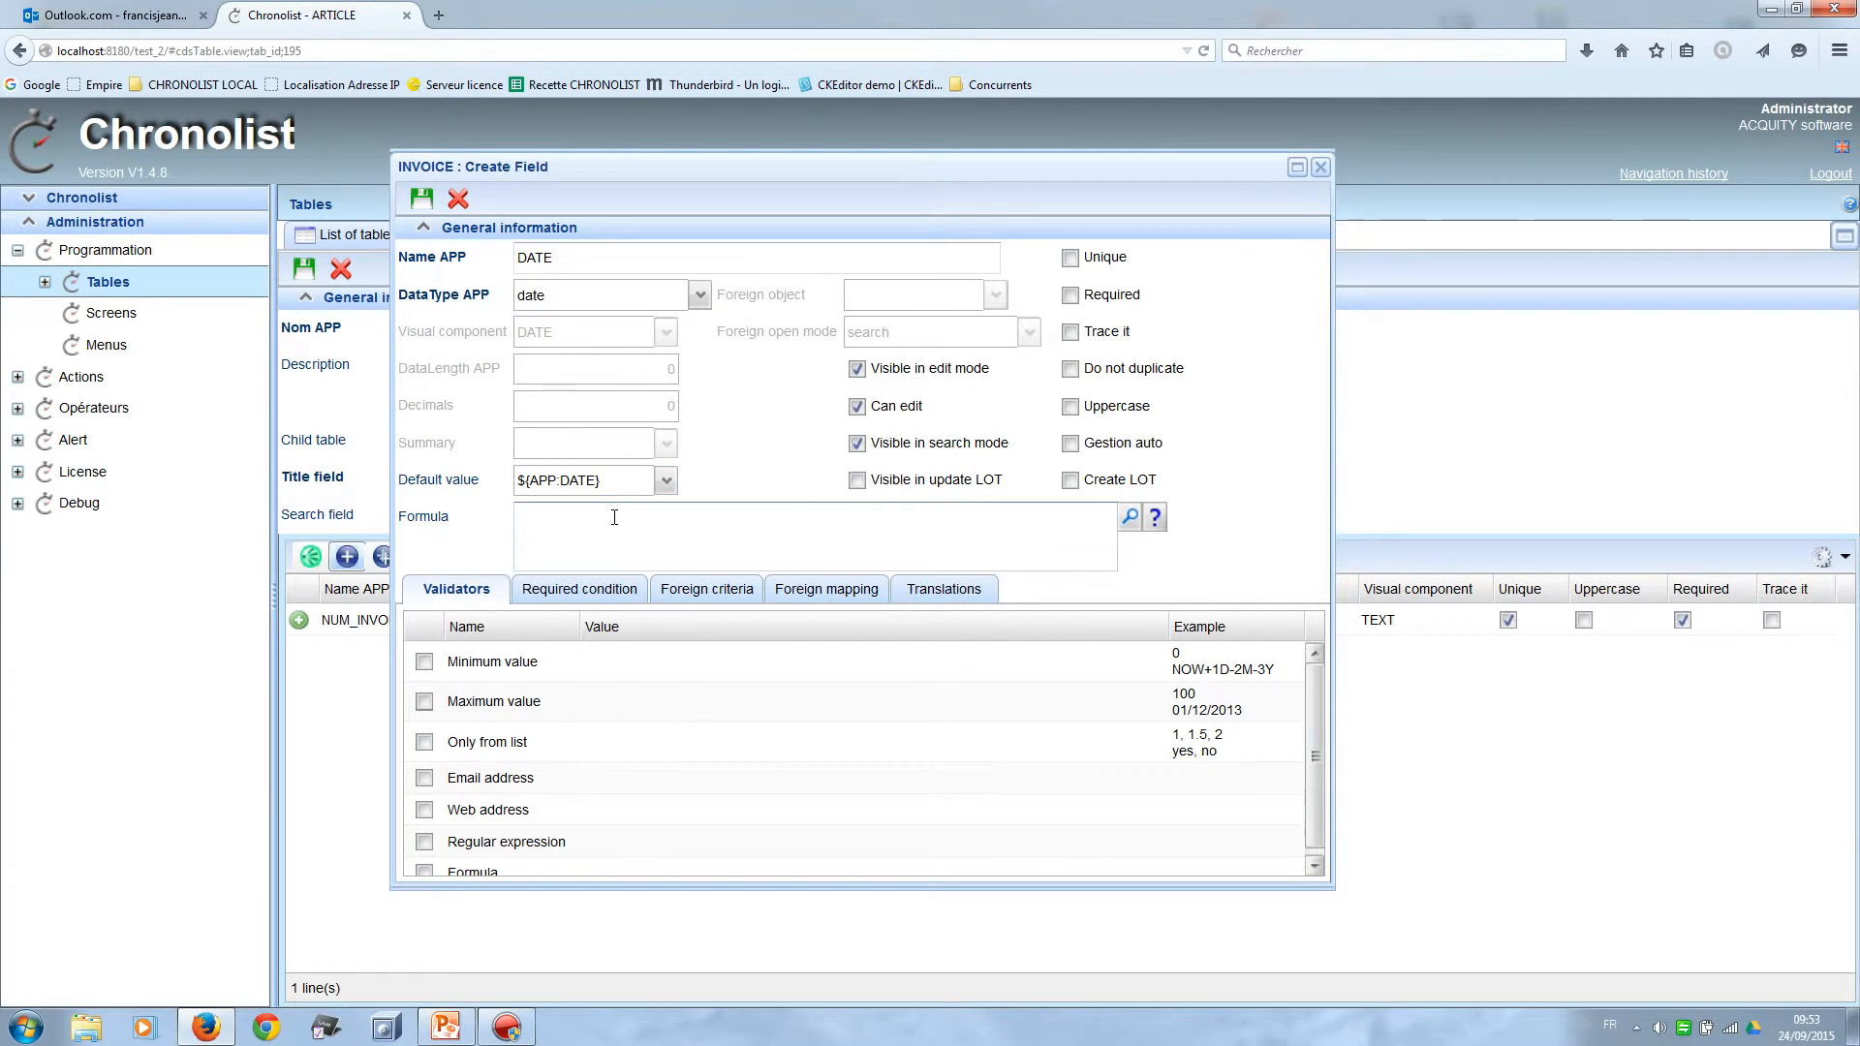
pyautogui.click(860, 413)
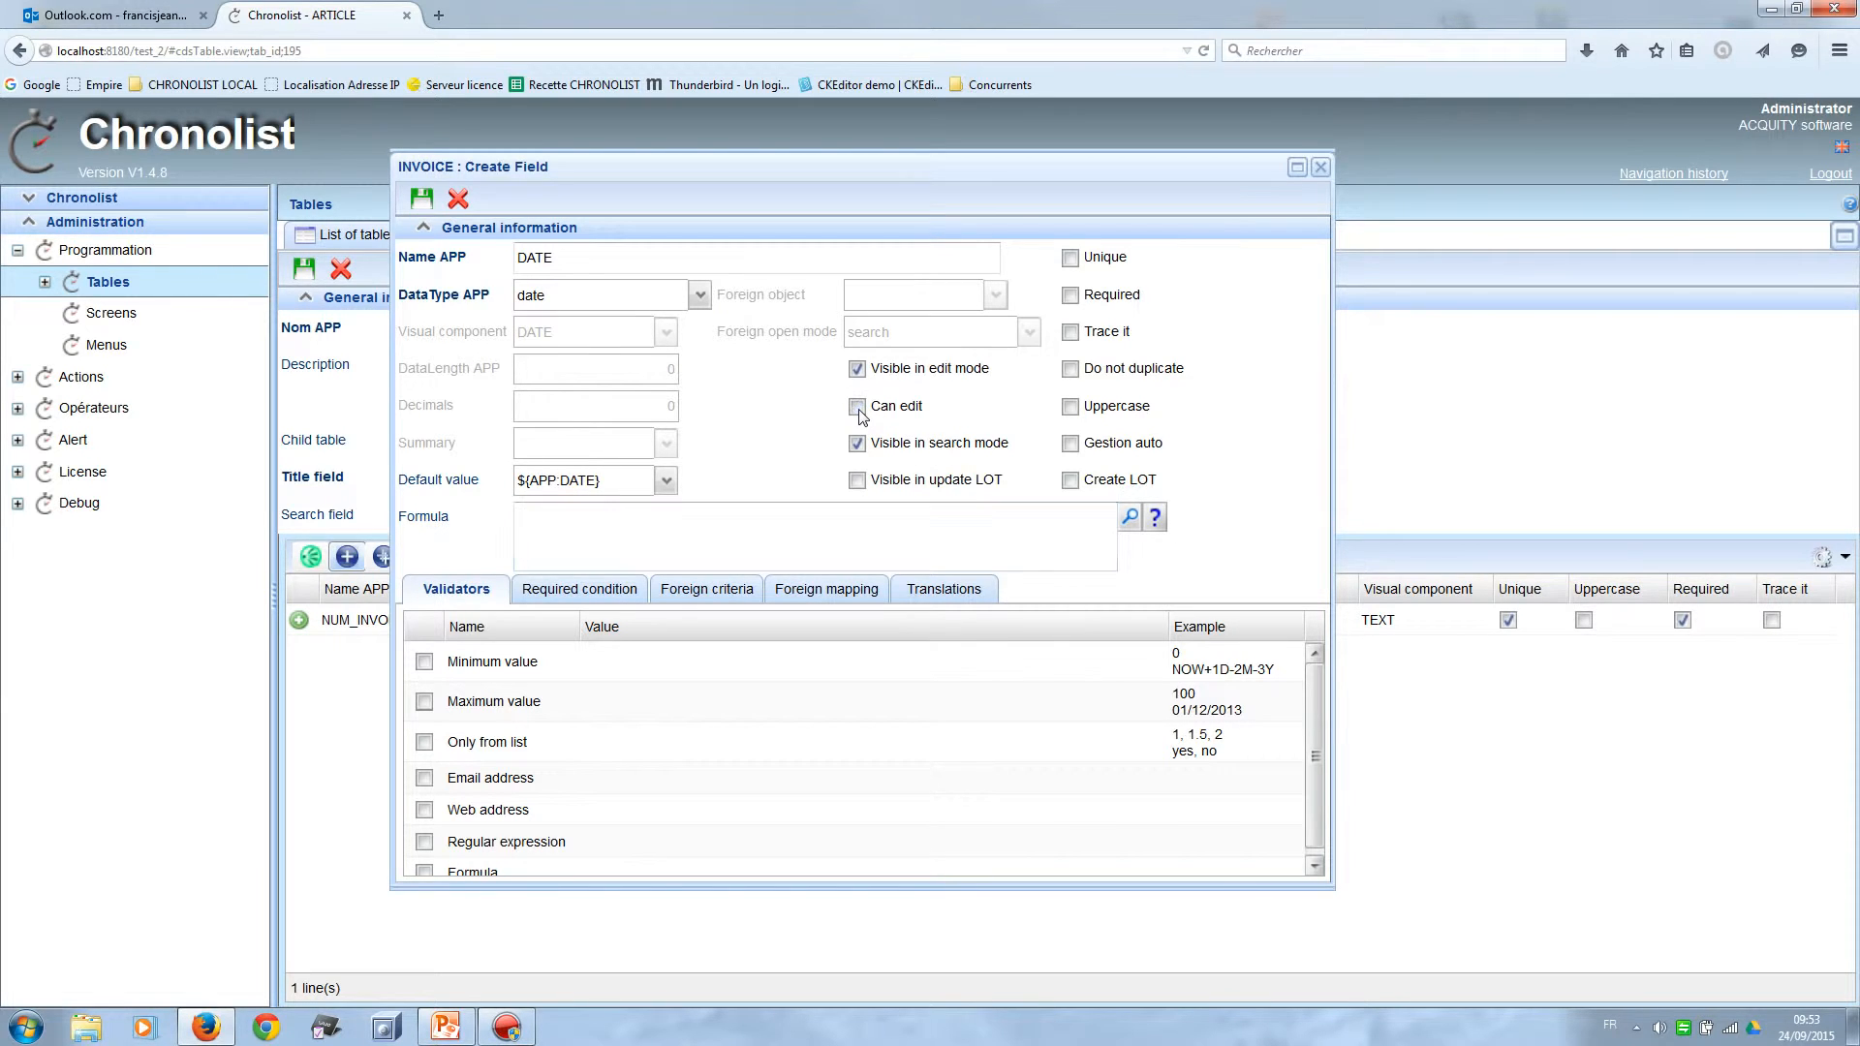
pyautogui.click(422, 201)
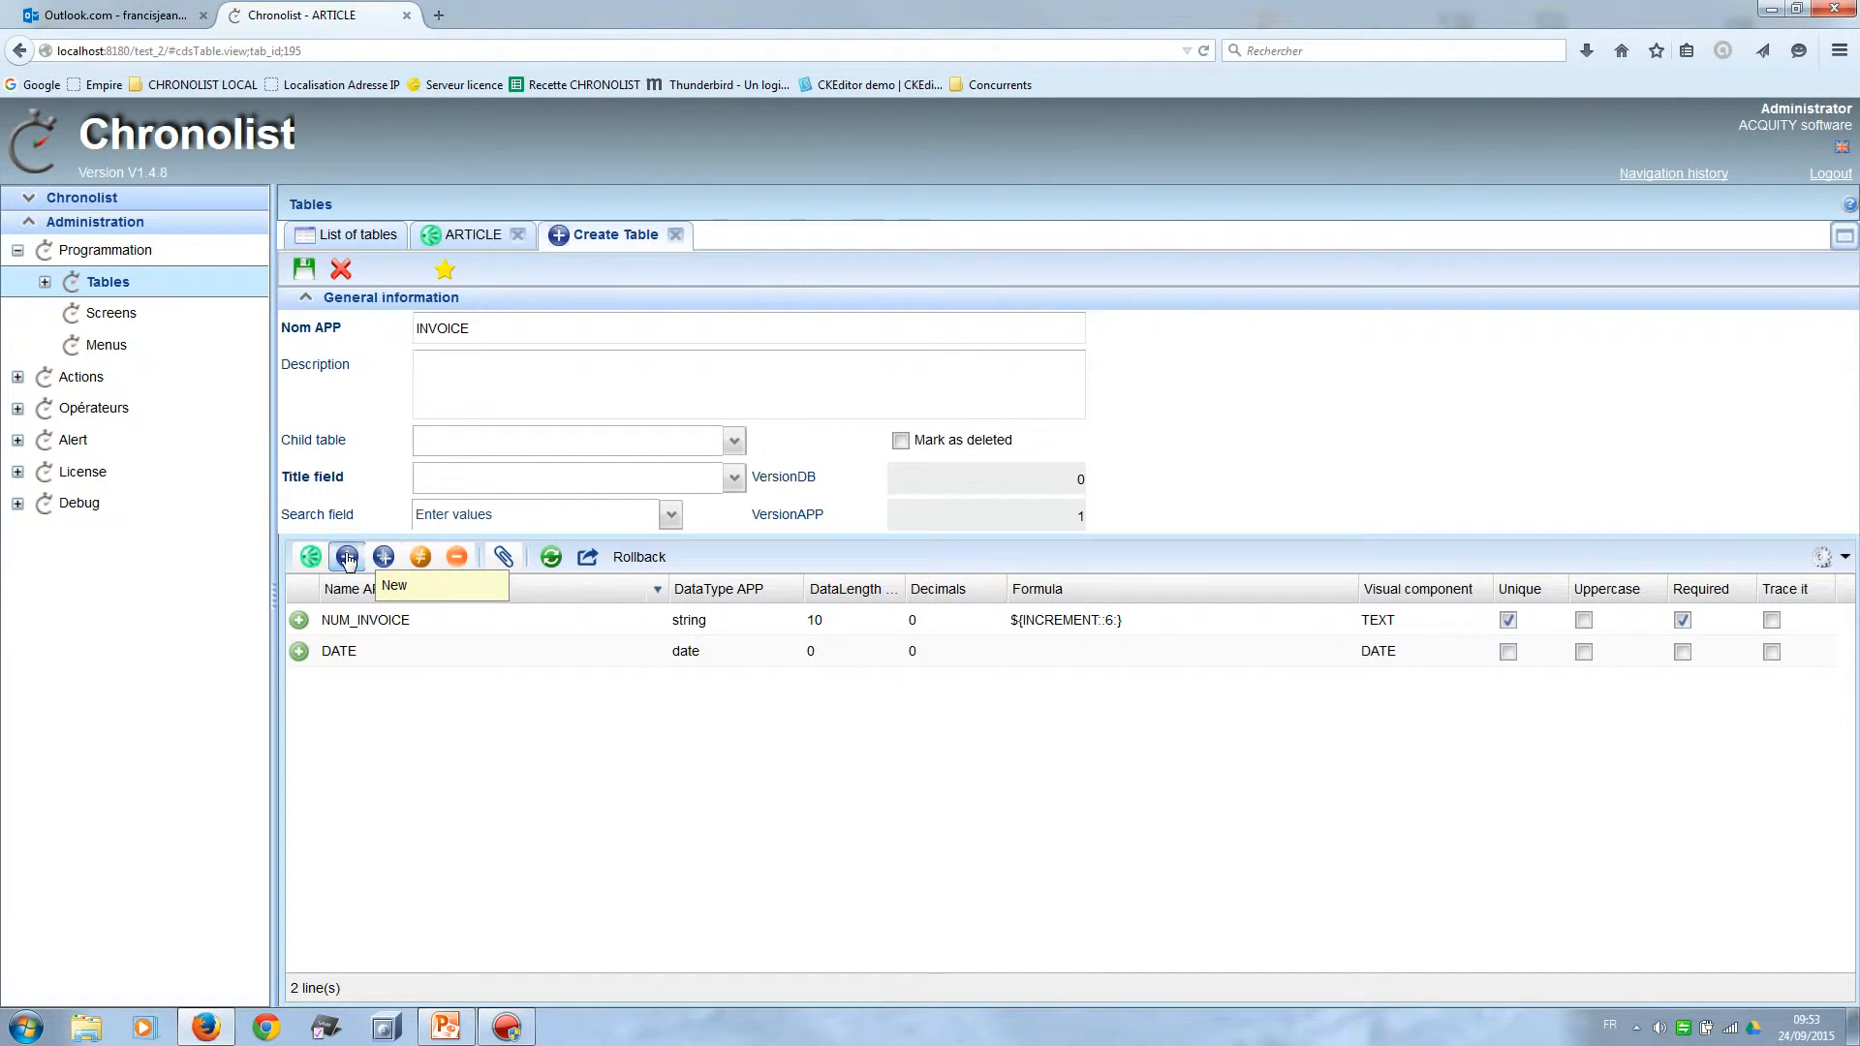
# Add a non-editable double field named TOTAL_ATI with the formula ${CHILD_SUM:TOTAL_LINE_ATI} to the INVOICE table.
pyautogui.click(346, 558)
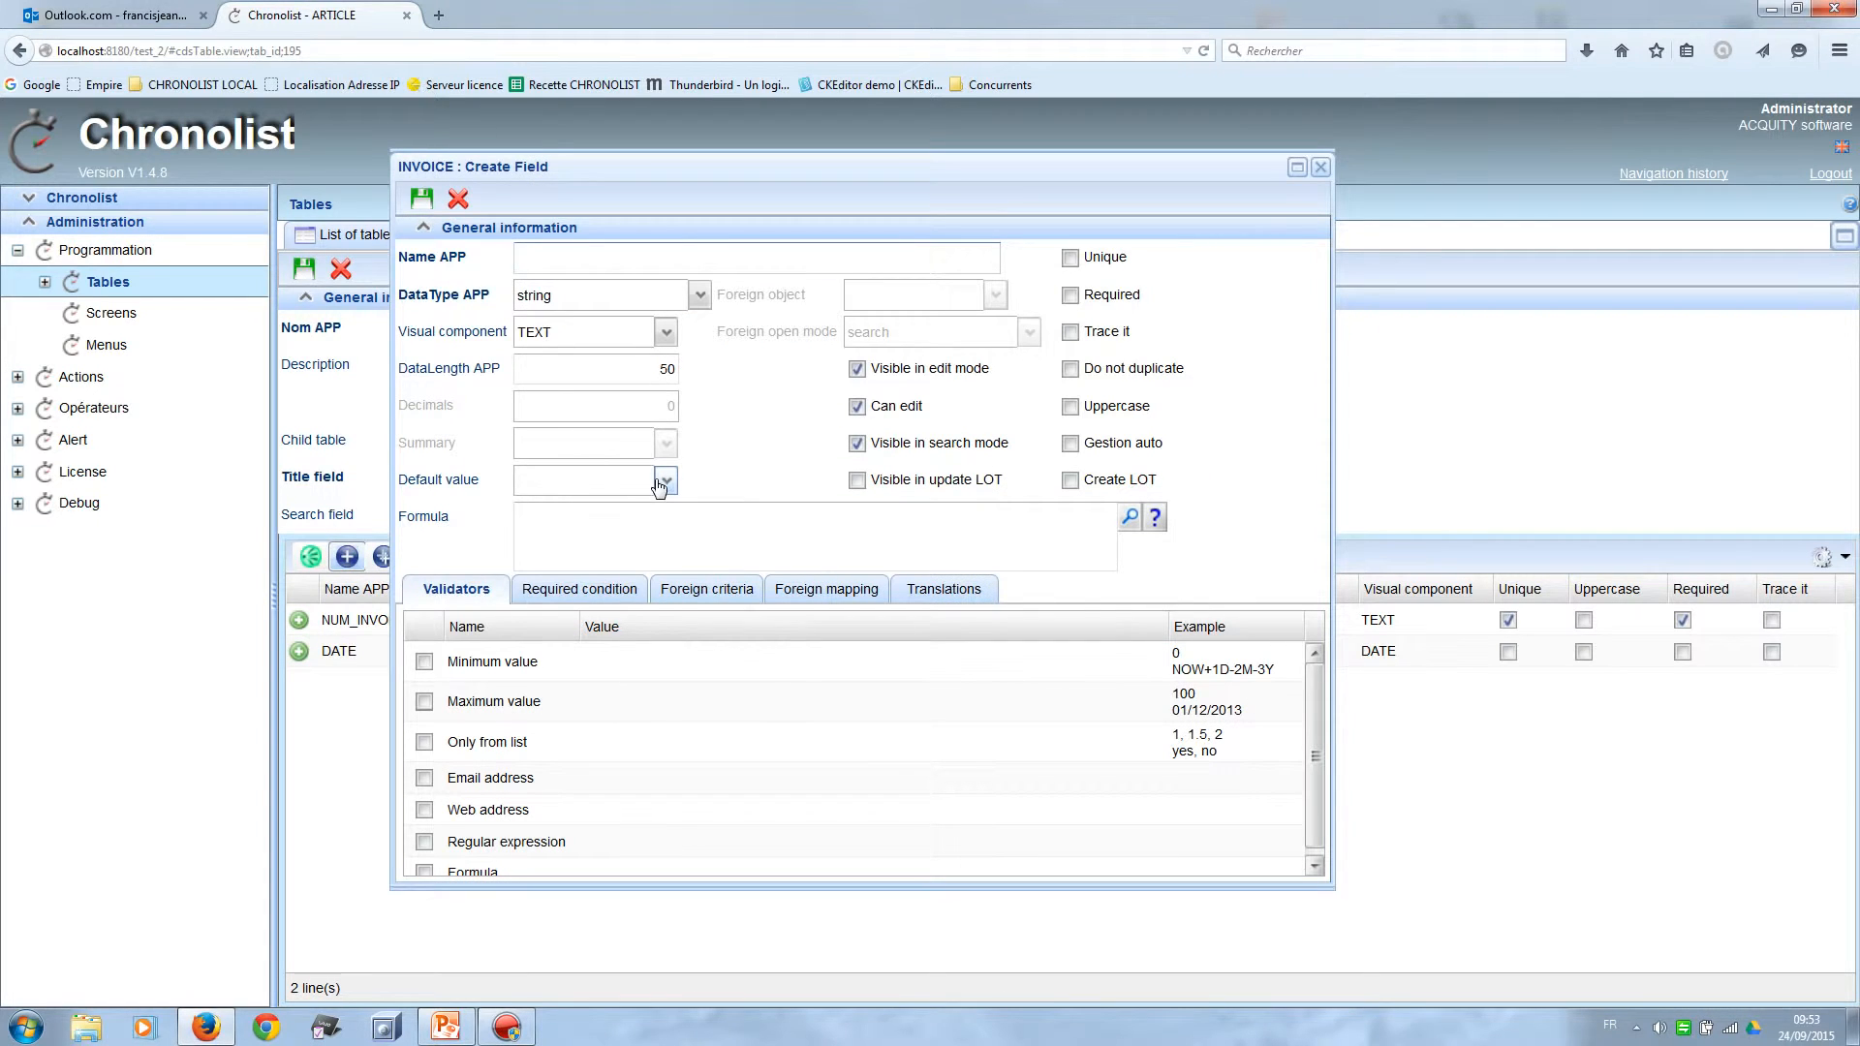
pyautogui.write('TOTAL_ATI')
pyautogui.click(700, 296)
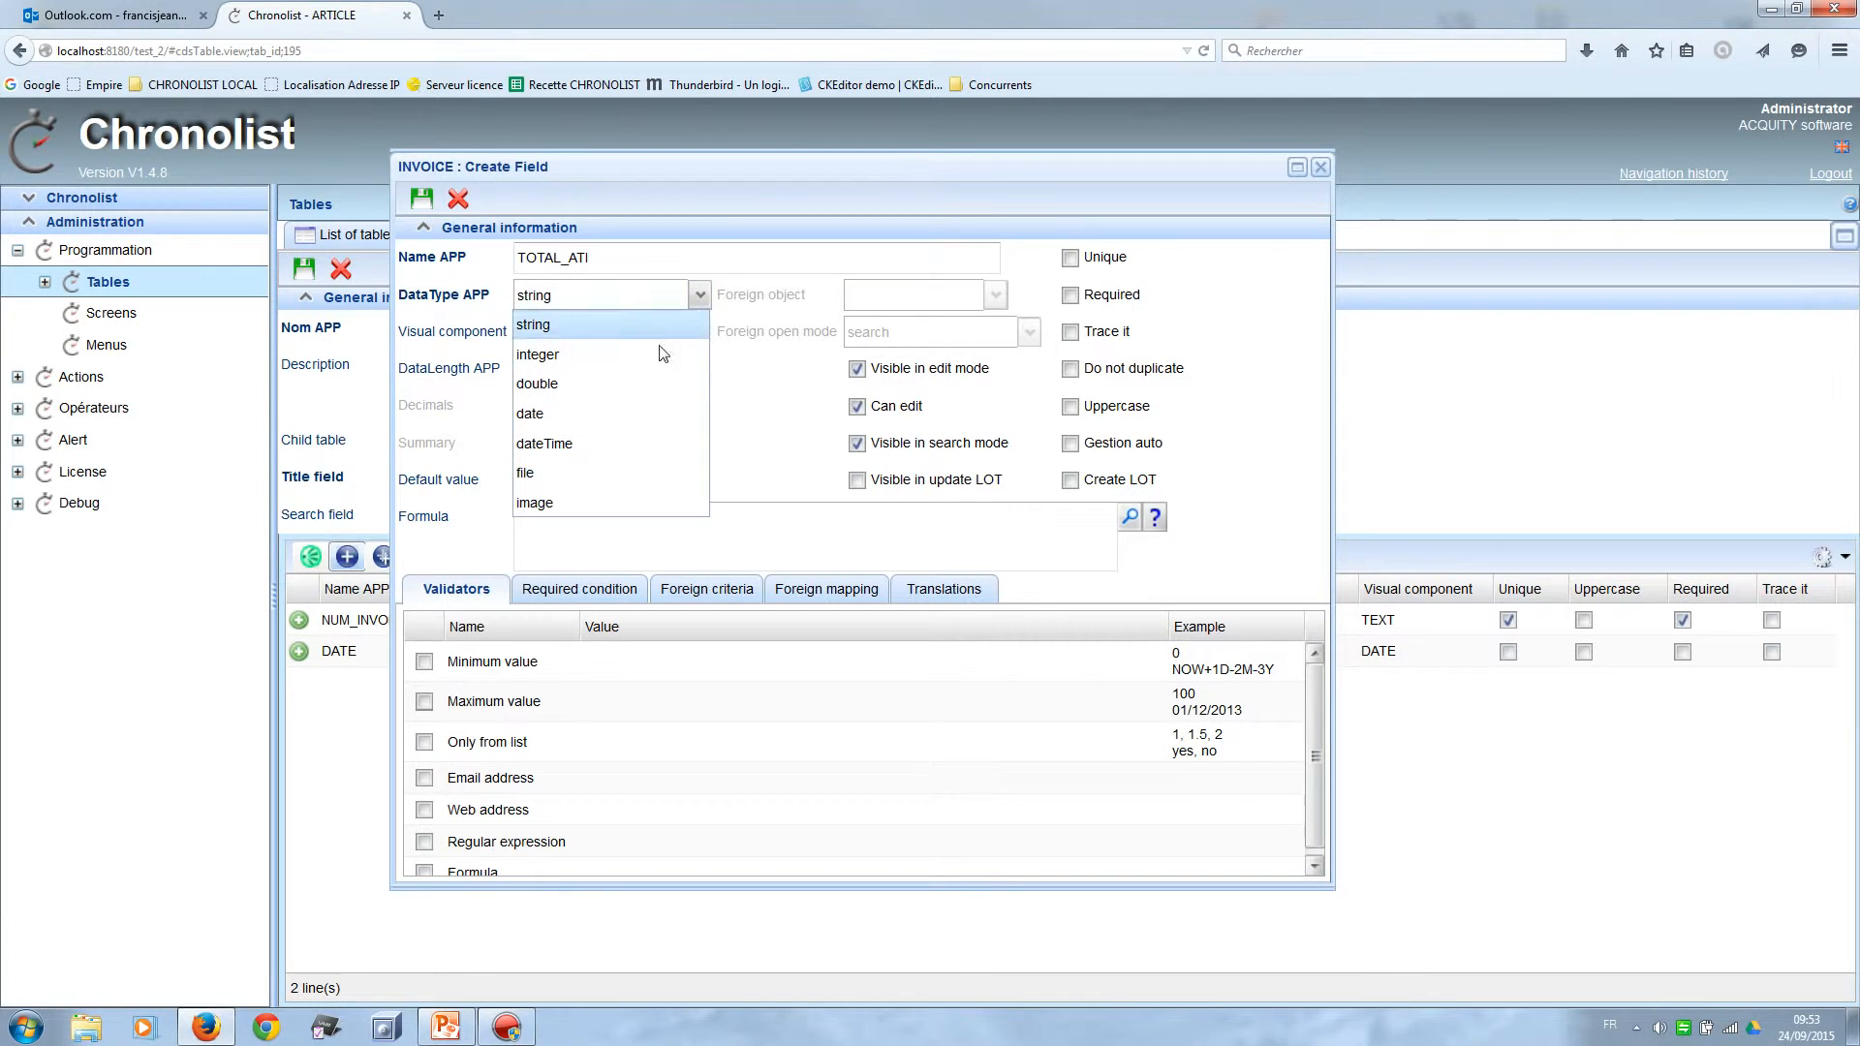
pyautogui.click(621, 383)
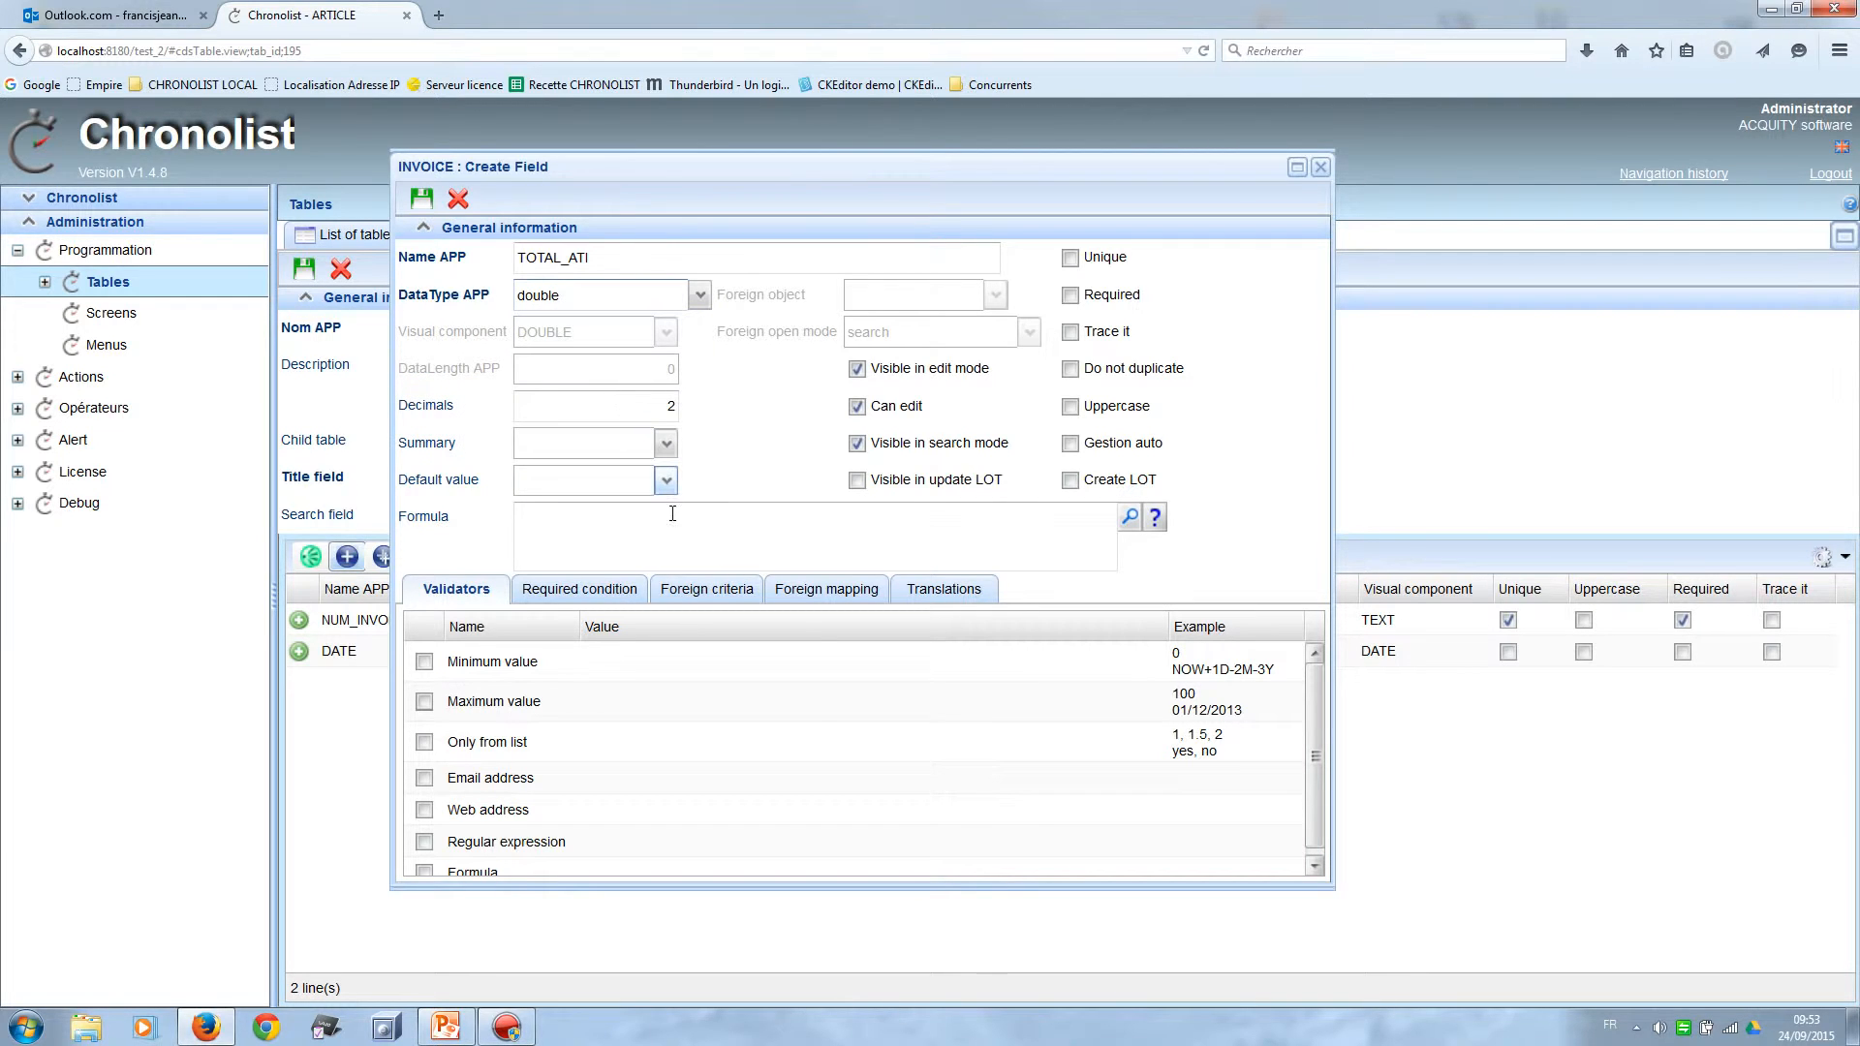
pyautogui.click(857, 407)
pyautogui.click(612, 514)
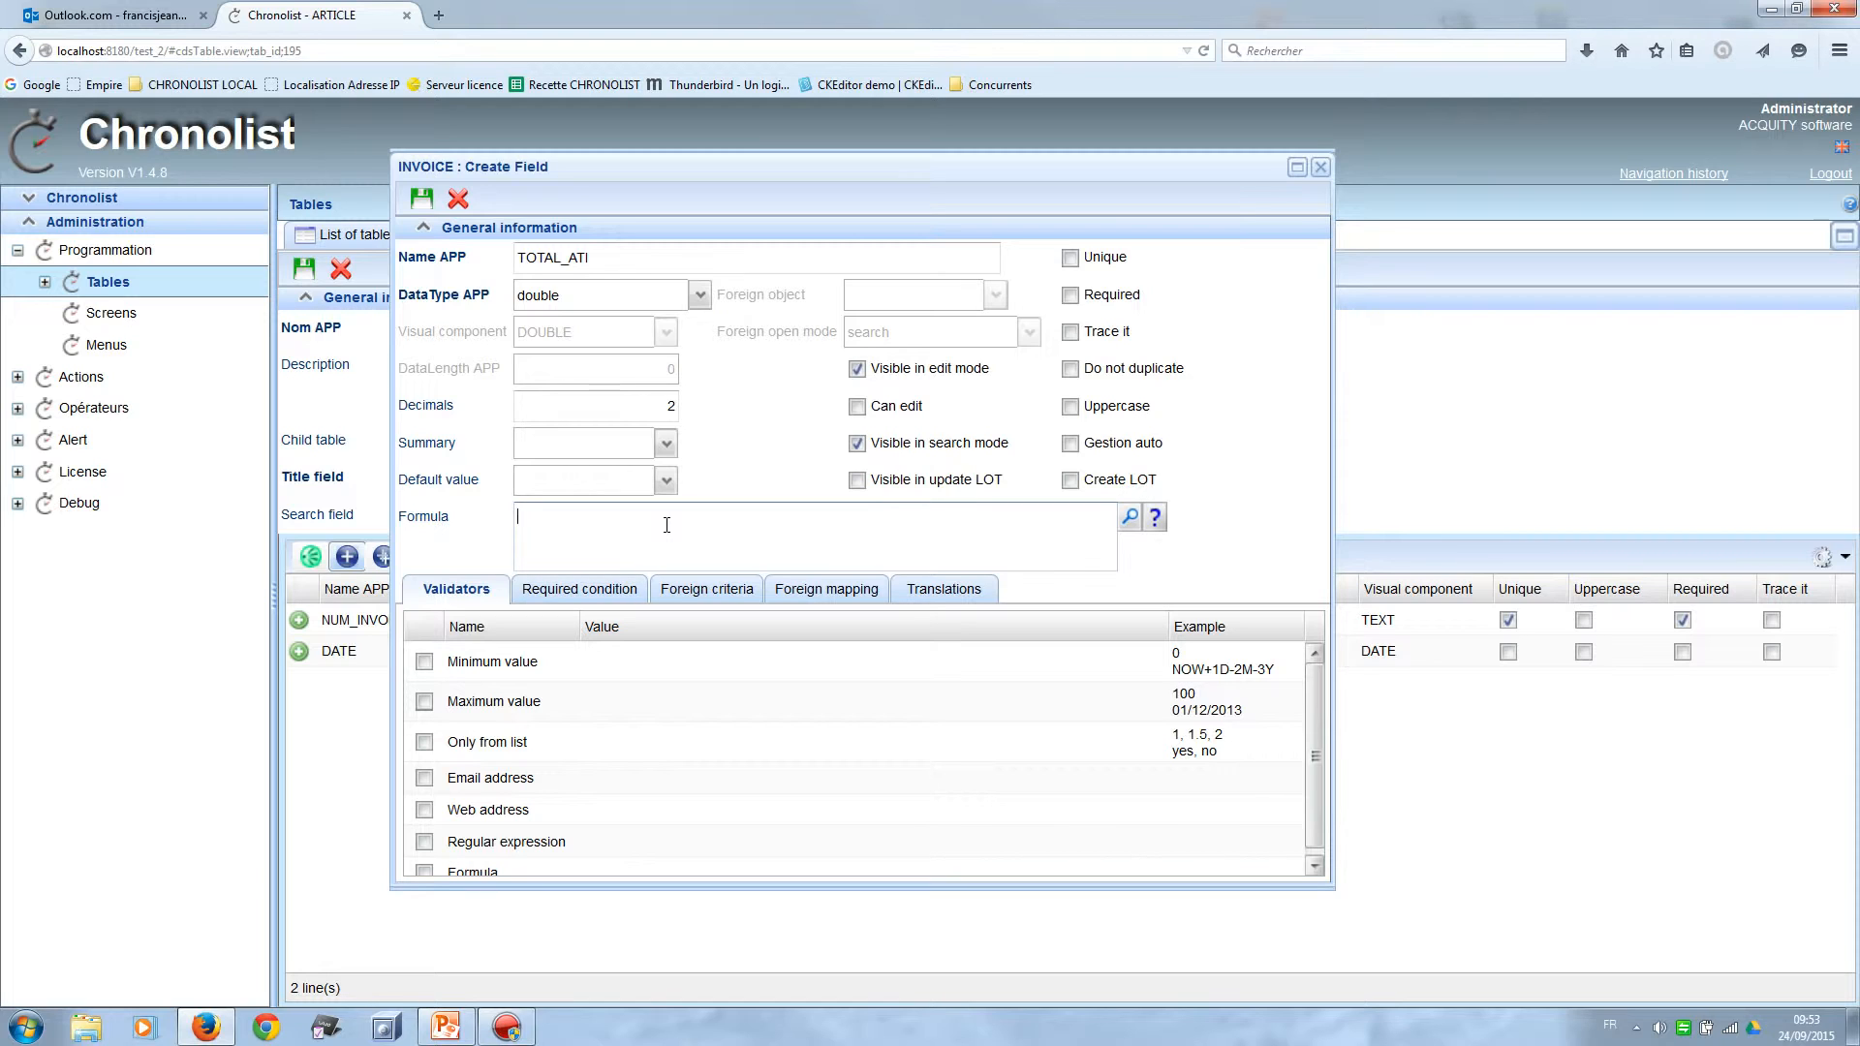
pyautogui.write('${CHILD_SUM')
pyautogui.write('TOTAL_LINE_AT')
pyautogui.click(430, 207)
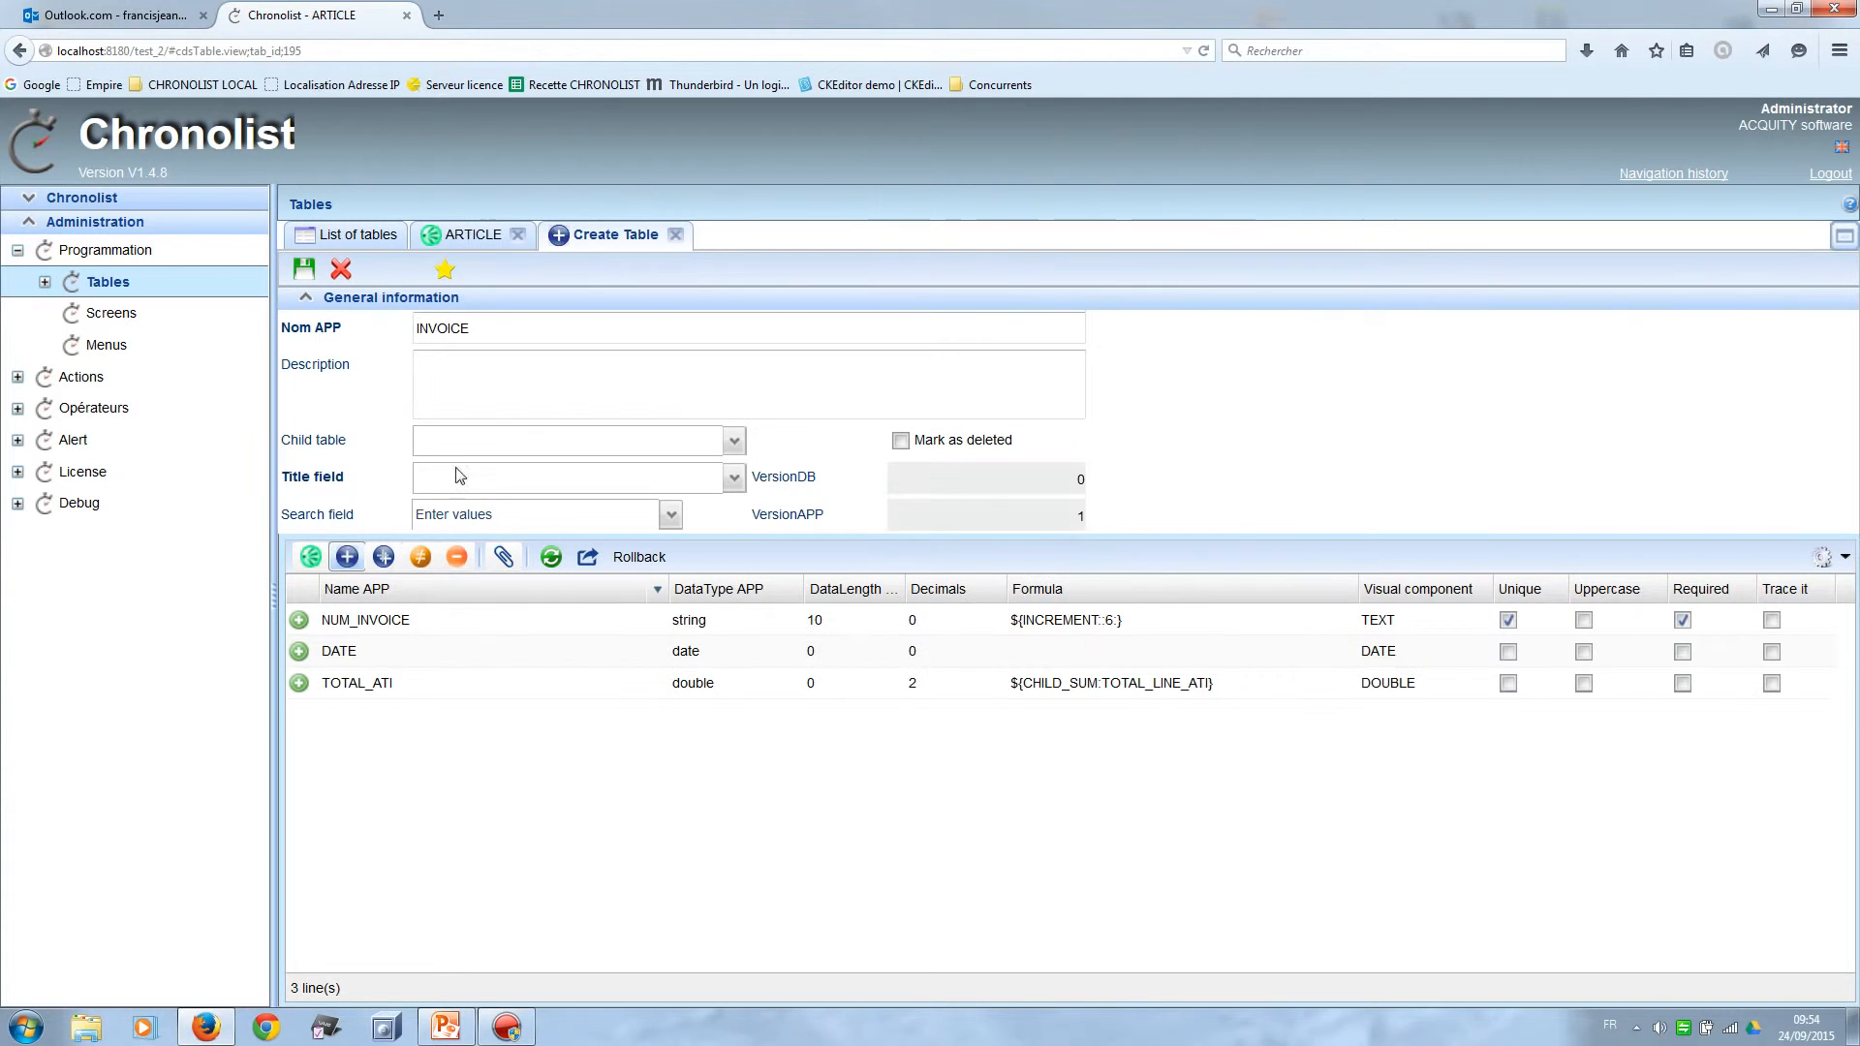
# Add a non-editable double field named TOTAL_WT with the formula ${P:TOTAL_ATI}/1.2 to the INVOICE table.
pyautogui.click(347, 556)
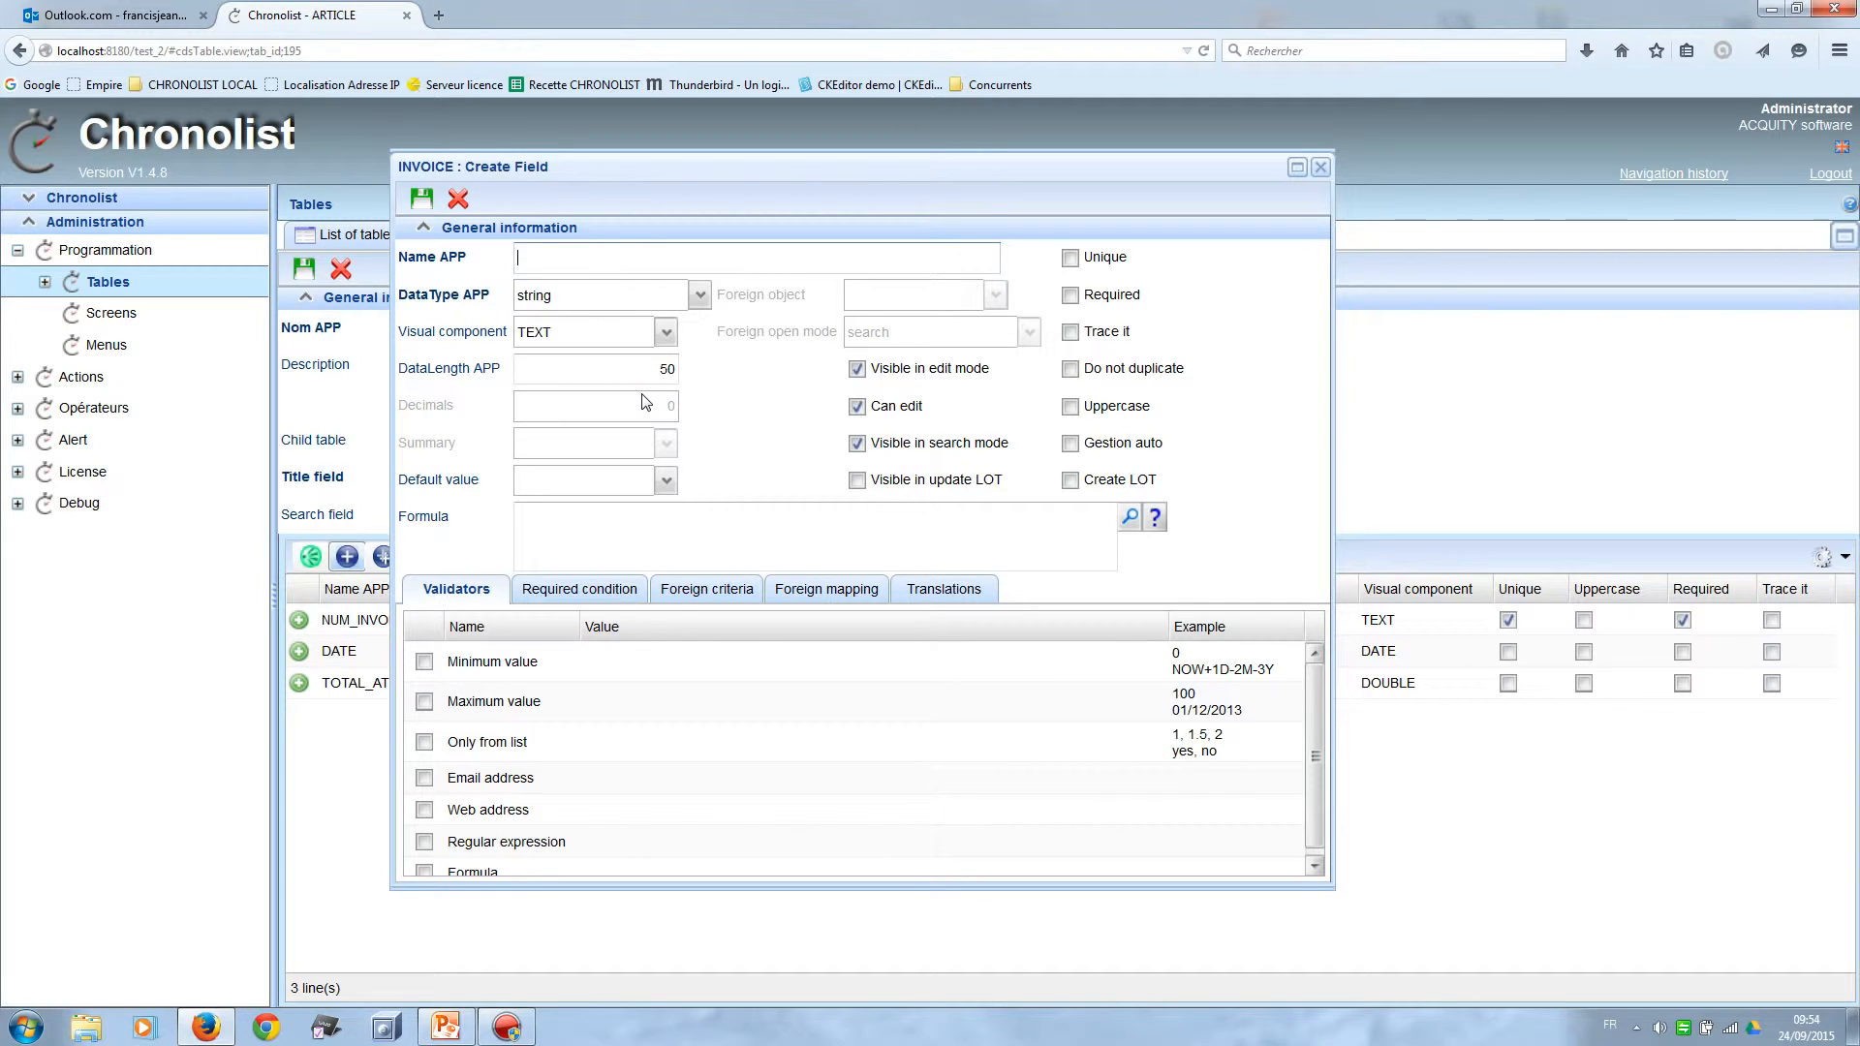
pyautogui.write('TOTAL_WT')
pyautogui.click(698, 296)
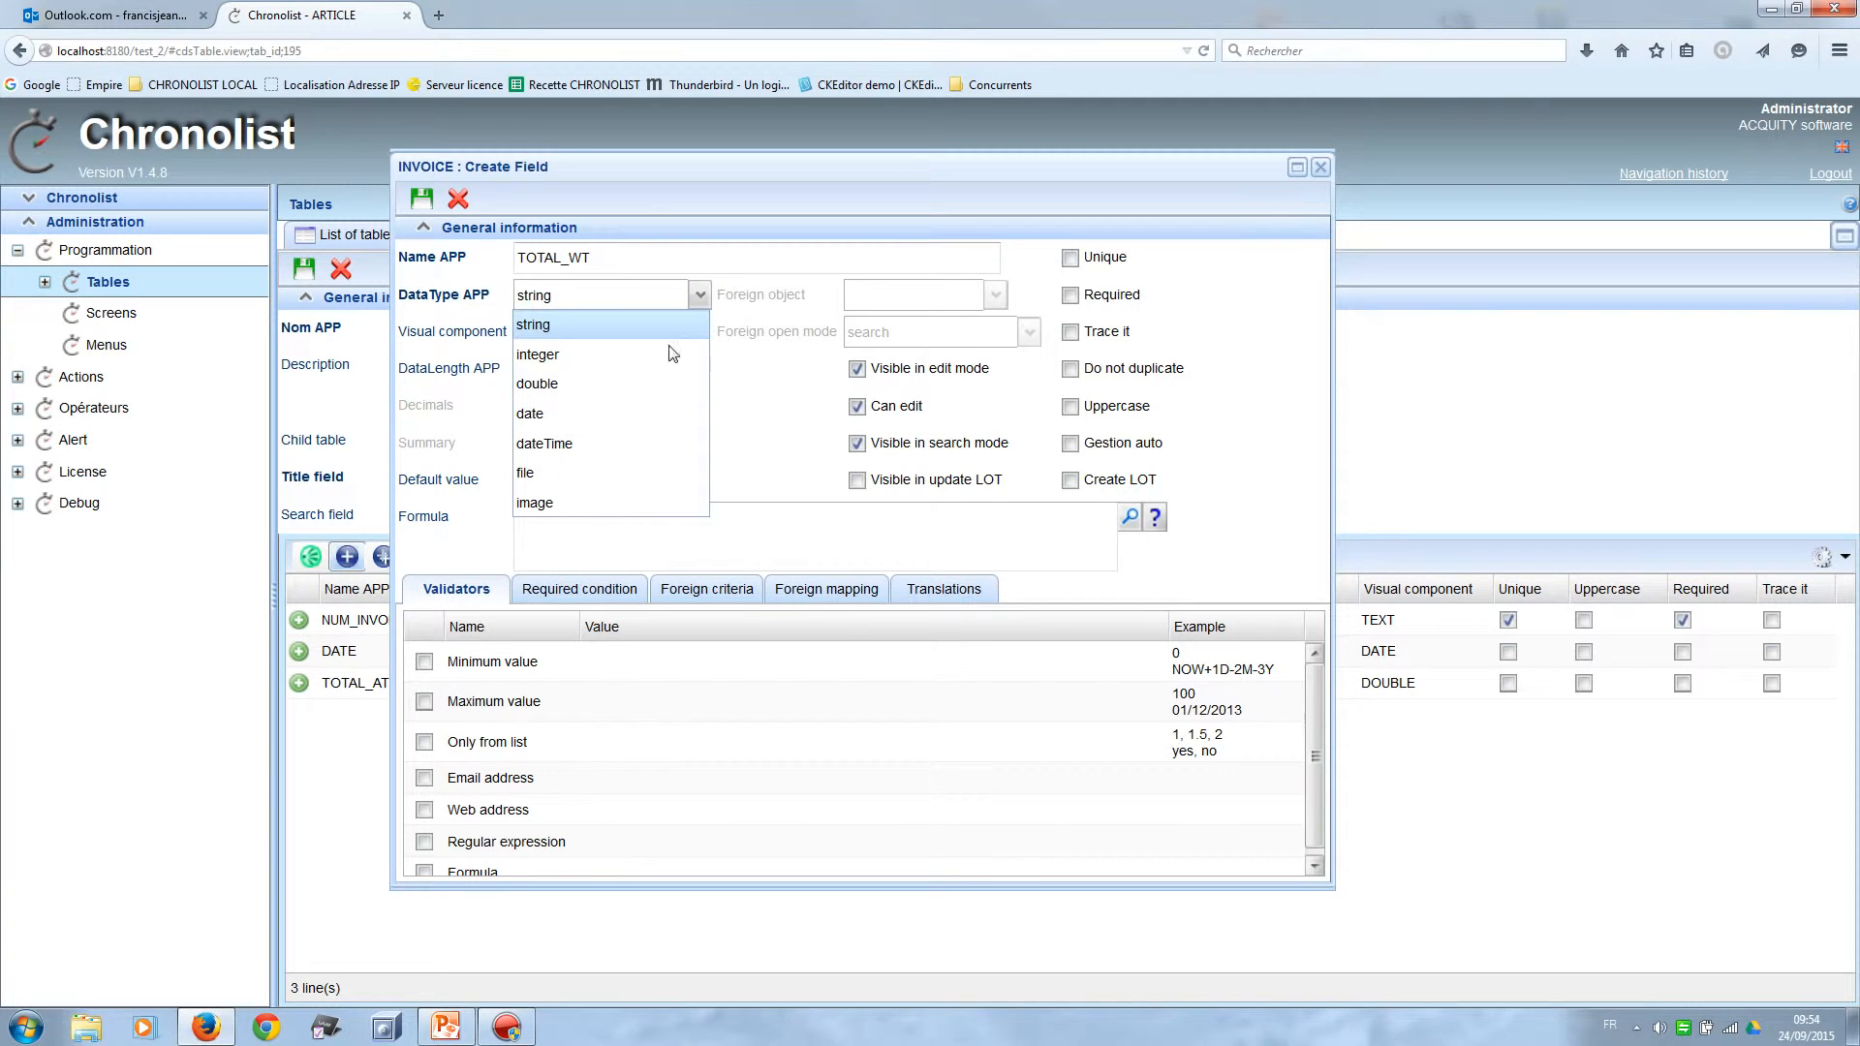
pyautogui.click(587, 384)
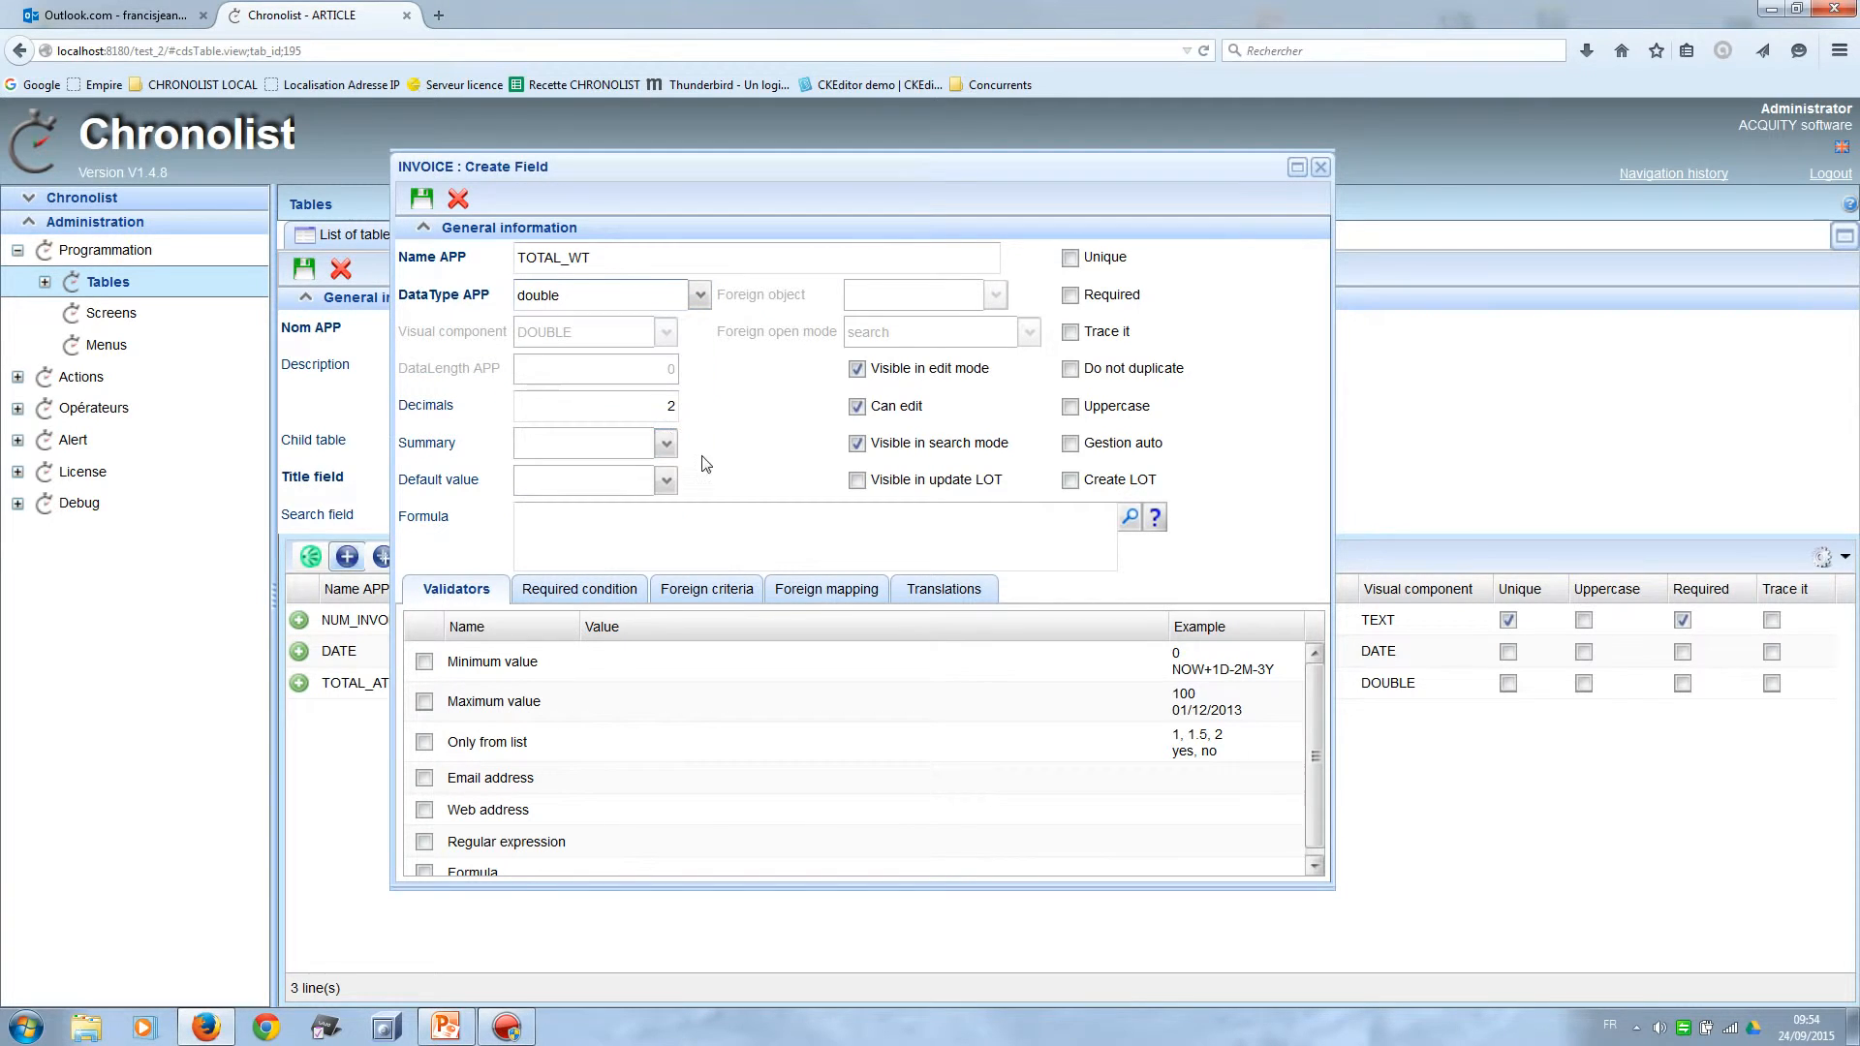
pyautogui.click(857, 407)
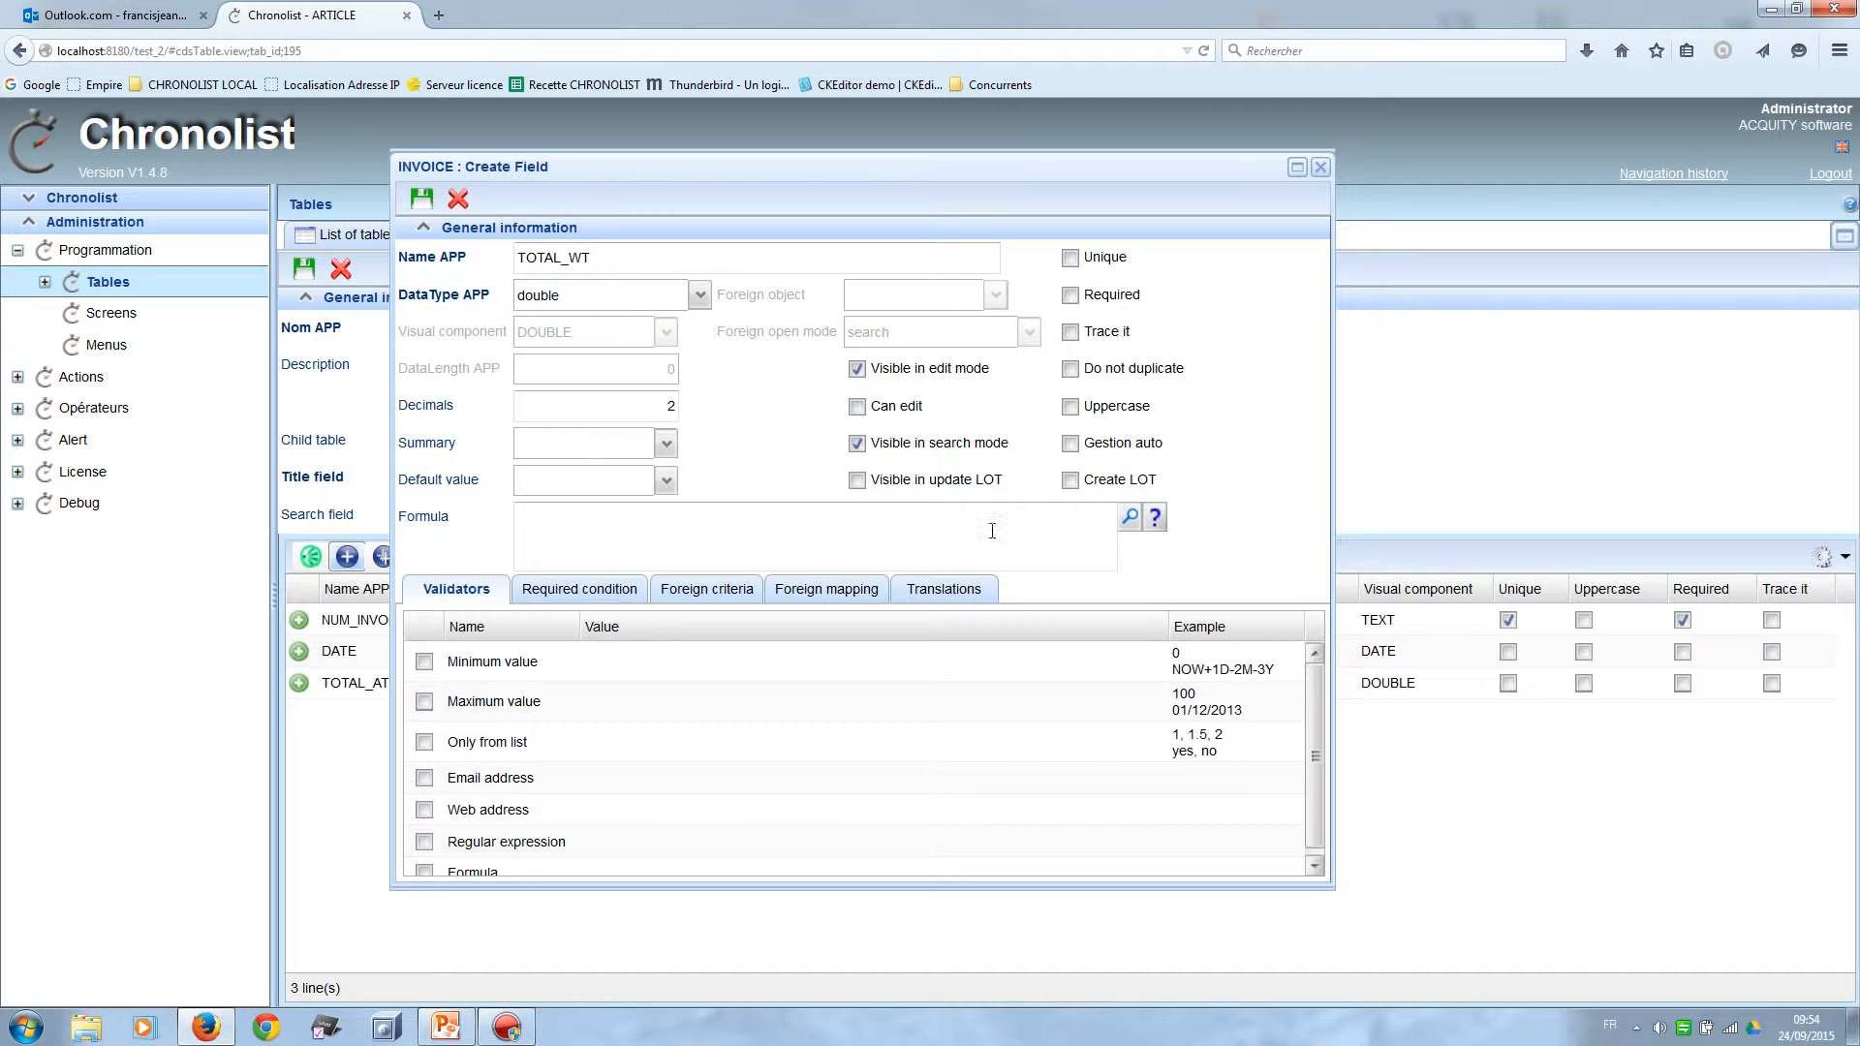
pyautogui.click(1129, 523)
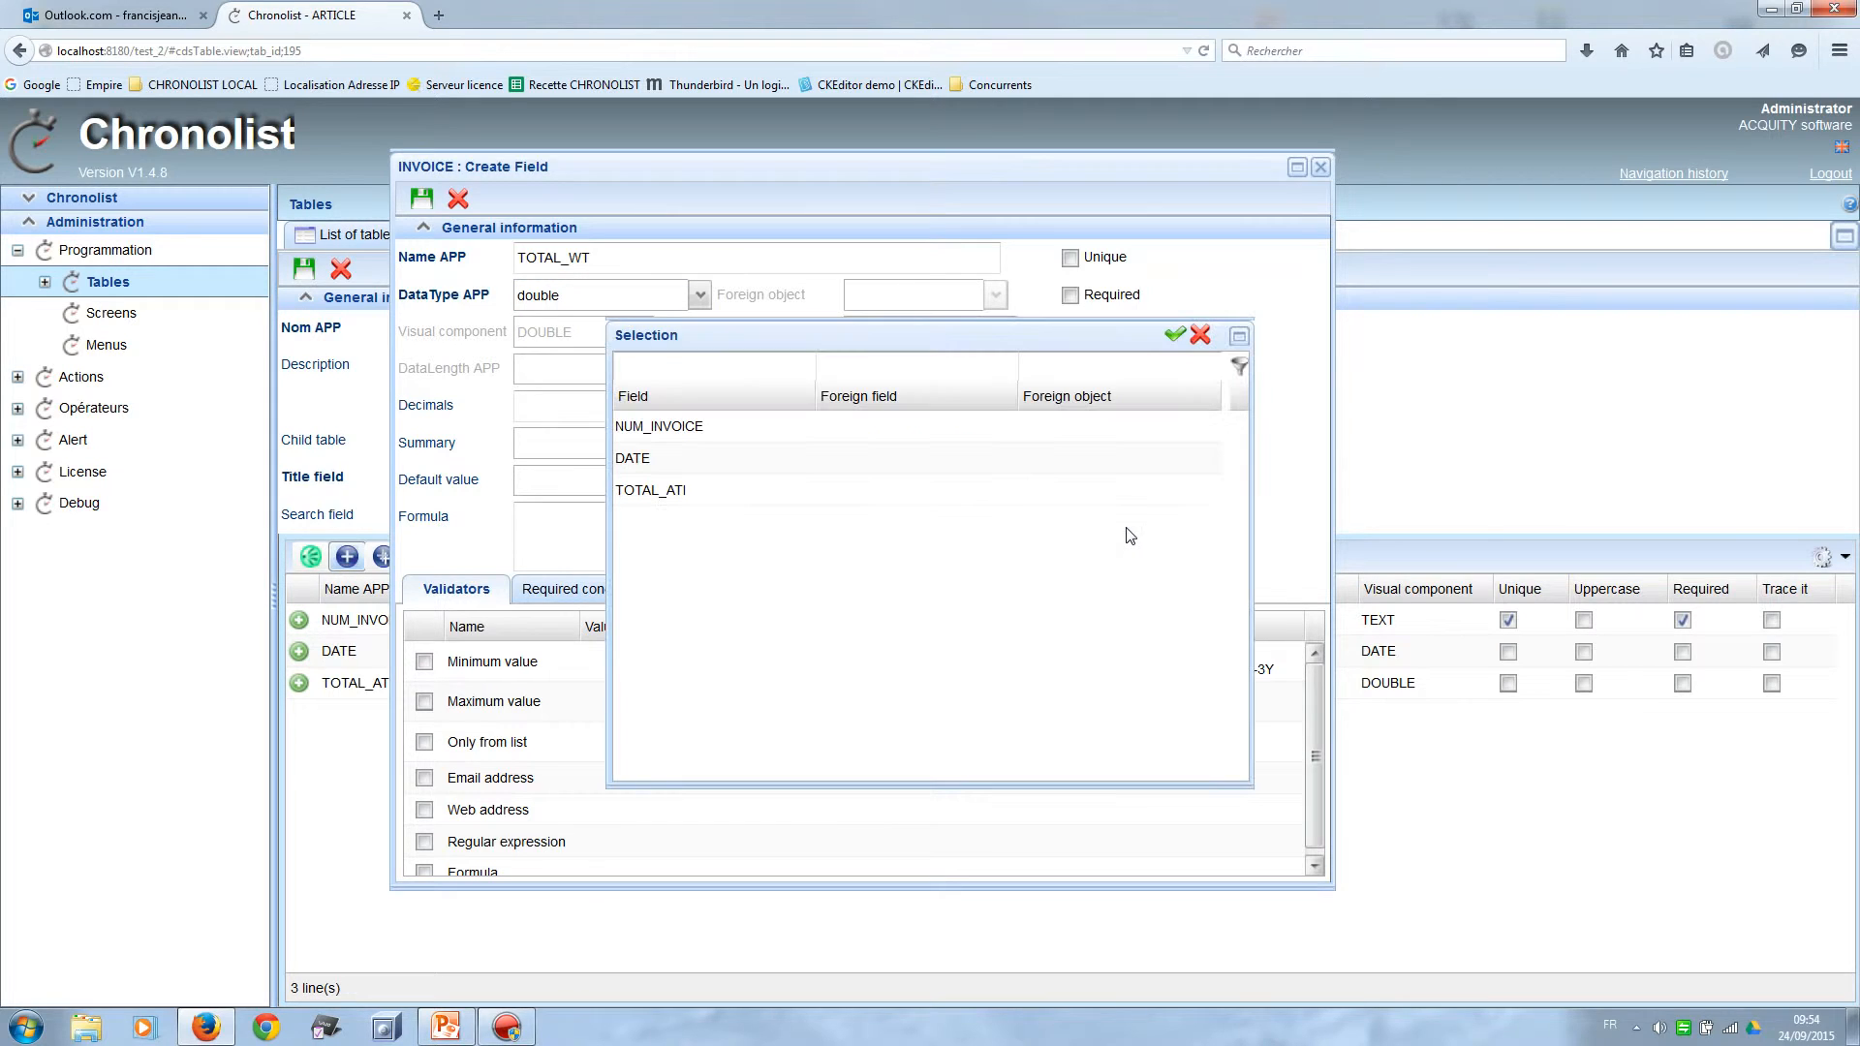
pyautogui.doubleClick(845, 490)
pyautogui.click(681, 519)
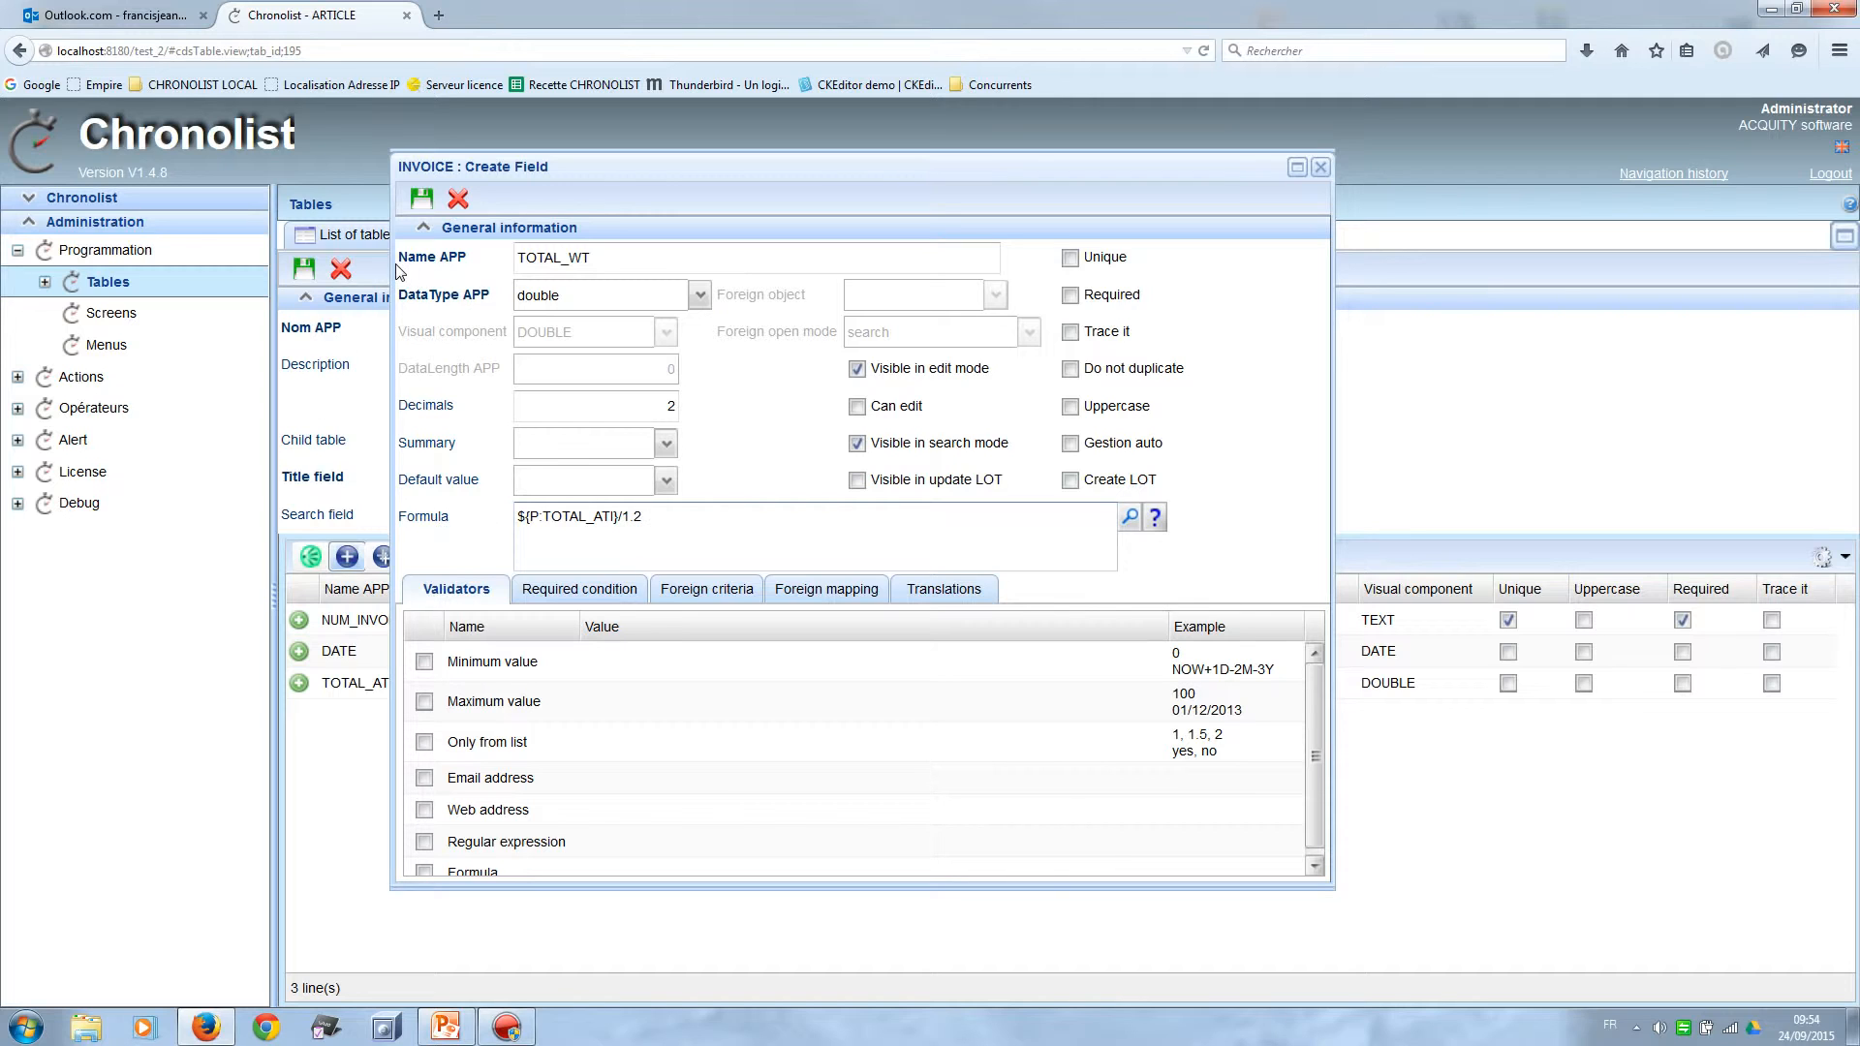
pyautogui.click(424, 204)
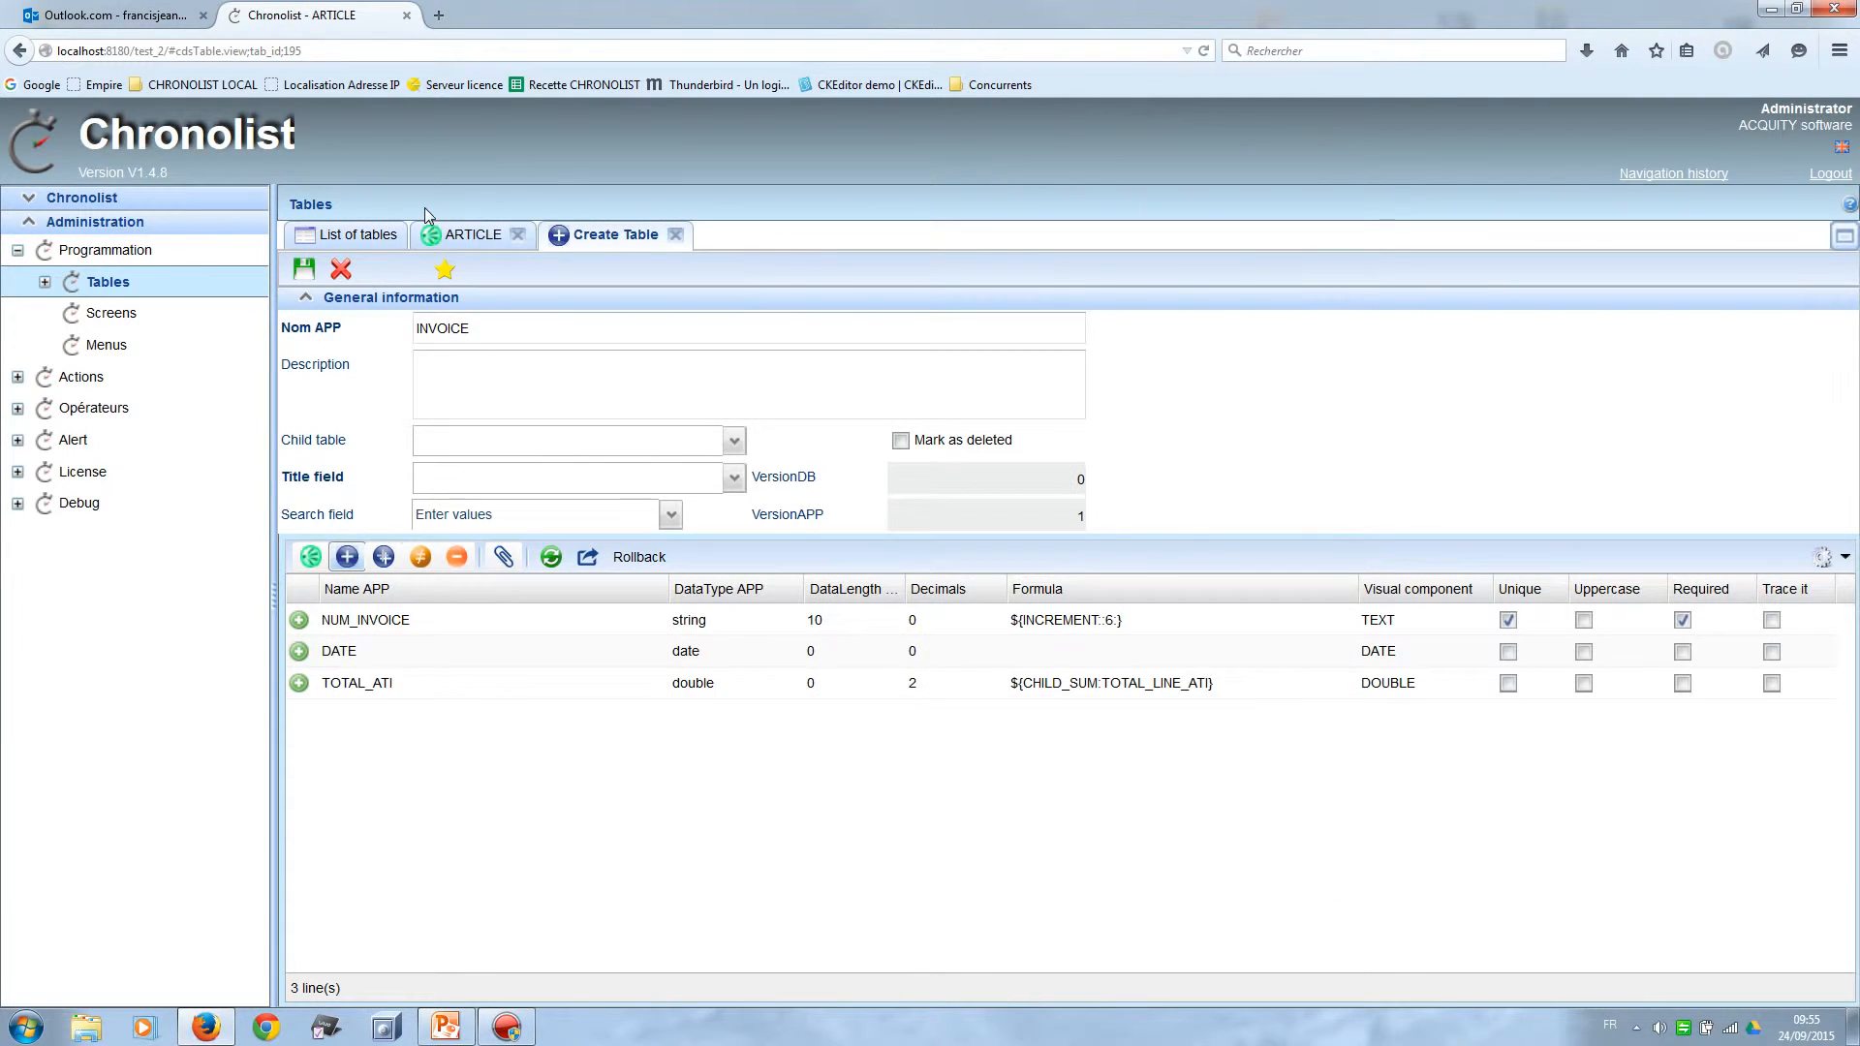
# Add a non-editable double field named VAT with the formula ${P:TOTAL_ATI}-${P:TOTAL_WT} to the INVOICE table.
pyautogui.click(348, 560)
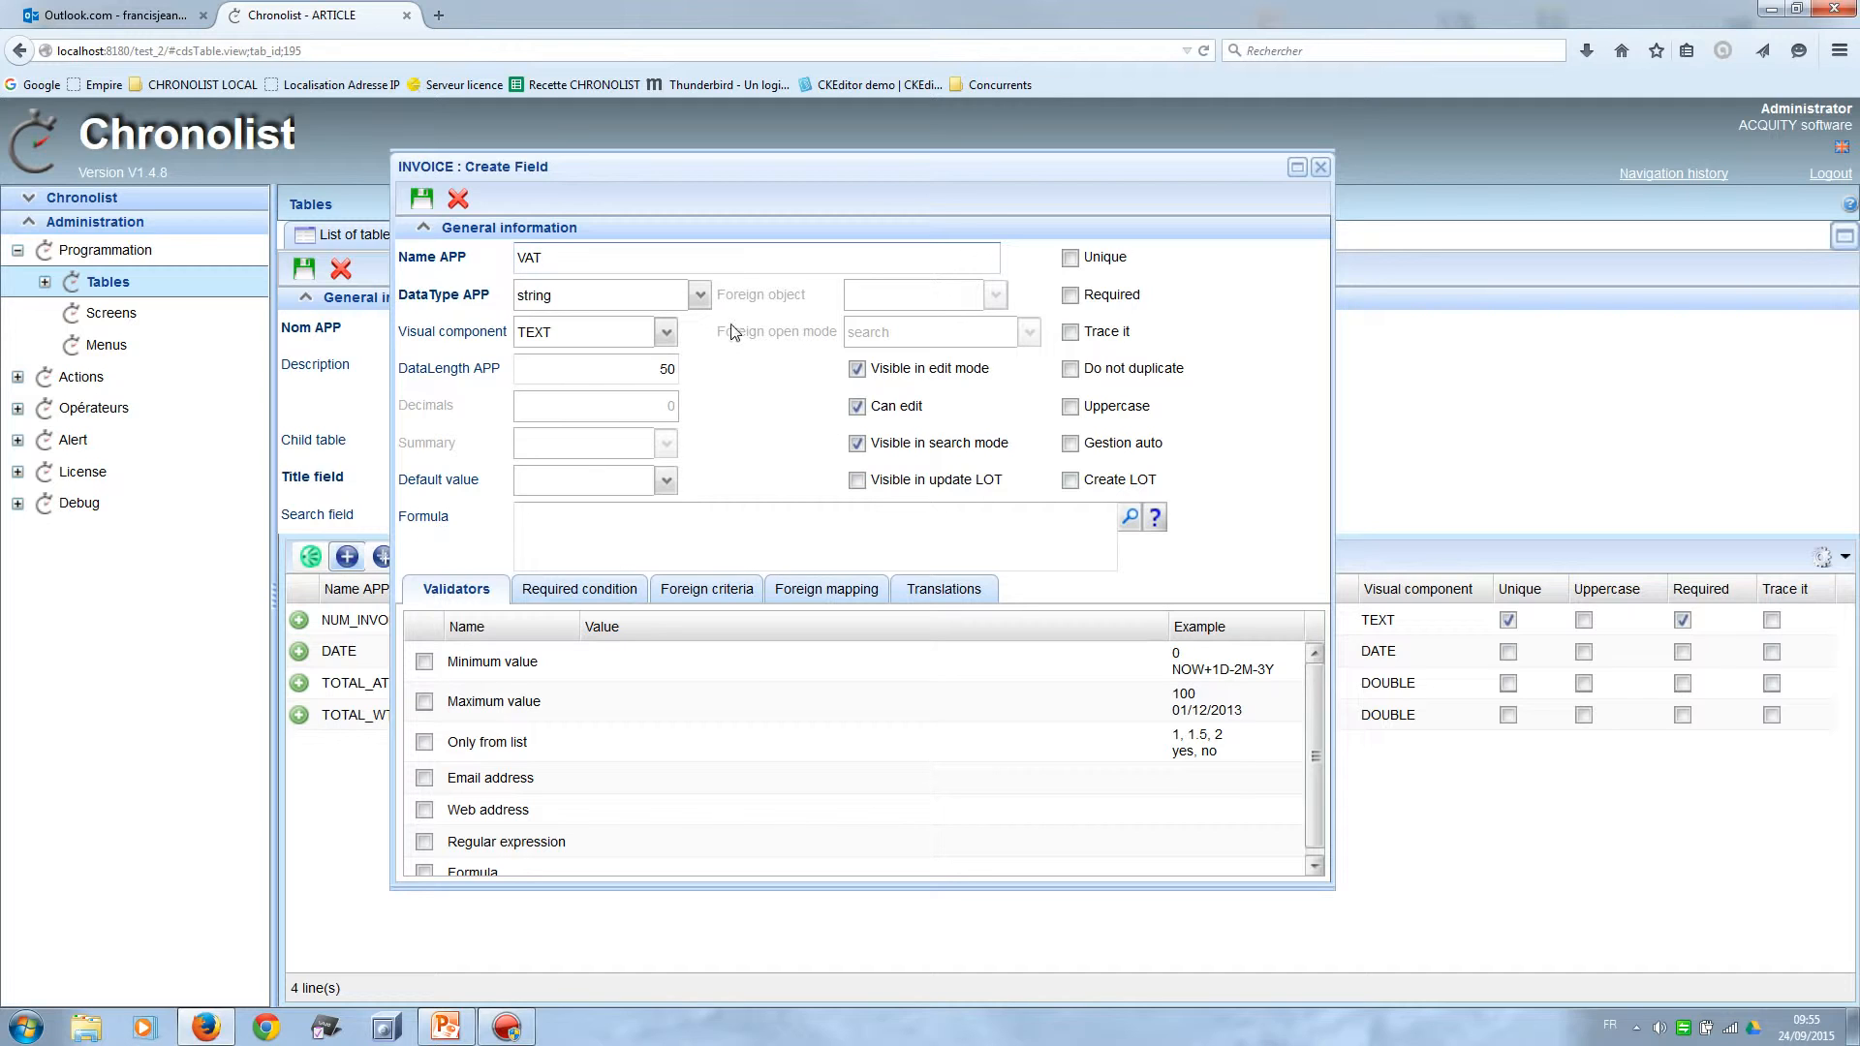
pyautogui.click(698, 298)
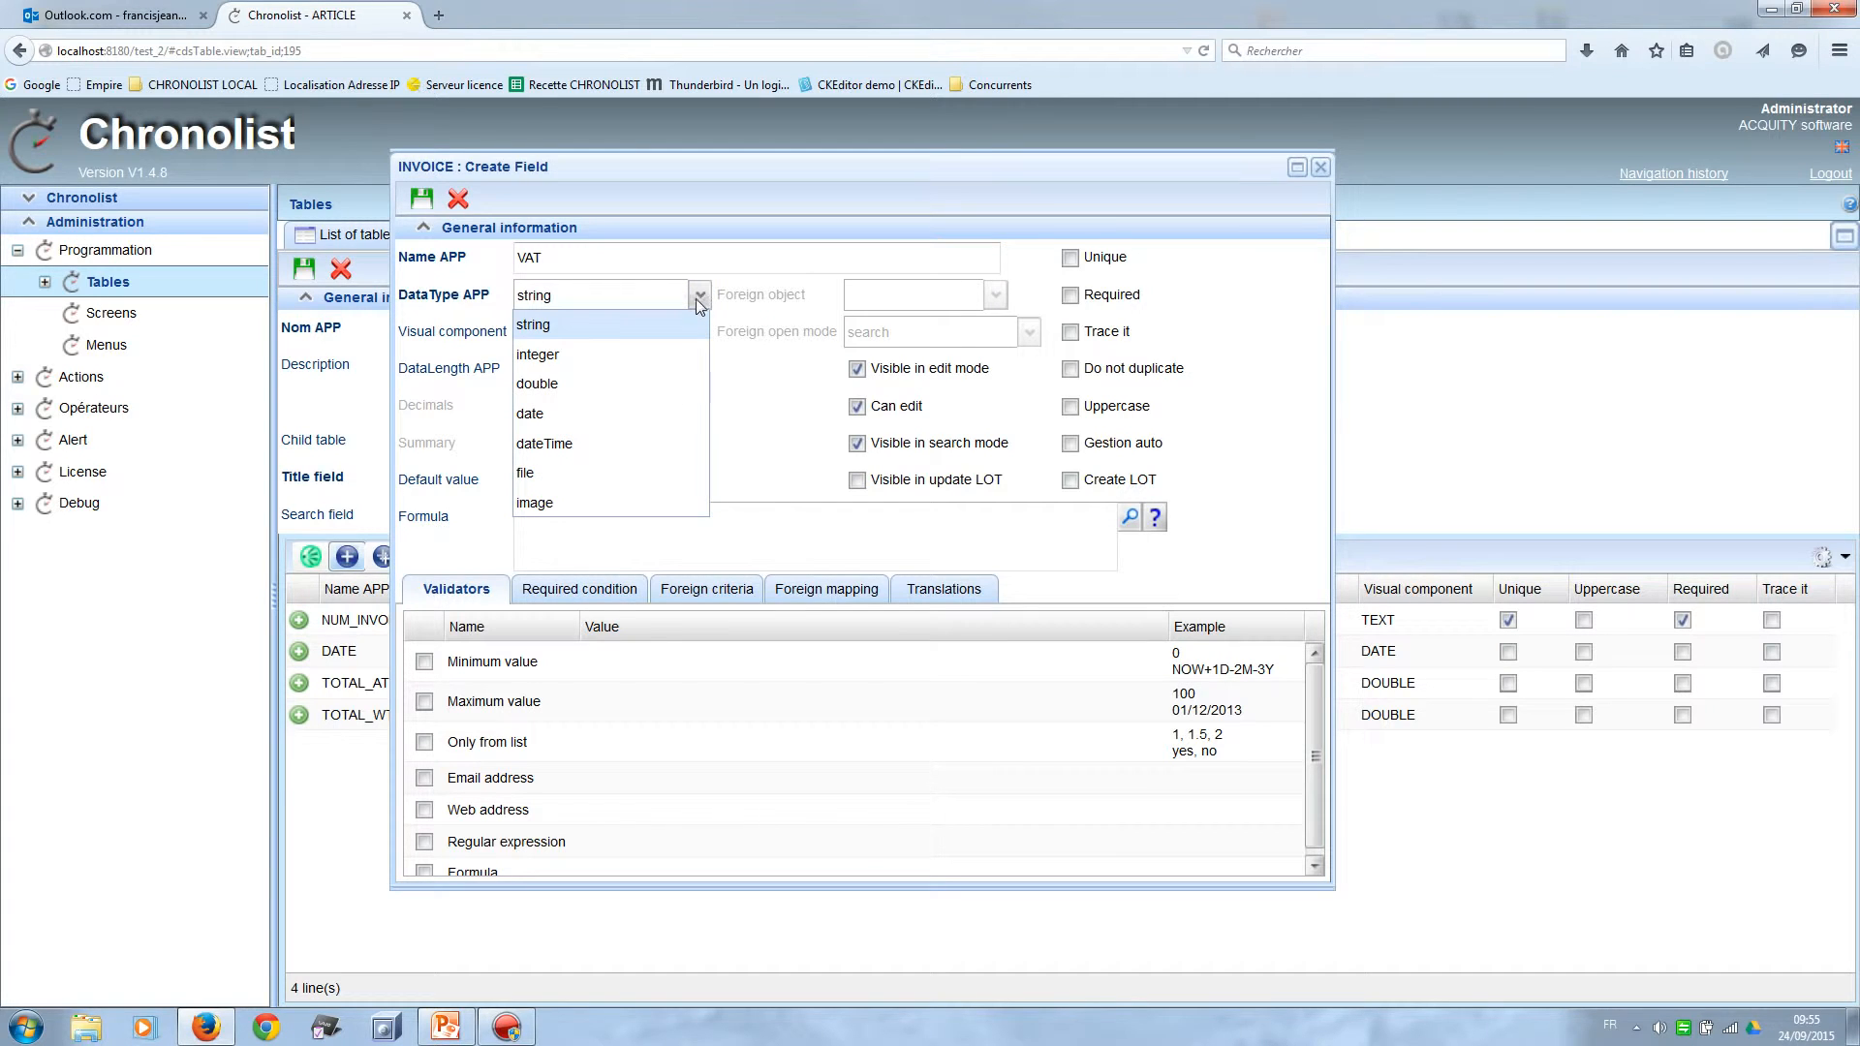
pyautogui.click(628, 385)
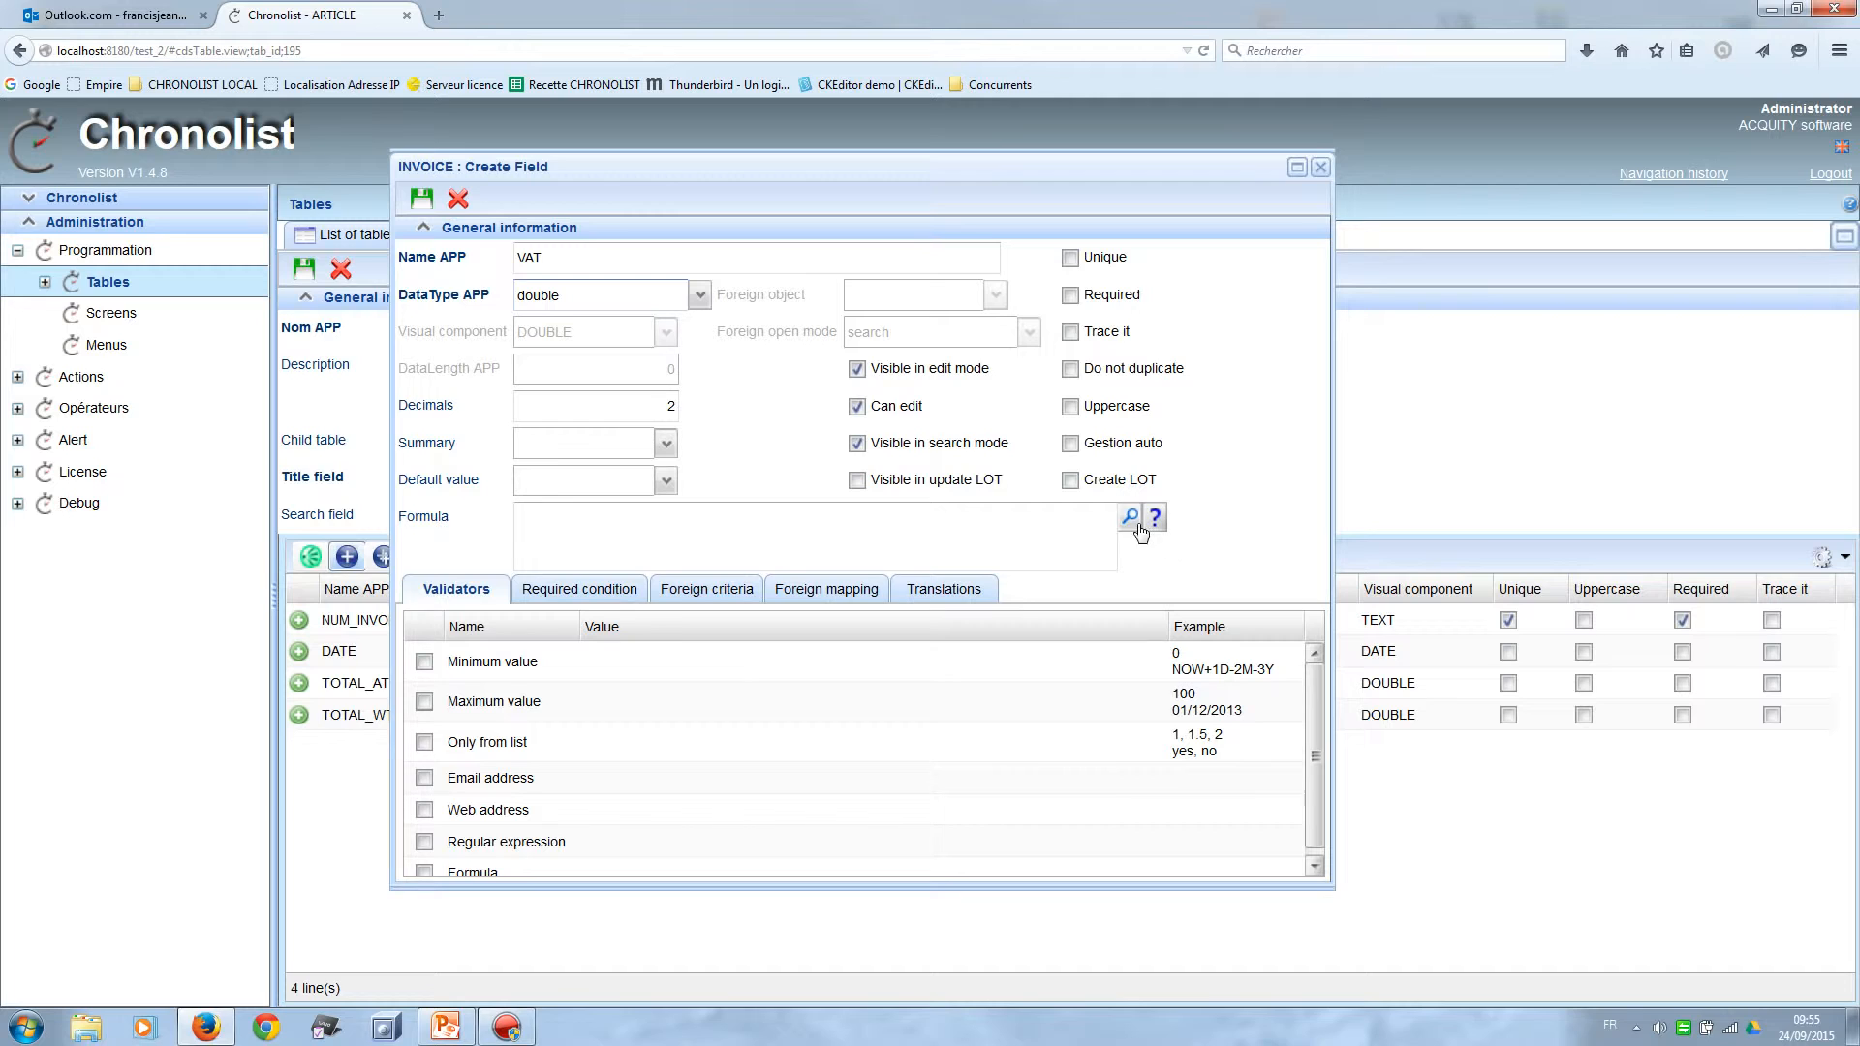
pyautogui.click(857, 407)
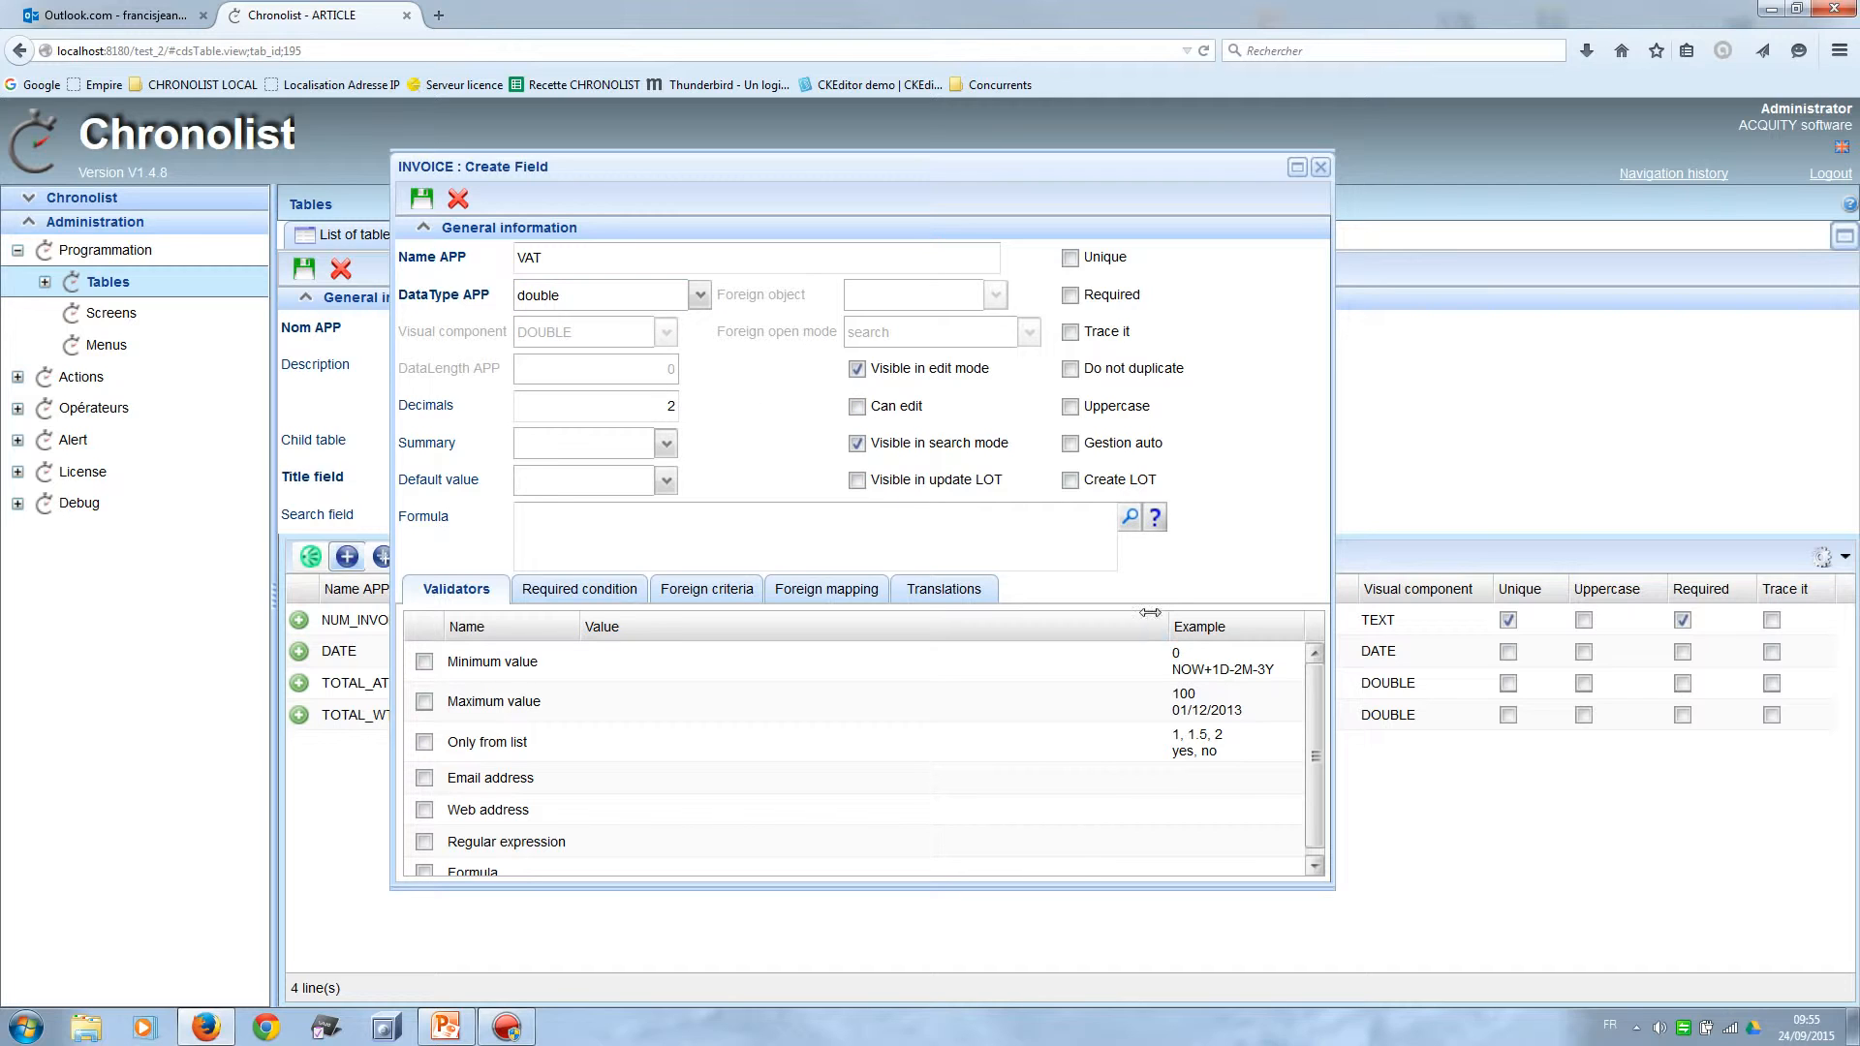
pyautogui.click(1131, 521)
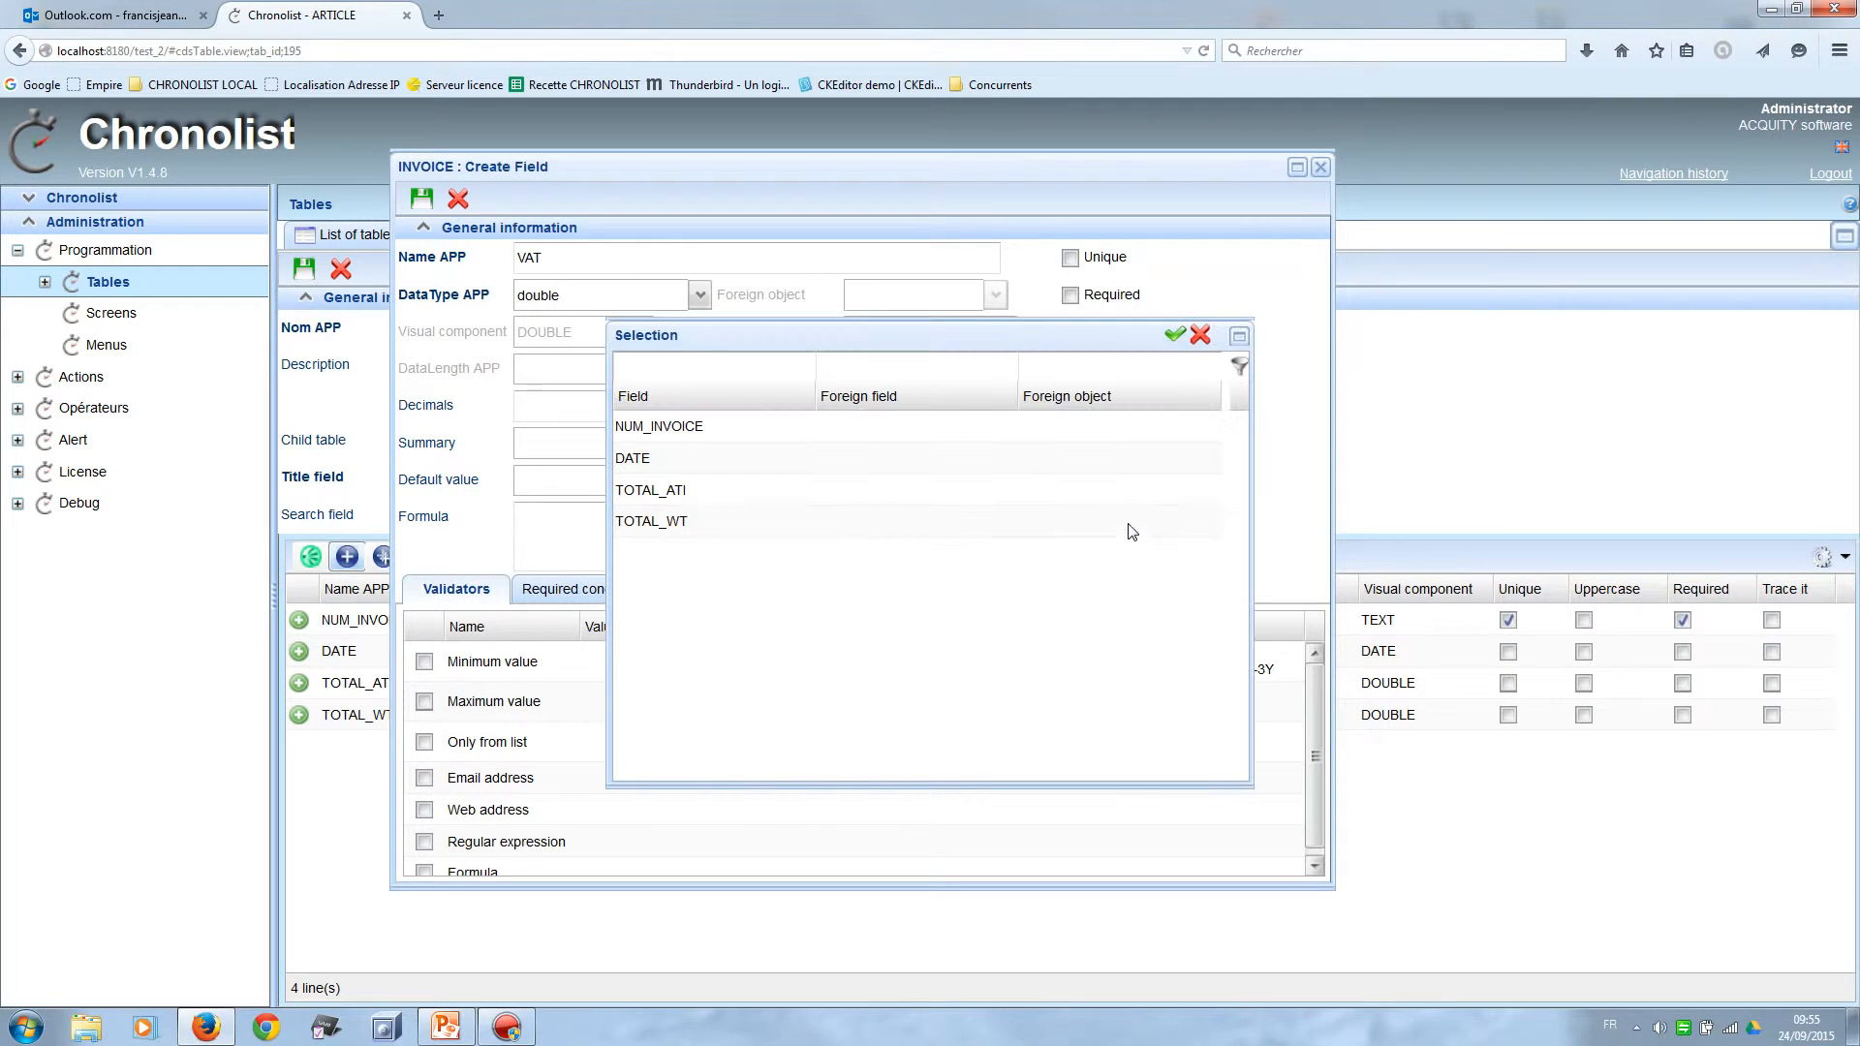
pyautogui.click(830, 502)
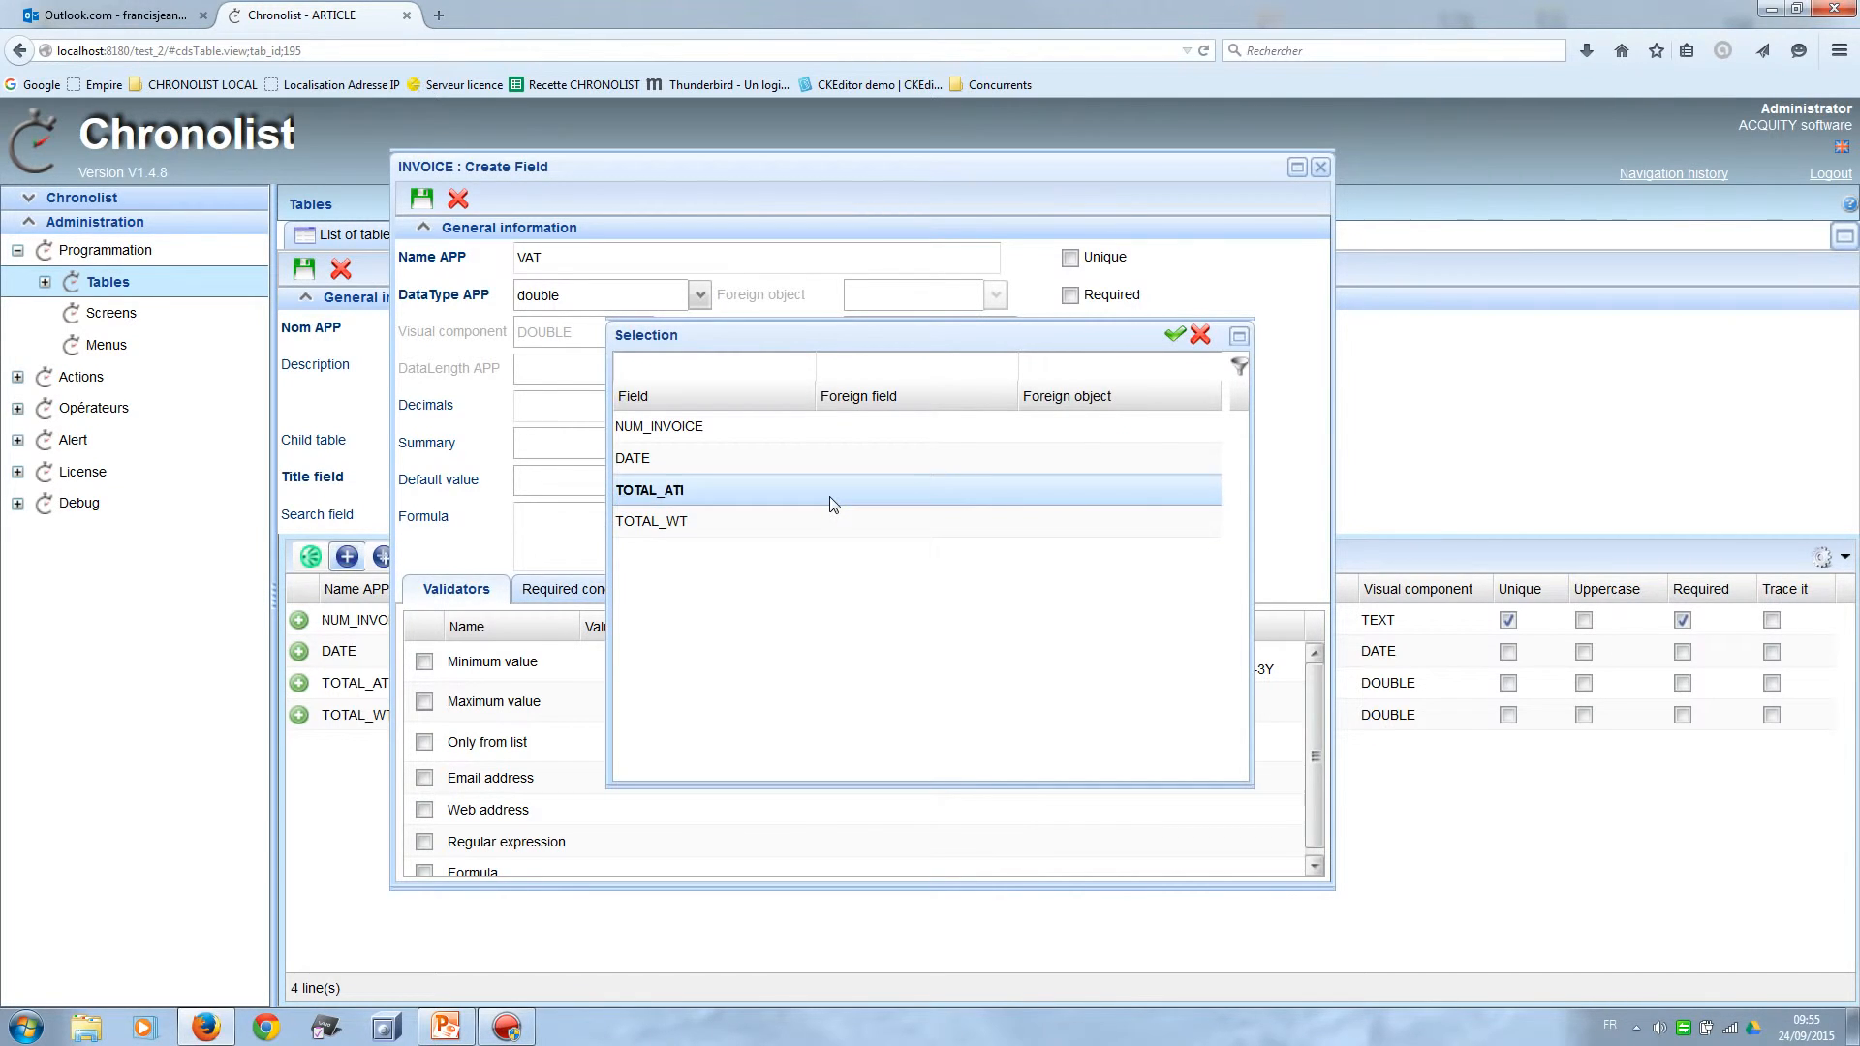
pyautogui.doubleClick(833, 504)
pyautogui.click(681, 522)
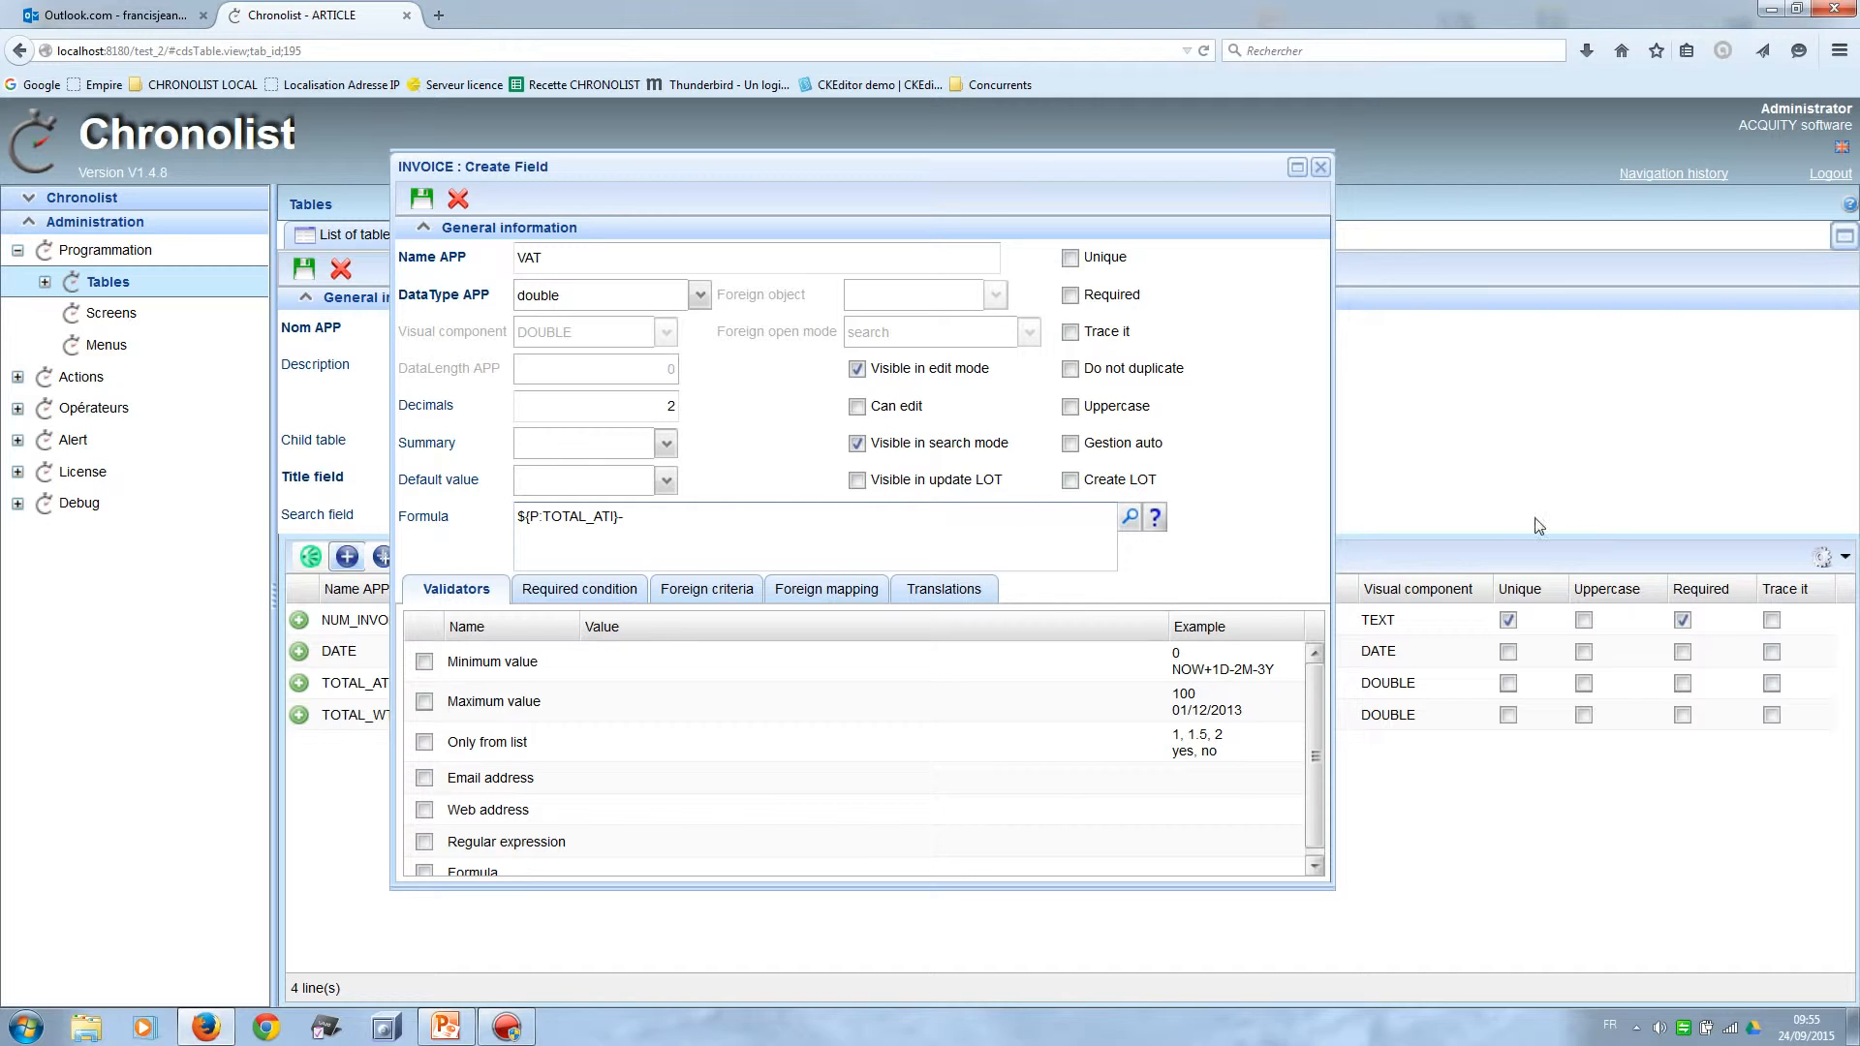
pyautogui.click(1131, 520)
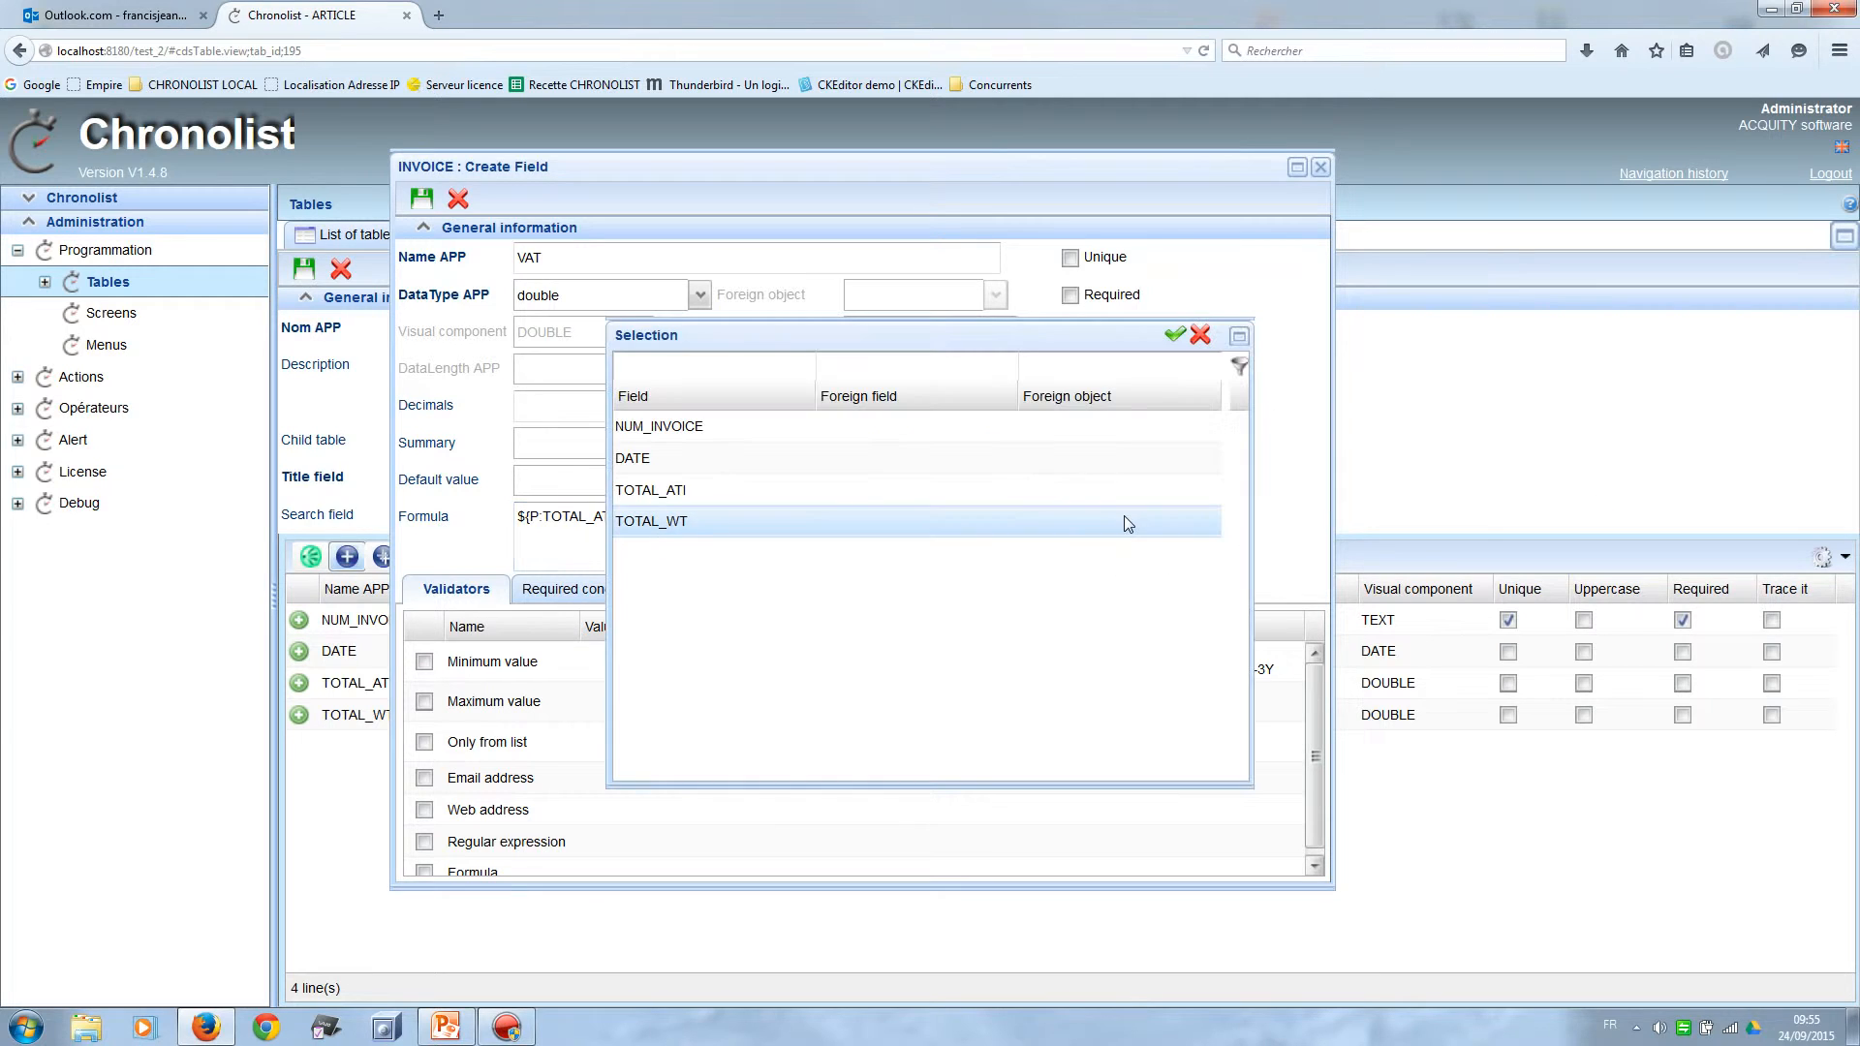
pyautogui.doubleClick(1025, 528)
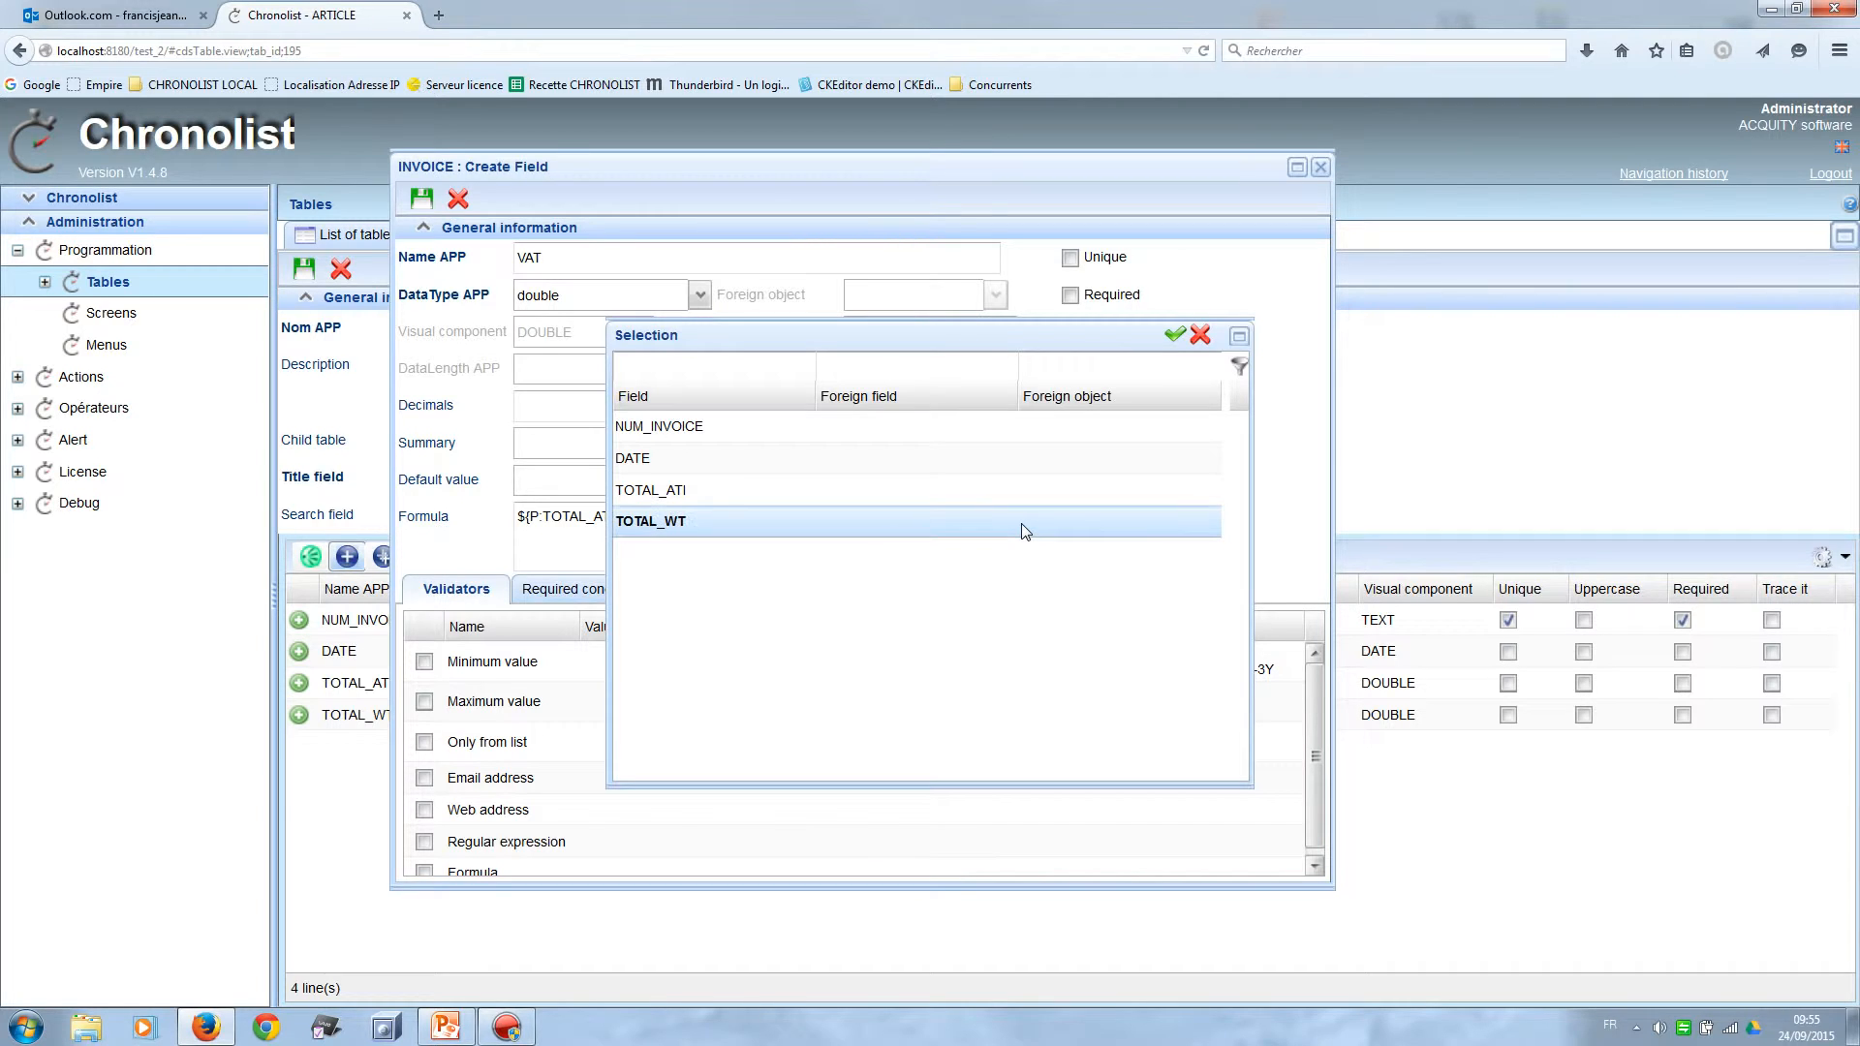
pyautogui.click(423, 200)
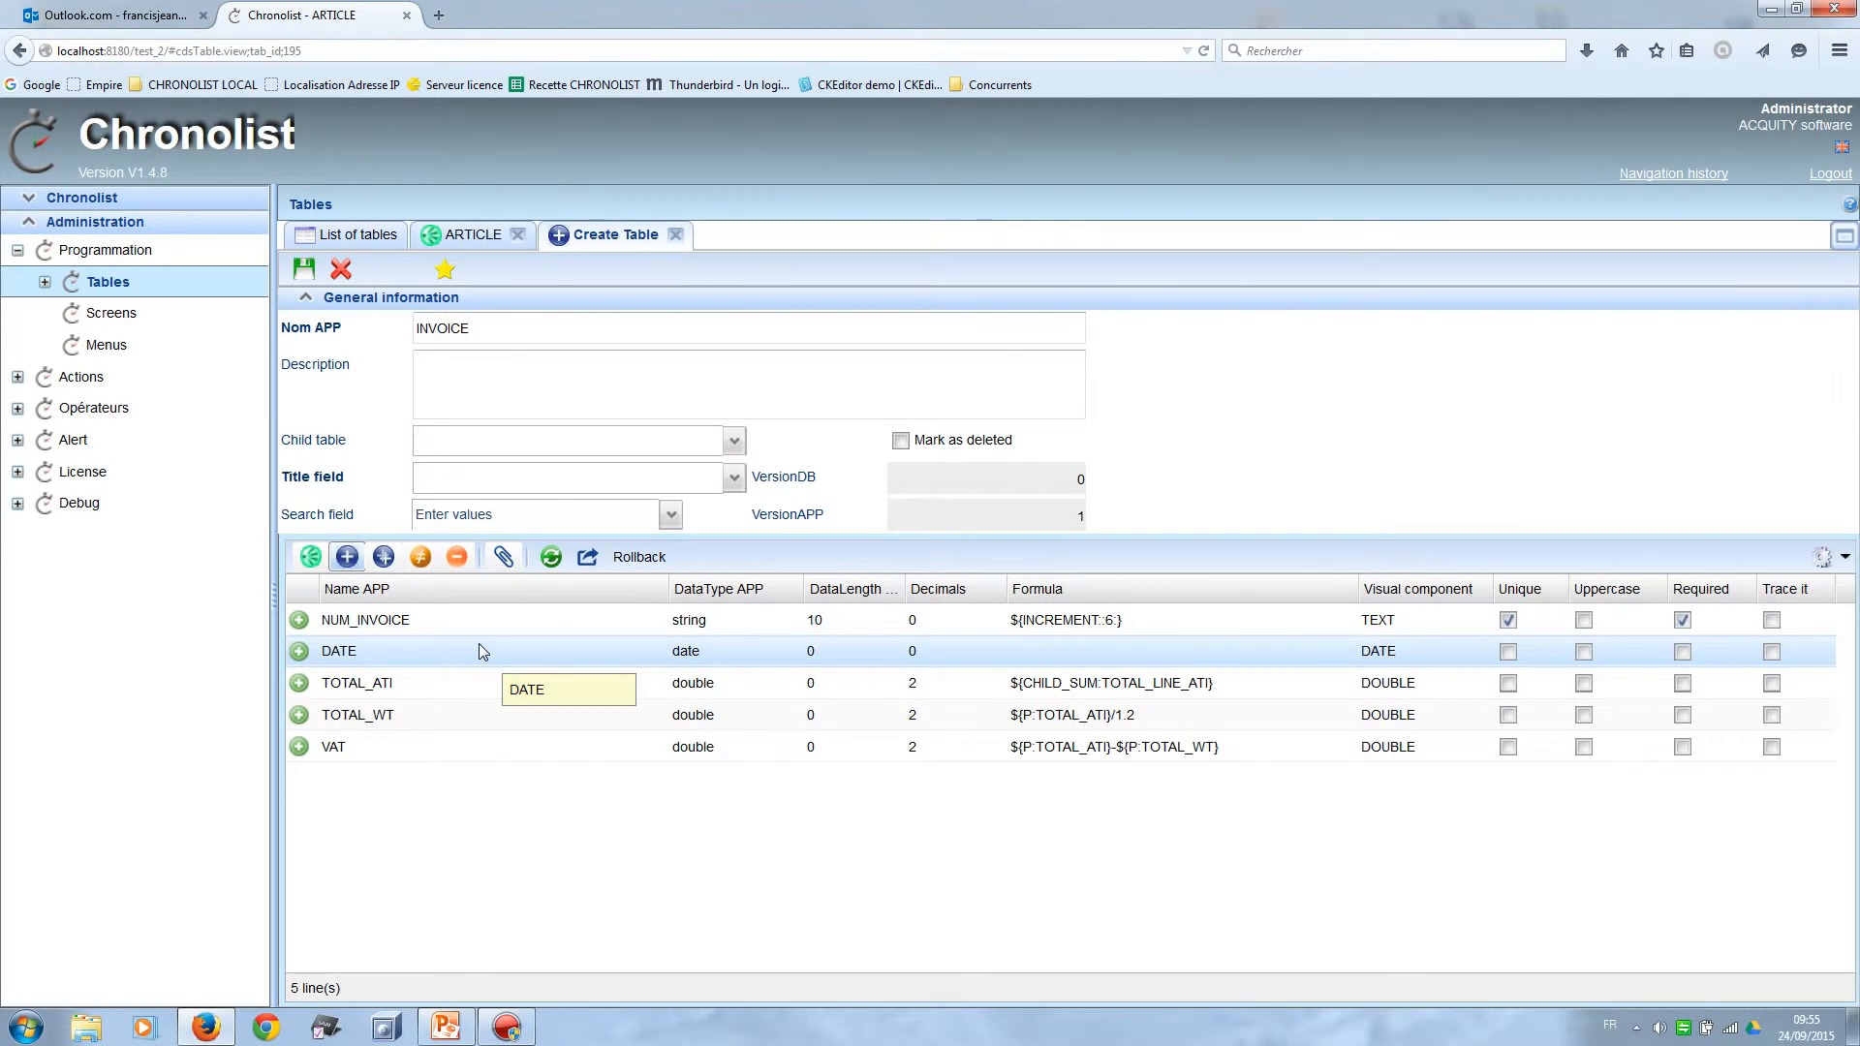
# Set NUM_INVOICE as the INVOICE table's title field, choose NUM_INVOICE and DATE as its search fields, and save the table.
pyautogui.click(734, 484)
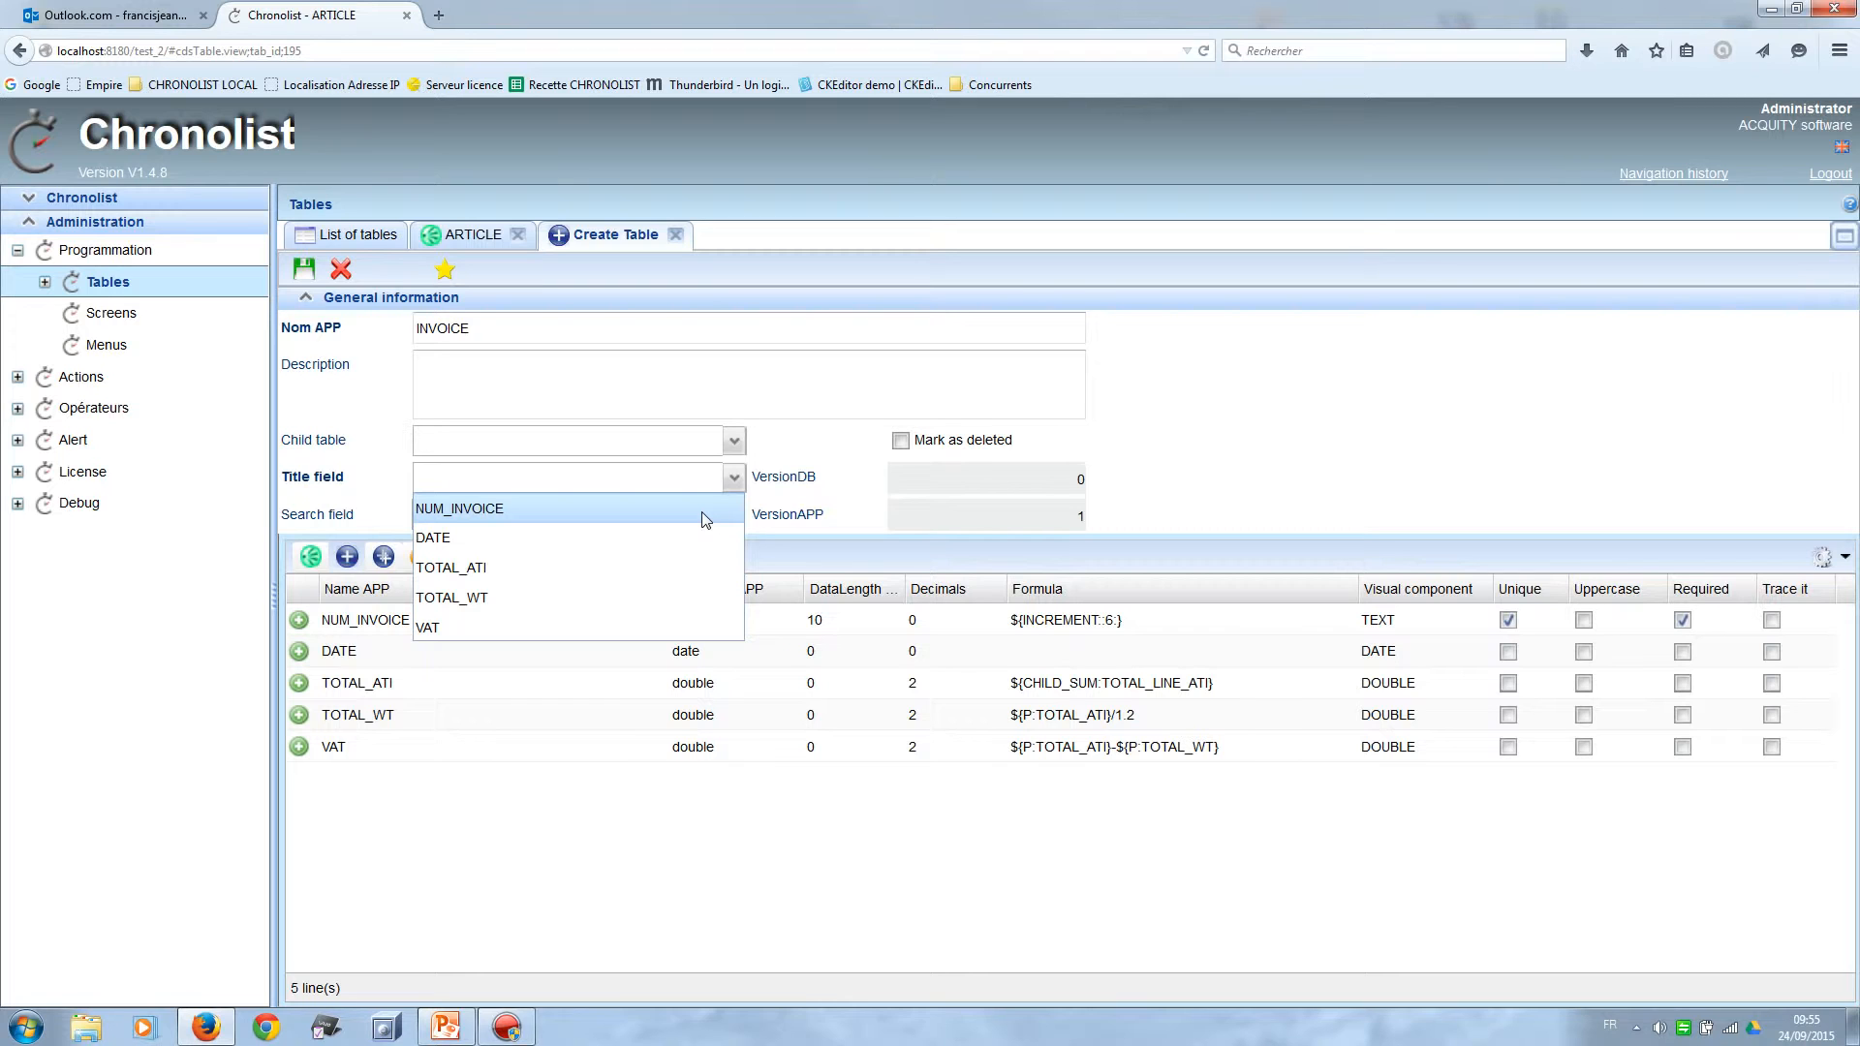
pyautogui.click(704, 514)
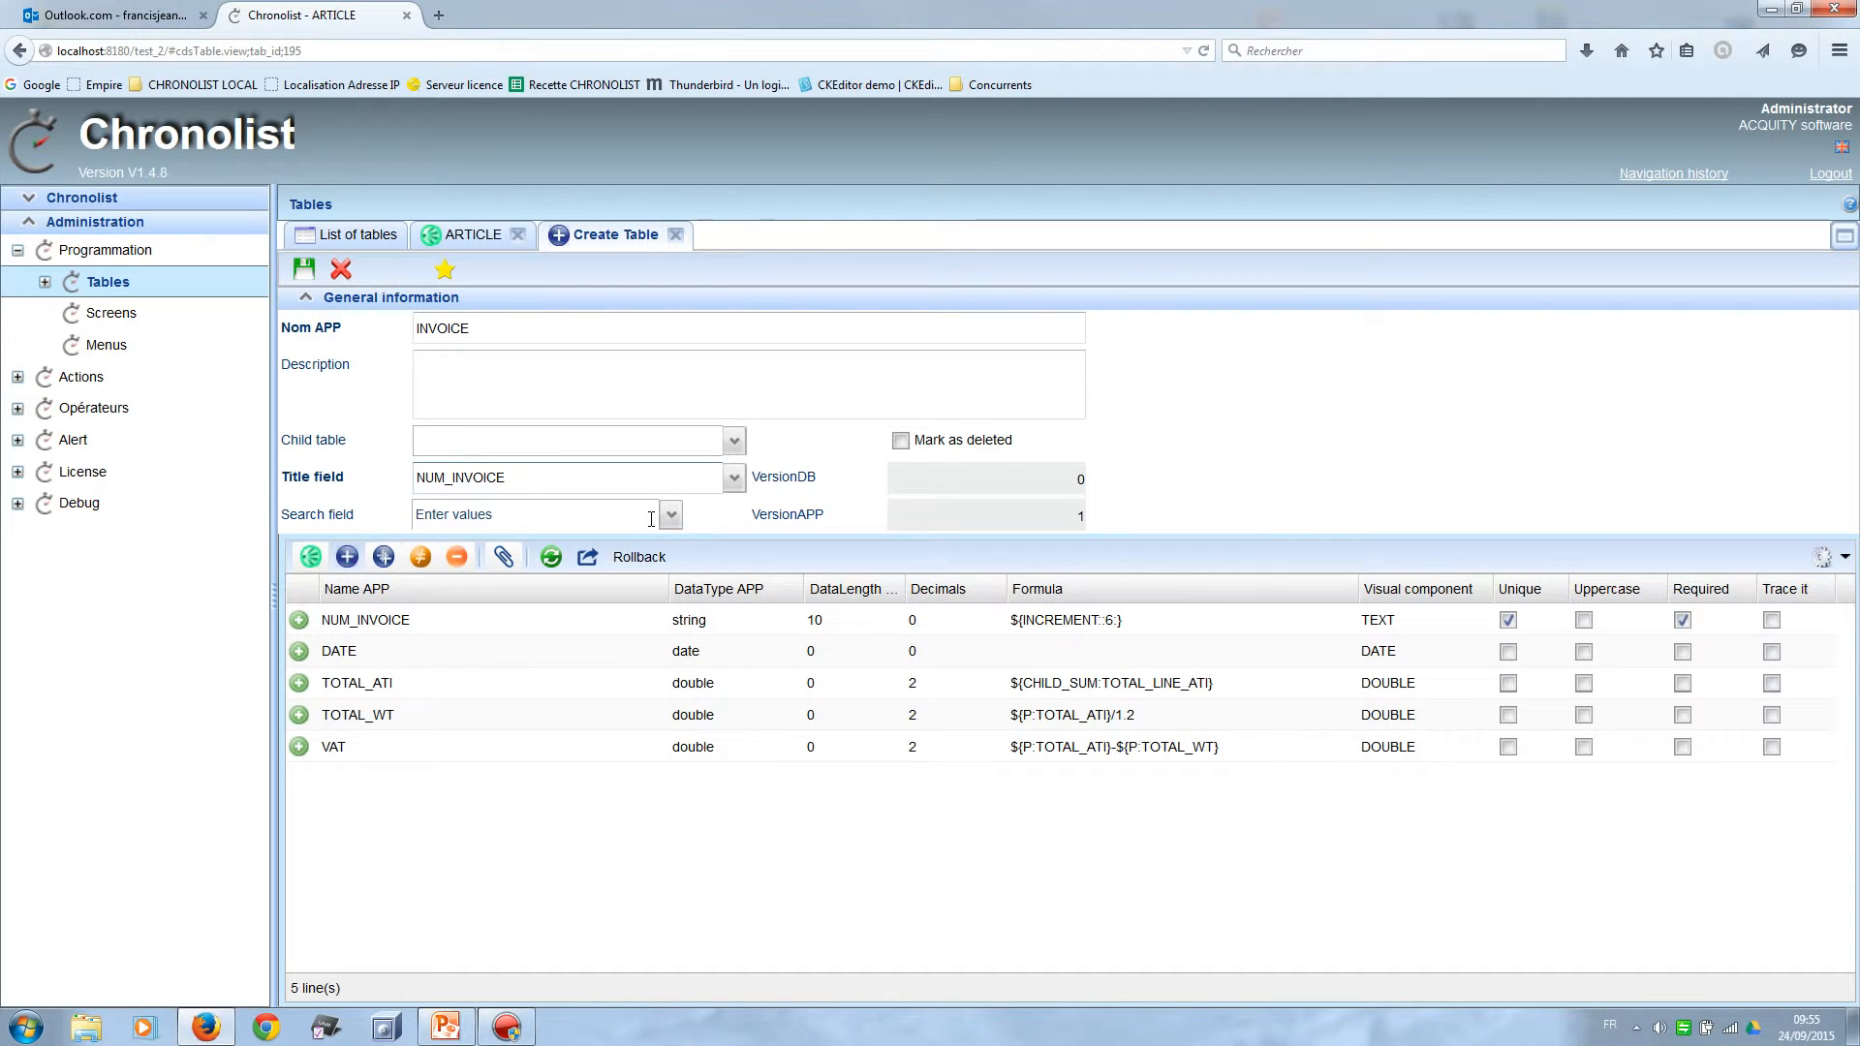
pyautogui.click(671, 518)
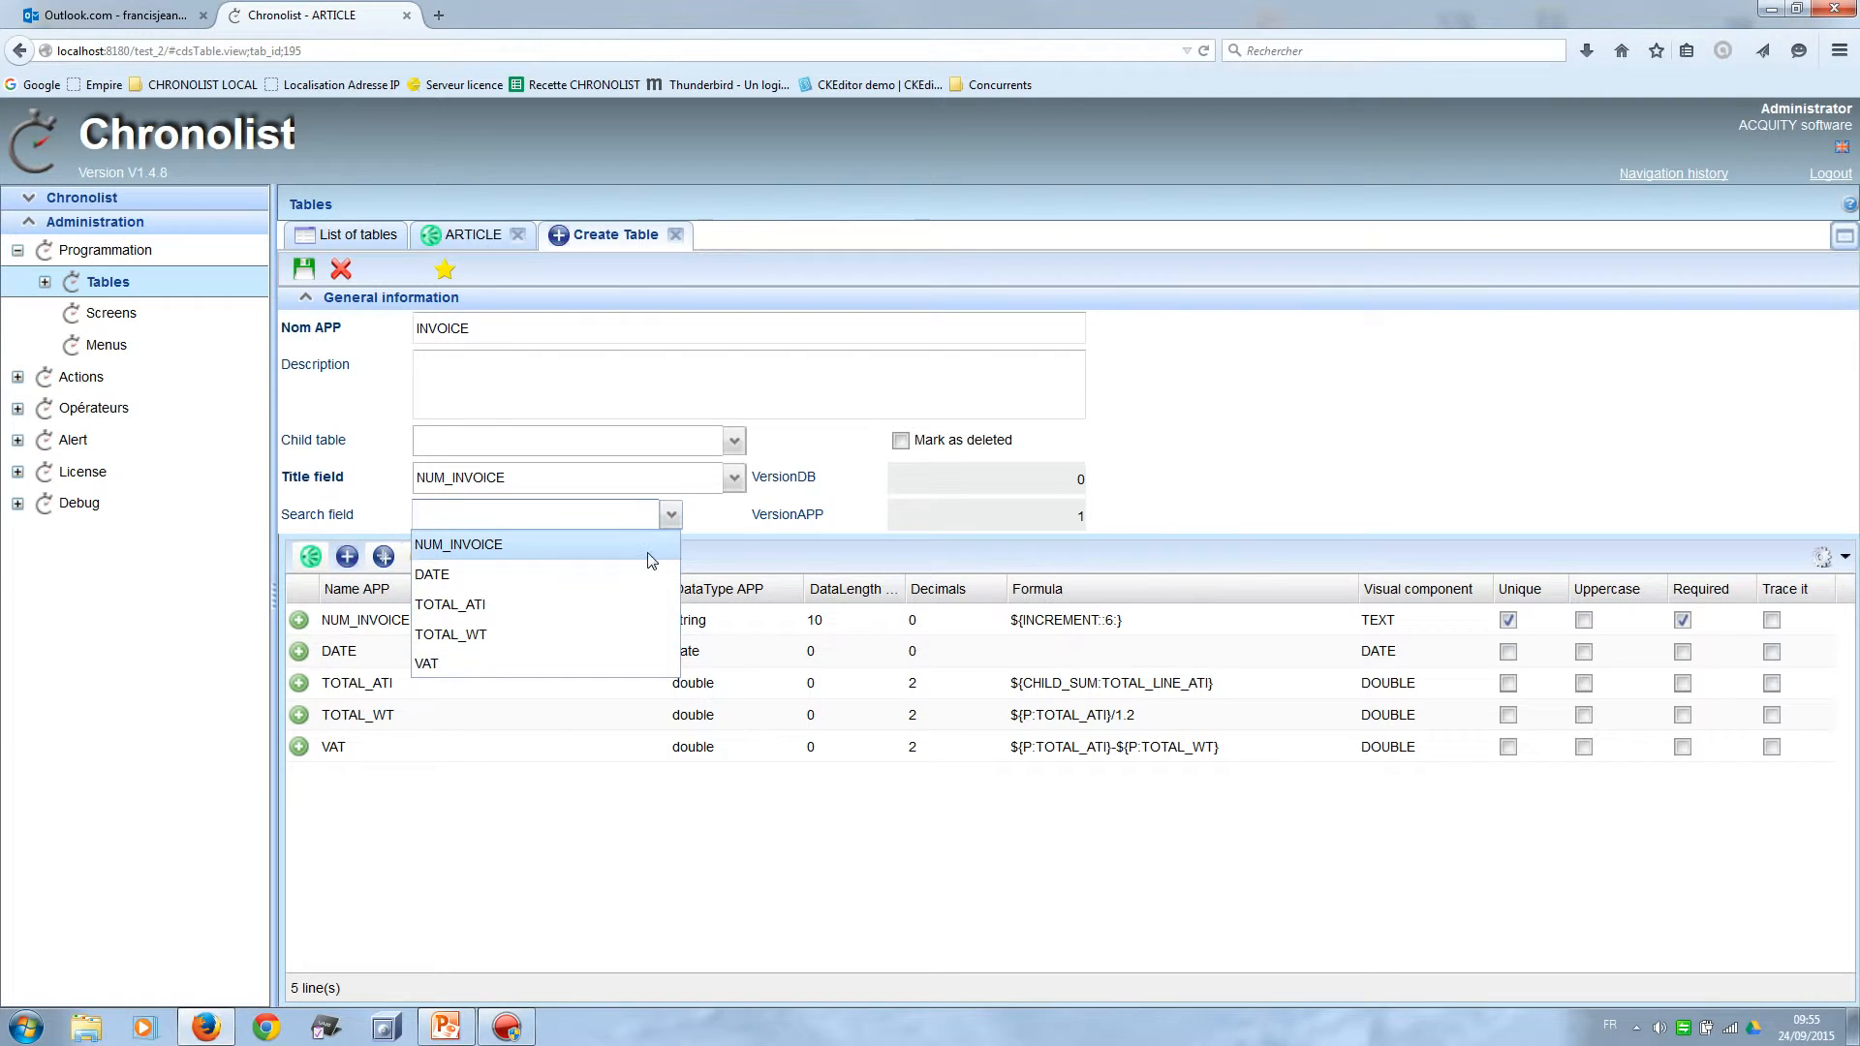
pyautogui.click(649, 547)
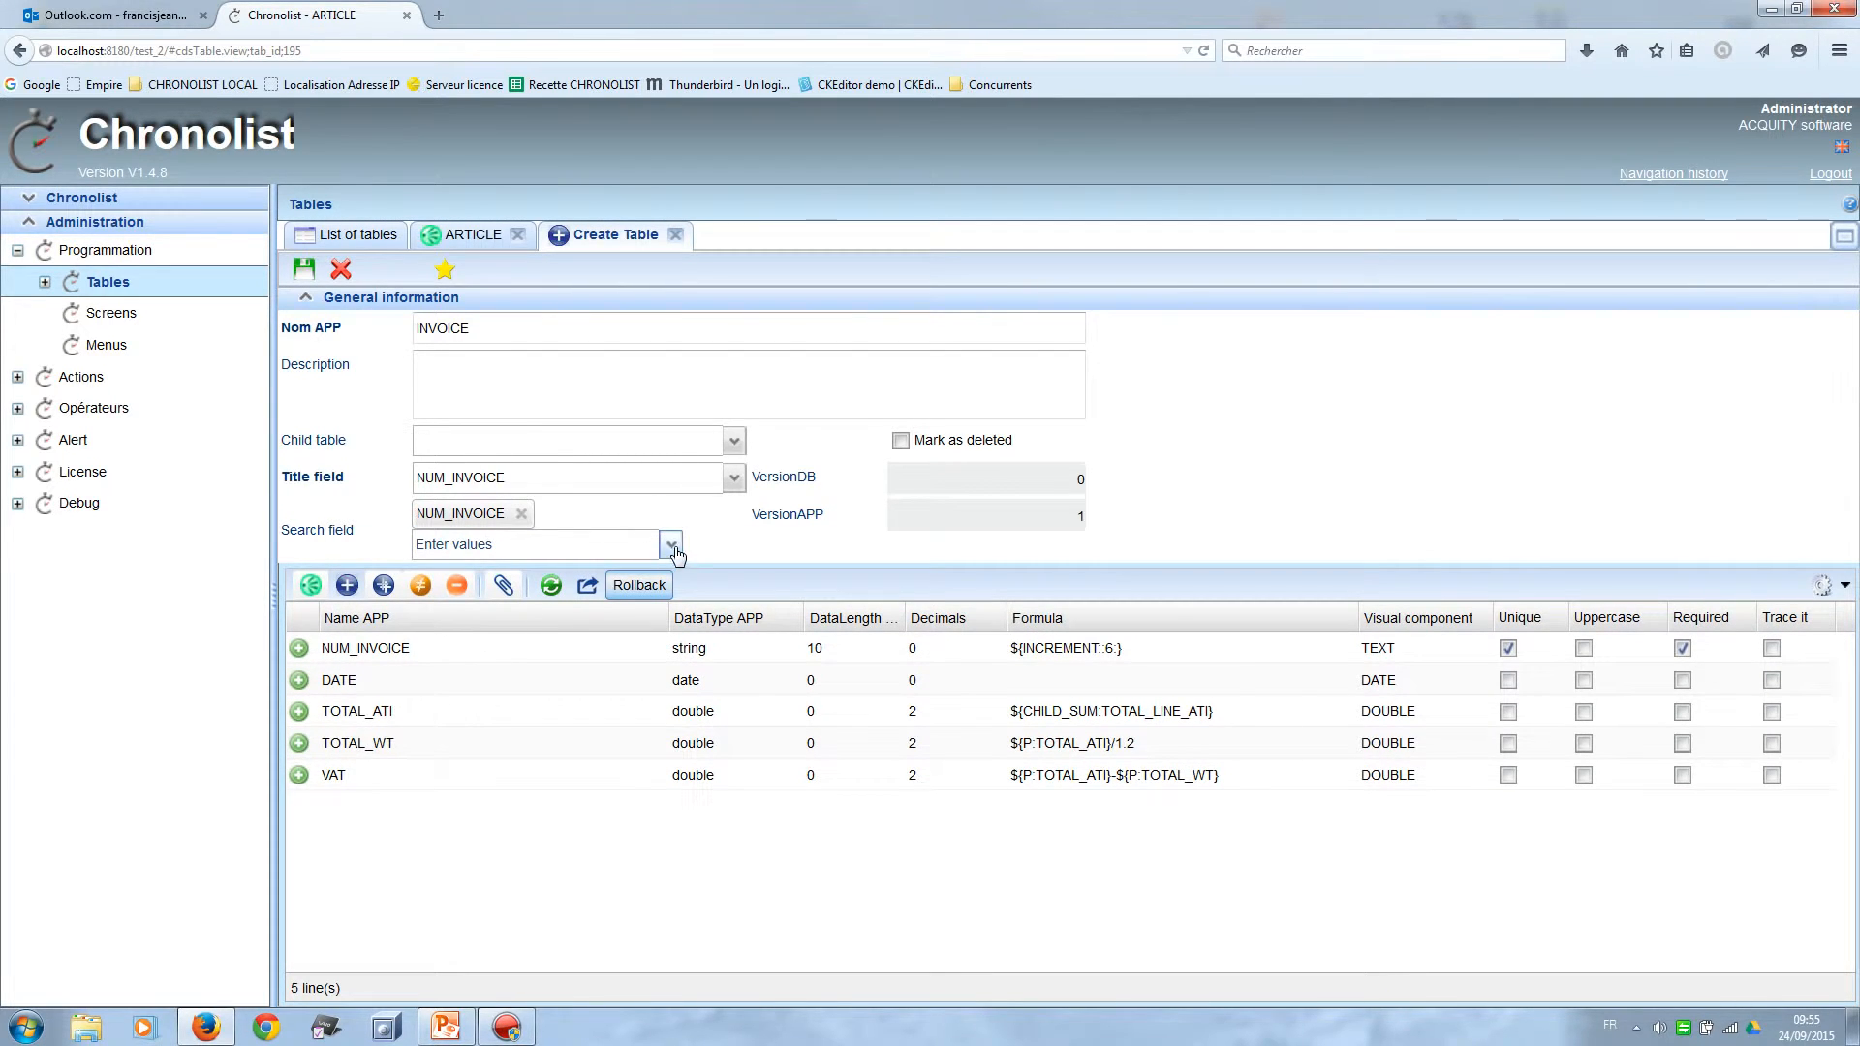
pyautogui.click(671, 545)
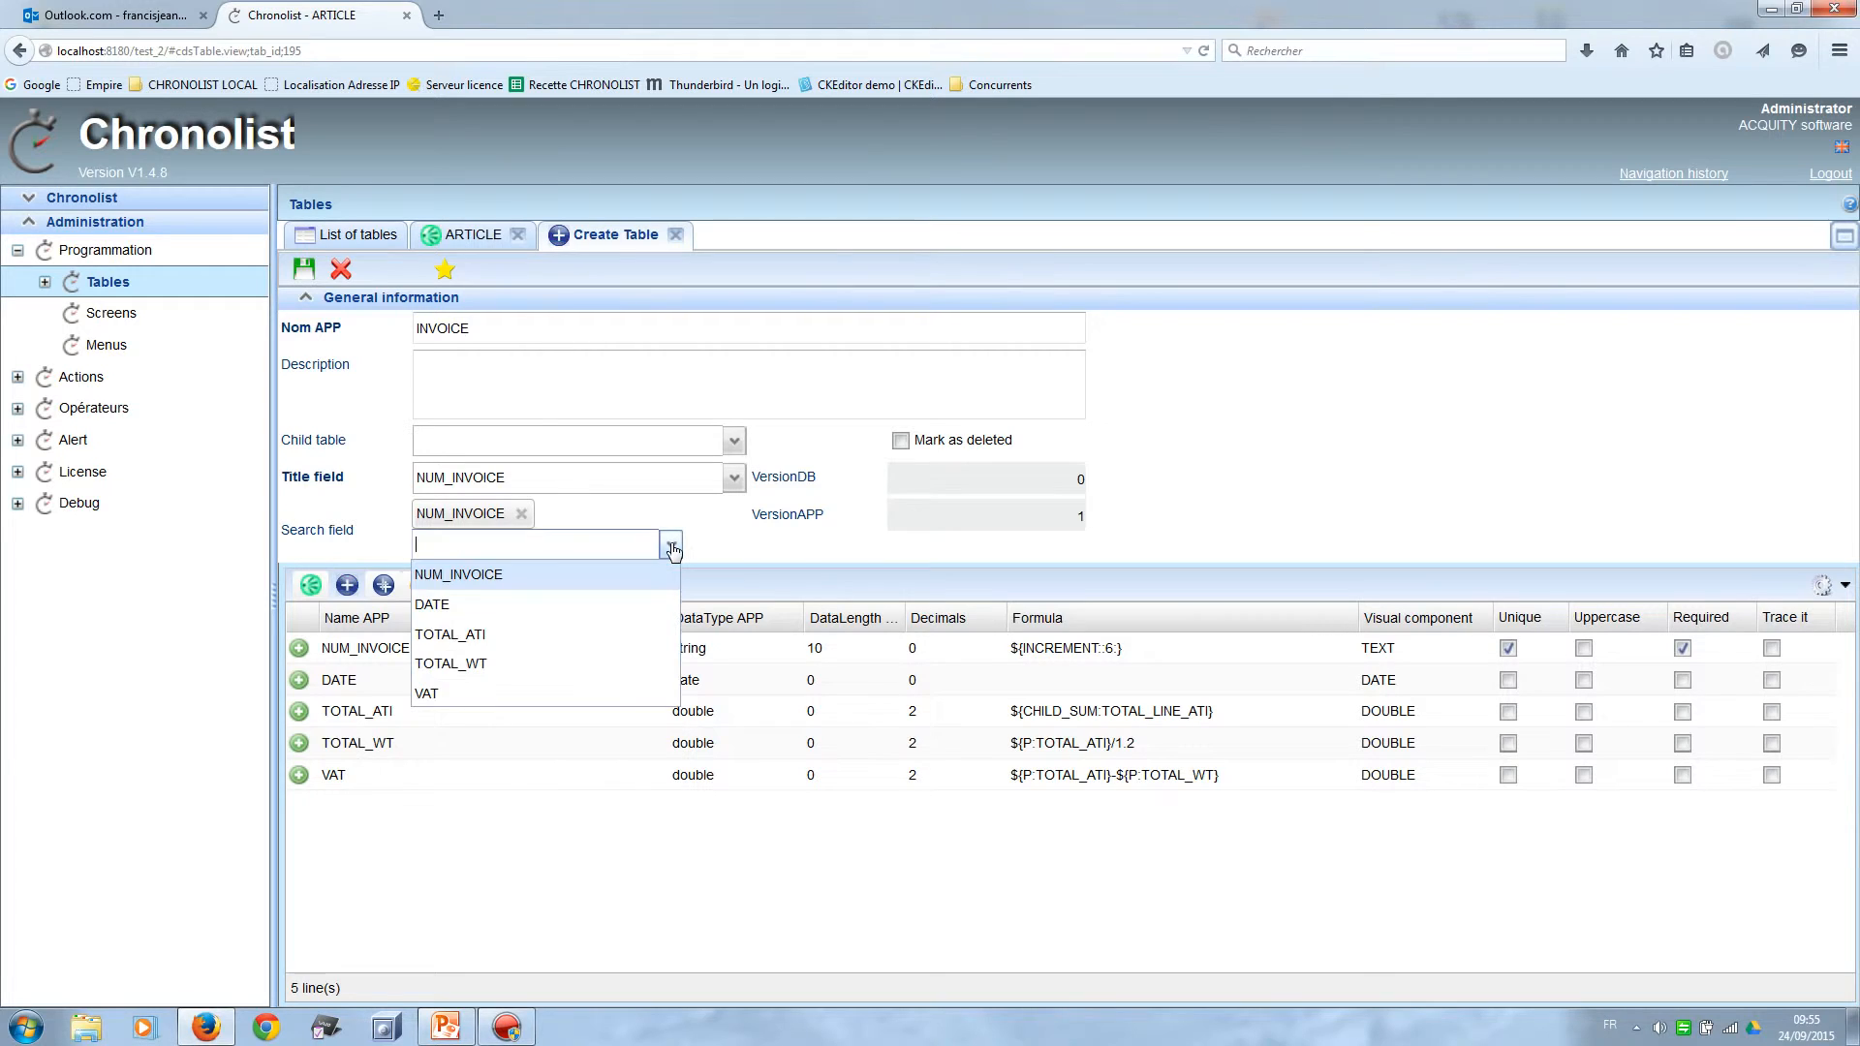
pyautogui.click(574, 609)
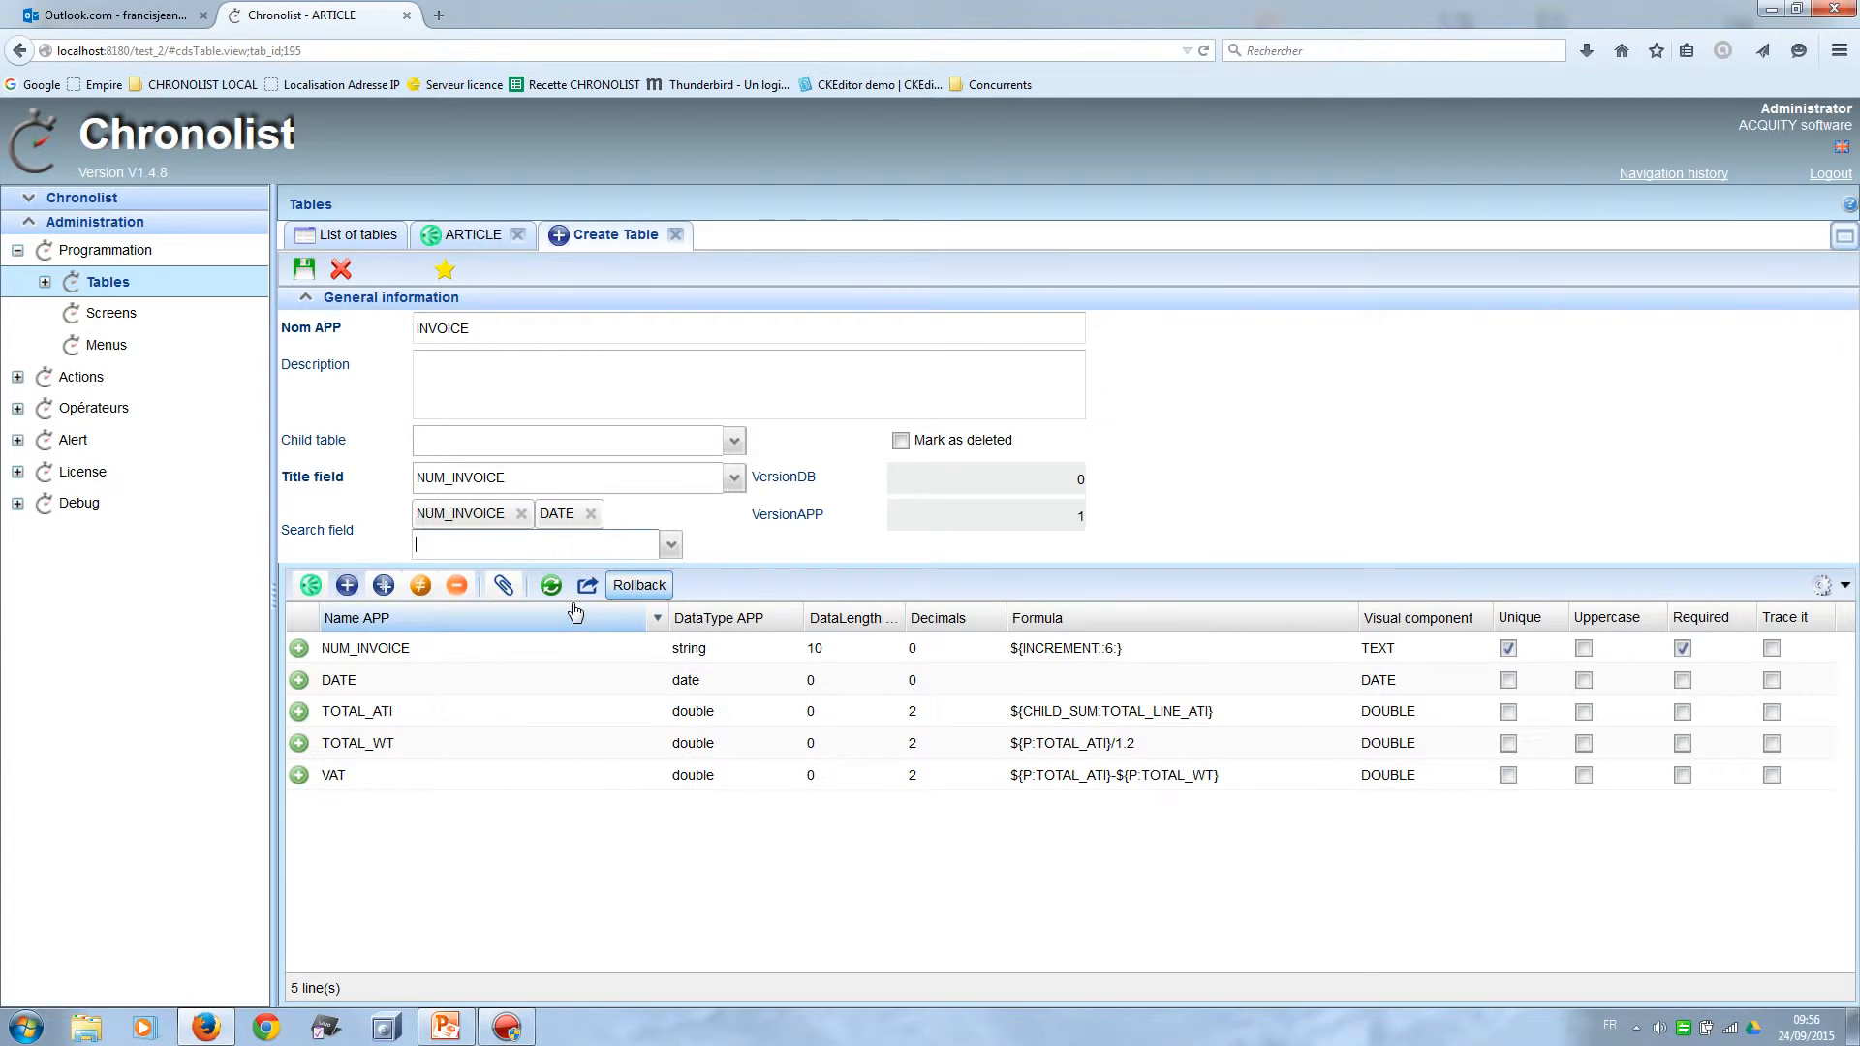
pyautogui.click(308, 271)
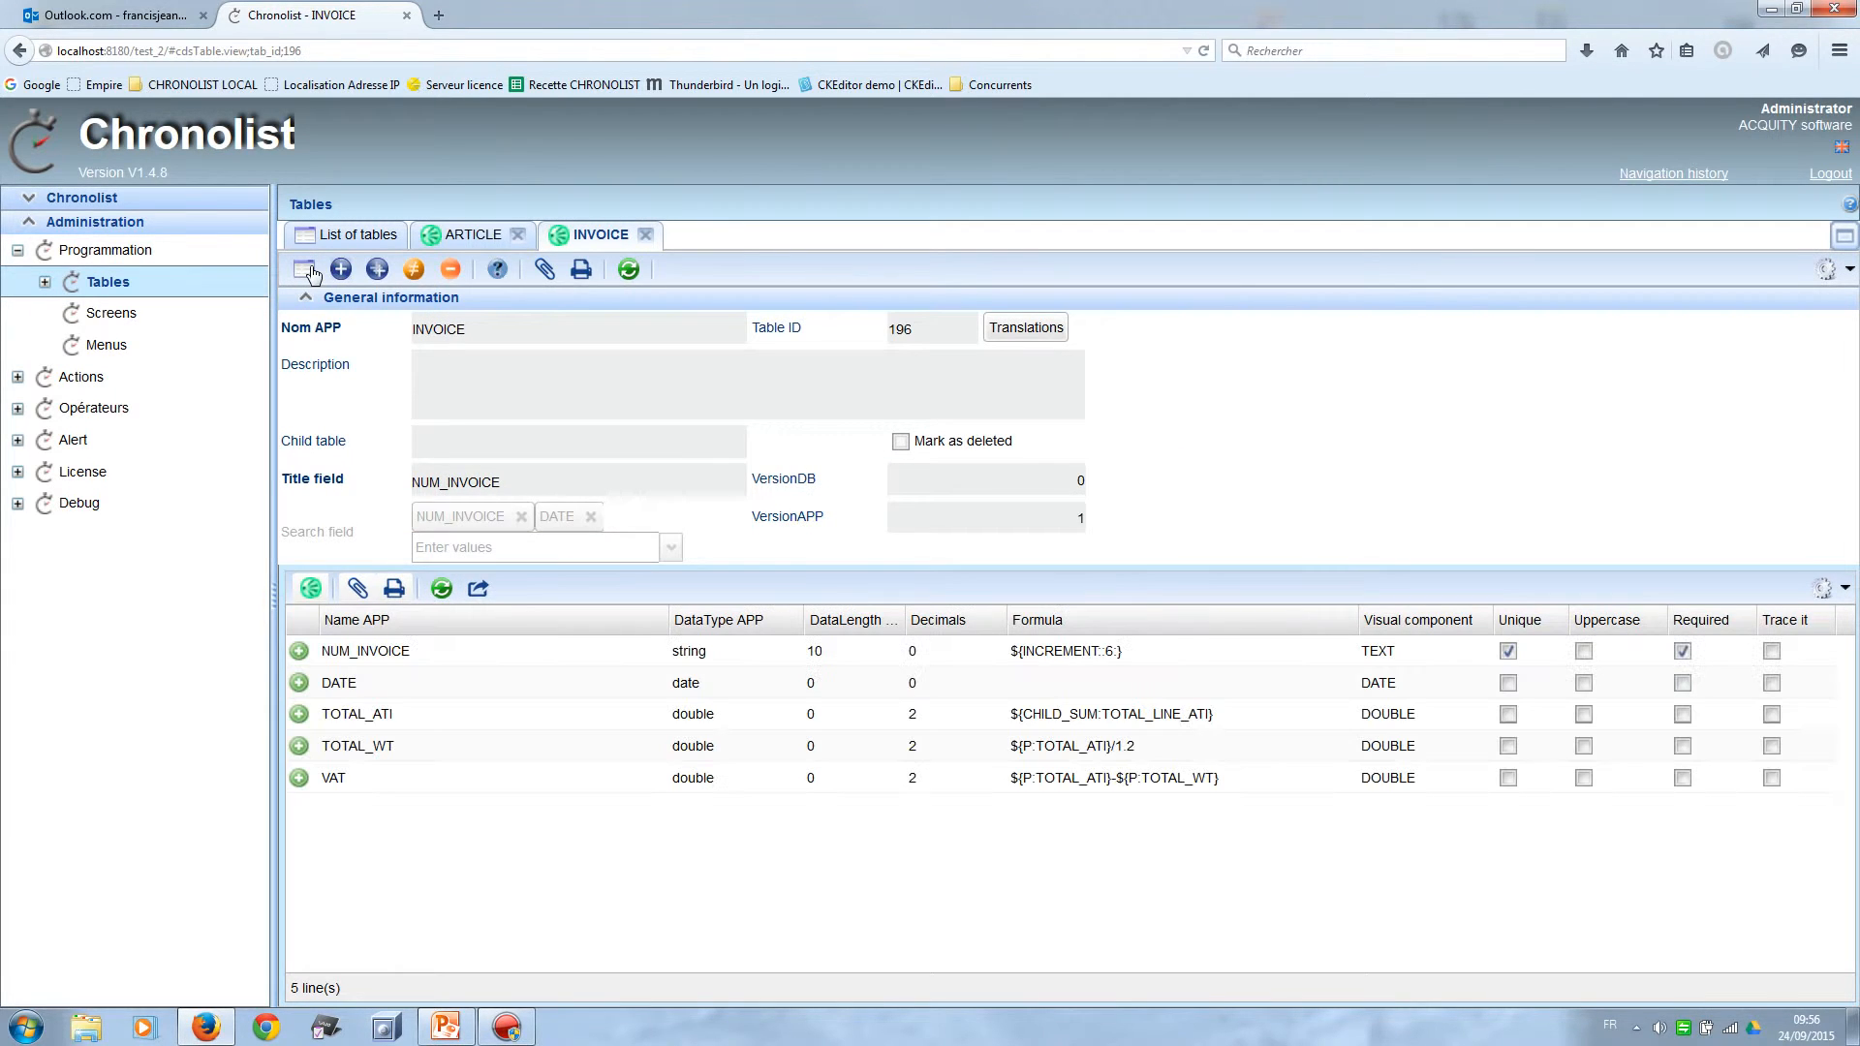
# Start a new table named LINE_INVOICE and add a file field named LINK_INVOICE with INVOICE as its foreign object.
pyautogui.click(340, 271)
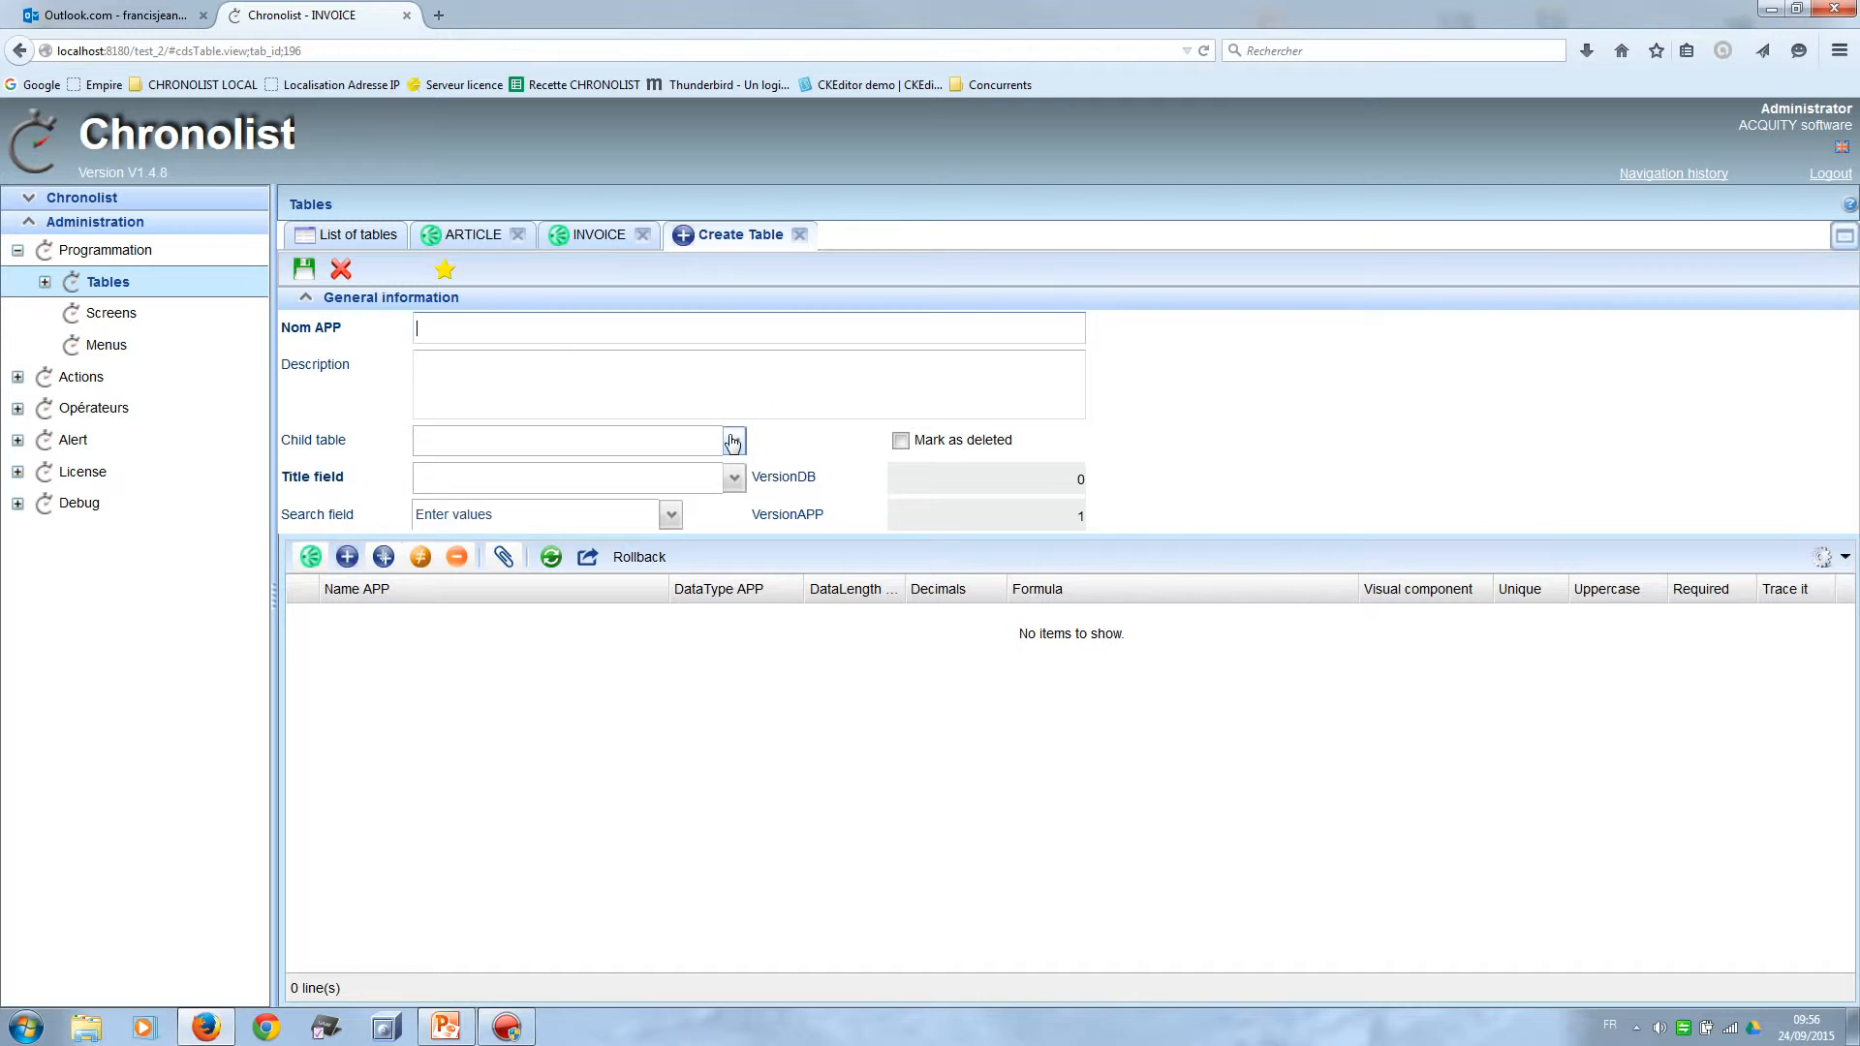
pyautogui.write('LINE_INVOICE')
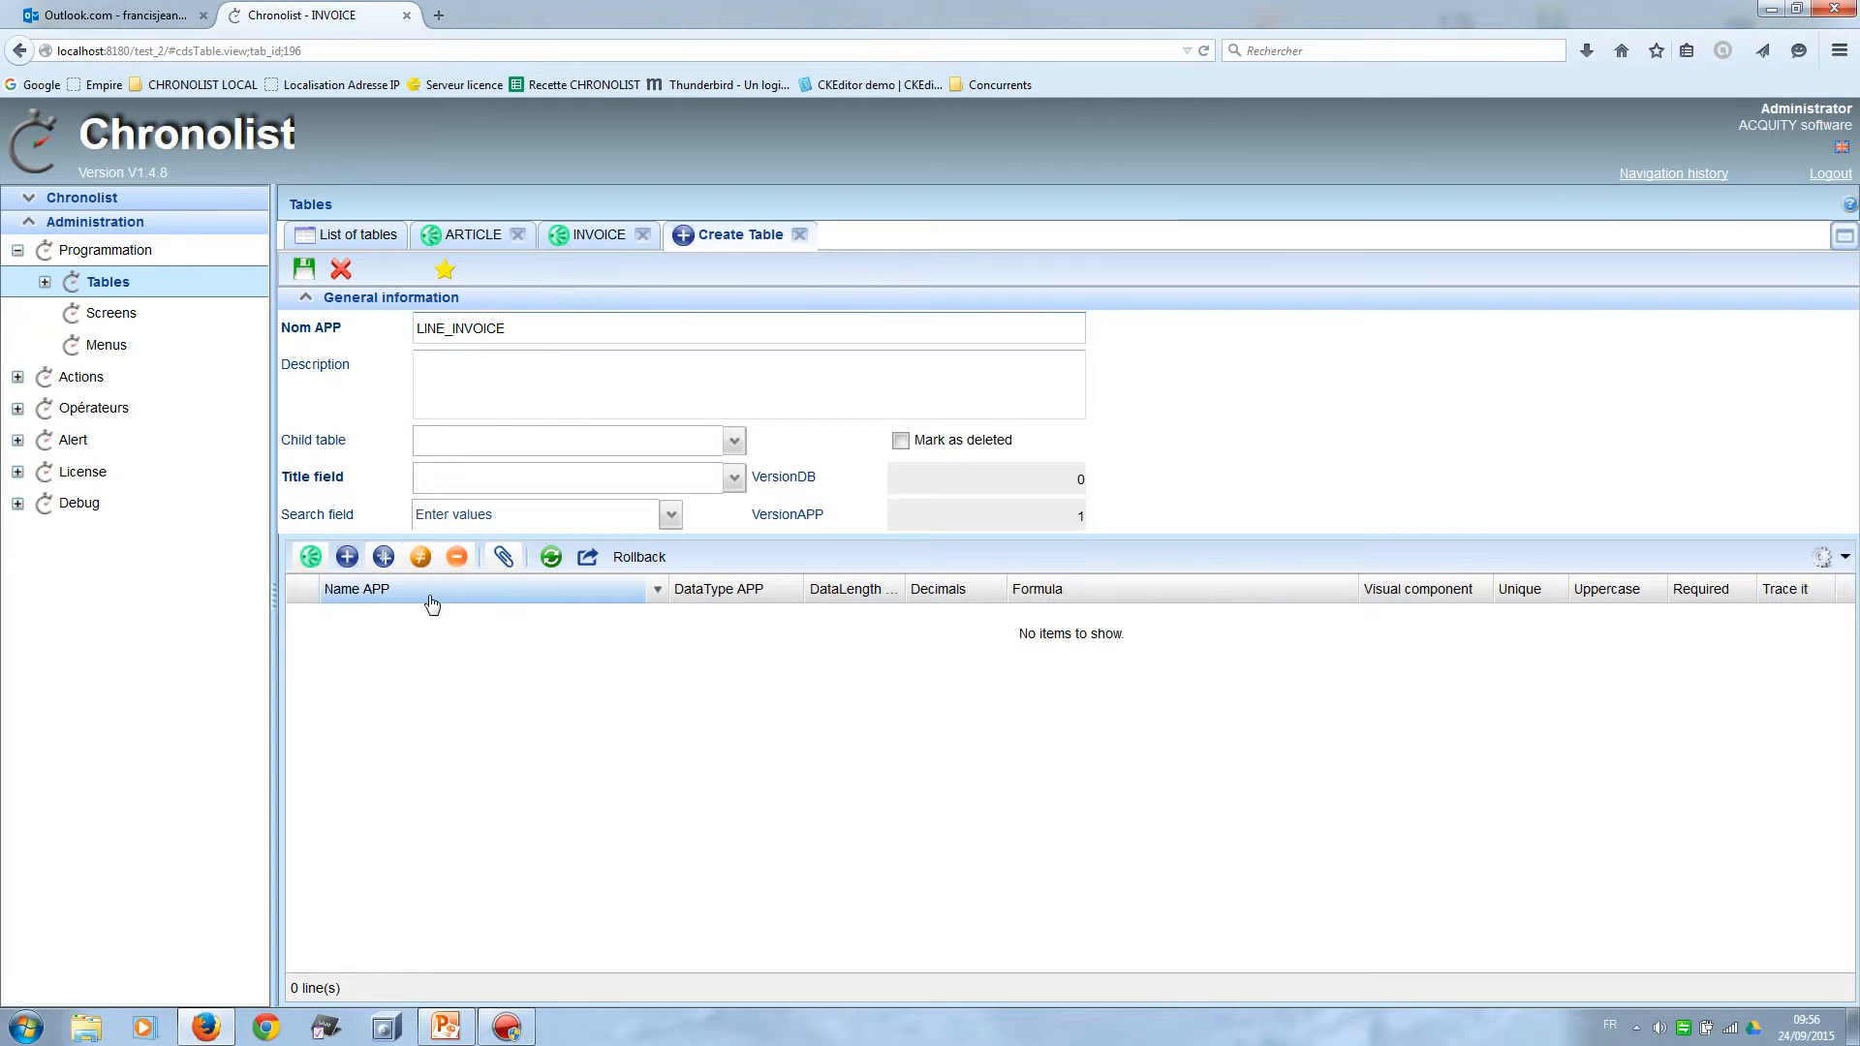
pyautogui.click(349, 562)
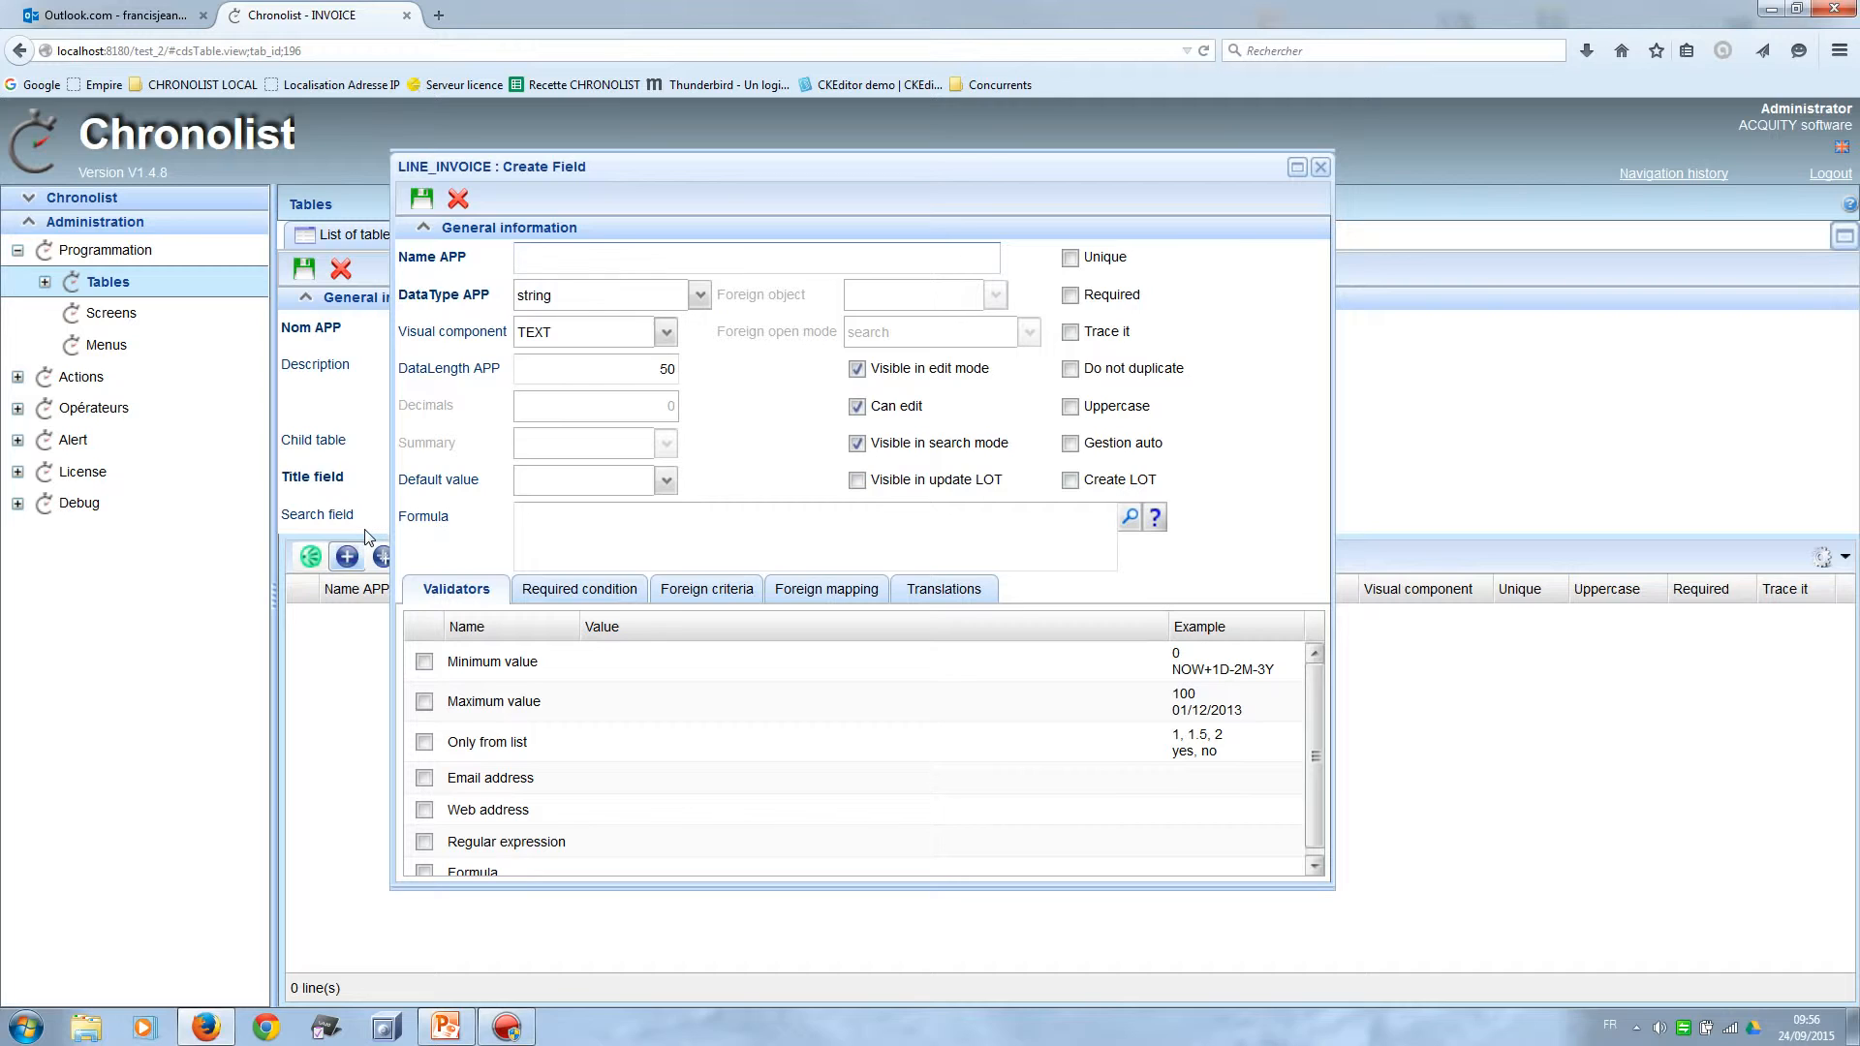
pyautogui.write('LINK_INVOICE')
pyautogui.click(701, 306)
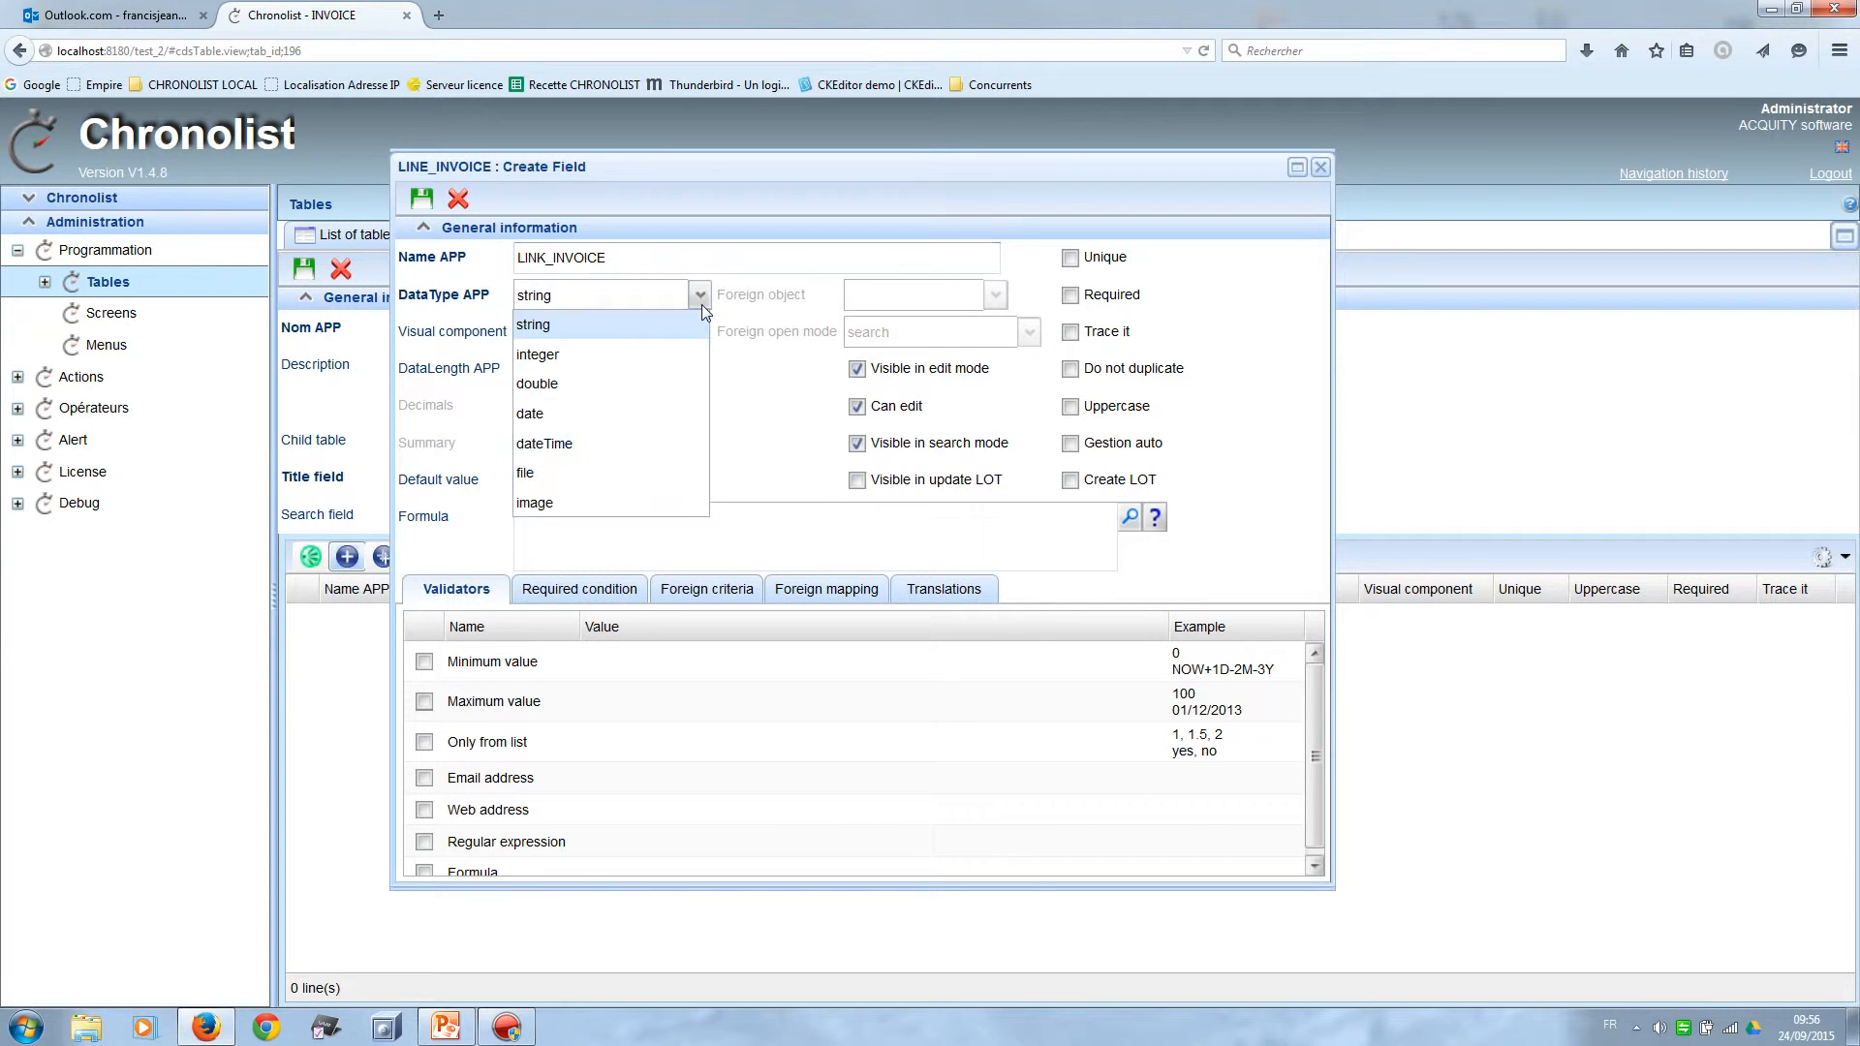
pyautogui.click(599, 471)
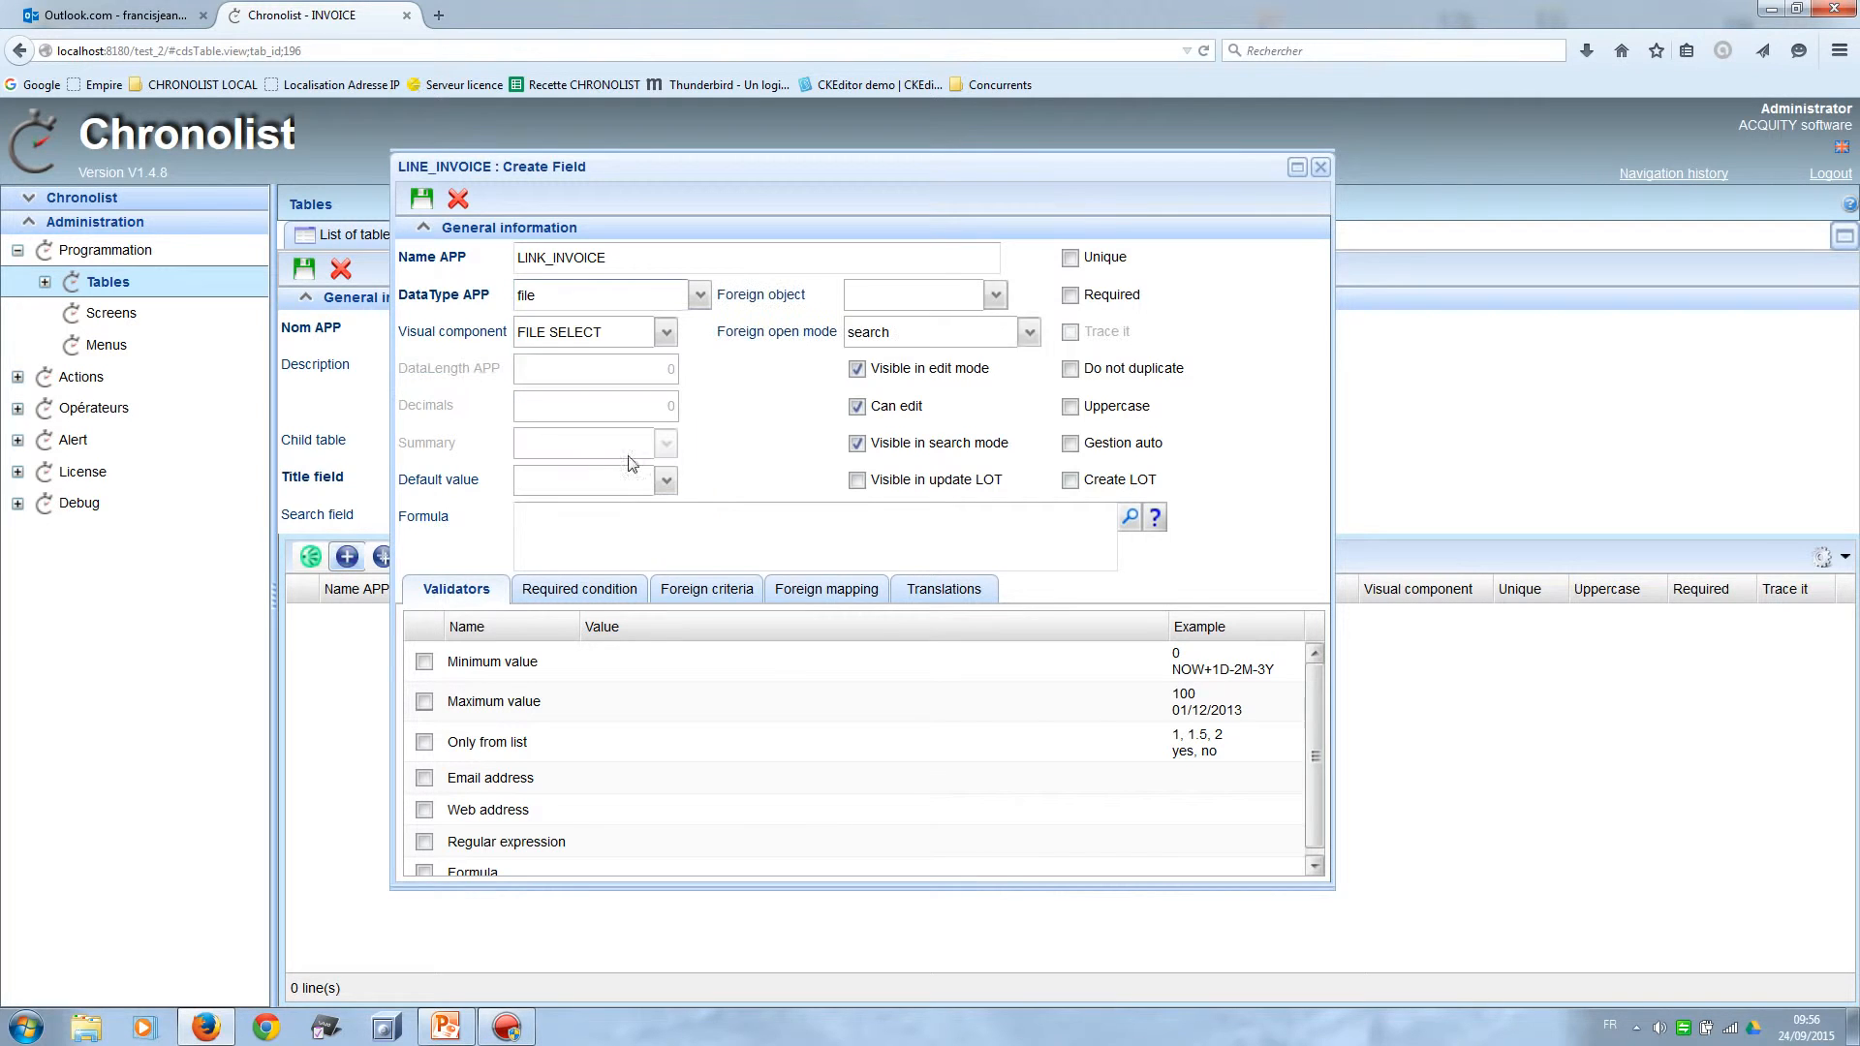
pyautogui.click(995, 298)
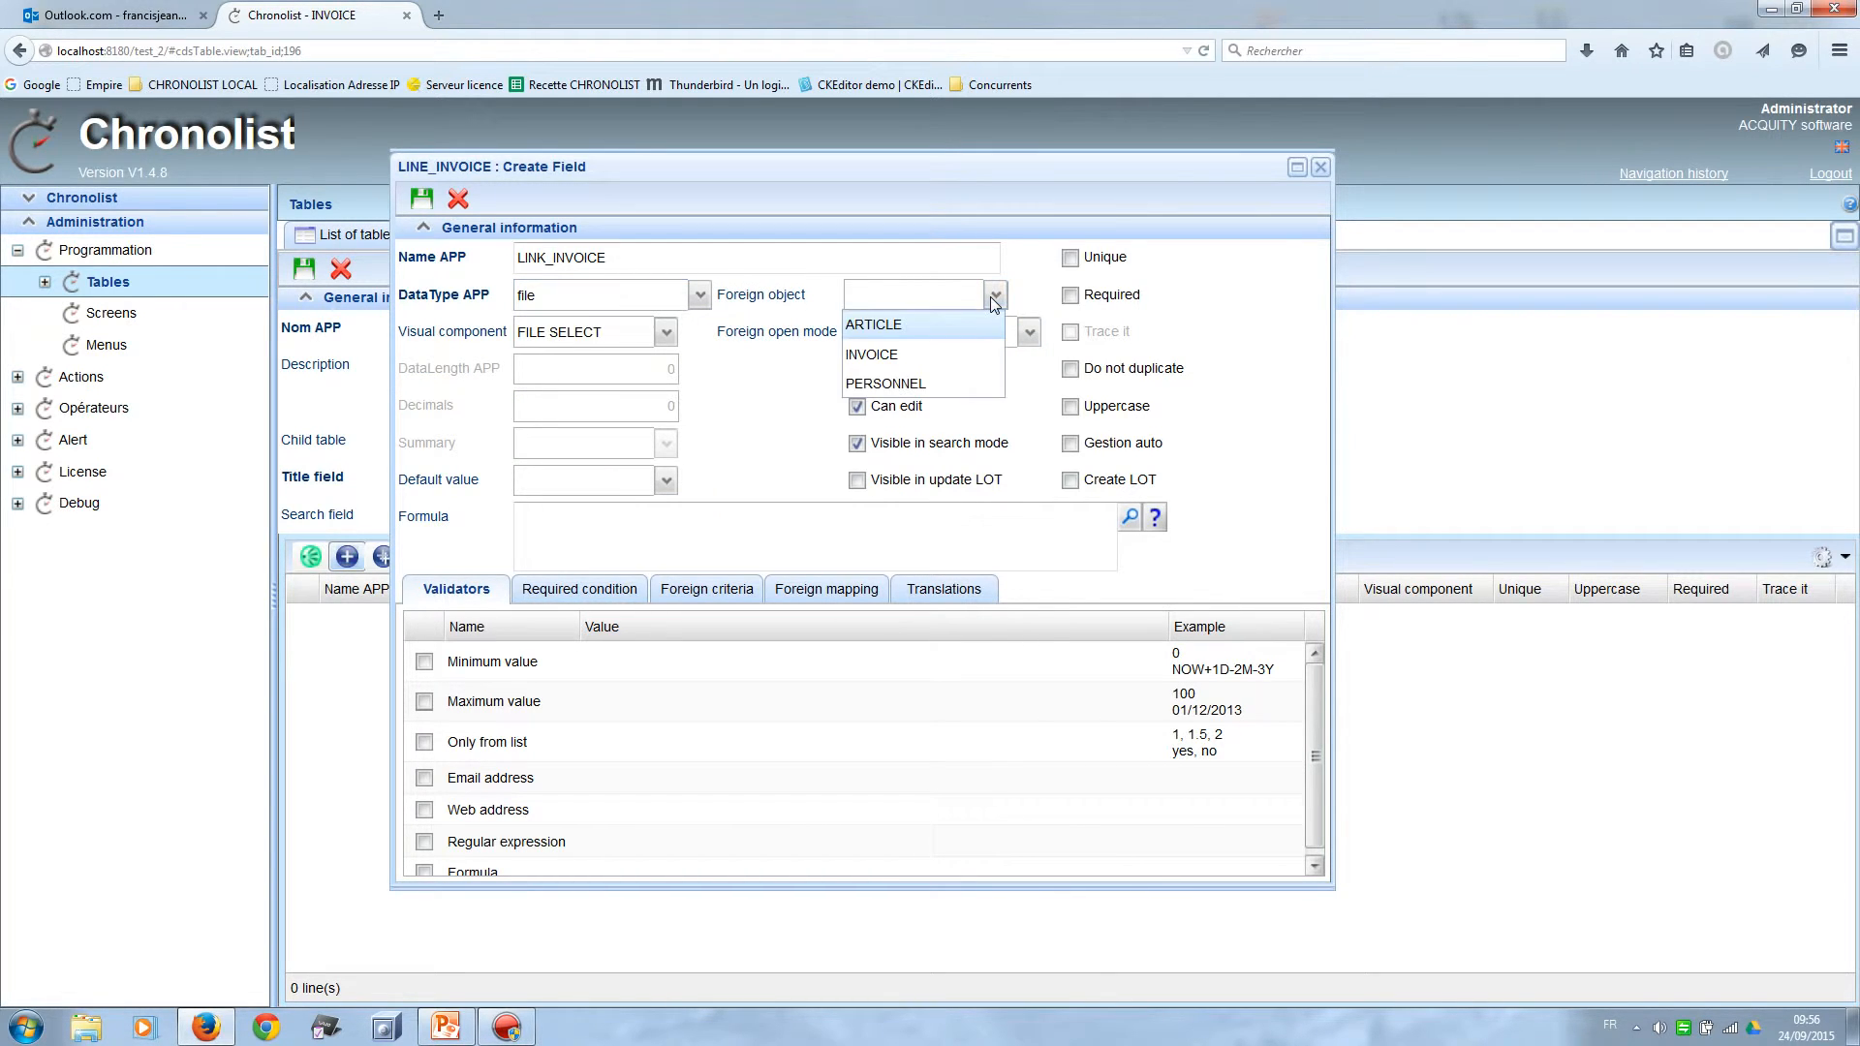
pyautogui.click(944, 365)
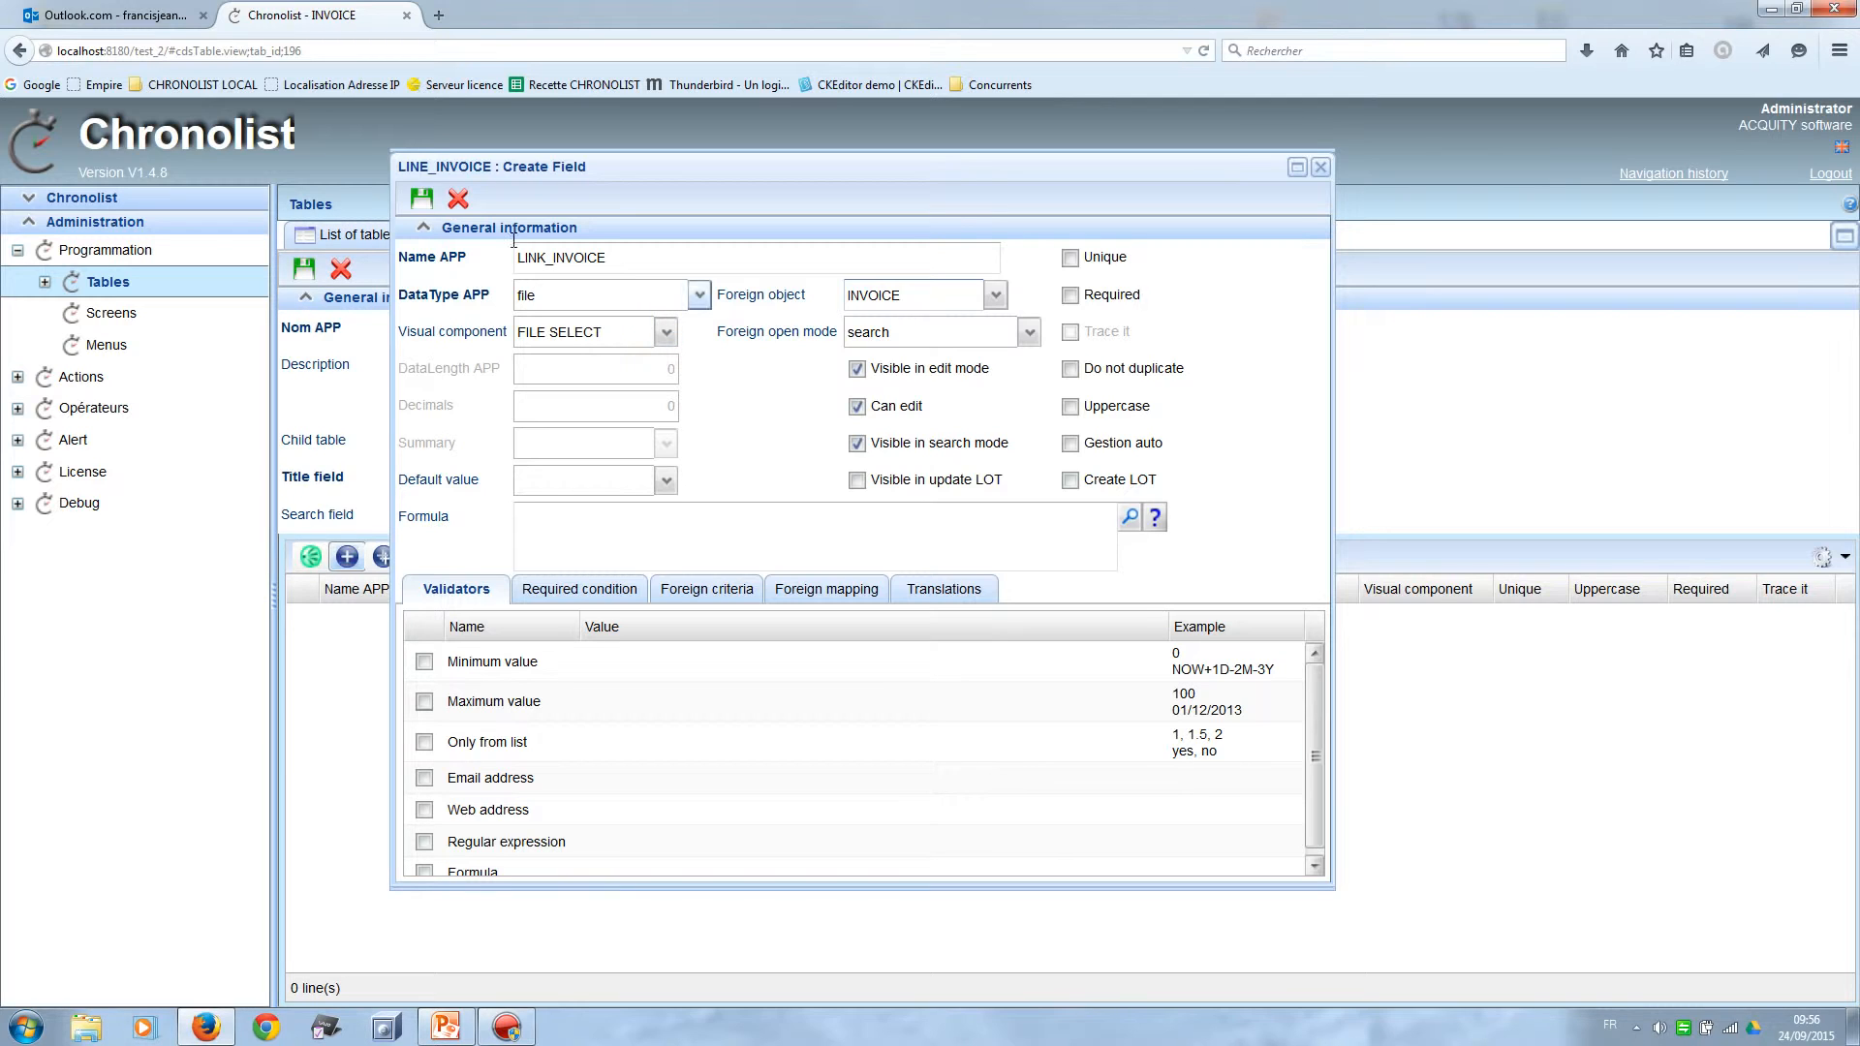
pyautogui.click(422, 199)
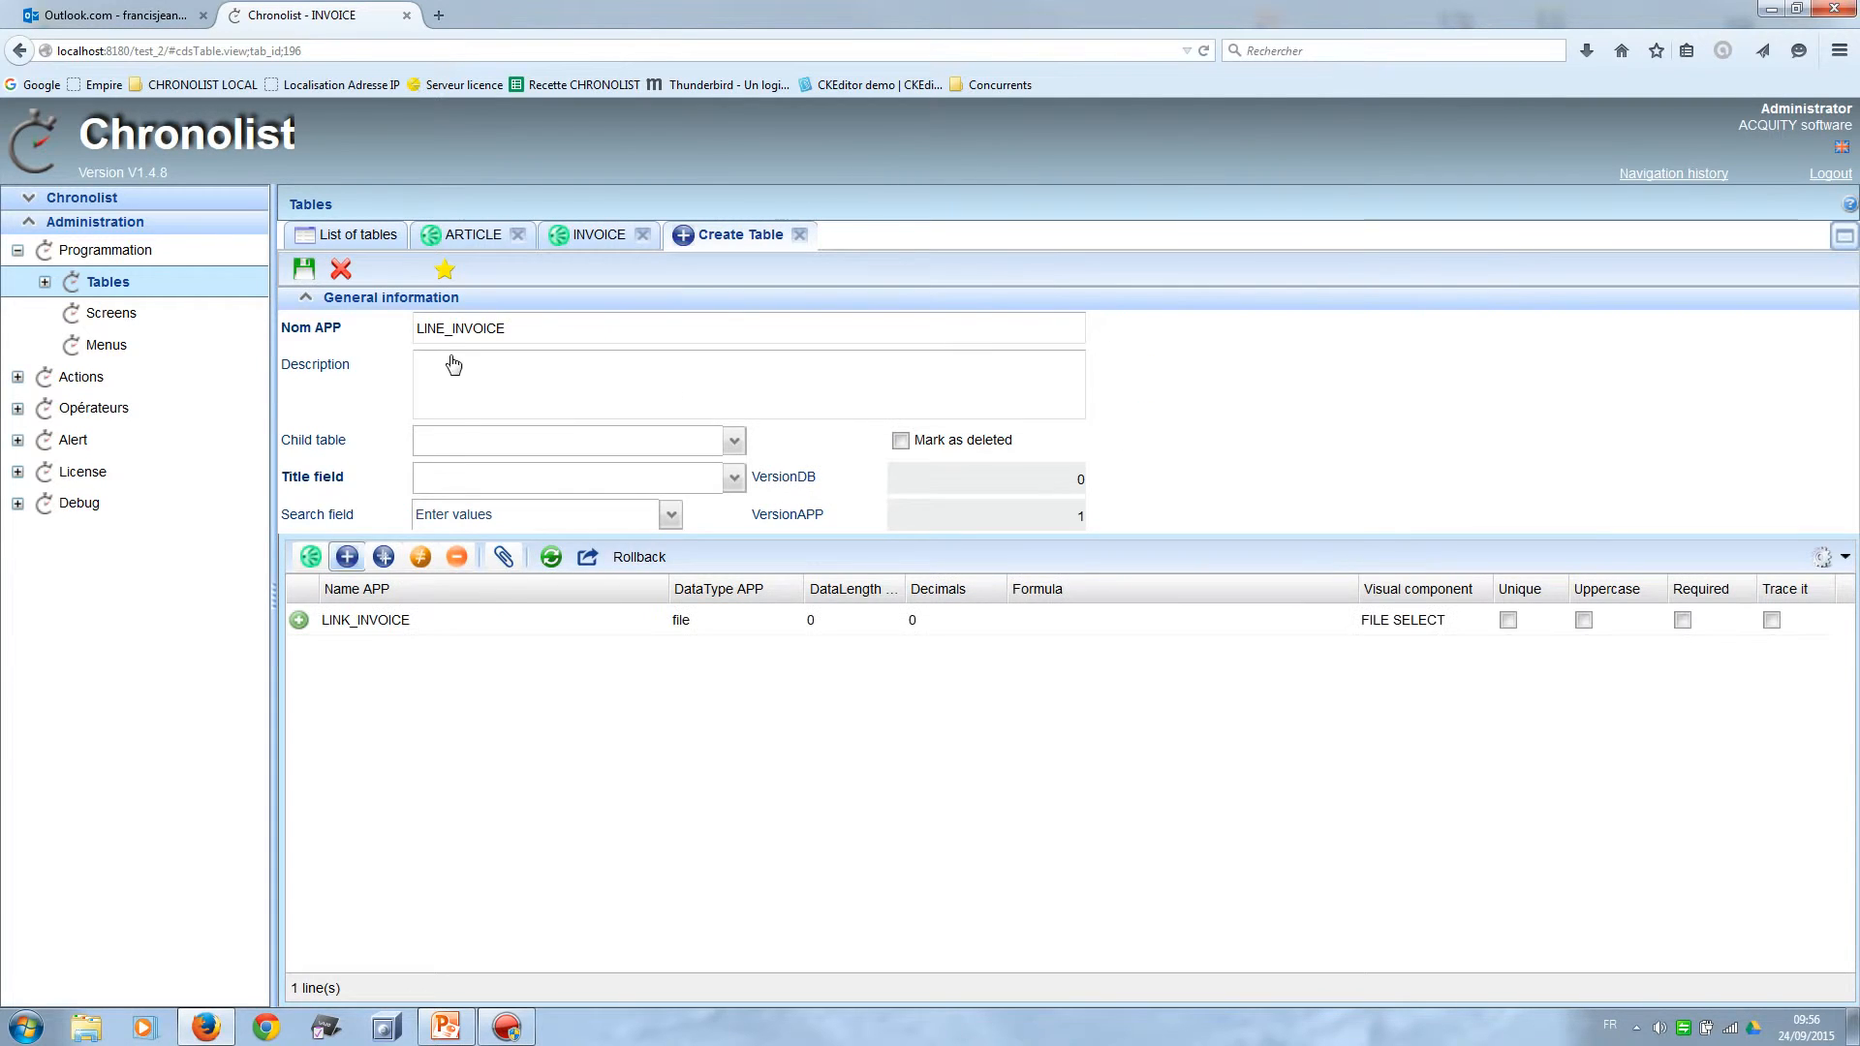
# Add a non-editable string field named NUM_INVOICE with length 10 and the formula ${P:LINK_INVOICE.NUM_INVOICE} to the LINE_INVOICE table.
pyautogui.click(347, 558)
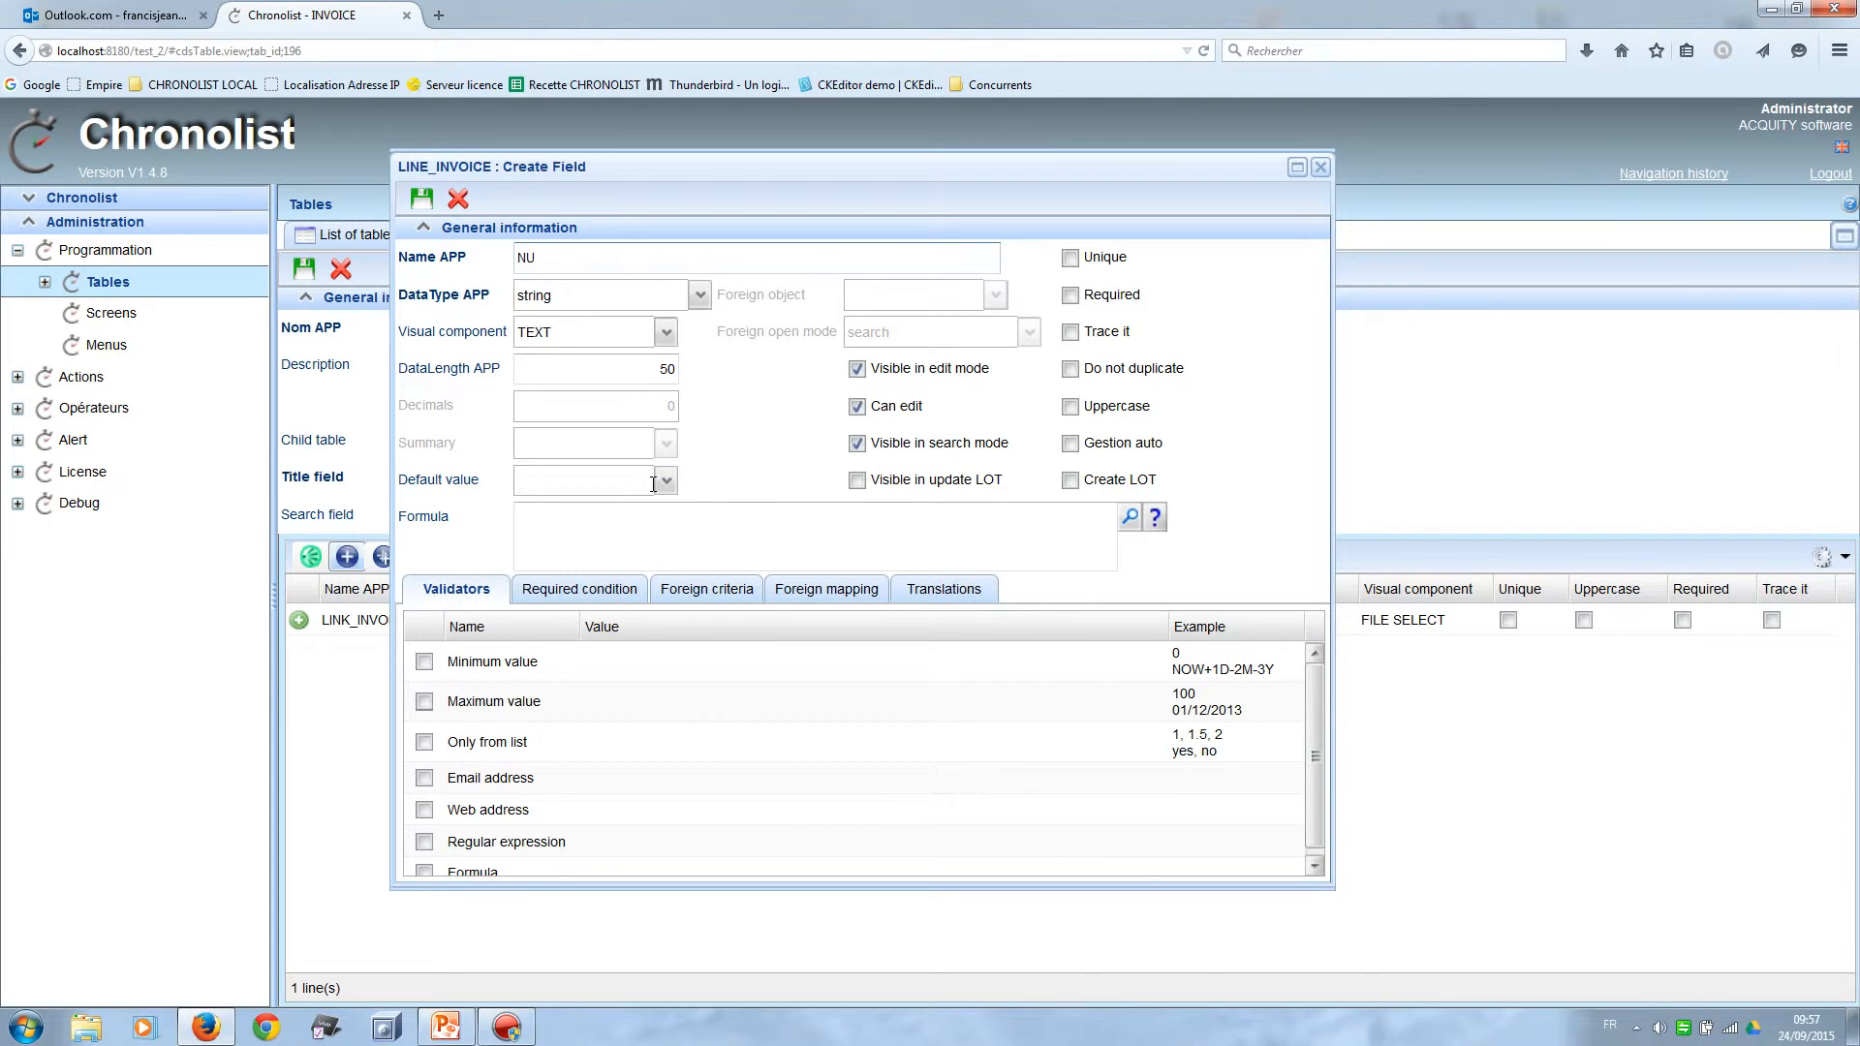
pyautogui.write('NUM_INVOICE')
pyautogui.moveTo(660, 367); pyautogui.dragTo(756, 367)
pyautogui.write('1')
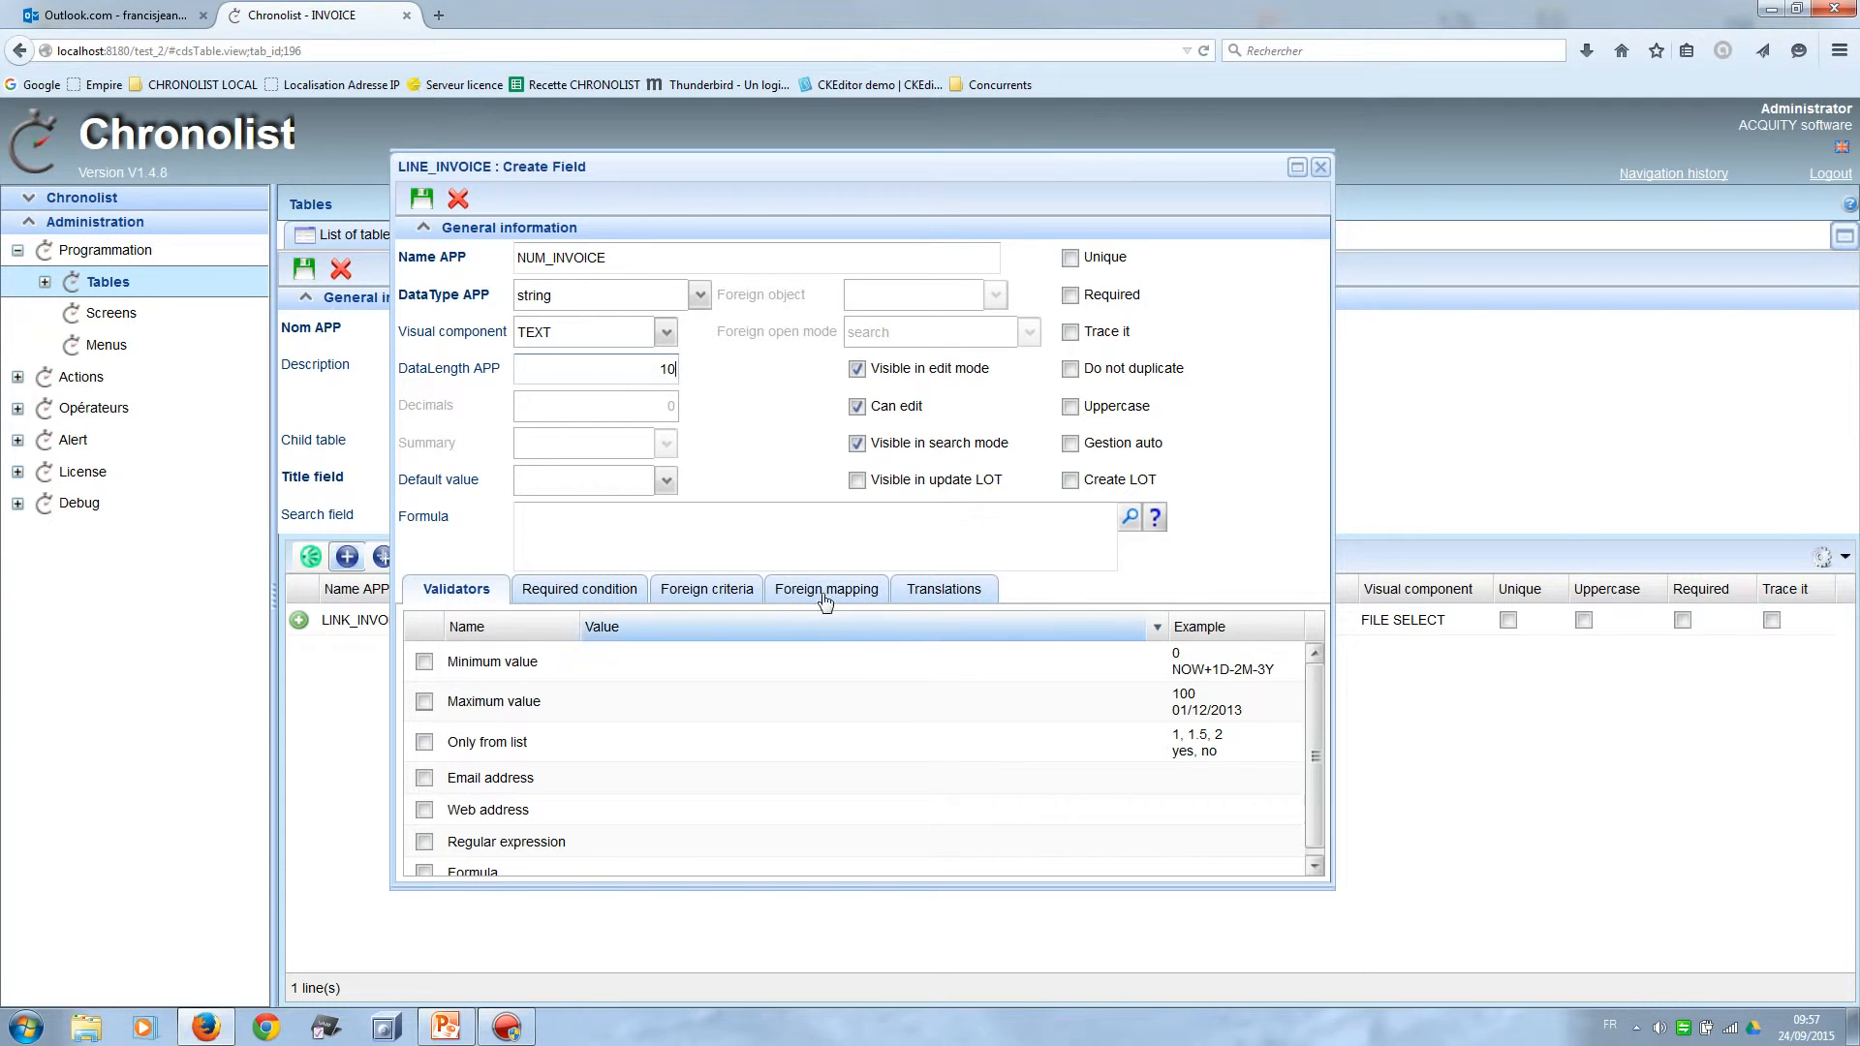
pyautogui.click(1131, 519)
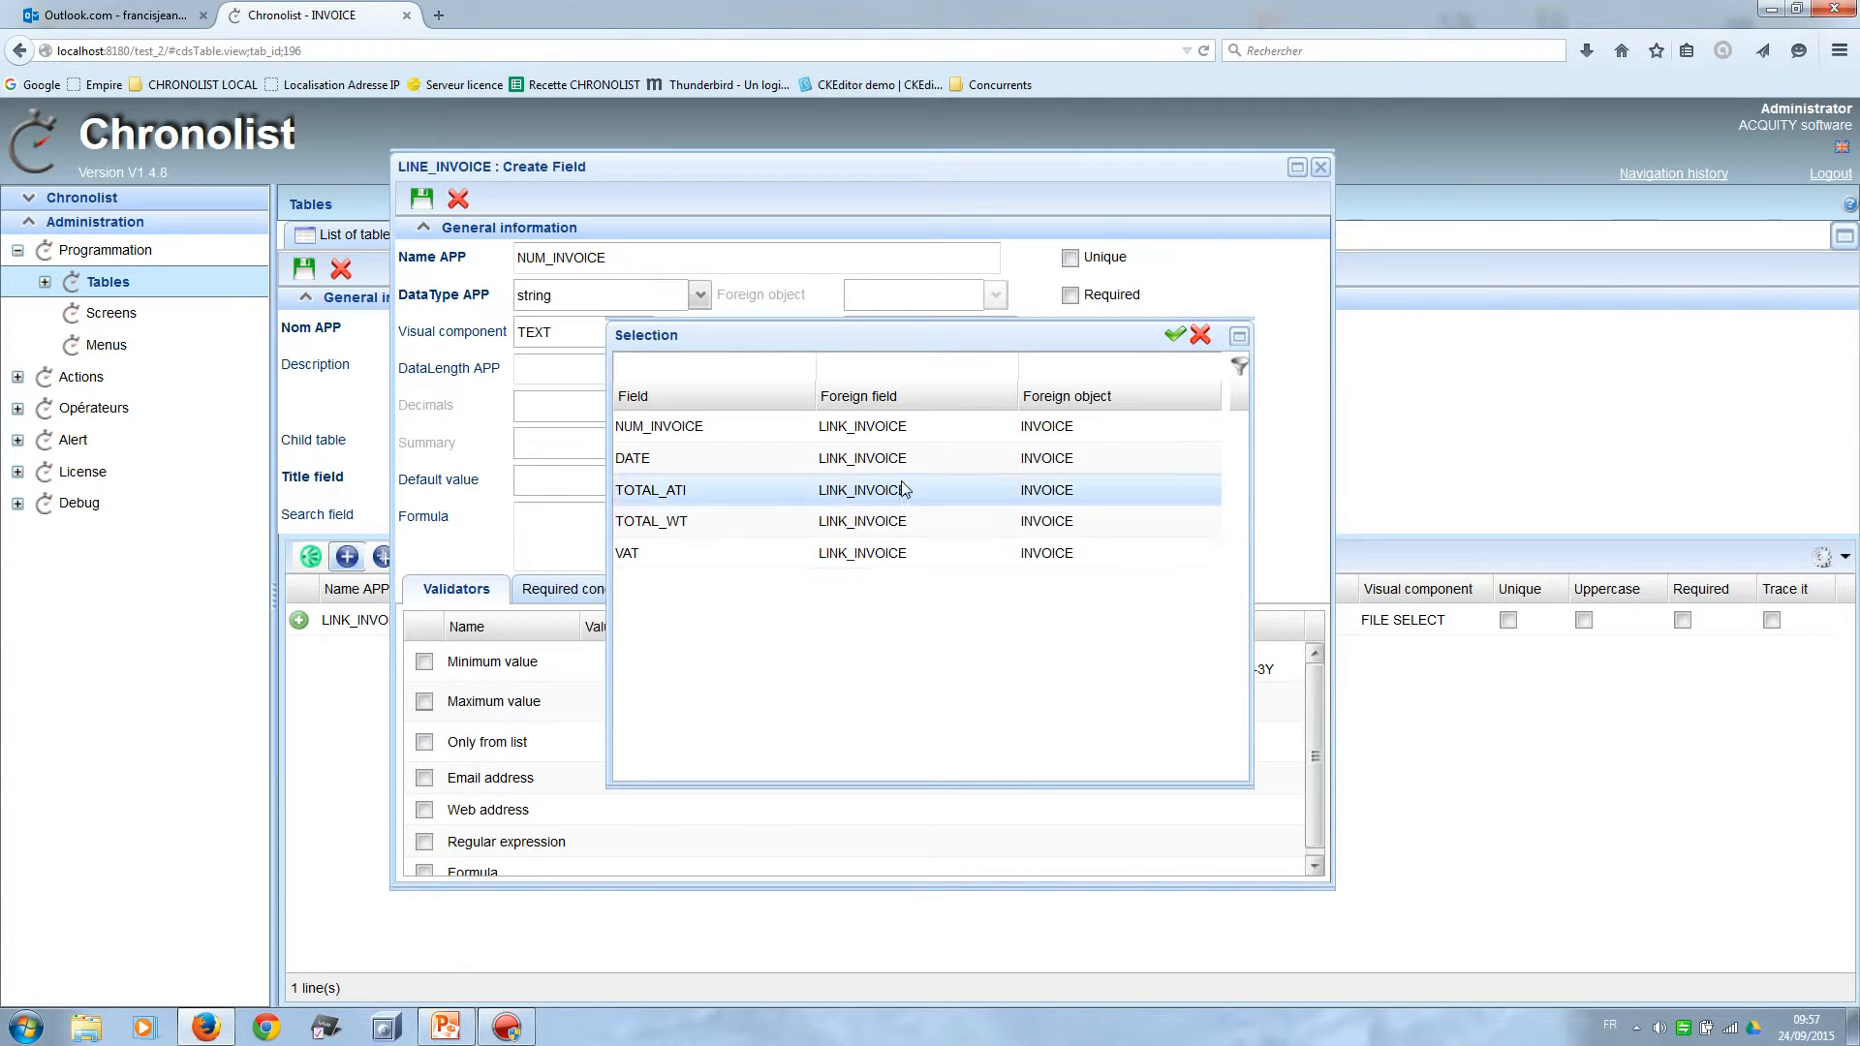
pyautogui.doubleClick(940, 427)
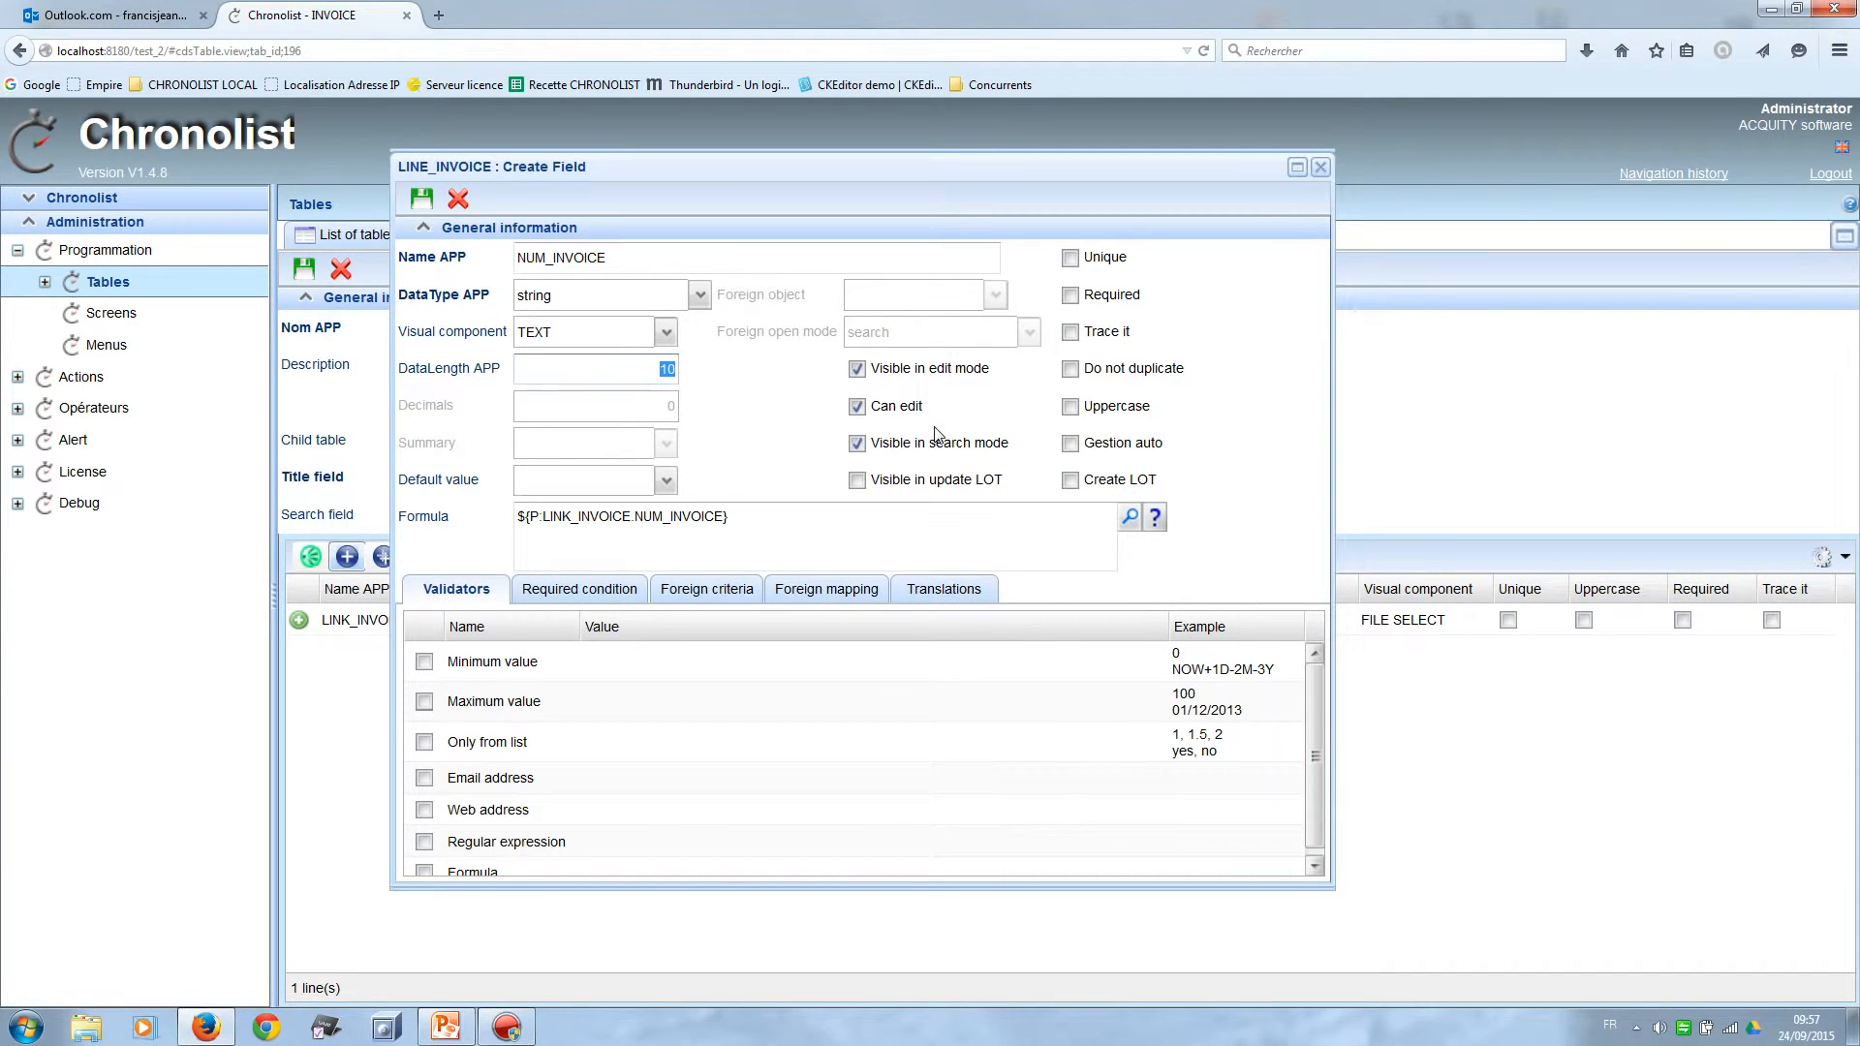
pyautogui.click(857, 407)
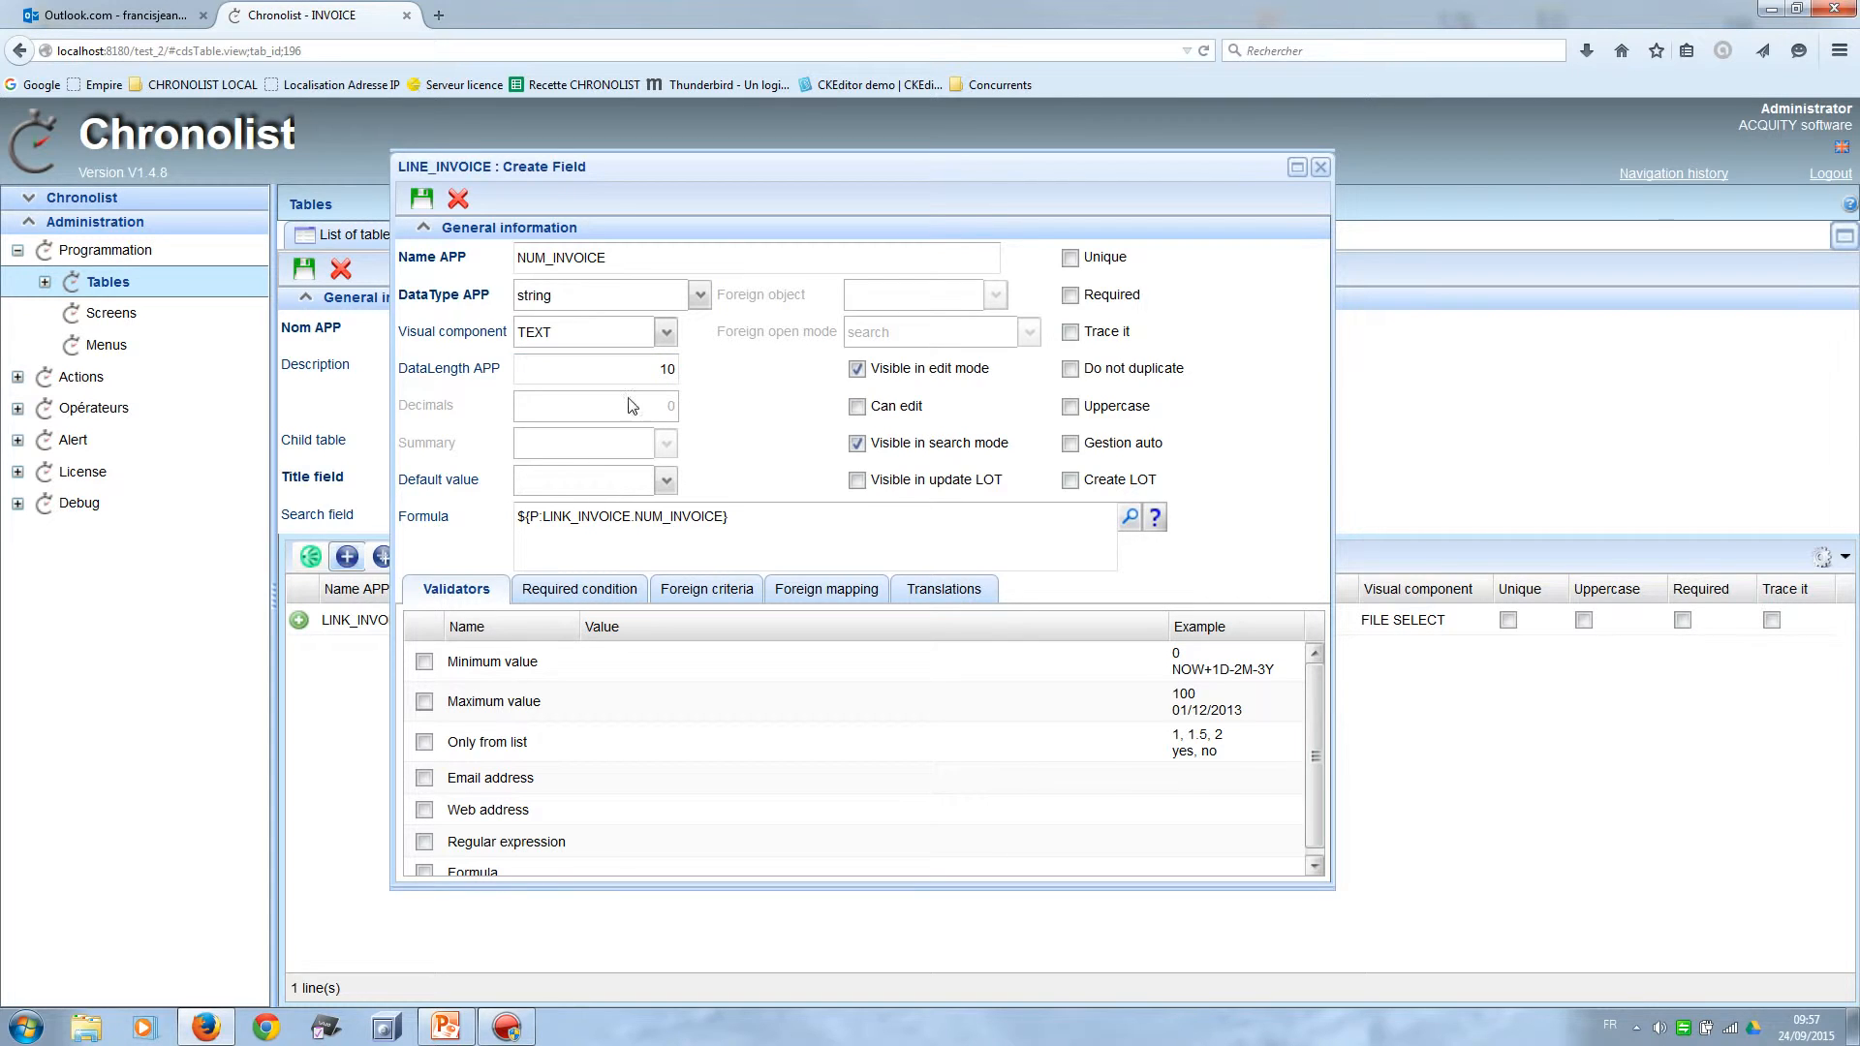
pyautogui.click(420, 201)
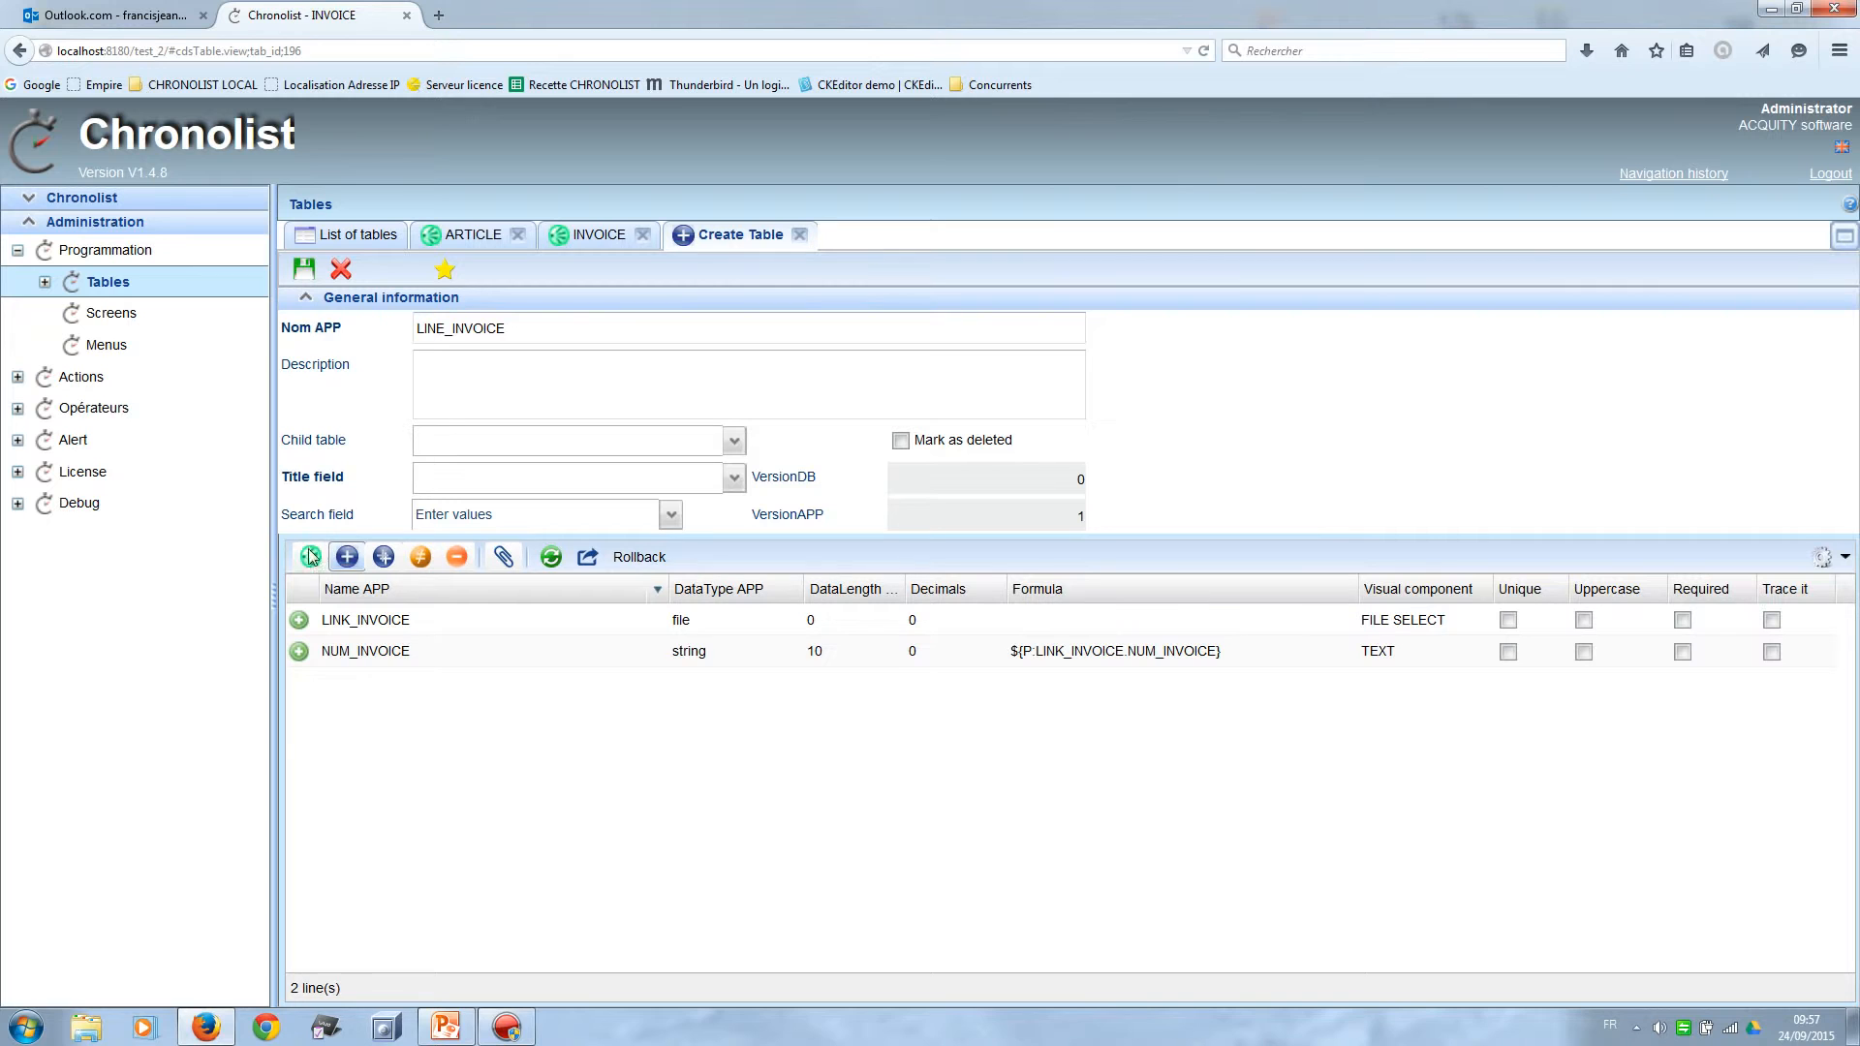
# Add a required file field named LINK_ARTICLE to the LINE_INVOICE table, with FILE COMBO as visual component and ARTICLE as foreign object.
pyautogui.click(347, 558)
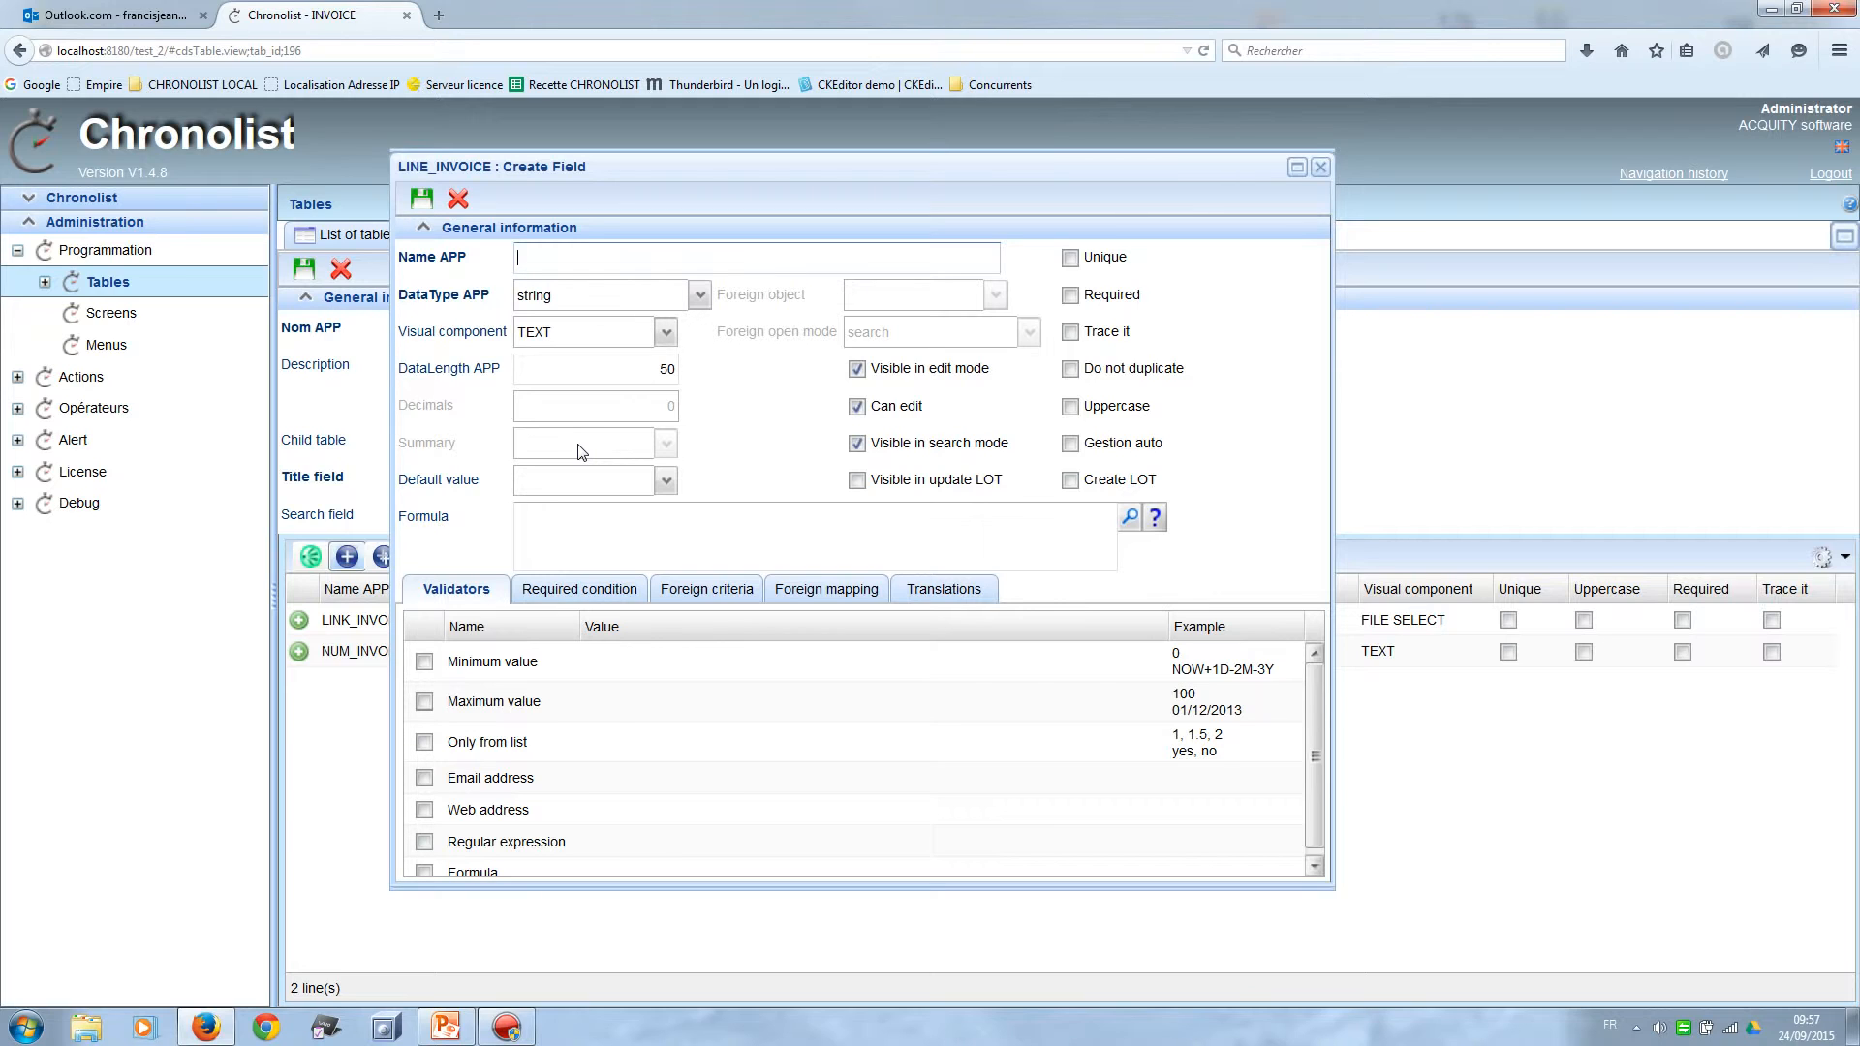
pyautogui.write('NK_ARTICLE')
pyautogui.click(697, 295)
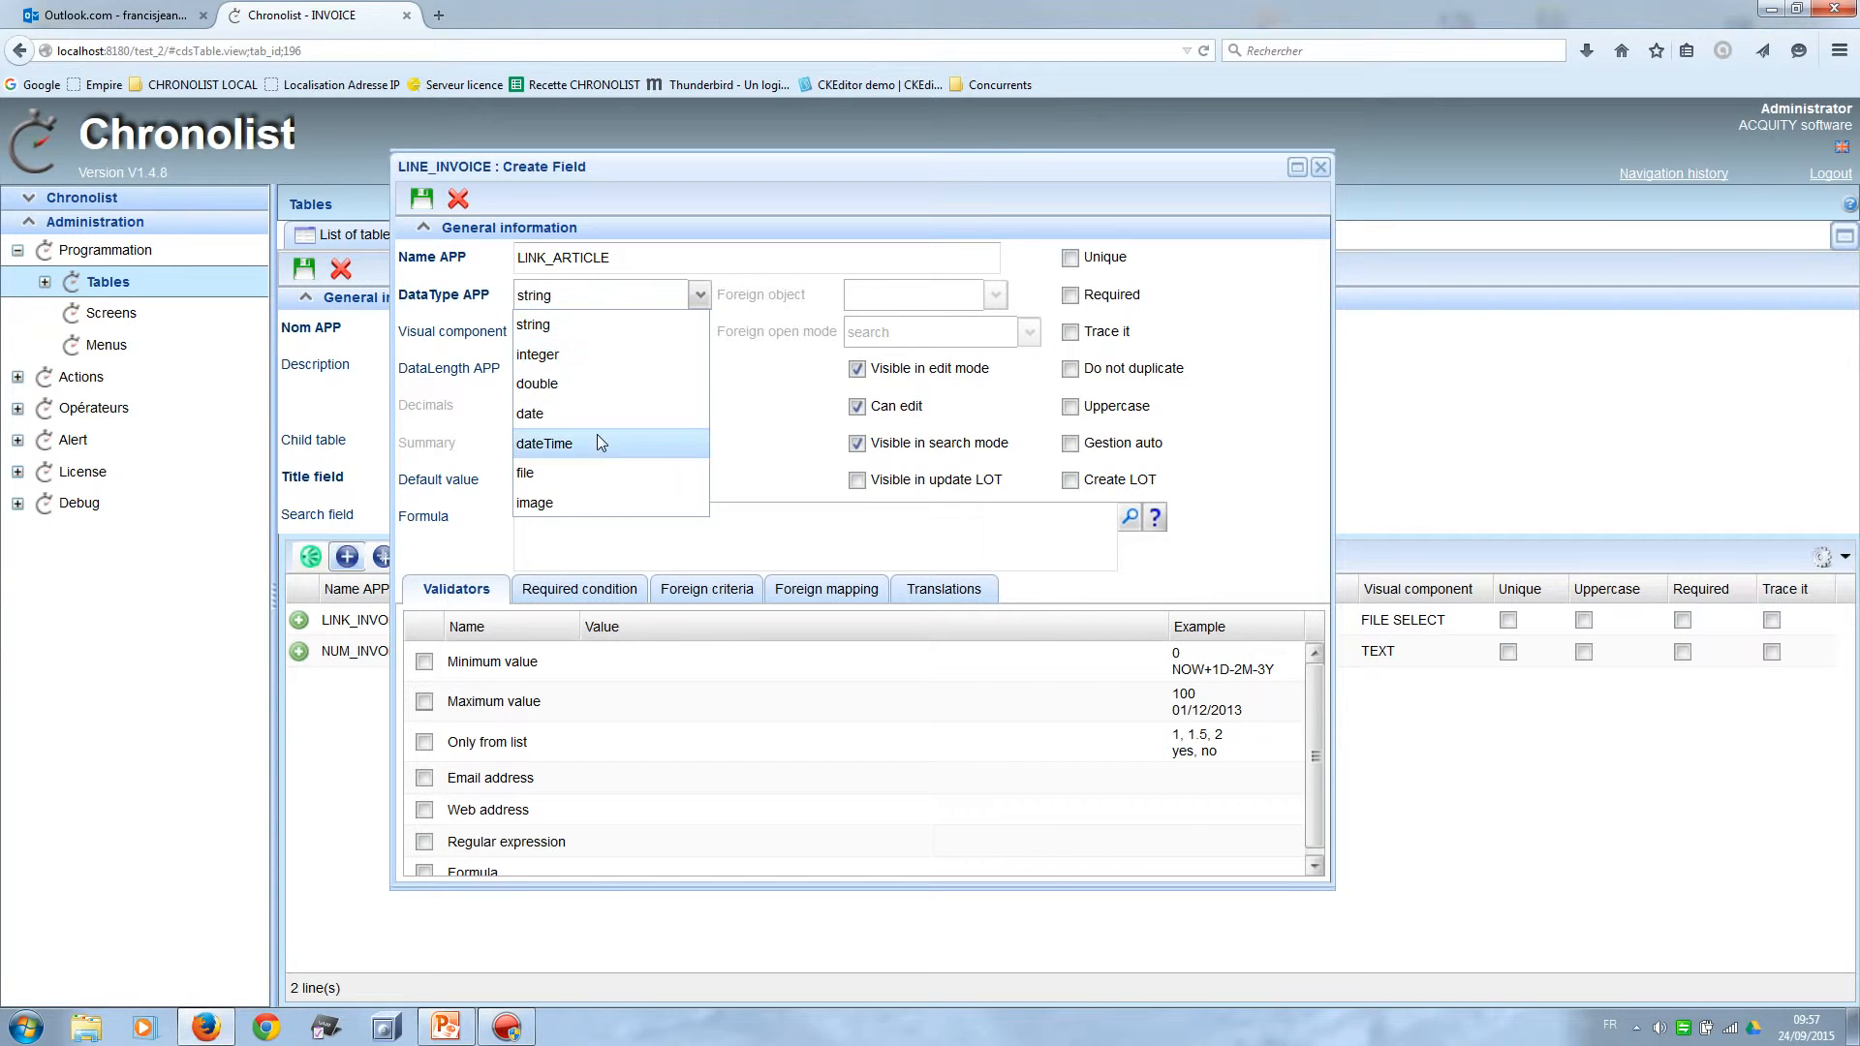
pyautogui.click(594, 476)
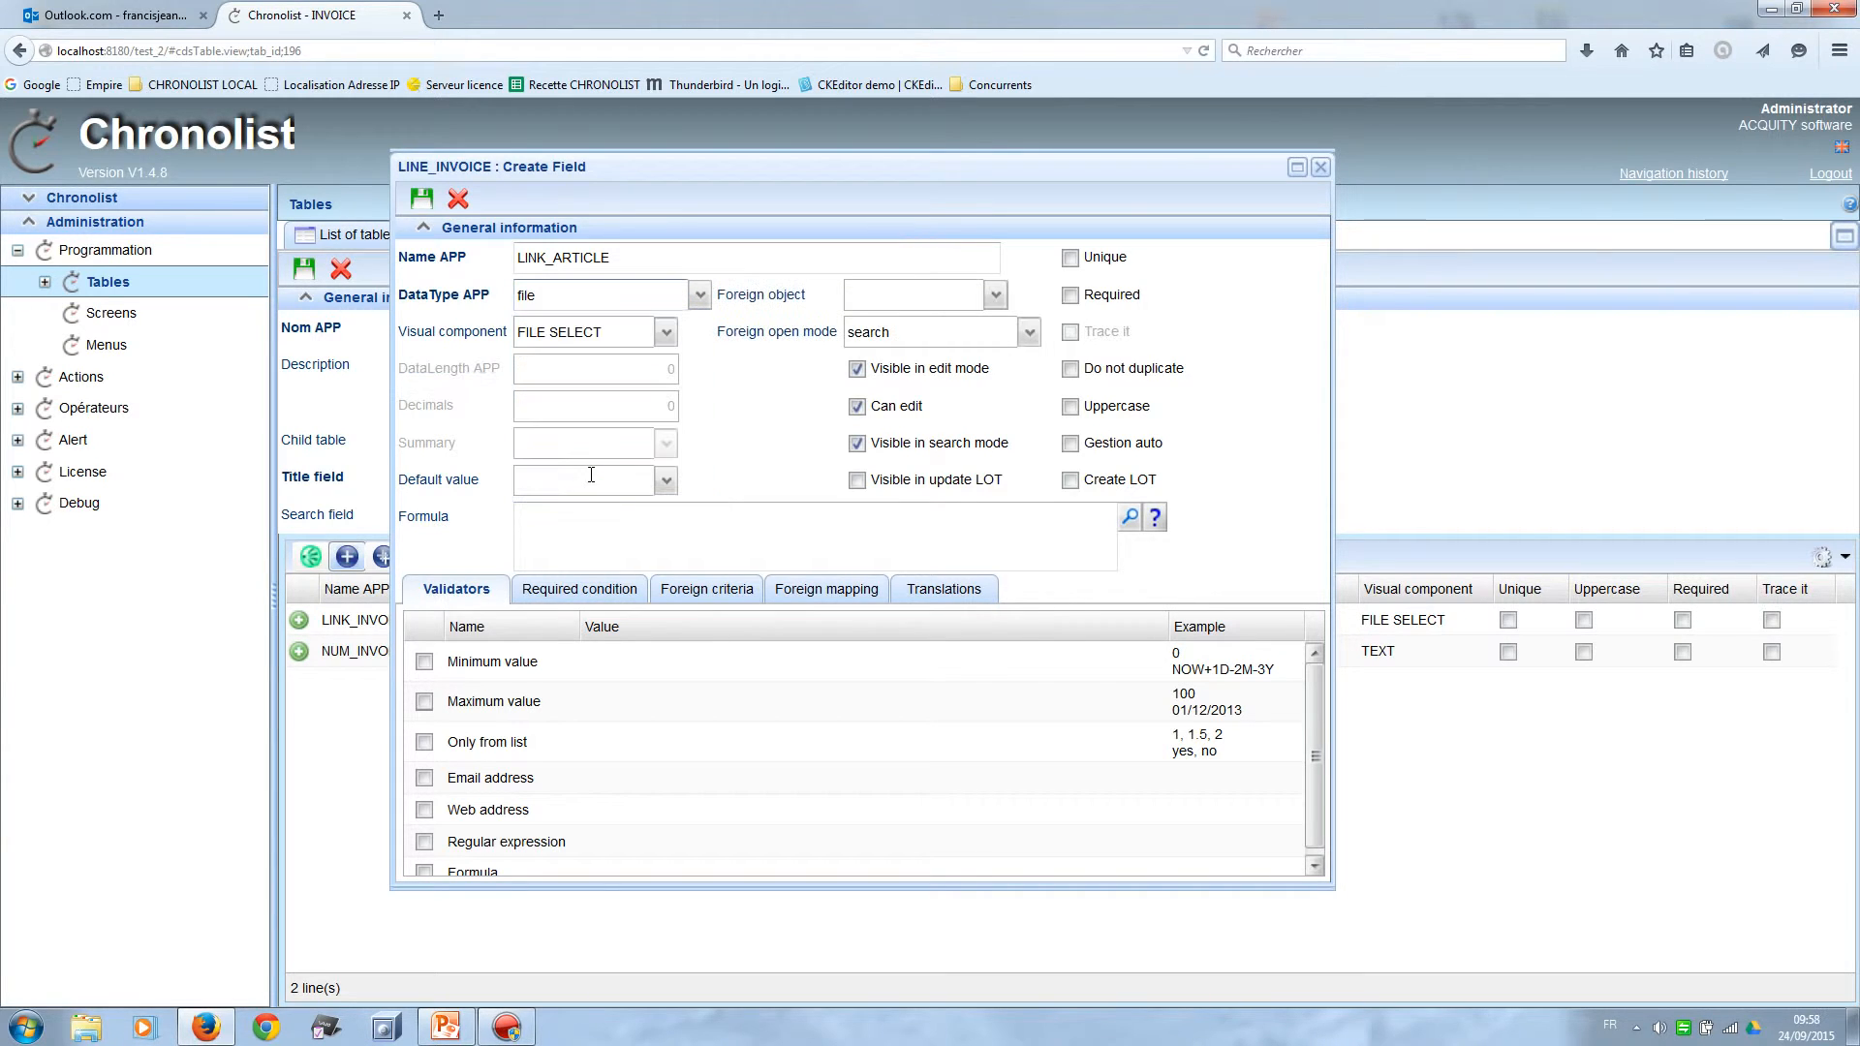
pyautogui.click(667, 334)
pyautogui.click(639, 391)
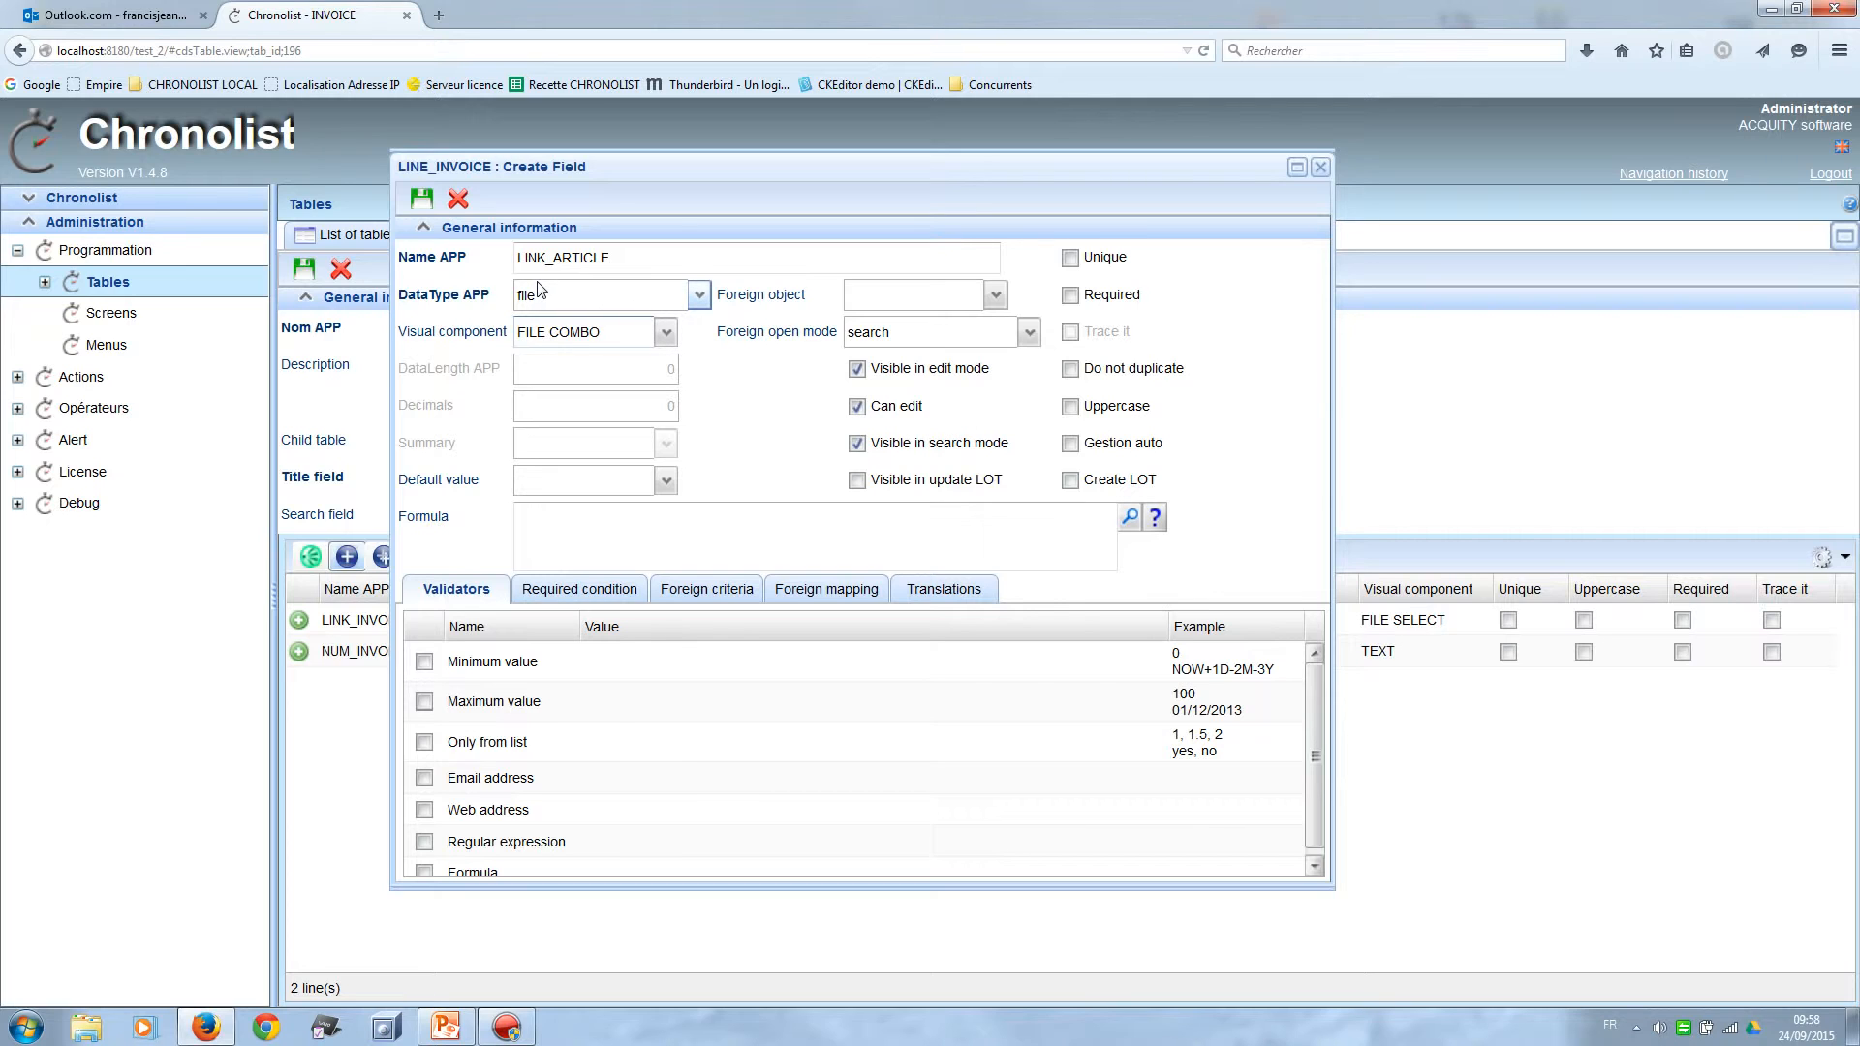
pyautogui.click(1072, 296)
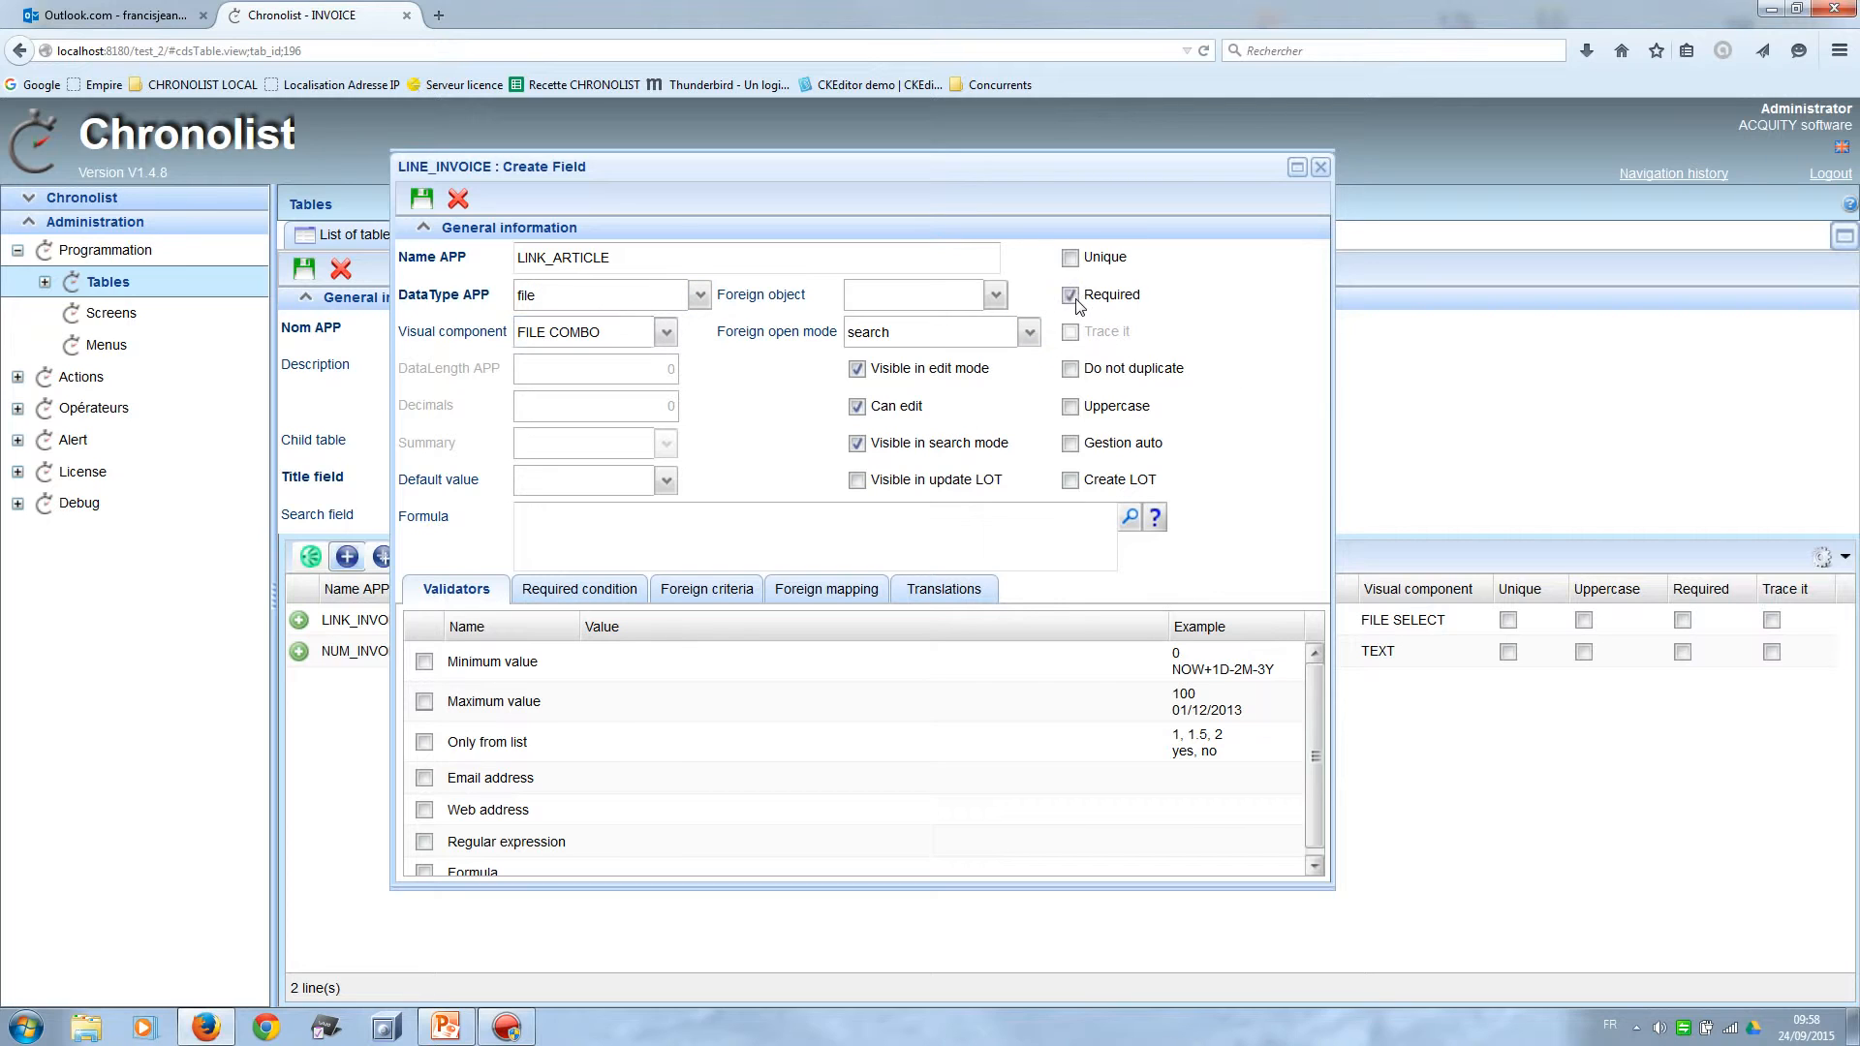
pyautogui.click(421, 206)
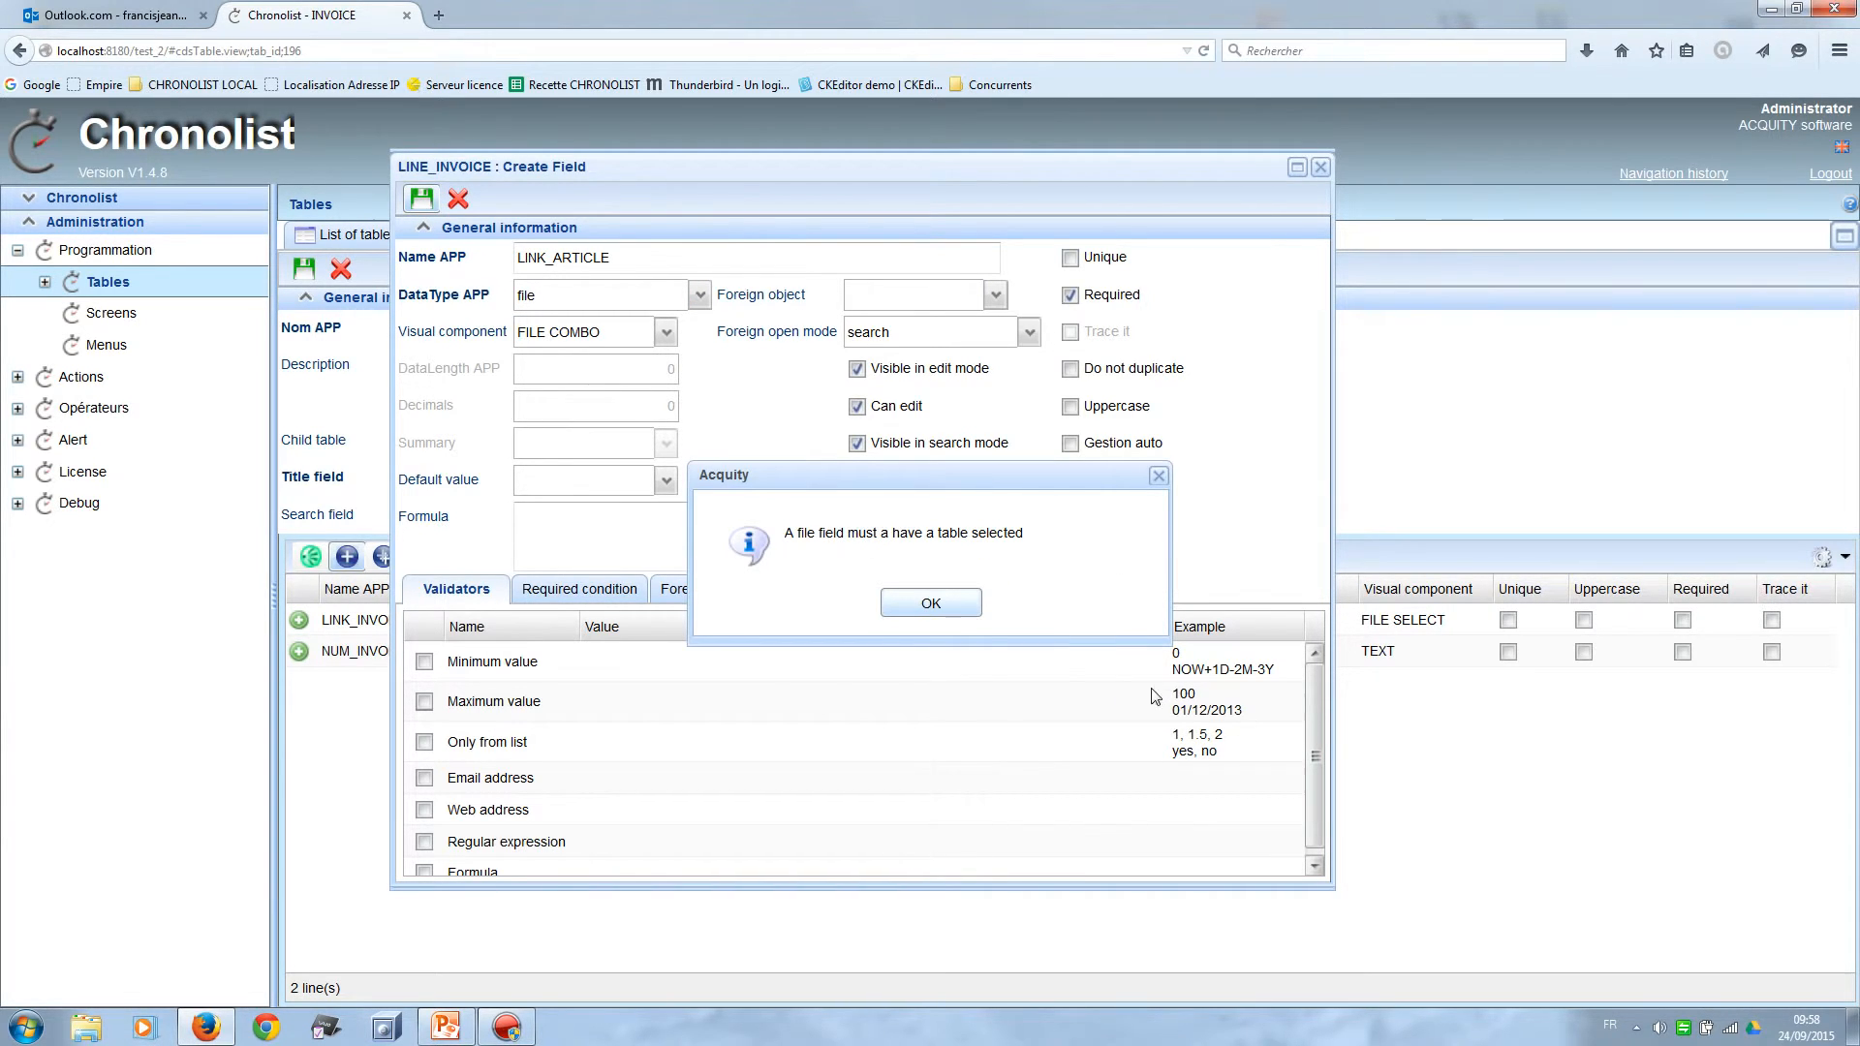
pyautogui.click(936, 607)
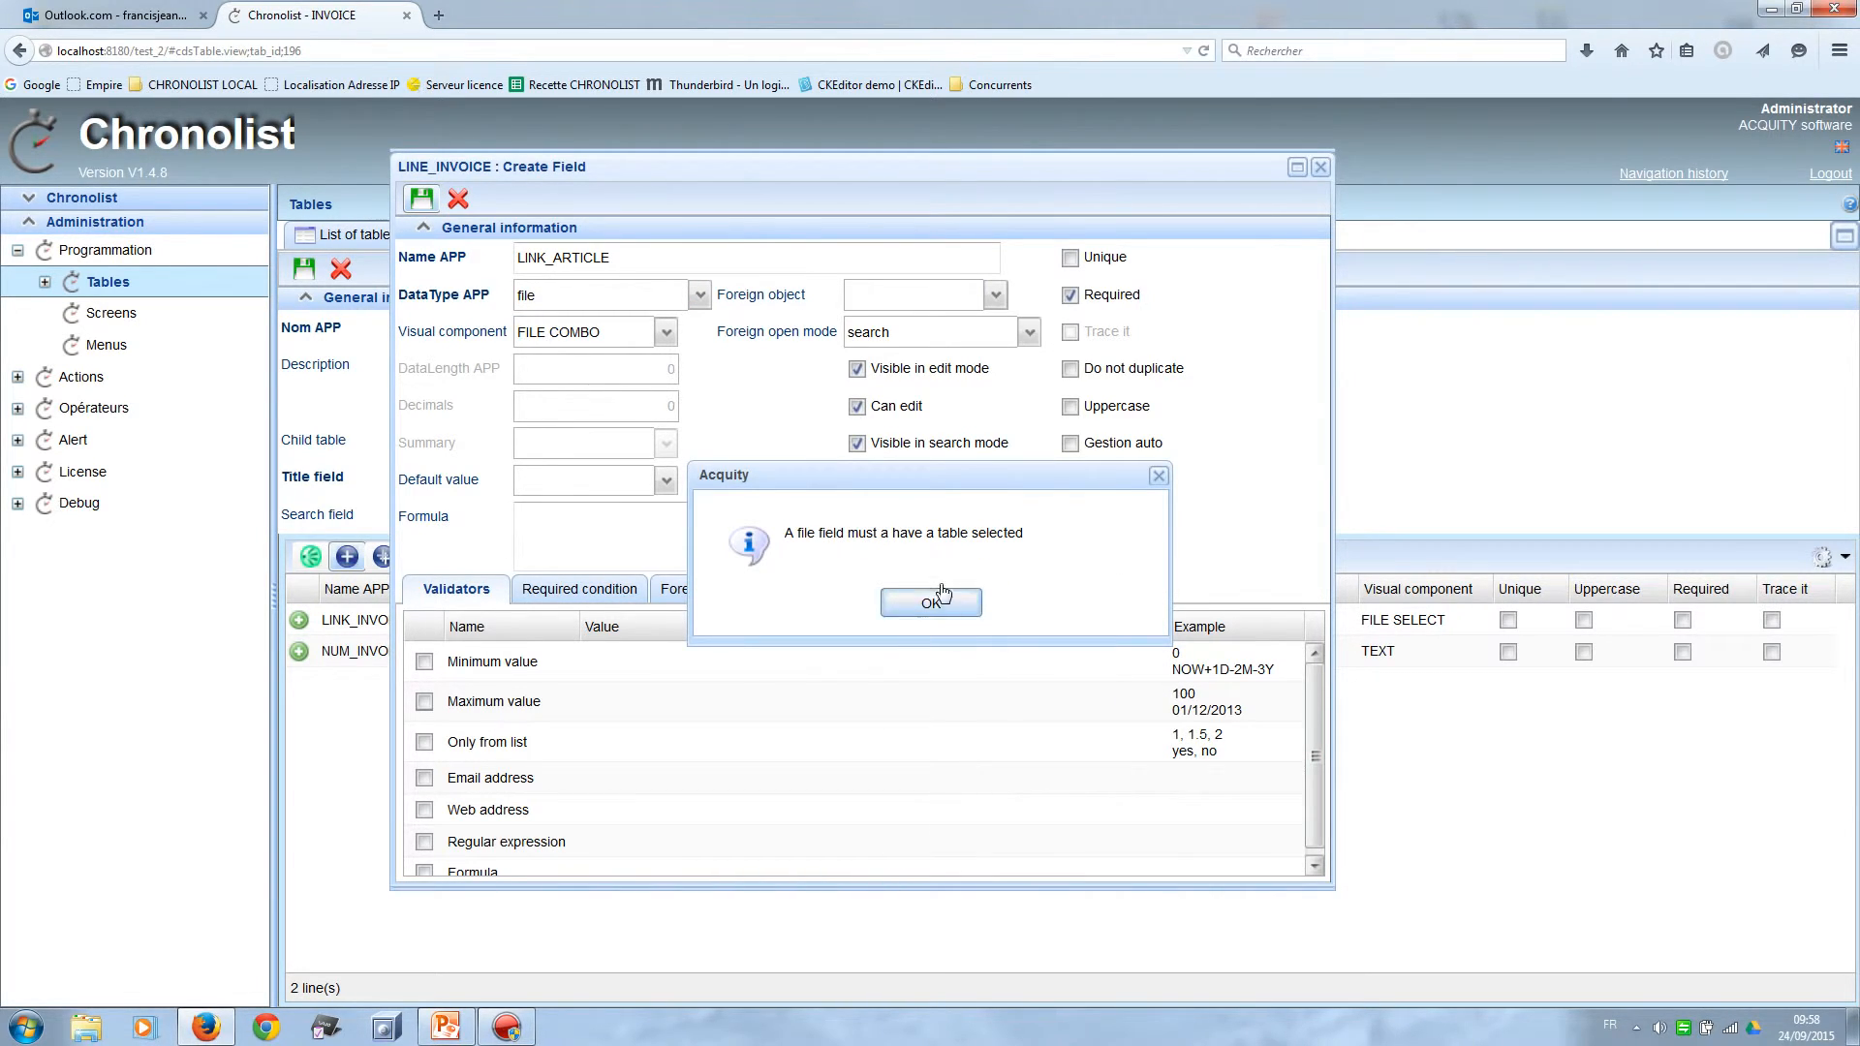
pyautogui.click(997, 297)
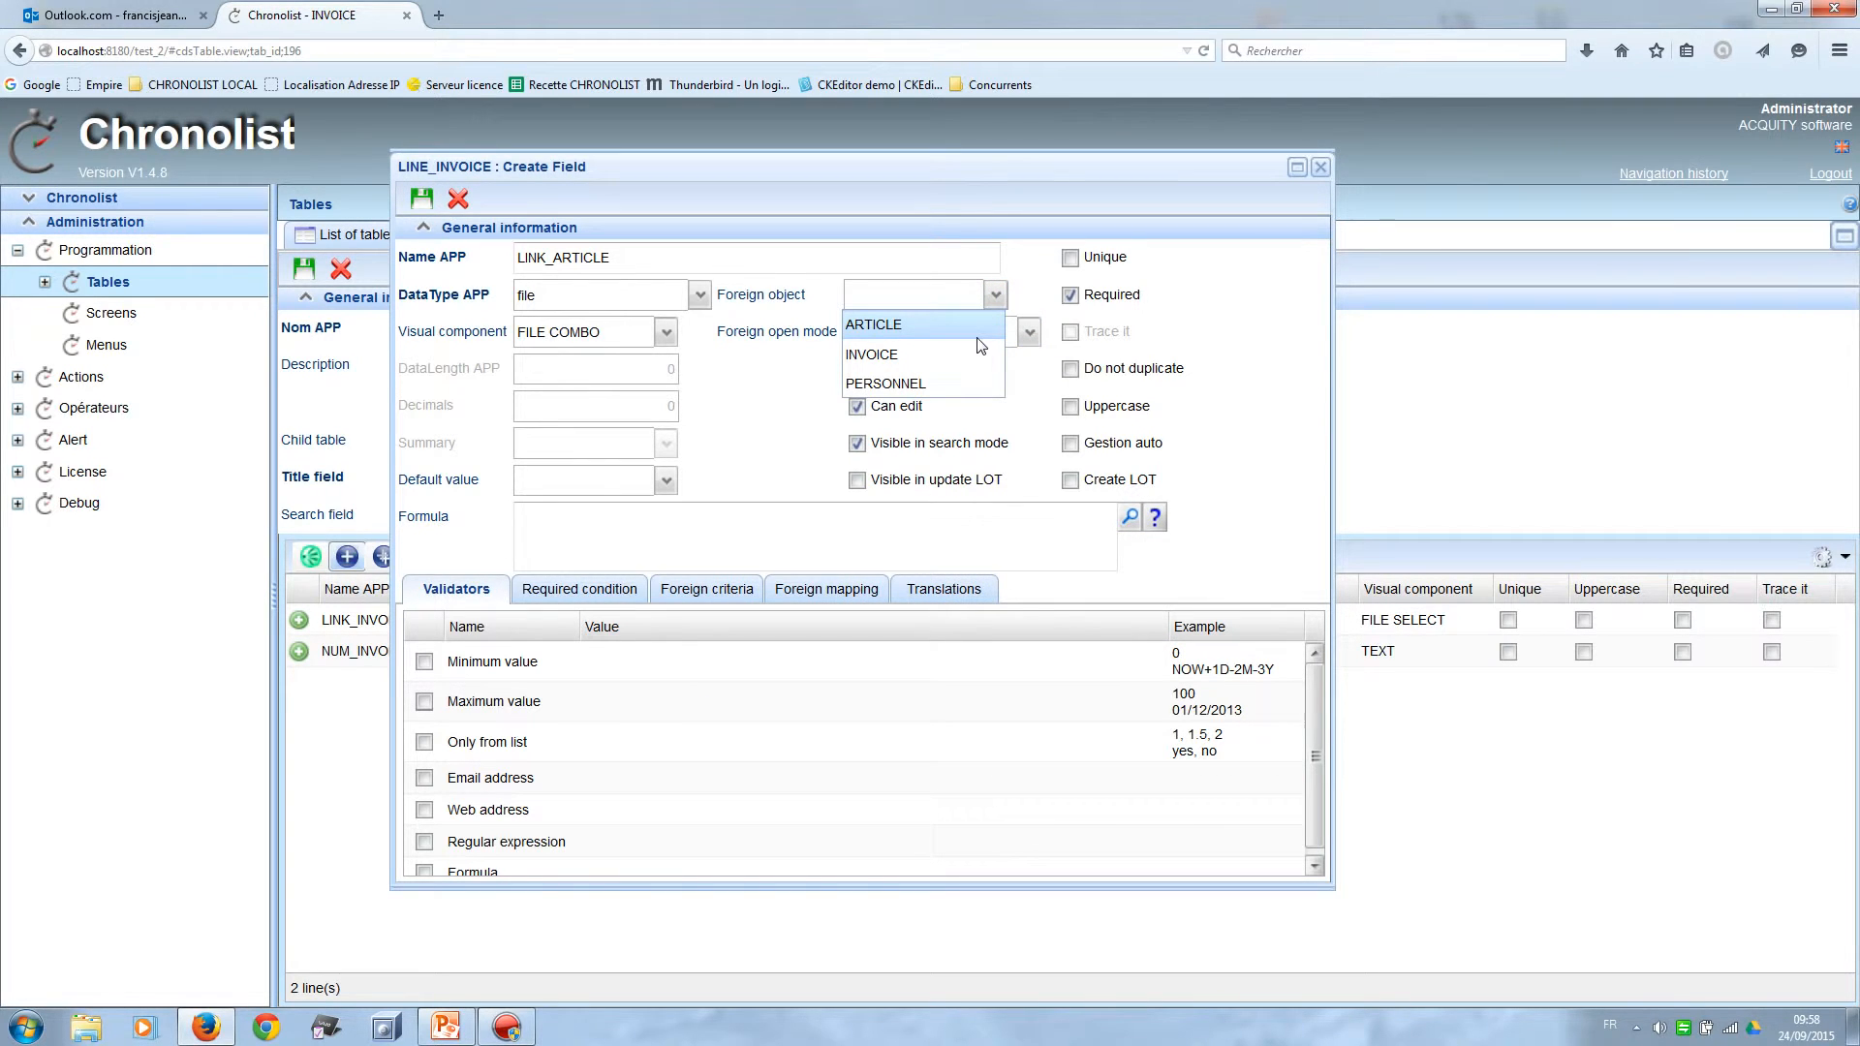
pyautogui.click(965, 323)
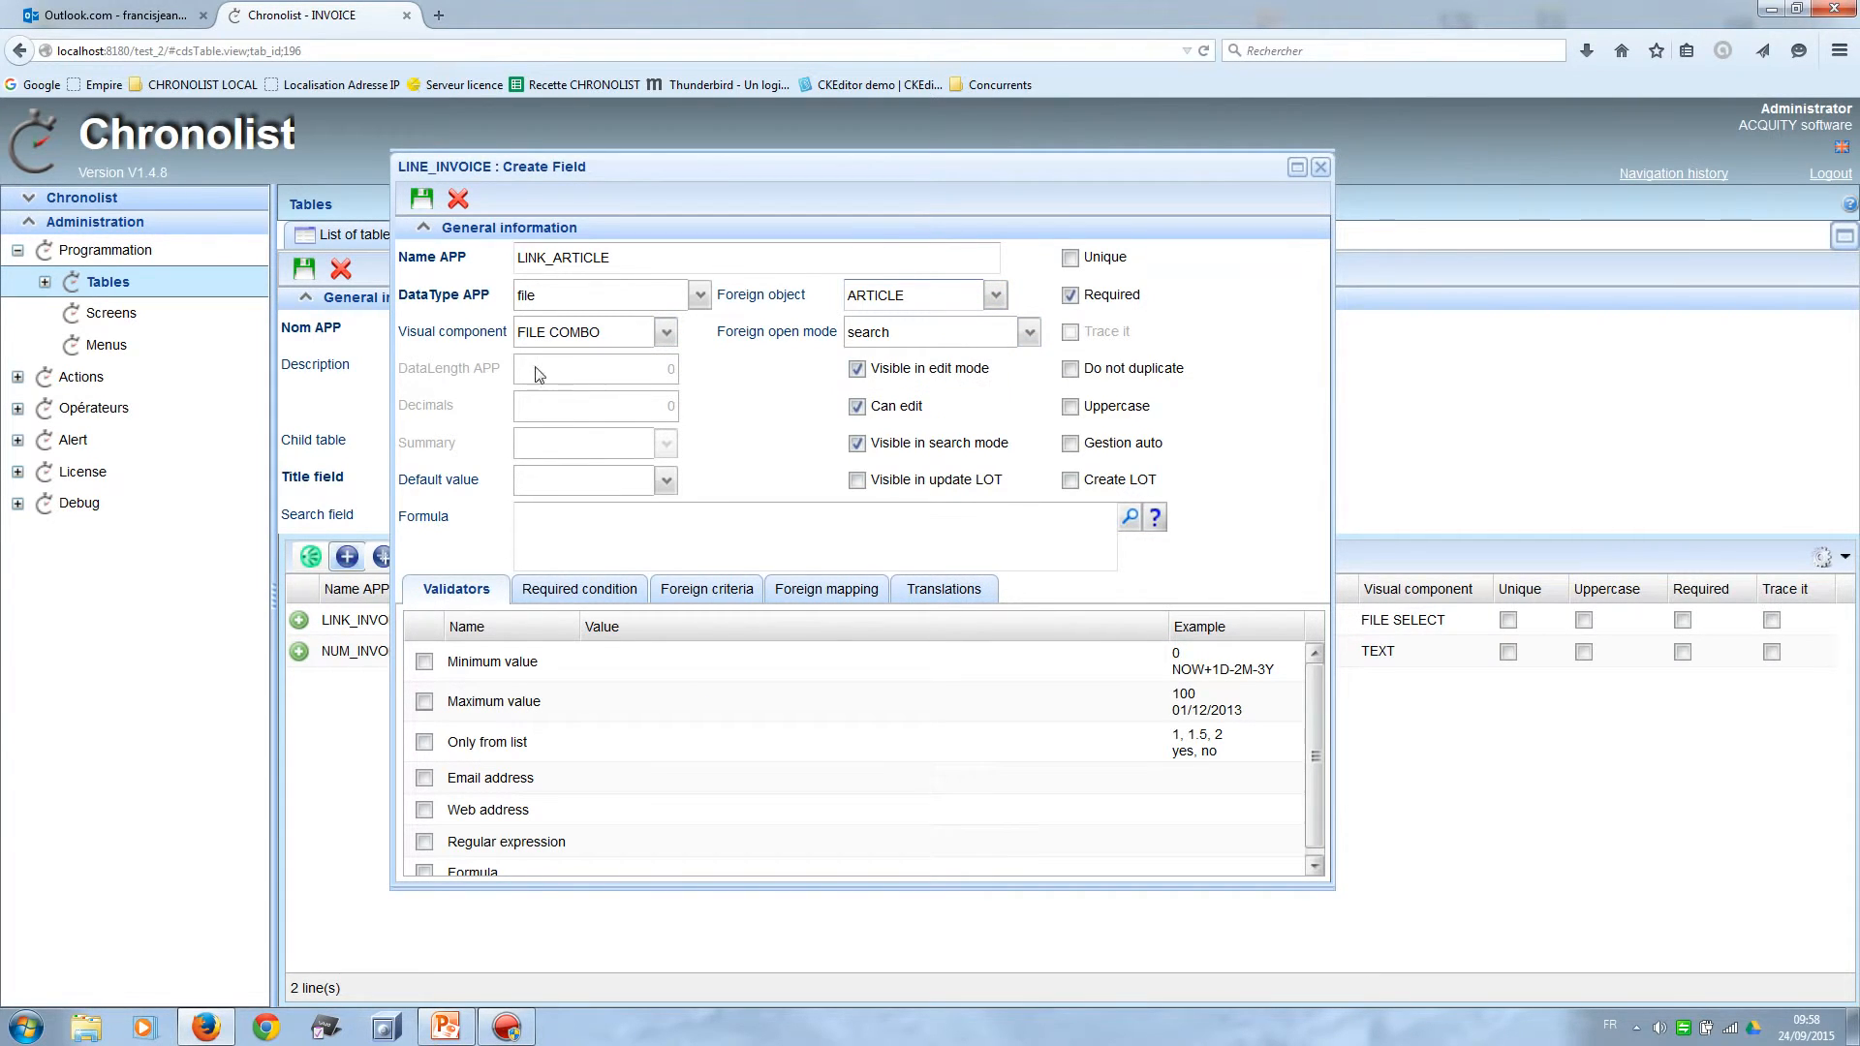
pyautogui.click(416, 203)
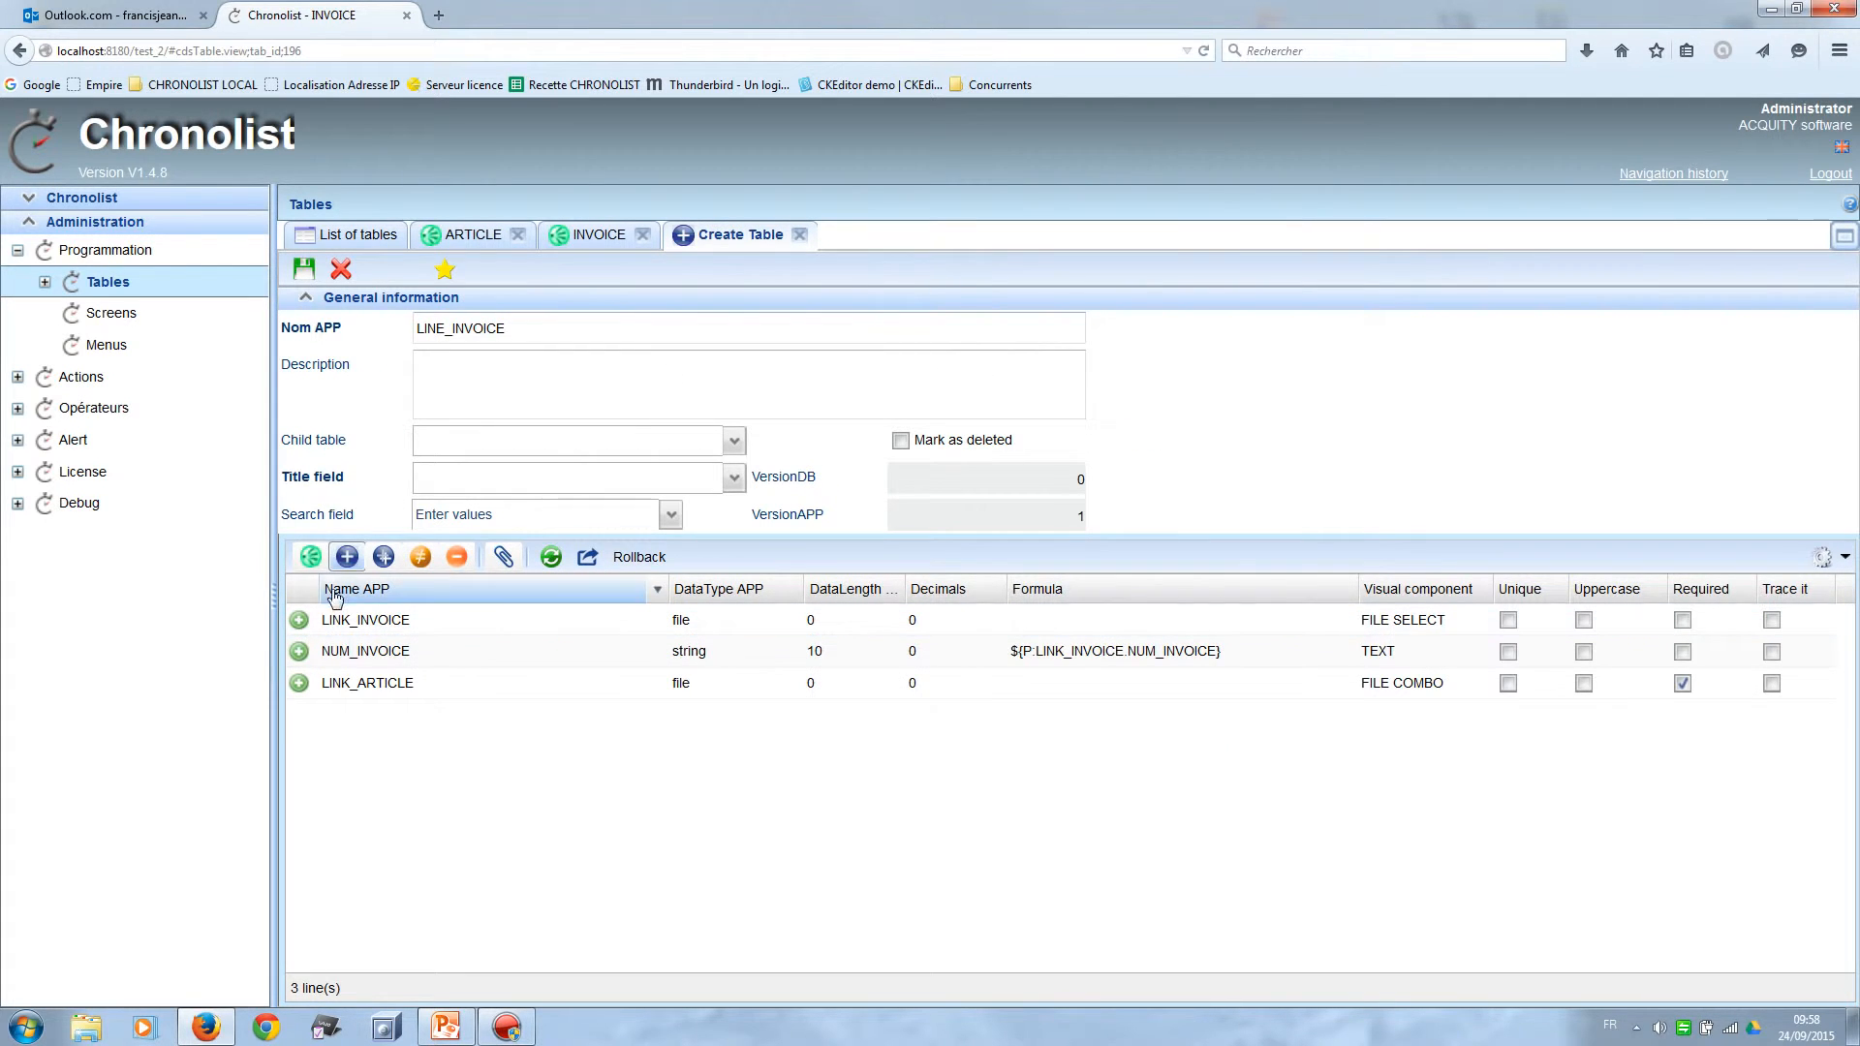
# Add a non-editable string field named CODE_ARTICLE with length 30 and the formula ${P:LINK_ARTICLE.CODE_ARTICLE} to the LINE_INVOICE table.
pyautogui.click(347, 559)
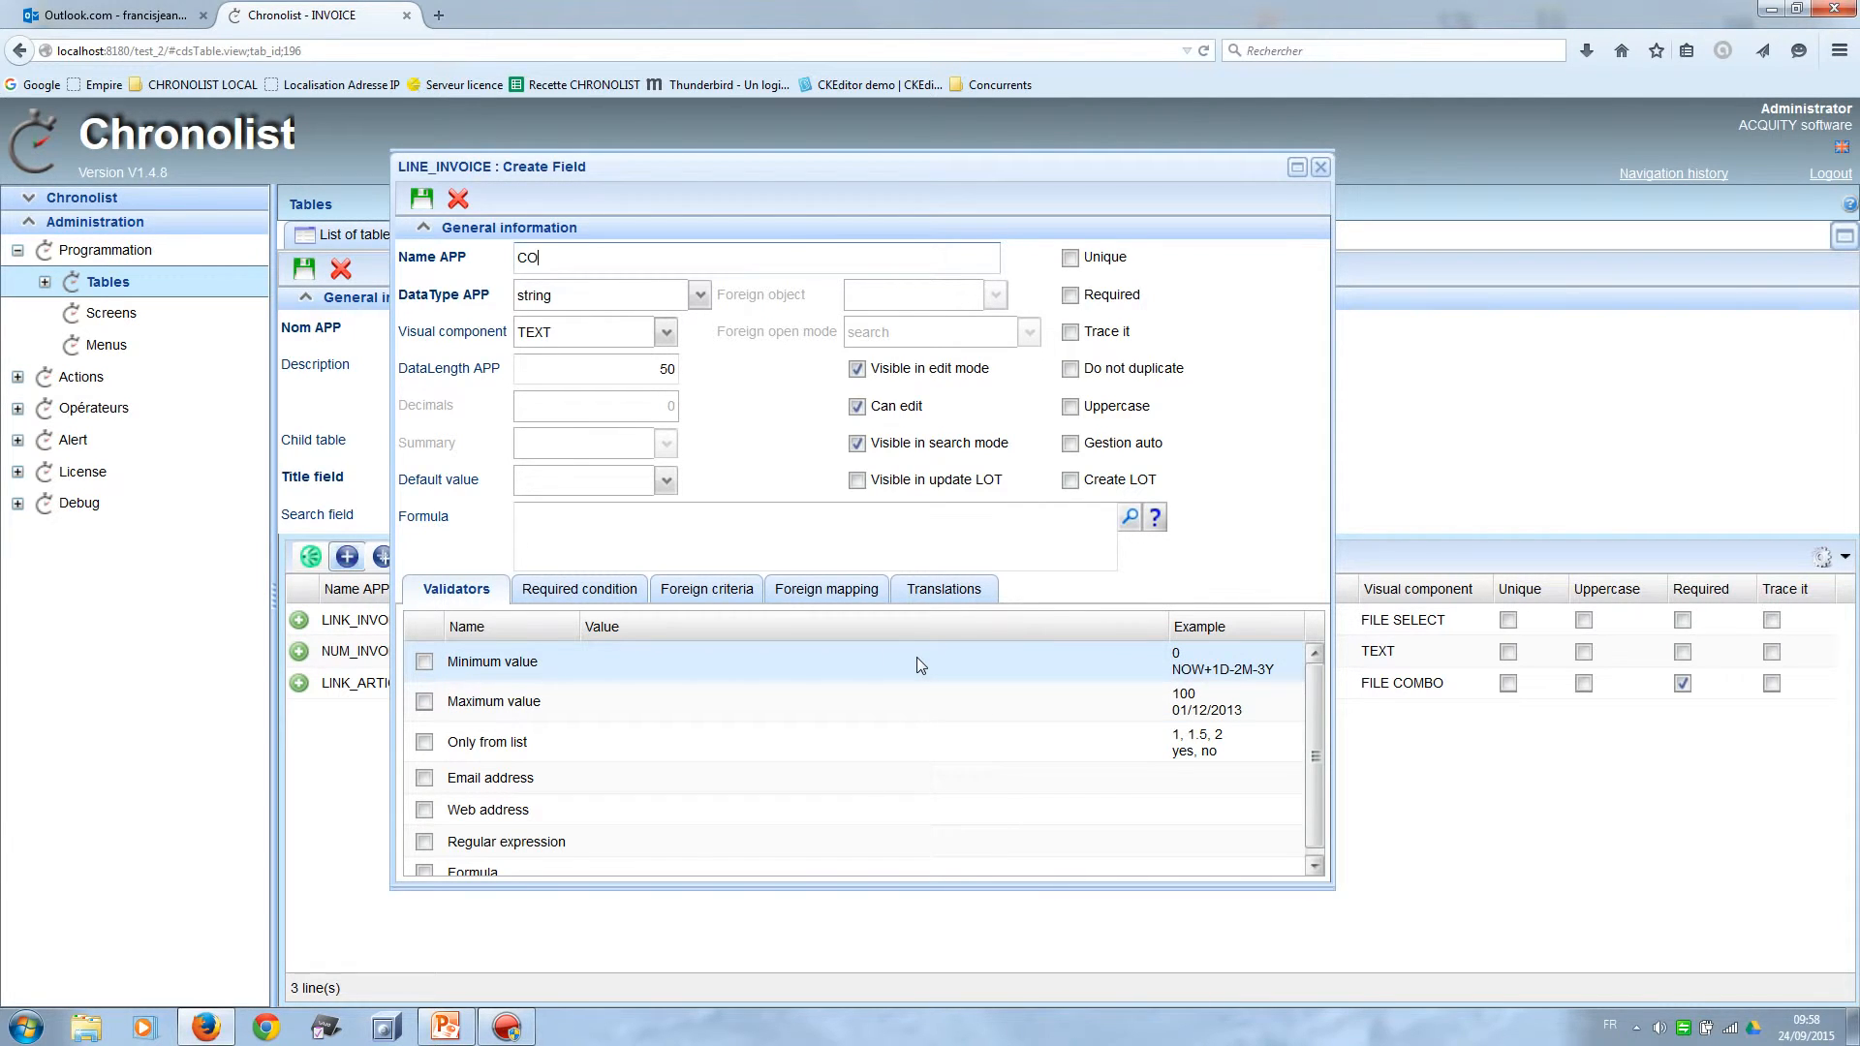
pyautogui.write('ARTICLE')
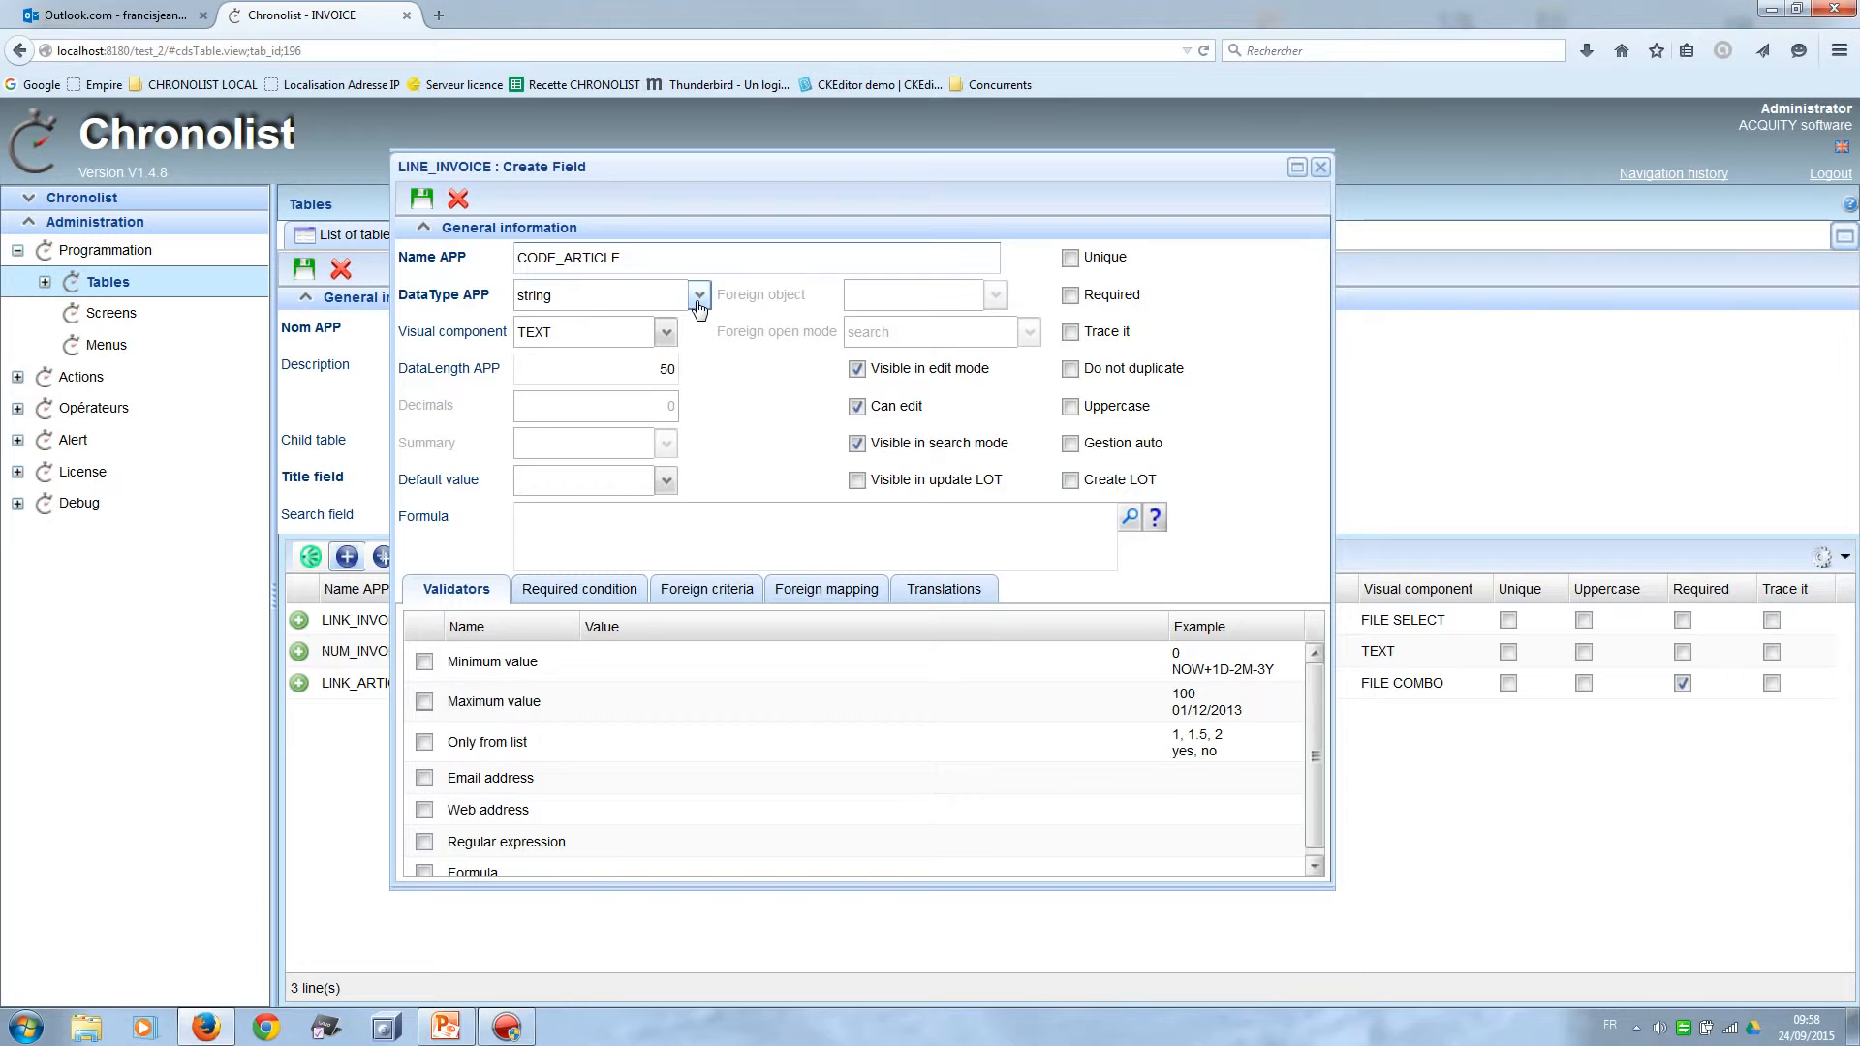
pyautogui.moveTo(655, 369); pyautogui.dragTo(729, 369)
pyautogui.write('30')
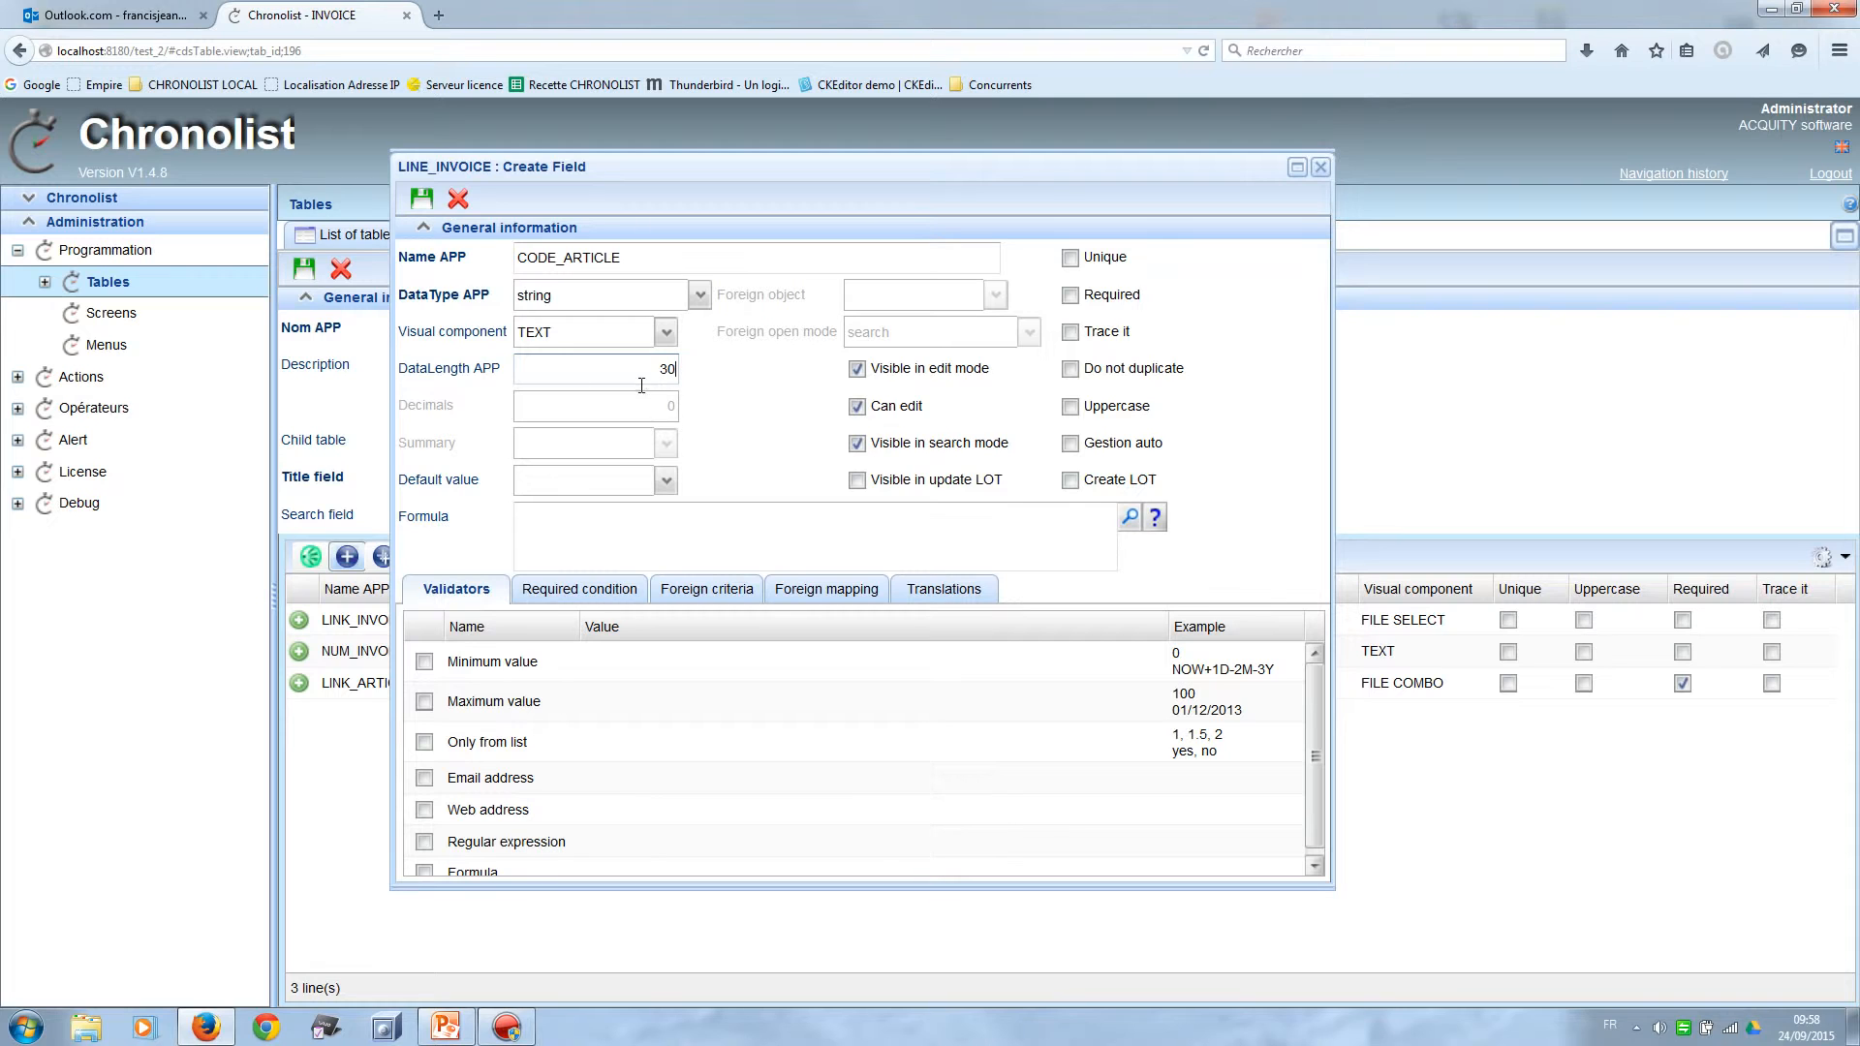
pyautogui.click(857, 406)
pyautogui.click(1129, 520)
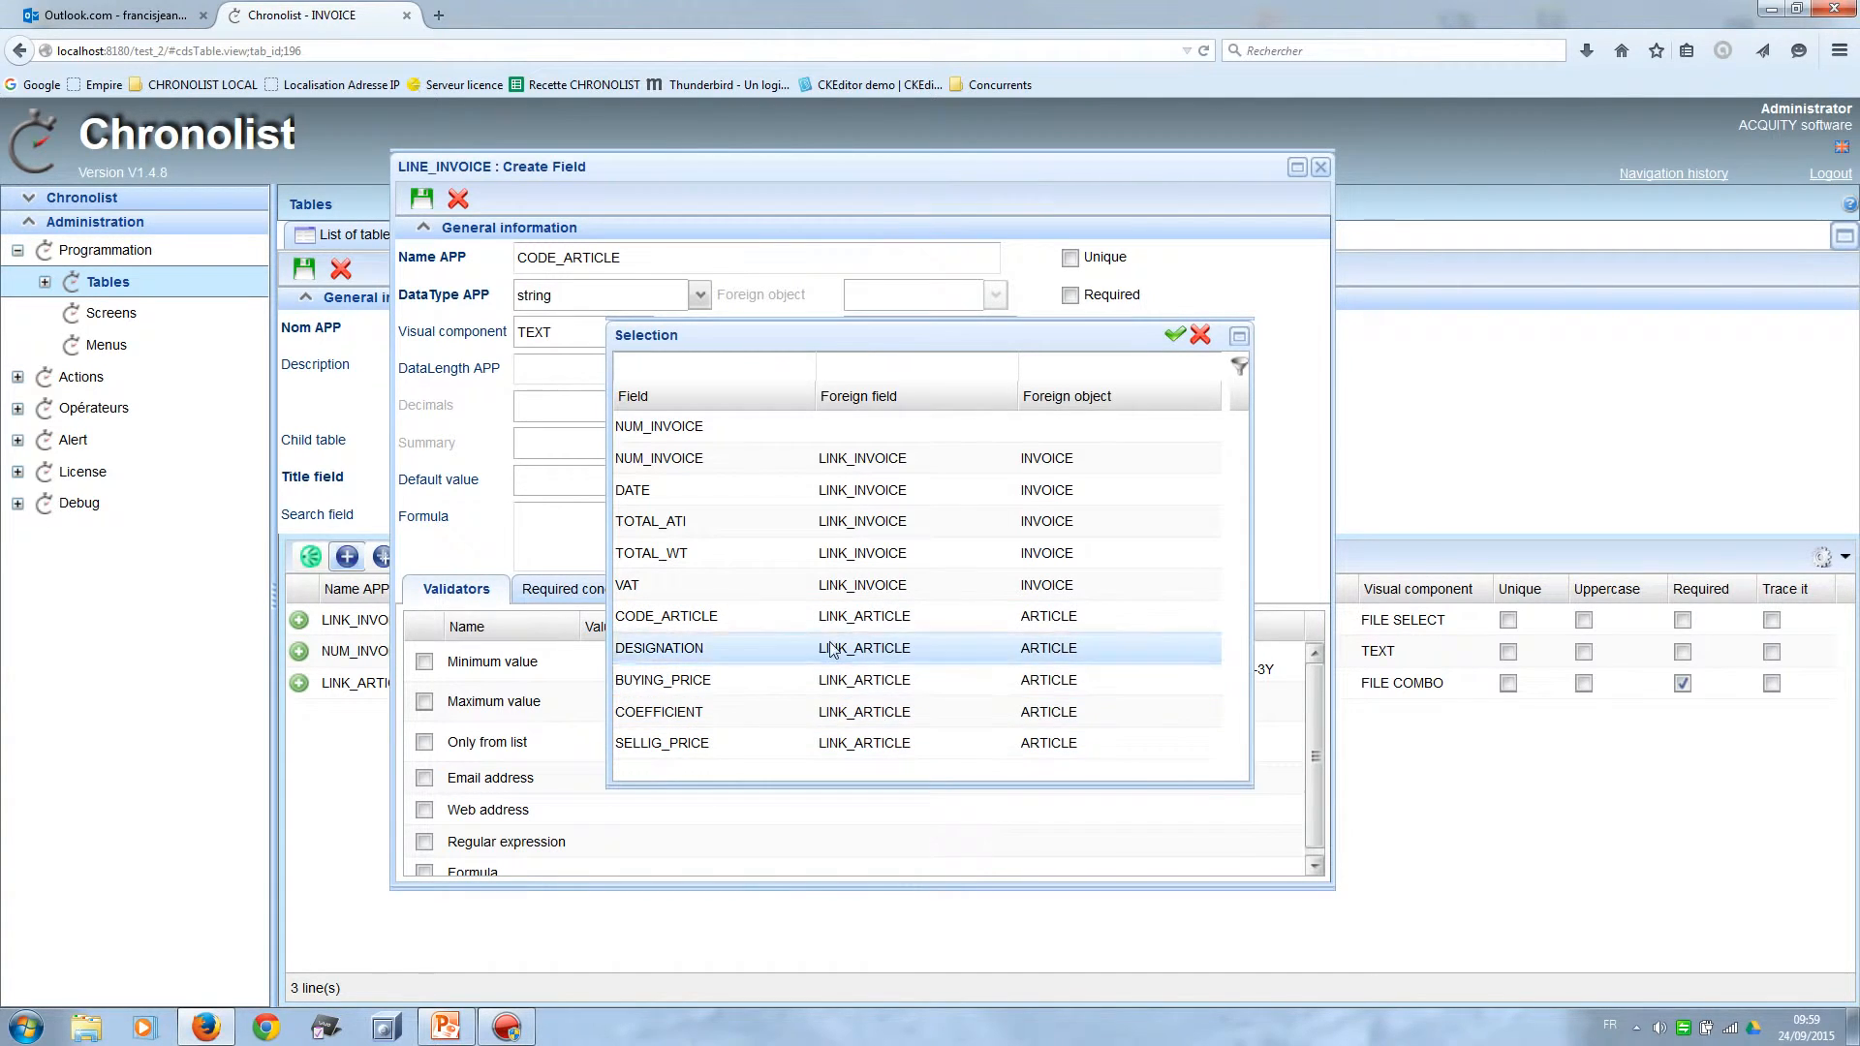
pyautogui.doubleClick(729, 616)
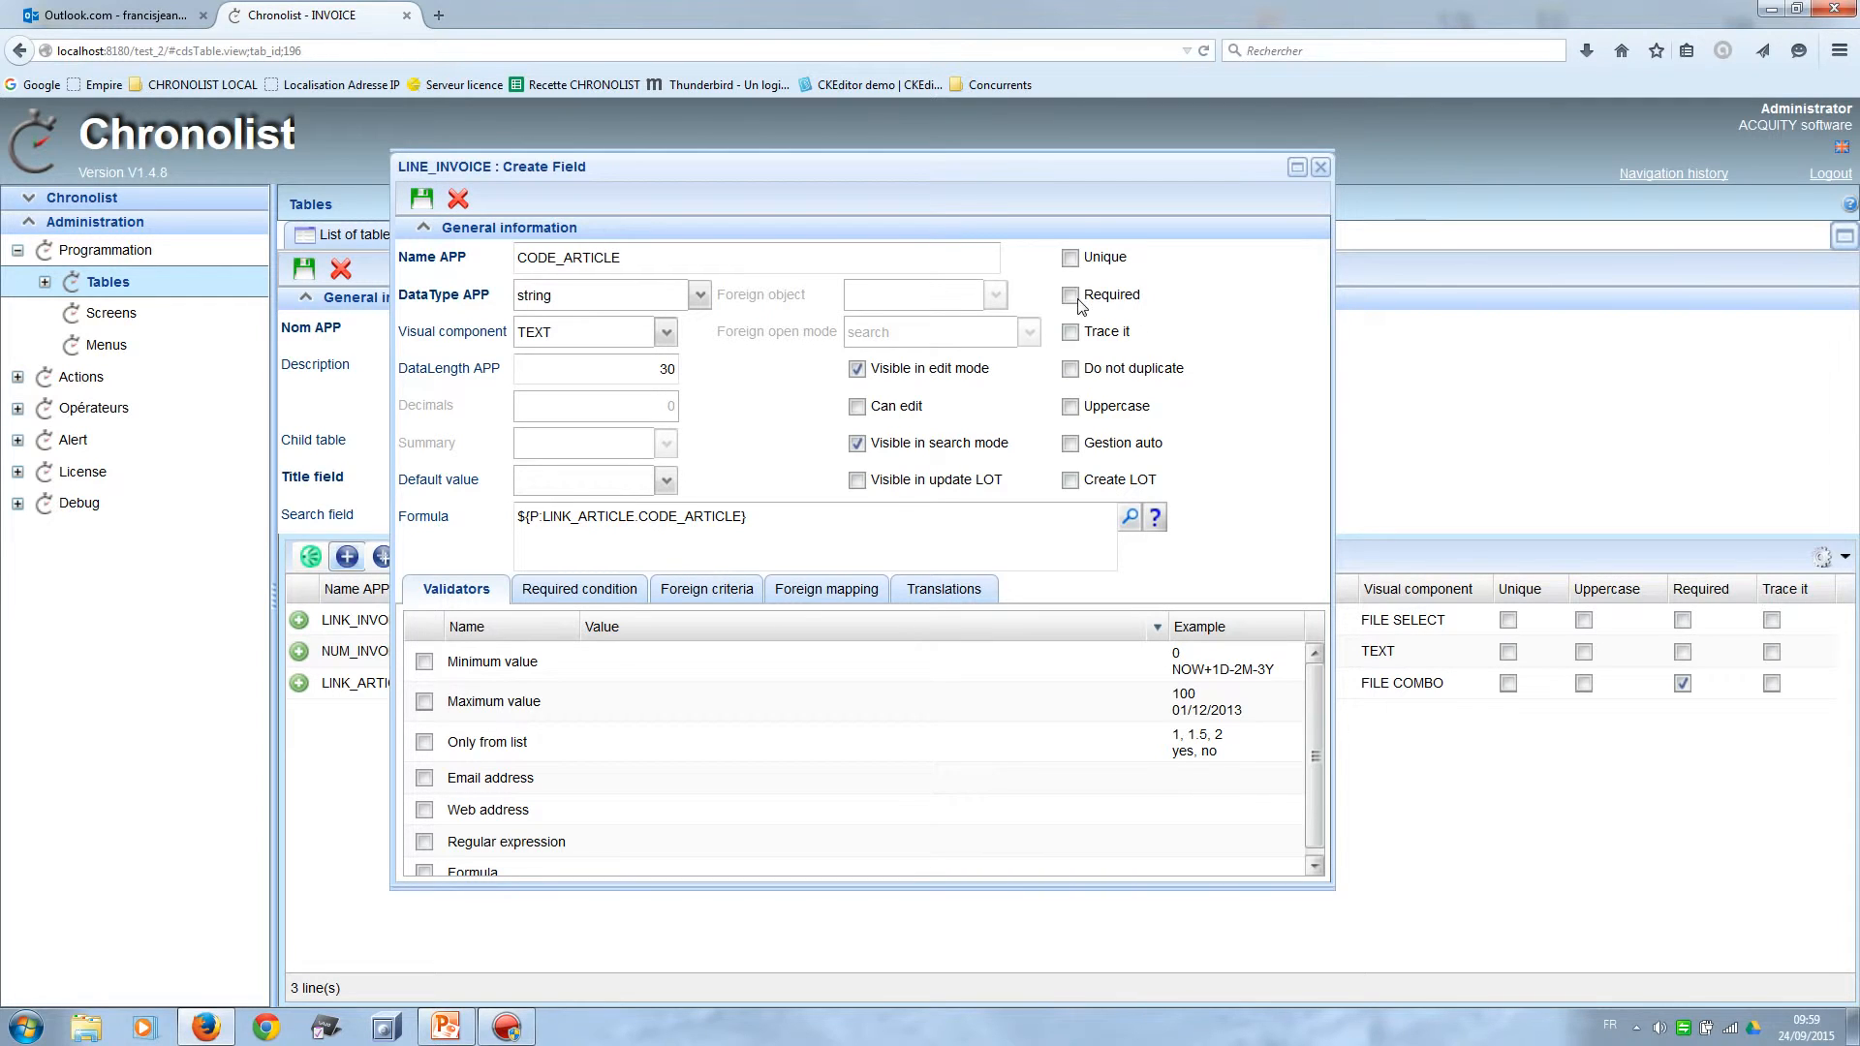
pyautogui.click(423, 200)
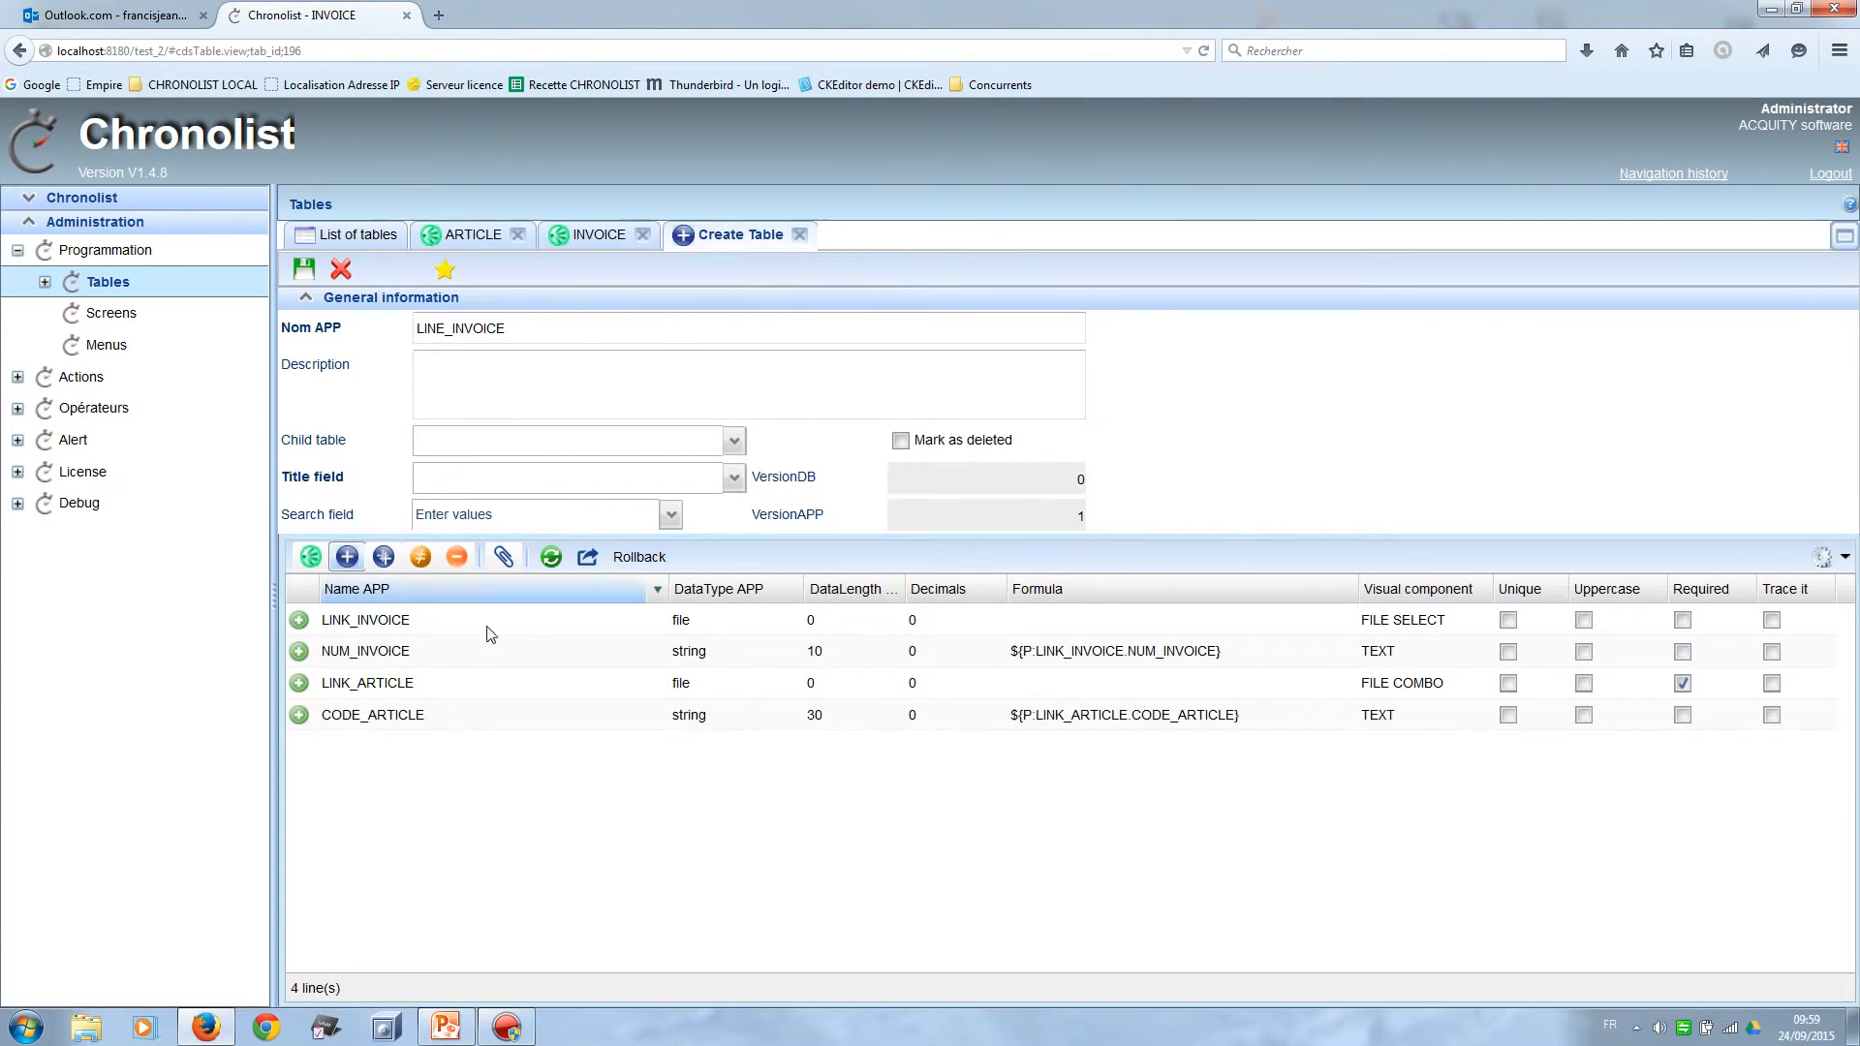
# Add a non-editable string field named DESIGNATION with the formula ${P:LINK_ARTICLE.DESIGNATION} to the LINE_INVOICE table.
pyautogui.click(347, 558)
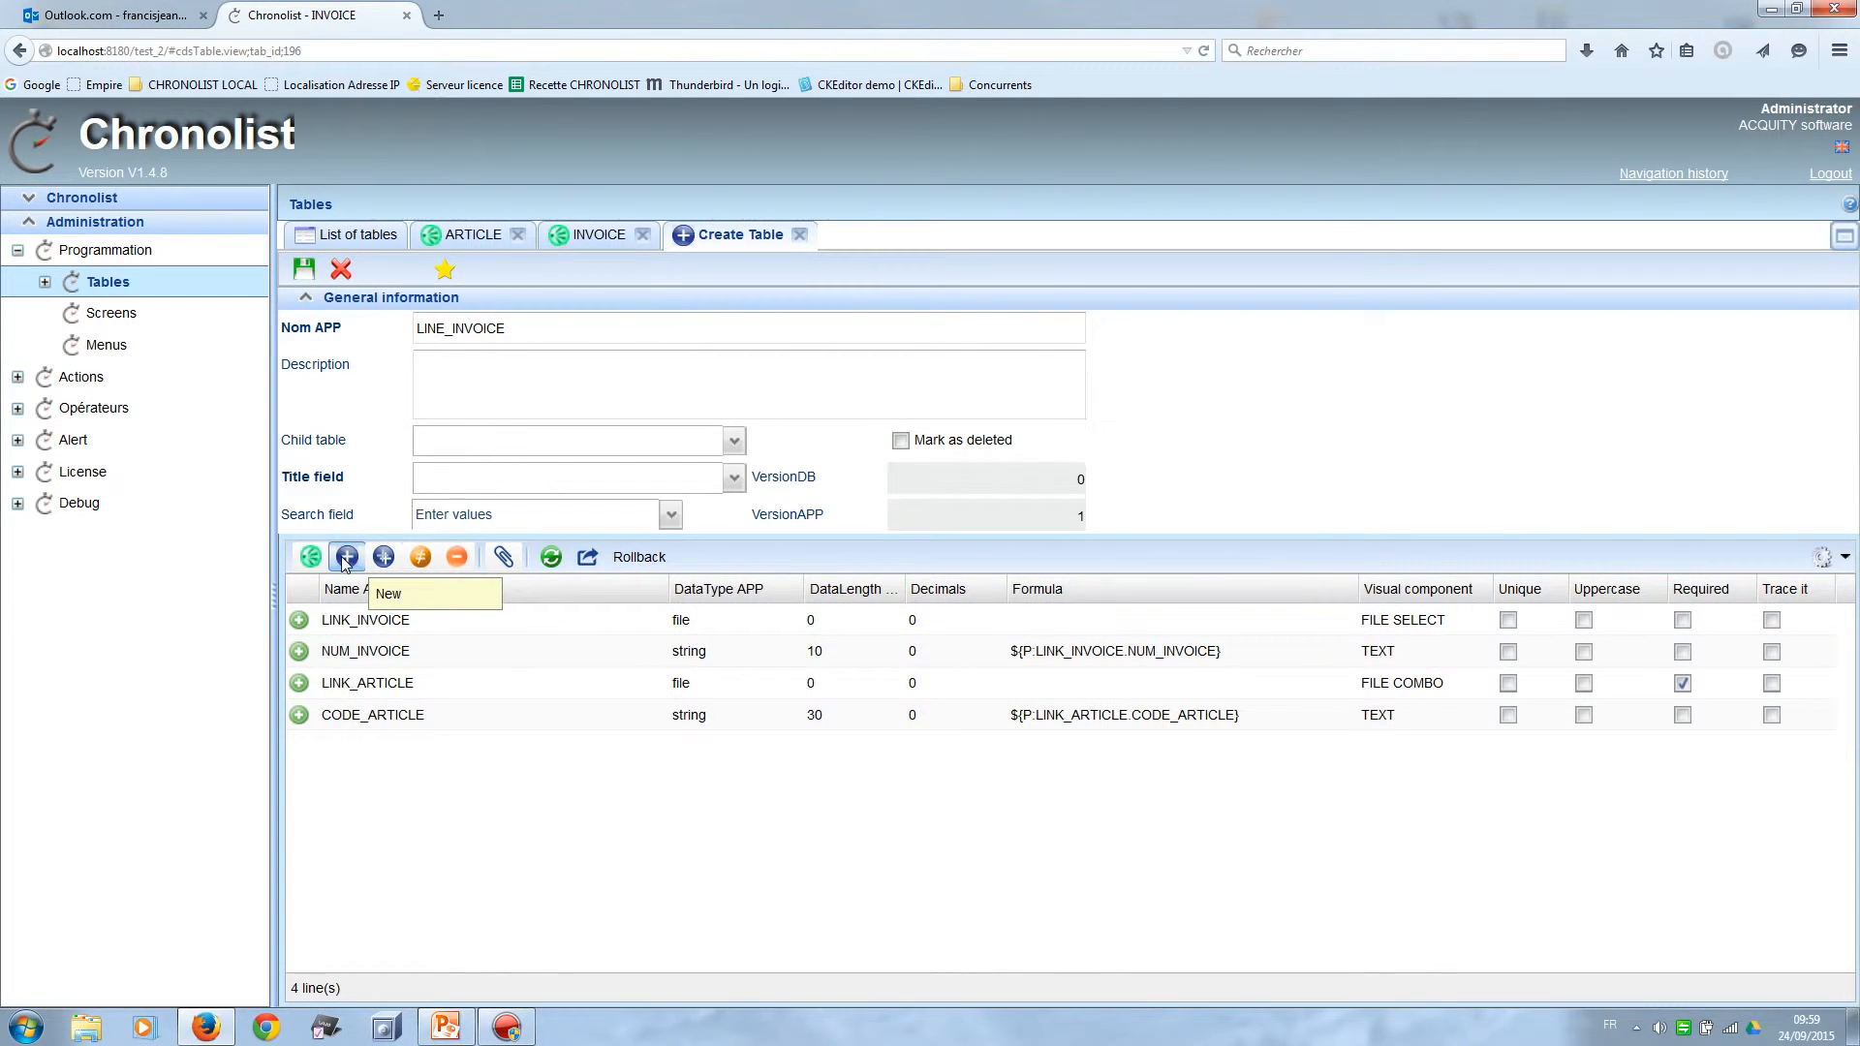
pyautogui.write('DESIGNATION')
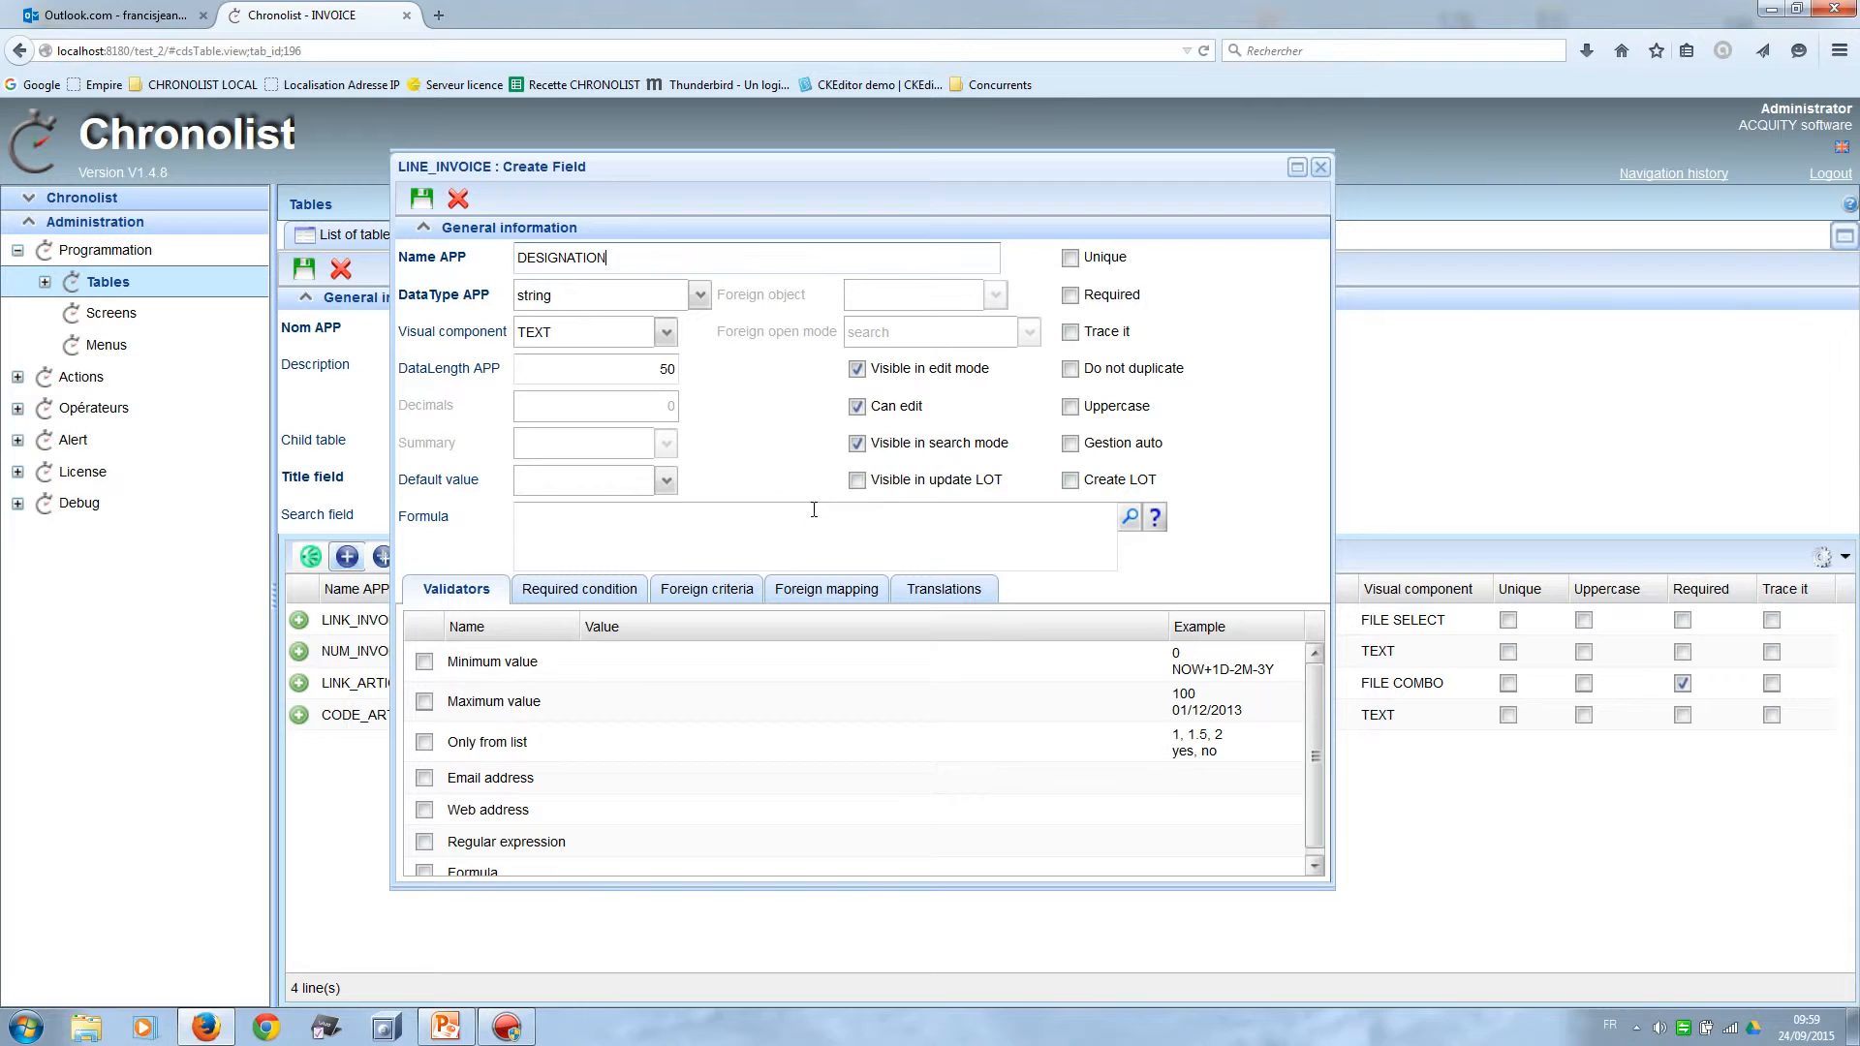
pyautogui.click(858, 408)
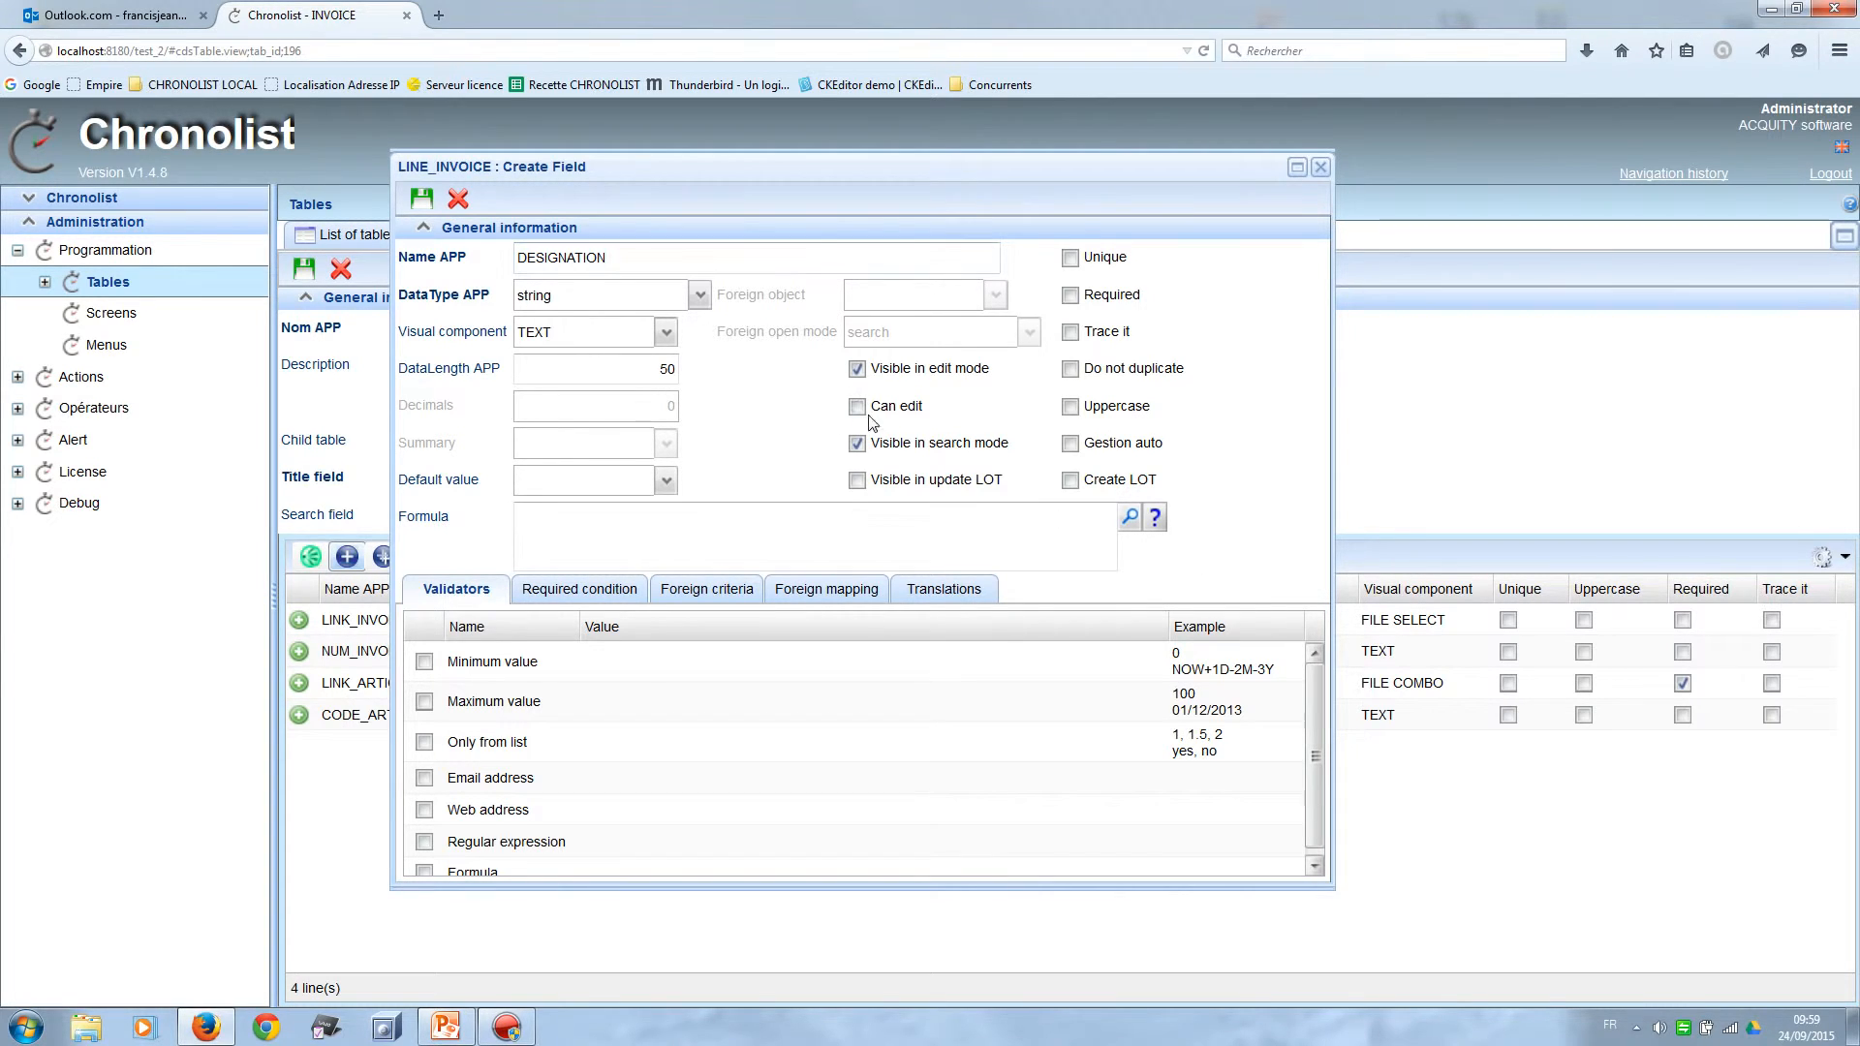
pyautogui.click(1130, 519)
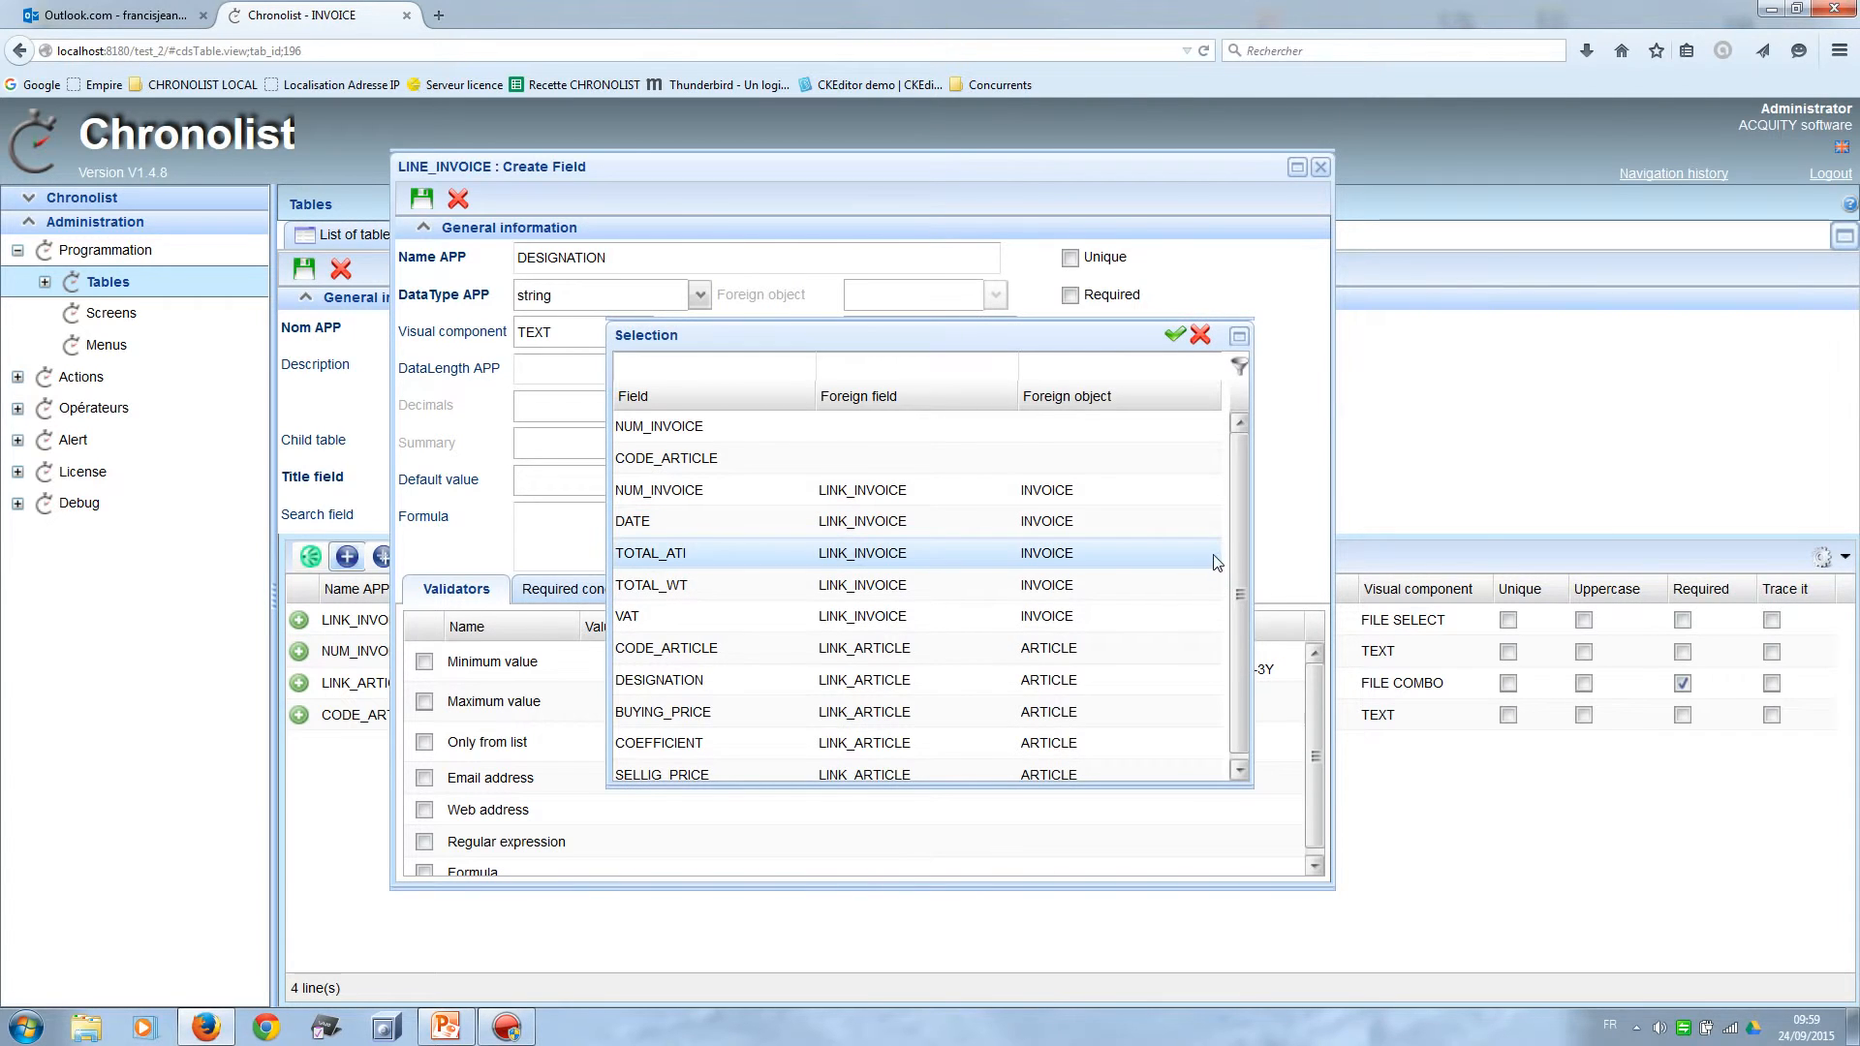
pyautogui.doubleClick(812, 683)
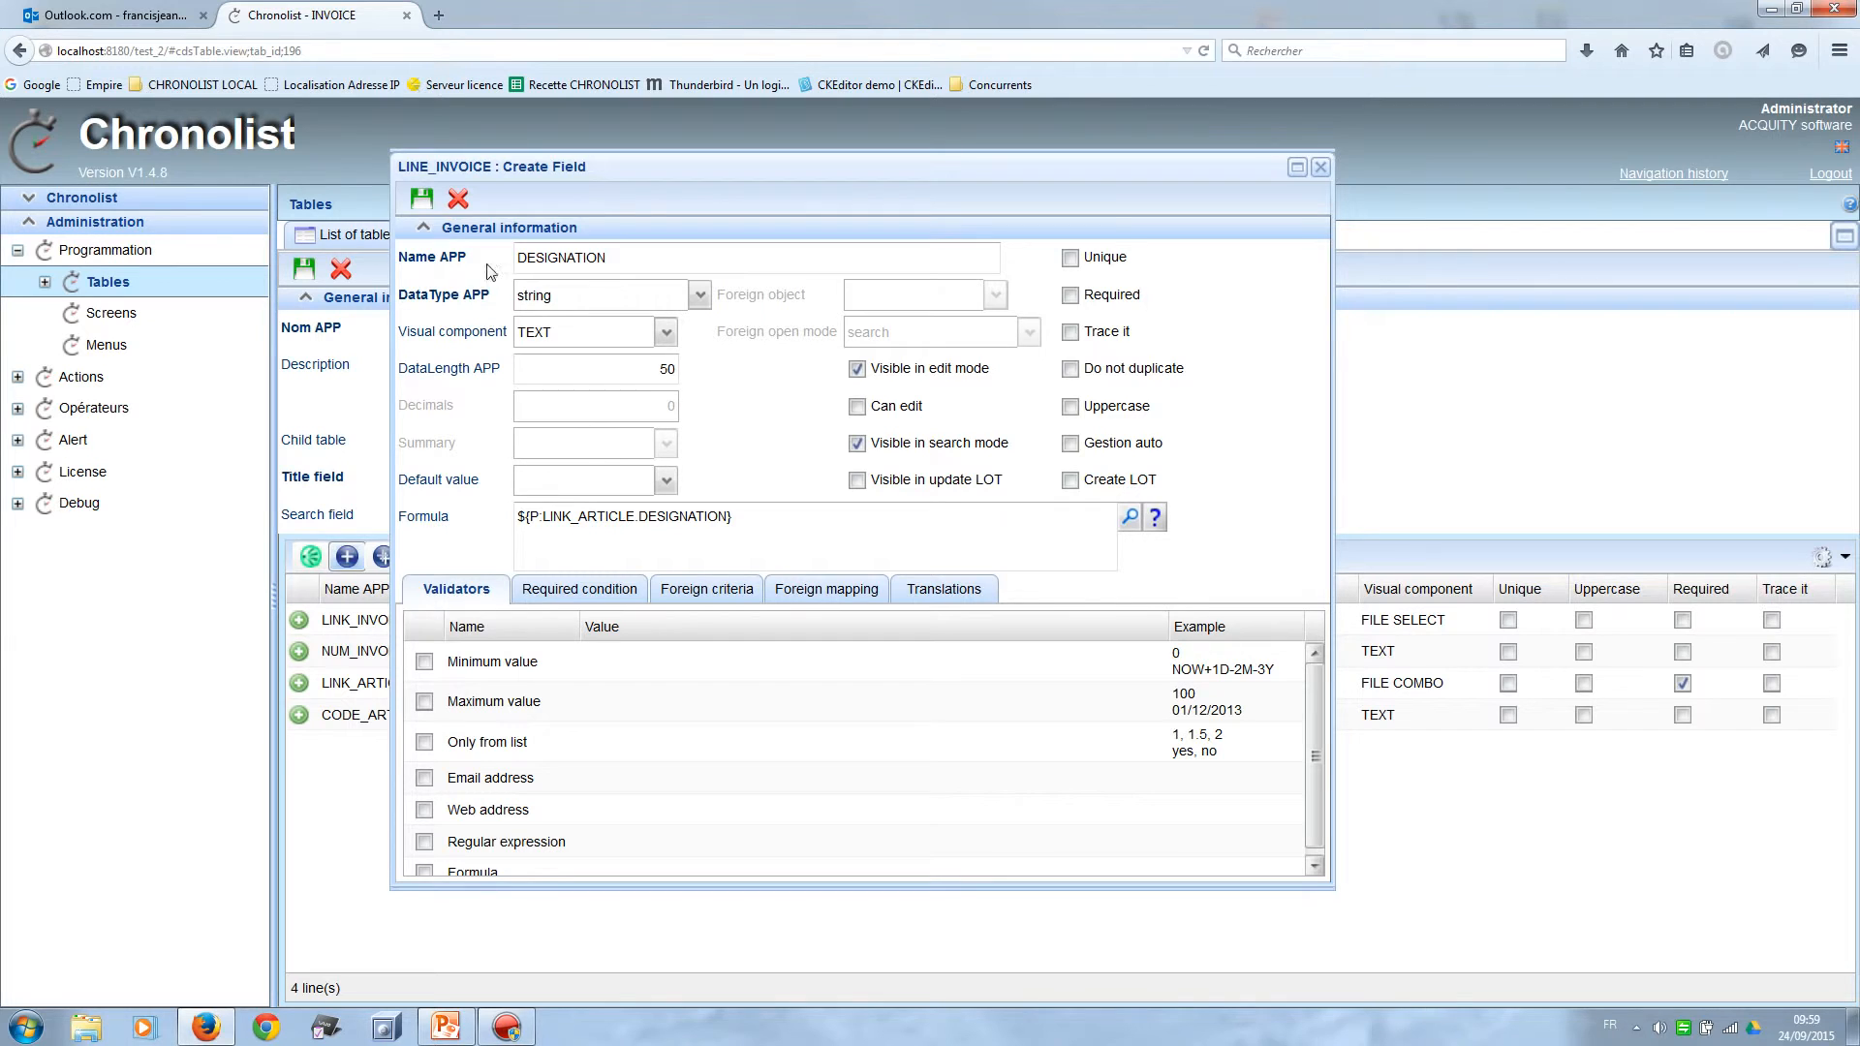
pyautogui.click(422, 198)
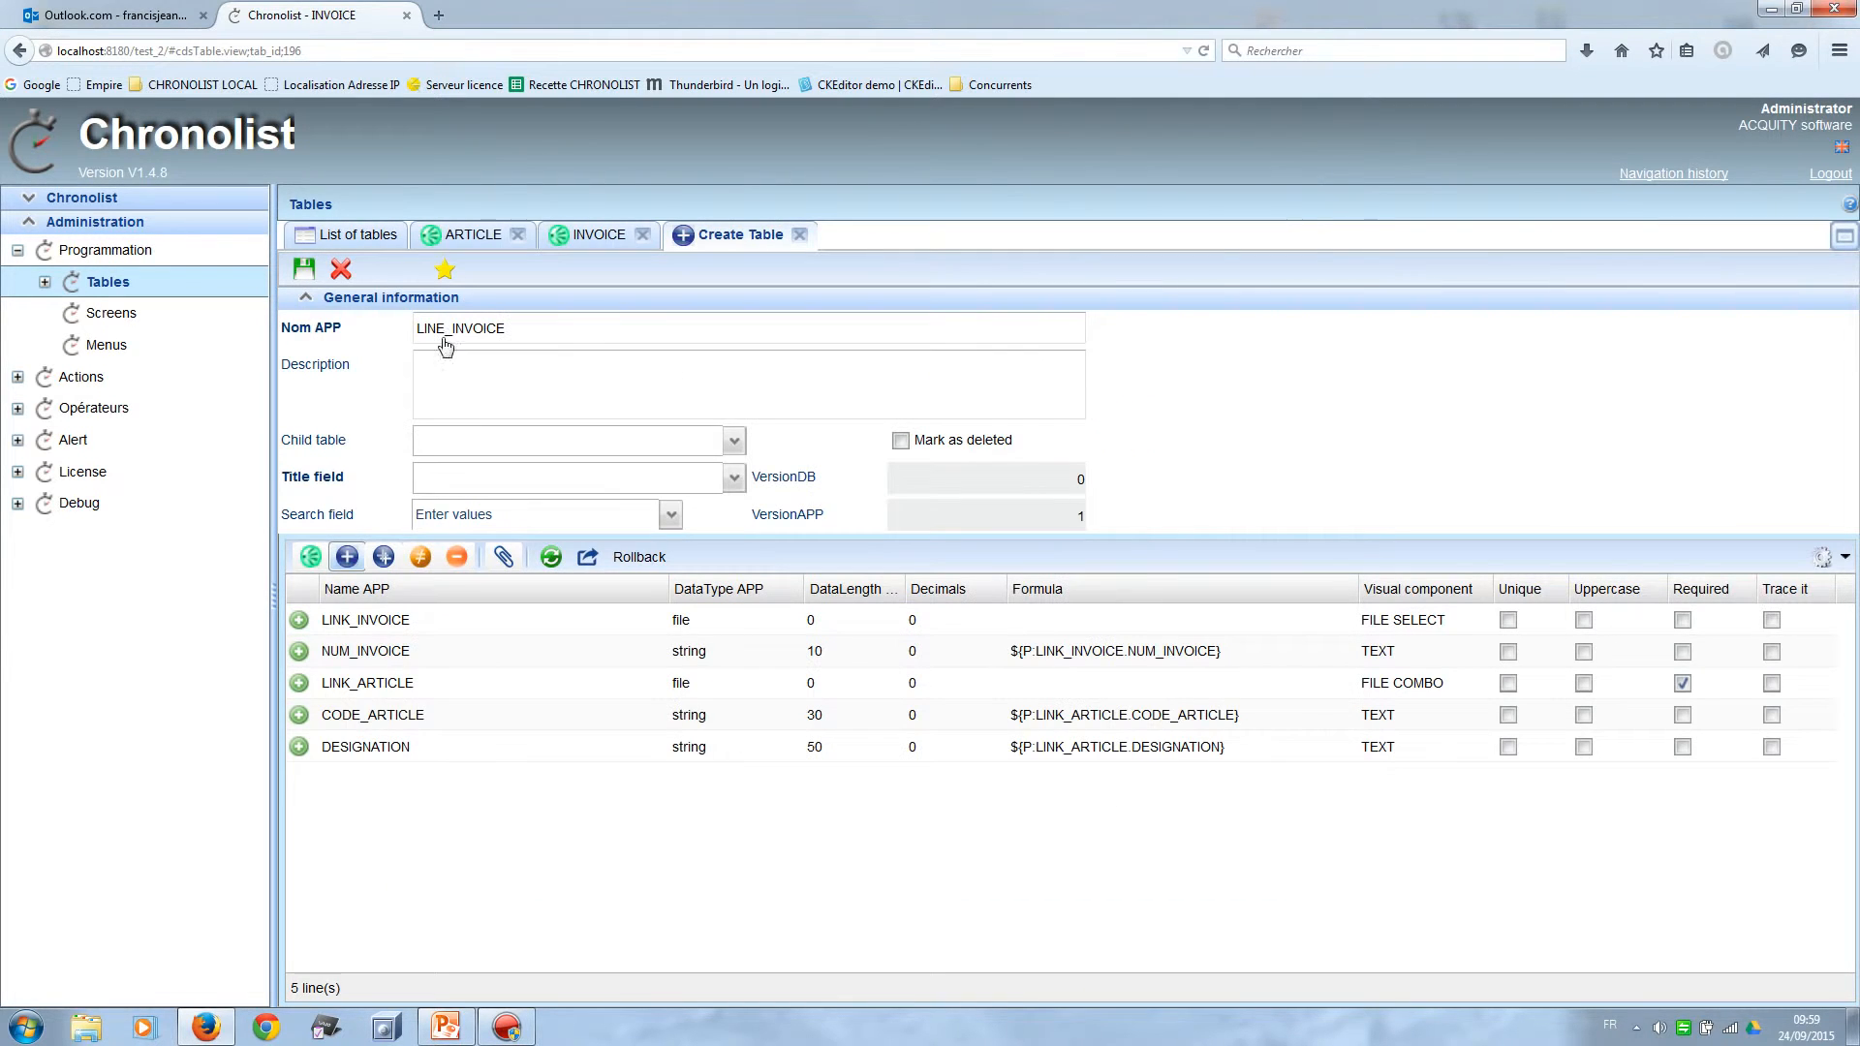
# Add a required double field named PRICE with the formula ${P:LINK_ARTICLE.SELLIG_PRICE} to the LINE_INVOICE table.
pyautogui.click(347, 558)
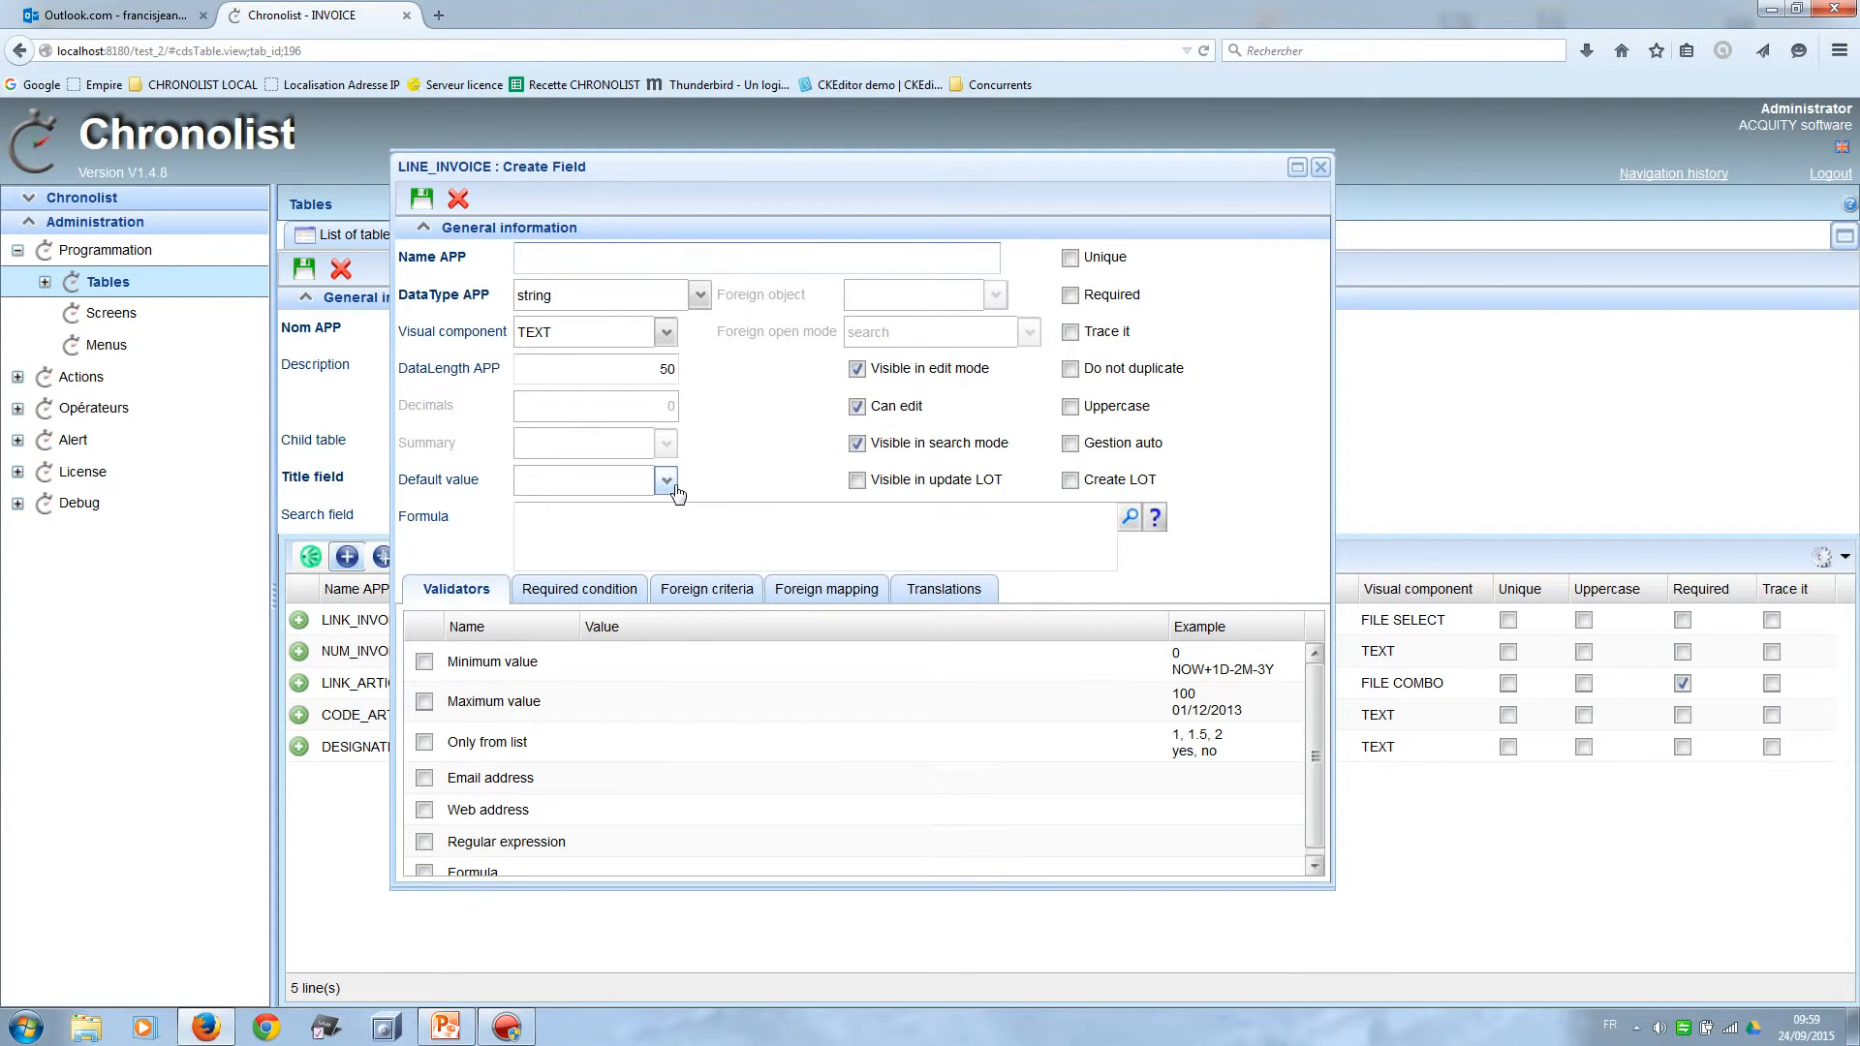
pyautogui.write('PRICE')
pyautogui.click(699, 300)
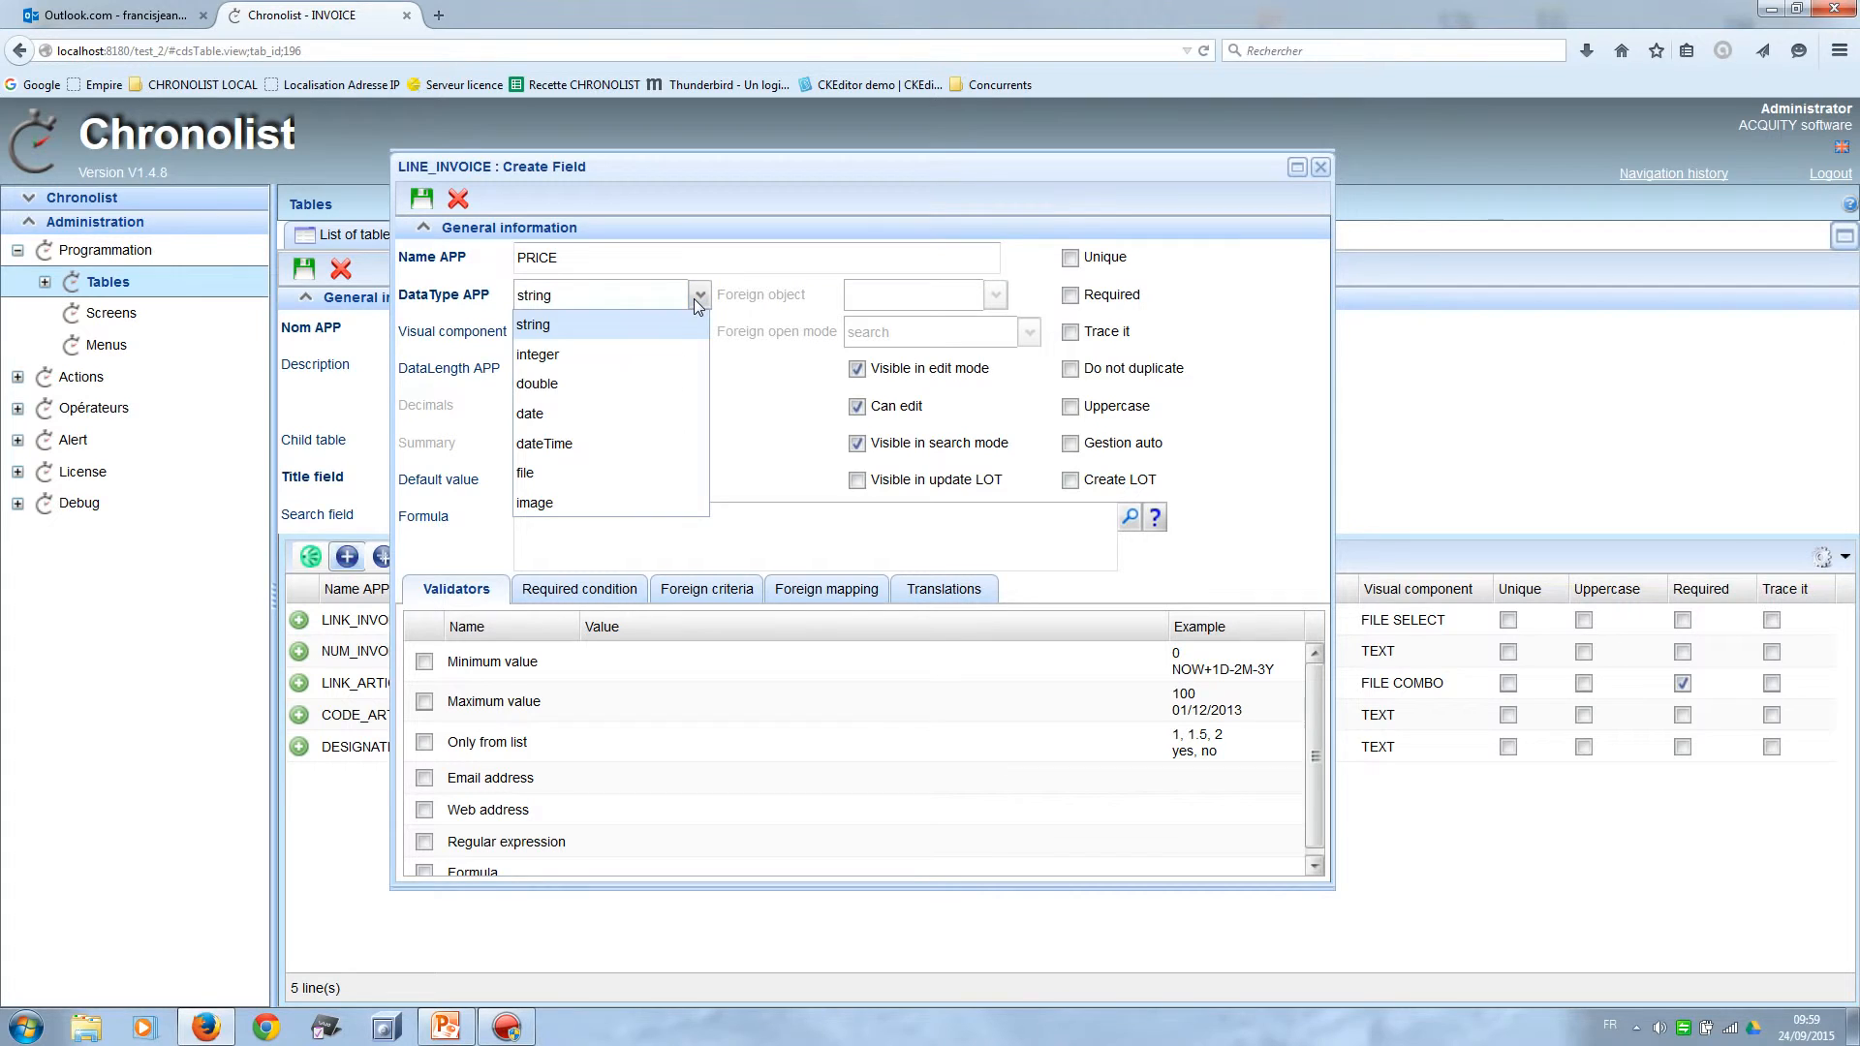
pyautogui.click(612, 387)
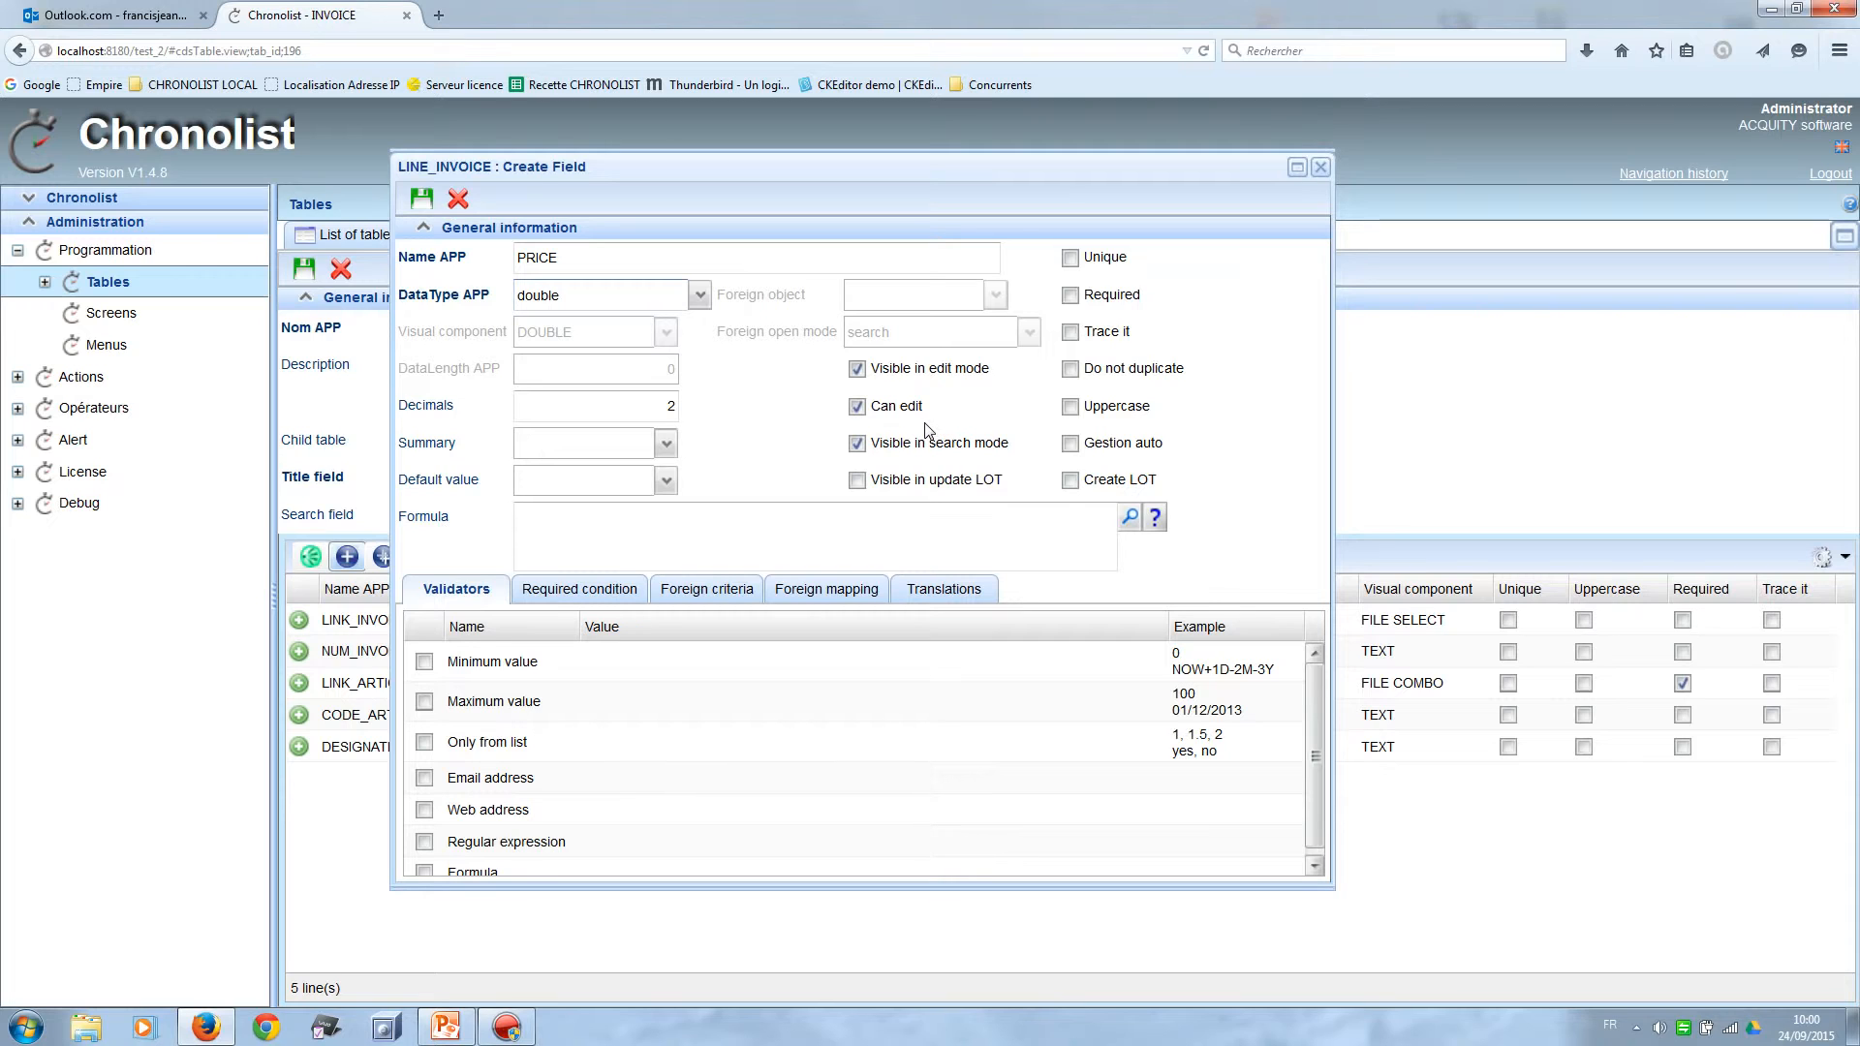
pyautogui.click(1069, 296)
pyautogui.click(1130, 524)
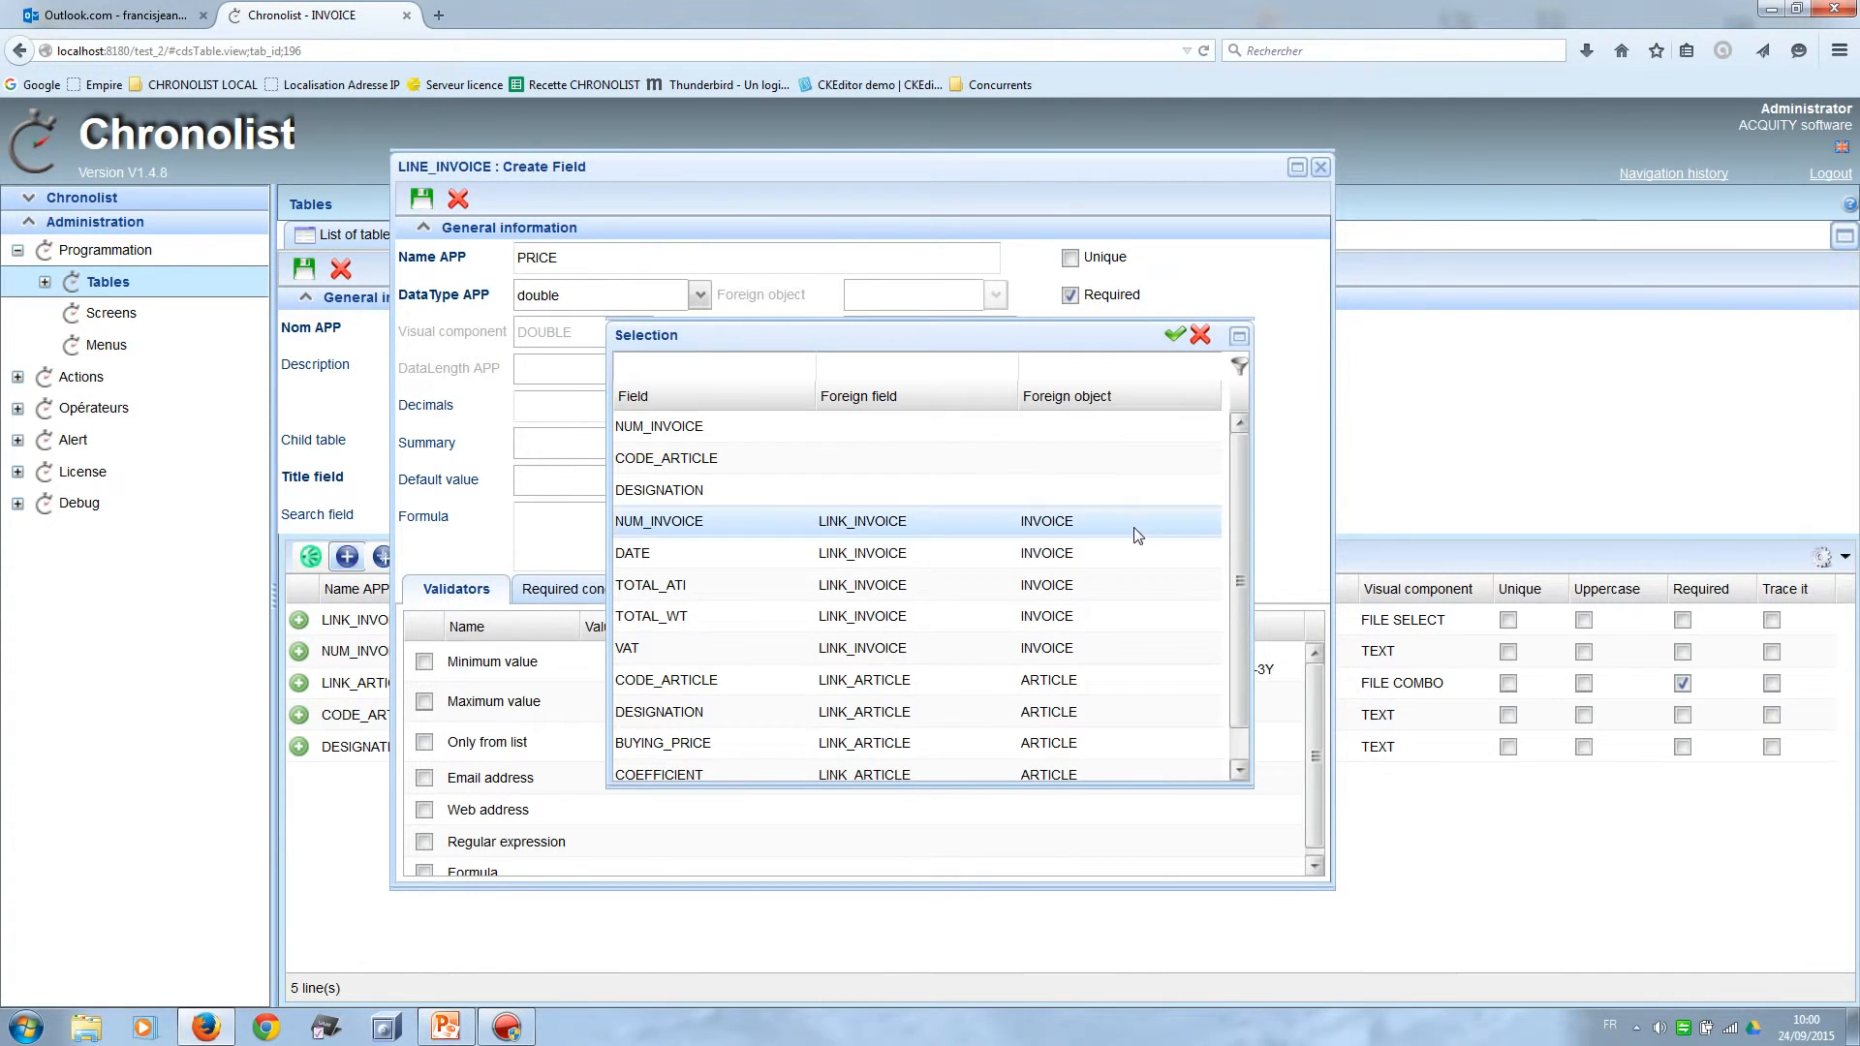
pyautogui.moveTo(1240, 572); pyautogui.dragTo(1240, 603)
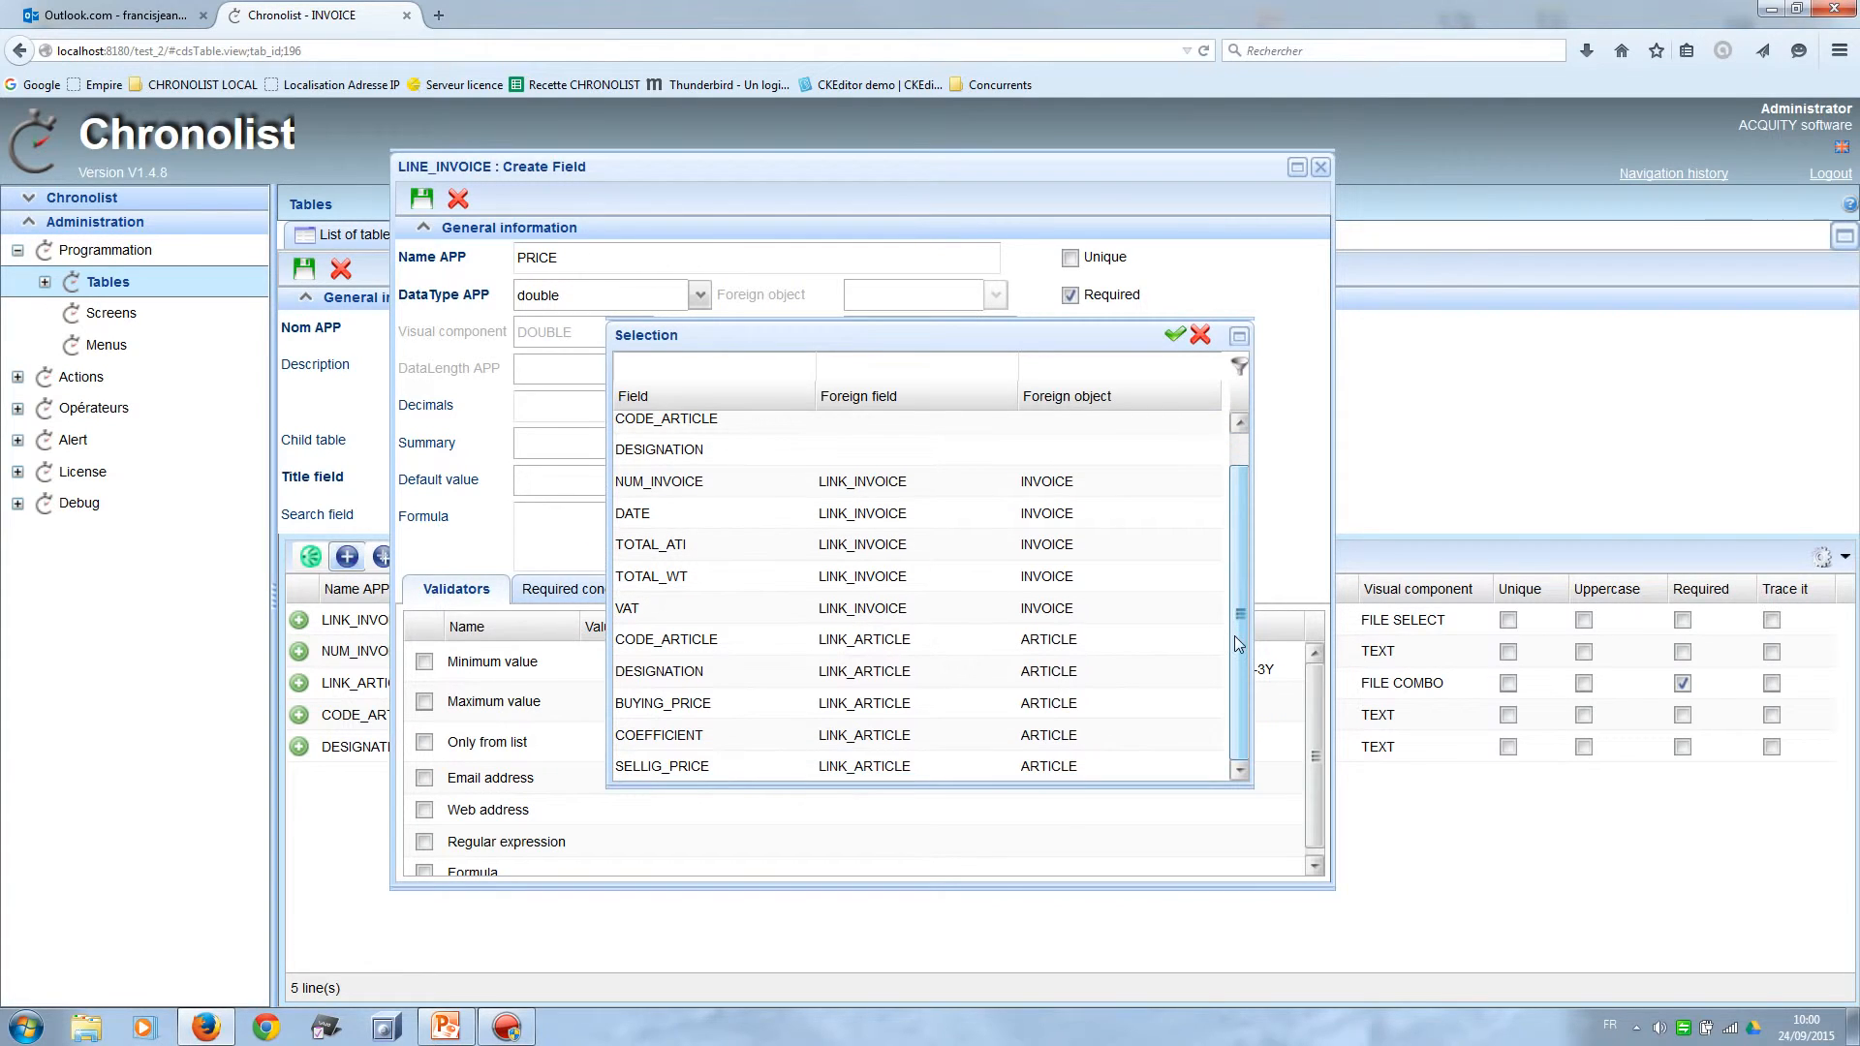
pyautogui.doubleClick(901, 770)
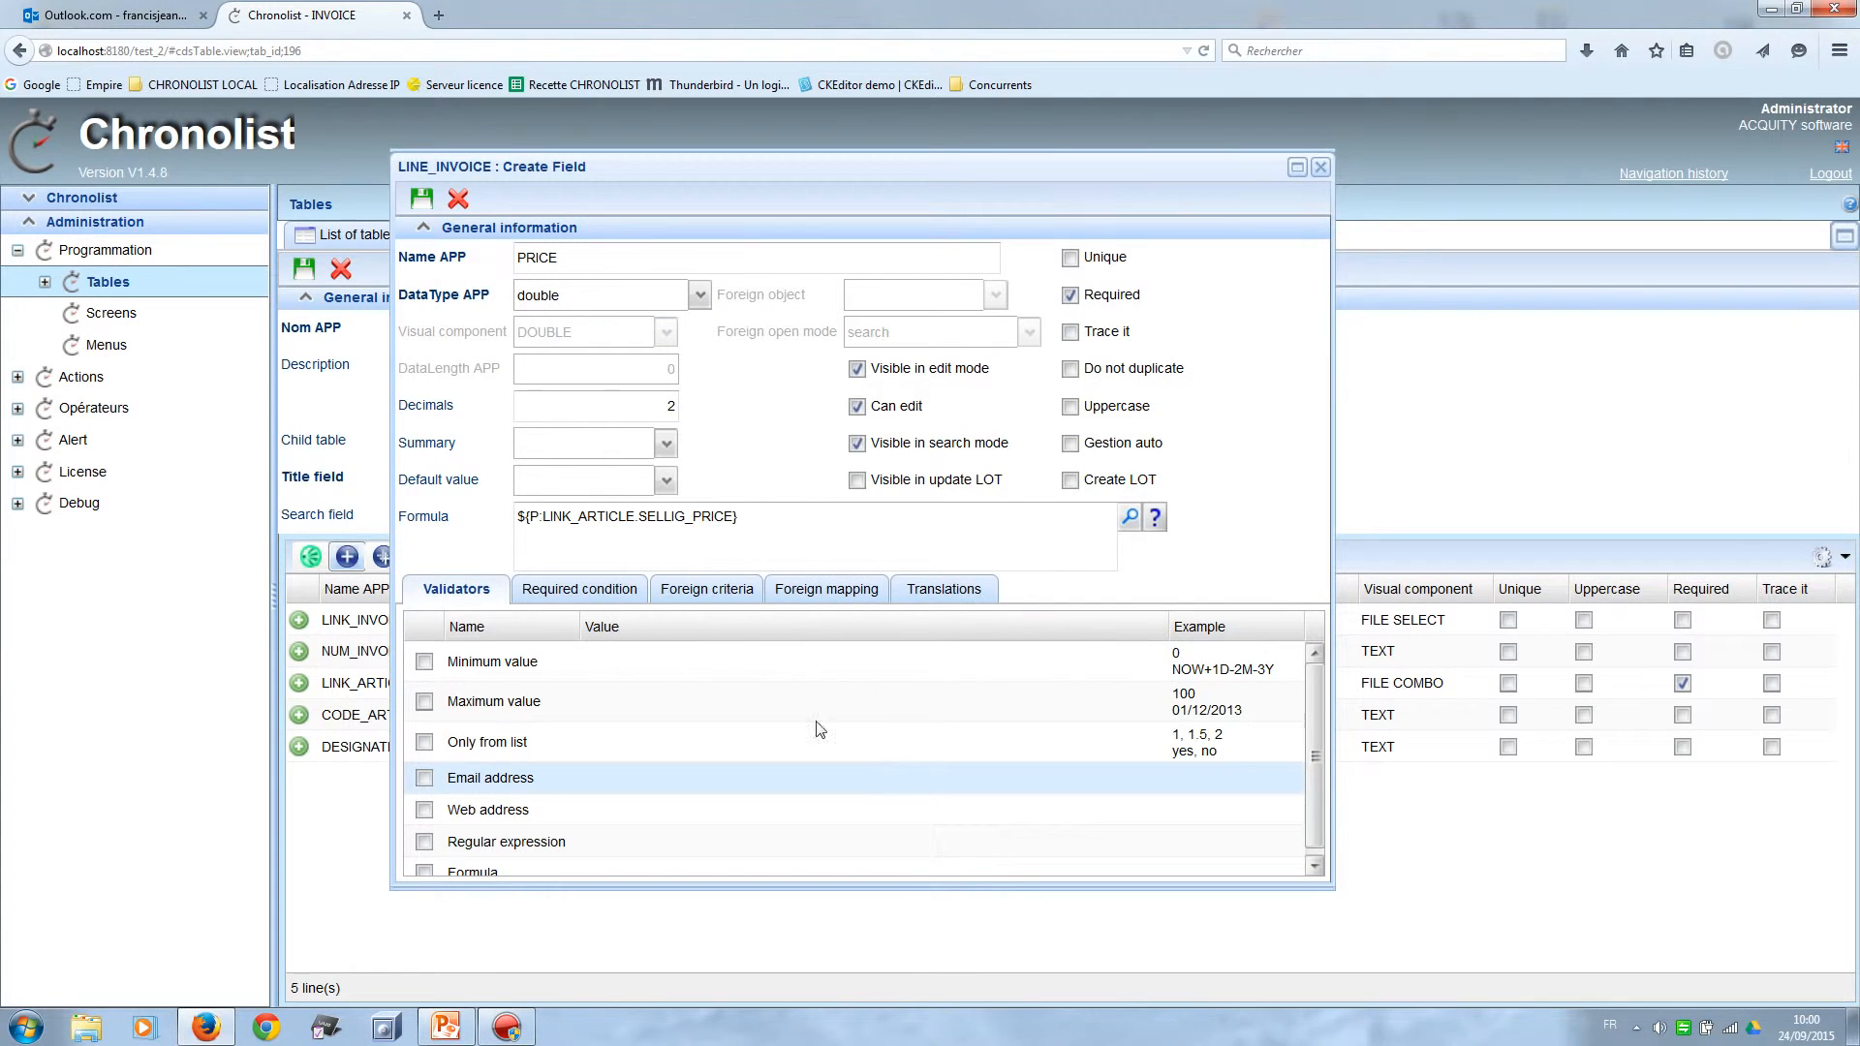
pyautogui.click(422, 199)
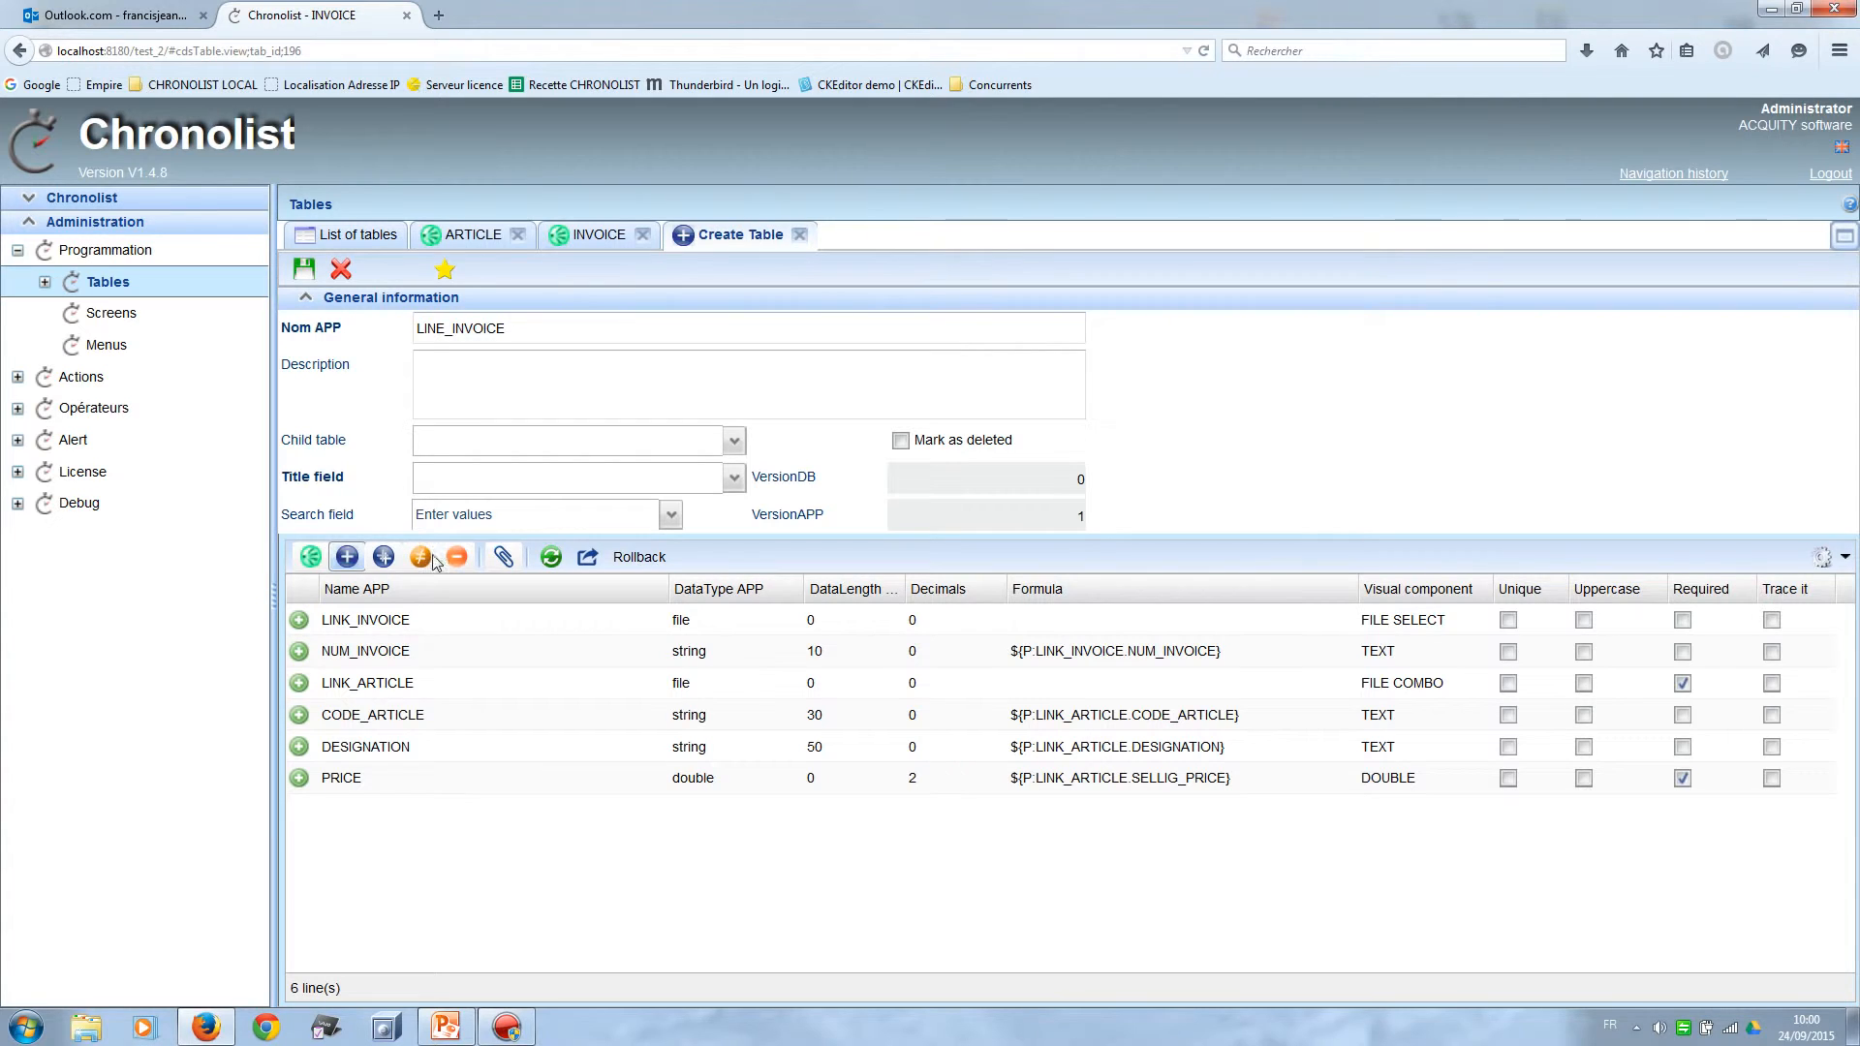
# Add a required integer field named QUANTITY with a default value of 1 to the LINE_INVOICE table.
pyautogui.click(348, 558)
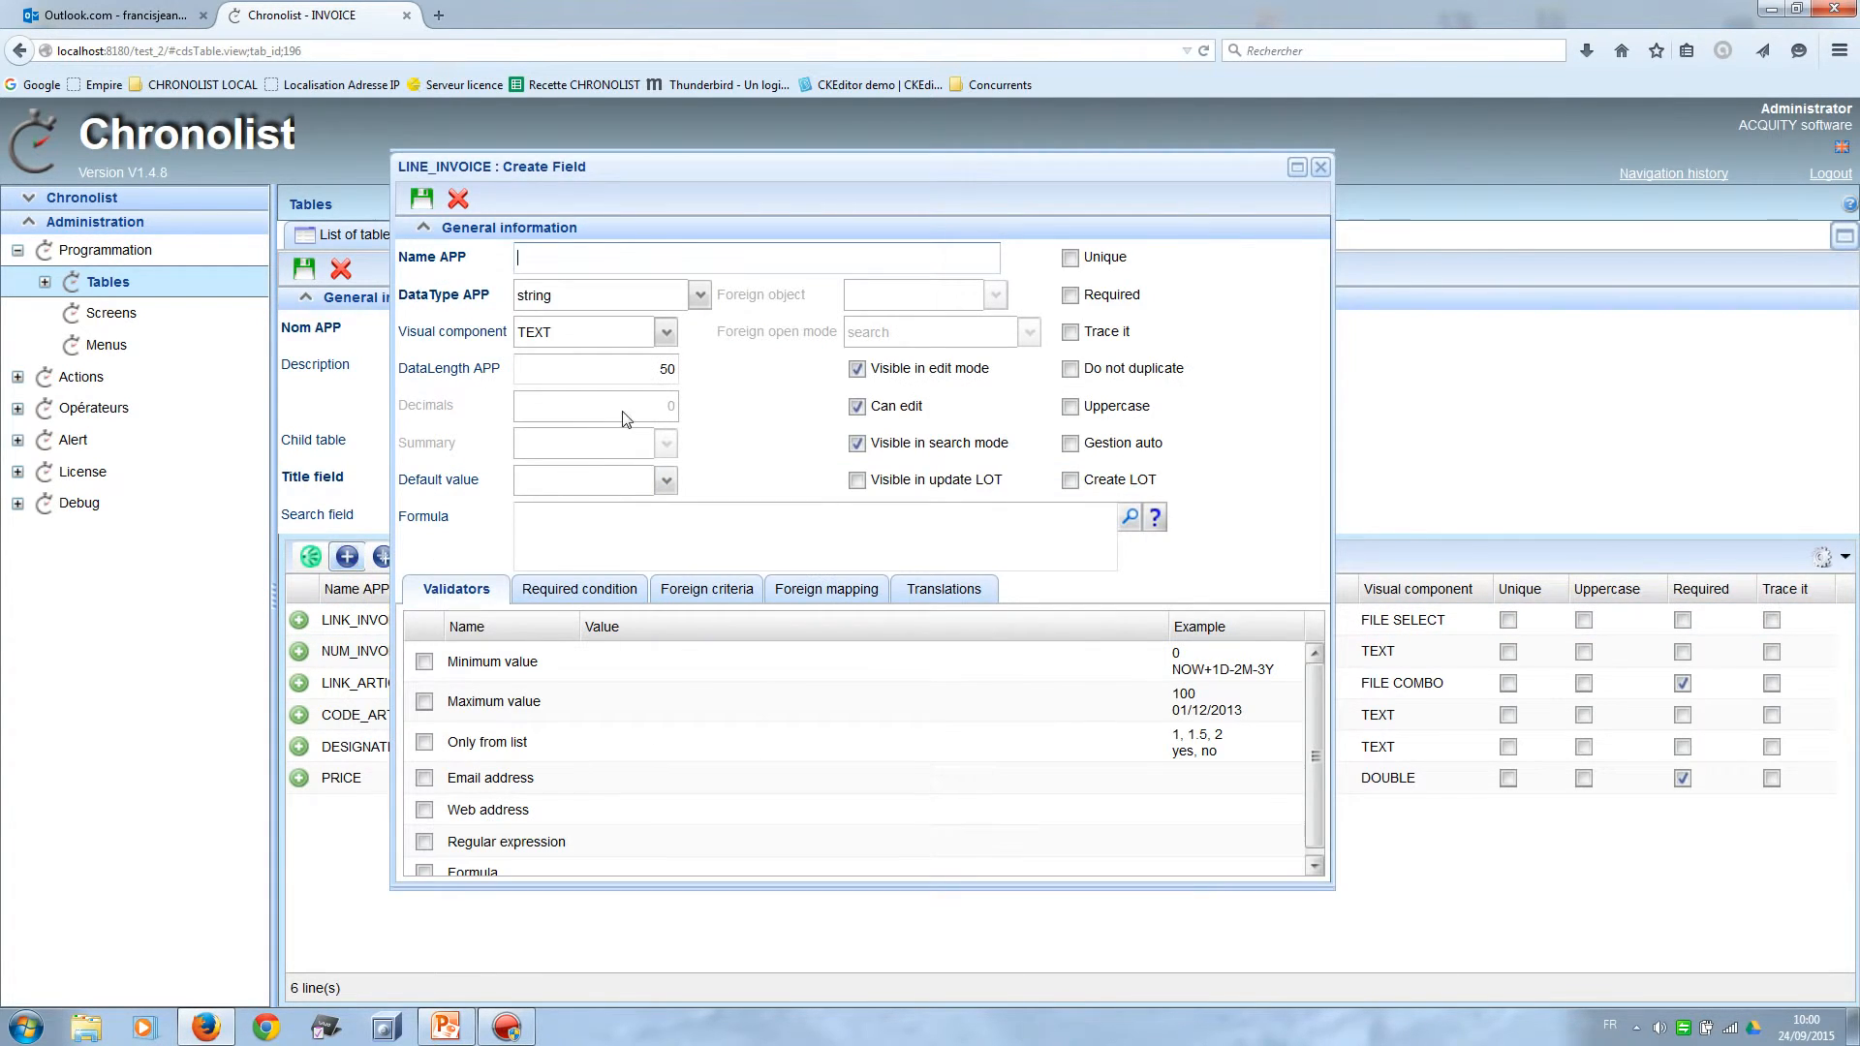
pyautogui.write('QUANTITY')
pyautogui.click(700, 296)
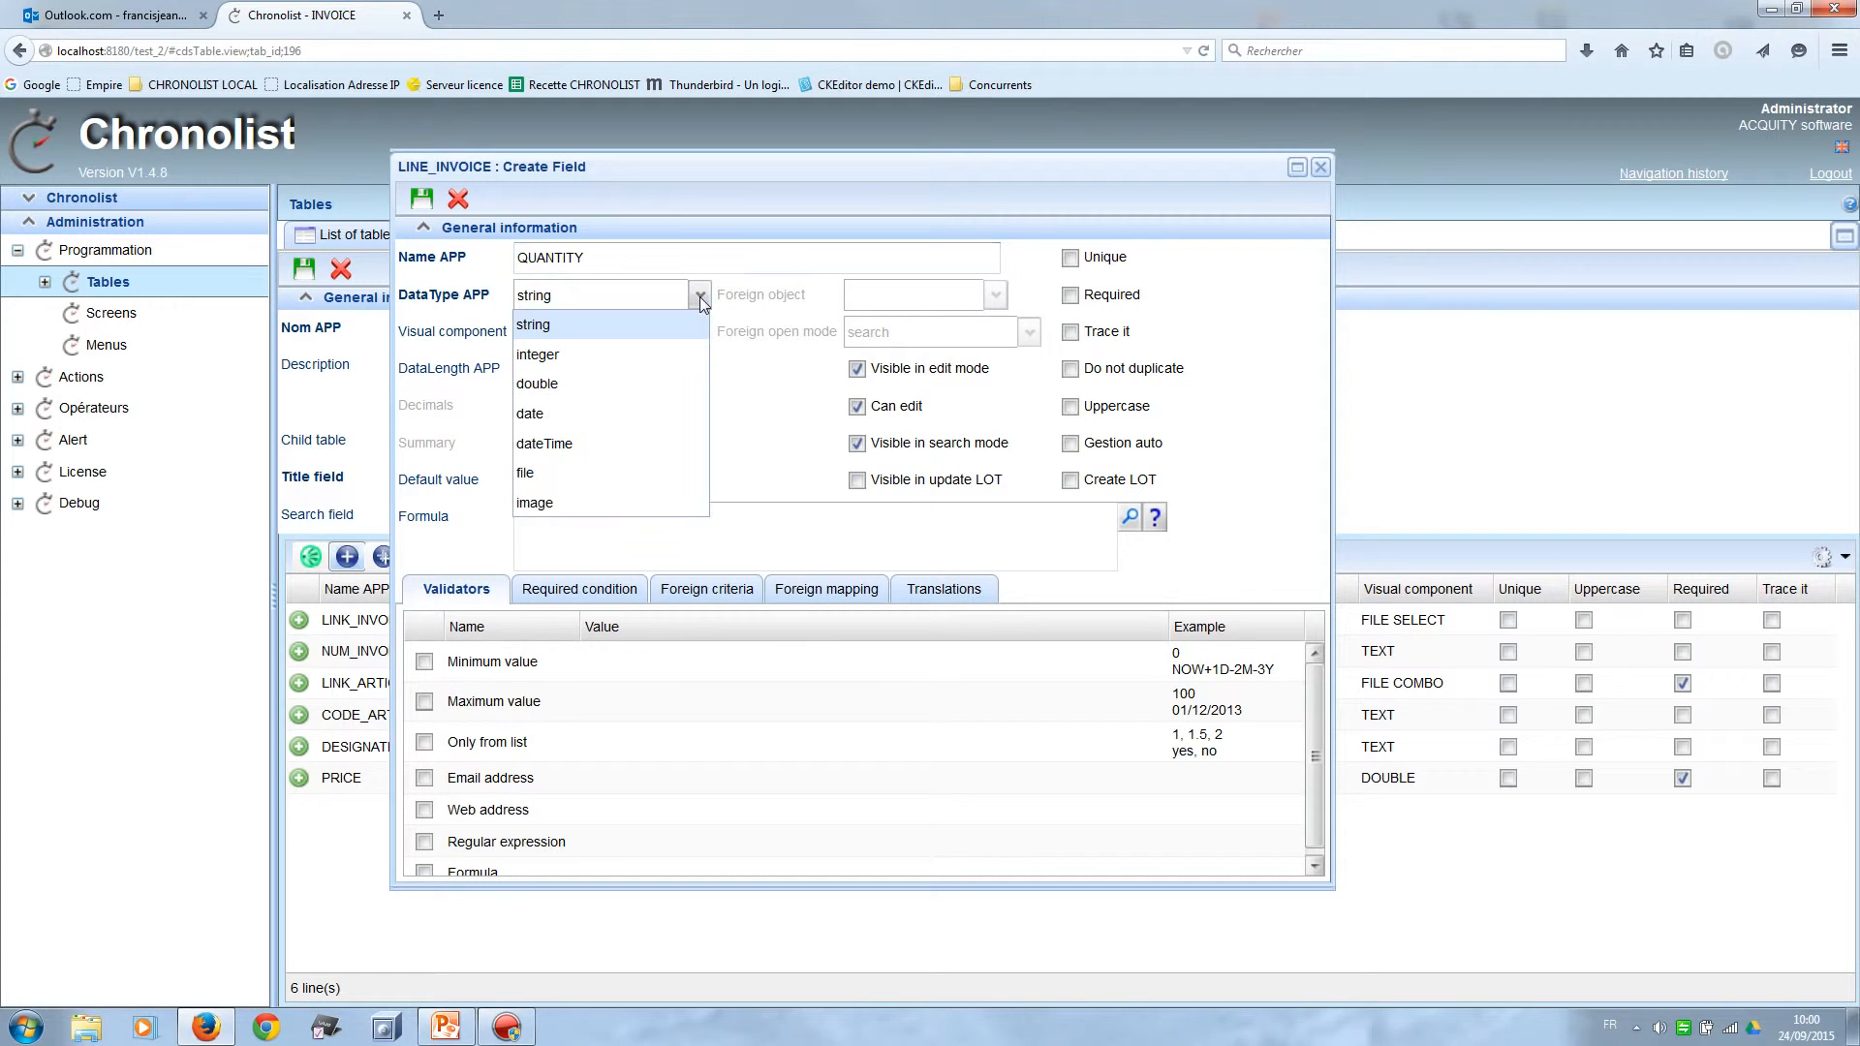
pyautogui.click(627, 356)
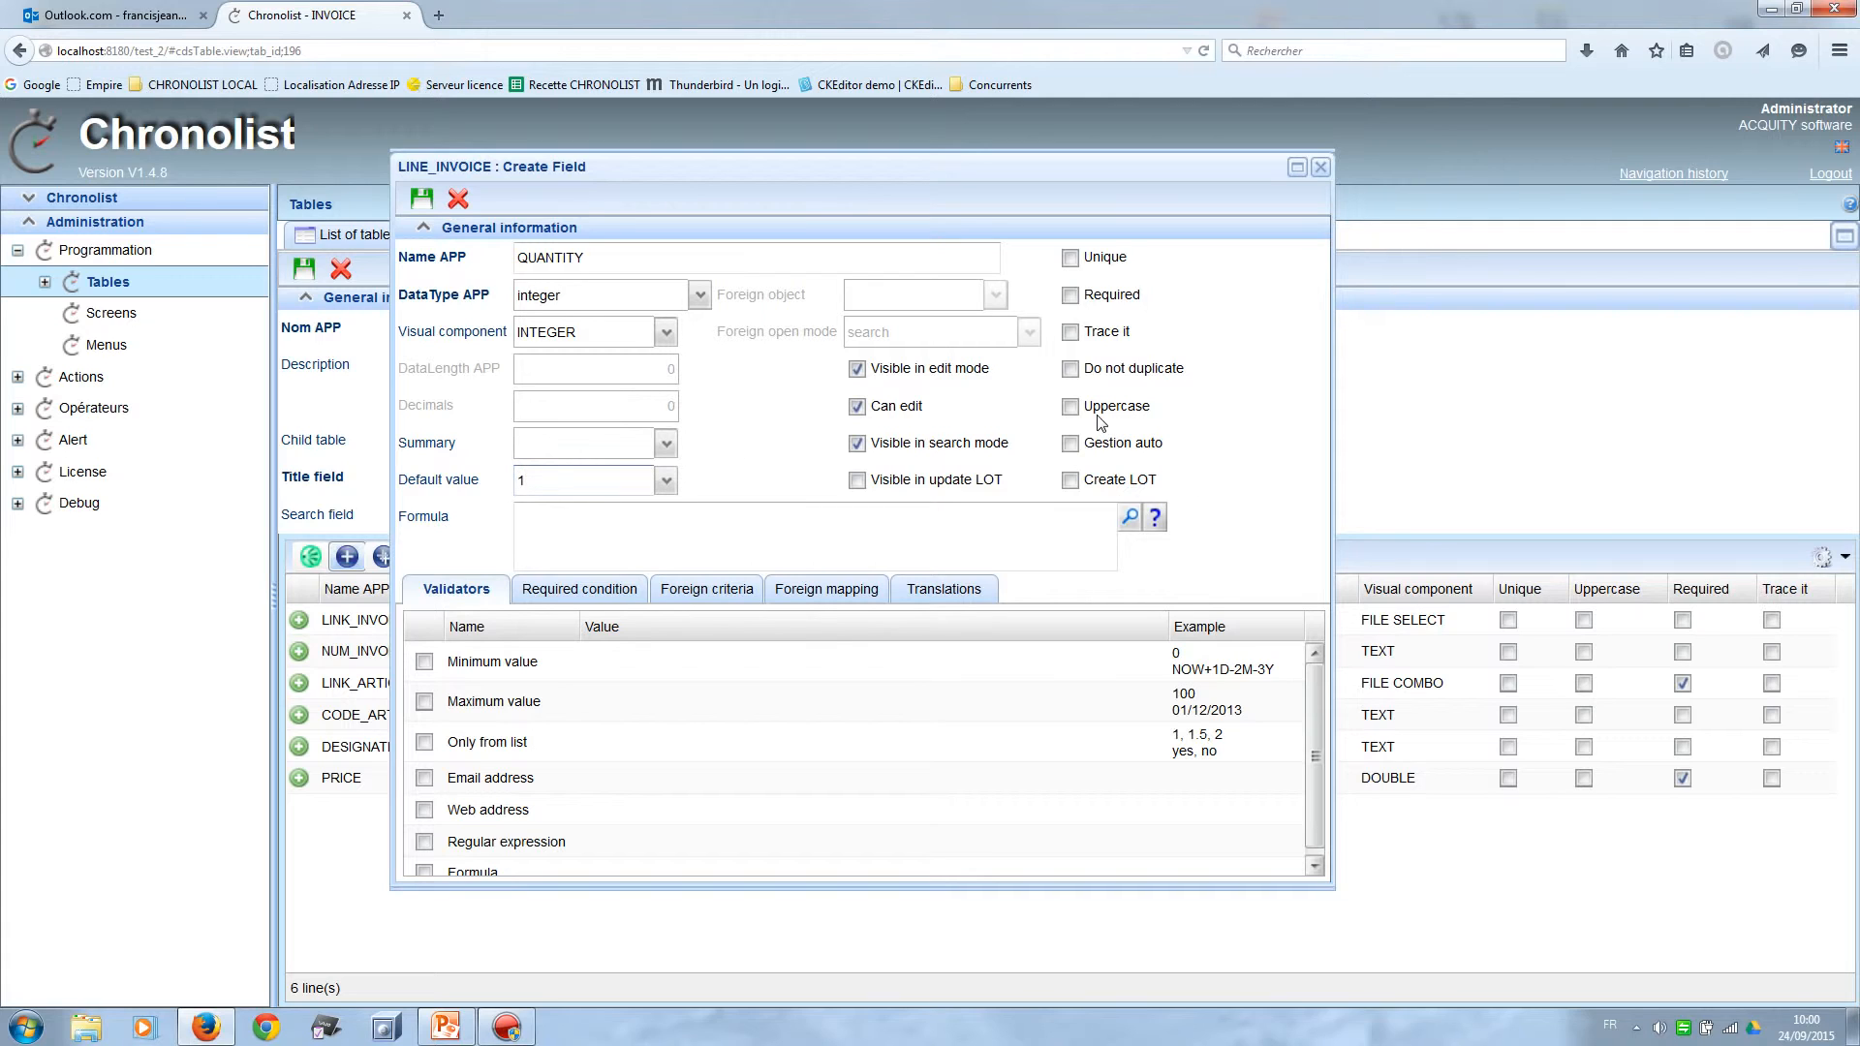
pyautogui.click(1068, 294)
pyautogui.click(425, 203)
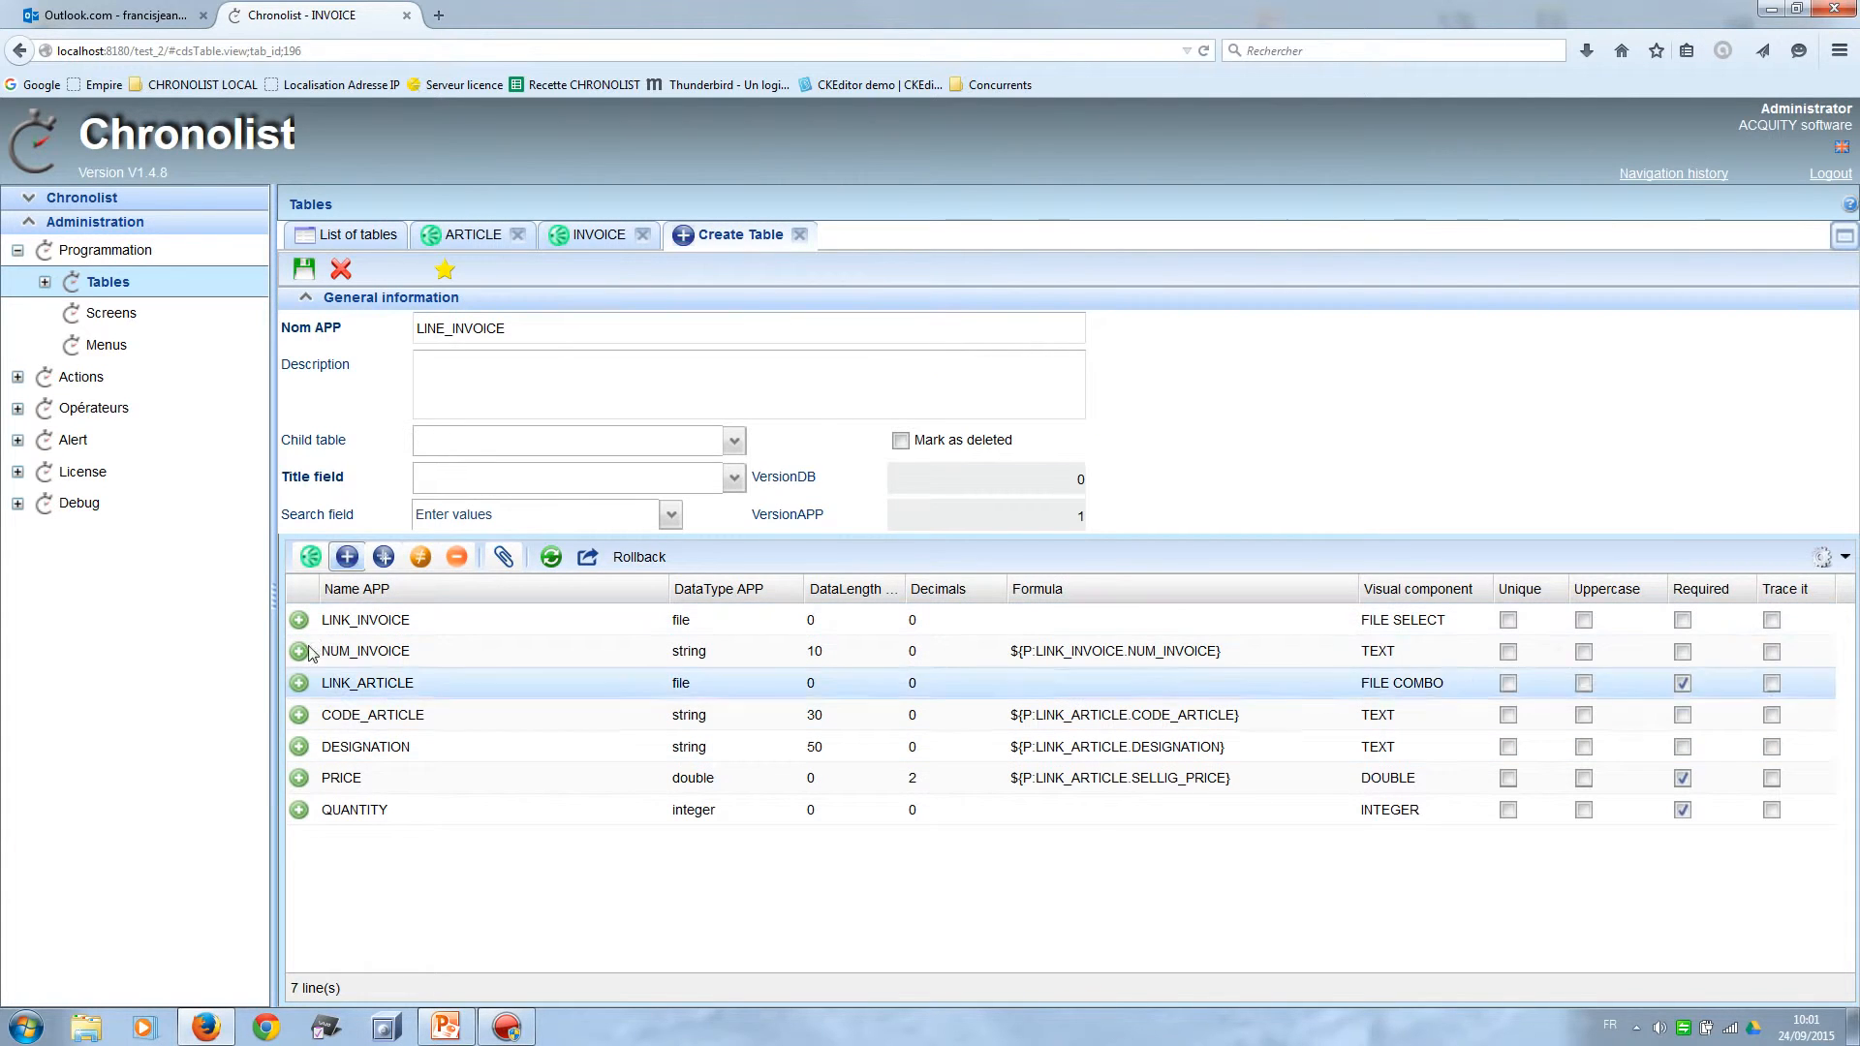
# Add a non-editable double field named TOTAL_LINE_ATI with the formula ${P:PRICE}*${P:QUANTITY} to the LINE_INVOICE table.
pyautogui.click(346, 559)
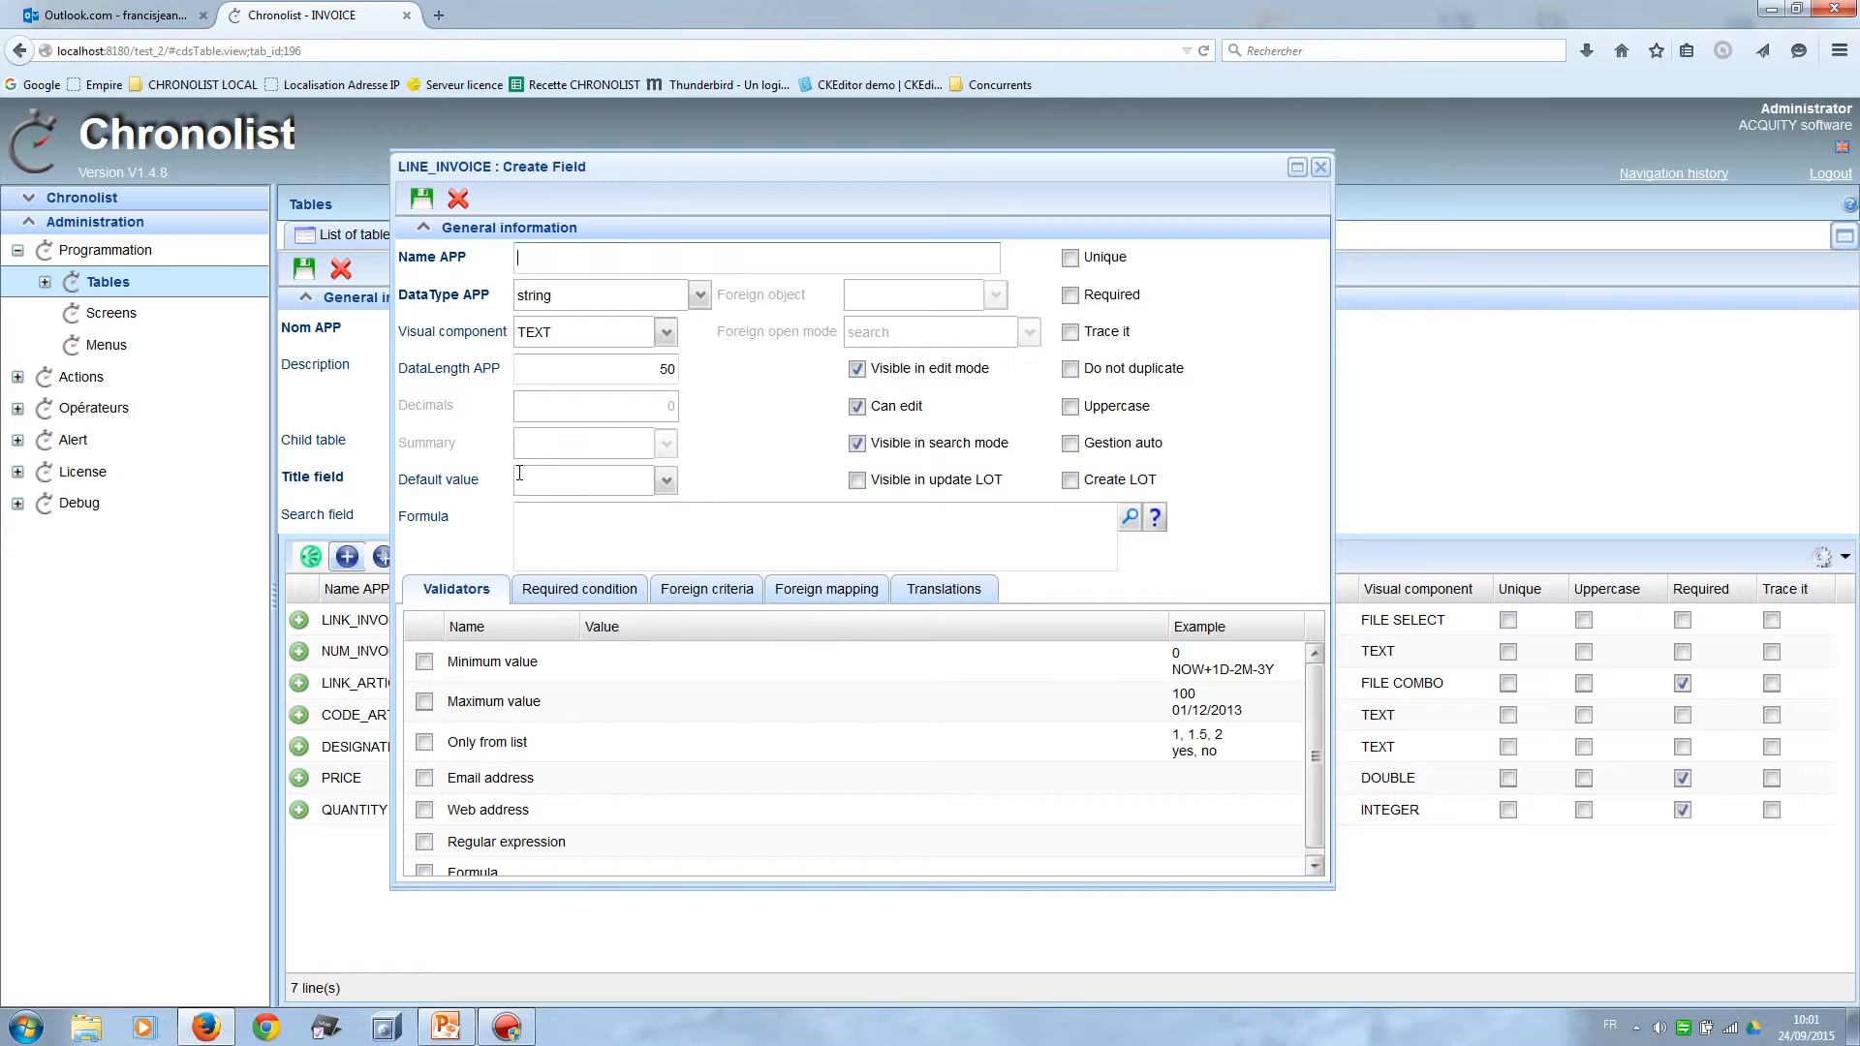
pyautogui.write('TOTAL_LINE_ATI')
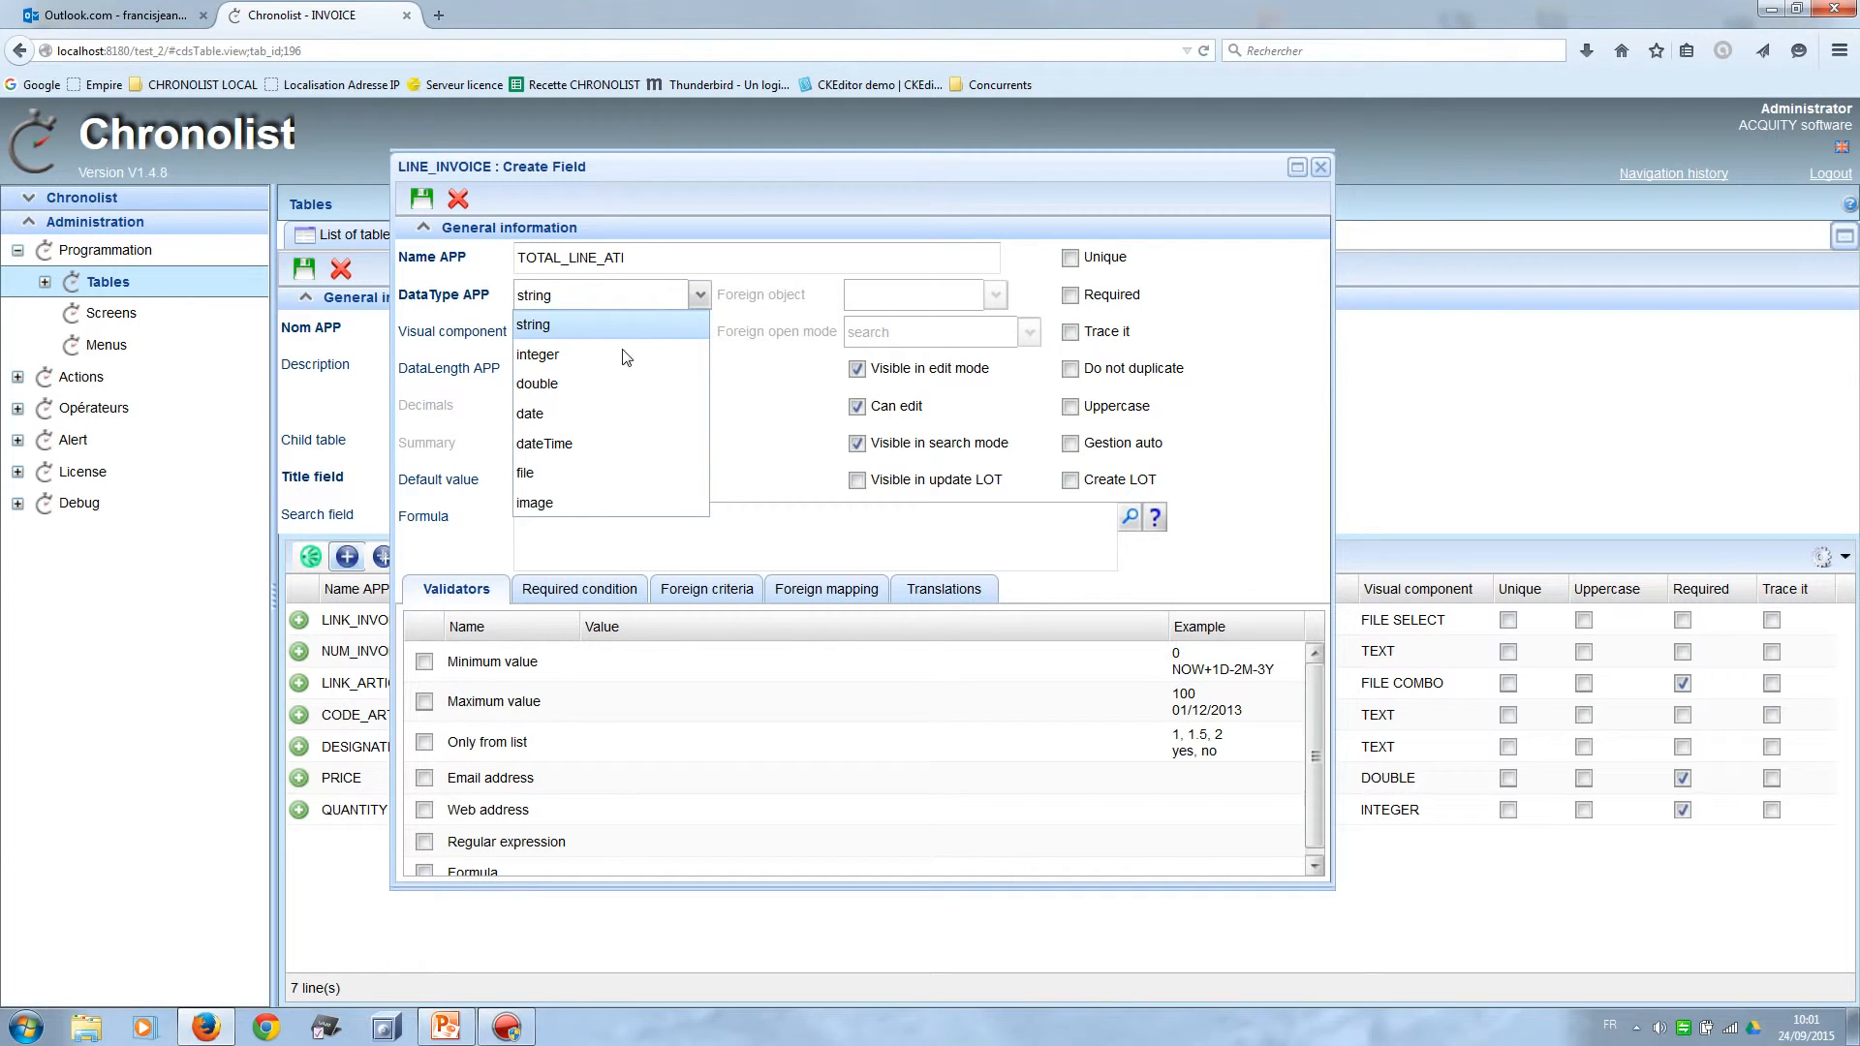
pyautogui.click(609, 383)
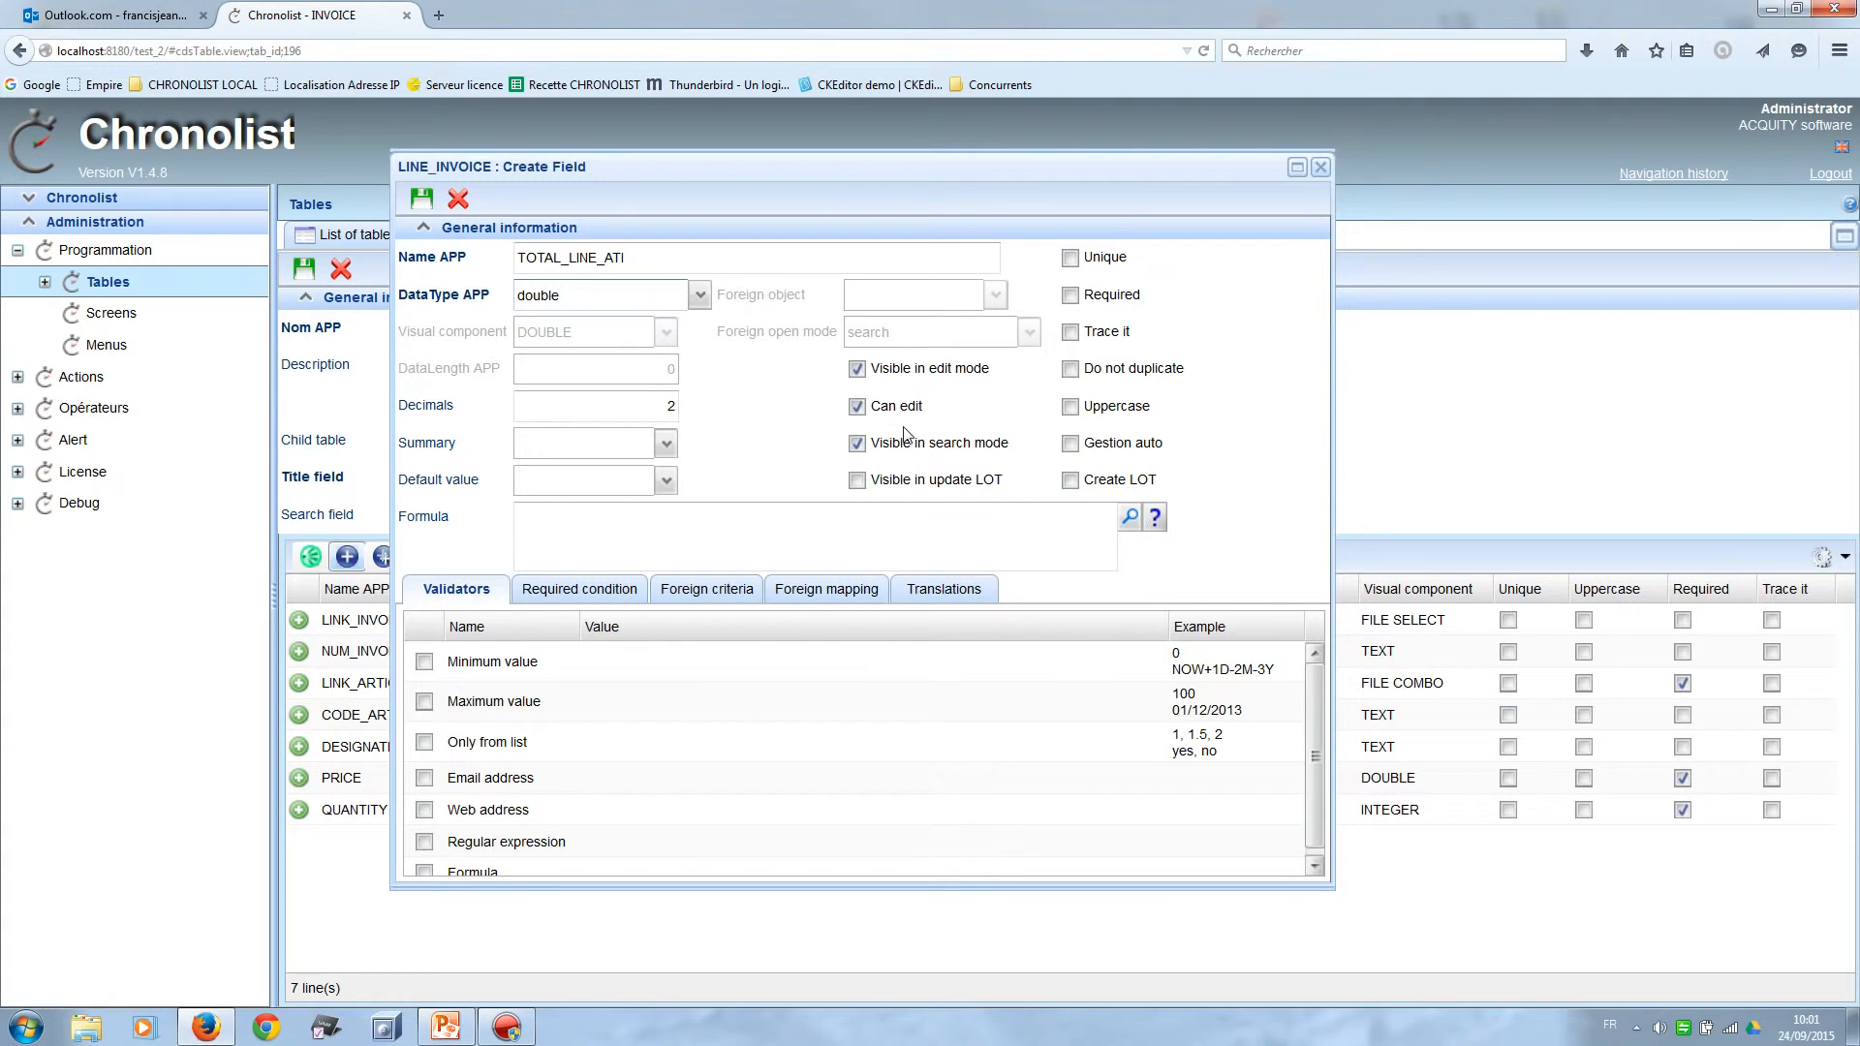
pyautogui.click(859, 408)
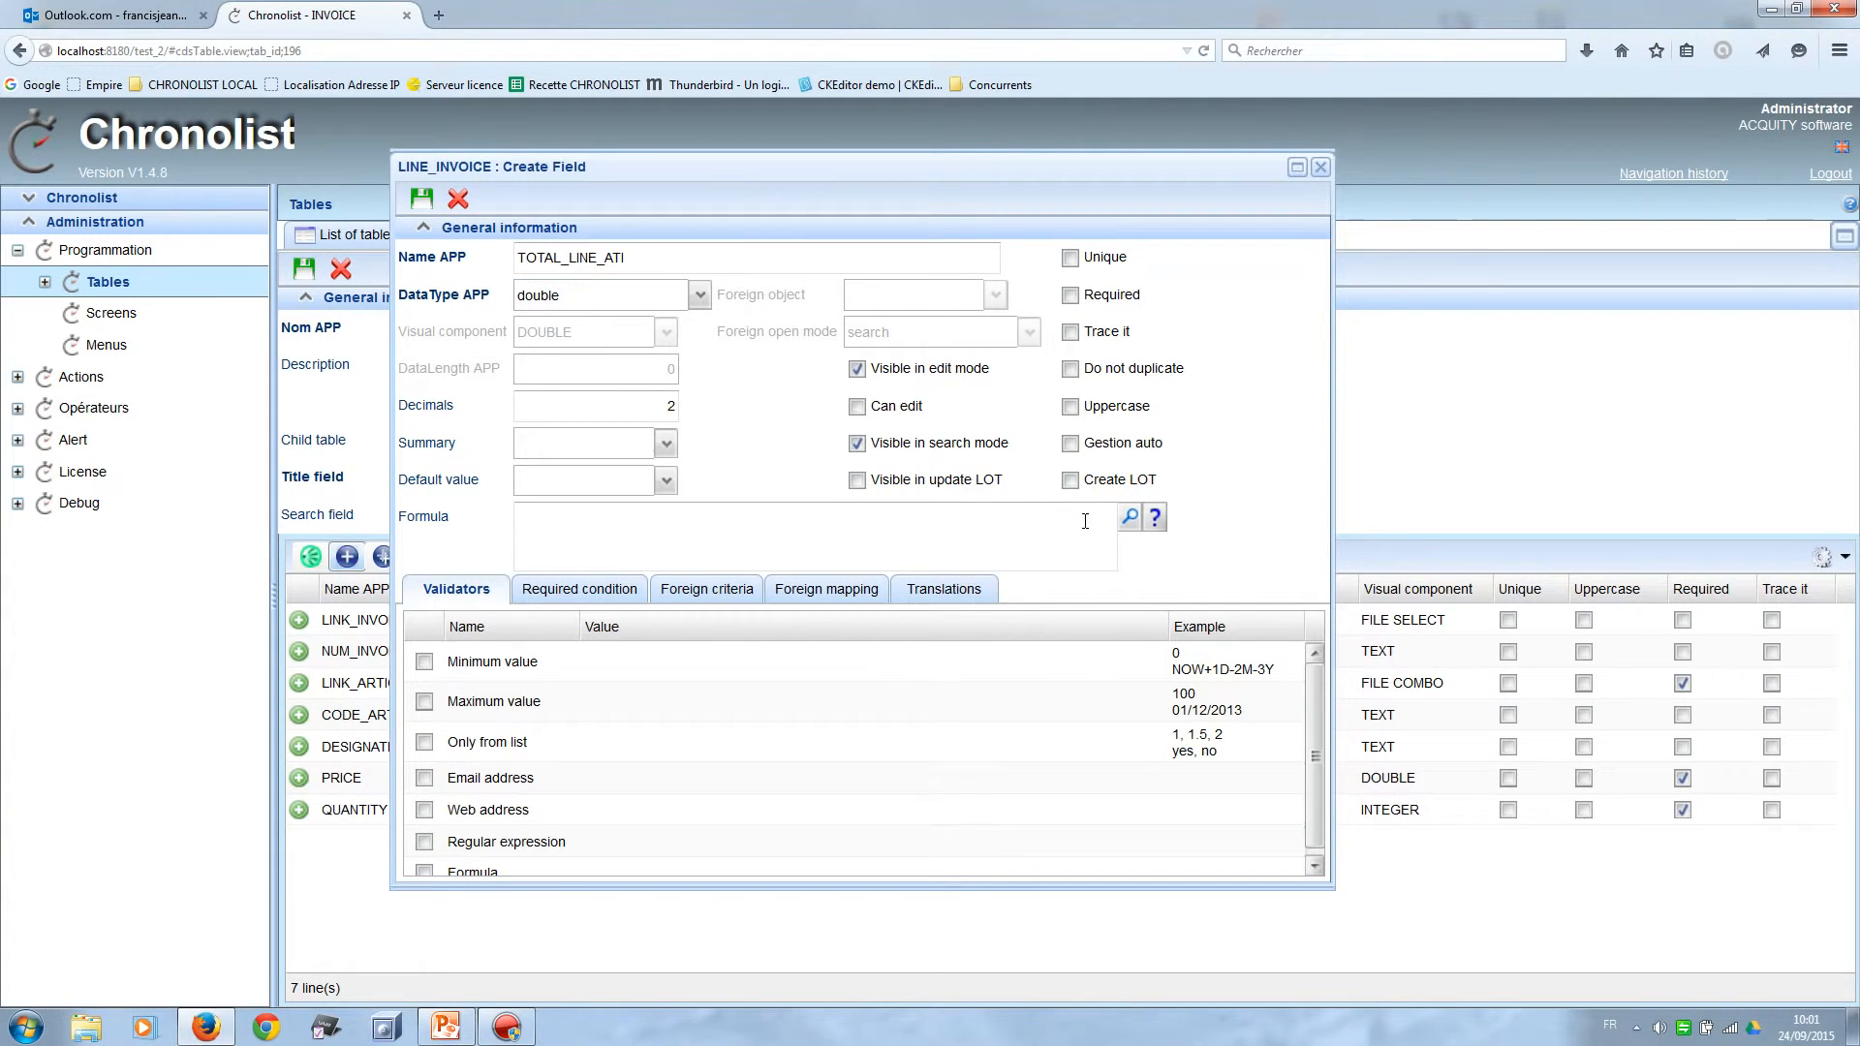
pyautogui.click(1127, 521)
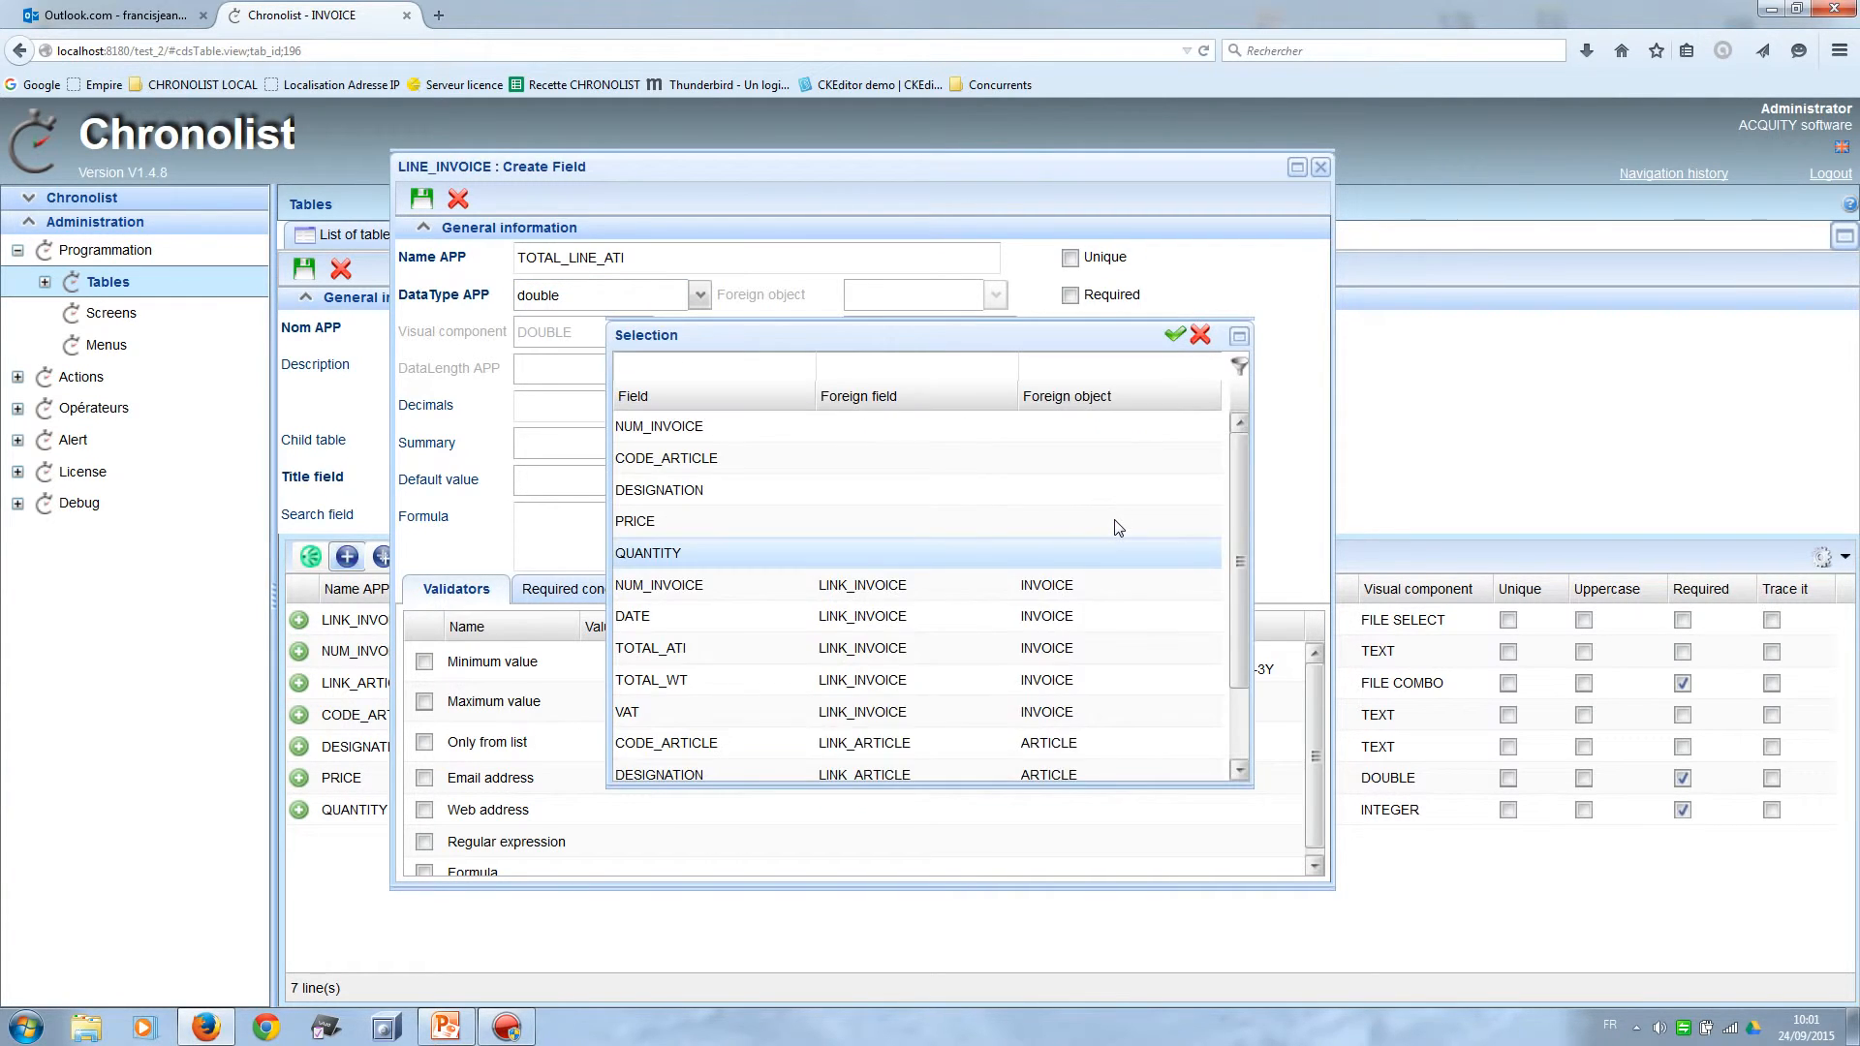
pyautogui.doubleClick(972, 530)
pyautogui.click(629, 525)
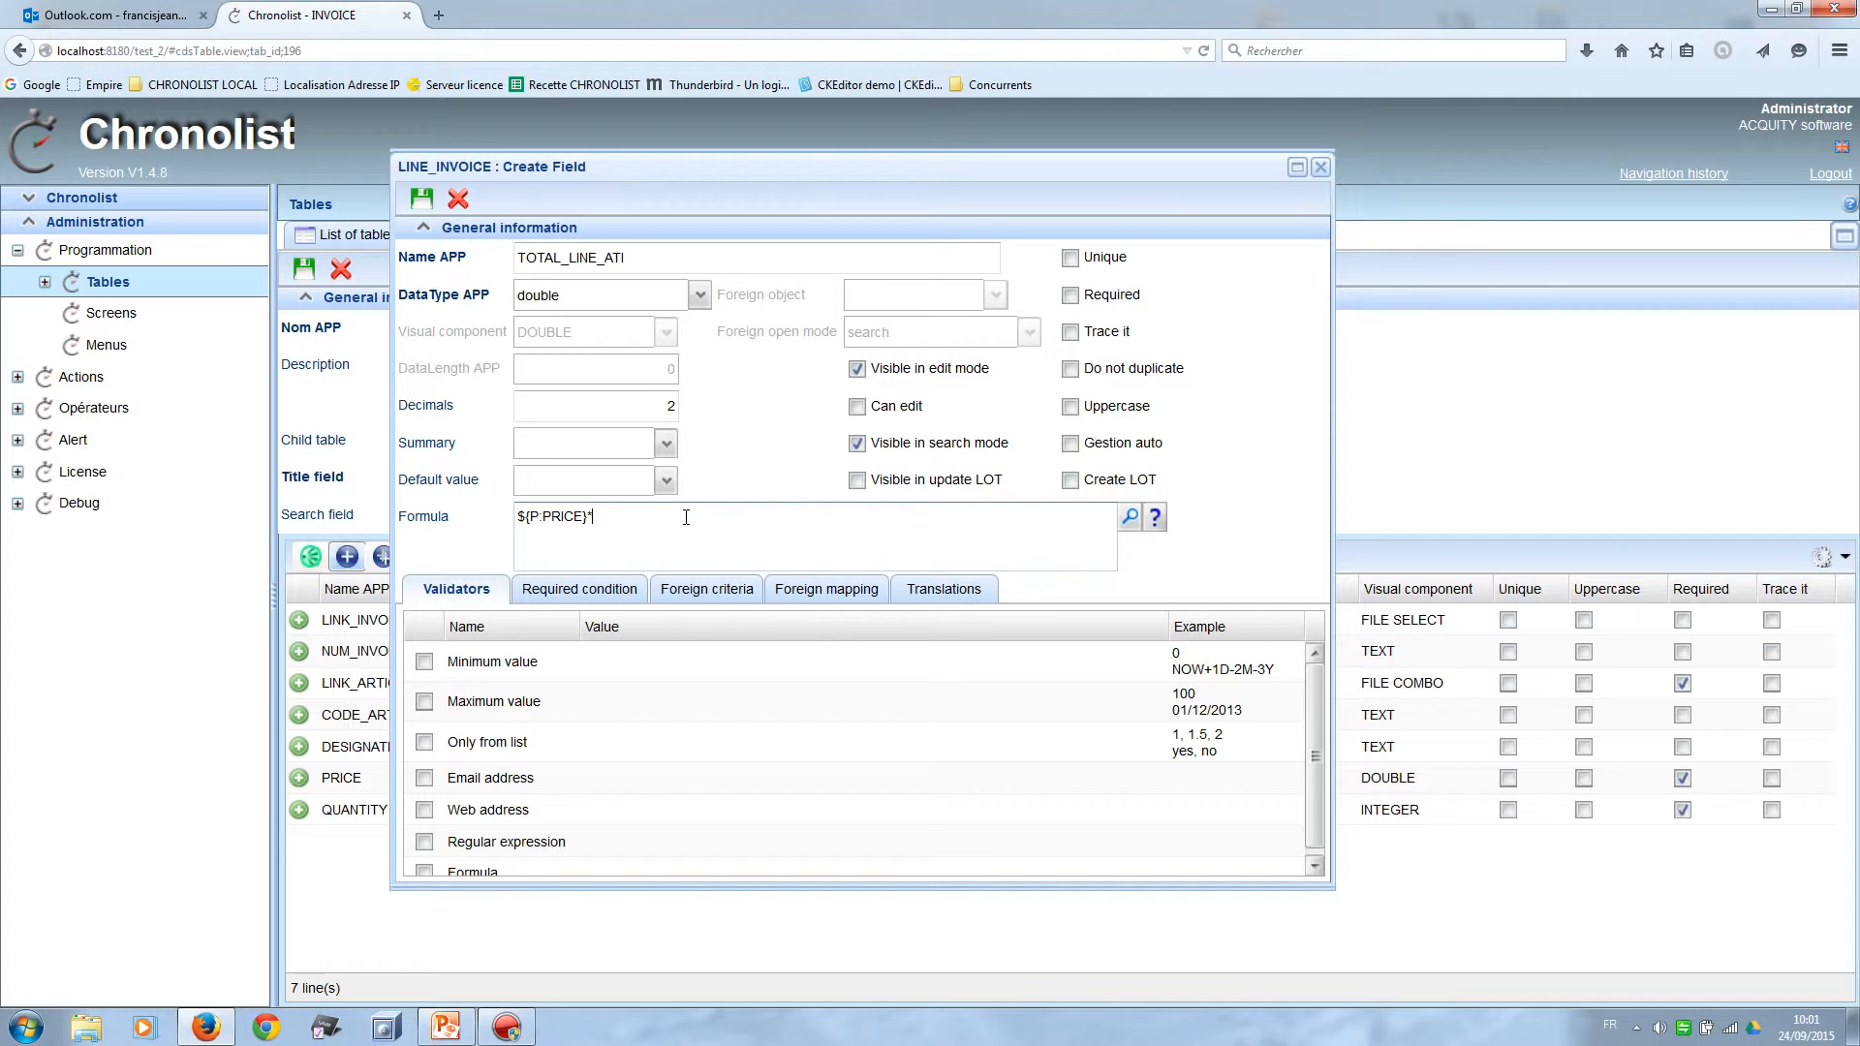
pyautogui.click(1131, 520)
pyautogui.doubleClick(948, 561)
pyautogui.click(421, 203)
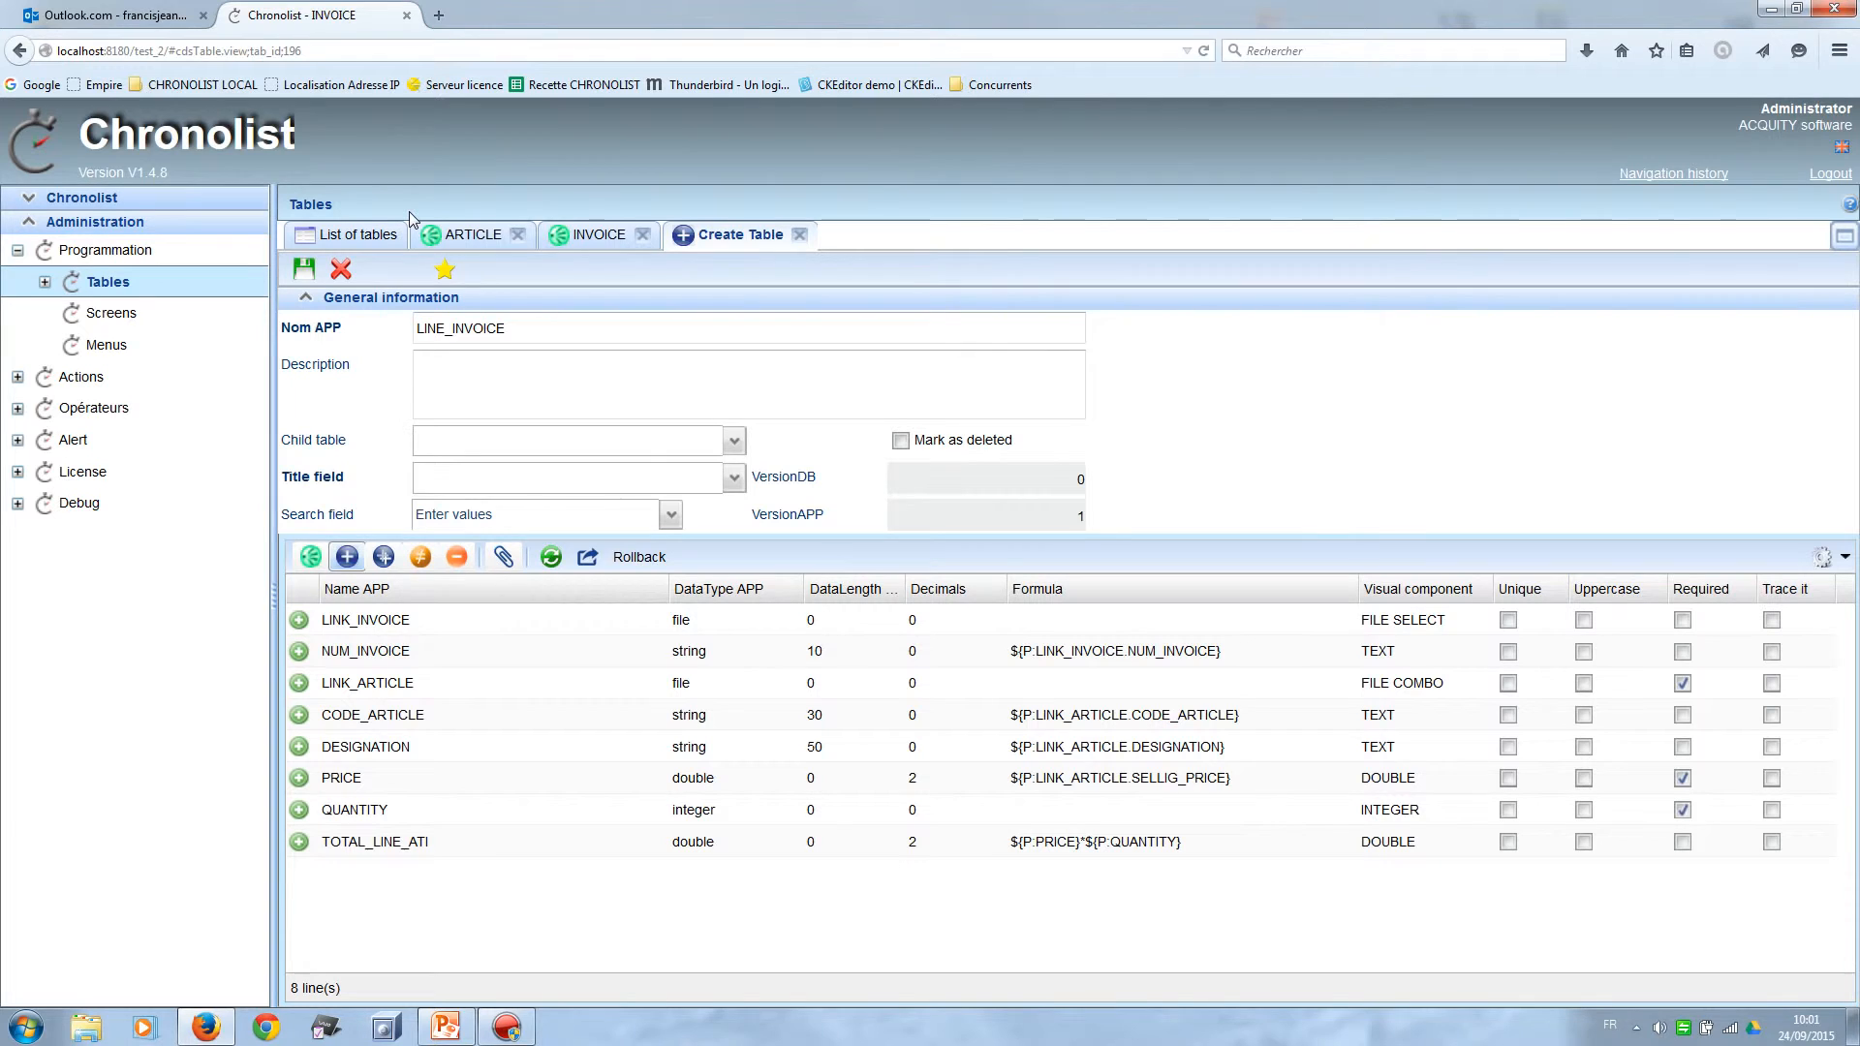
# Set CODE_ARTICLE as LINE_INVOICE's title field and CODE_ARTICLE and DESIGNATION as its search fields, and save the table.
pyautogui.click(733, 484)
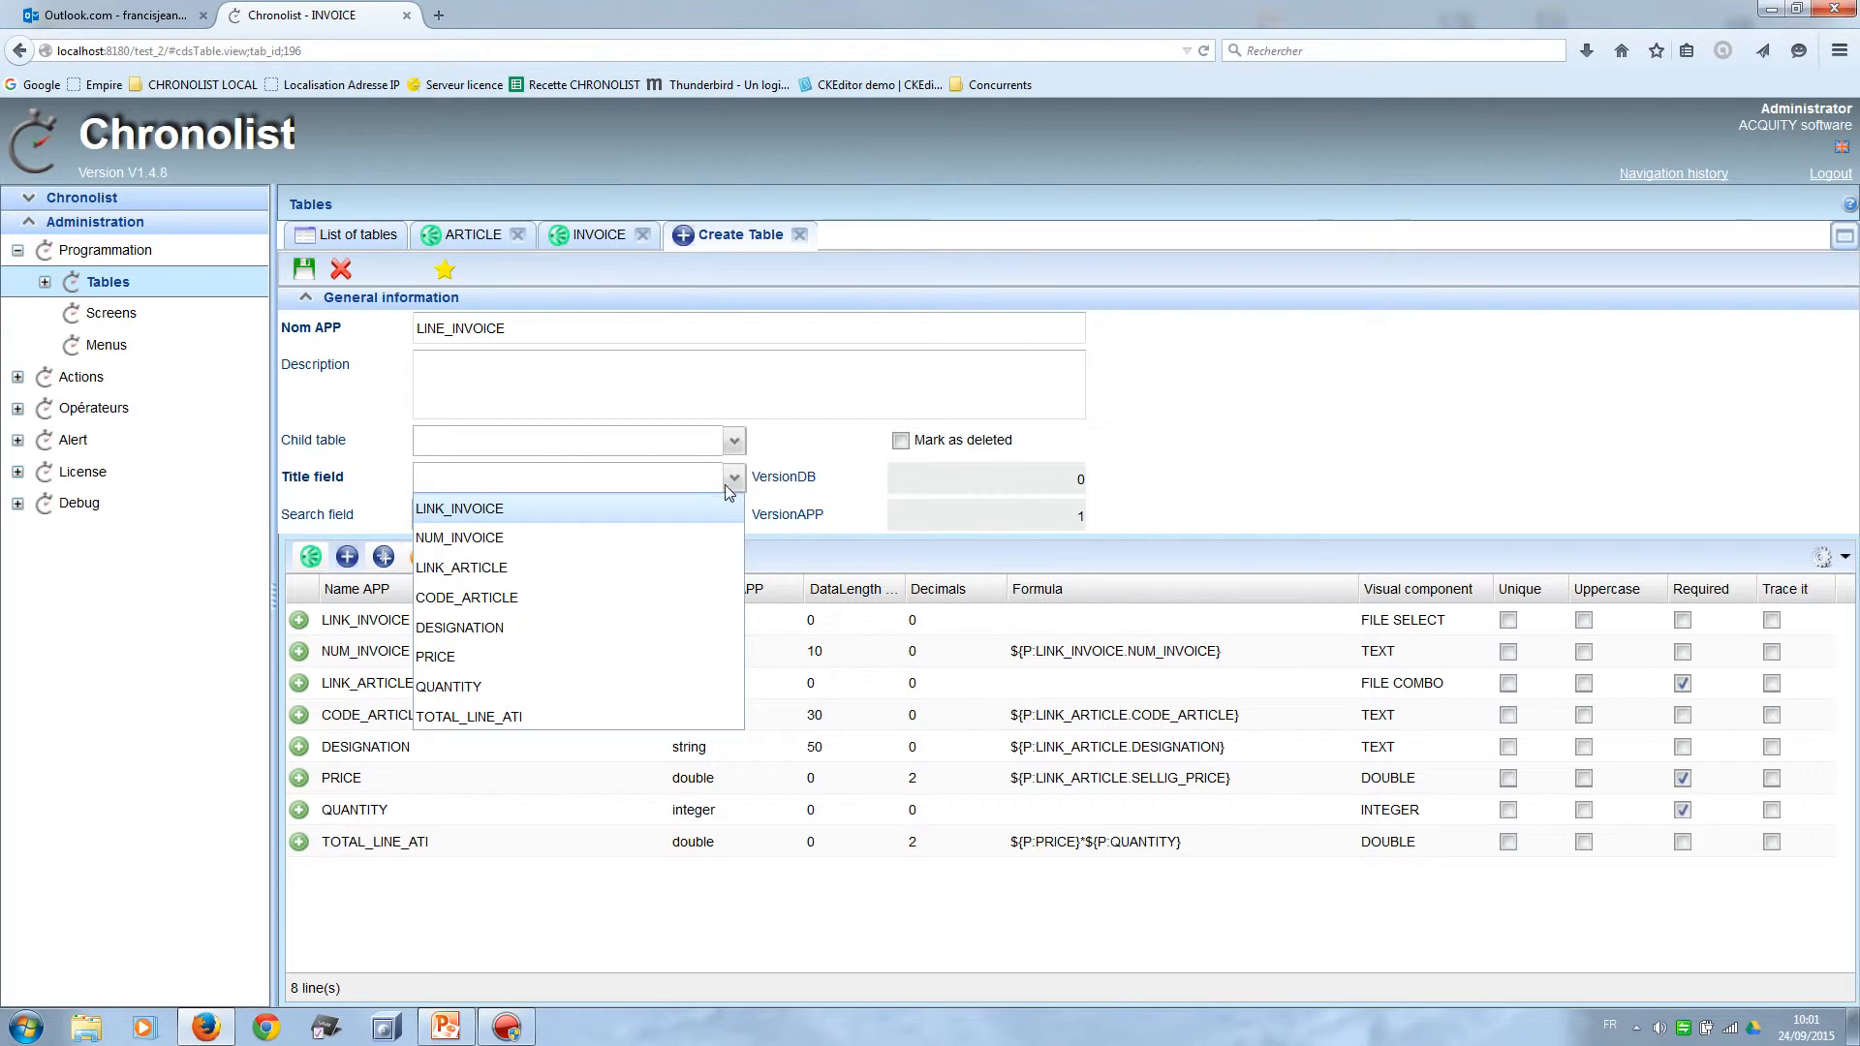
pyautogui.click(593, 601)
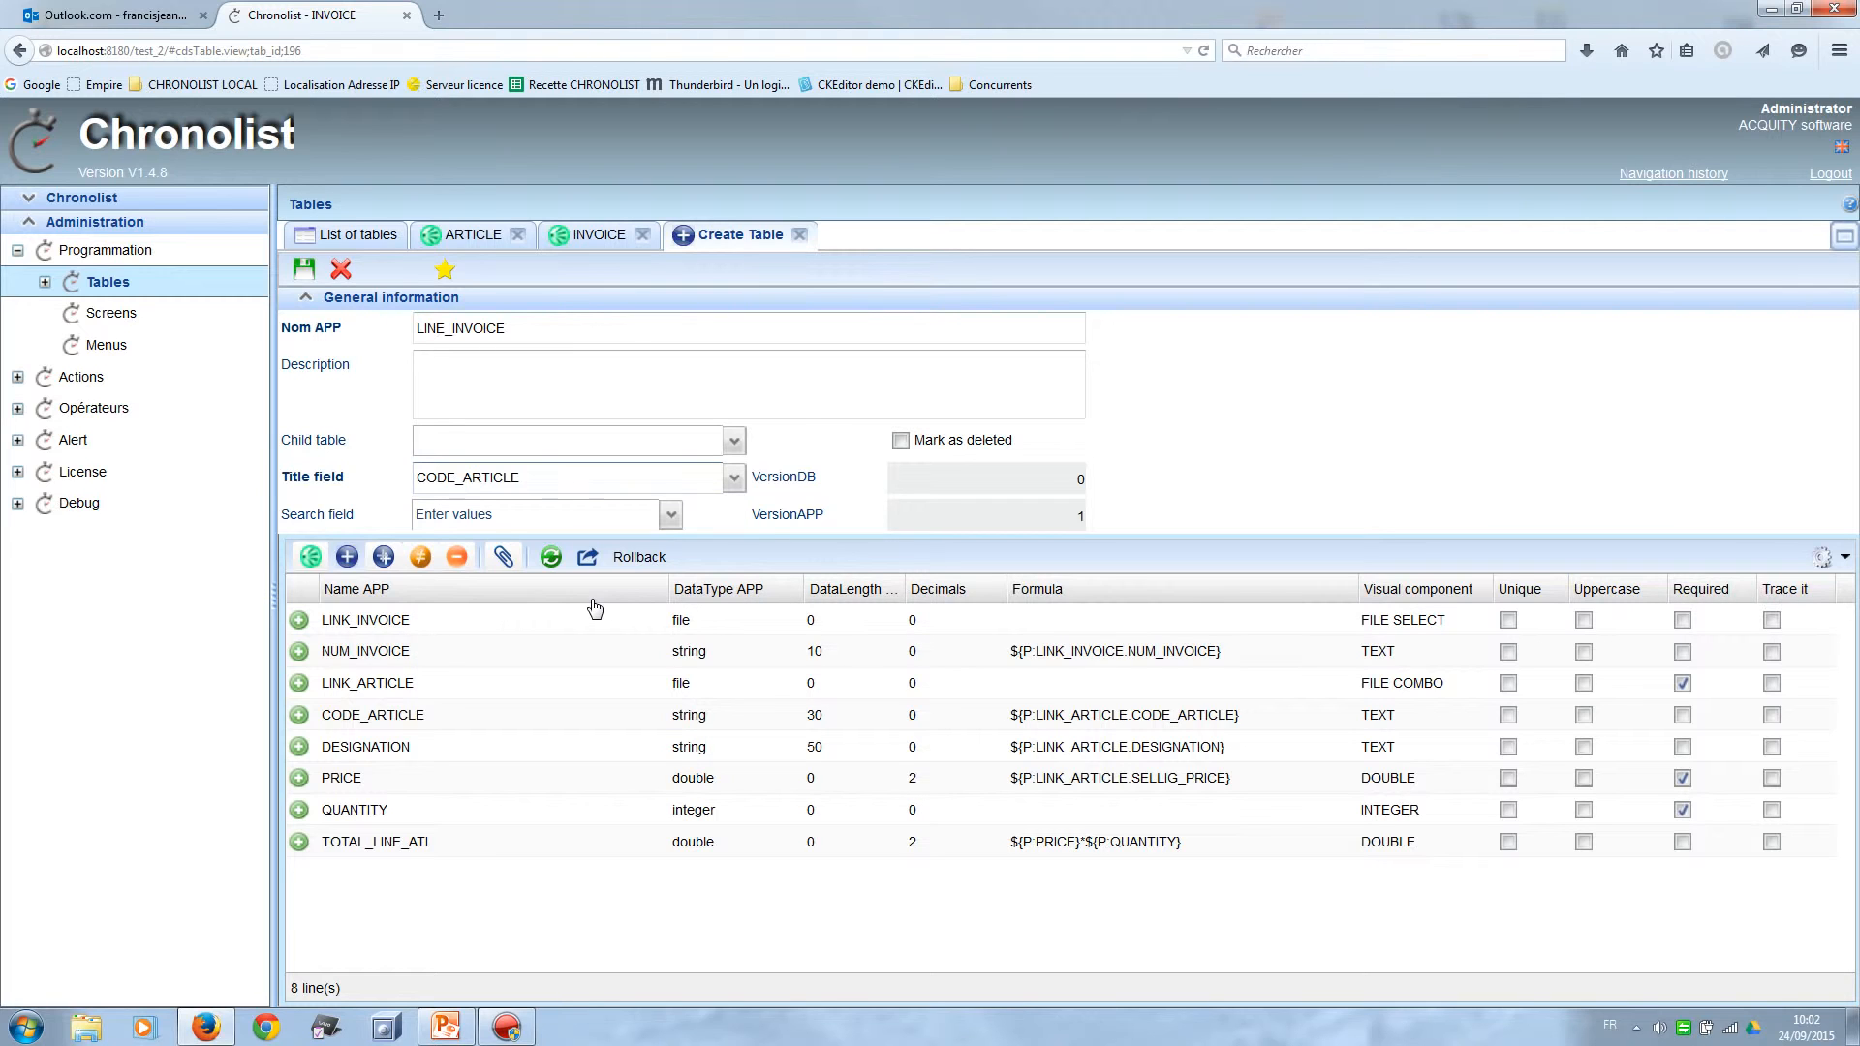
pyautogui.click(669, 519)
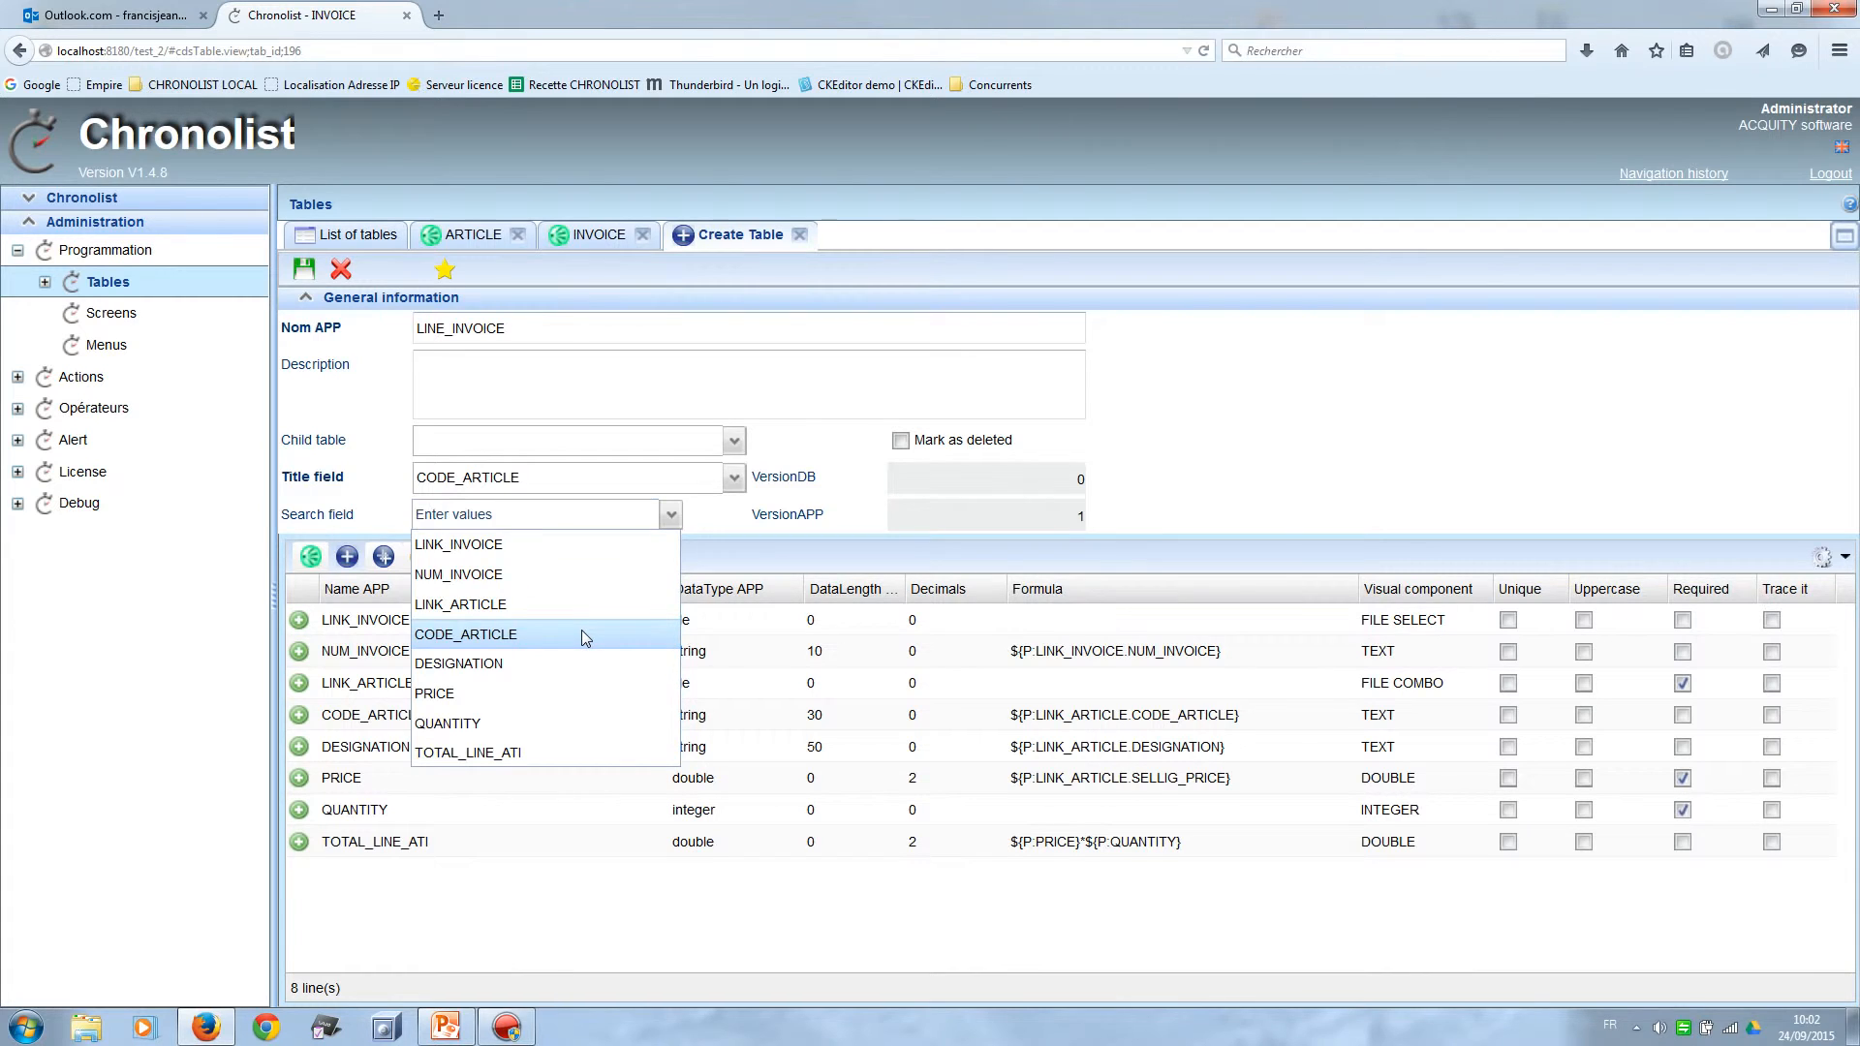
pyautogui.click(584, 633)
pyautogui.click(670, 544)
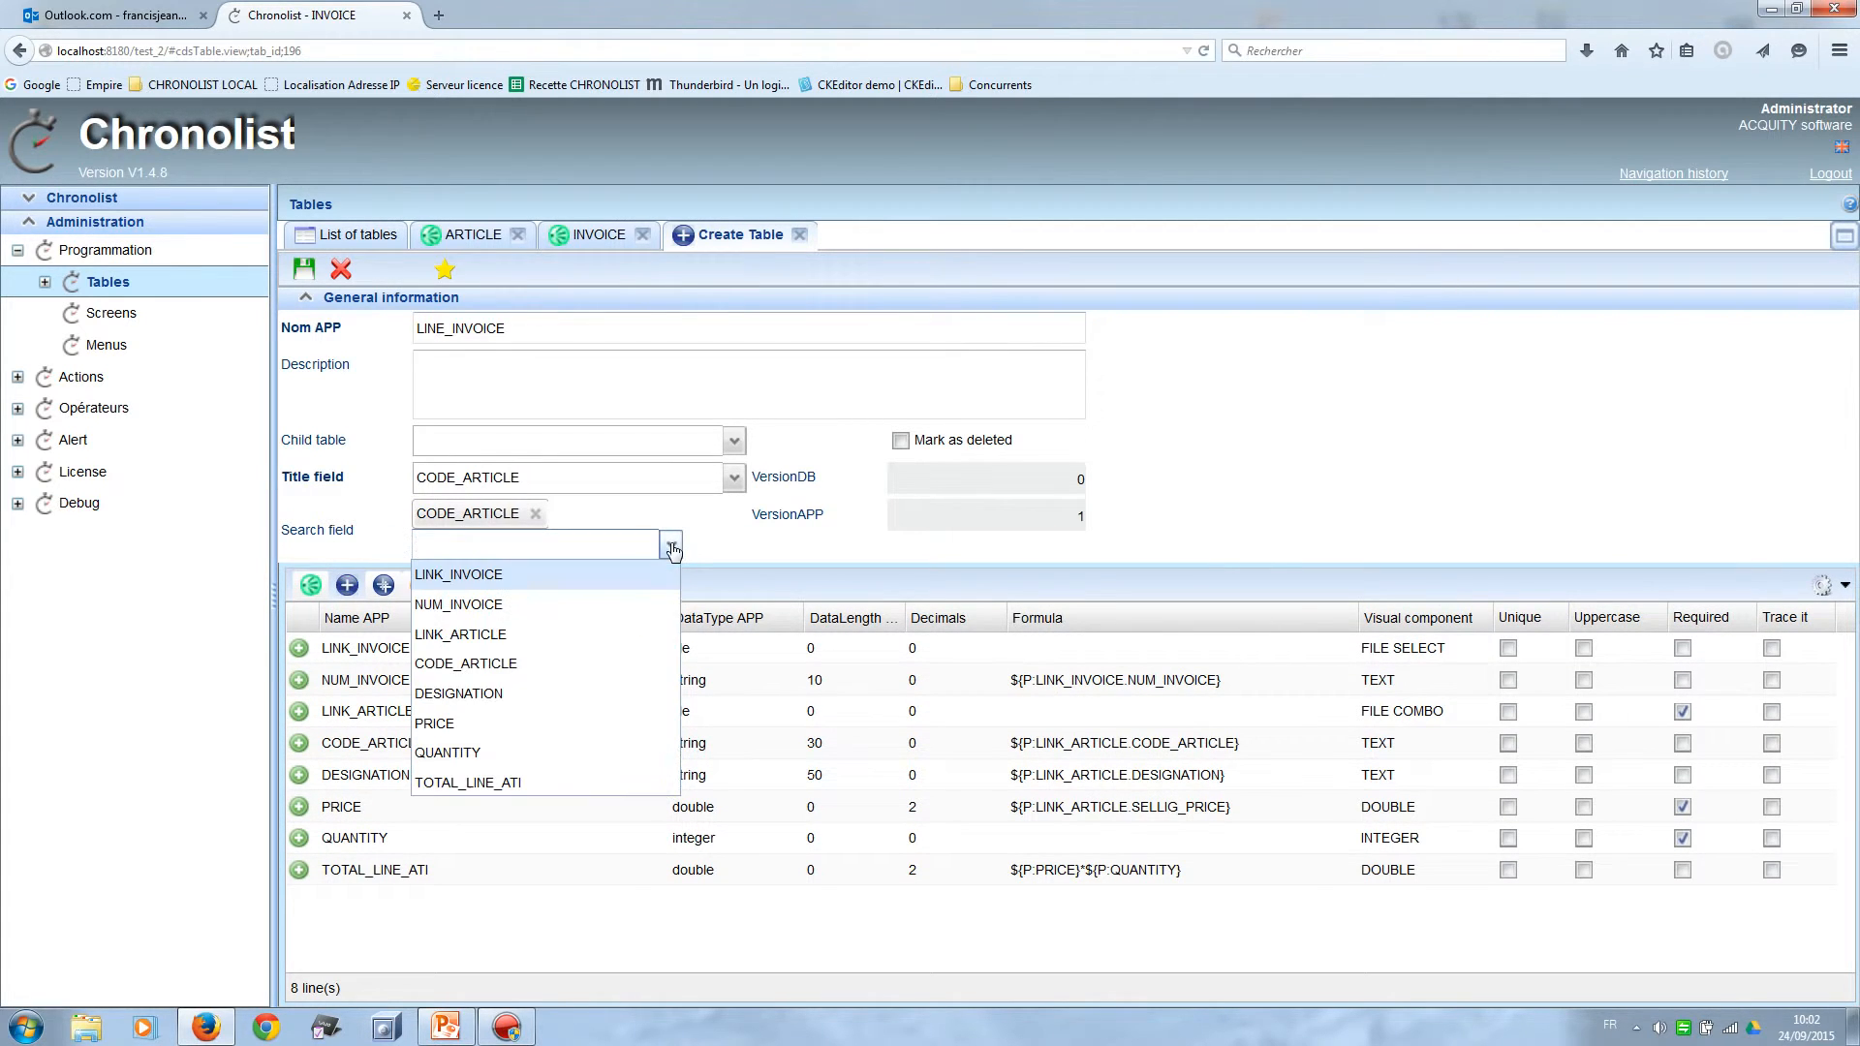
pyautogui.click(543, 694)
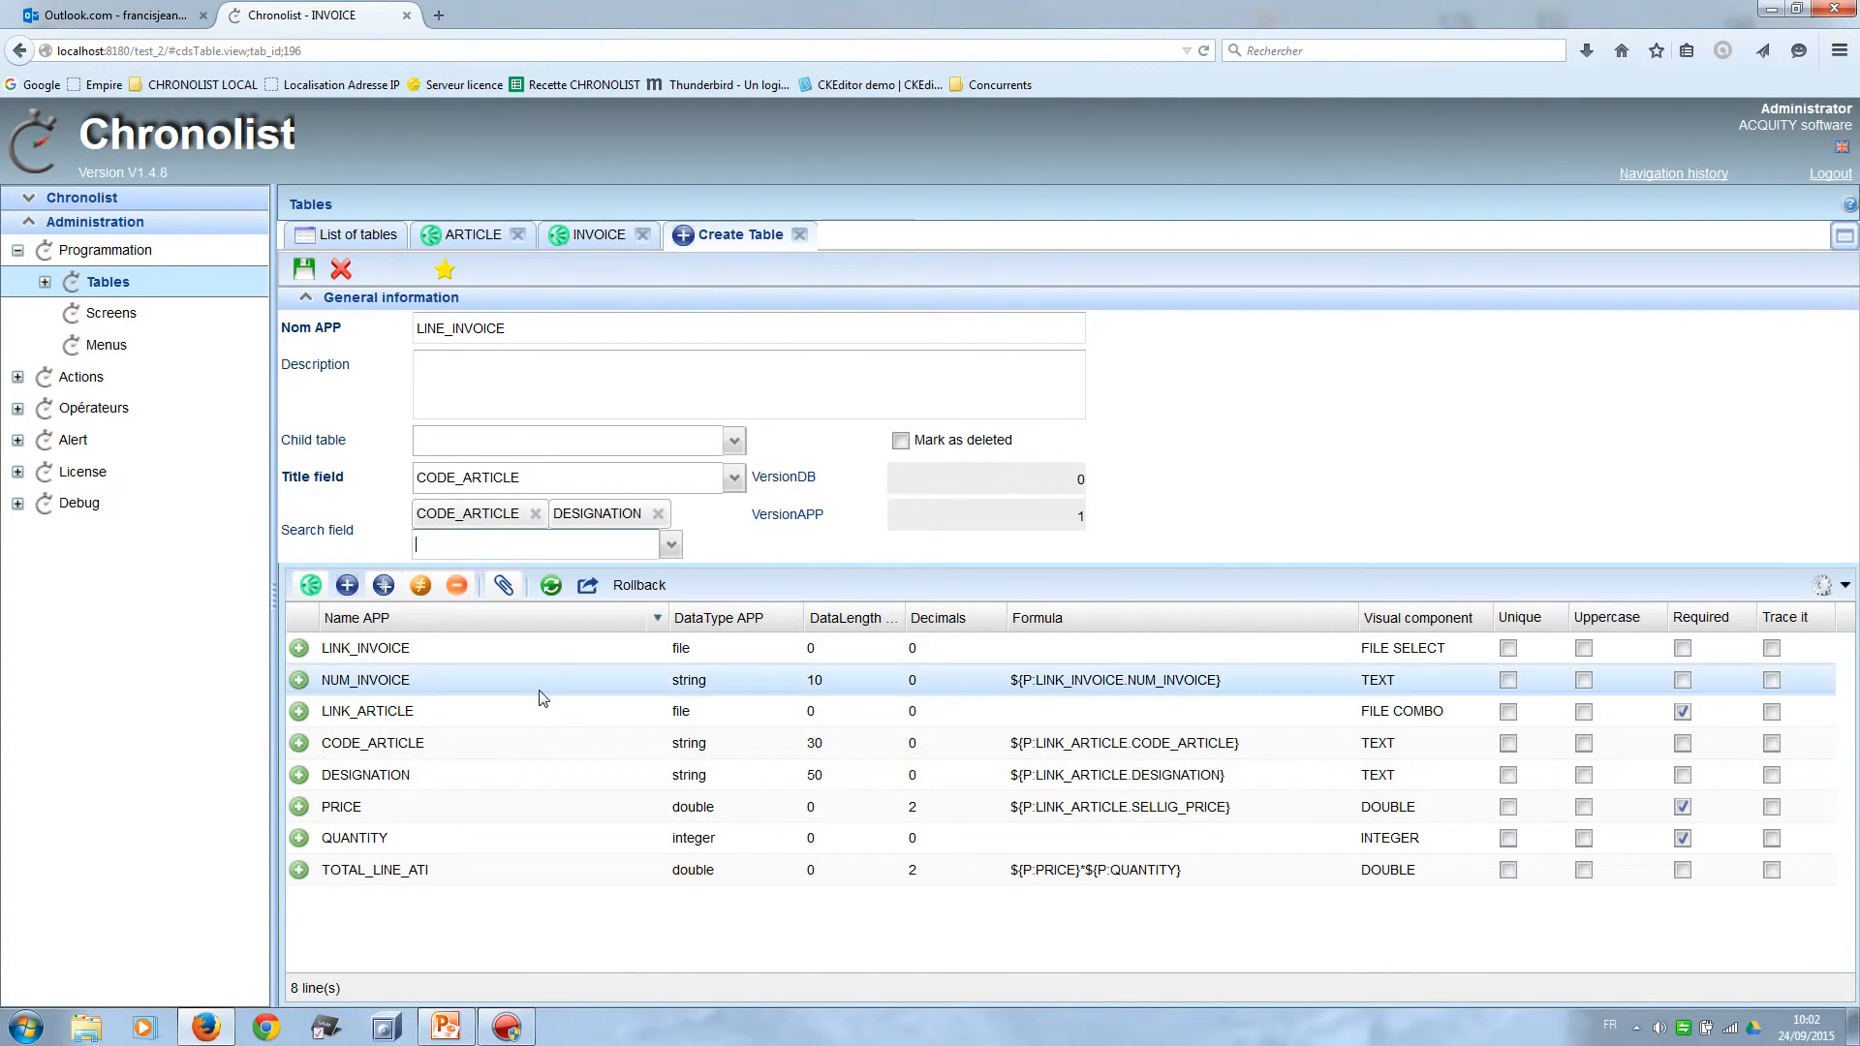
pyautogui.click(304, 272)
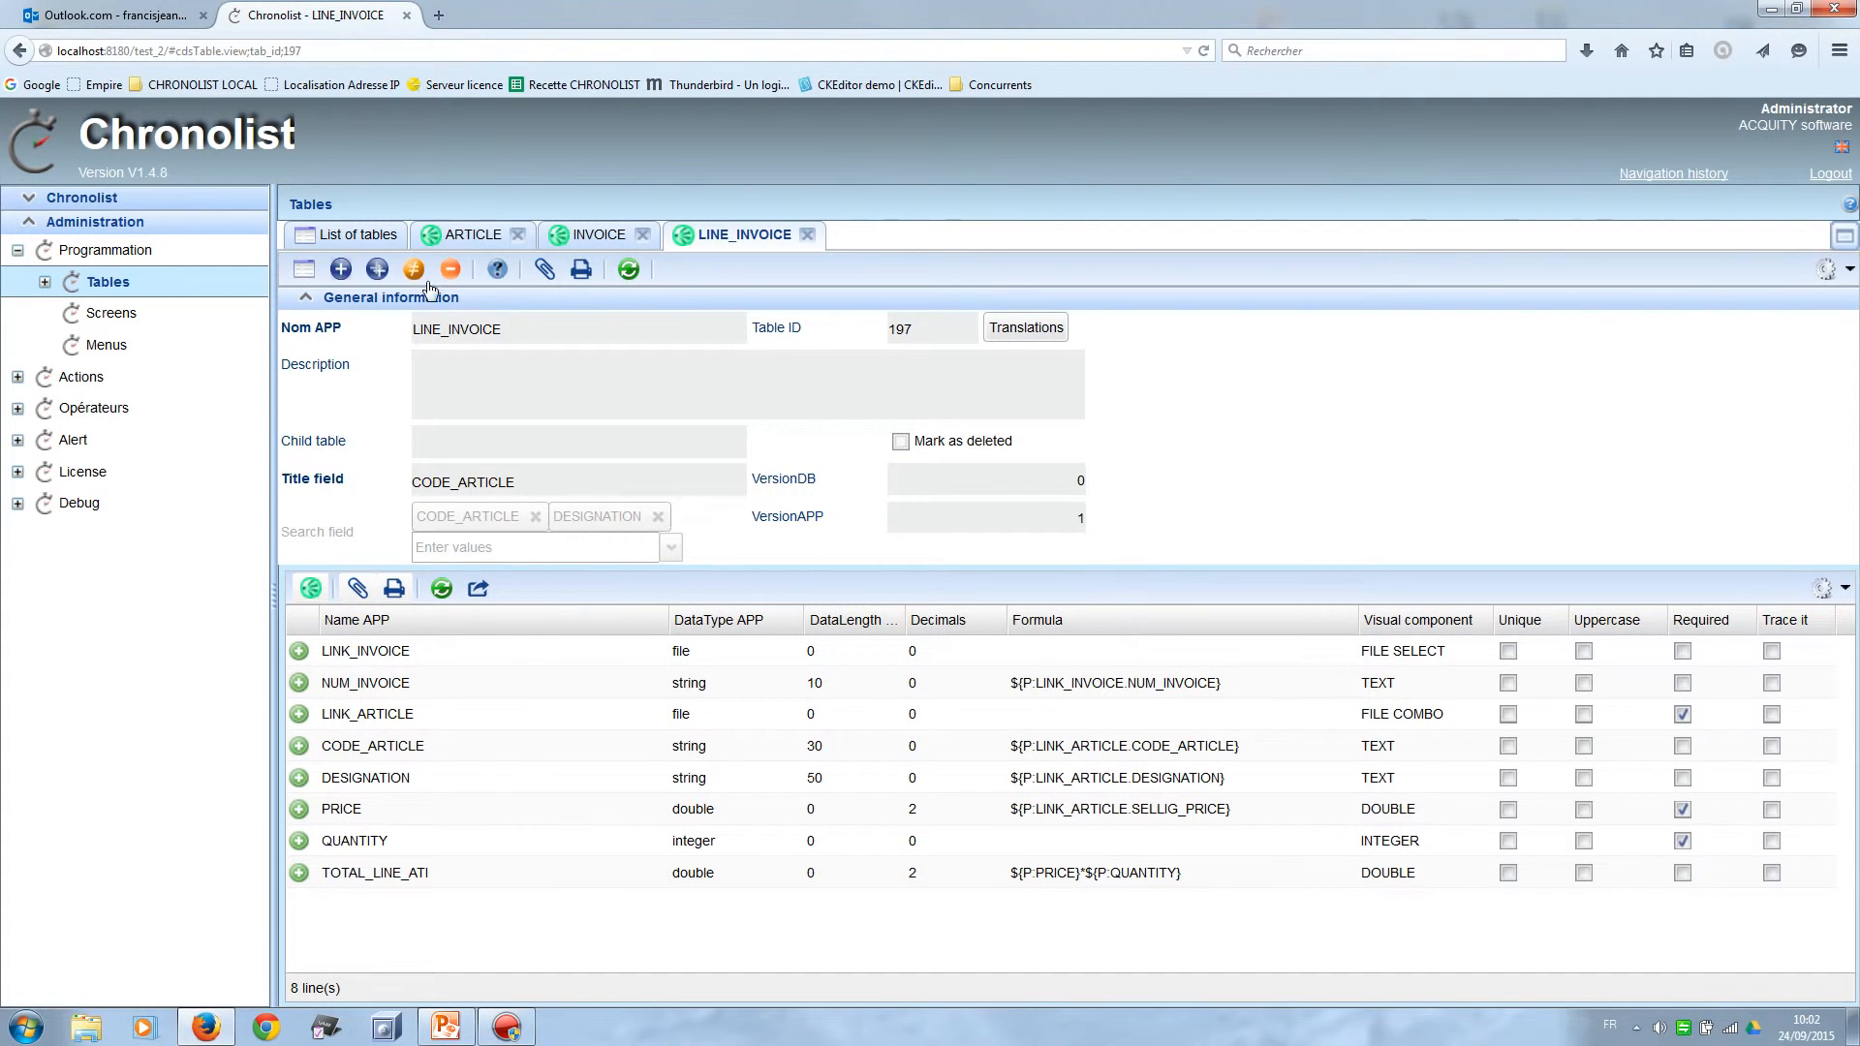
# Update the INVOICE table with LINE_INVOICE as its child table and save the change.
pyautogui.click(591, 242)
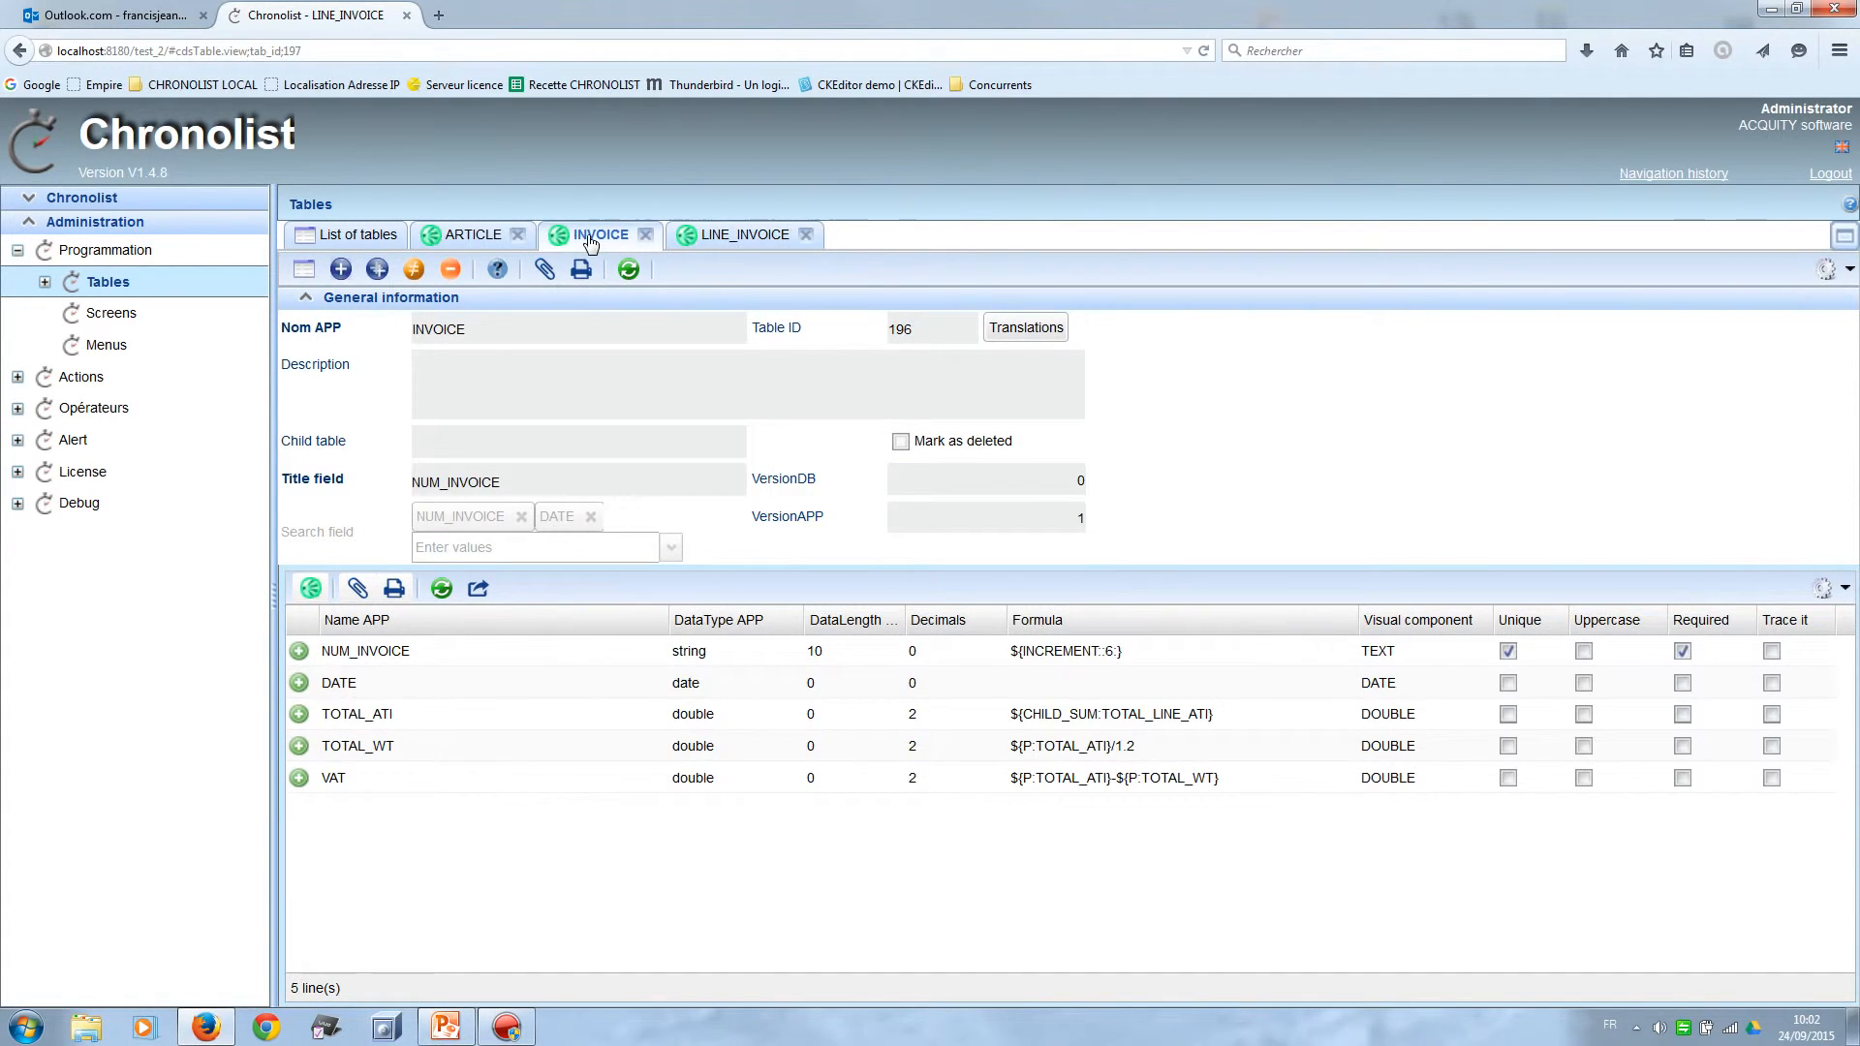
pyautogui.click(414, 271)
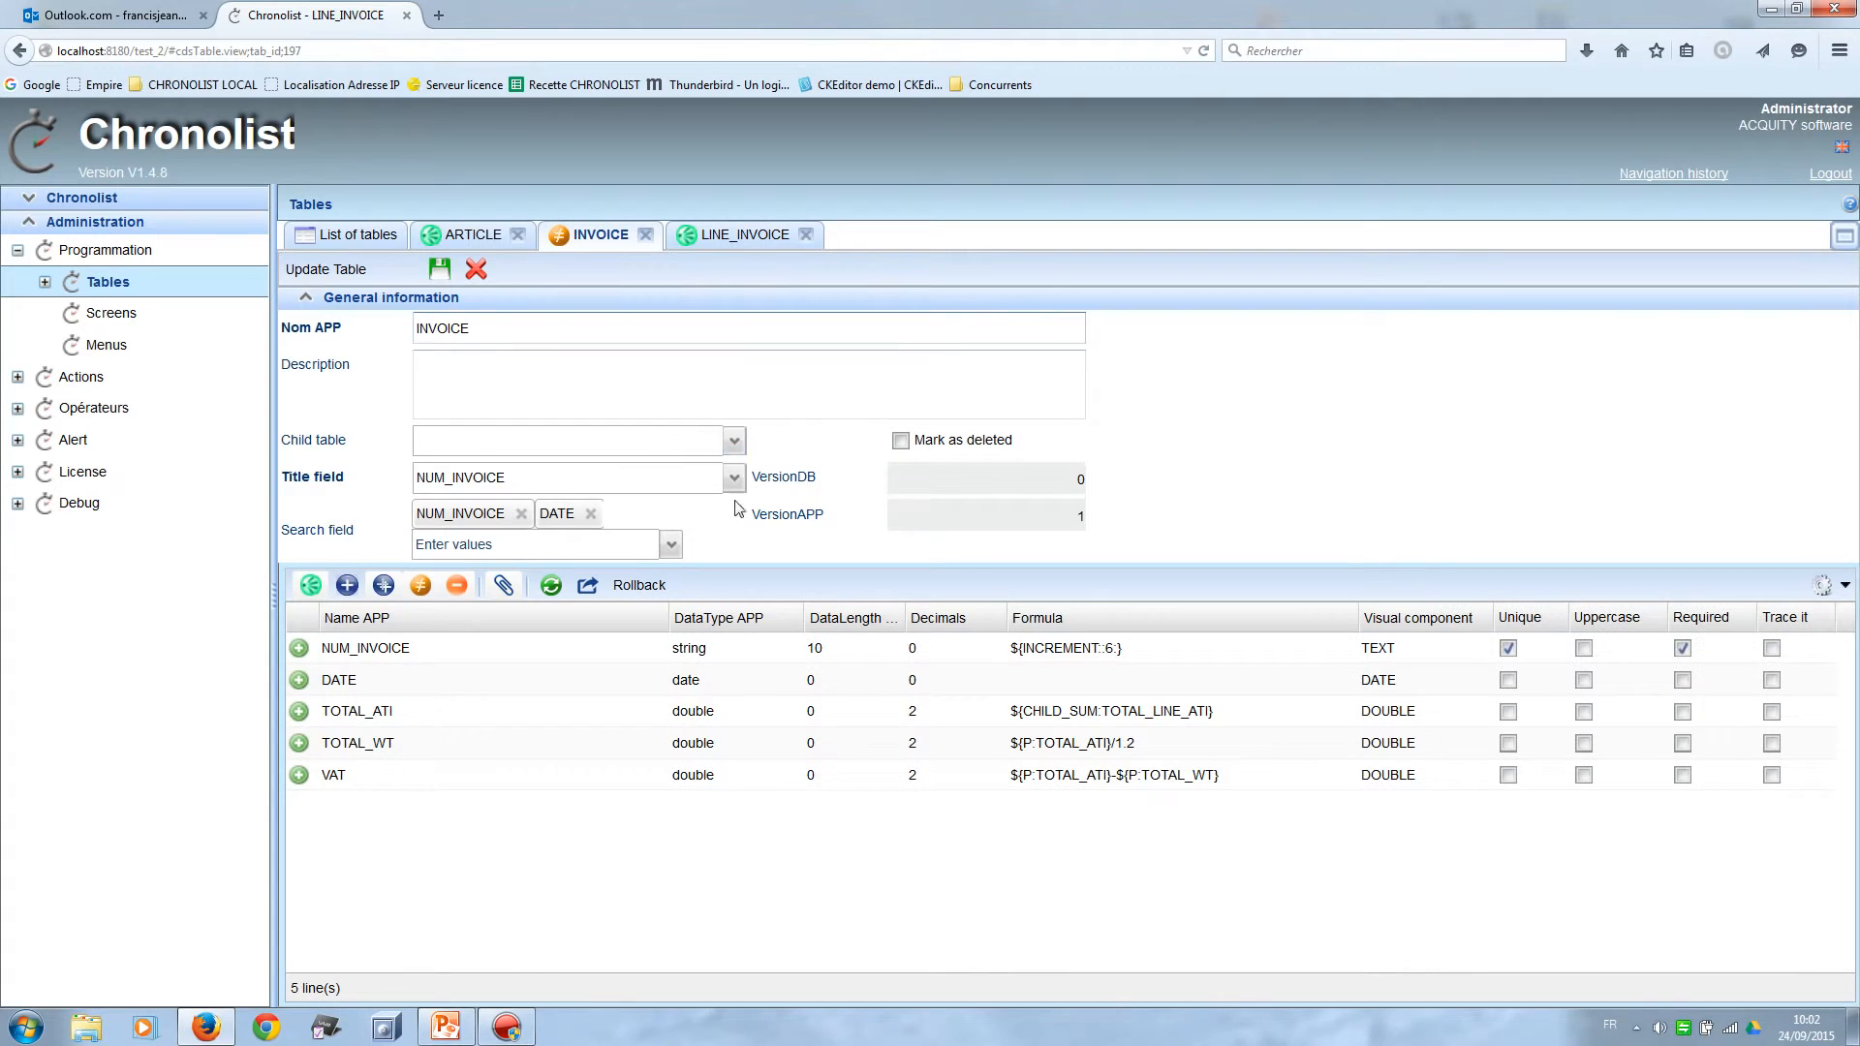
pyautogui.click(735, 443)
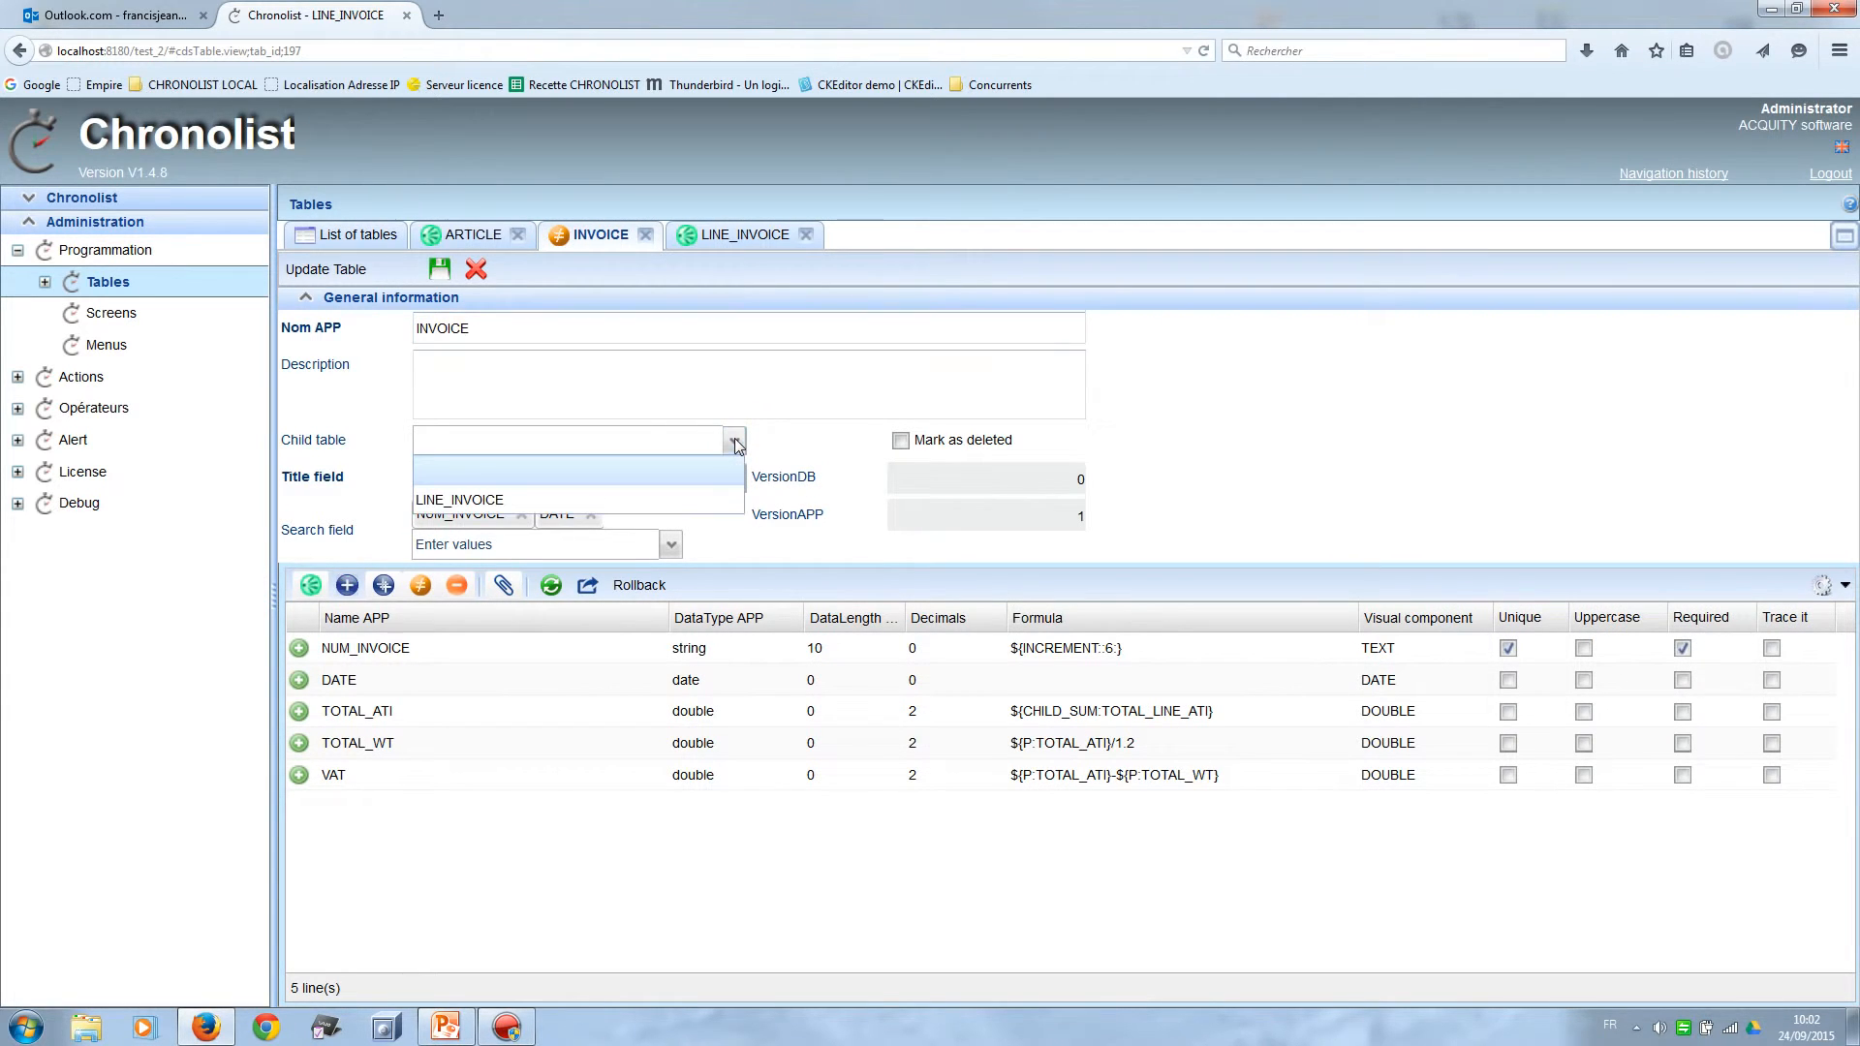
pyautogui.click(666, 501)
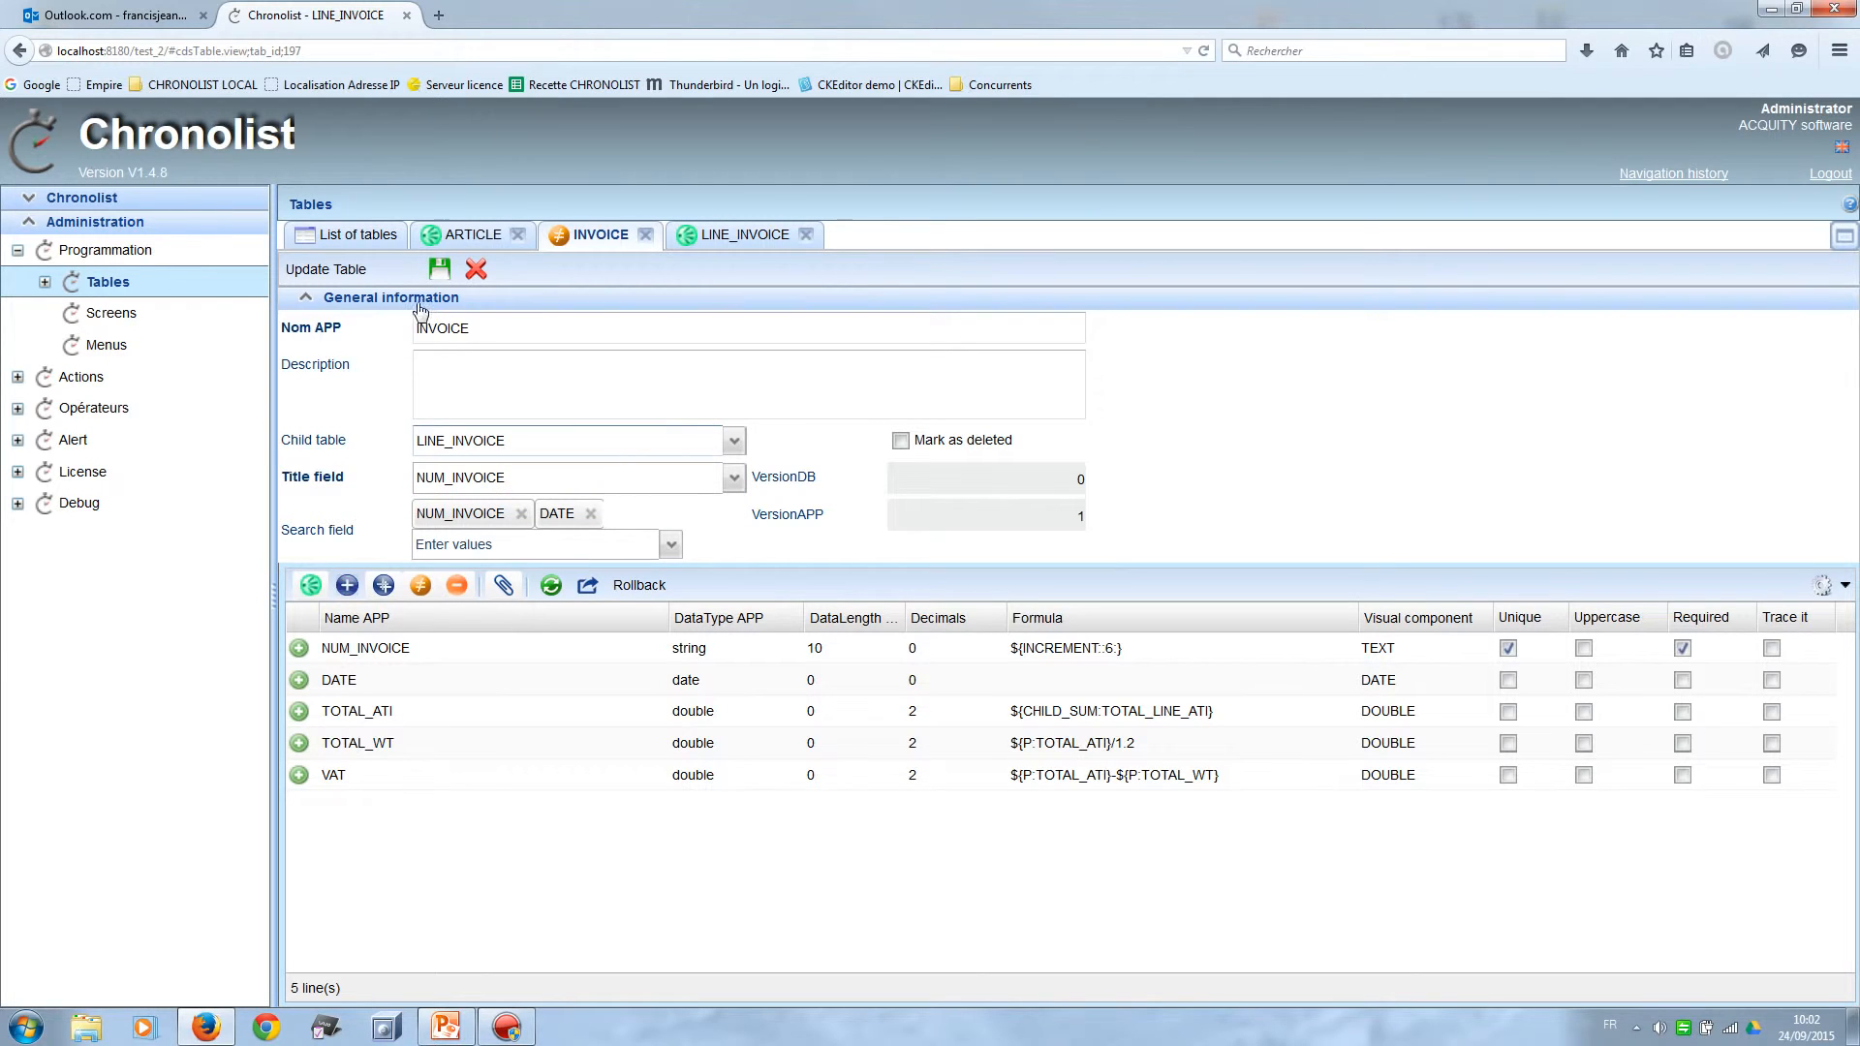
pyautogui.click(440, 272)
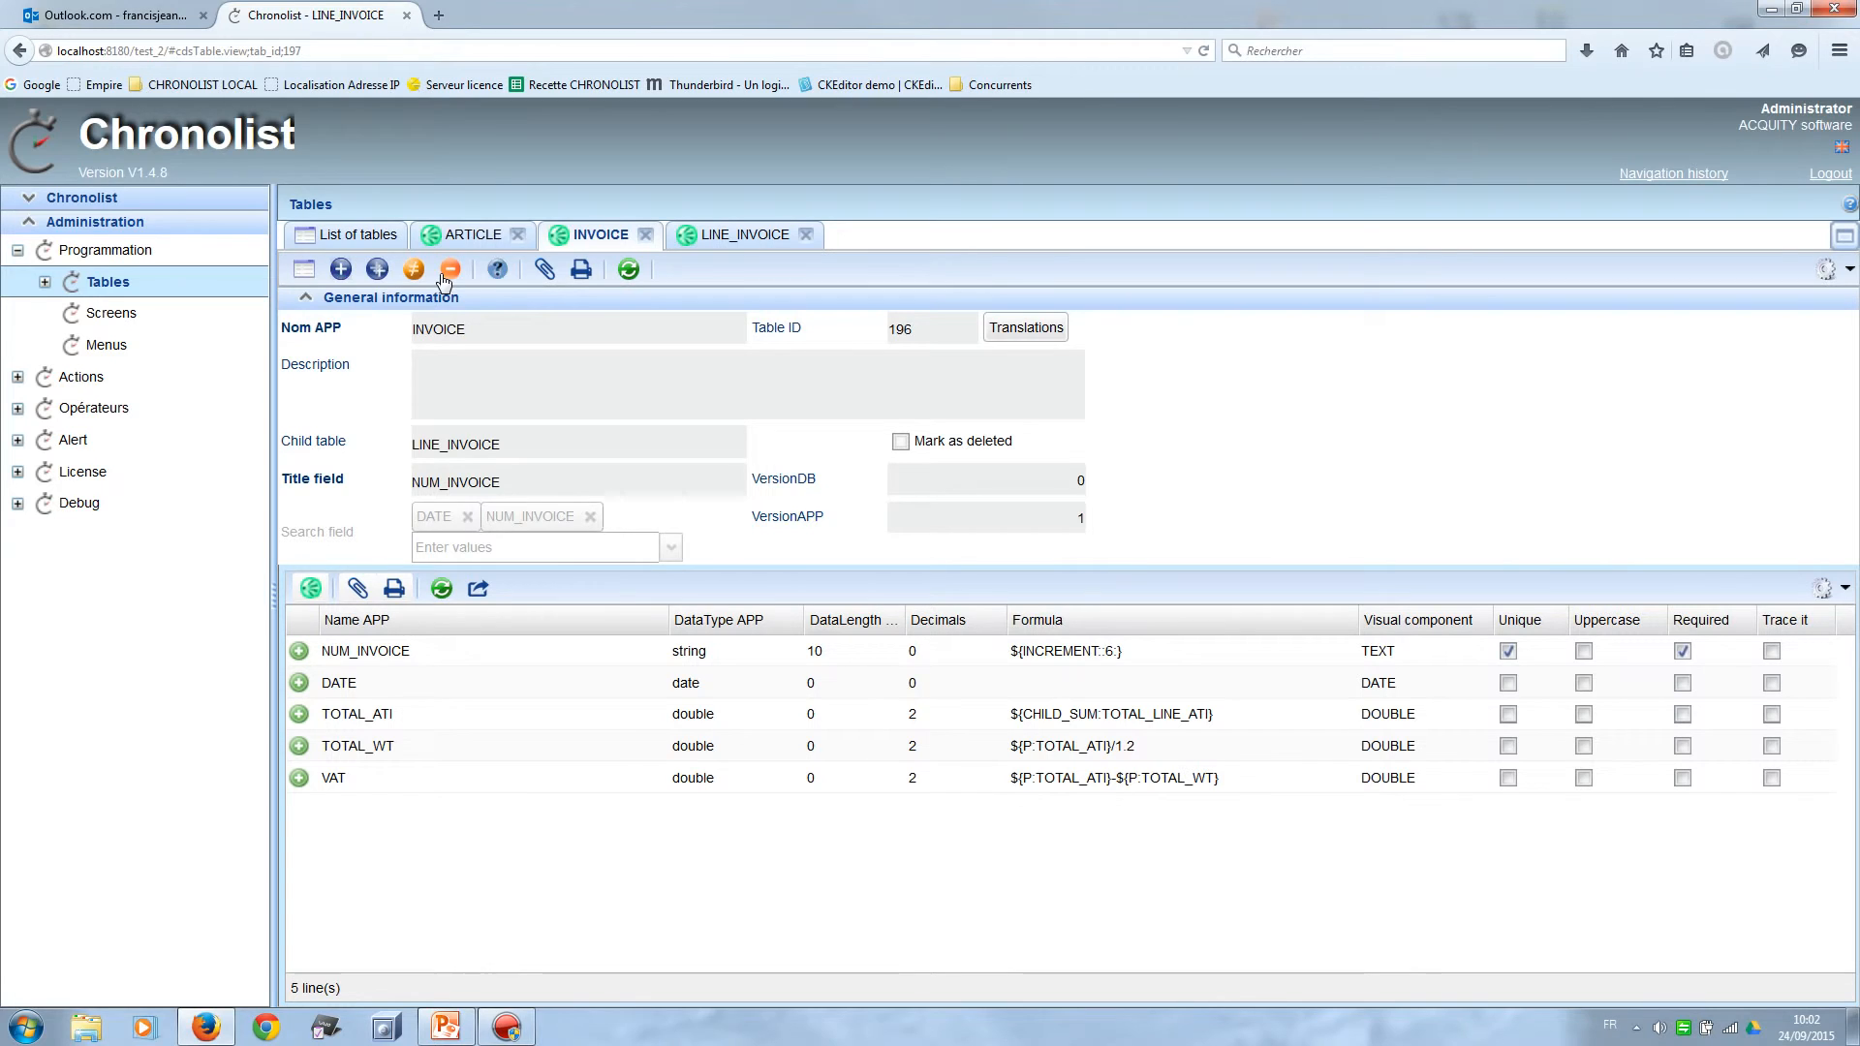
# Upgrade all tables from the list of tables to apply the new definitions to the database.
pyautogui.click(356, 242)
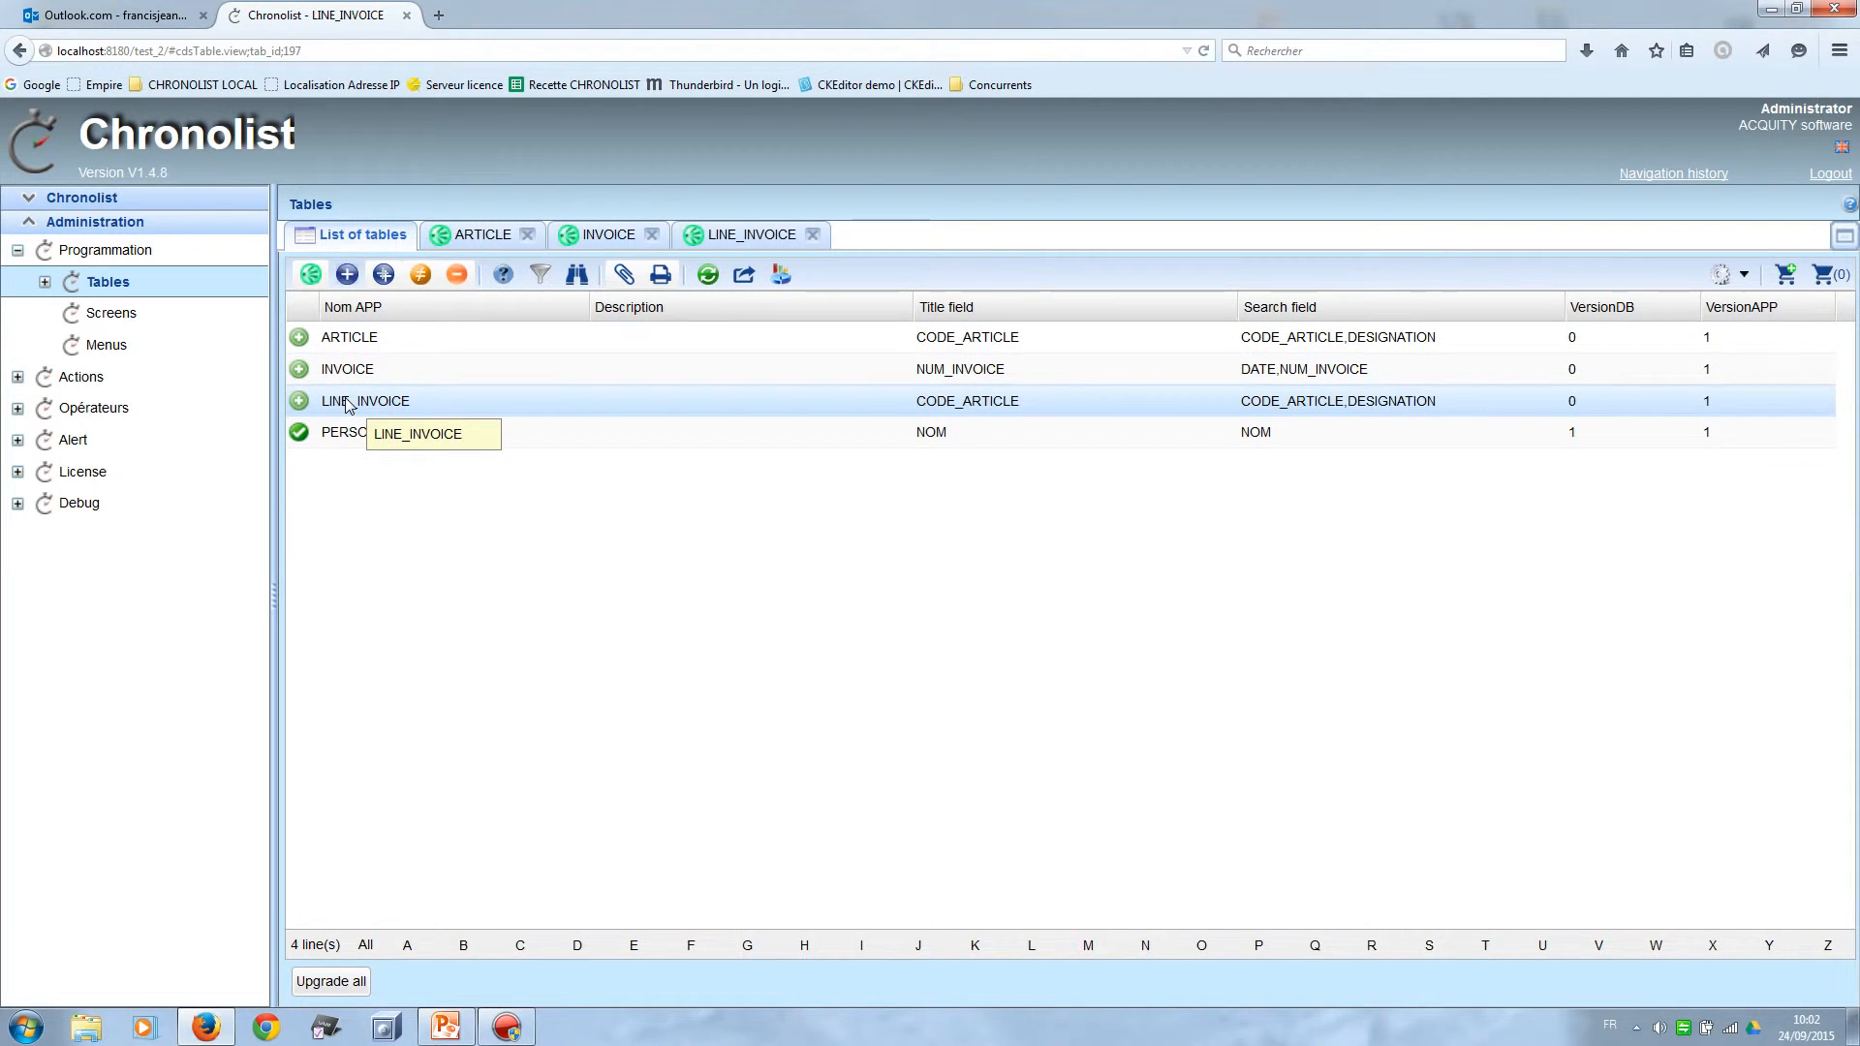
pyautogui.click(332, 982)
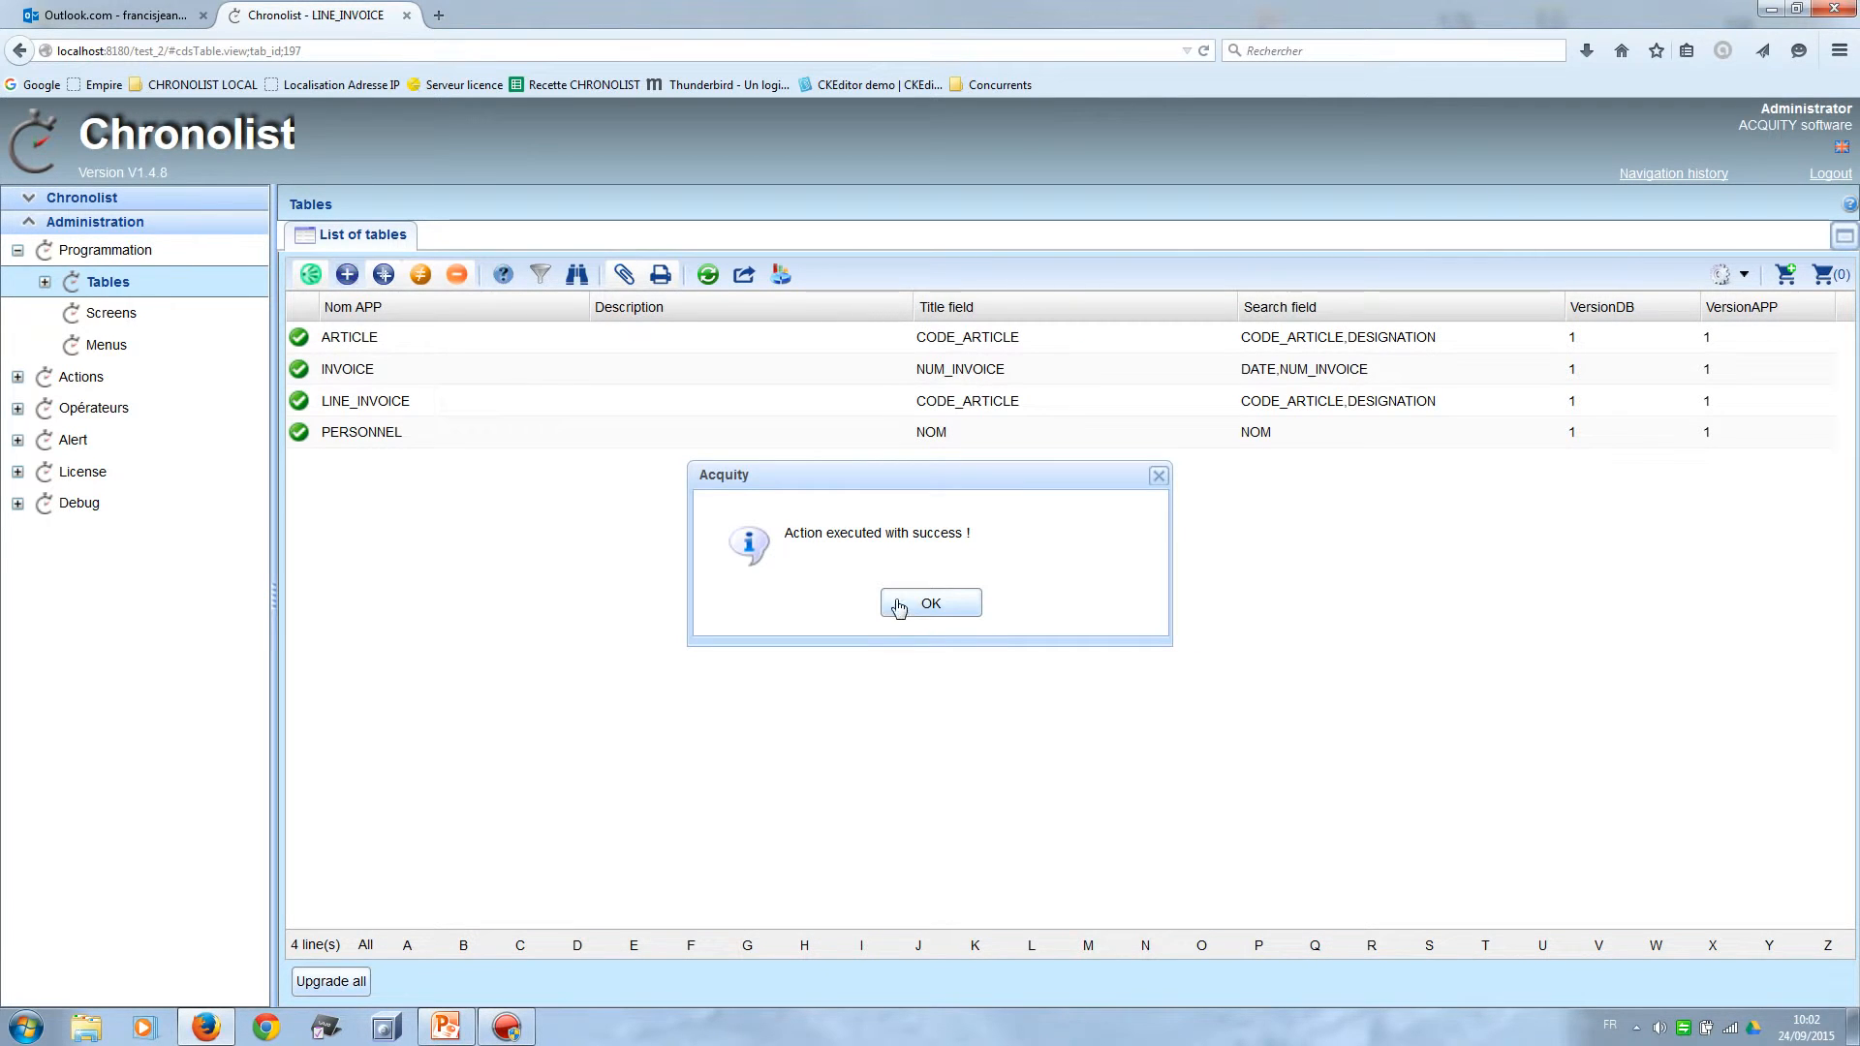
pyautogui.click(902, 604)
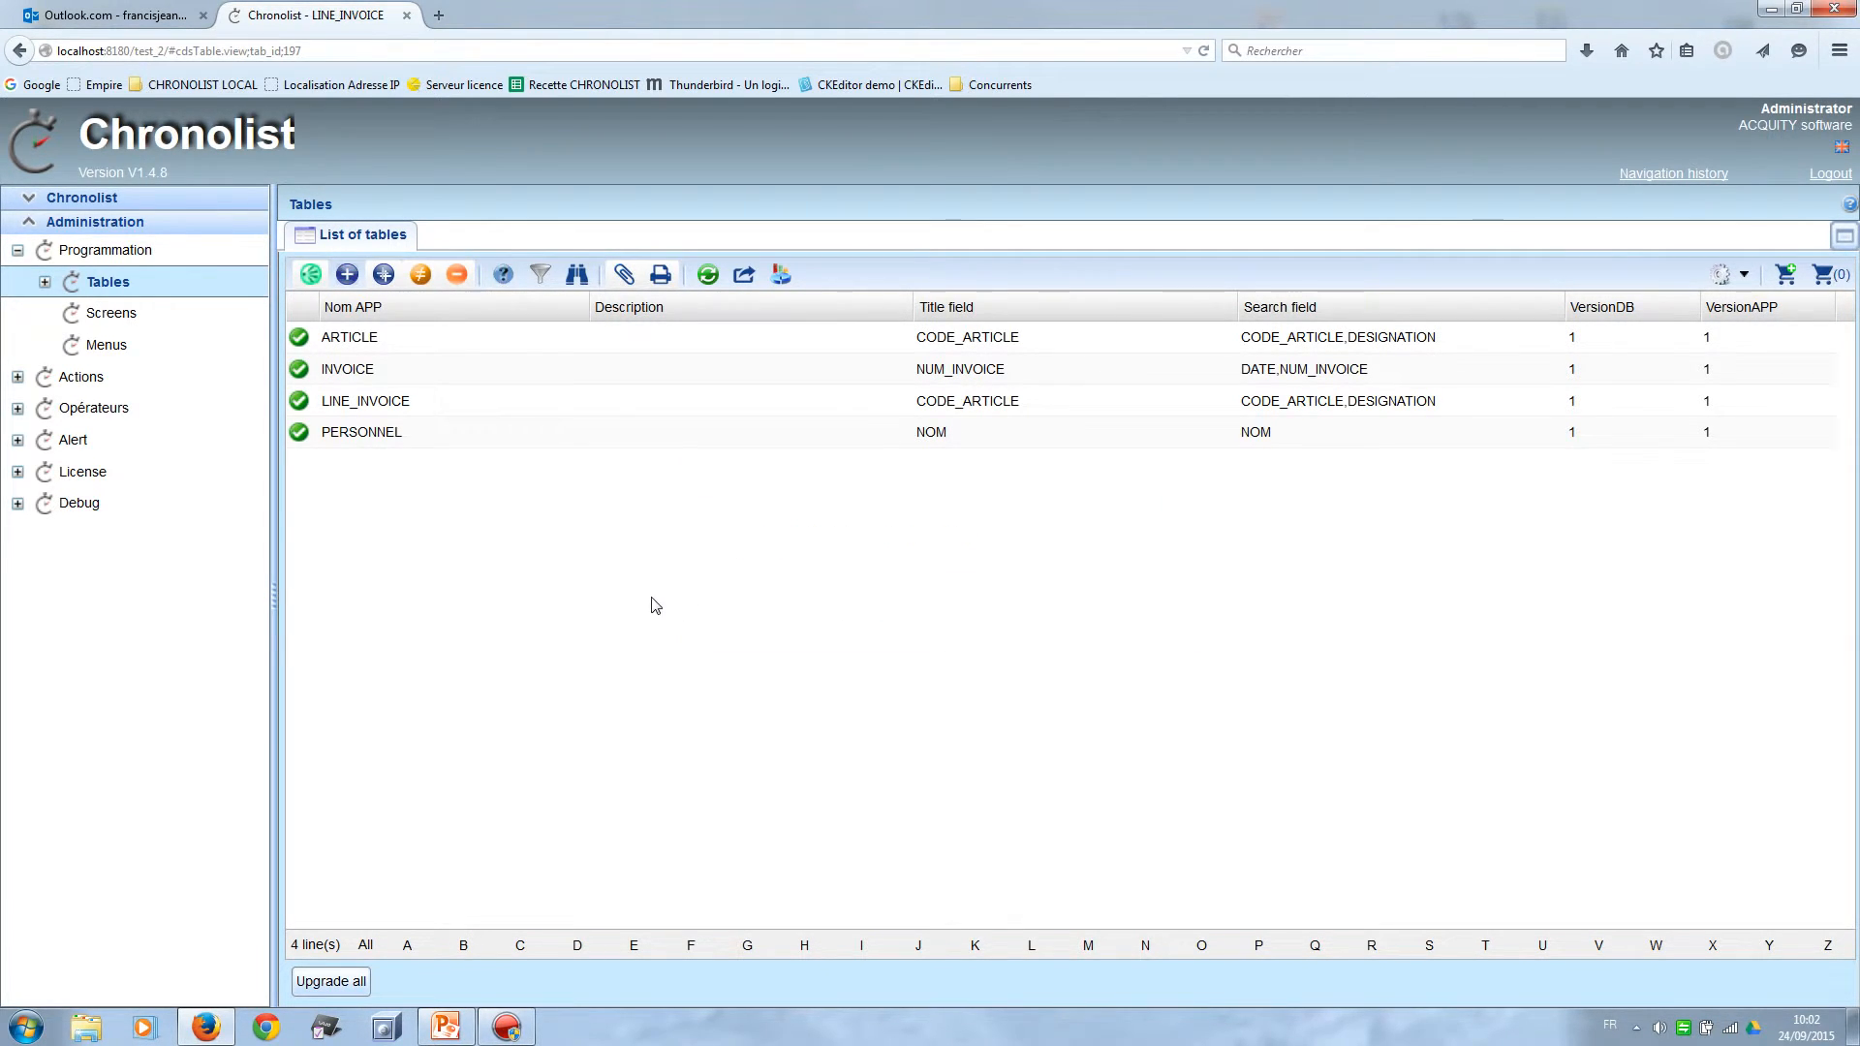
# Create a new table-type screen based on the ARTICLE table and name it Article.
pyautogui.click(170, 313)
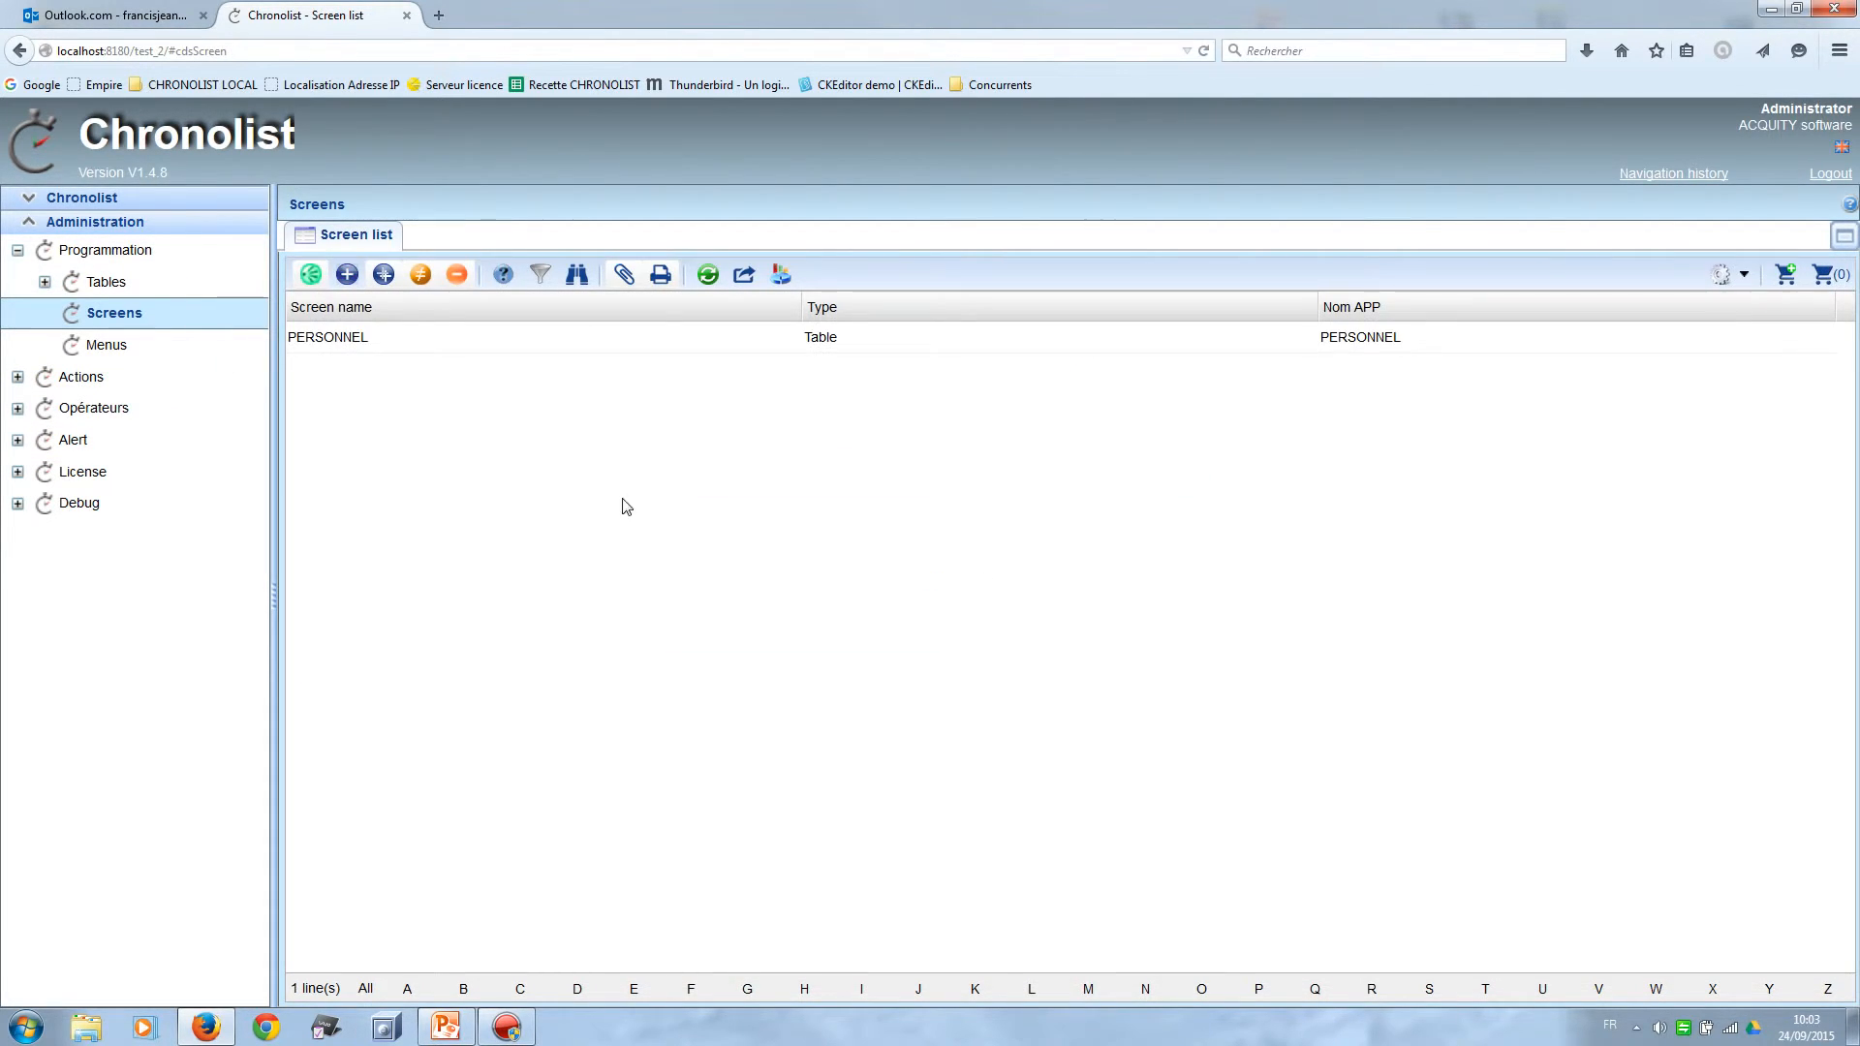
pyautogui.click(349, 276)
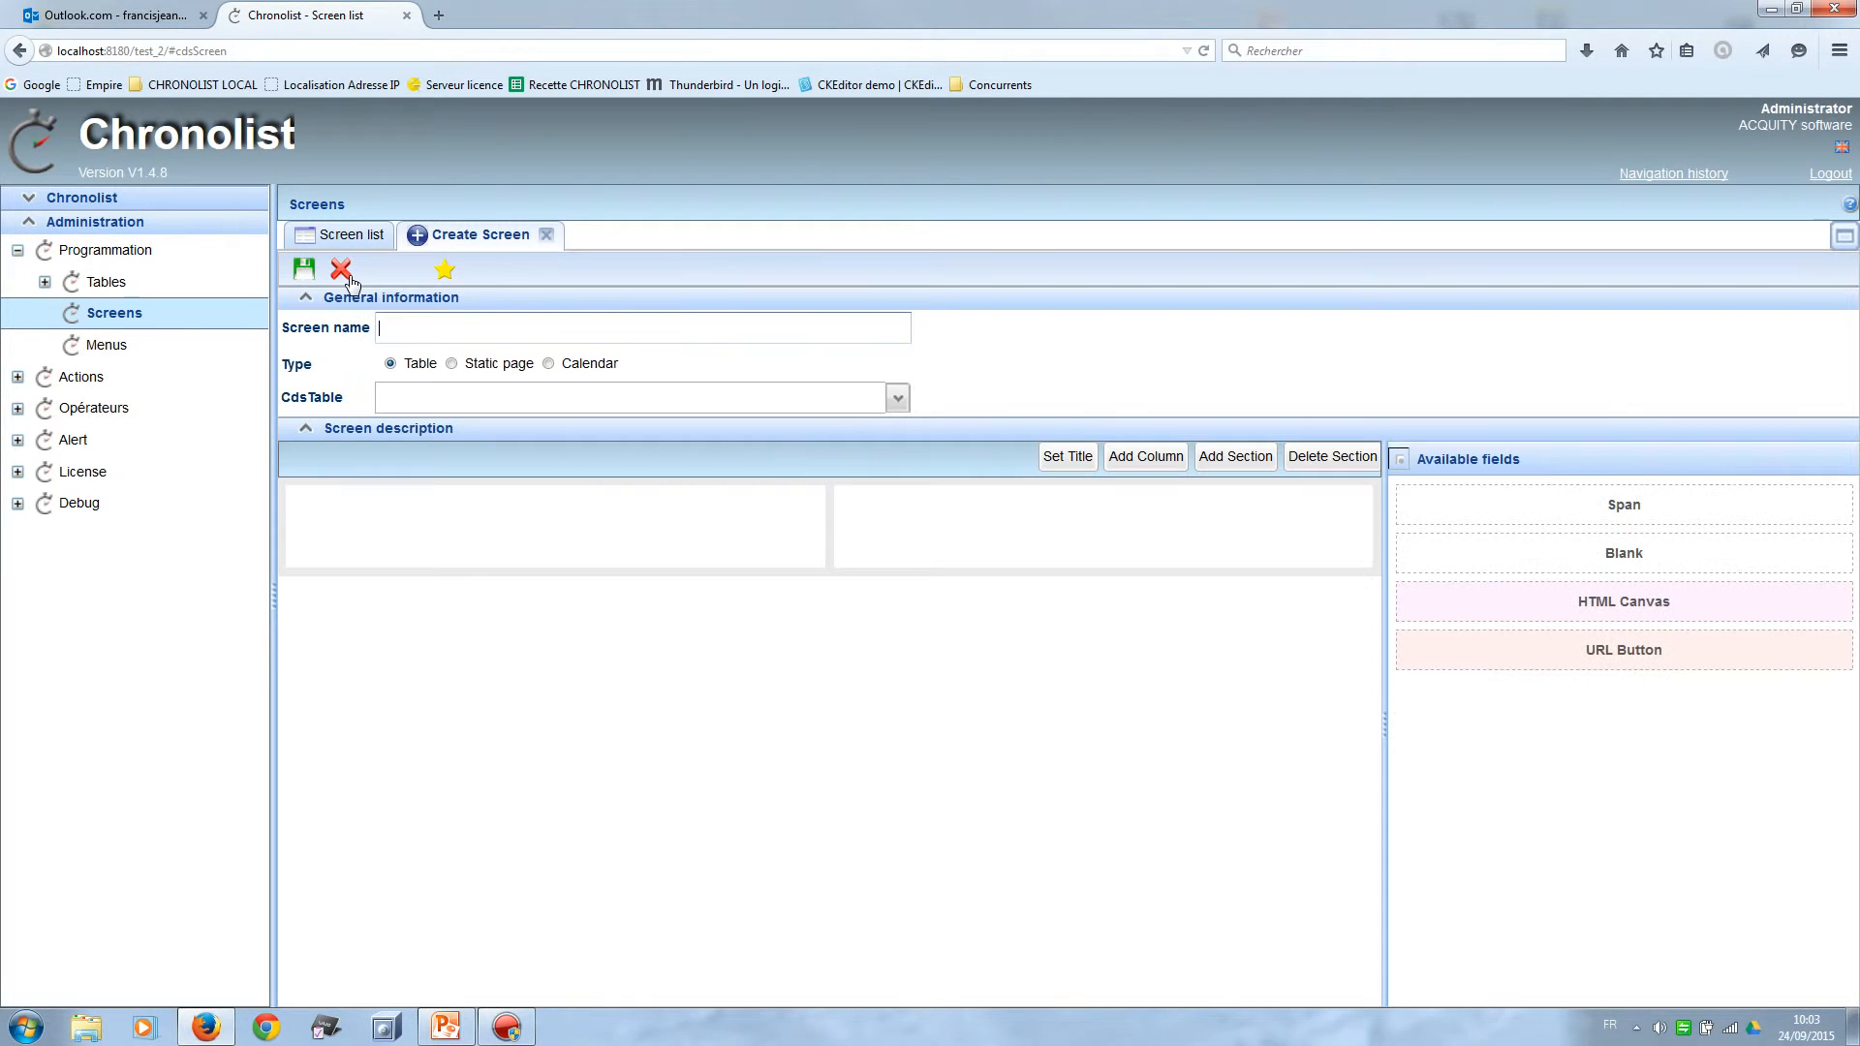
pyautogui.click(898, 400)
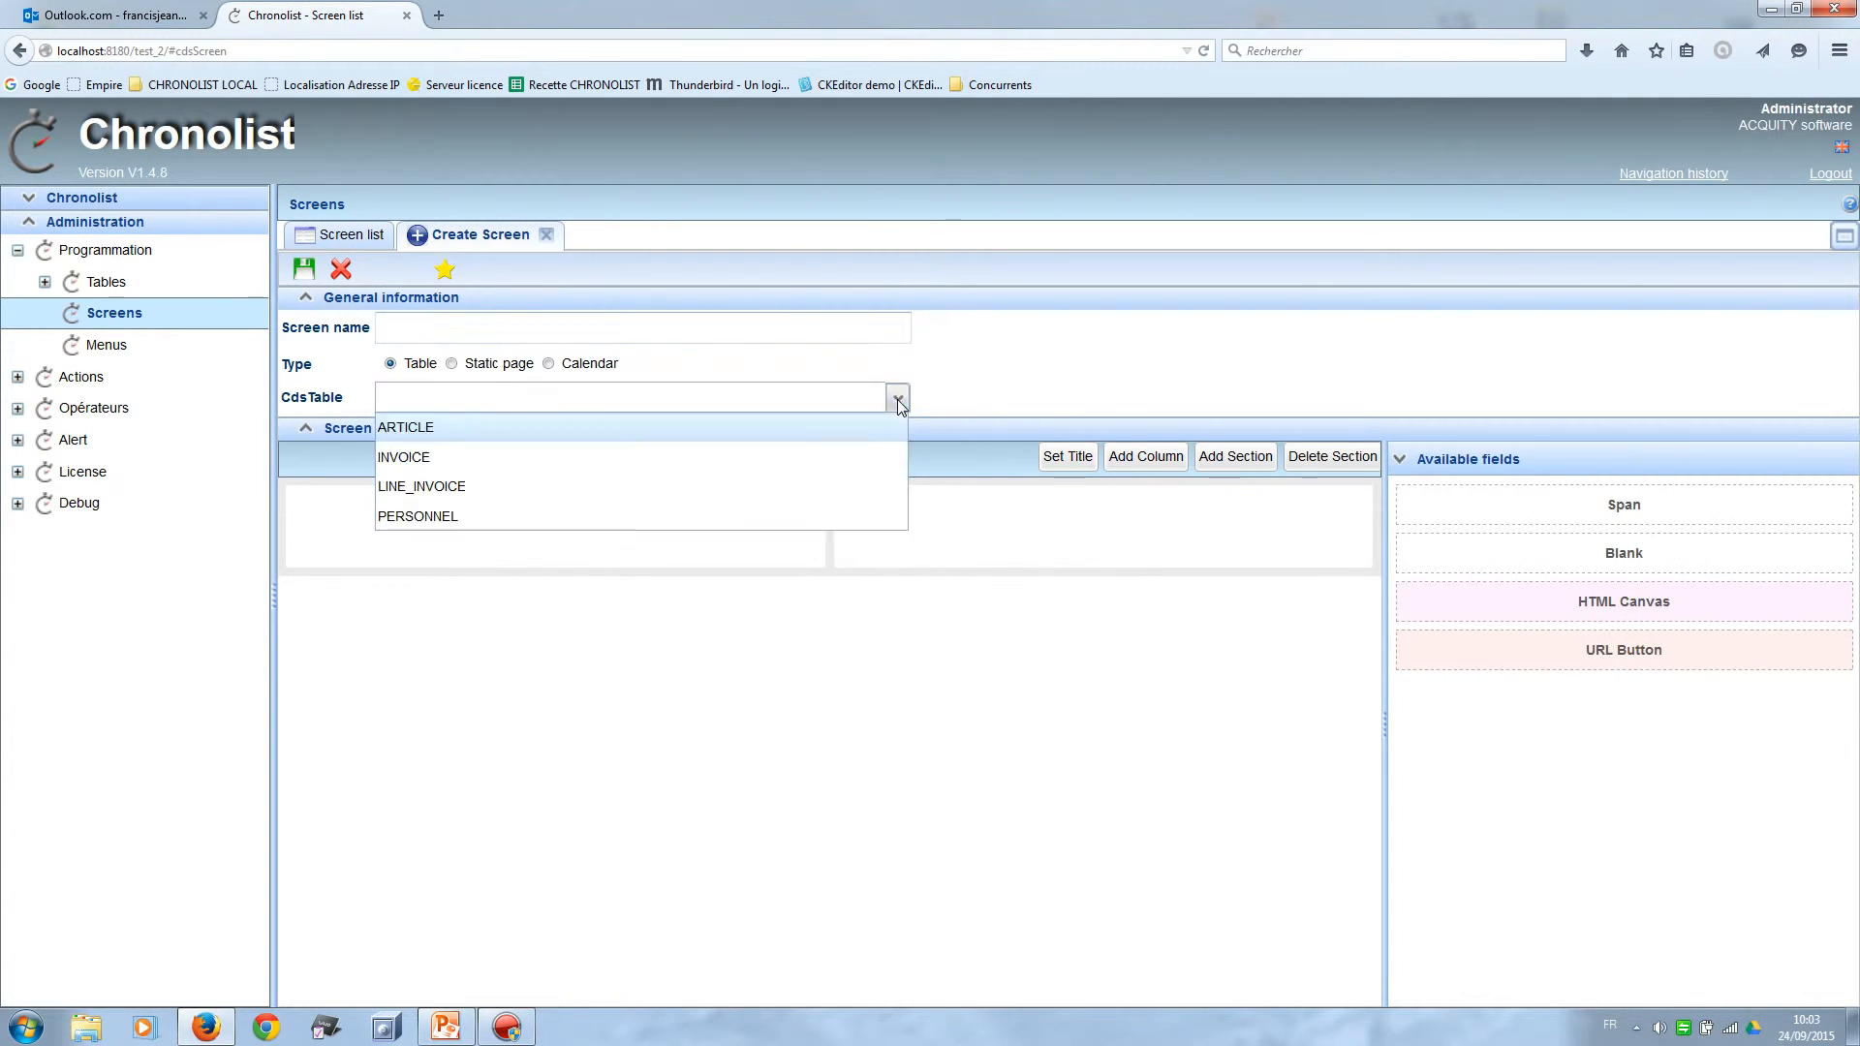
pyautogui.click(837, 438)
pyautogui.moveTo(442, 331); pyautogui.dragTo(383, 330)
pyautogui.write('rticle')
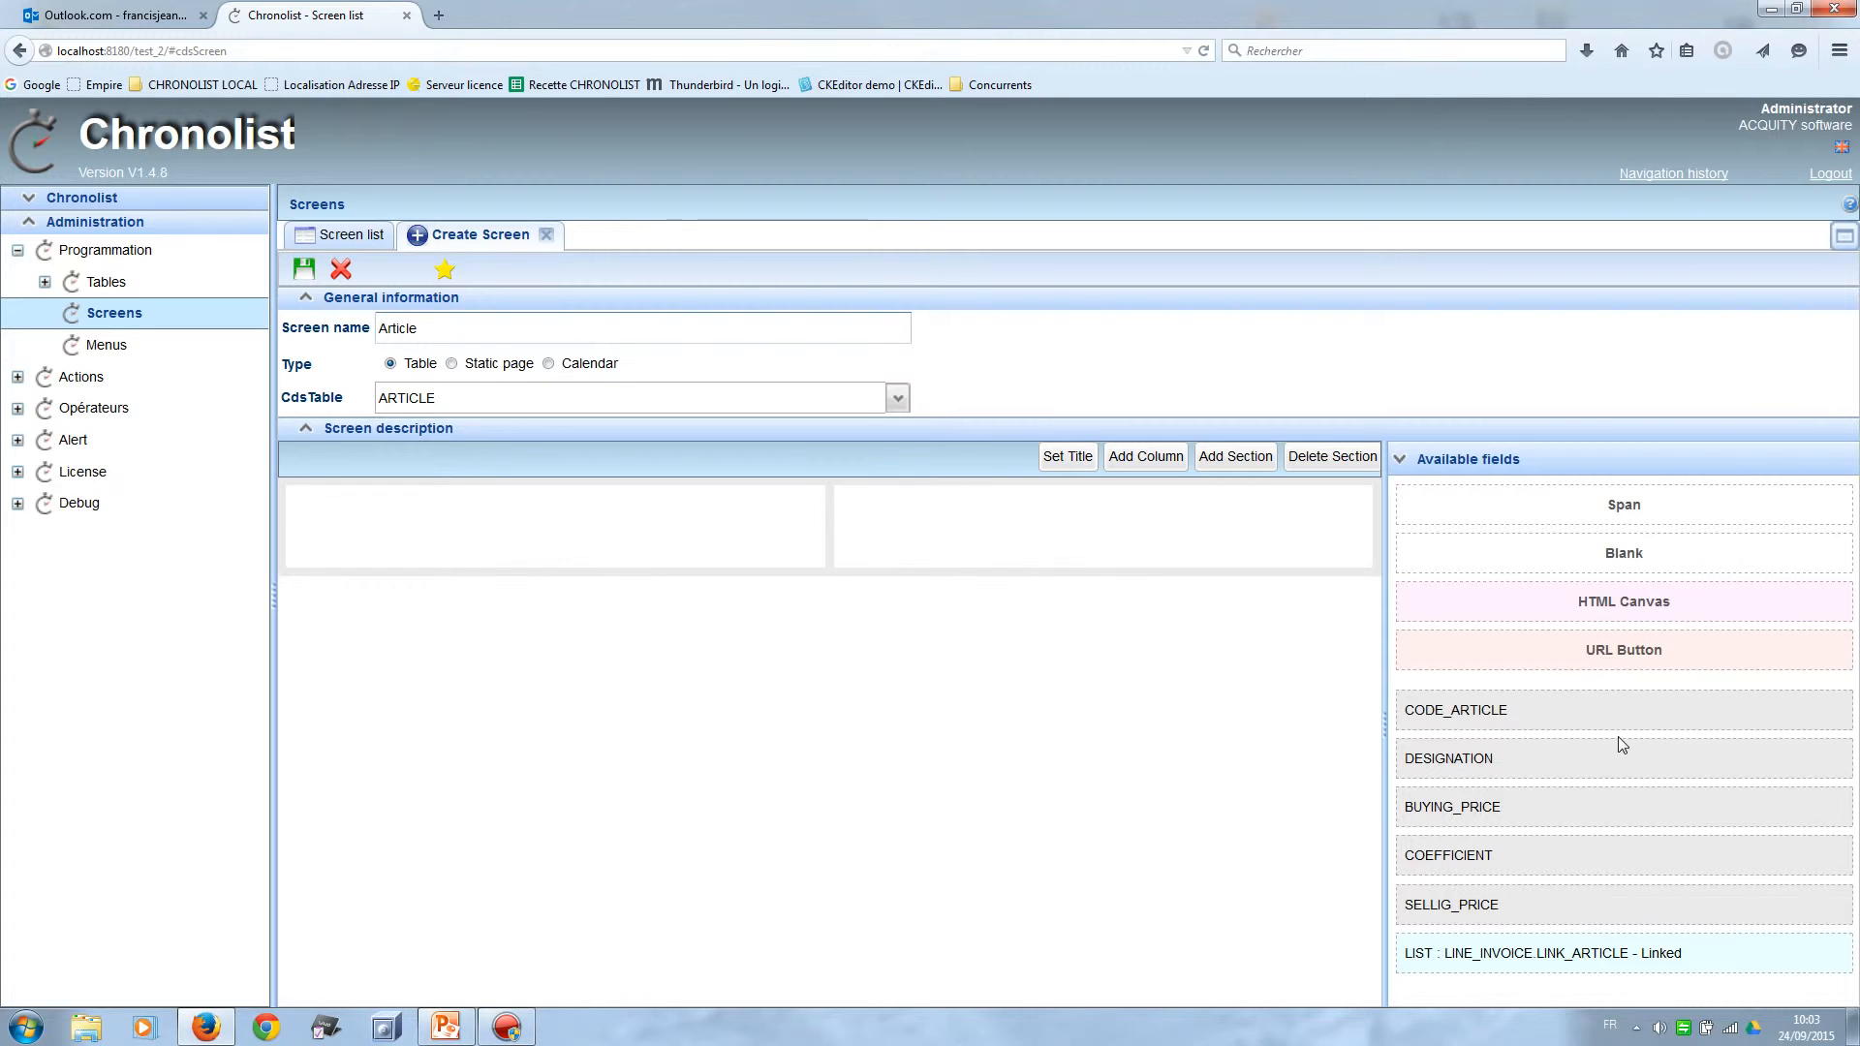
# Place CODE_ARTICLE, DESIGNATION and BUYING_PRICE in the section's first column, and COEFFICIENT and SELLIG_PRICE in its second column.
pyautogui.moveTo(1611, 710); pyautogui.dragTo(513, 511)
pyautogui.moveTo(1650, 710); pyautogui.dragTo(562, 544)
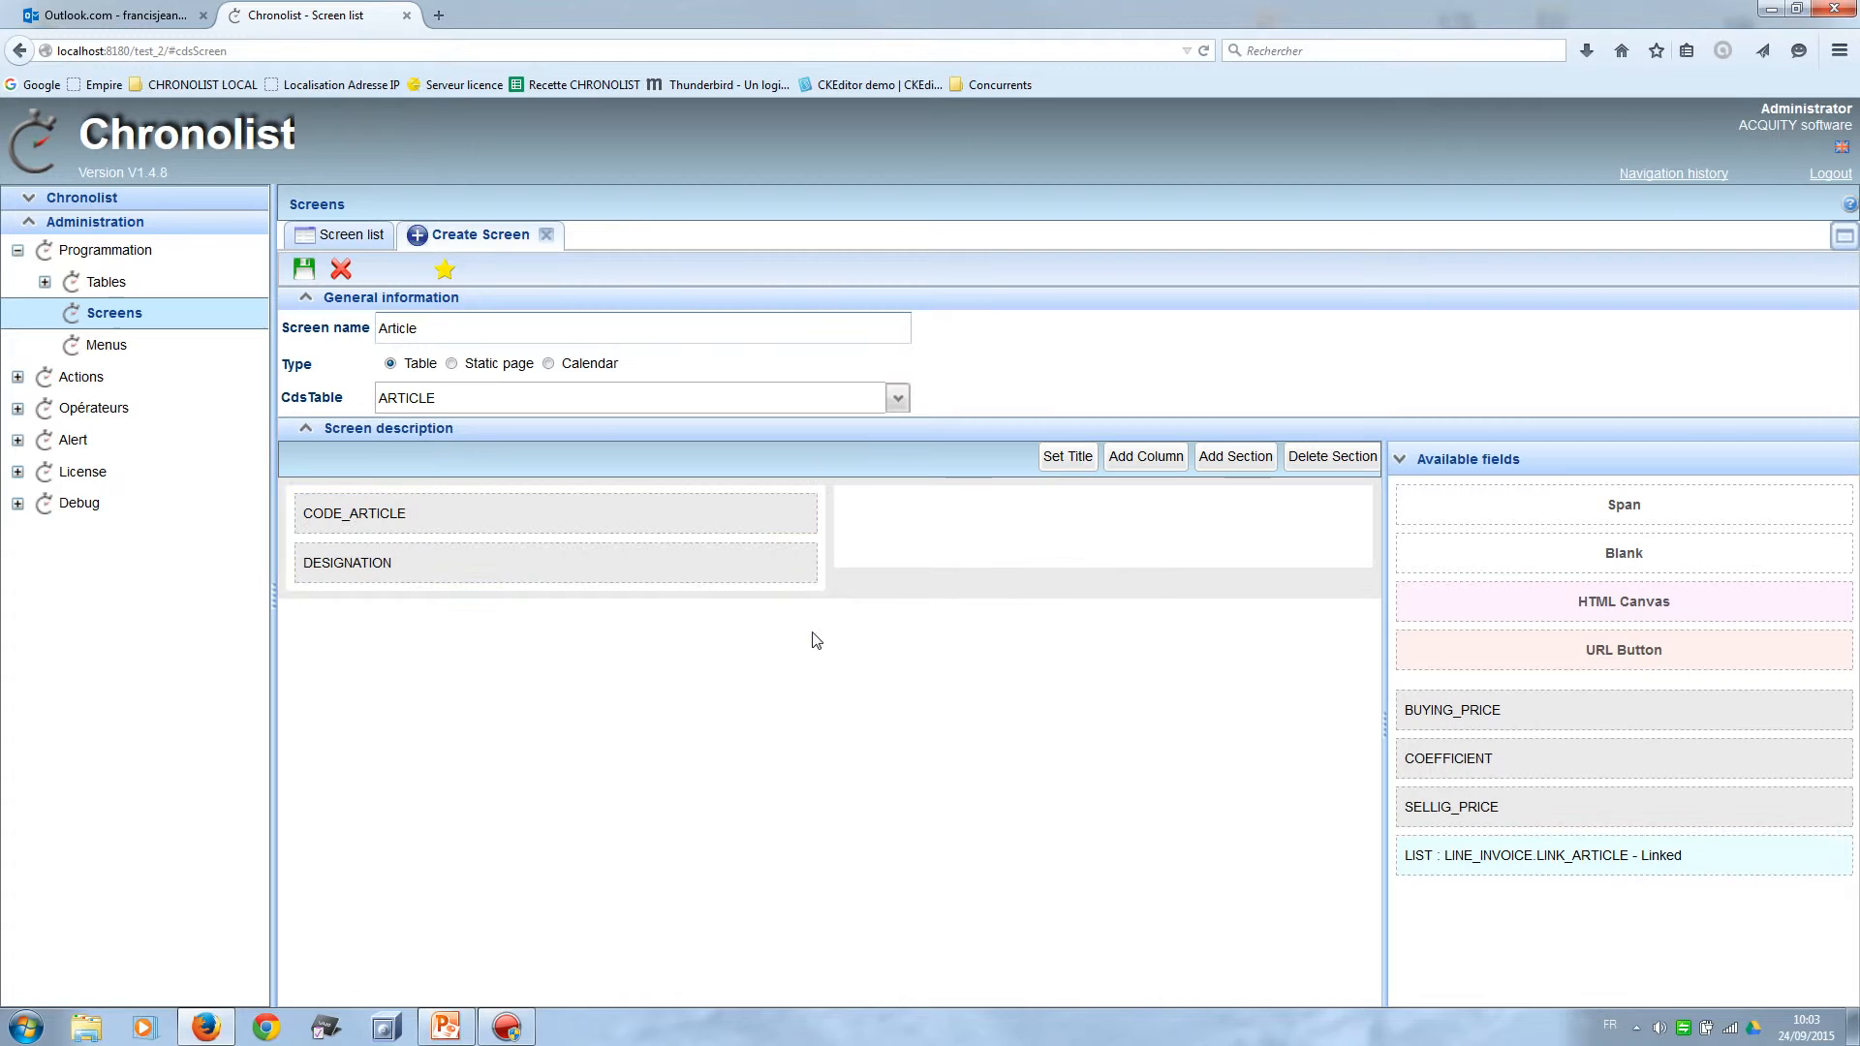
pyautogui.moveTo(1595, 707); pyautogui.dragTo(481, 579)
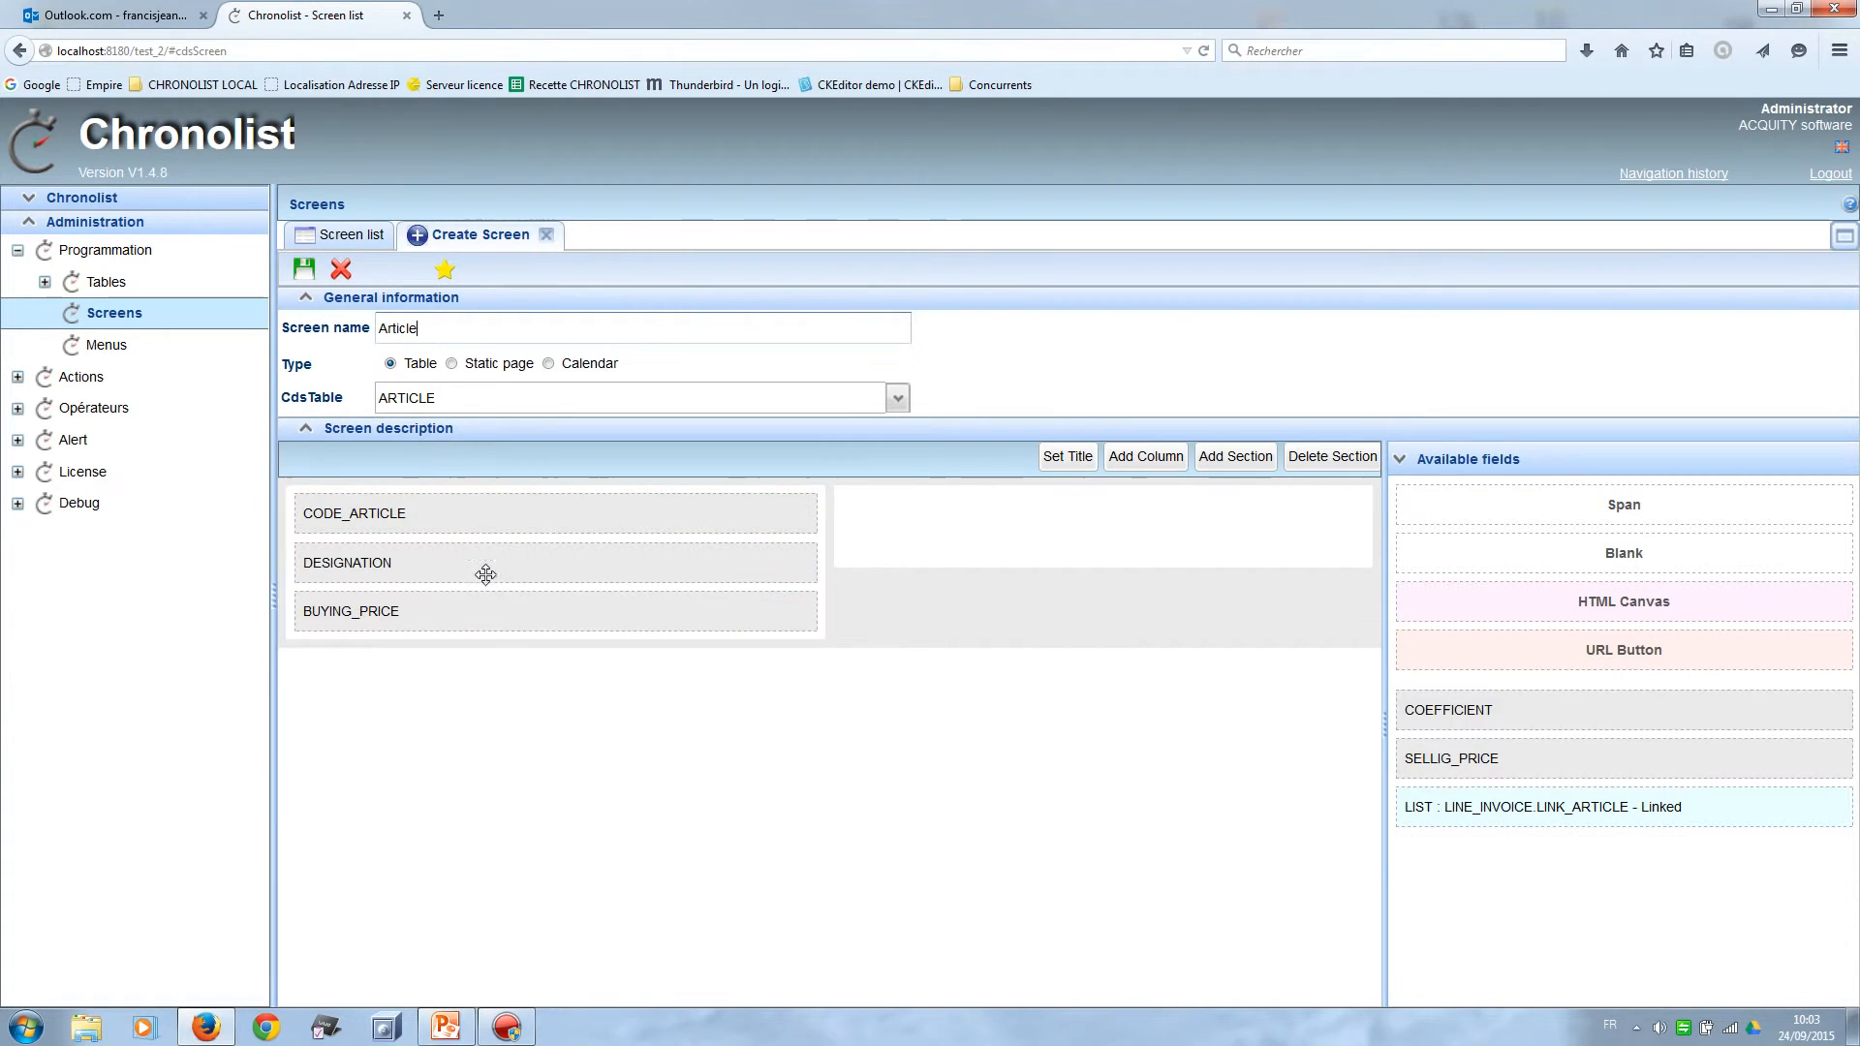
pyautogui.moveTo(1605, 716); pyautogui.dragTo(1073, 513)
pyautogui.moveTo(1506, 712); pyautogui.dragTo(960, 547)
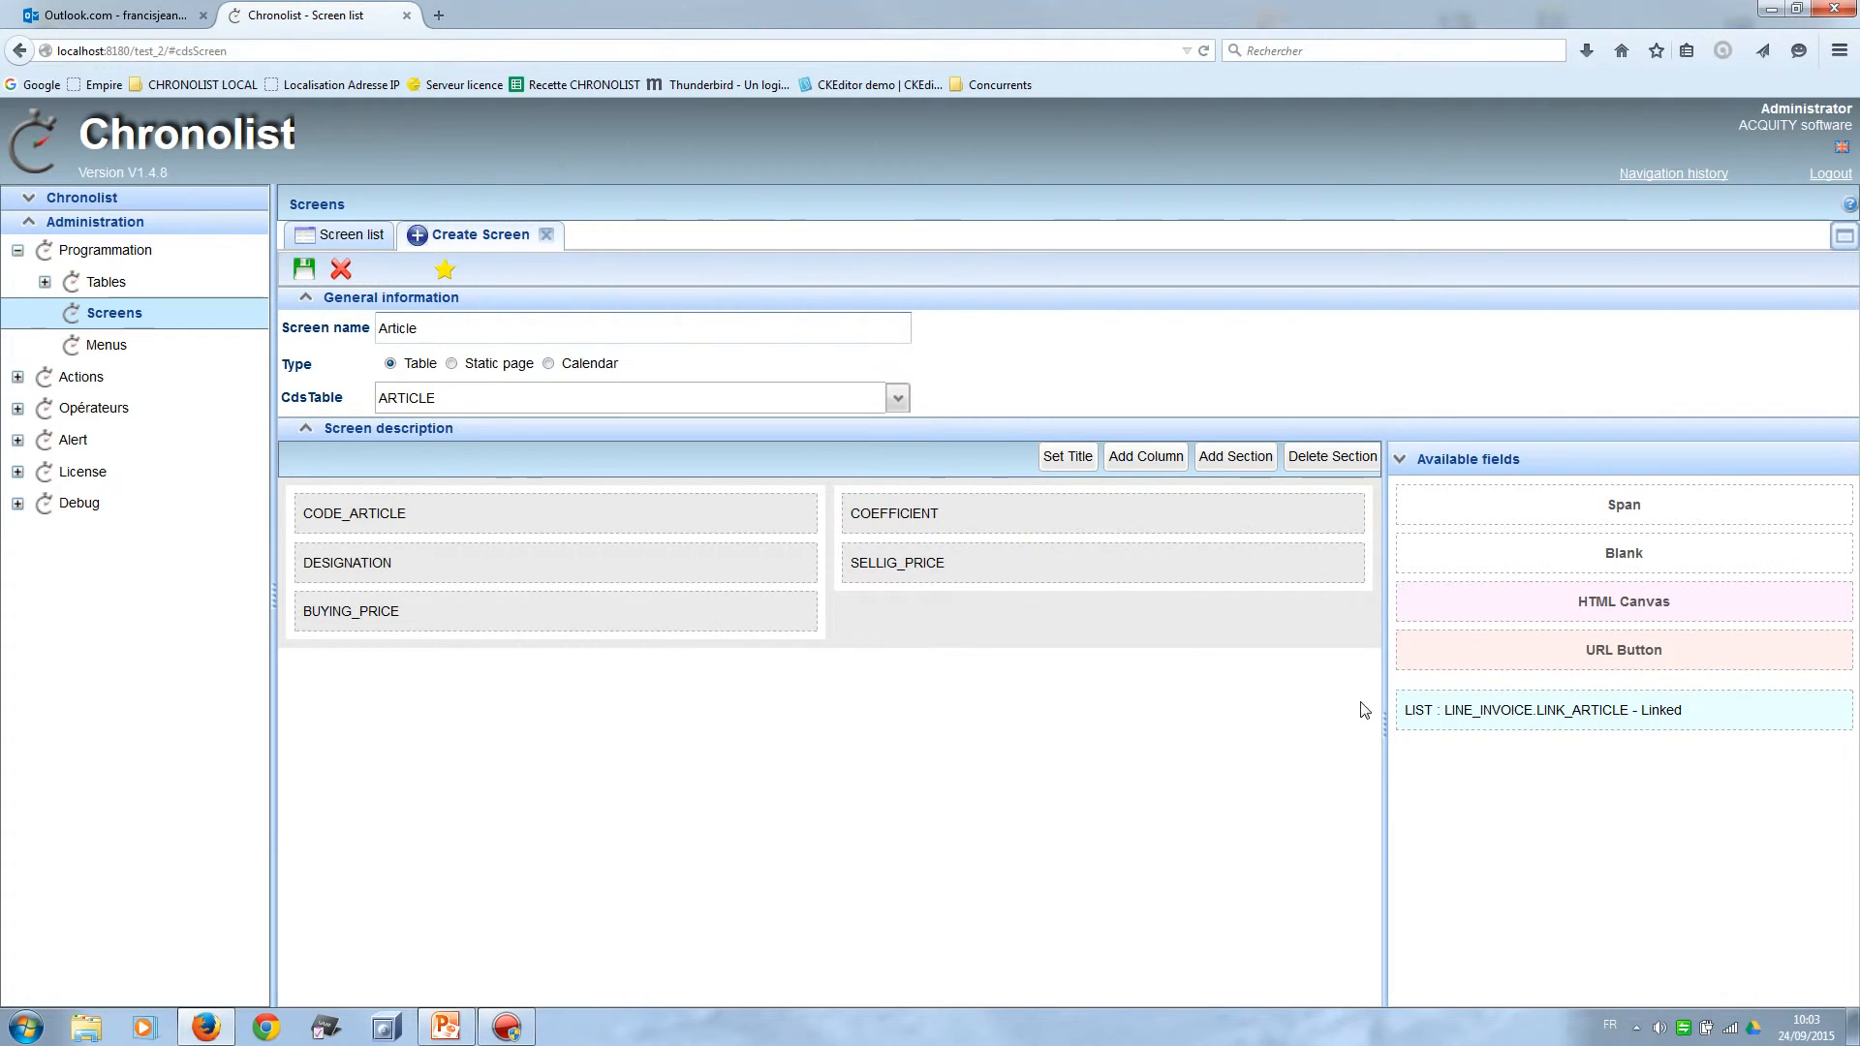
# Add a second section holding the linked LINE_INVOICE.LINK_ARTICLE list and remove its empty second column.
pyautogui.click(1235, 459)
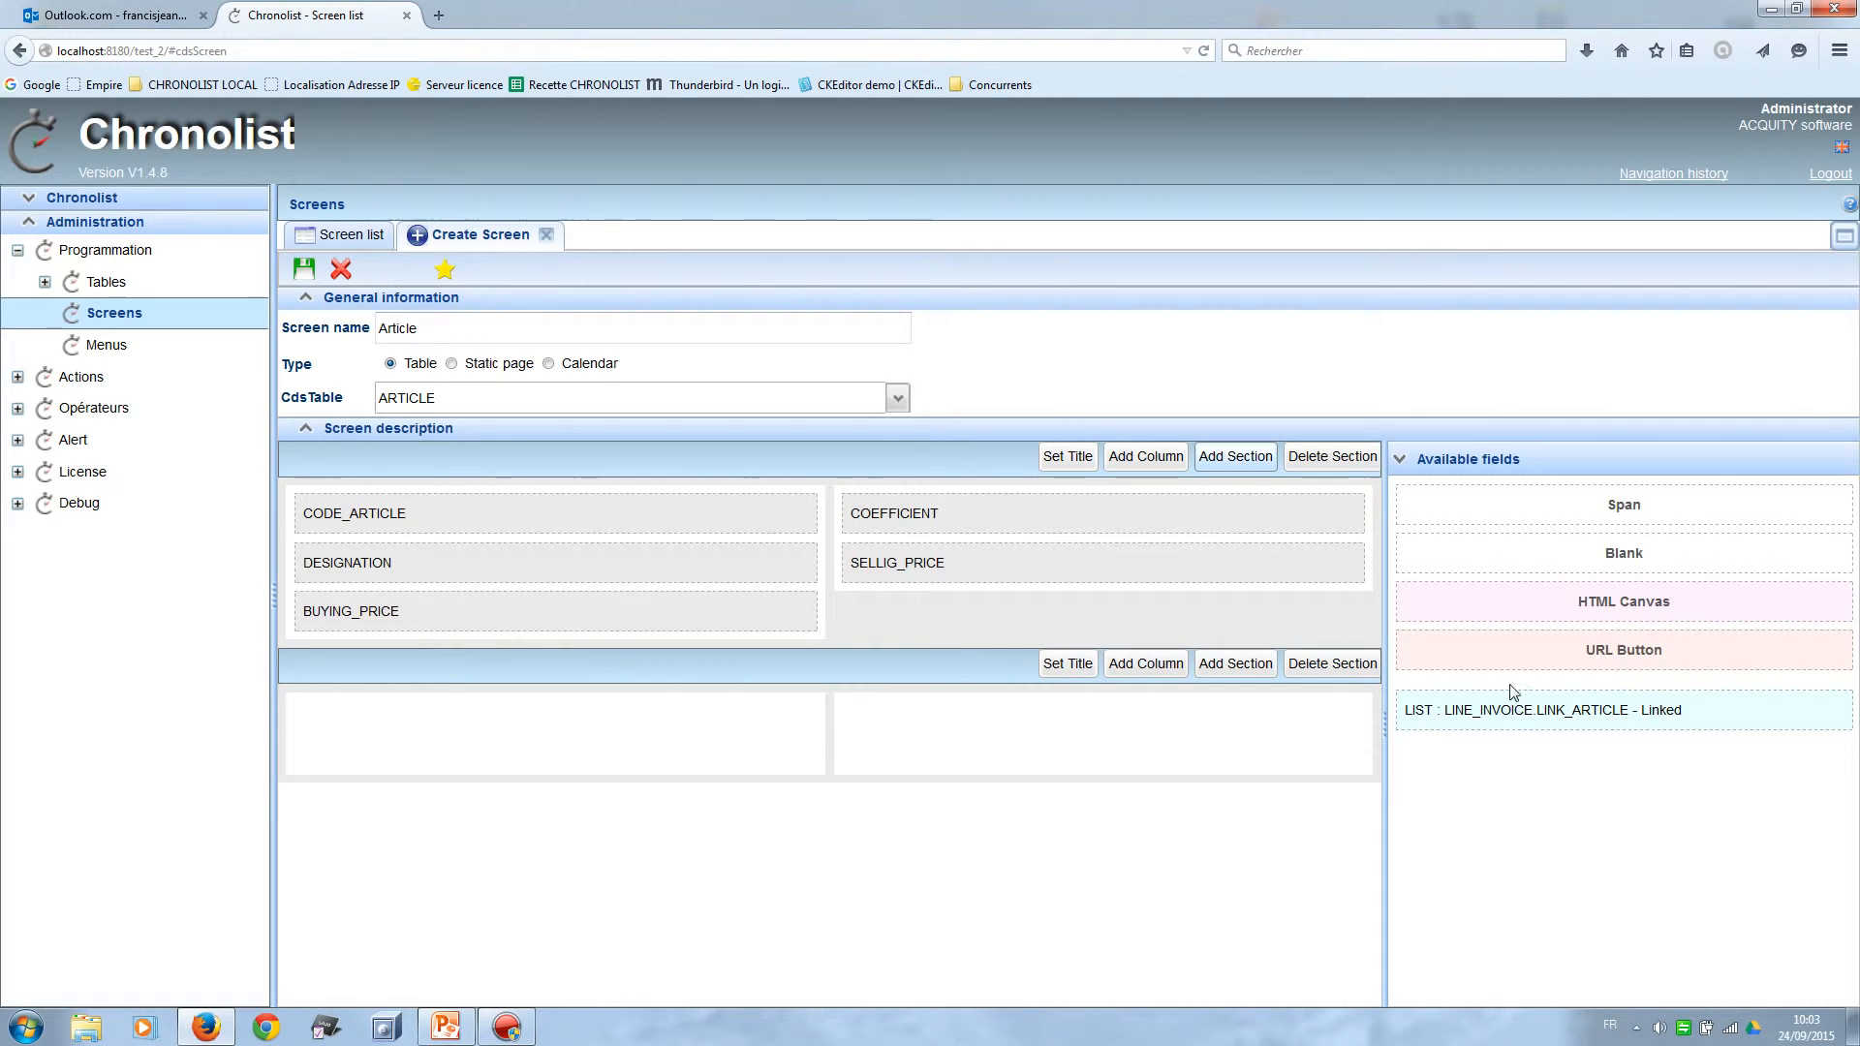
pyautogui.moveTo(1519, 717); pyautogui.dragTo(426, 728)
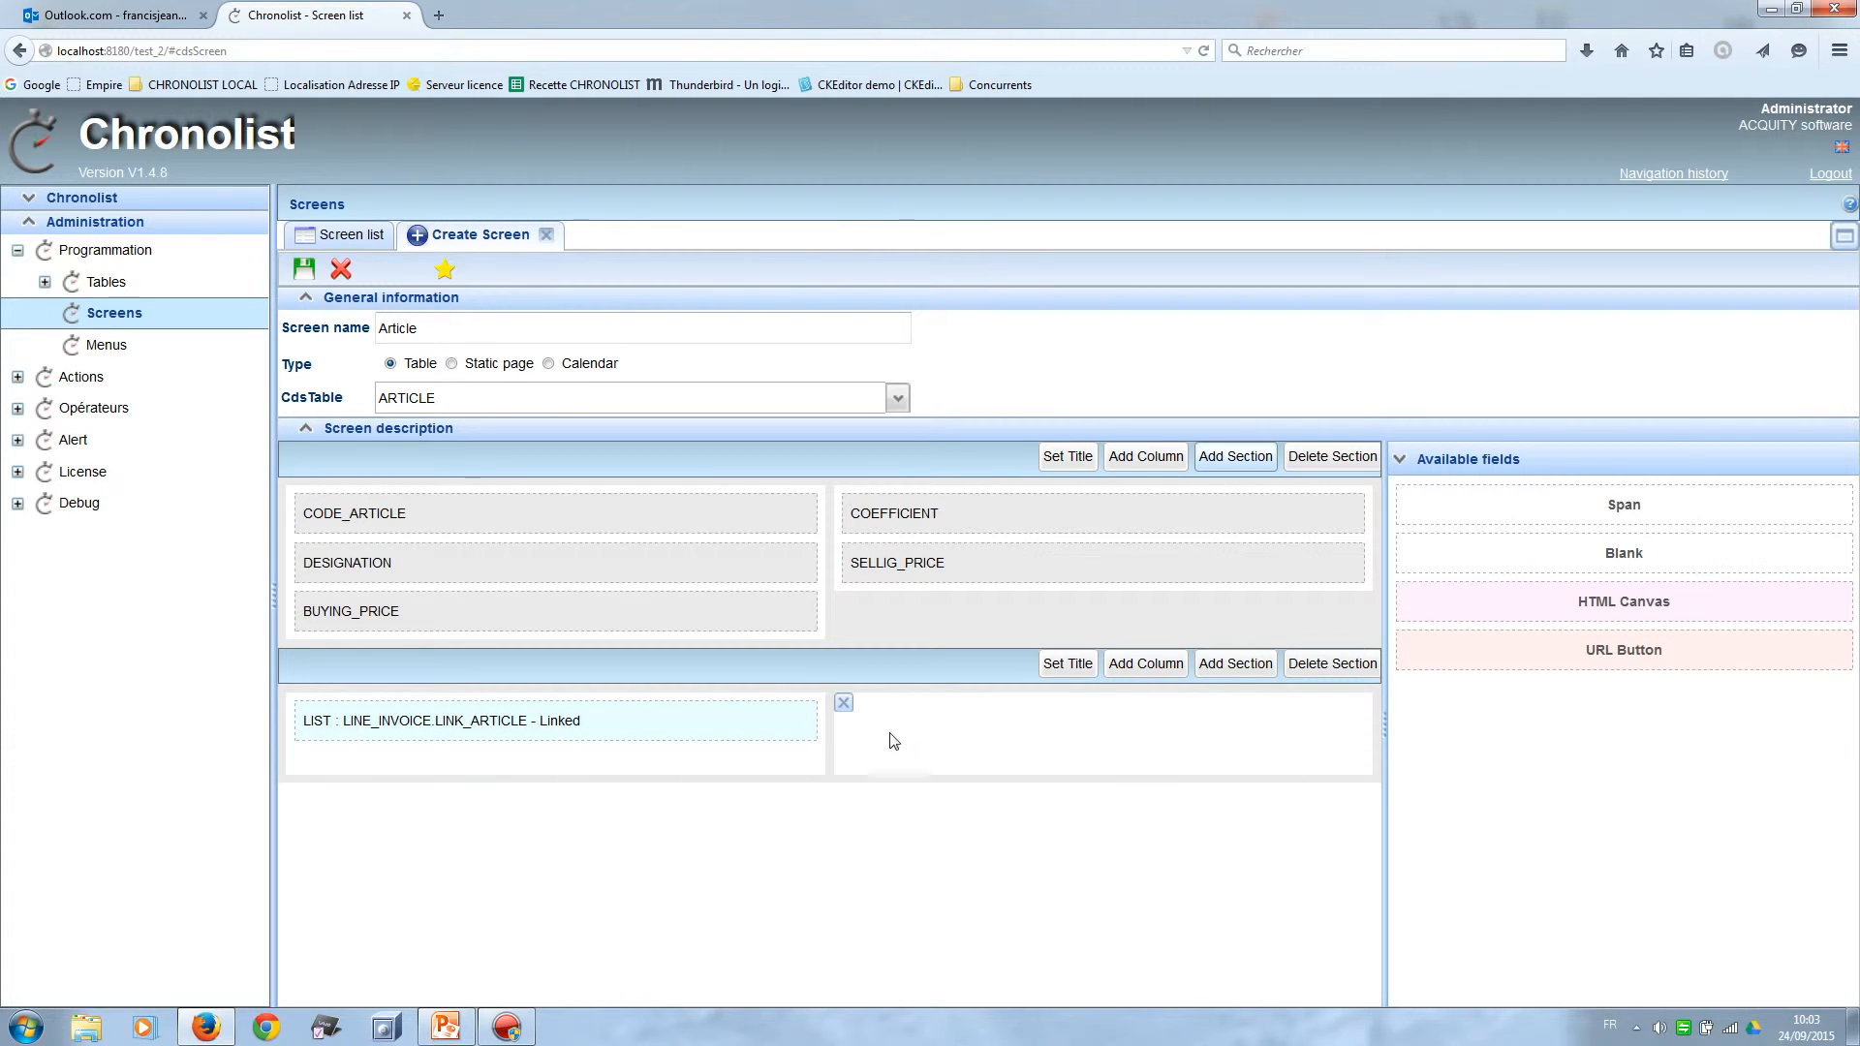
pyautogui.click(844, 707)
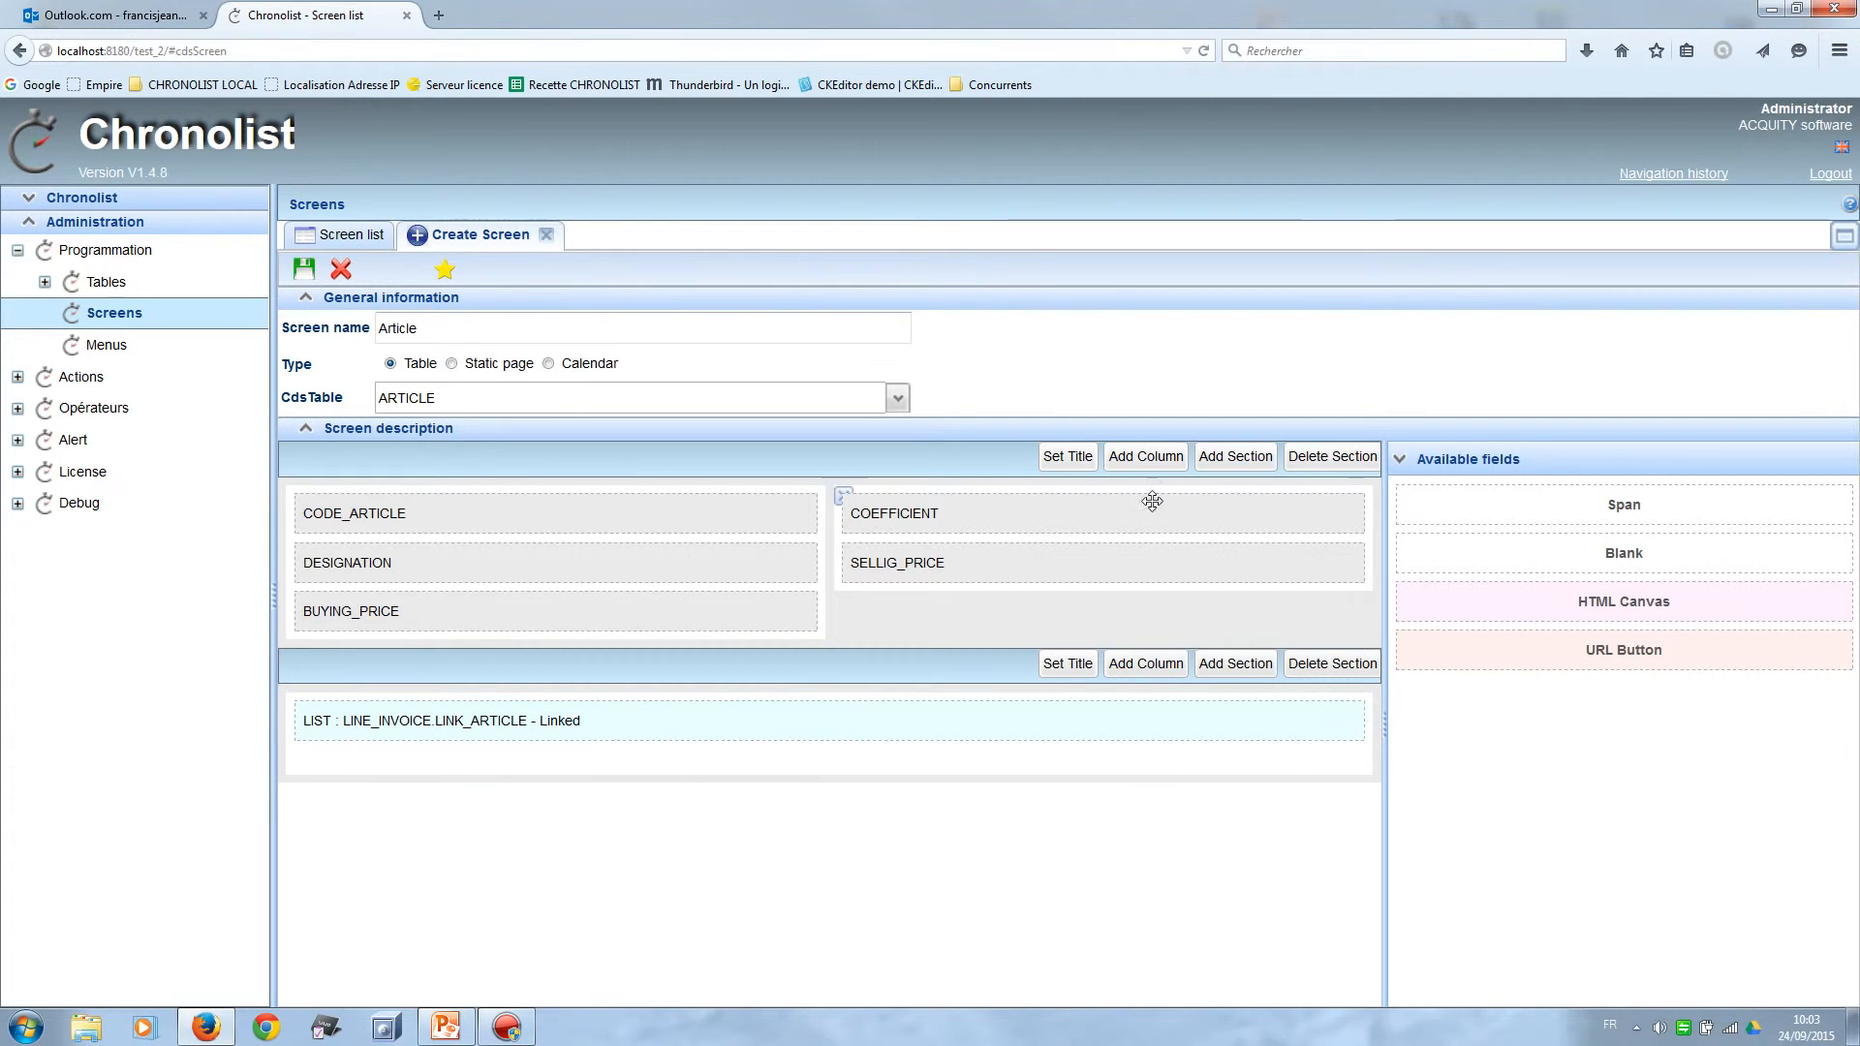
# Title the first section of the screen "Article" and the second section "Line of invoice".
pyautogui.click(1057, 463)
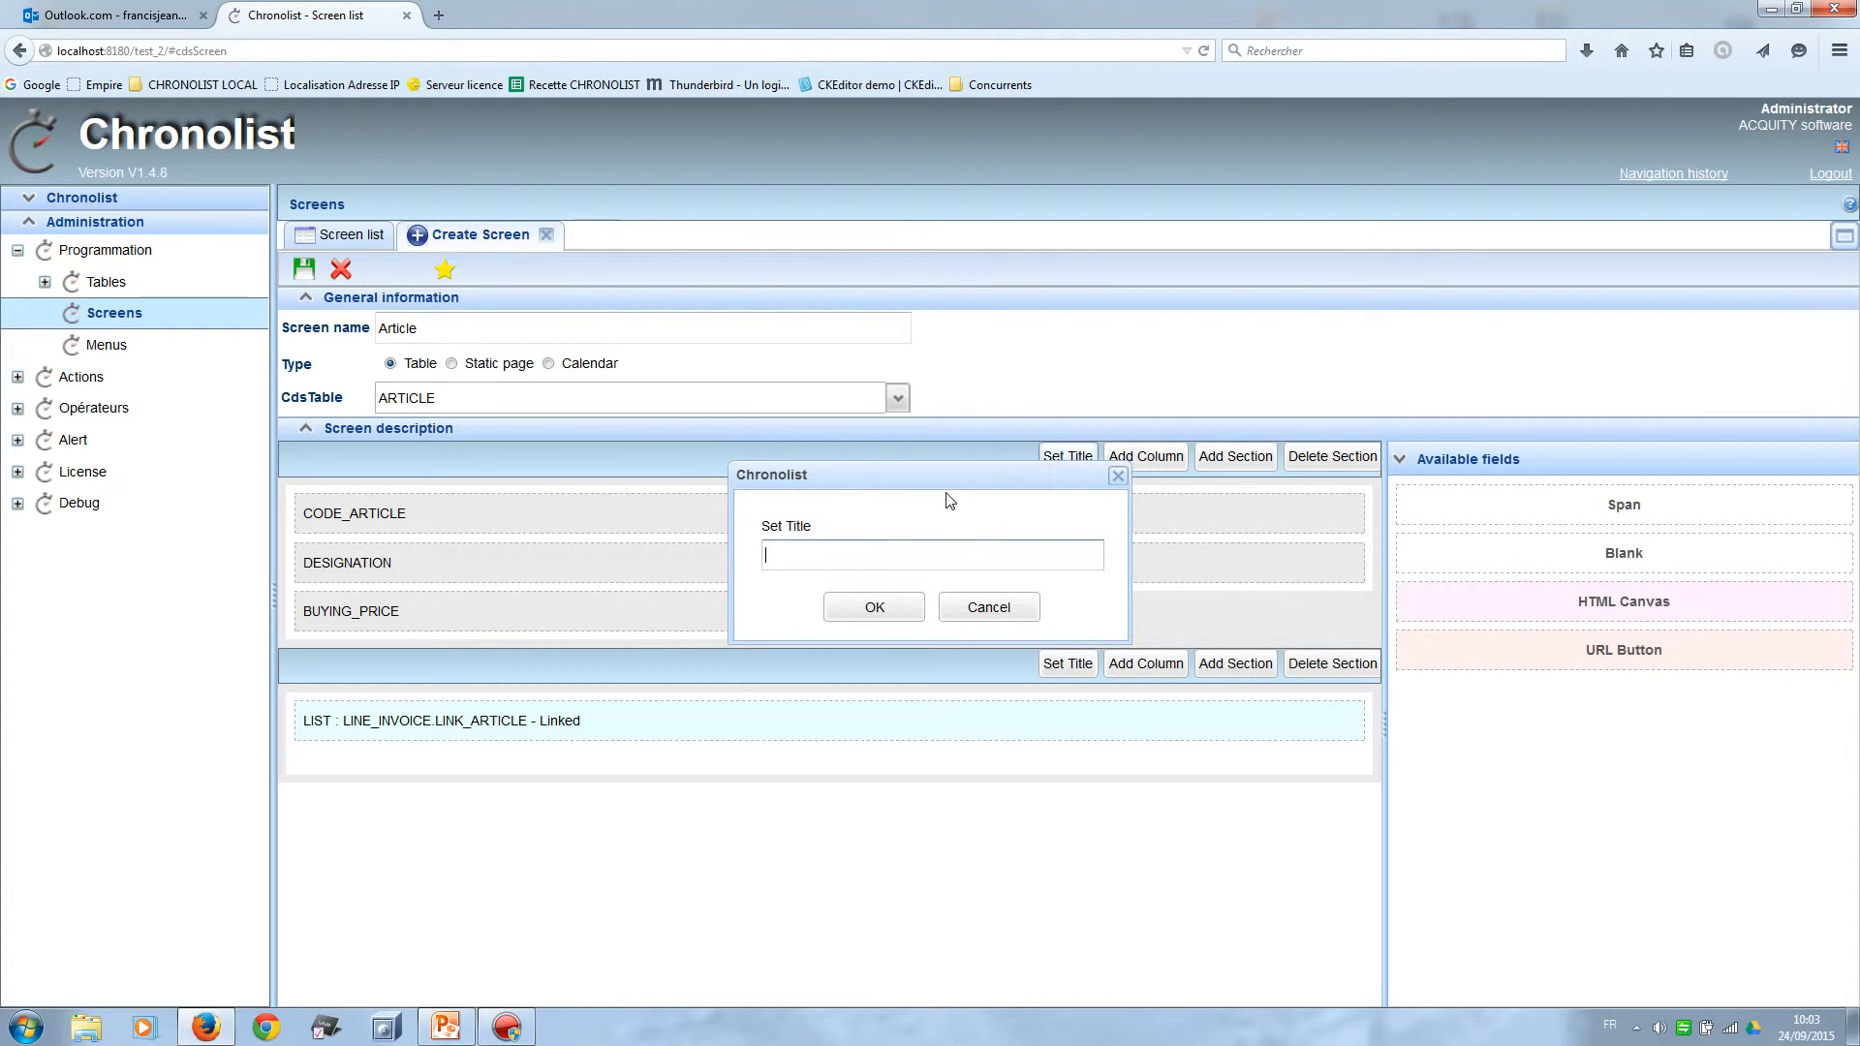
pyautogui.write('Article')
pyautogui.click(875, 610)
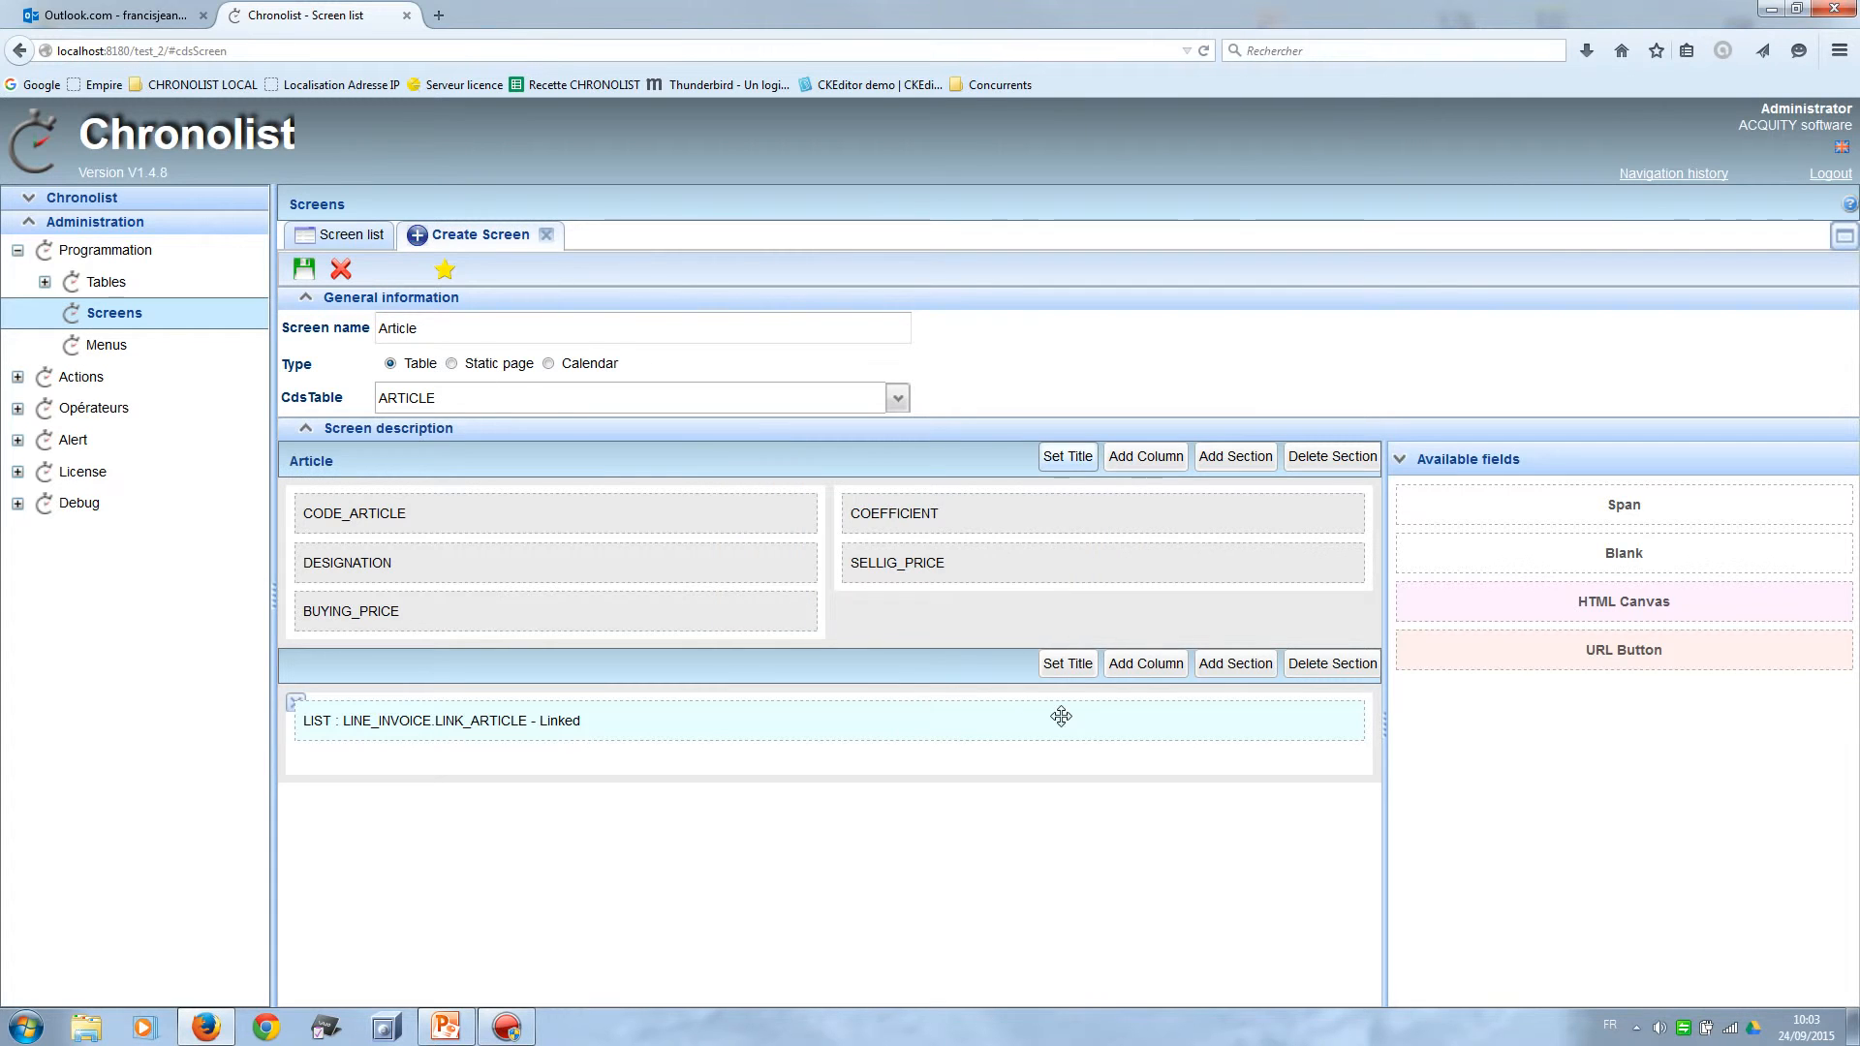
pyautogui.click(1080, 666)
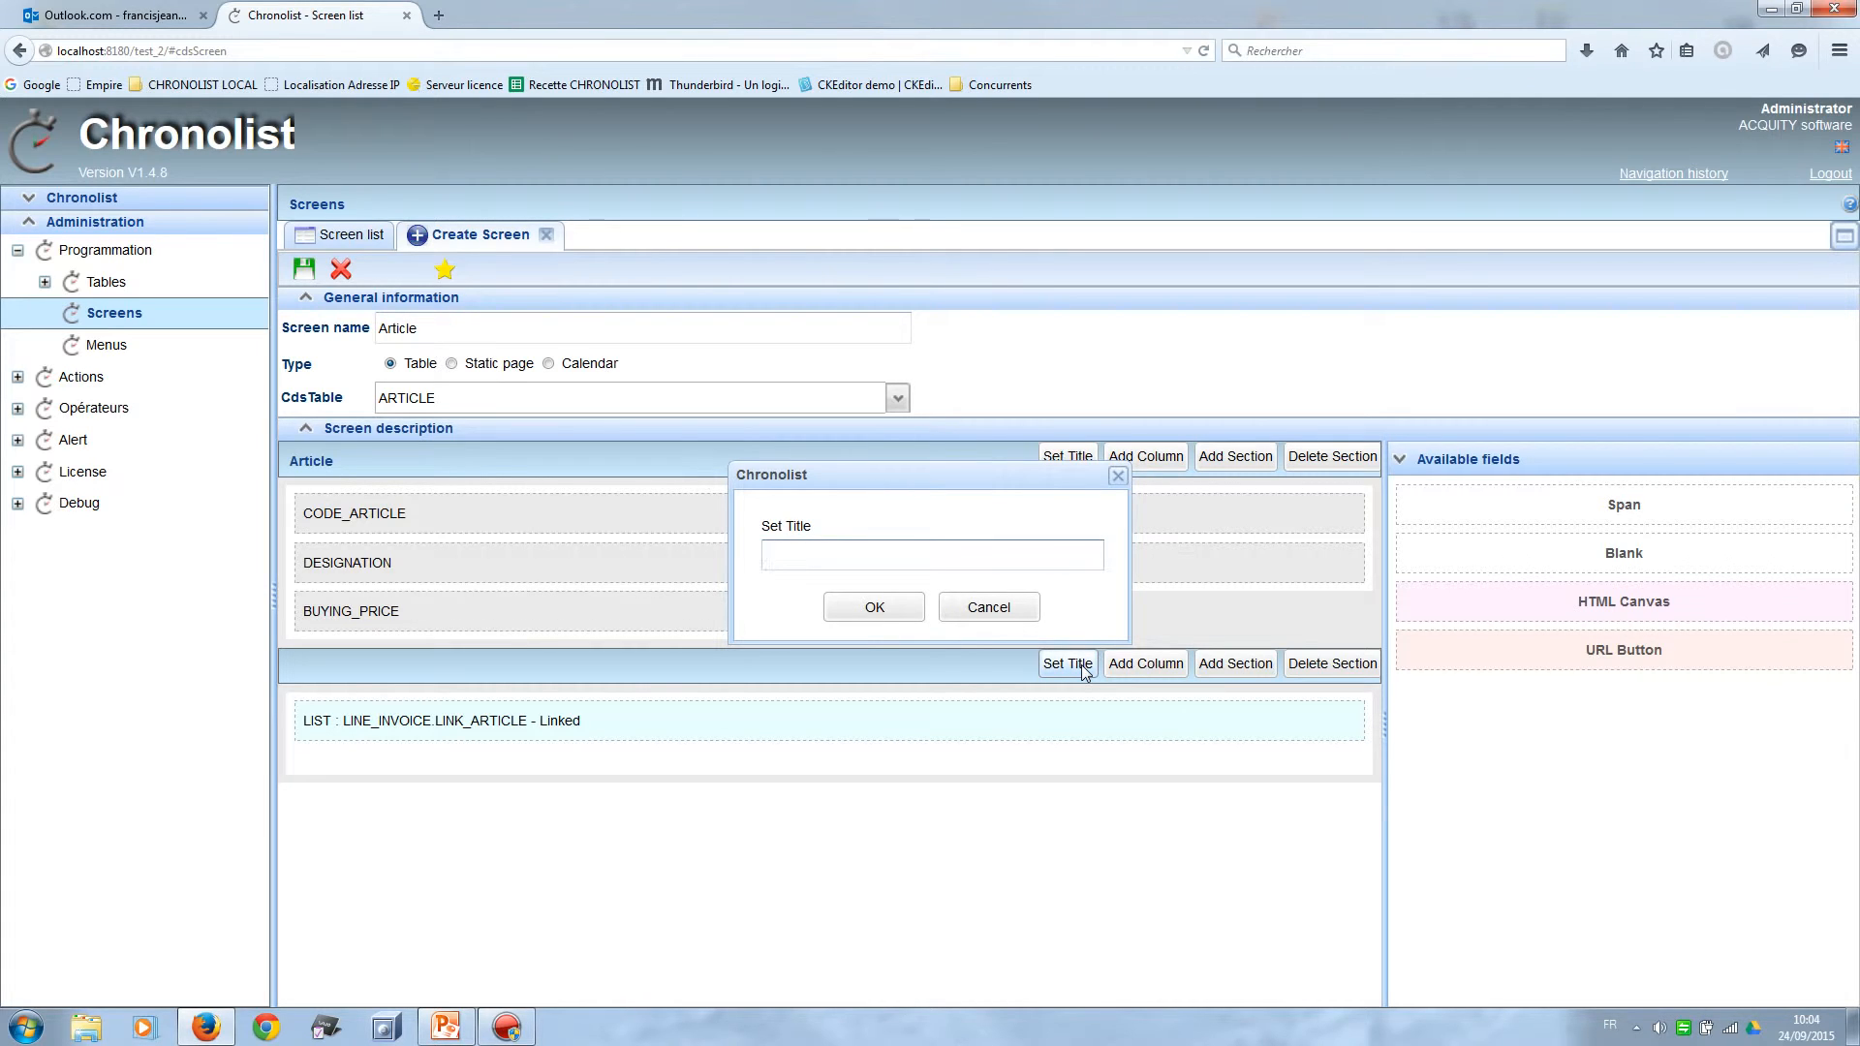
pyautogui.write('Line of invoice')
pyautogui.click(877, 608)
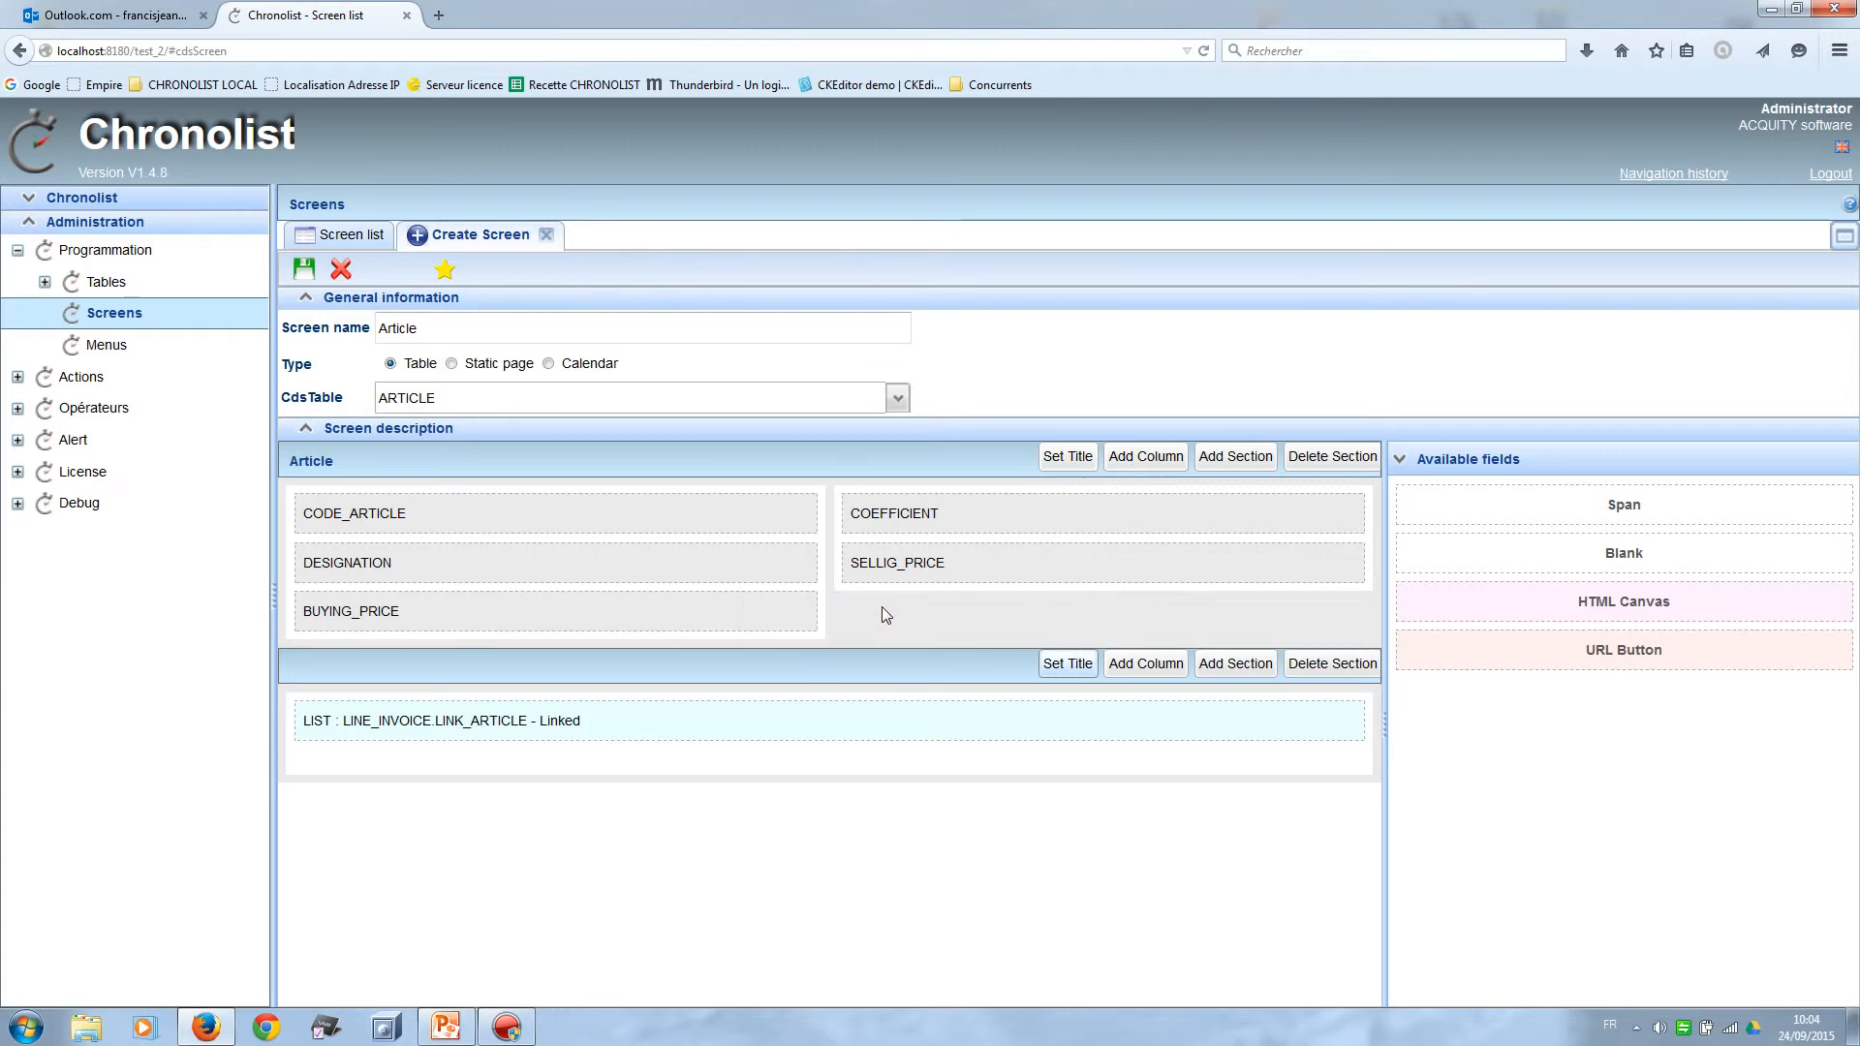
# Save the Article screen, then create a new table-type screen based on the INVOICE table and name it Invoice.
pyautogui.click(304, 269)
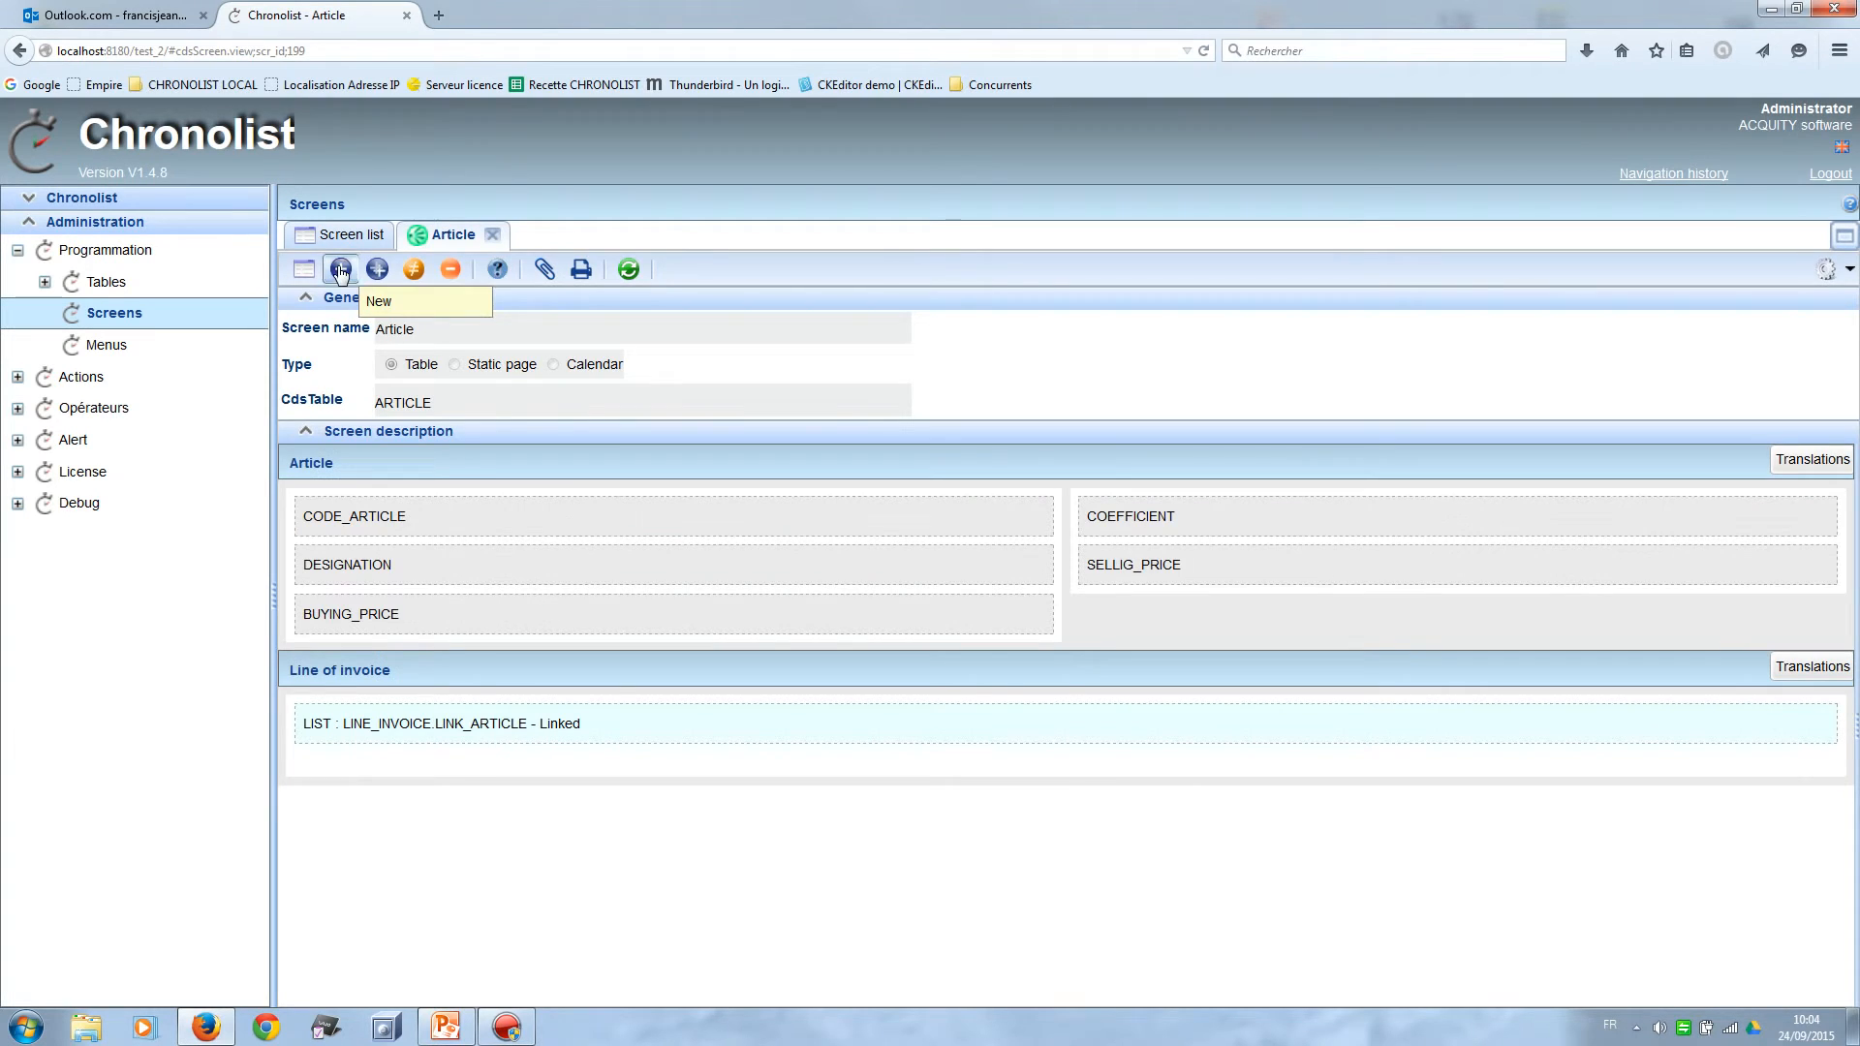
pyautogui.click(340, 271)
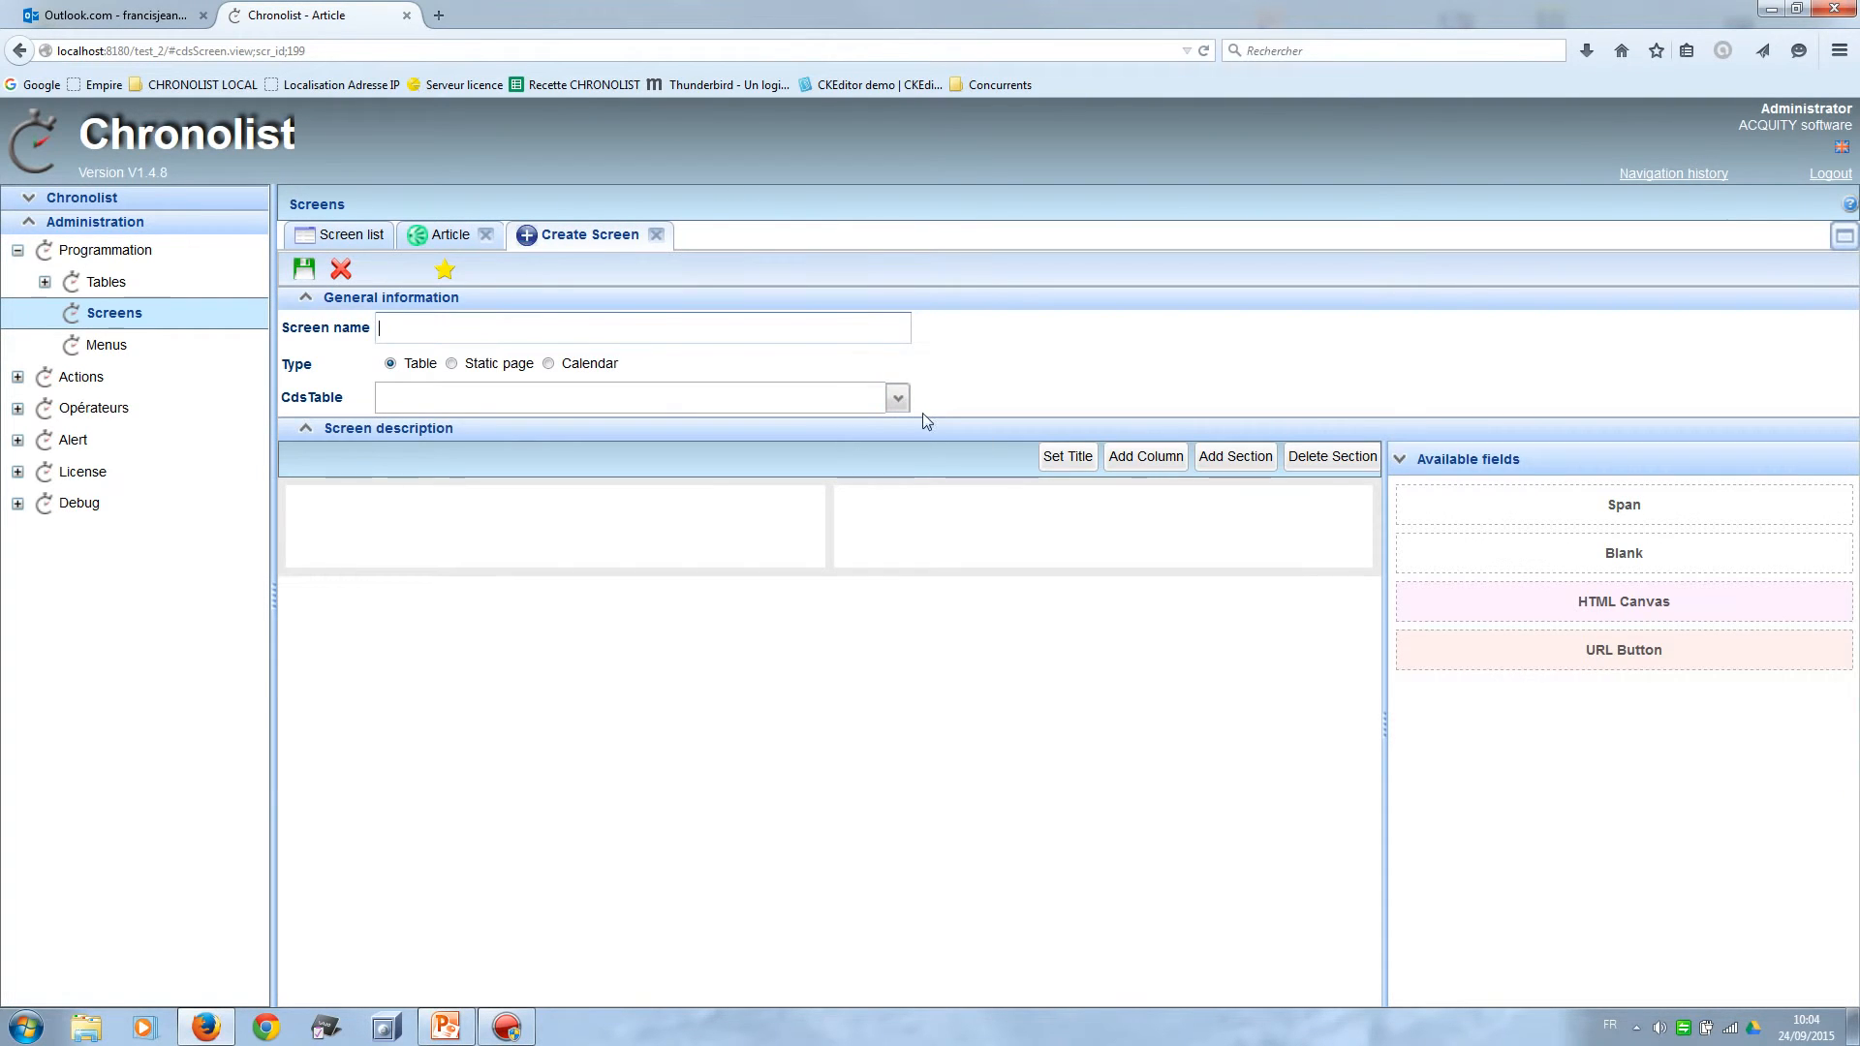
pyautogui.click(897, 399)
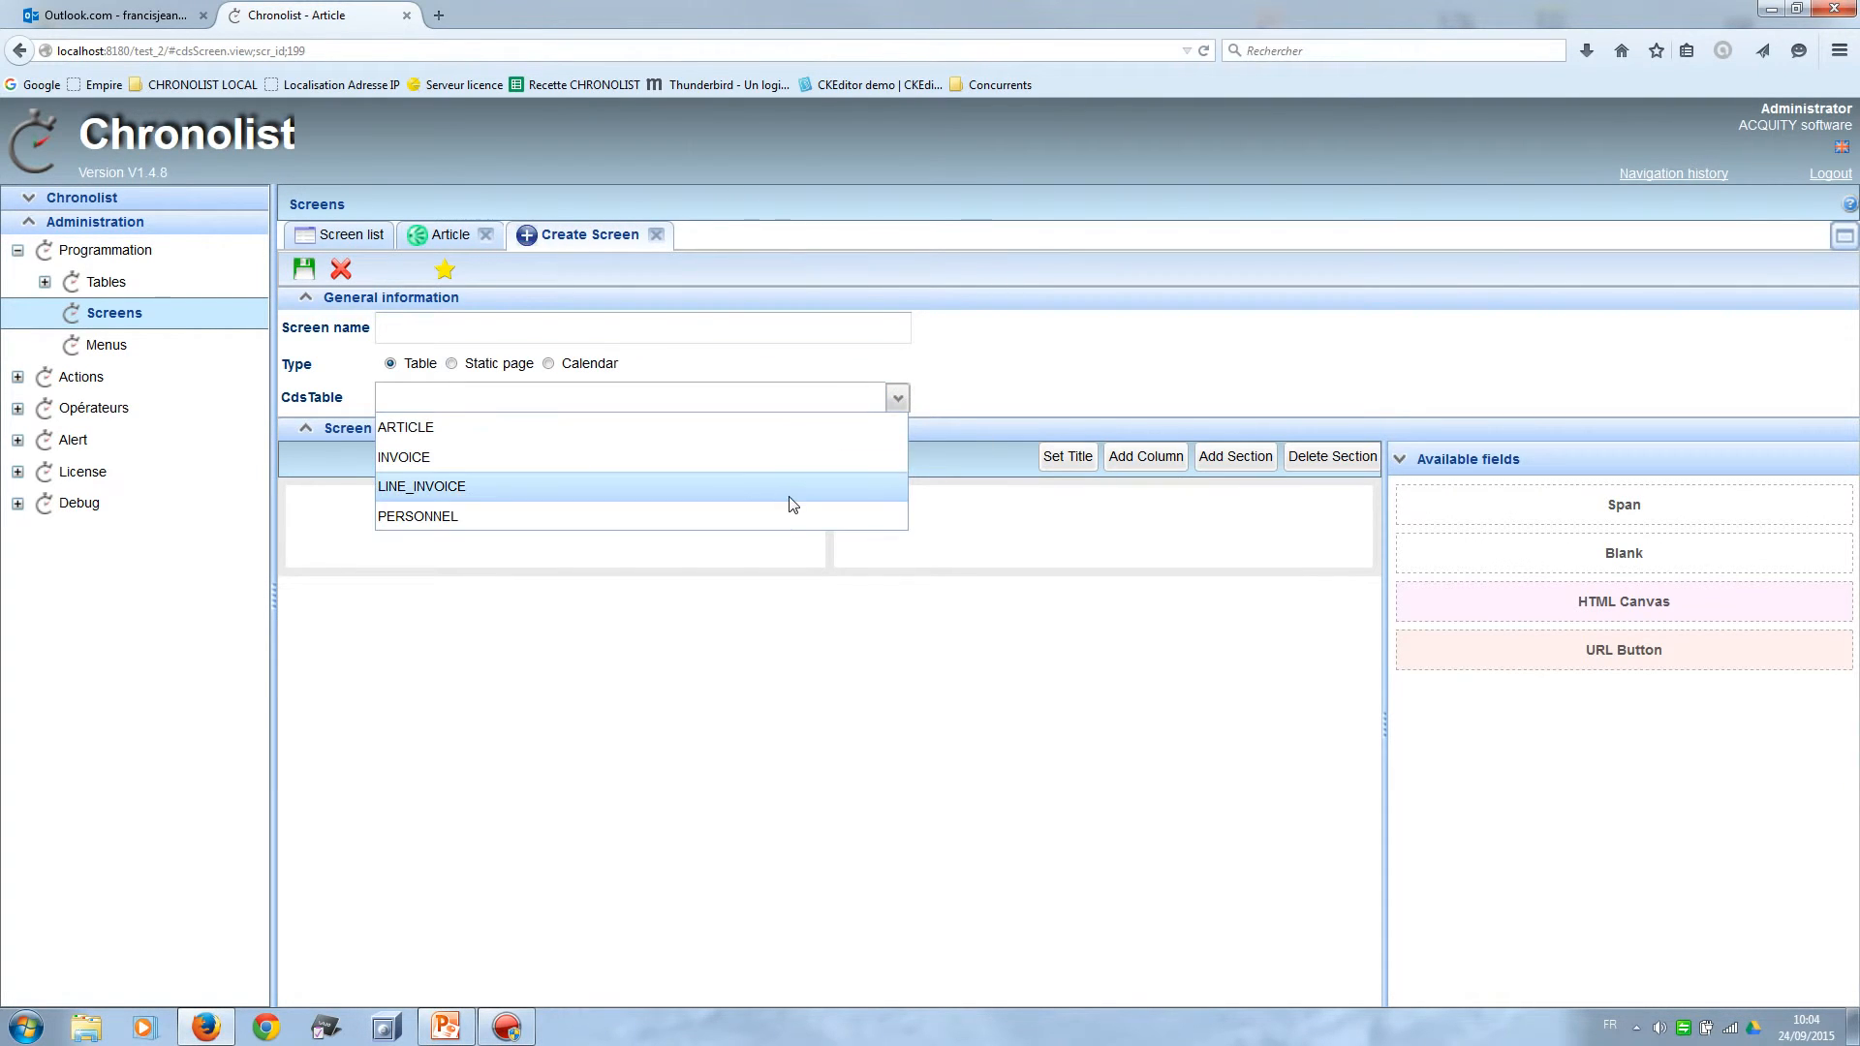
pyautogui.click(785, 458)
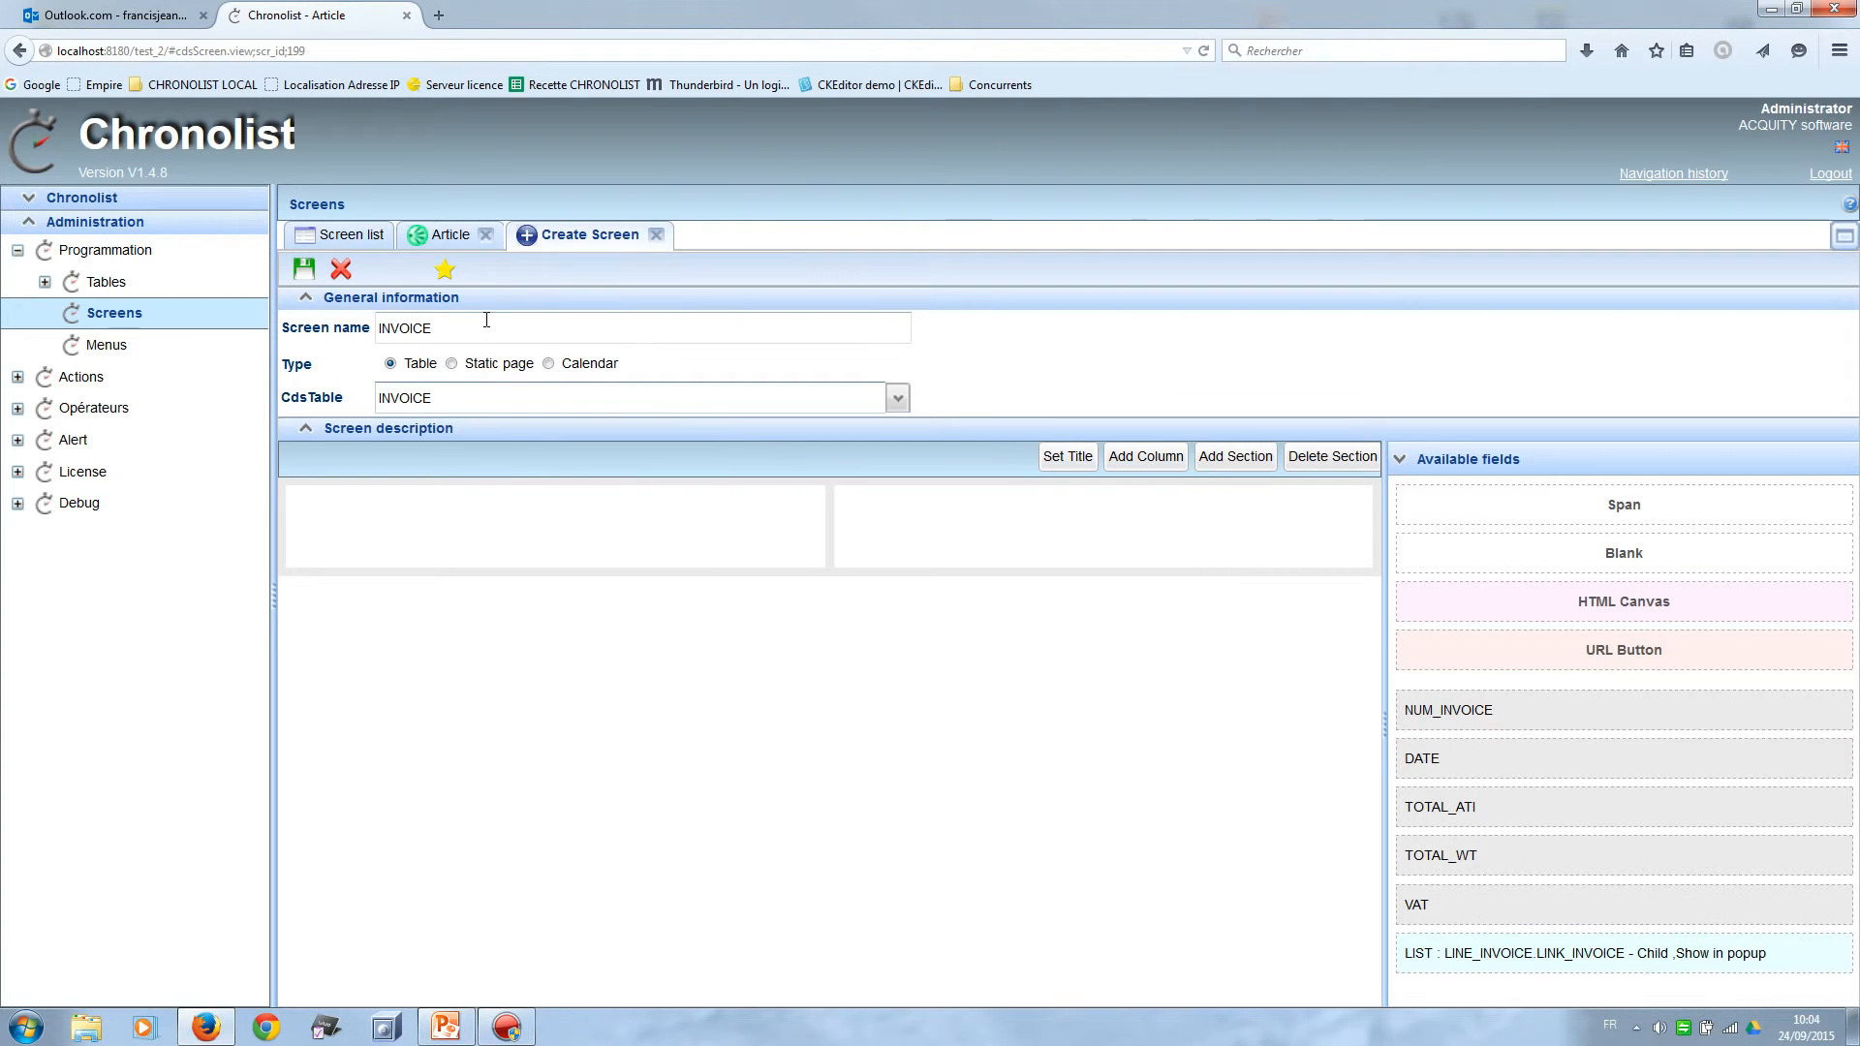
pyautogui.moveTo(433, 327); pyautogui.dragTo(377, 332)
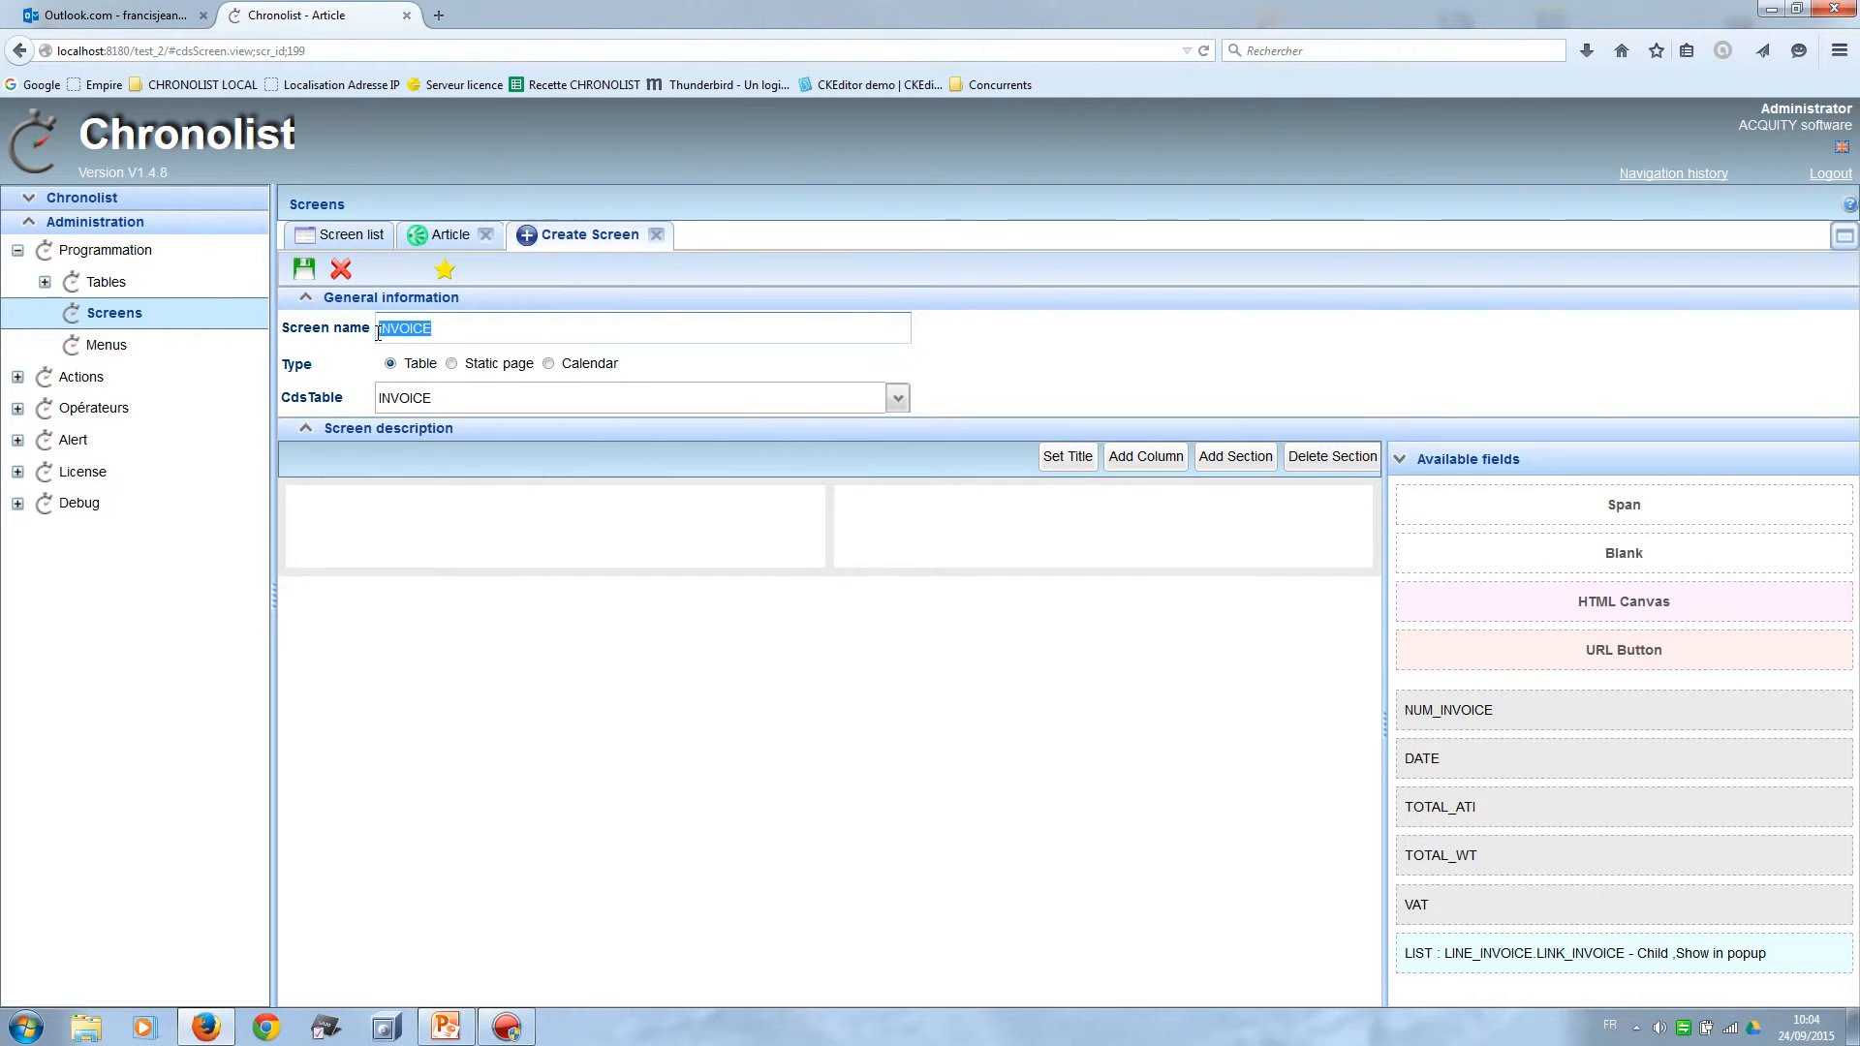
pyautogui.write('Invoice')
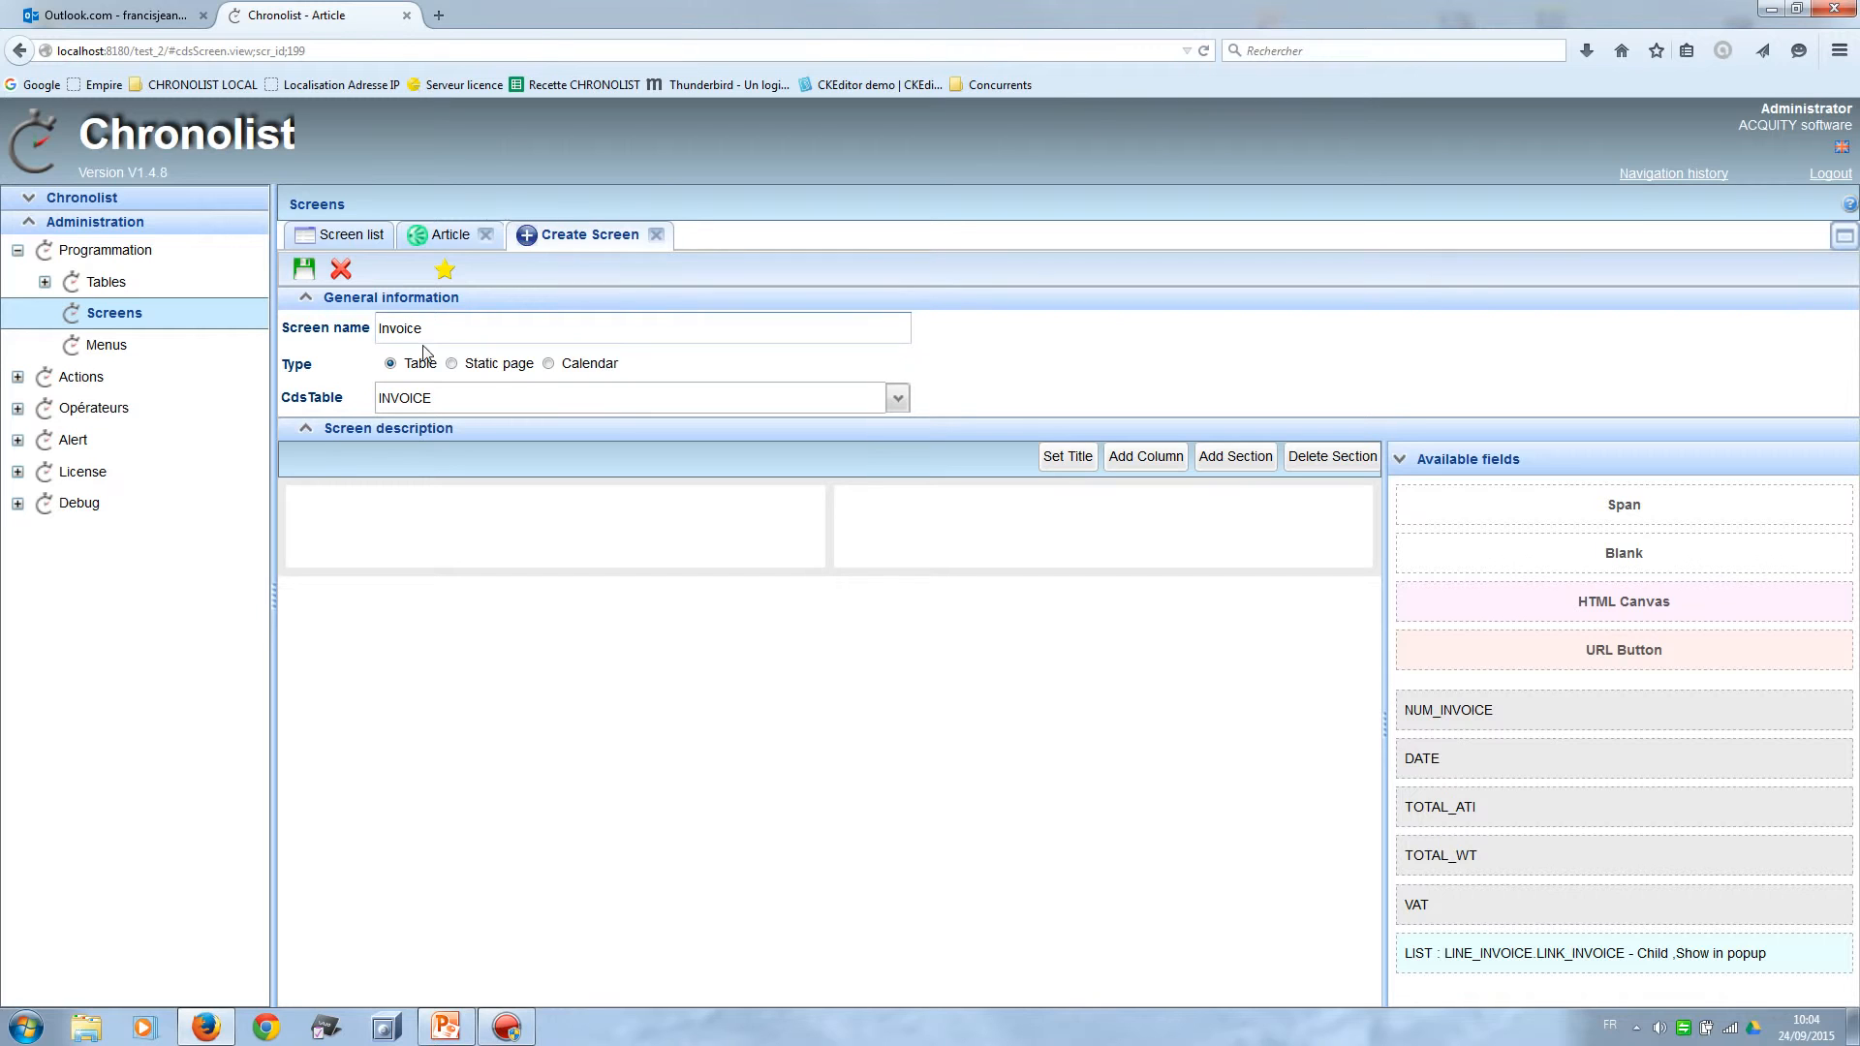
# Title the first section of the new screen "Invoice".
pyautogui.click(1056, 463)
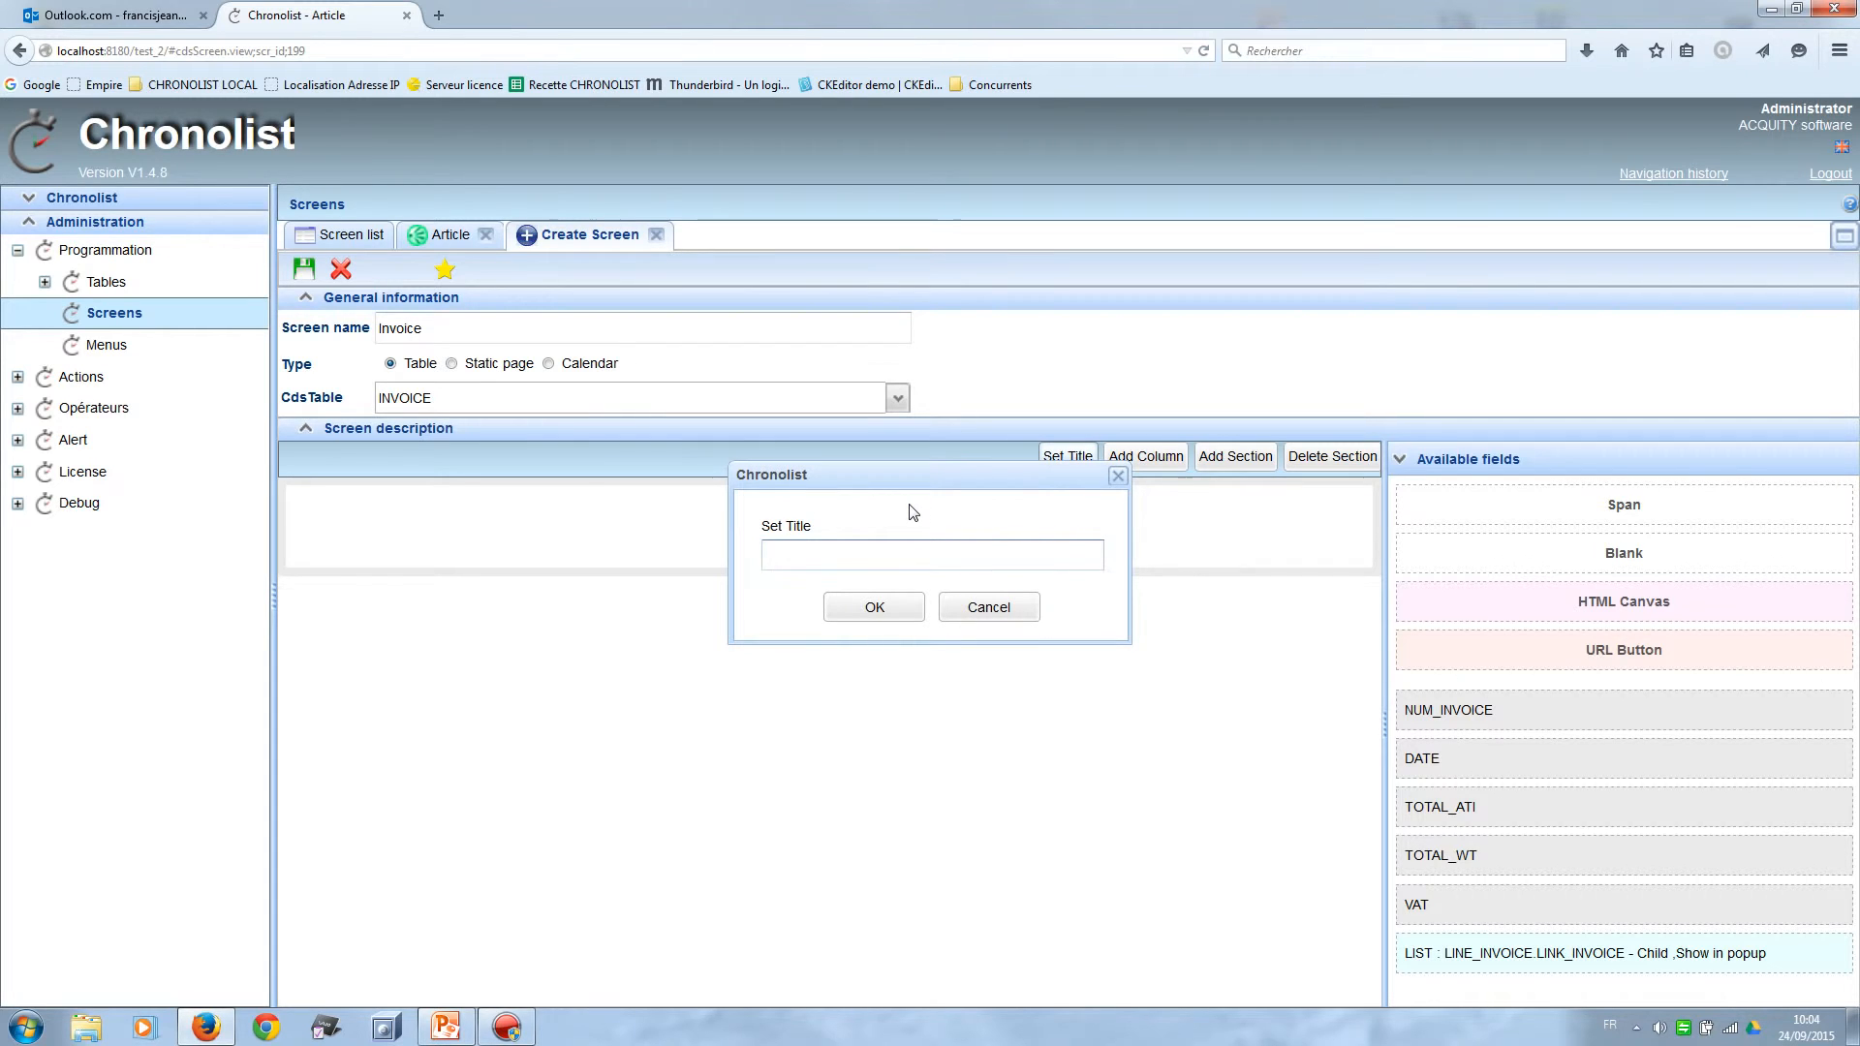
pyautogui.write('Invoice')
pyautogui.click(872, 609)
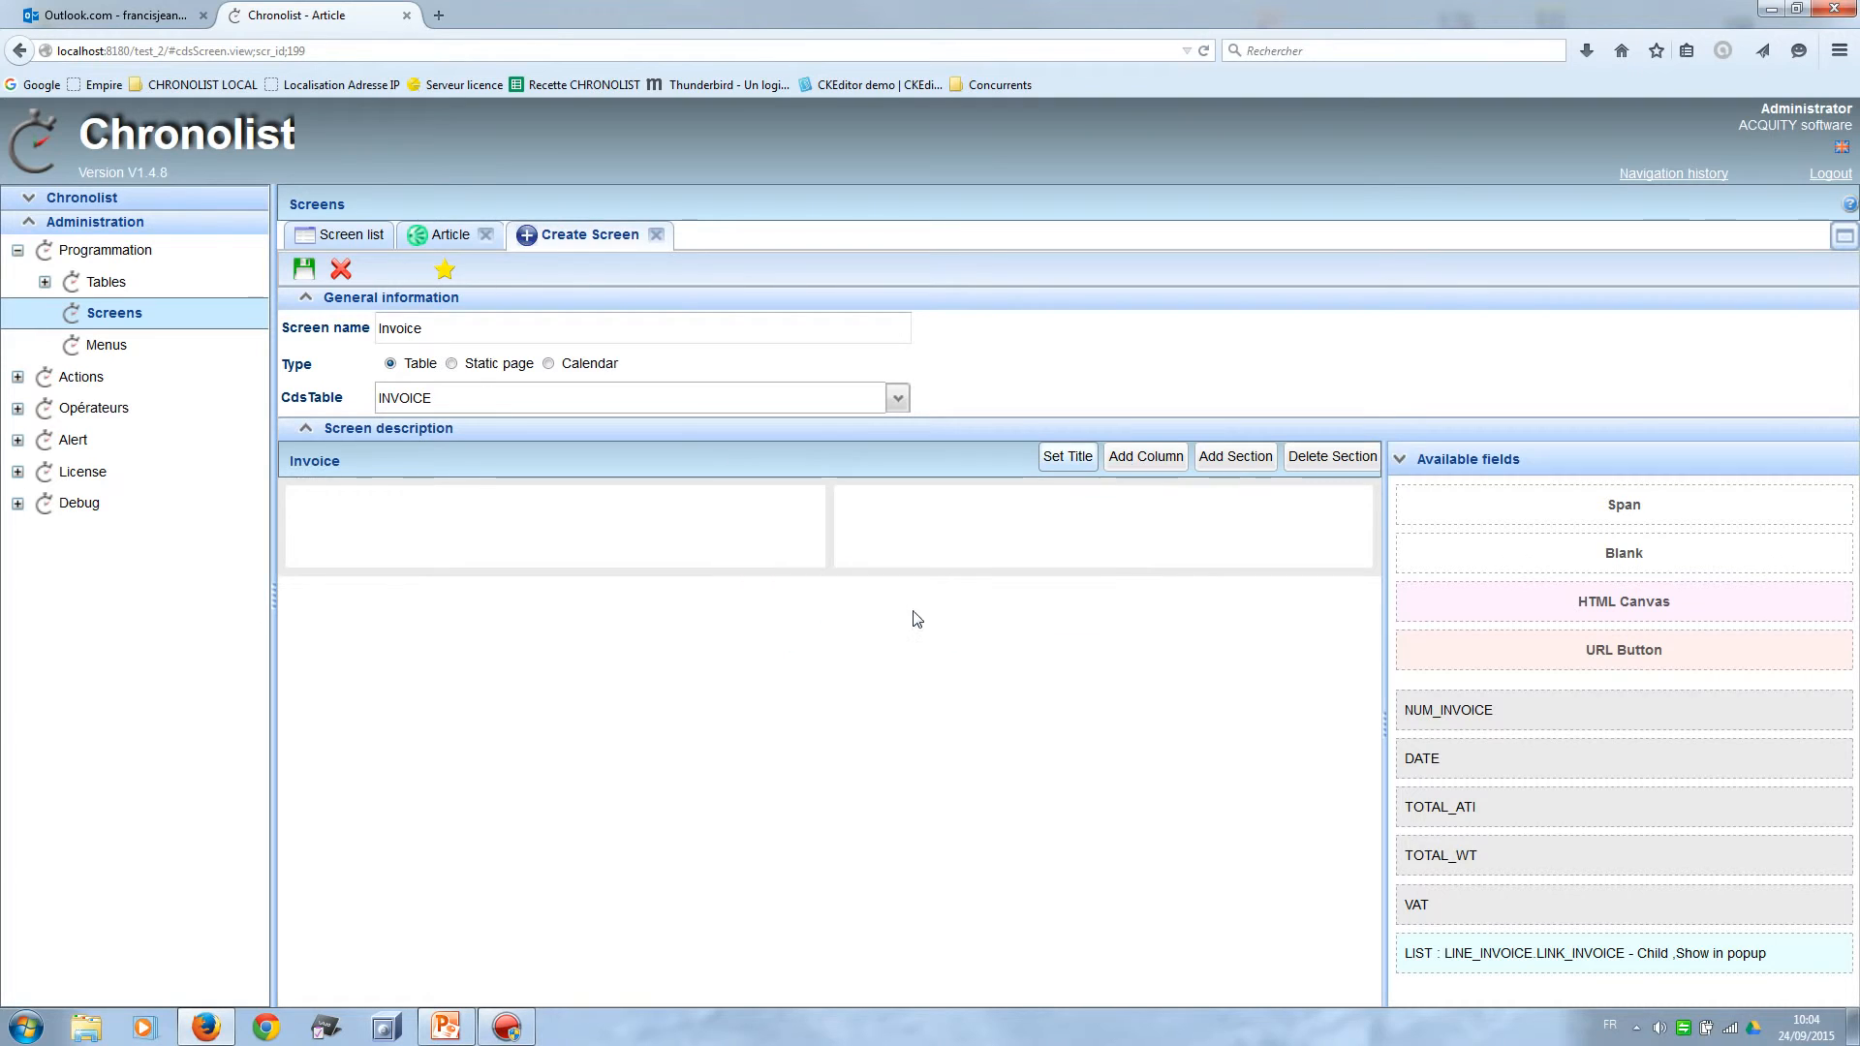
# Place NUM_INVOICE and DATE in the section's second column, and TOTAL_WT, VAT and TOTAL_ATI in that order in its first column.
pyautogui.moveTo(1557, 715); pyautogui.dragTo(1084, 544)
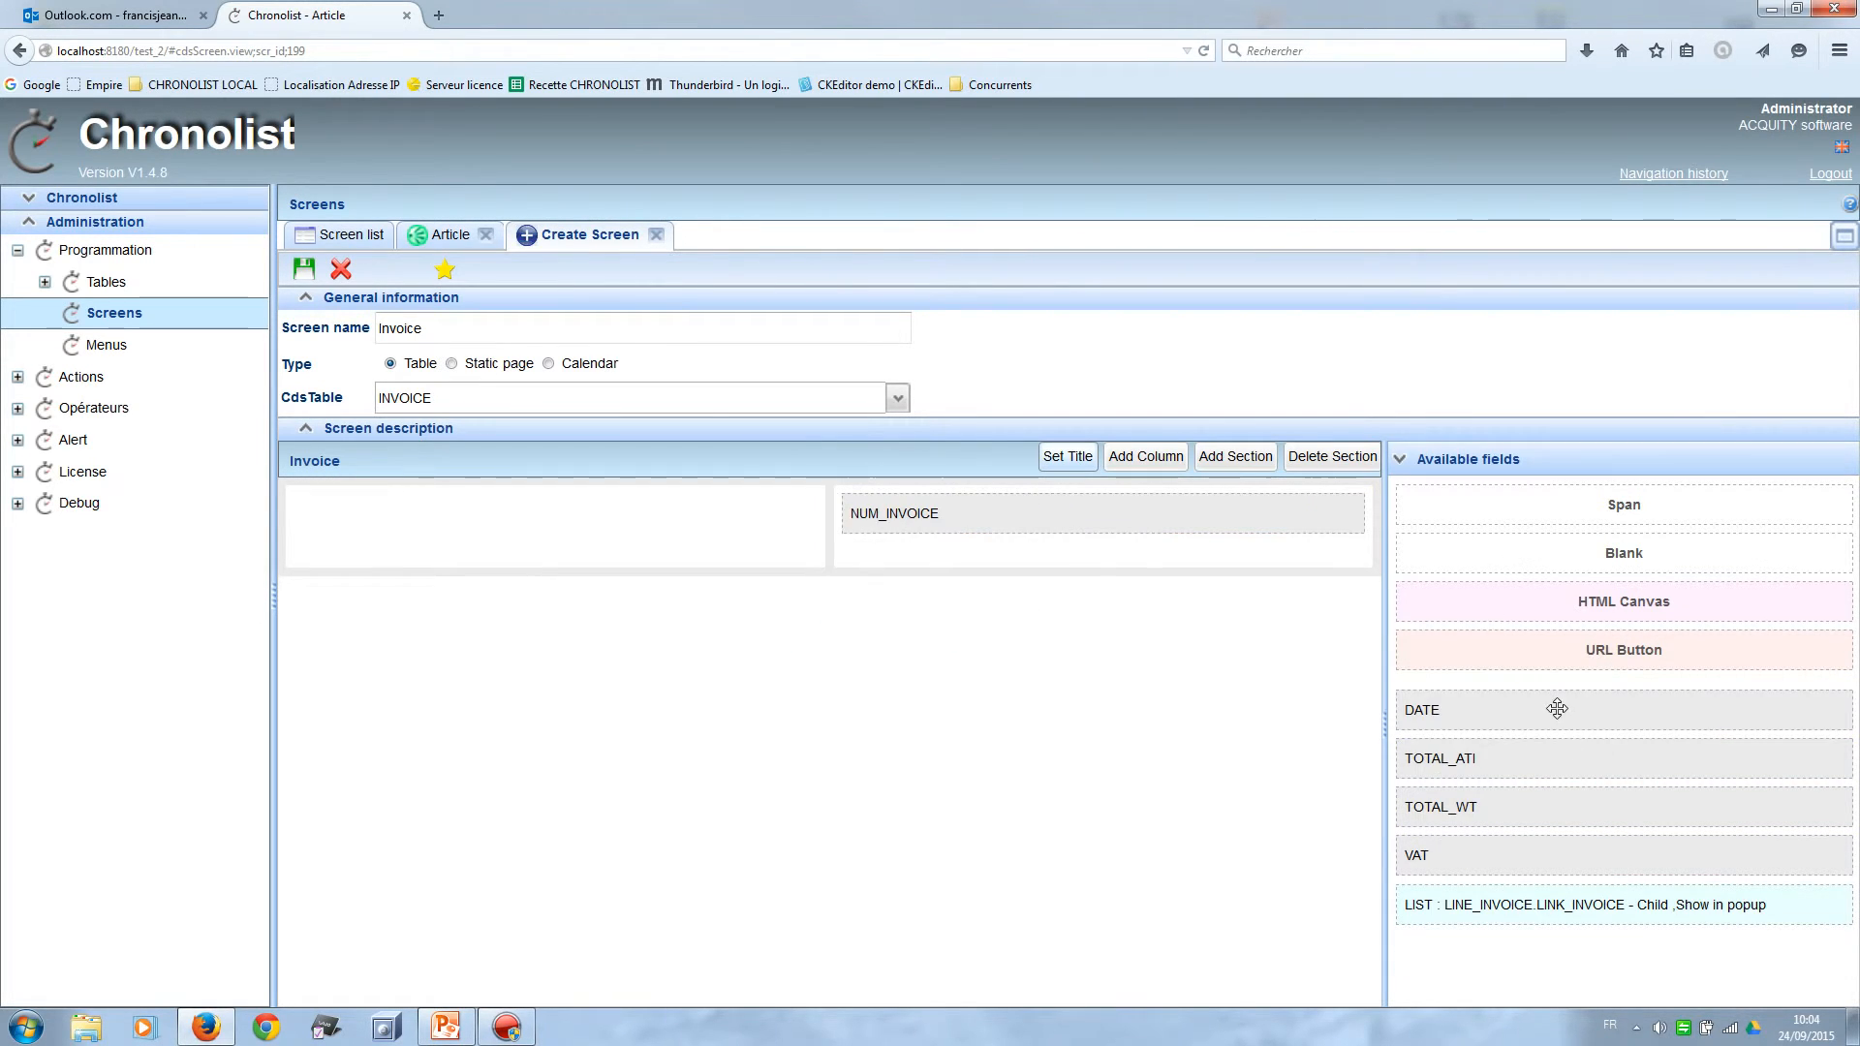
pyautogui.moveTo(1441, 724); pyautogui.dragTo(1000, 535)
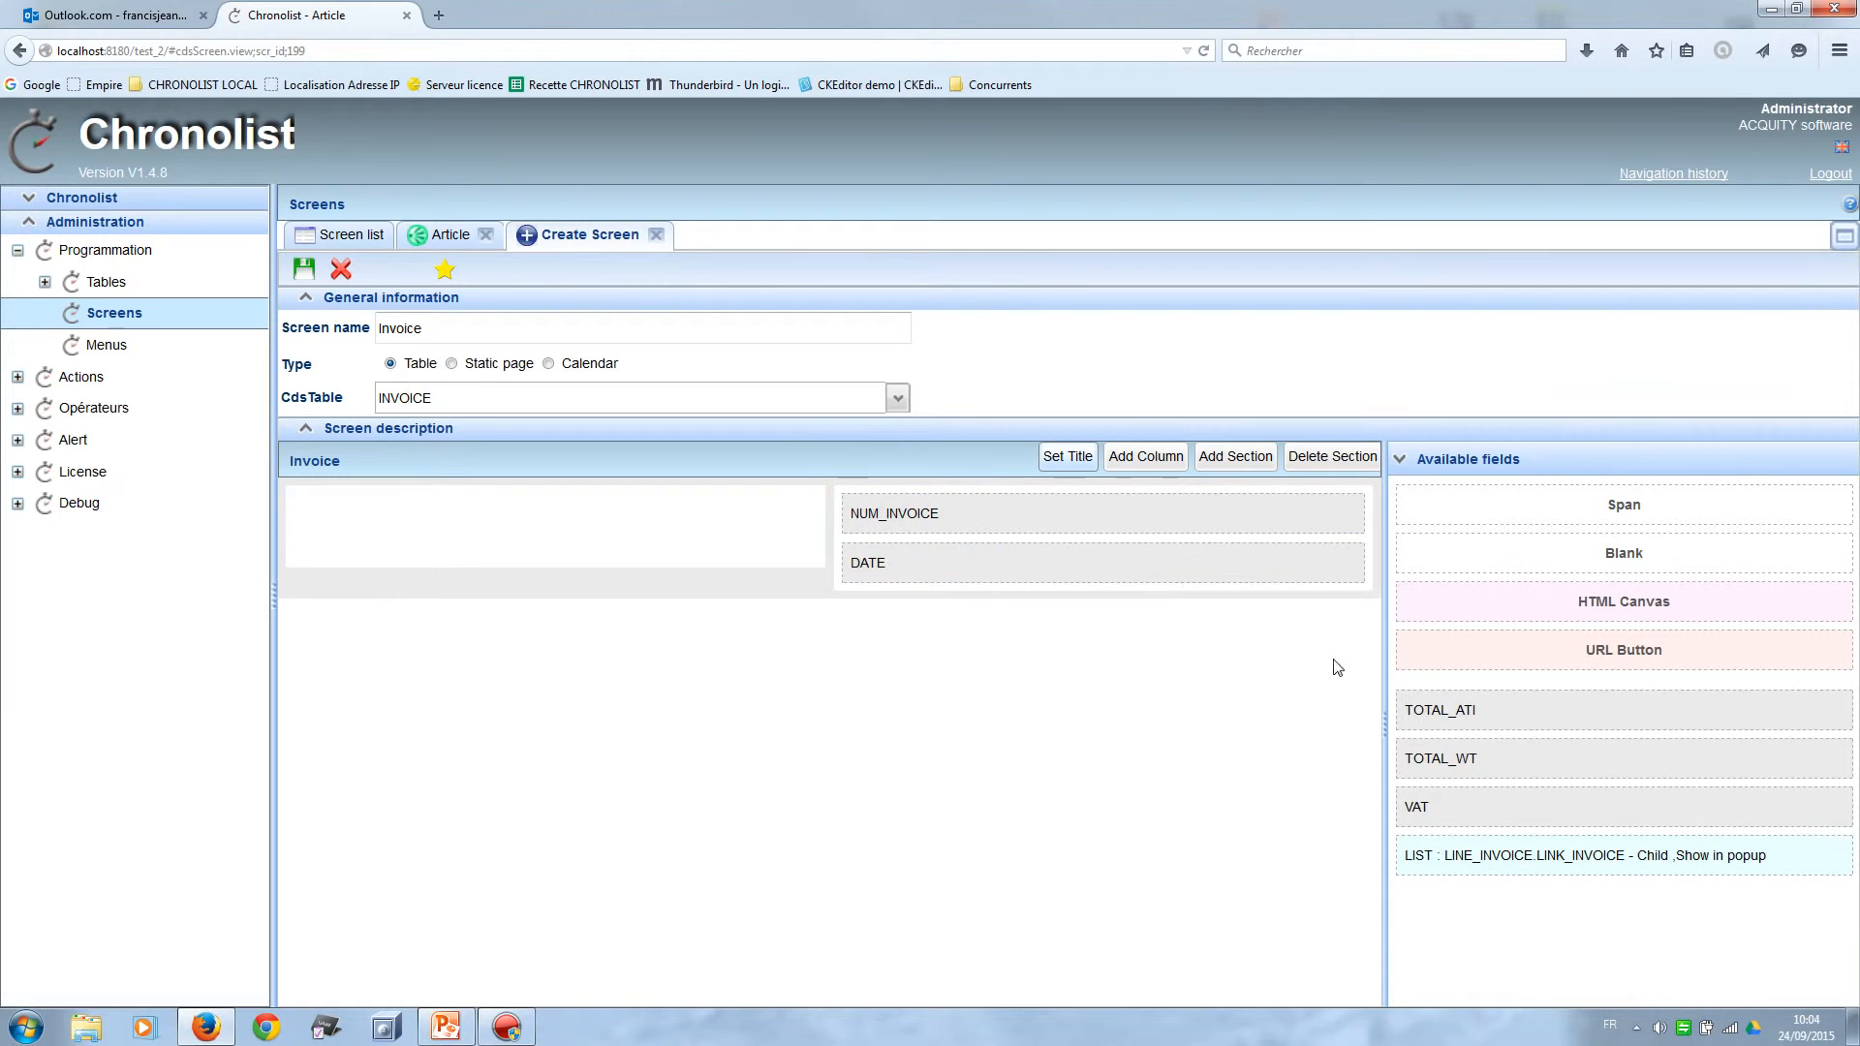
pyautogui.moveTo(1505, 712); pyautogui.dragTo(411, 514)
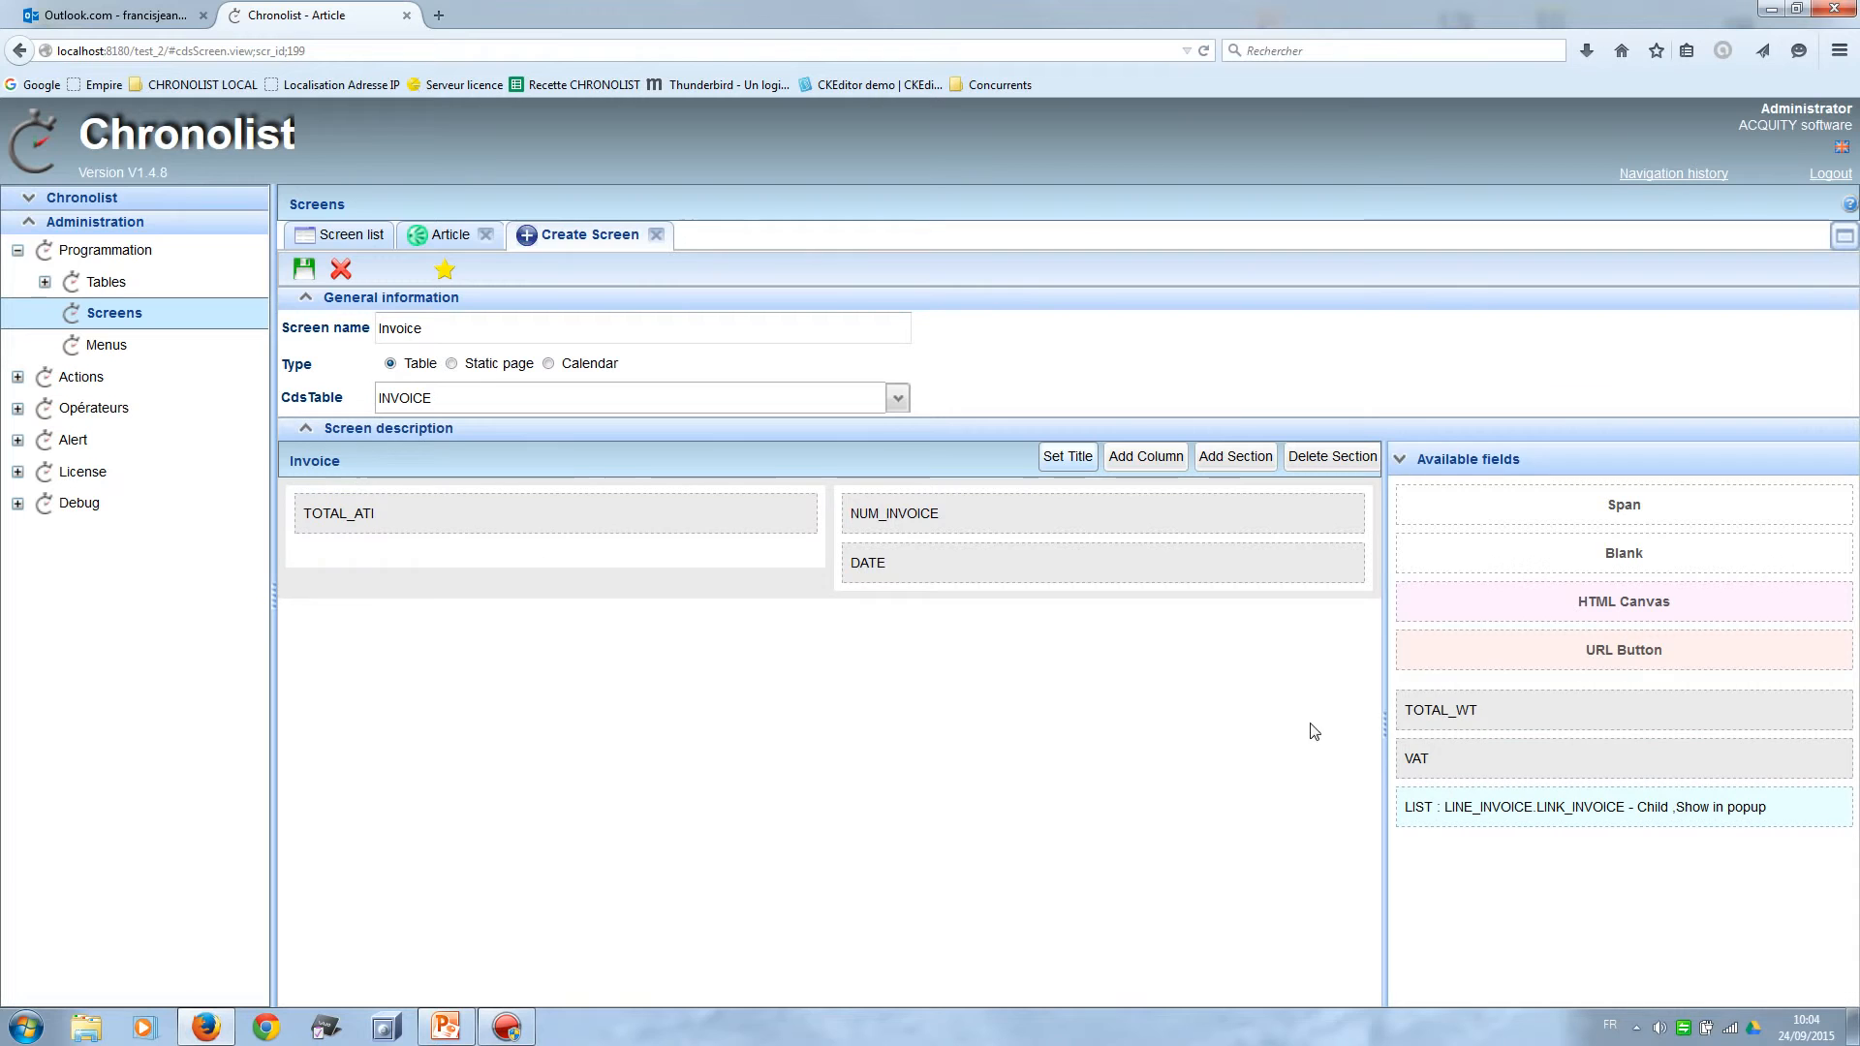
pyautogui.moveTo(438, 548); pyautogui.dragTo(407, 504)
pyautogui.moveTo(1578, 722); pyautogui.dragTo(478, 548)
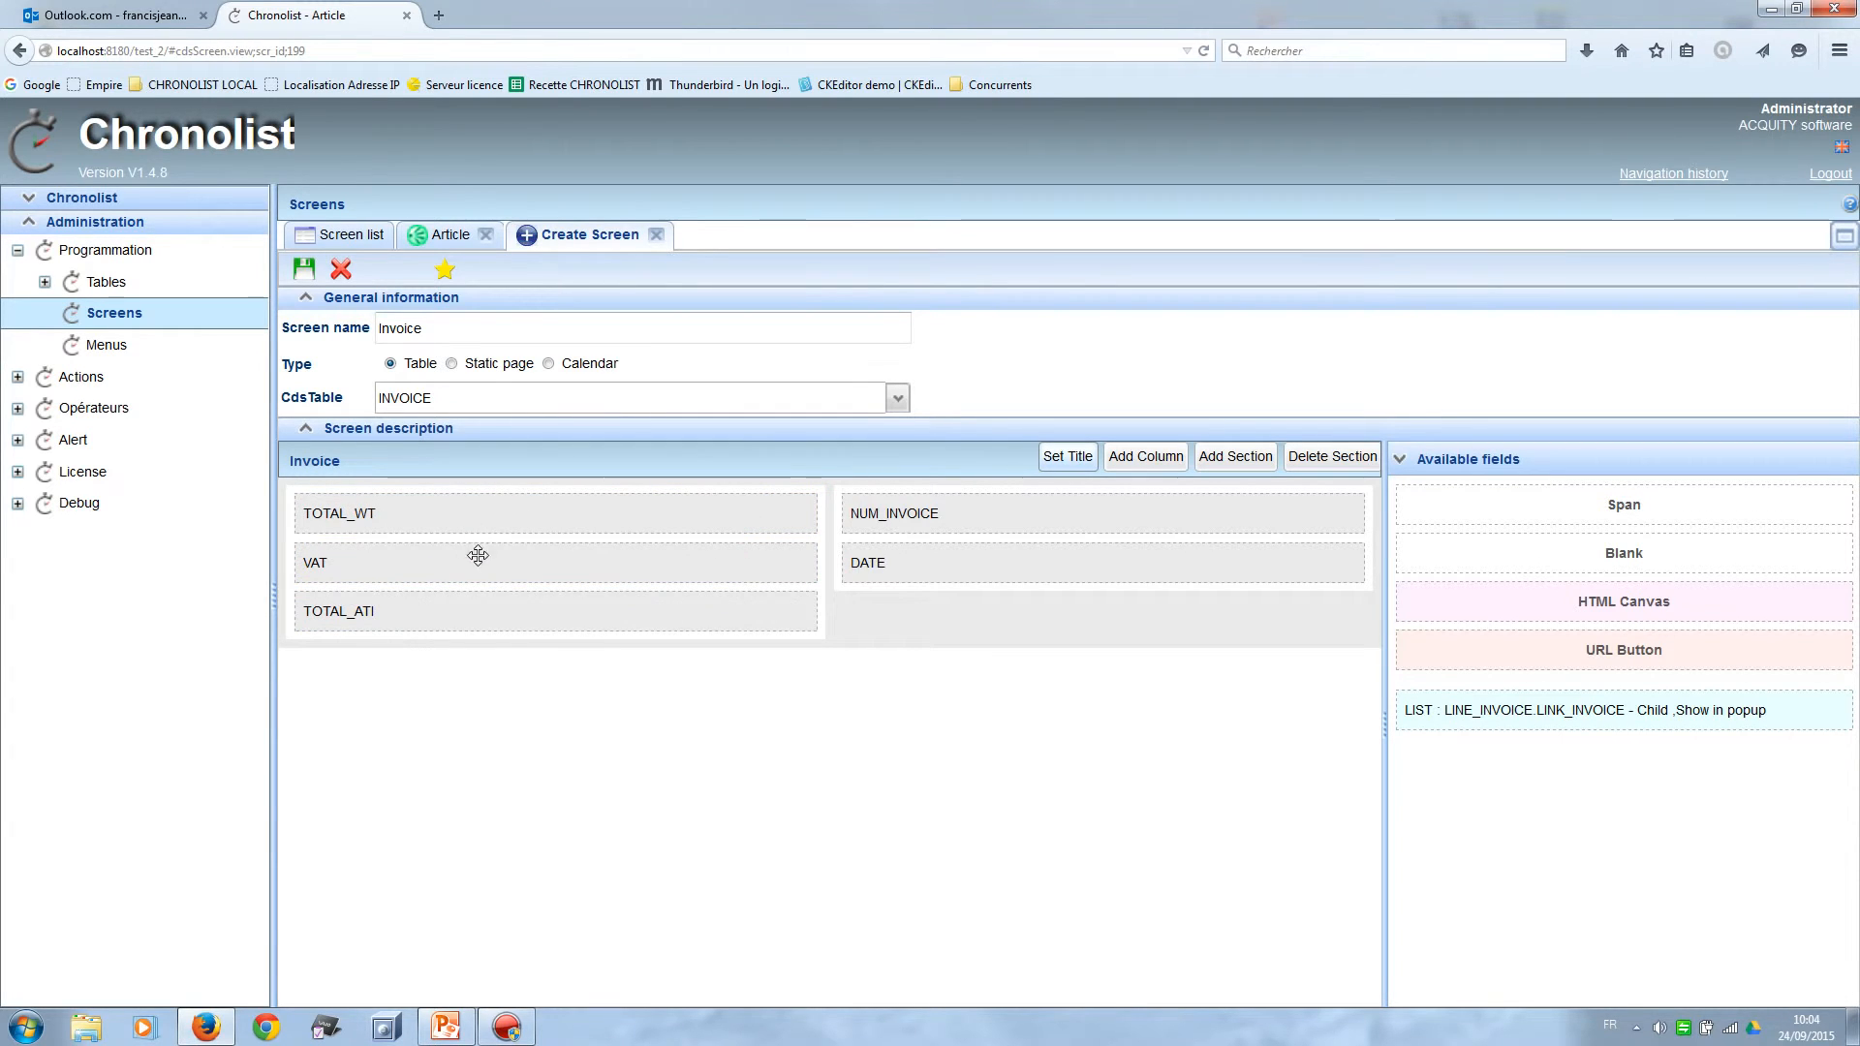
# Add a second section holding the child list LINE_INVOICE.LINK_INVOICE and remove its empty second column.
pyautogui.click(1248, 465)
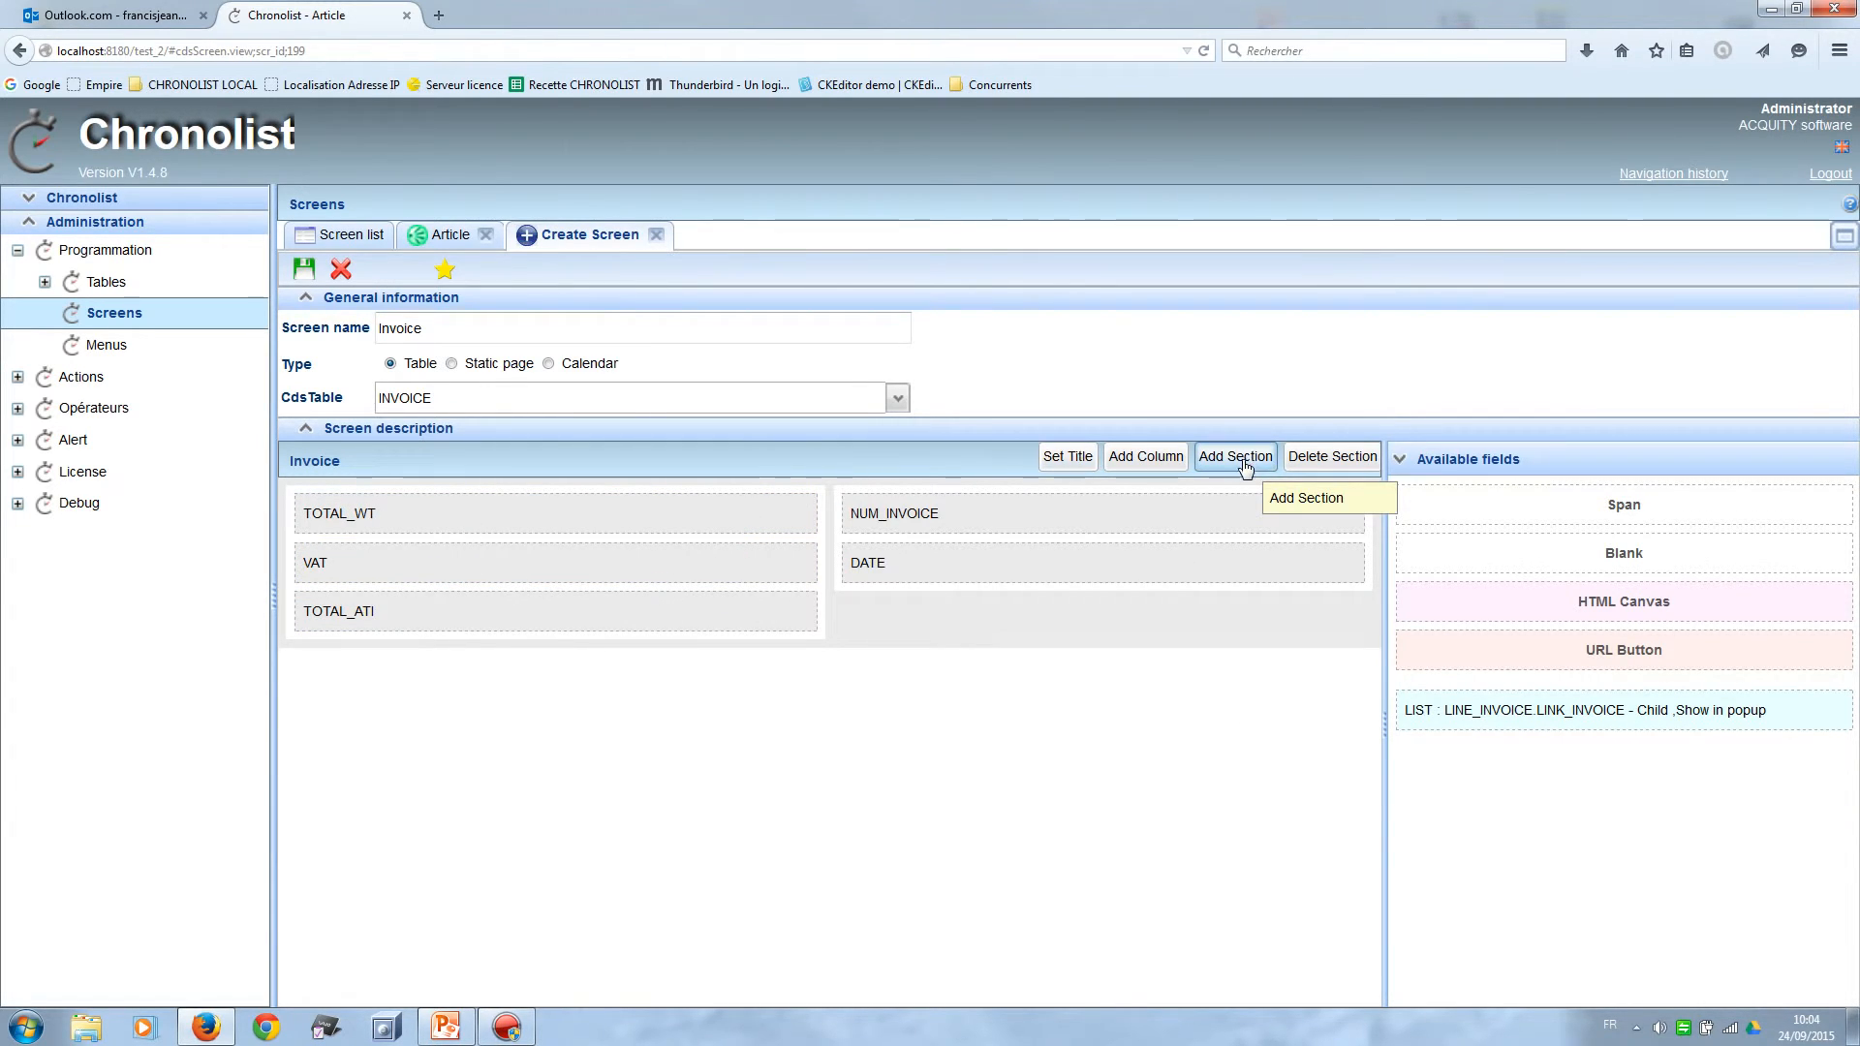
pyautogui.moveTo(1473, 712); pyautogui.dragTo(388, 722)
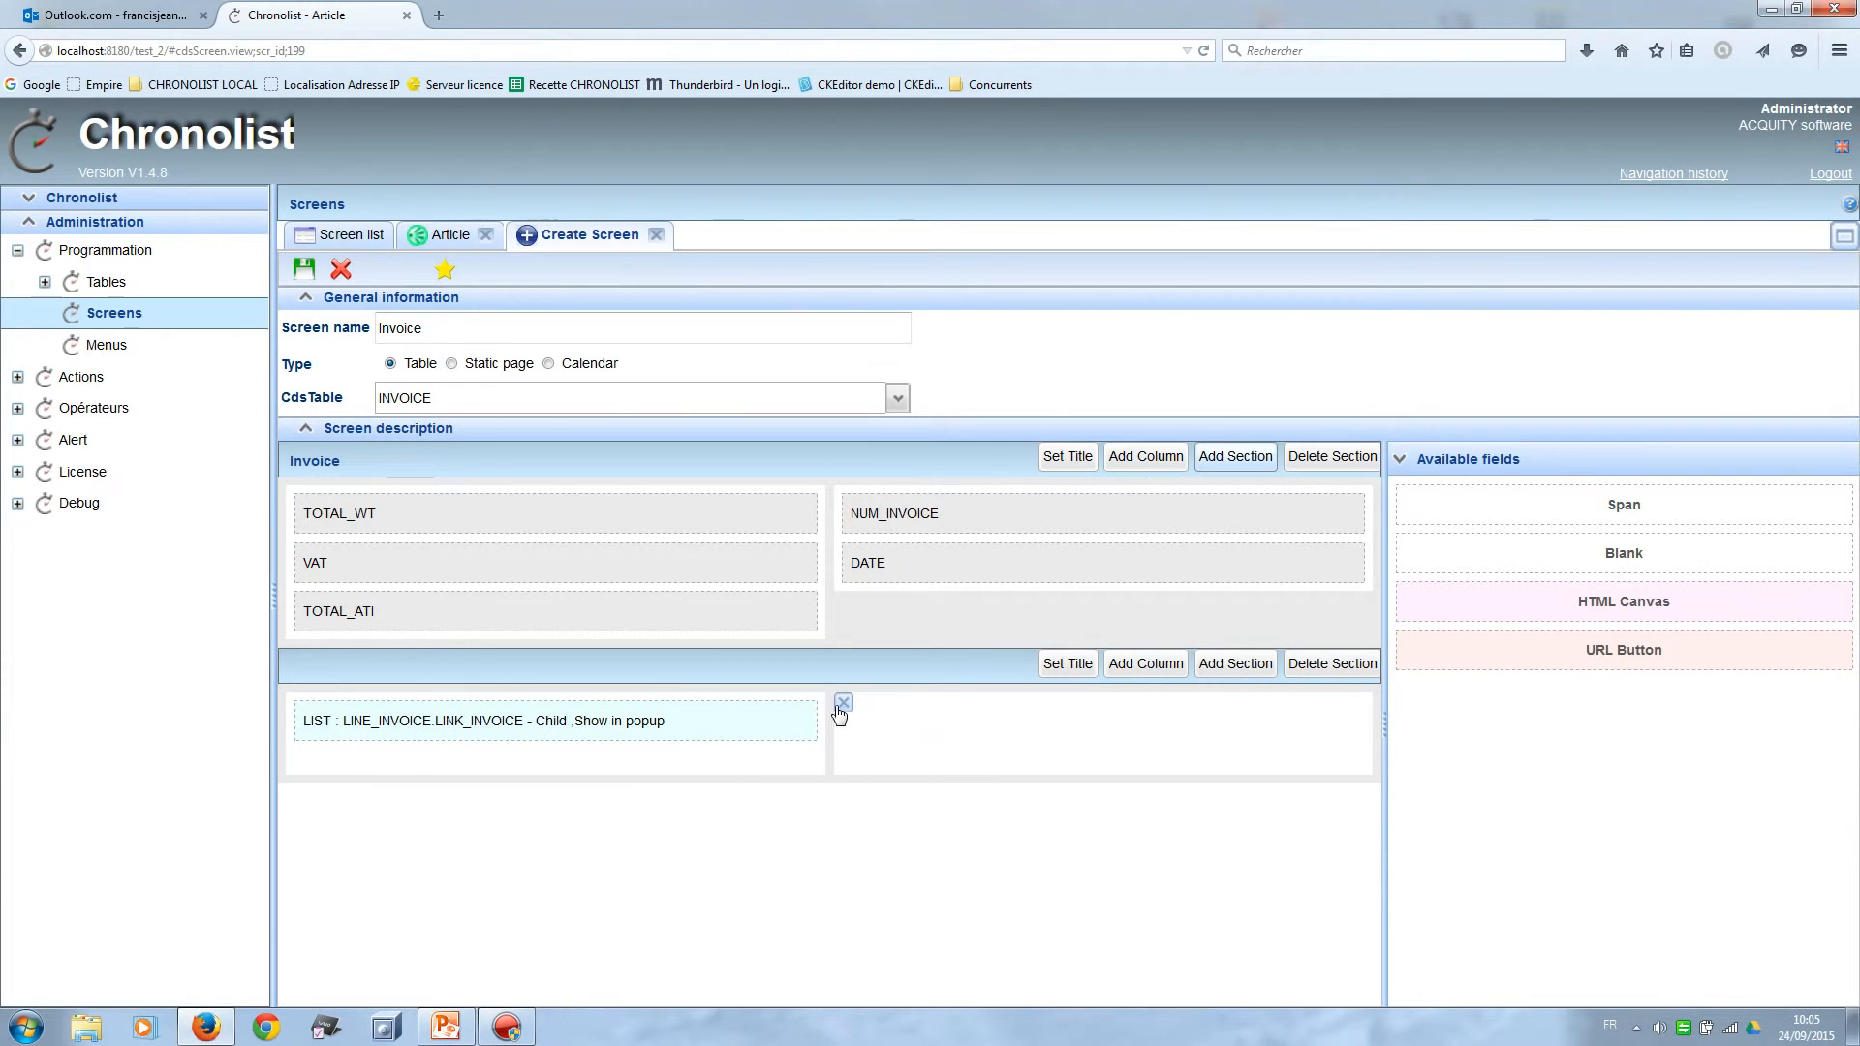
pyautogui.click(843, 702)
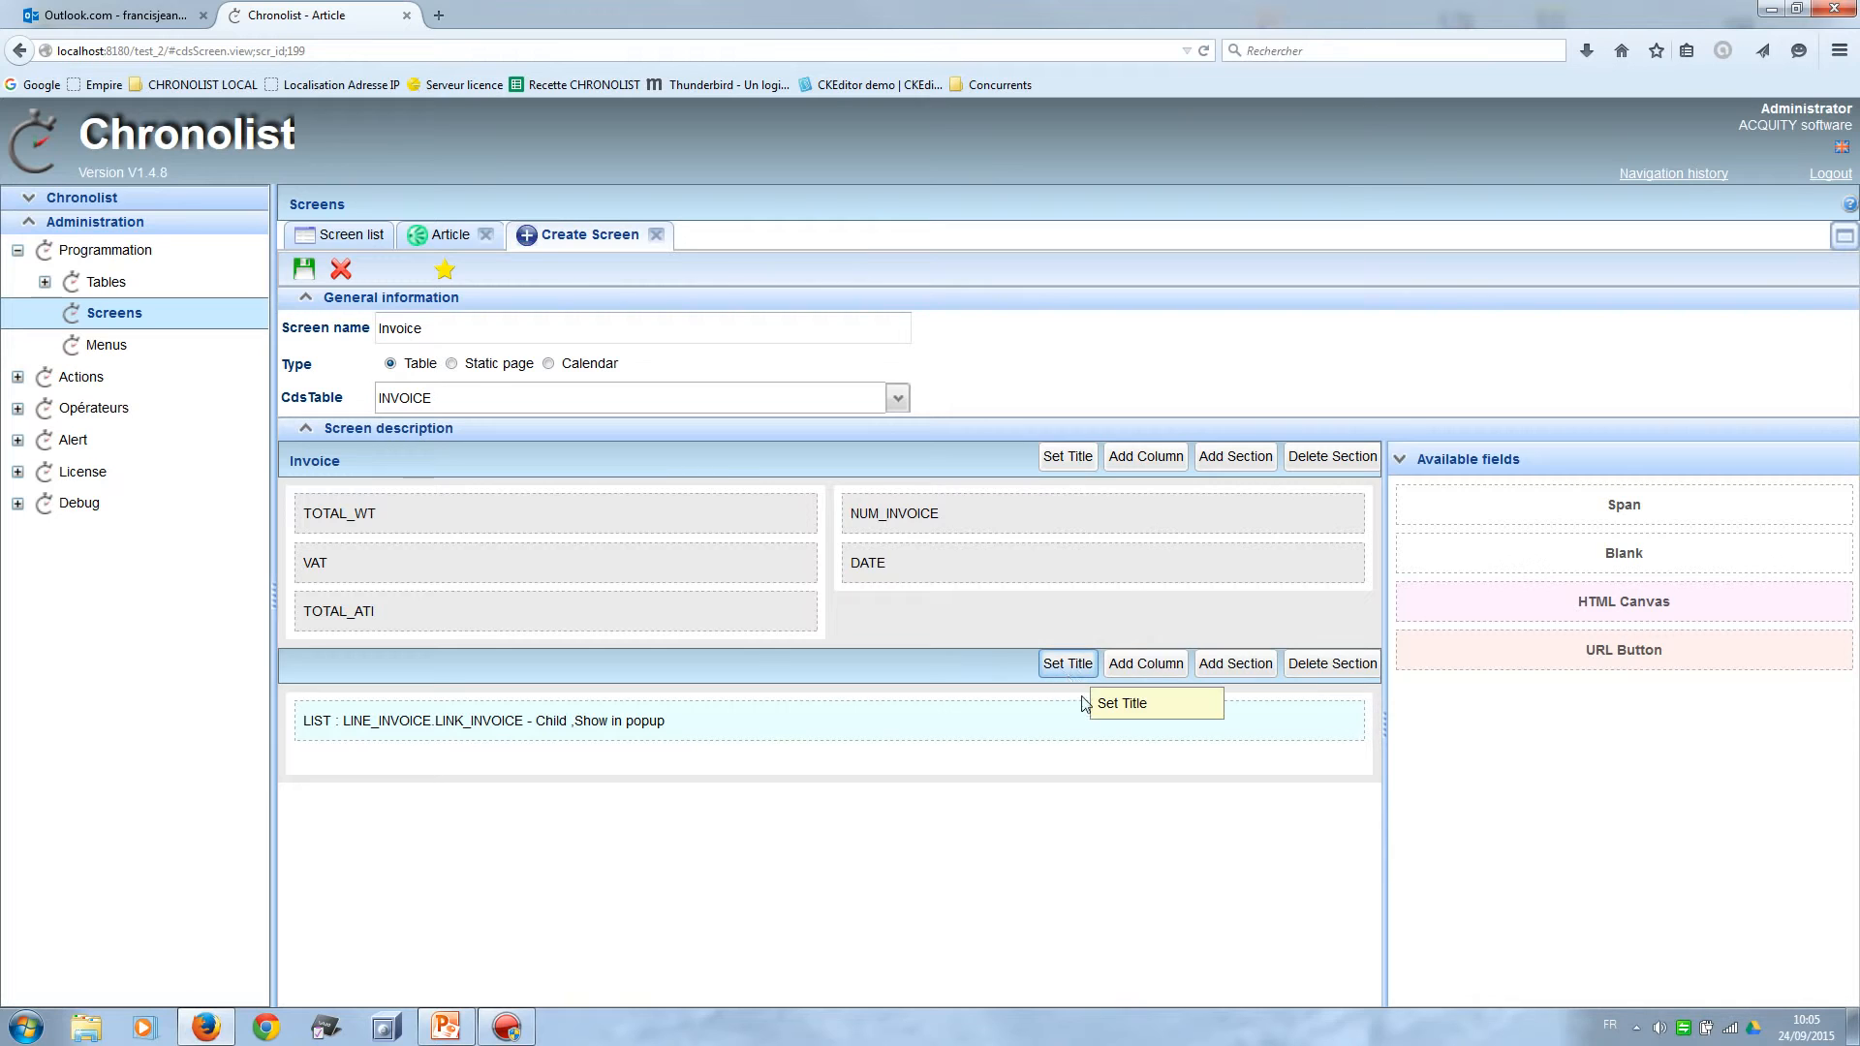
# Title the second section of the Invoice screen "Line of invoice" and save the screen.
pyautogui.click(1069, 667)
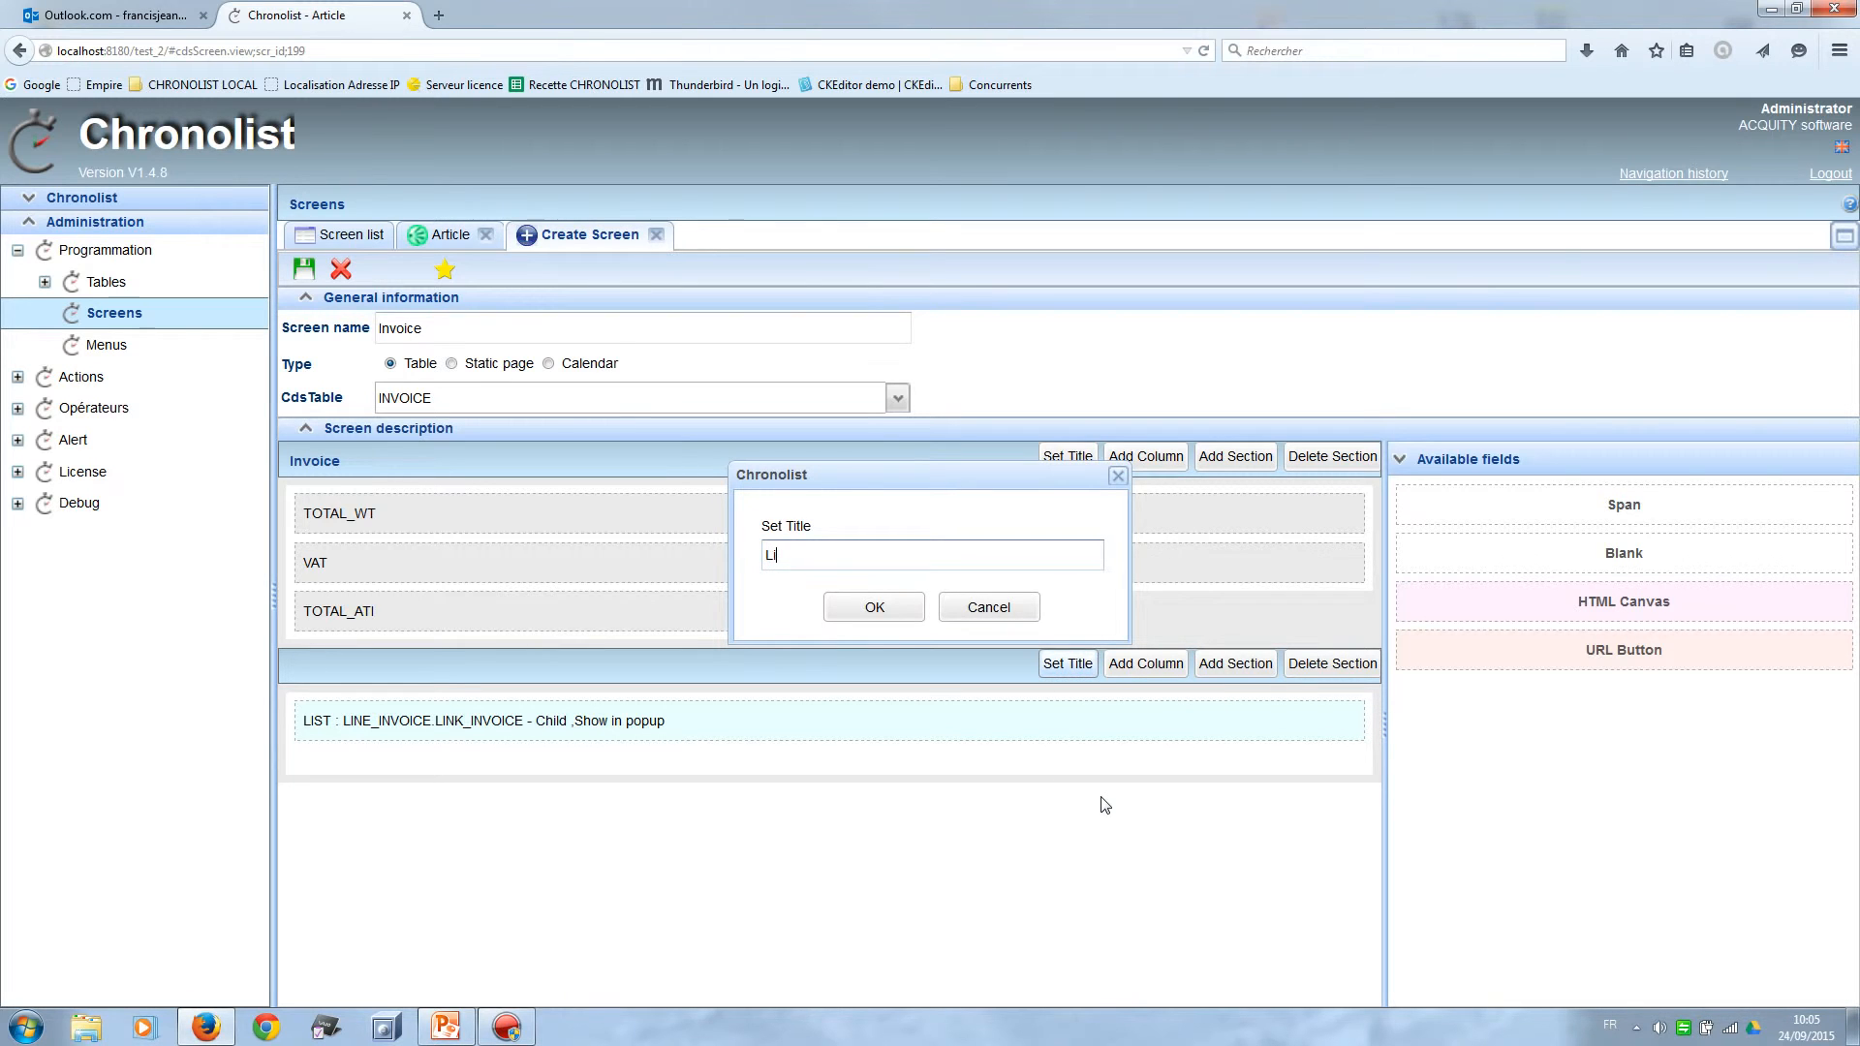
pyautogui.write('Line of invoice')
pyautogui.click(873, 607)
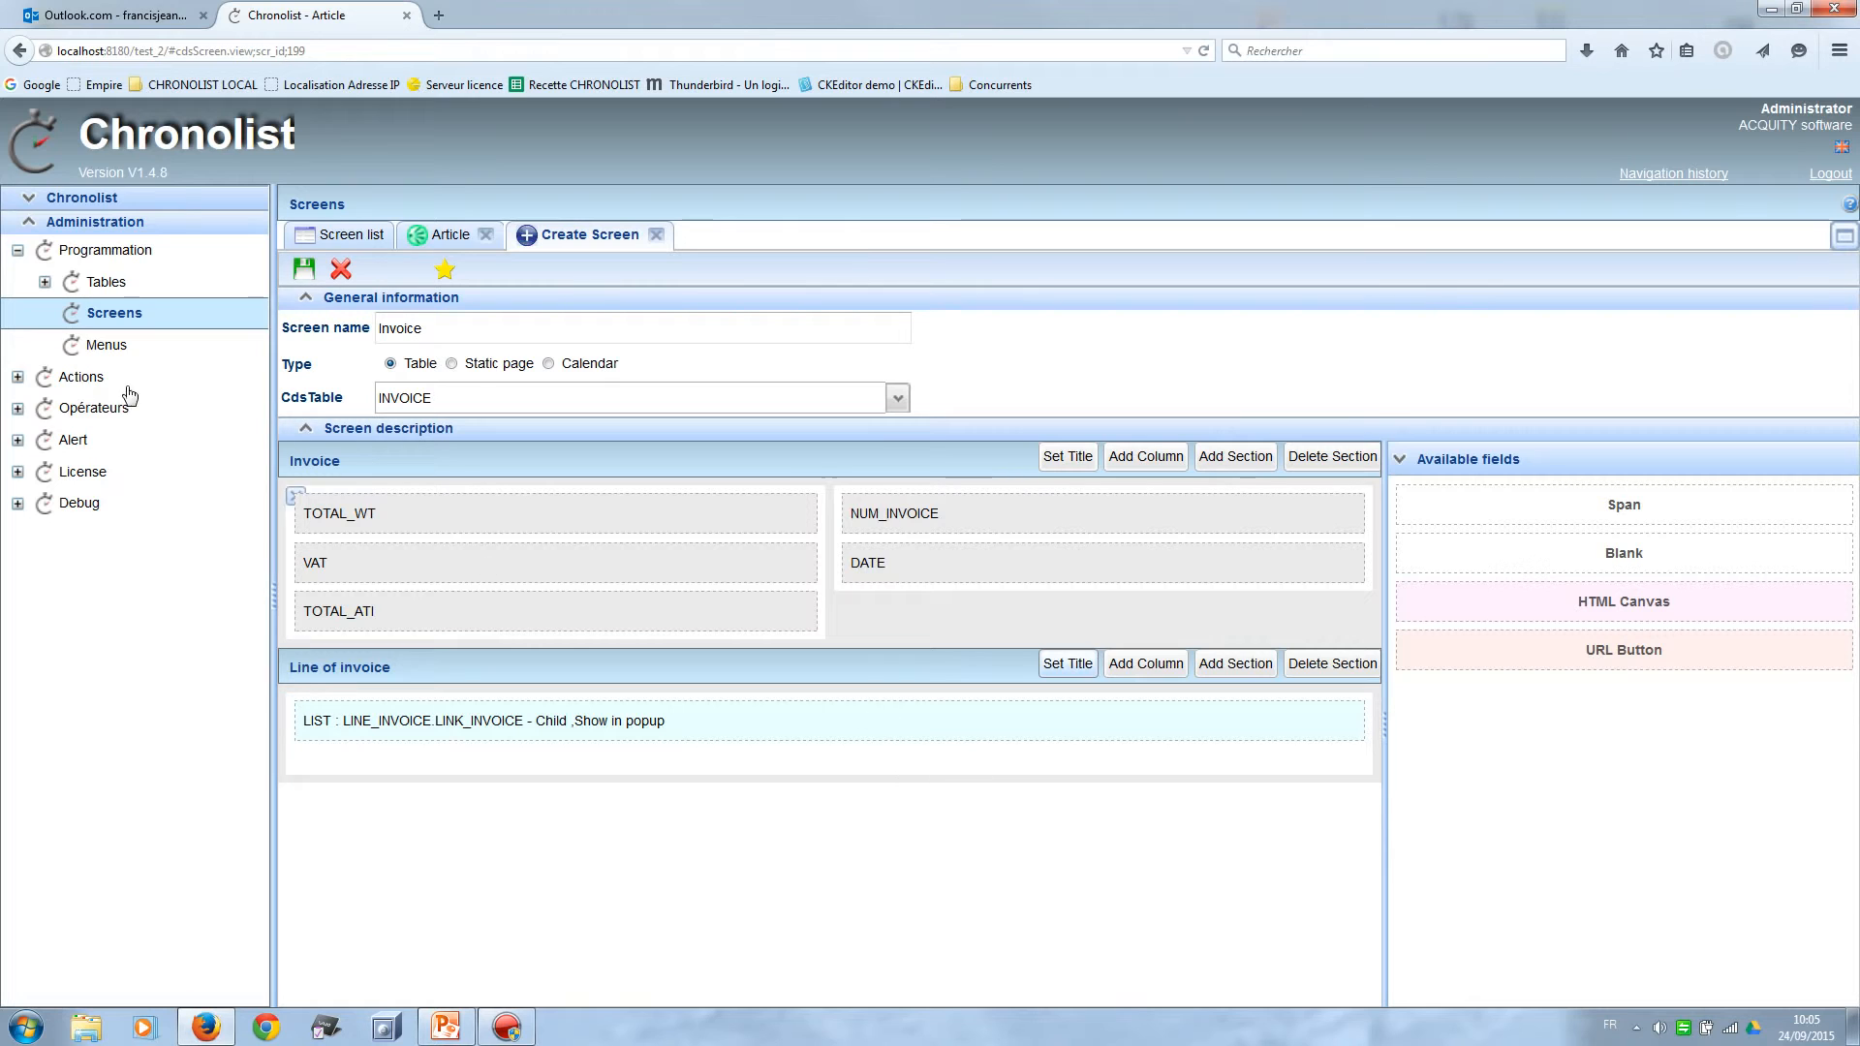
pyautogui.click(302, 270)
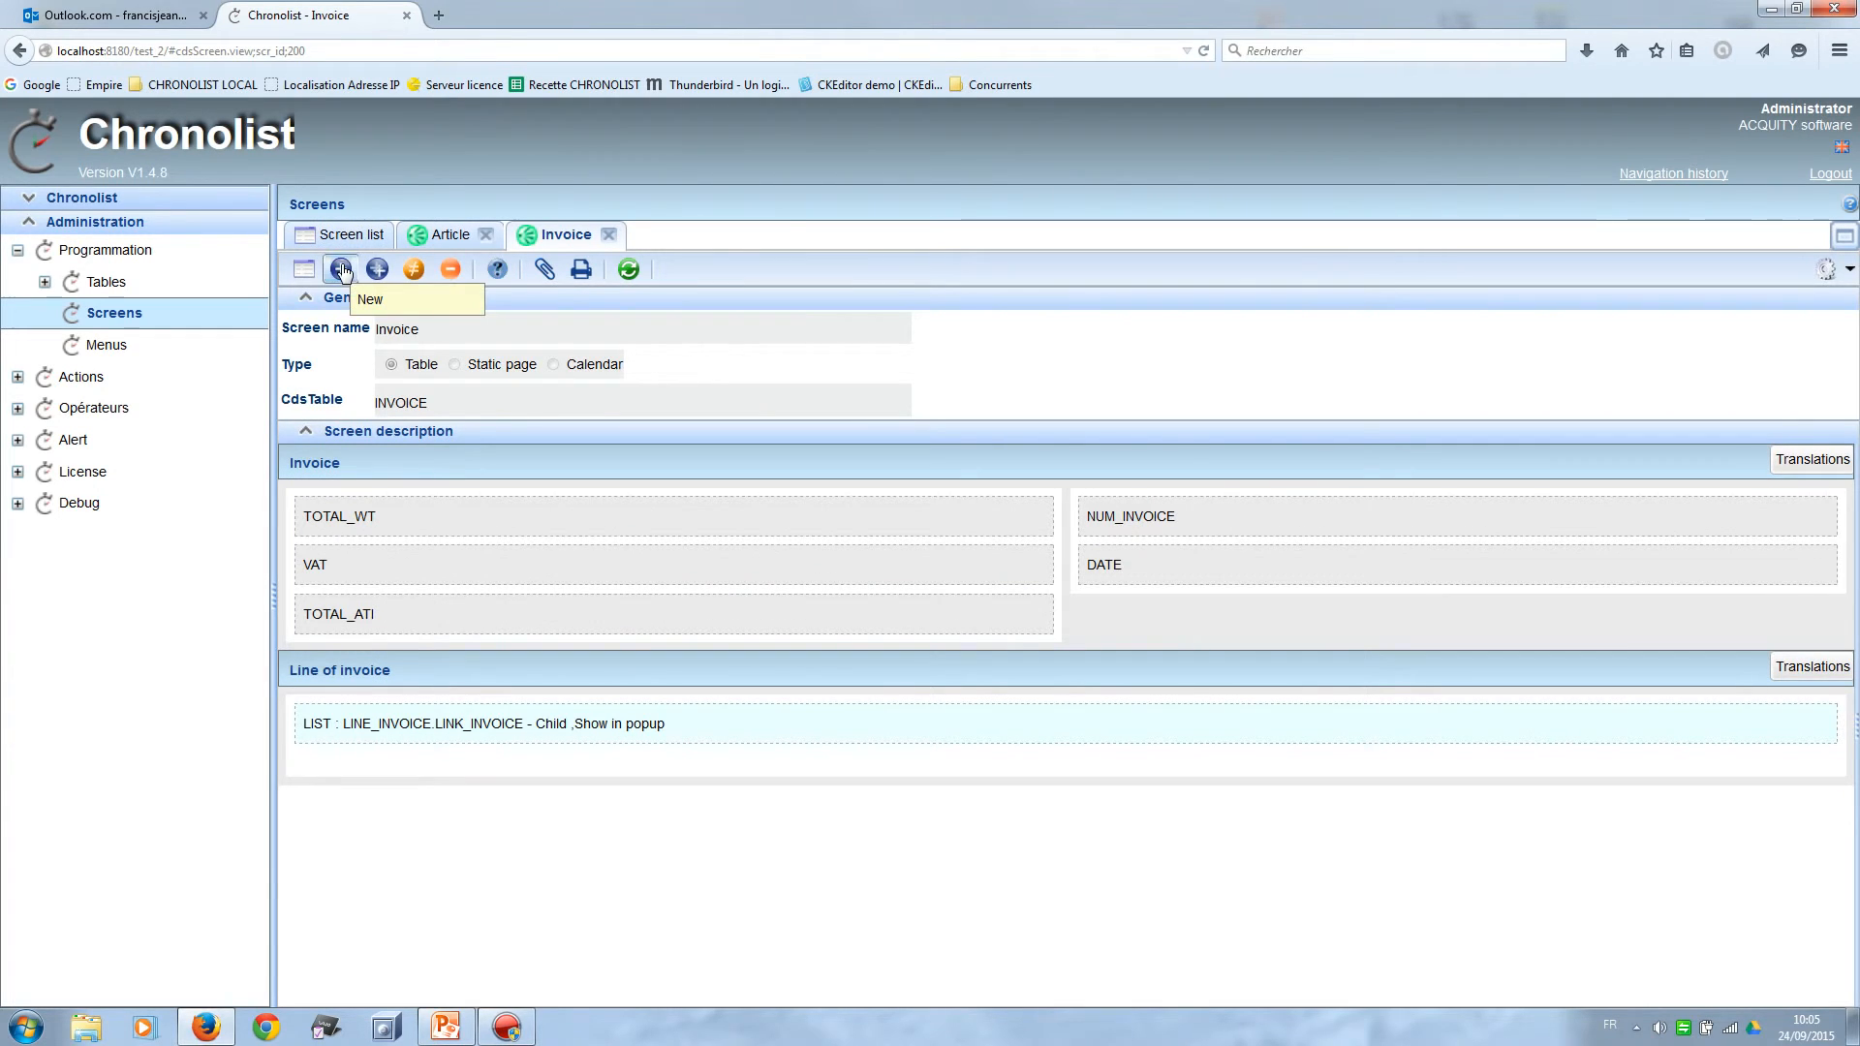
# Create a new table-type screen based on the LINE_INVOICE table, keeping LINE_INVOICE as its name.
pyautogui.click(340, 269)
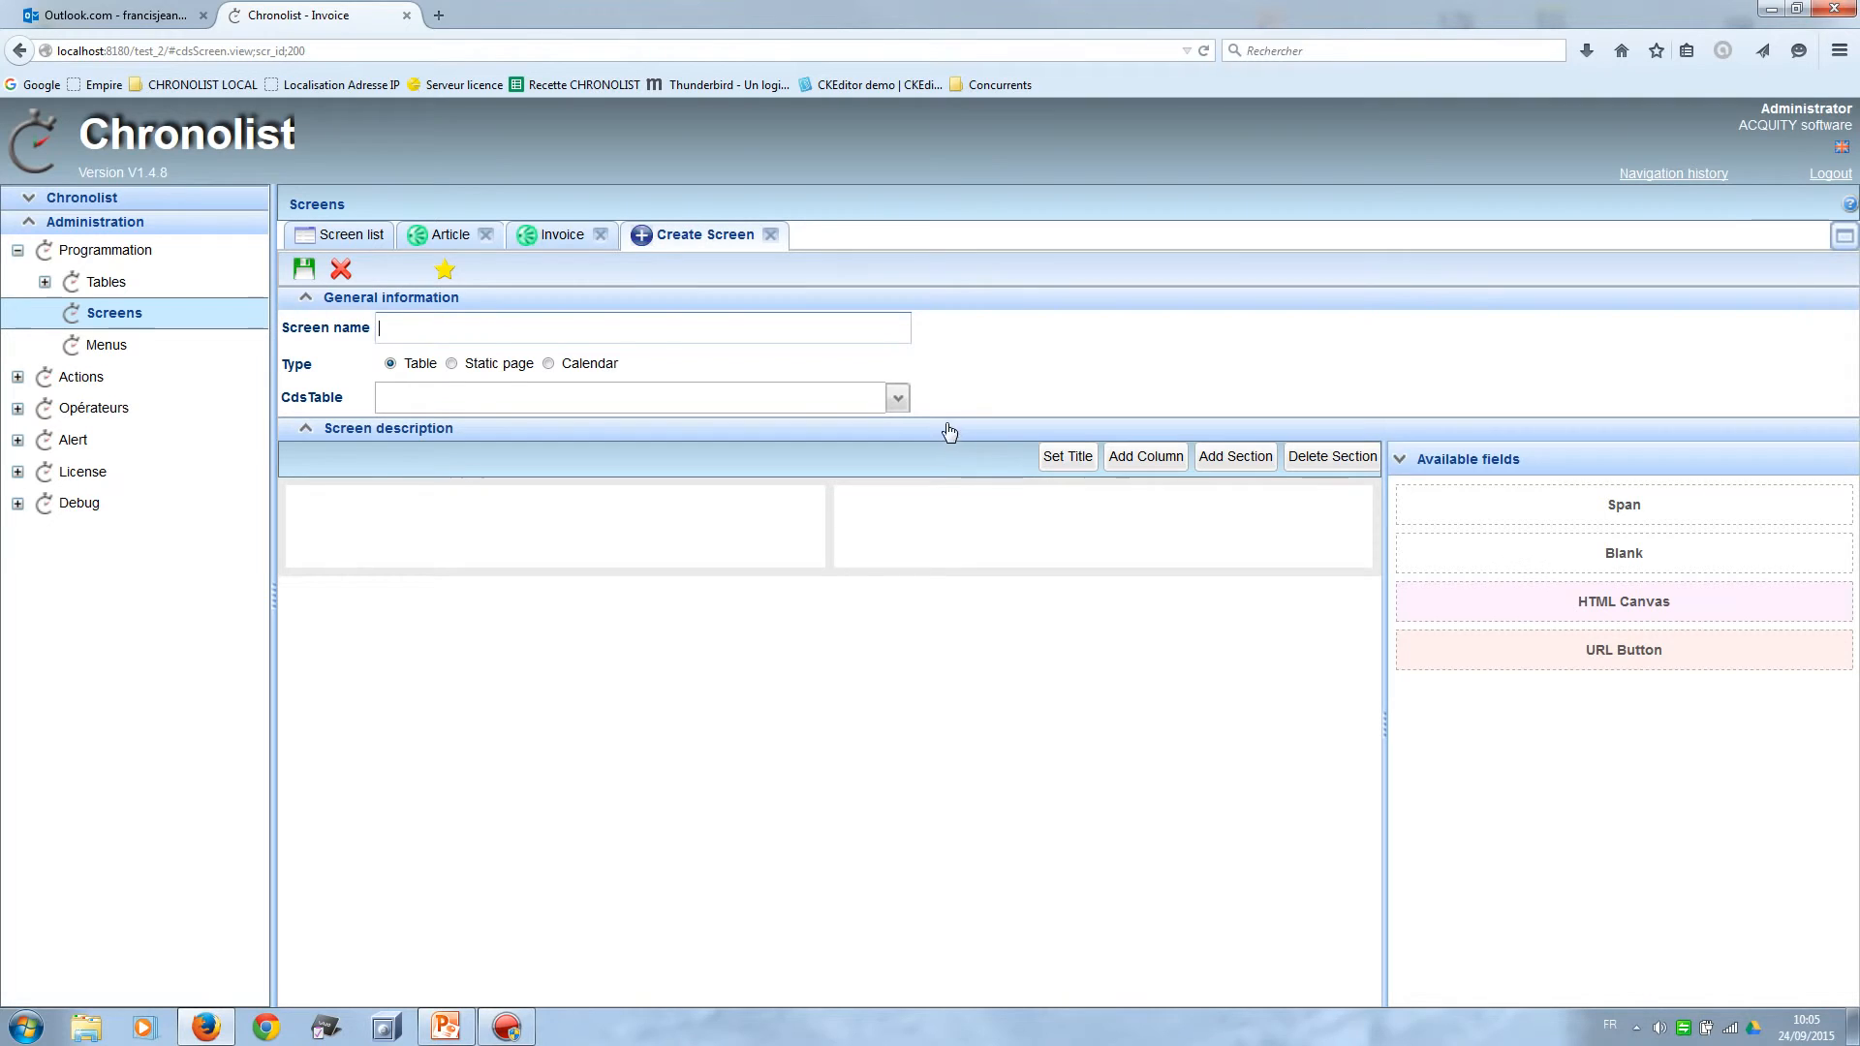
pyautogui.click(900, 399)
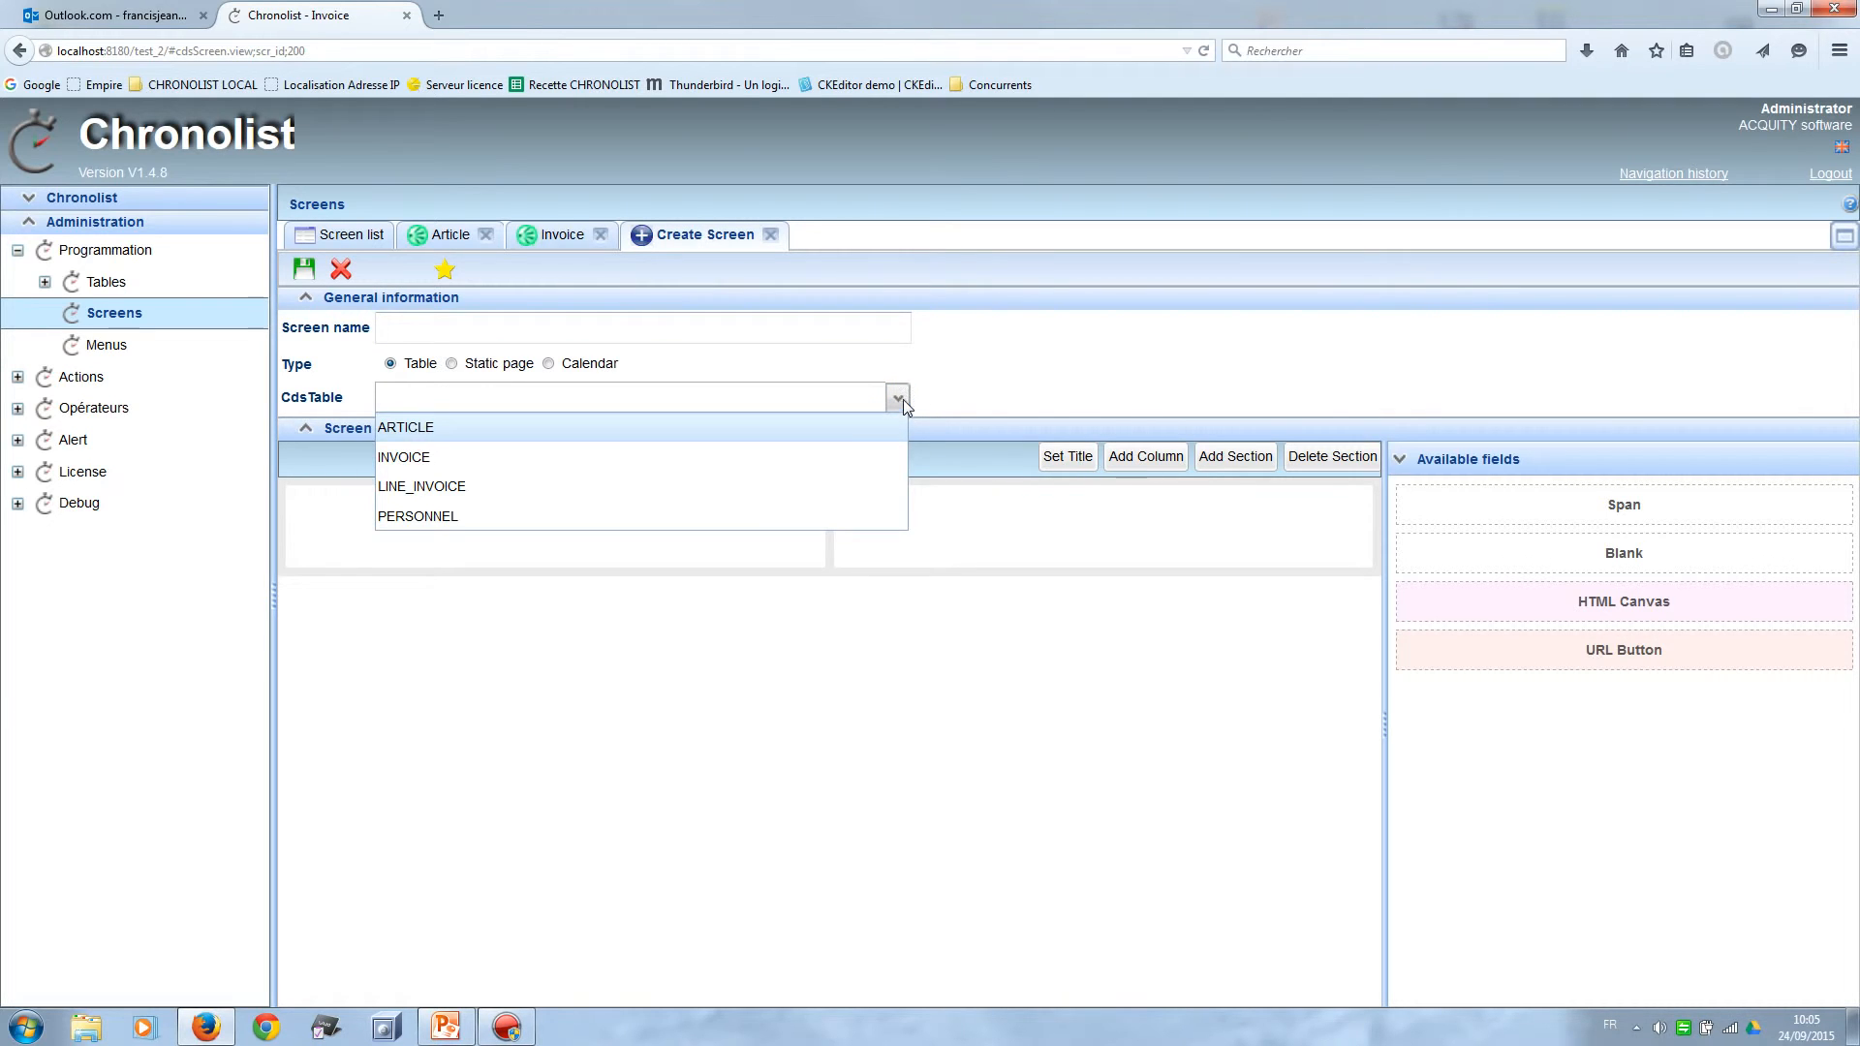
pyautogui.click(741, 485)
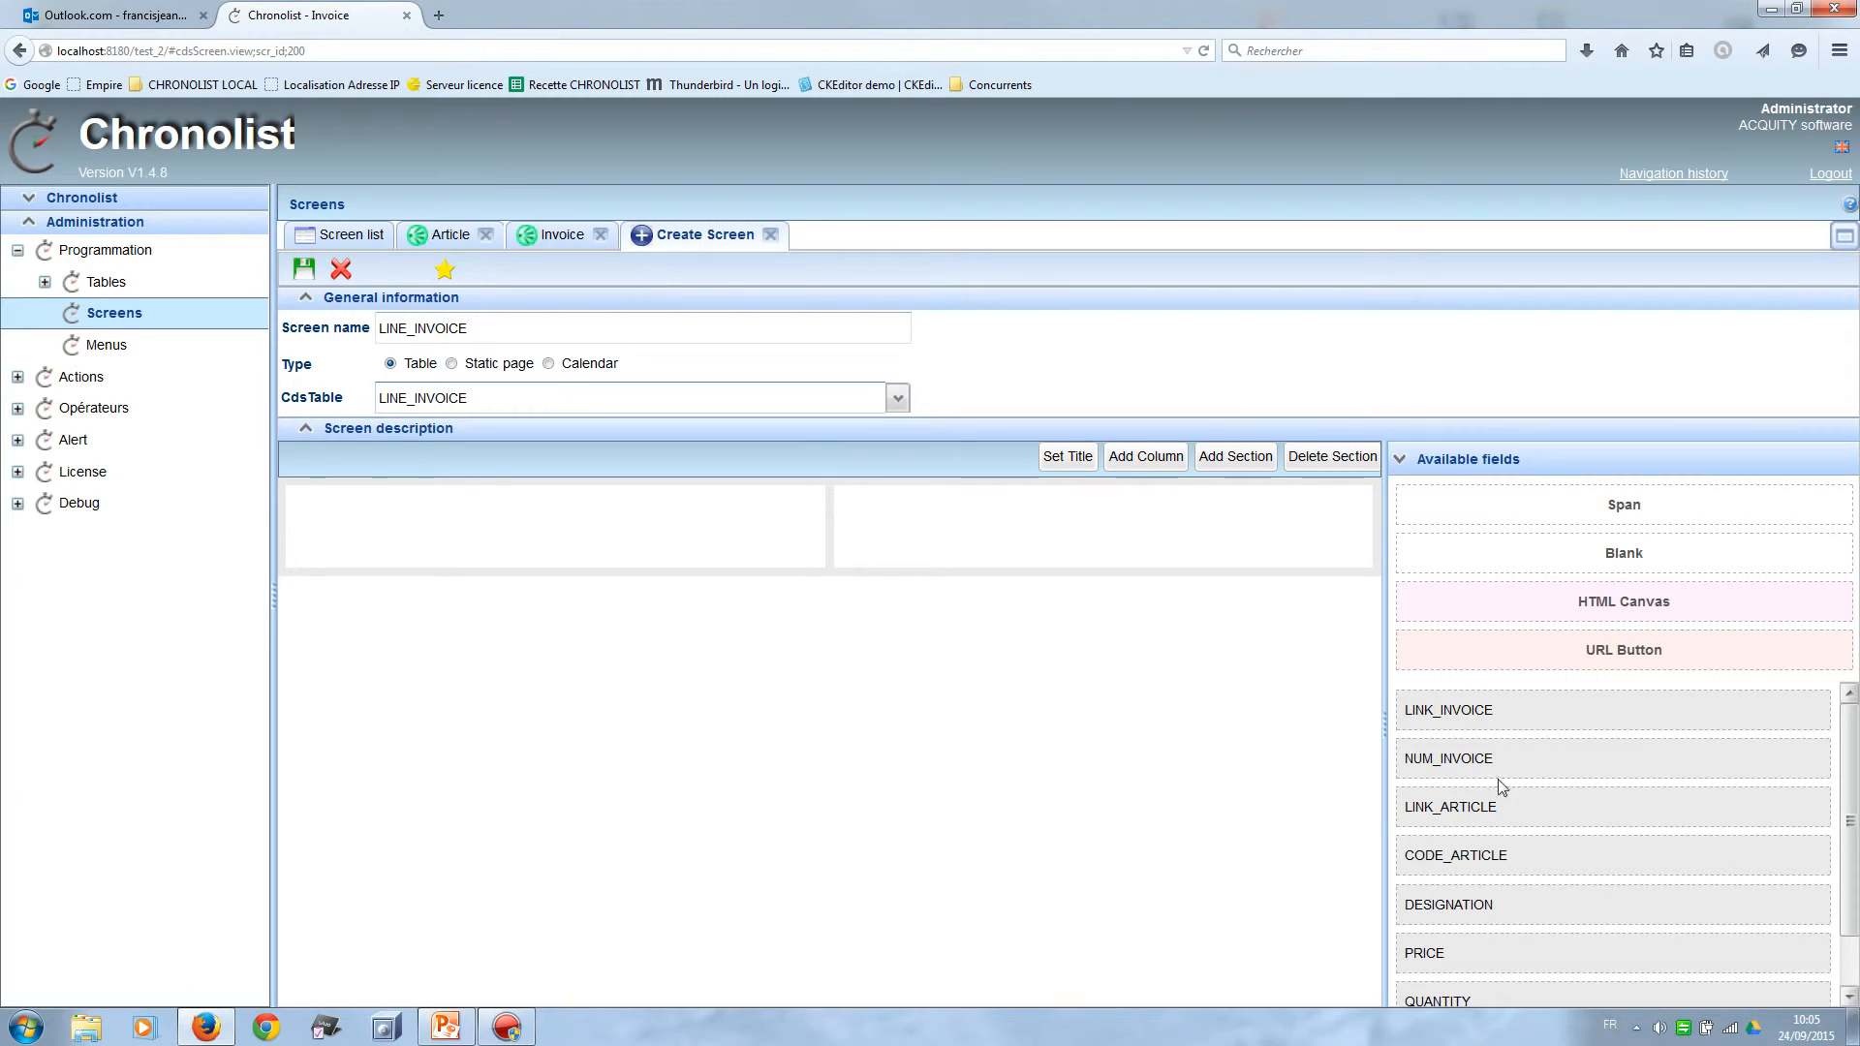
# Place LINK_ARTICLE, DESIGNATION, PRICE, QUANTITY and TOTAL_LINE_ATI in that order in the section's first column.
pyautogui.moveTo(1503, 811); pyautogui.dragTo(426, 528)
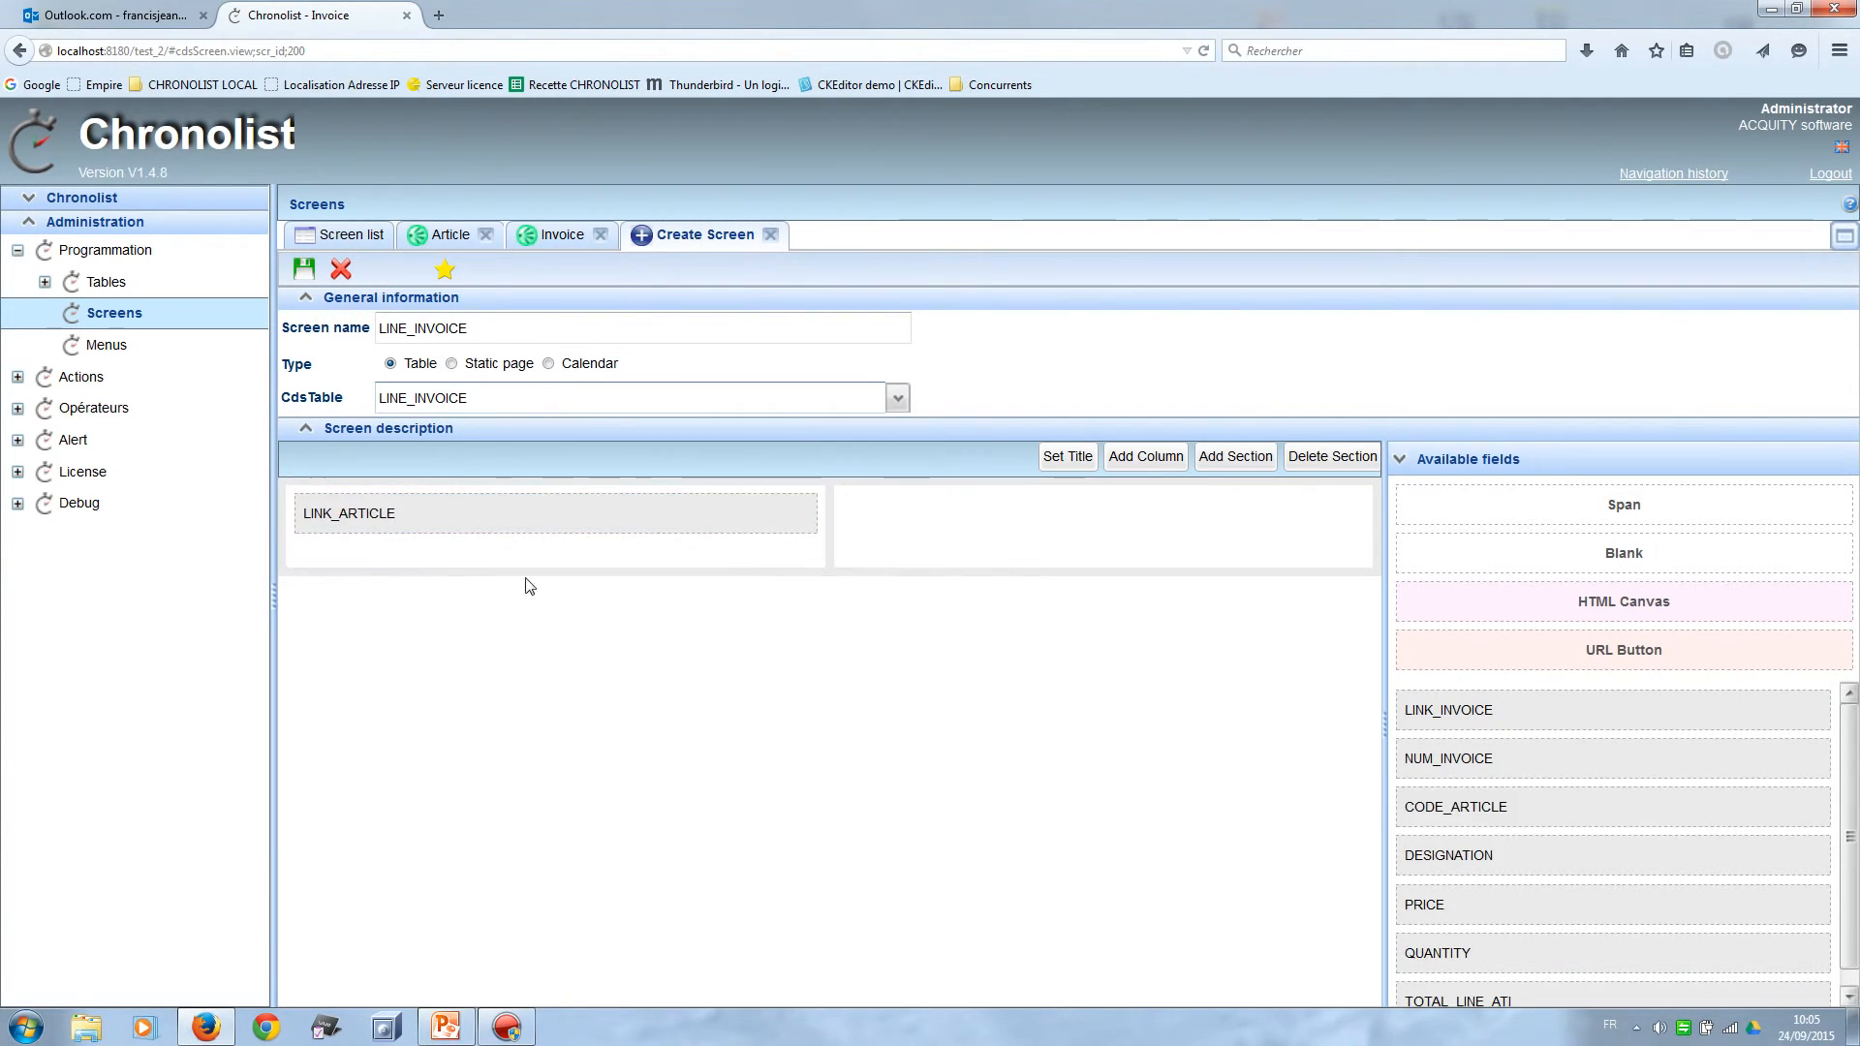
pyautogui.moveTo(1483, 857); pyautogui.dragTo(420, 540)
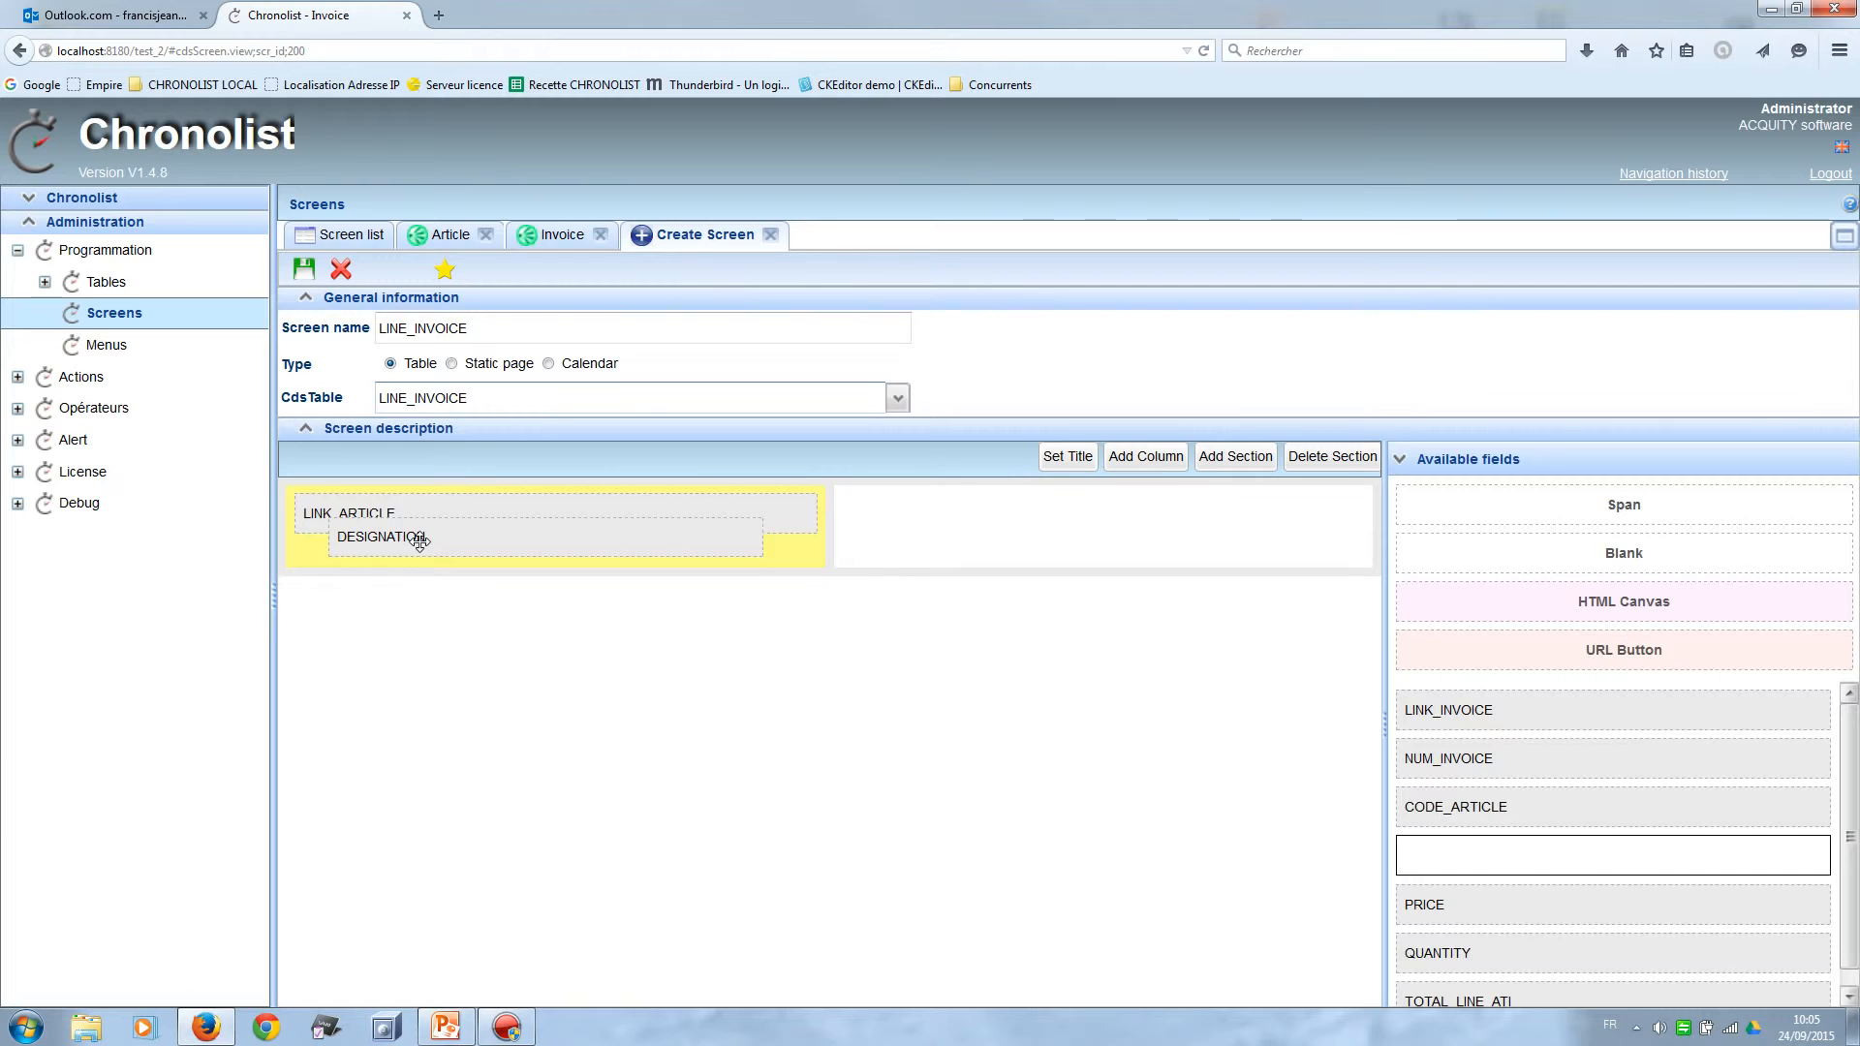
pyautogui.moveTo(419, 541); pyautogui.dragTo(420, 541)
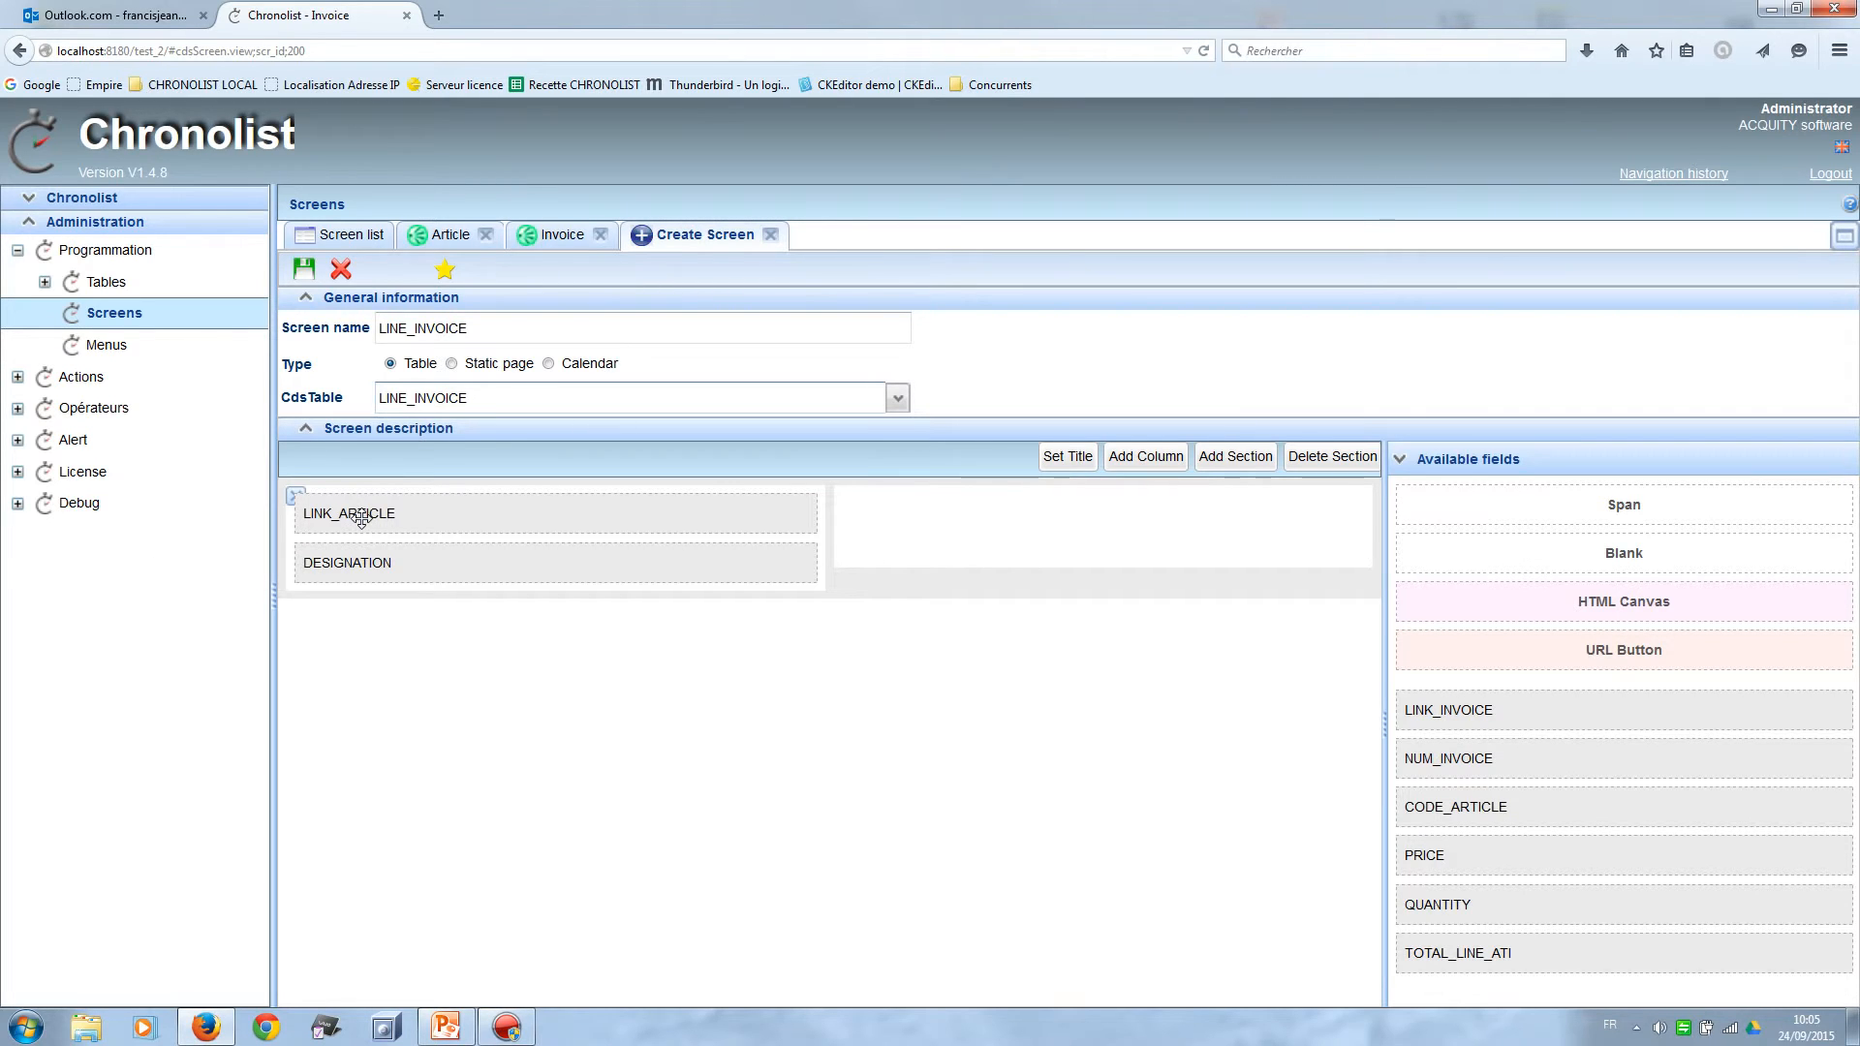
pyautogui.moveTo(1491, 857); pyautogui.dragTo(395, 579)
pyautogui.moveTo(1547, 857); pyautogui.dragTo(452, 619)
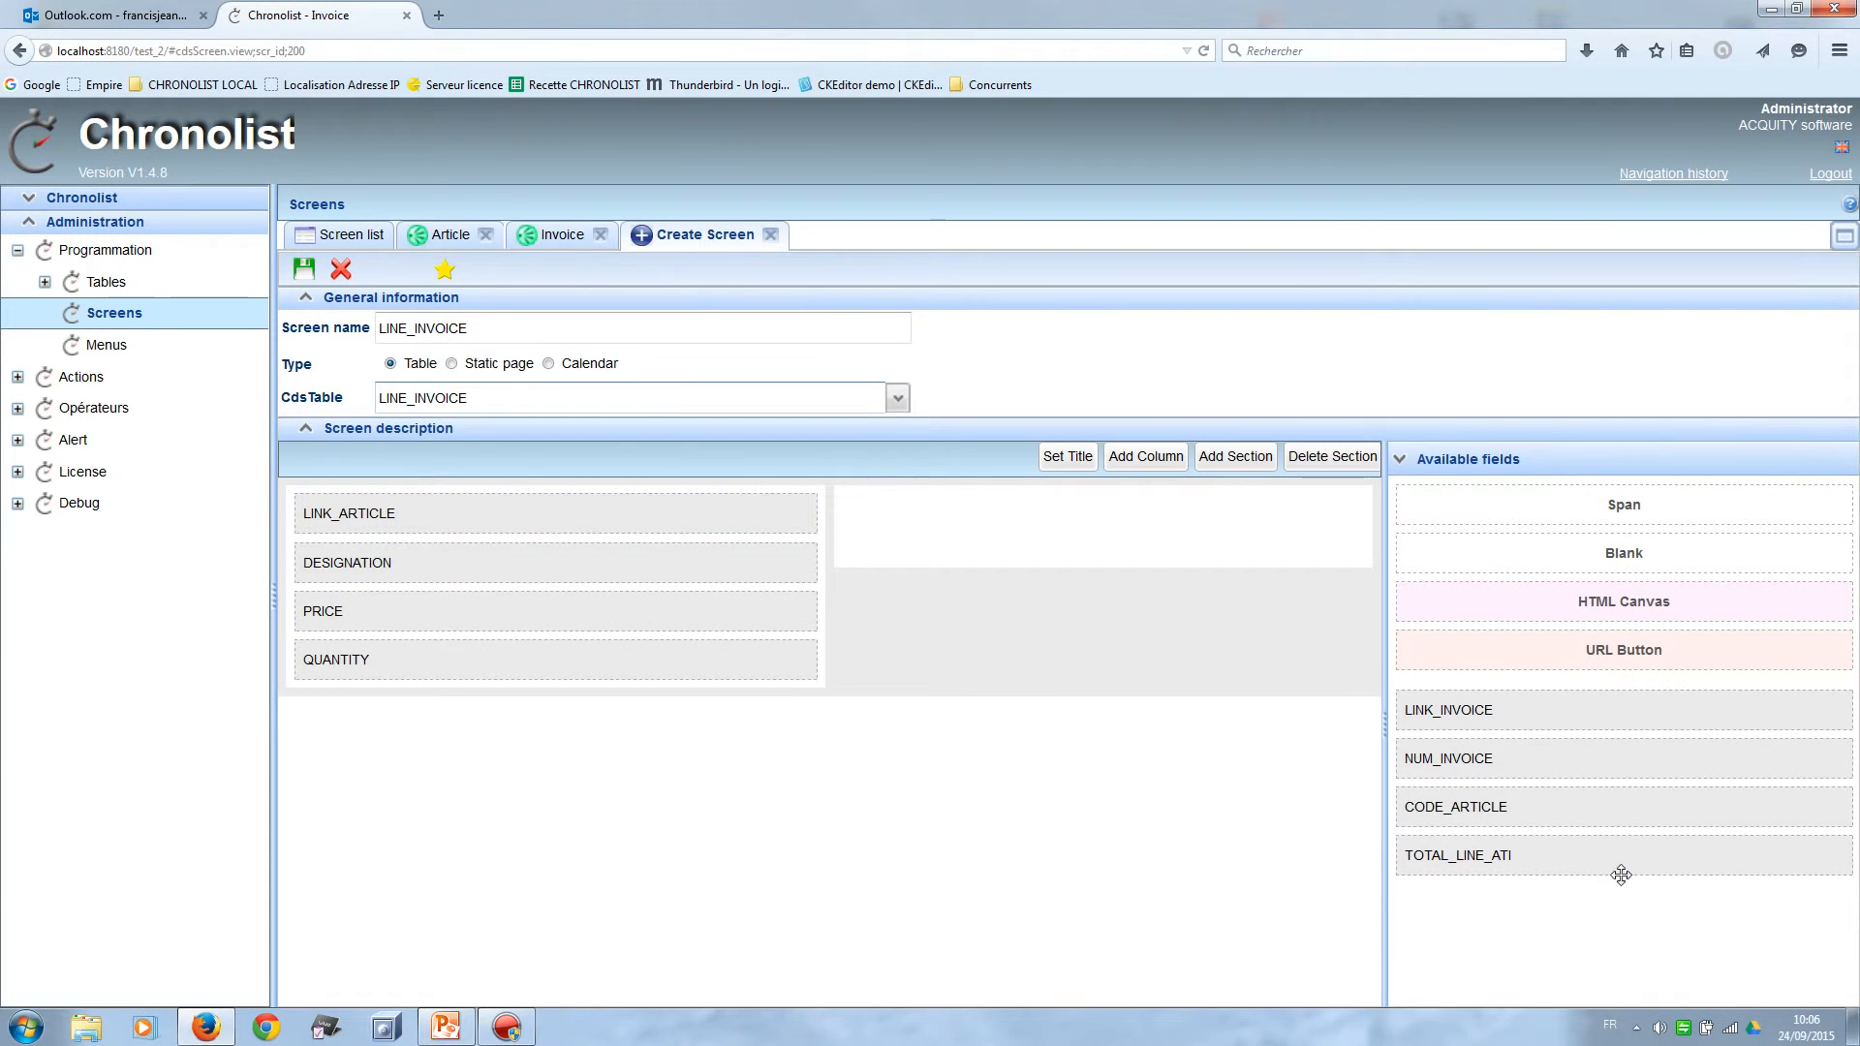
pyautogui.moveTo(1609, 857); pyautogui.dragTo(469, 740)
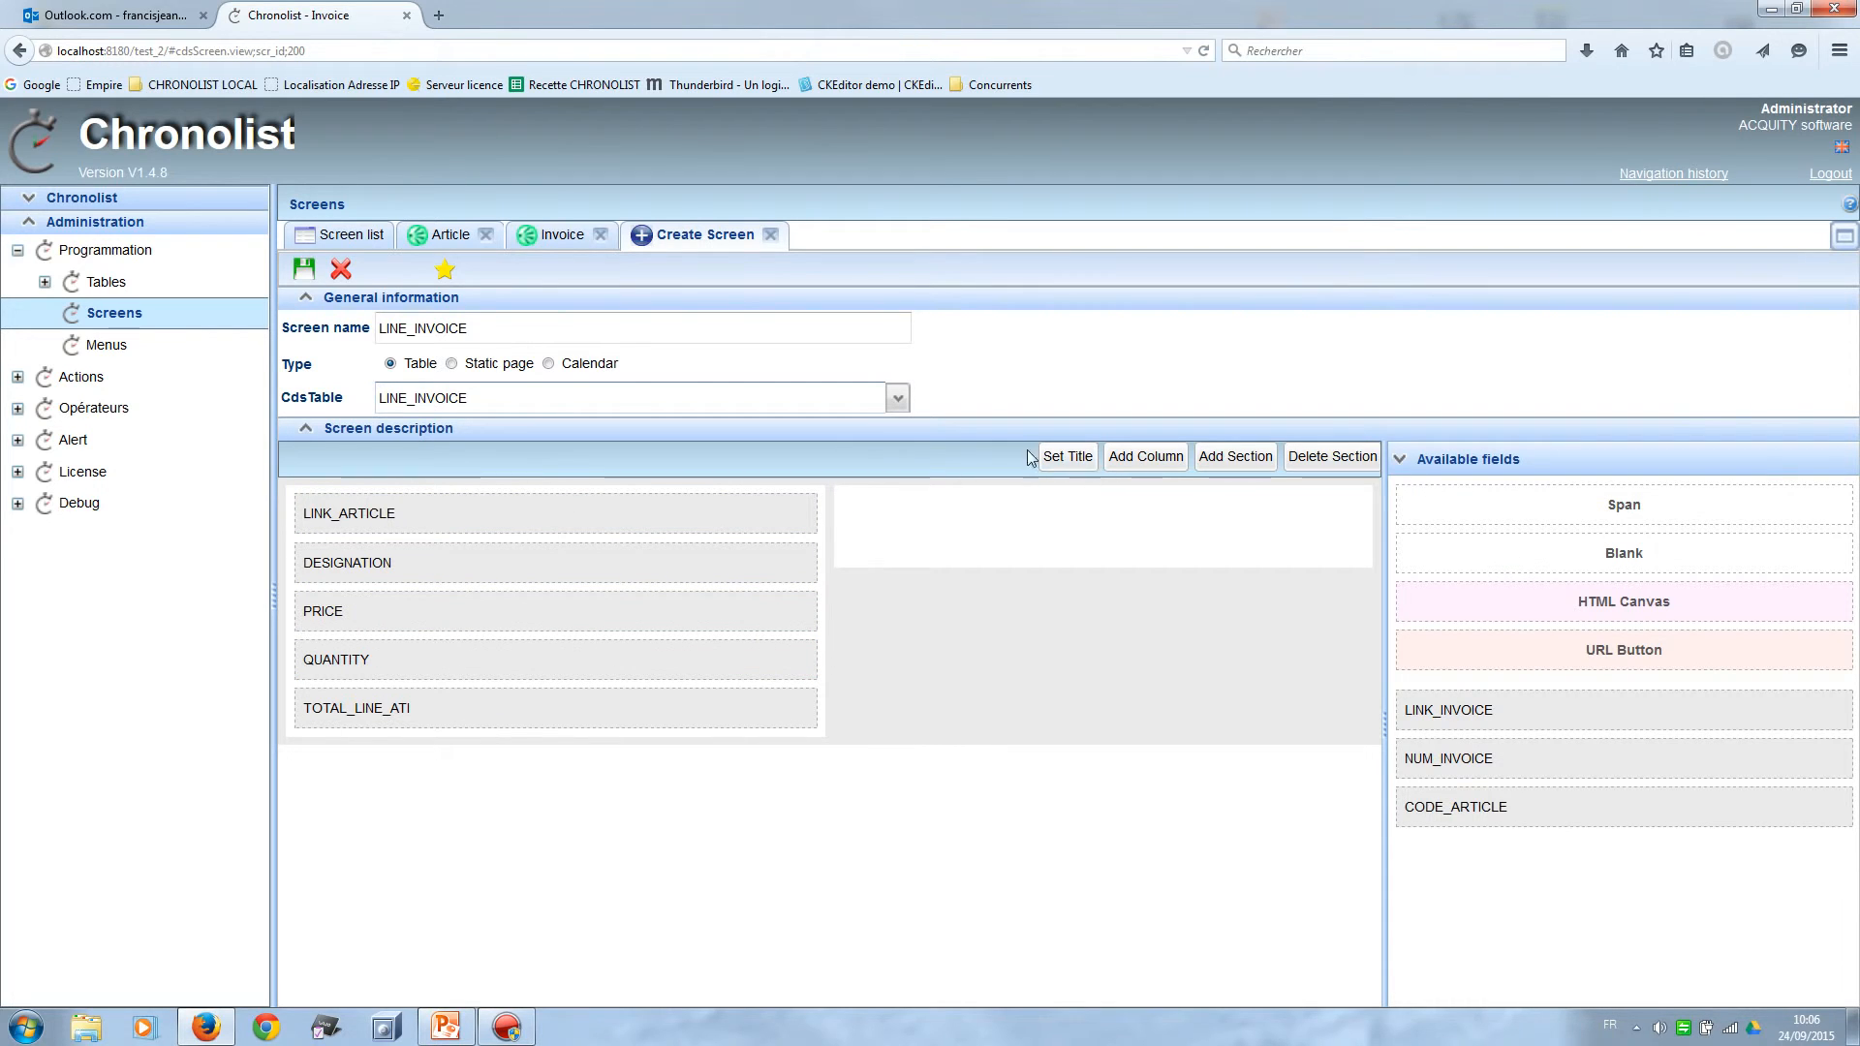
# Title the section of the LINE_INVOICE screen "Invoice line" and save the screen.
pyautogui.click(1076, 458)
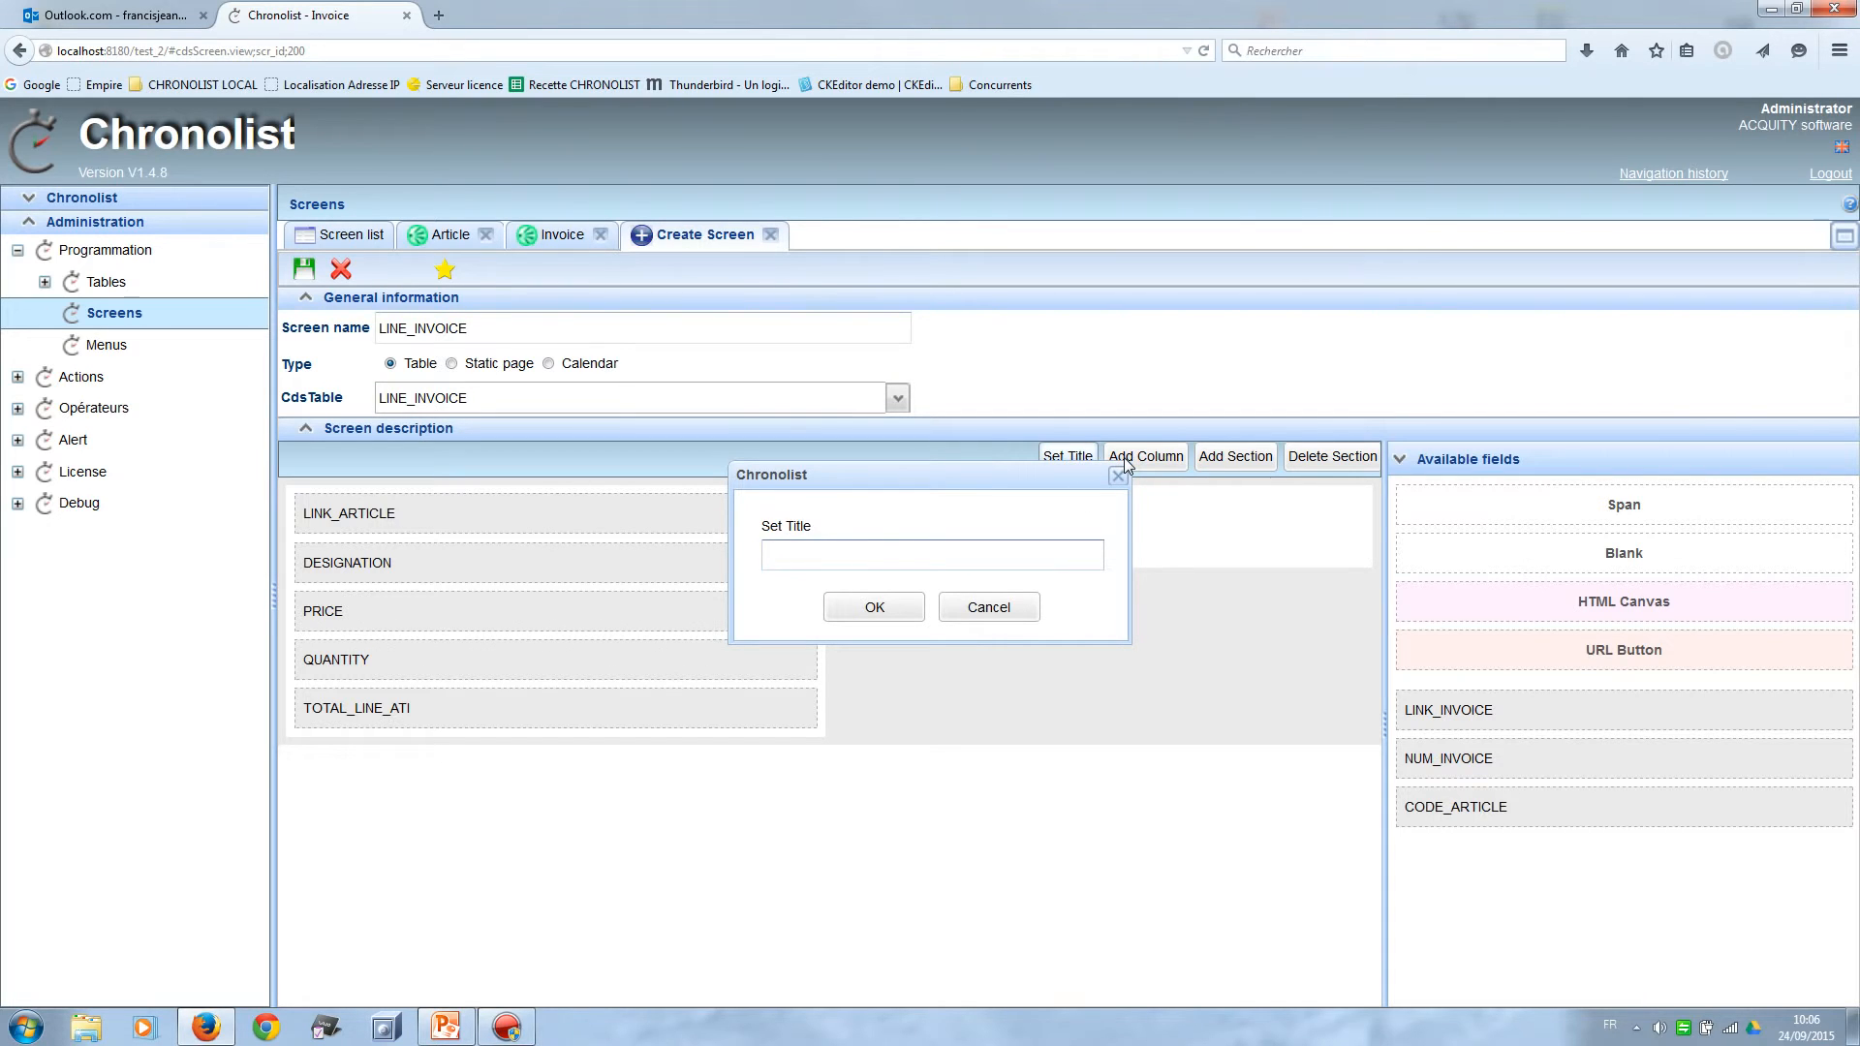
pyautogui.write('Invoice line')
pyautogui.click(863, 610)
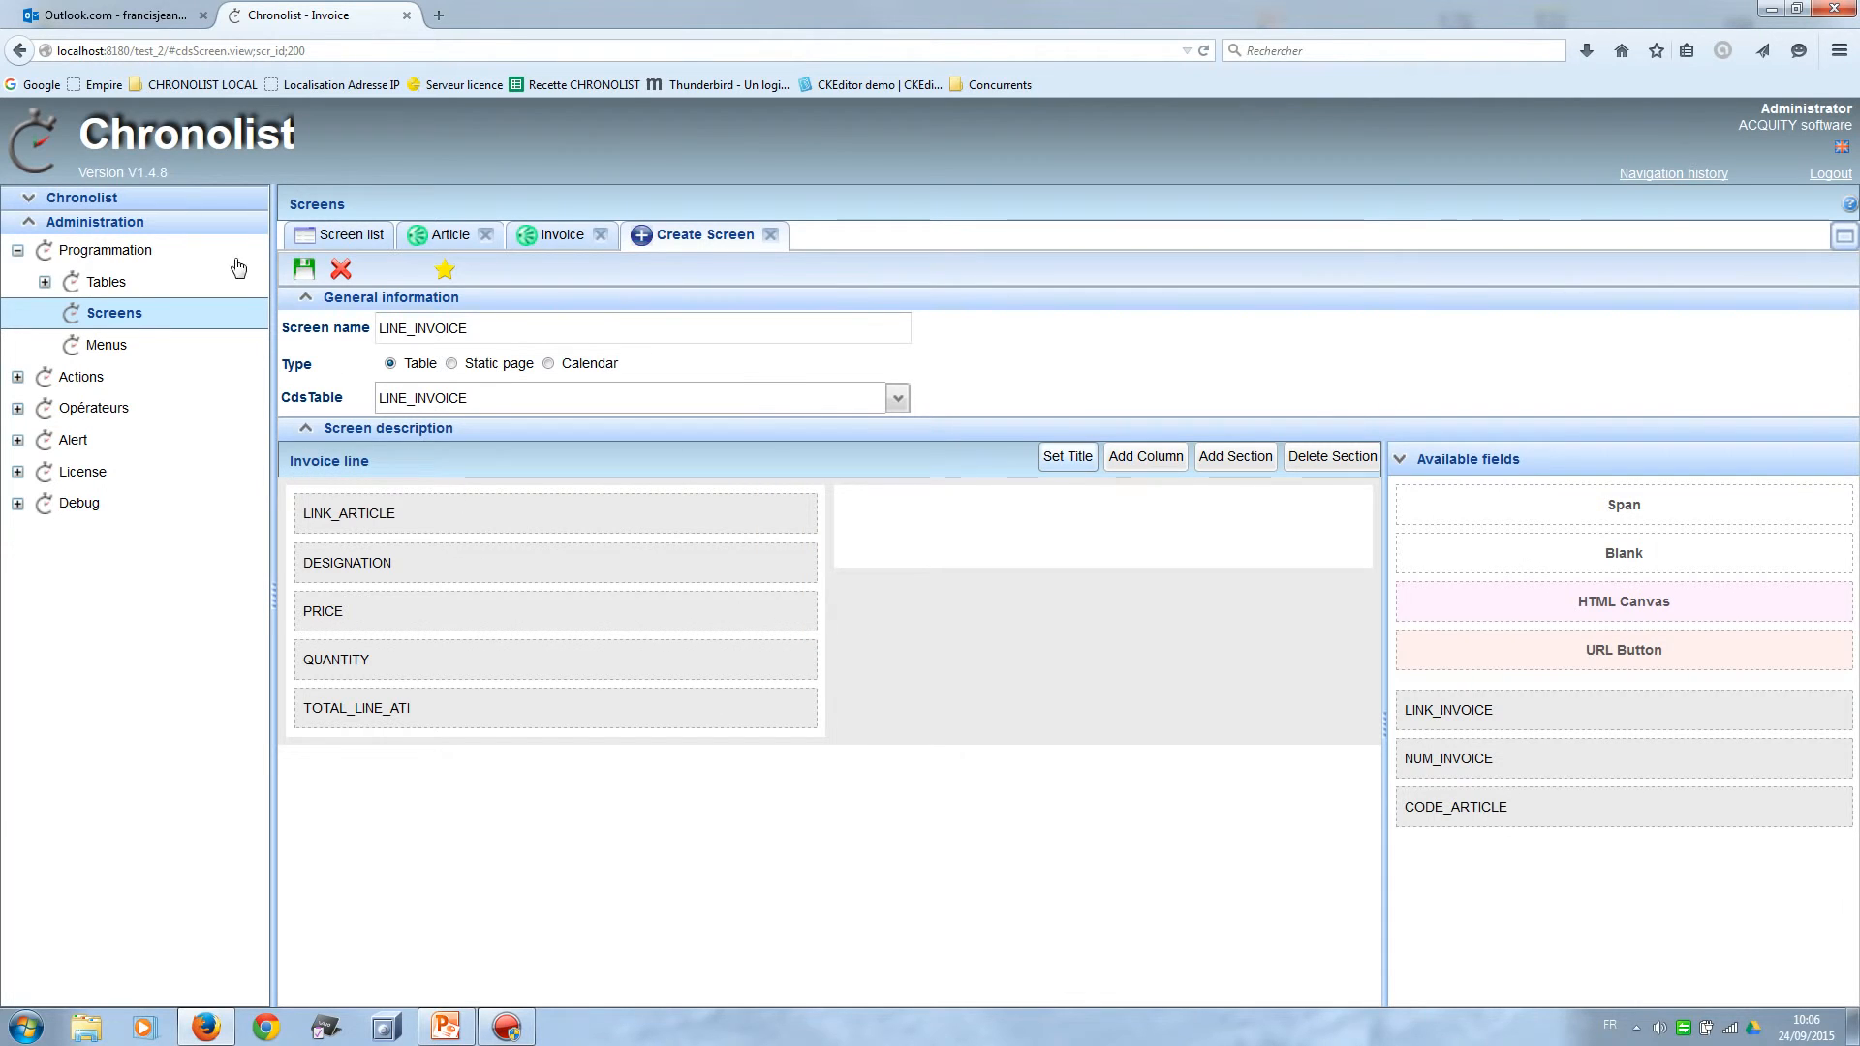
pyautogui.click(303, 268)
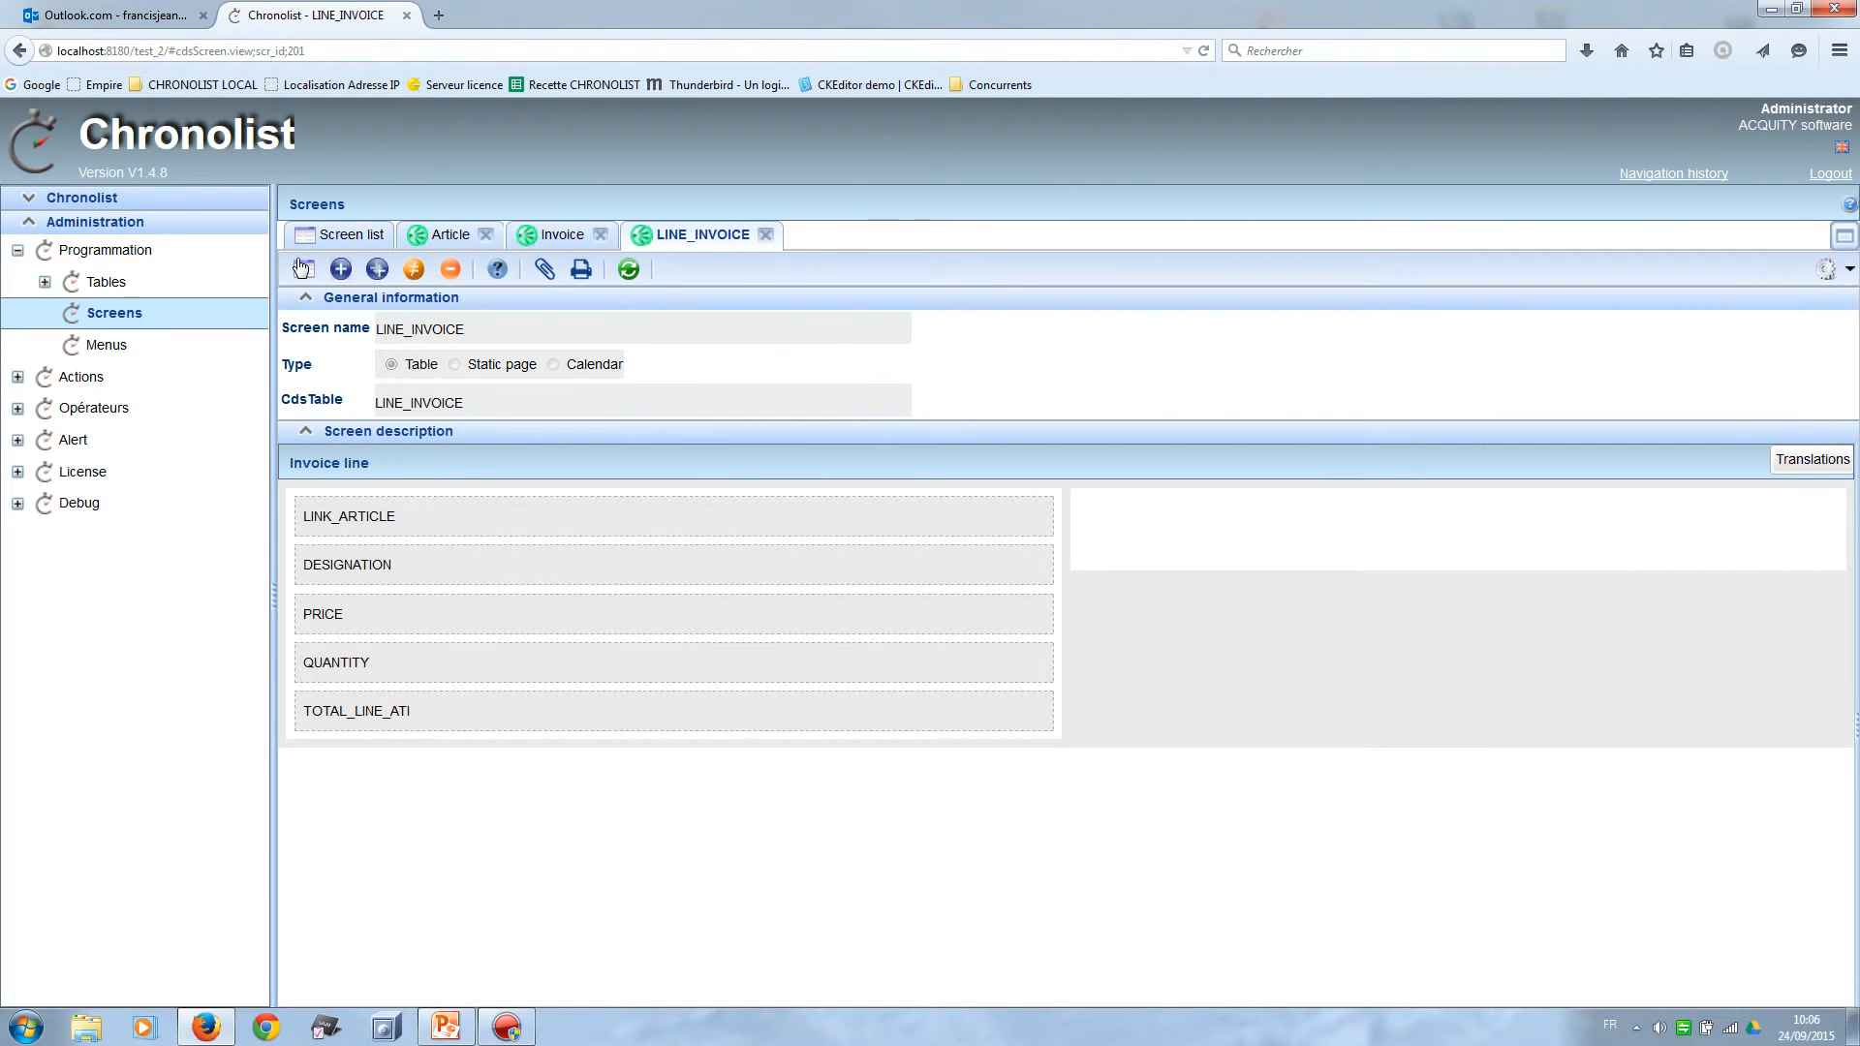
# Open the menu configuration and add a new top-level menu named INVOICING.
pyautogui.click(138, 357)
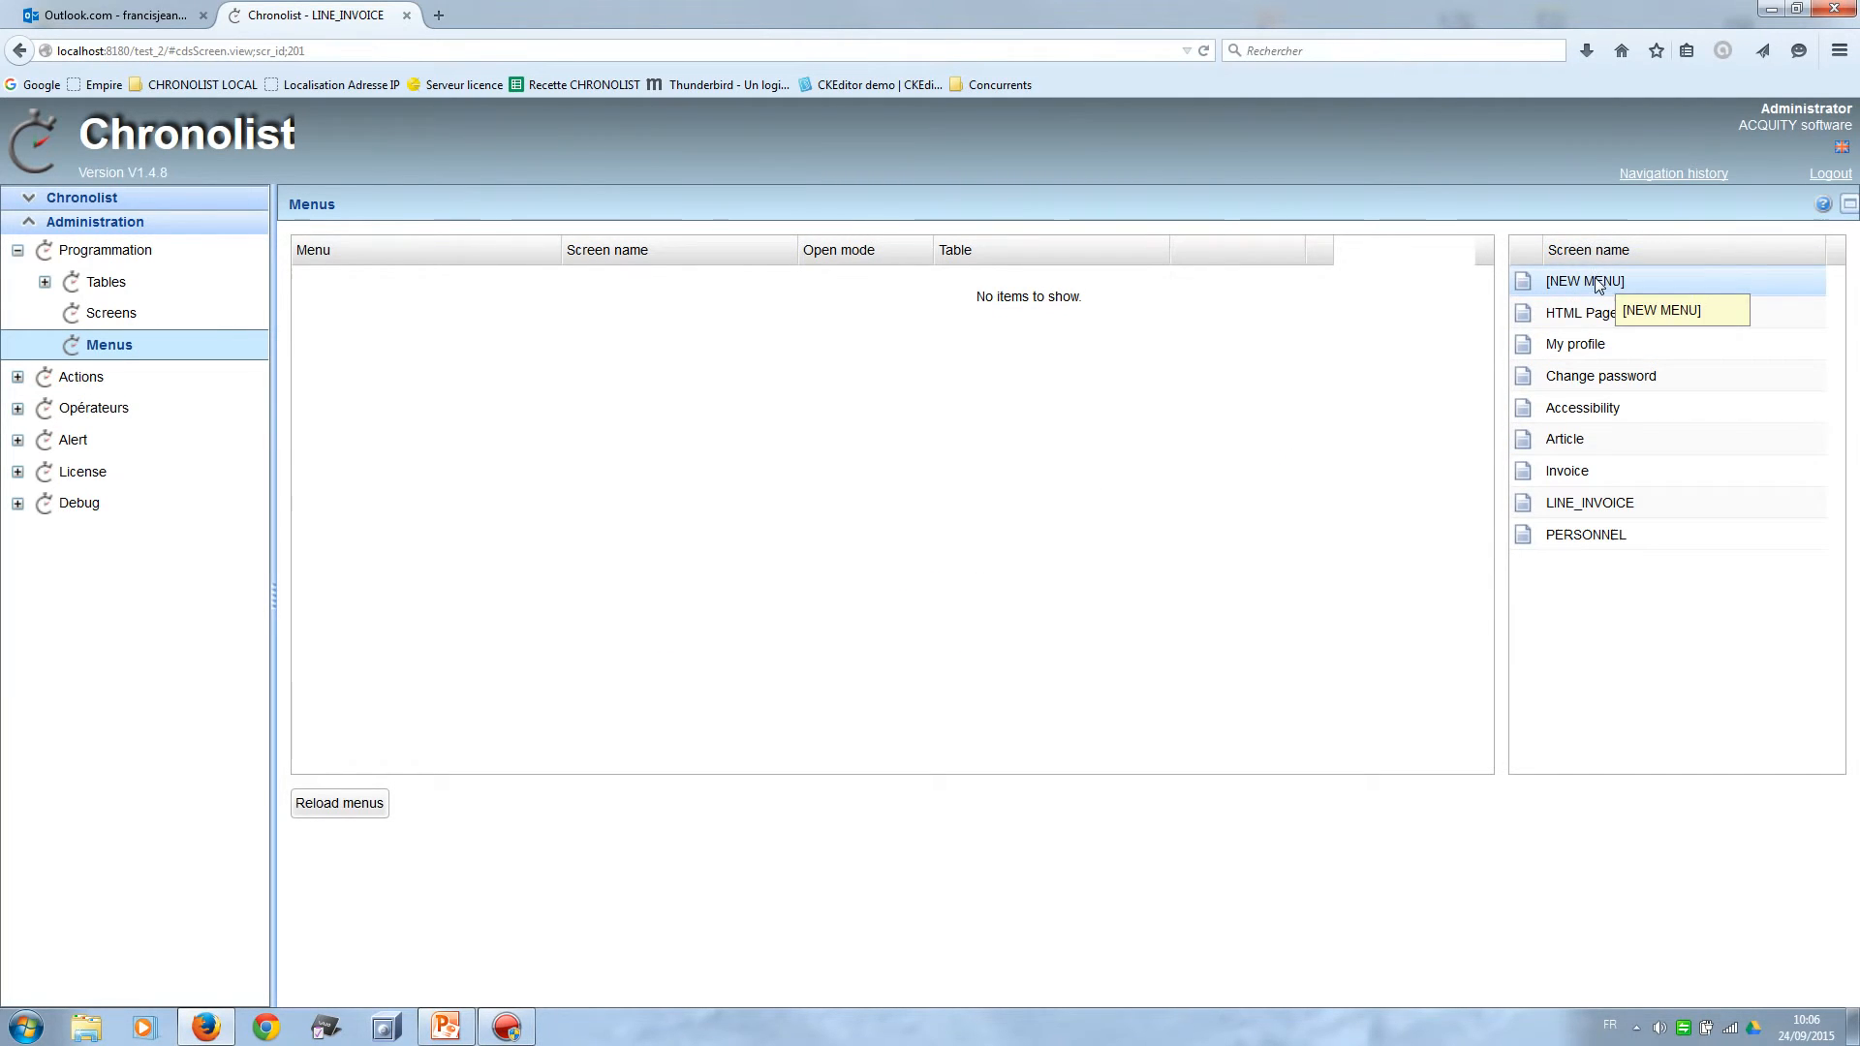
pyautogui.moveTo(1599, 288); pyautogui.dragTo(660, 346)
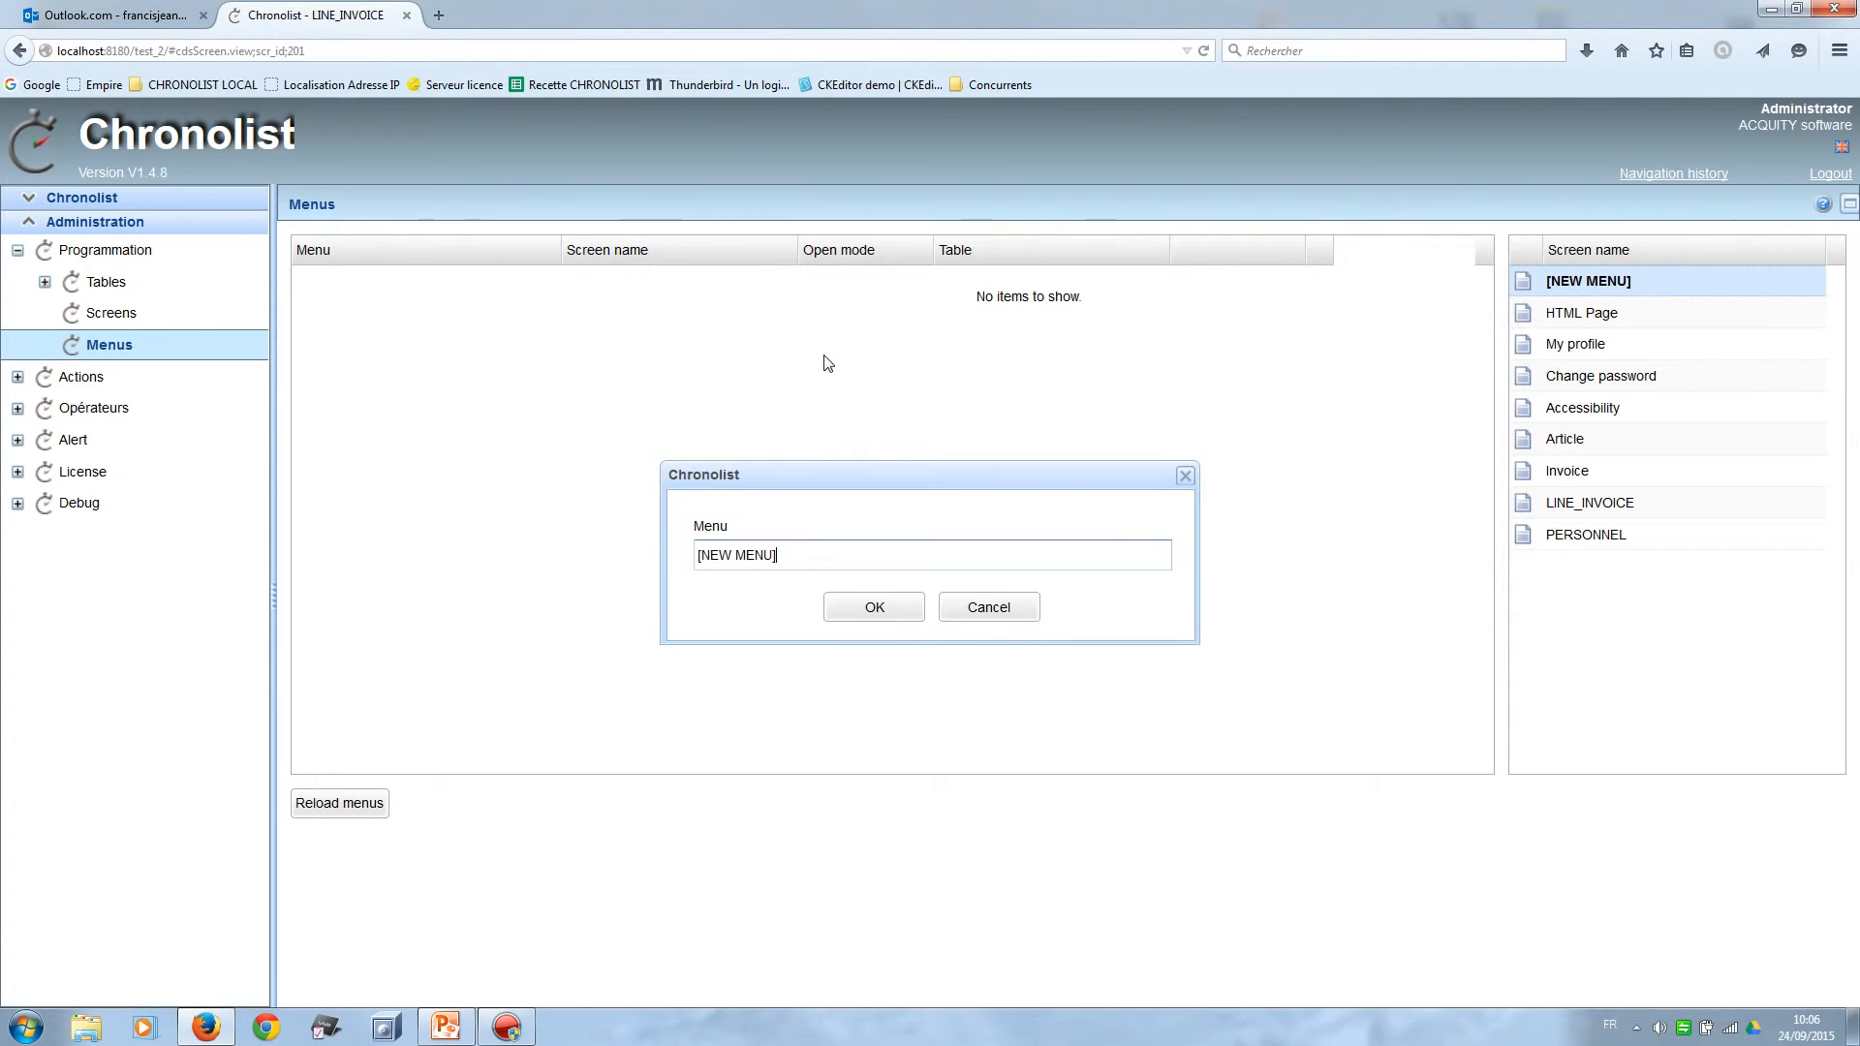
pyautogui.press('BackSpace')
pyautogui.press('BackSpace')
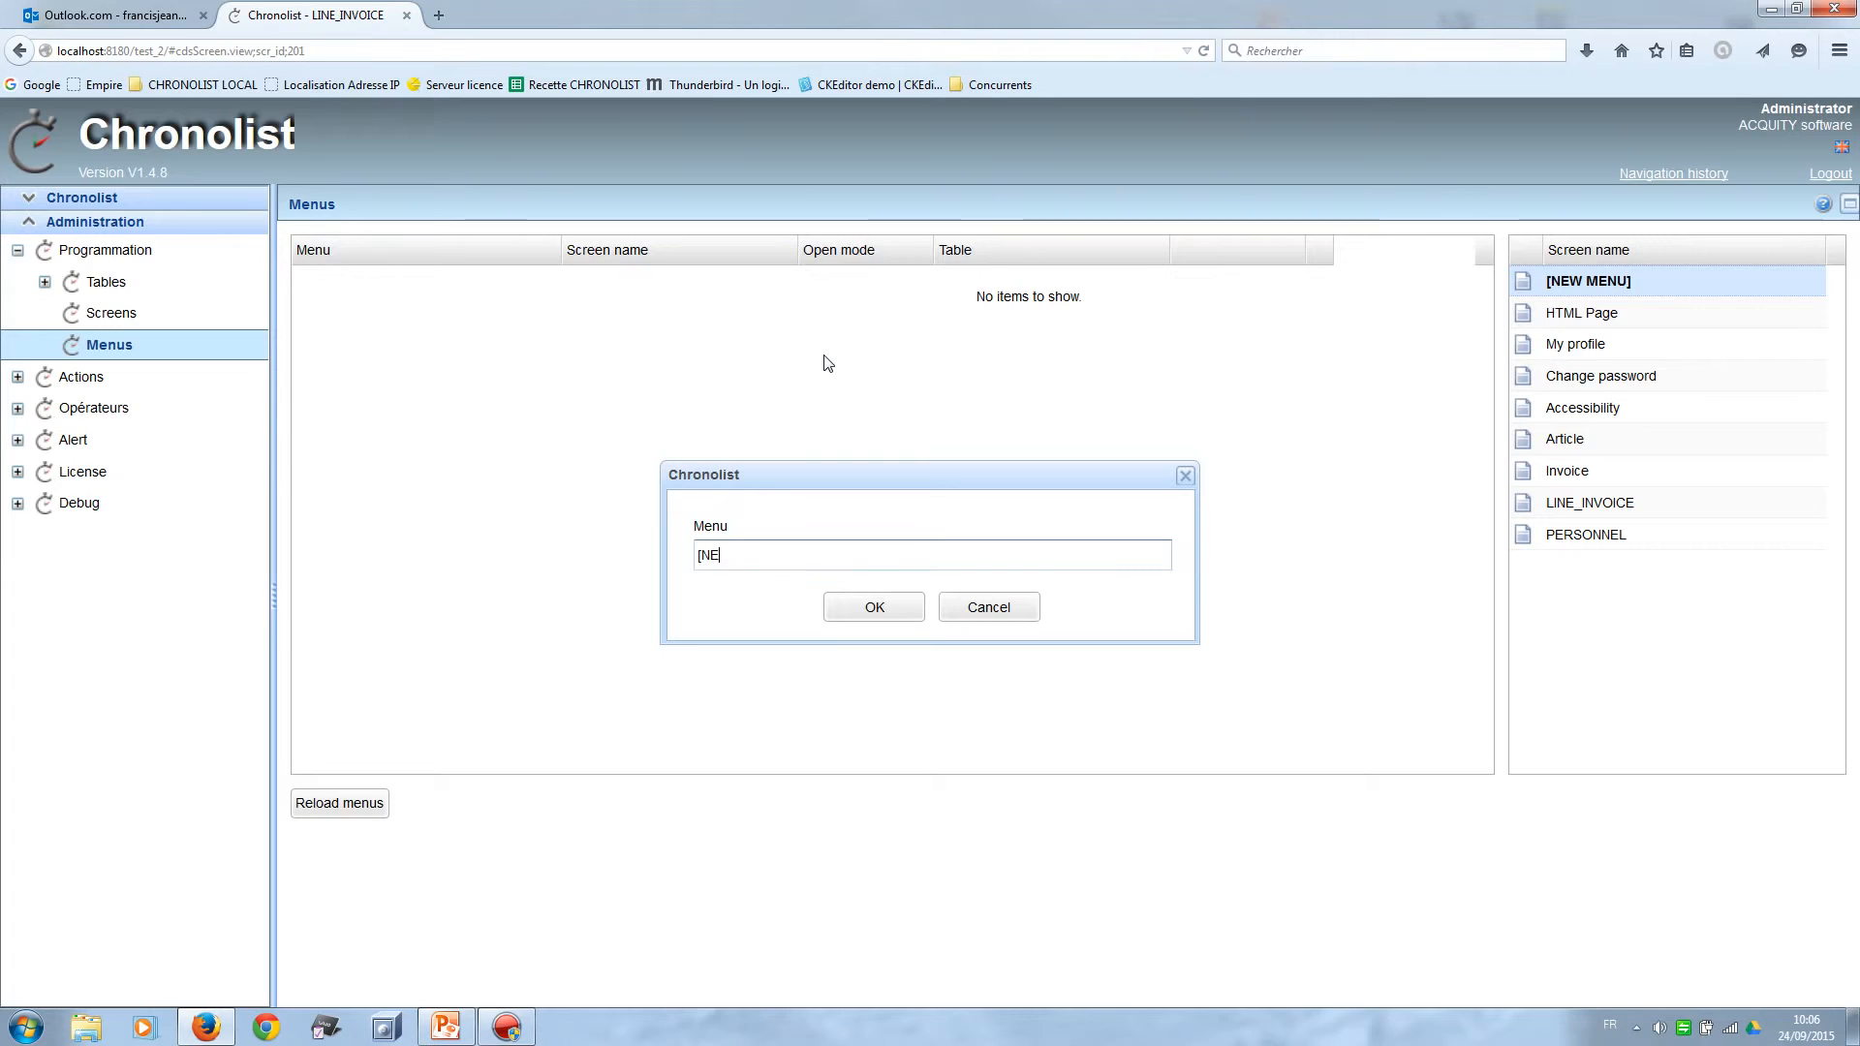
pyautogui.press('BackSpace')
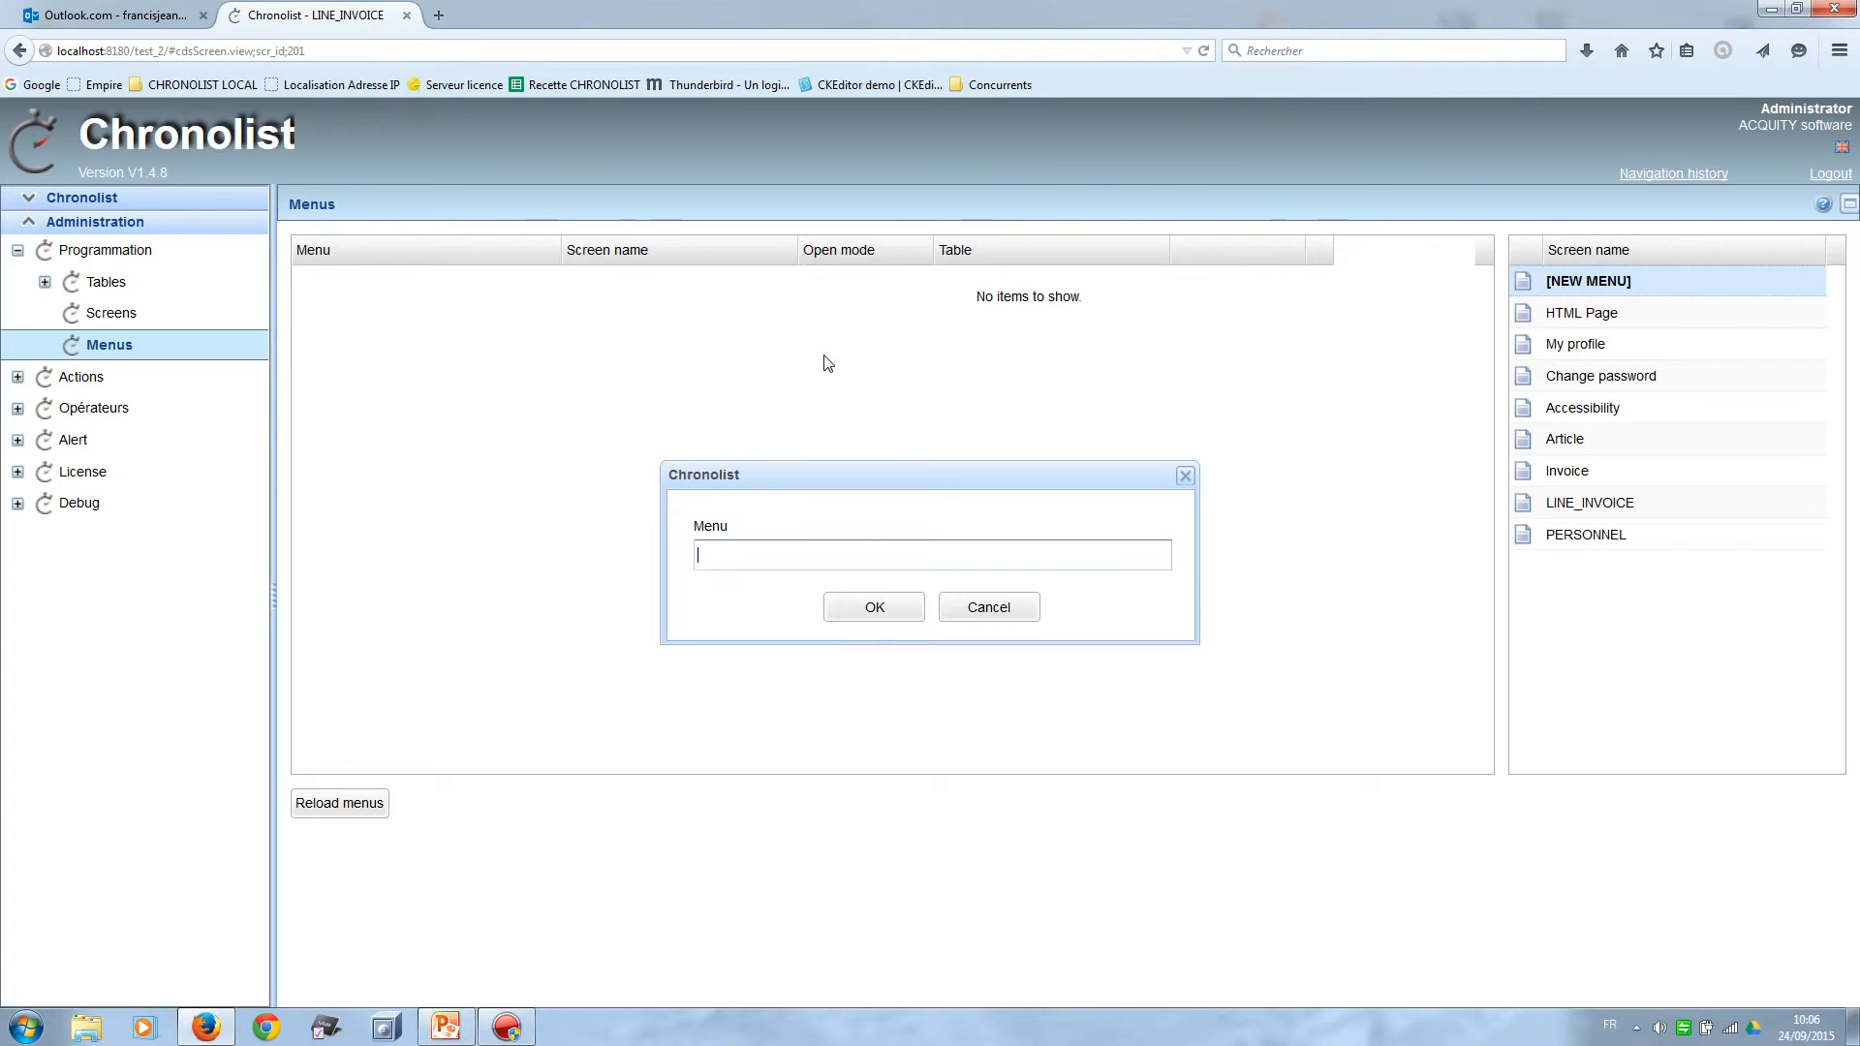
pyautogui.write('S')
pyautogui.write('INVOIC')
pyautogui.write('ING')
pyautogui.click(875, 610)
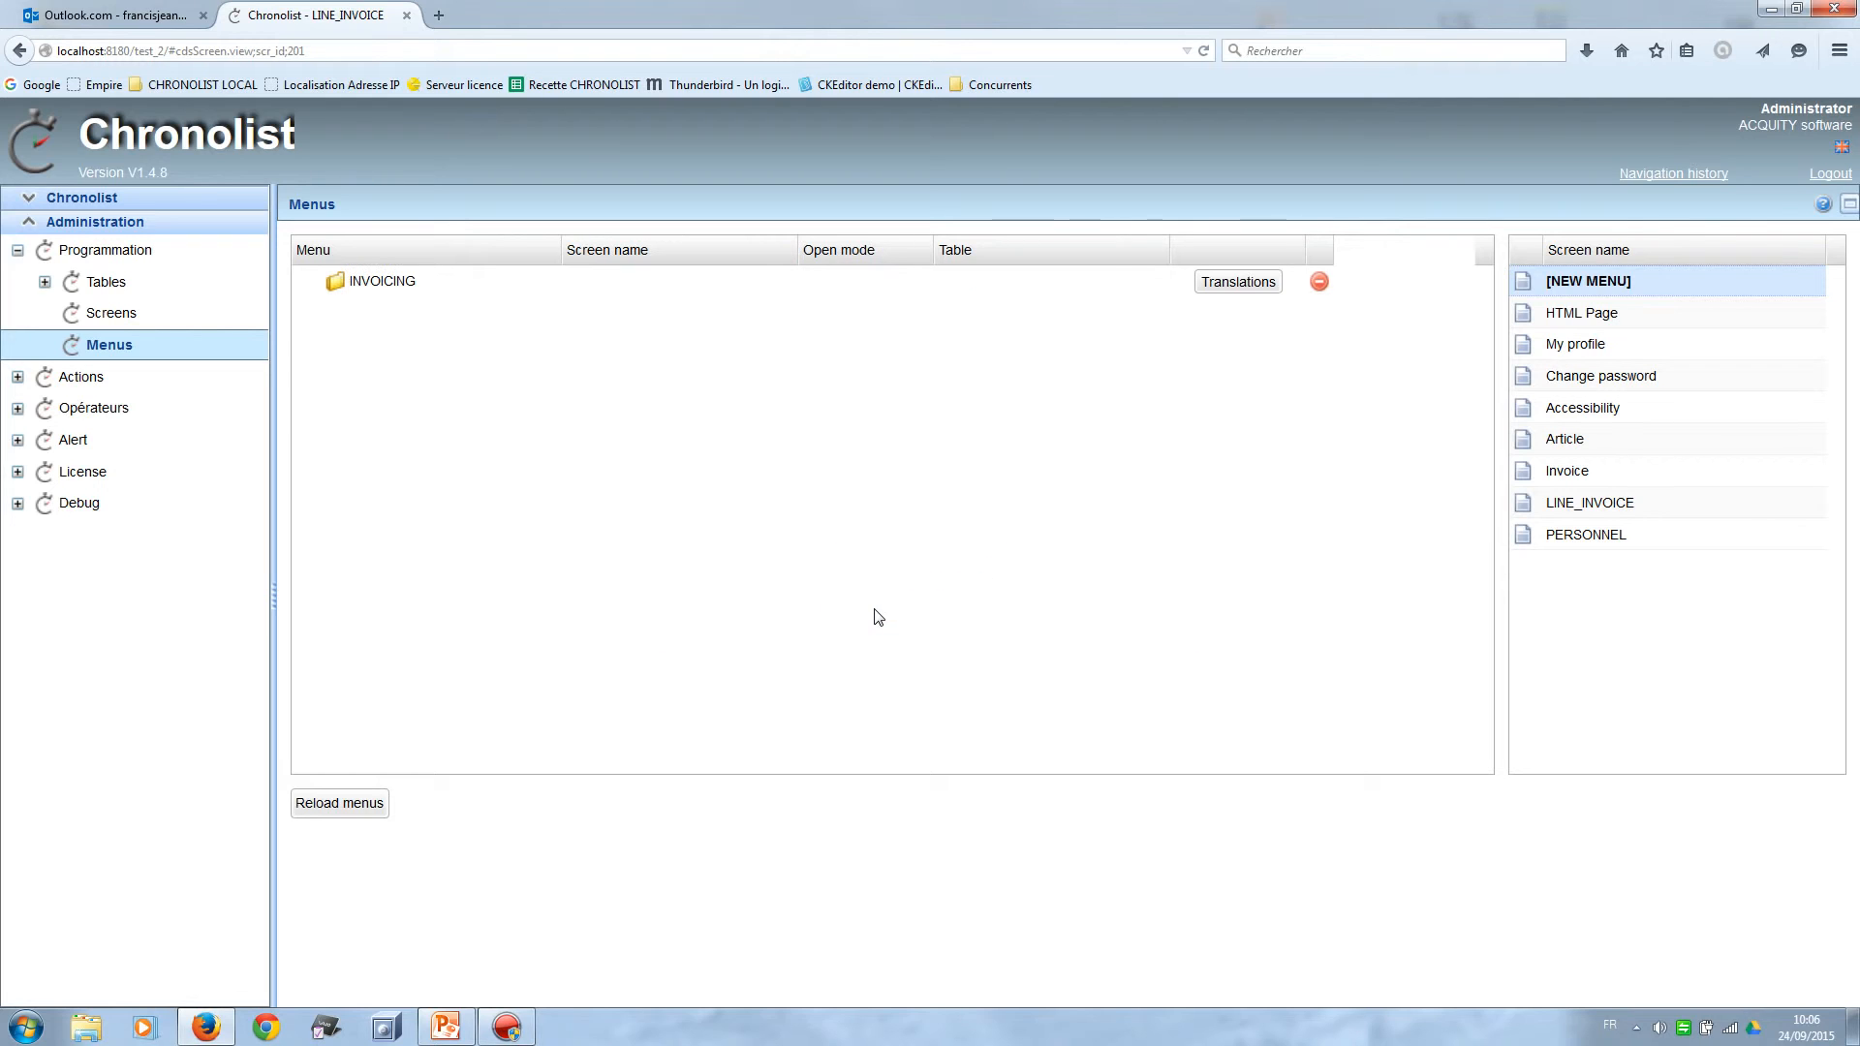
# Place the Invoice screen under the INVOICING menu and add a top-level Files menu containing the Article screen.
pyautogui.moveTo(1570, 473)
pyautogui.mouseDown()
pyautogui.moveTo(1520, 503)
pyautogui.moveTo(521, 377)
pyautogui.moveTo(388, 289)
pyautogui.mouseUp()
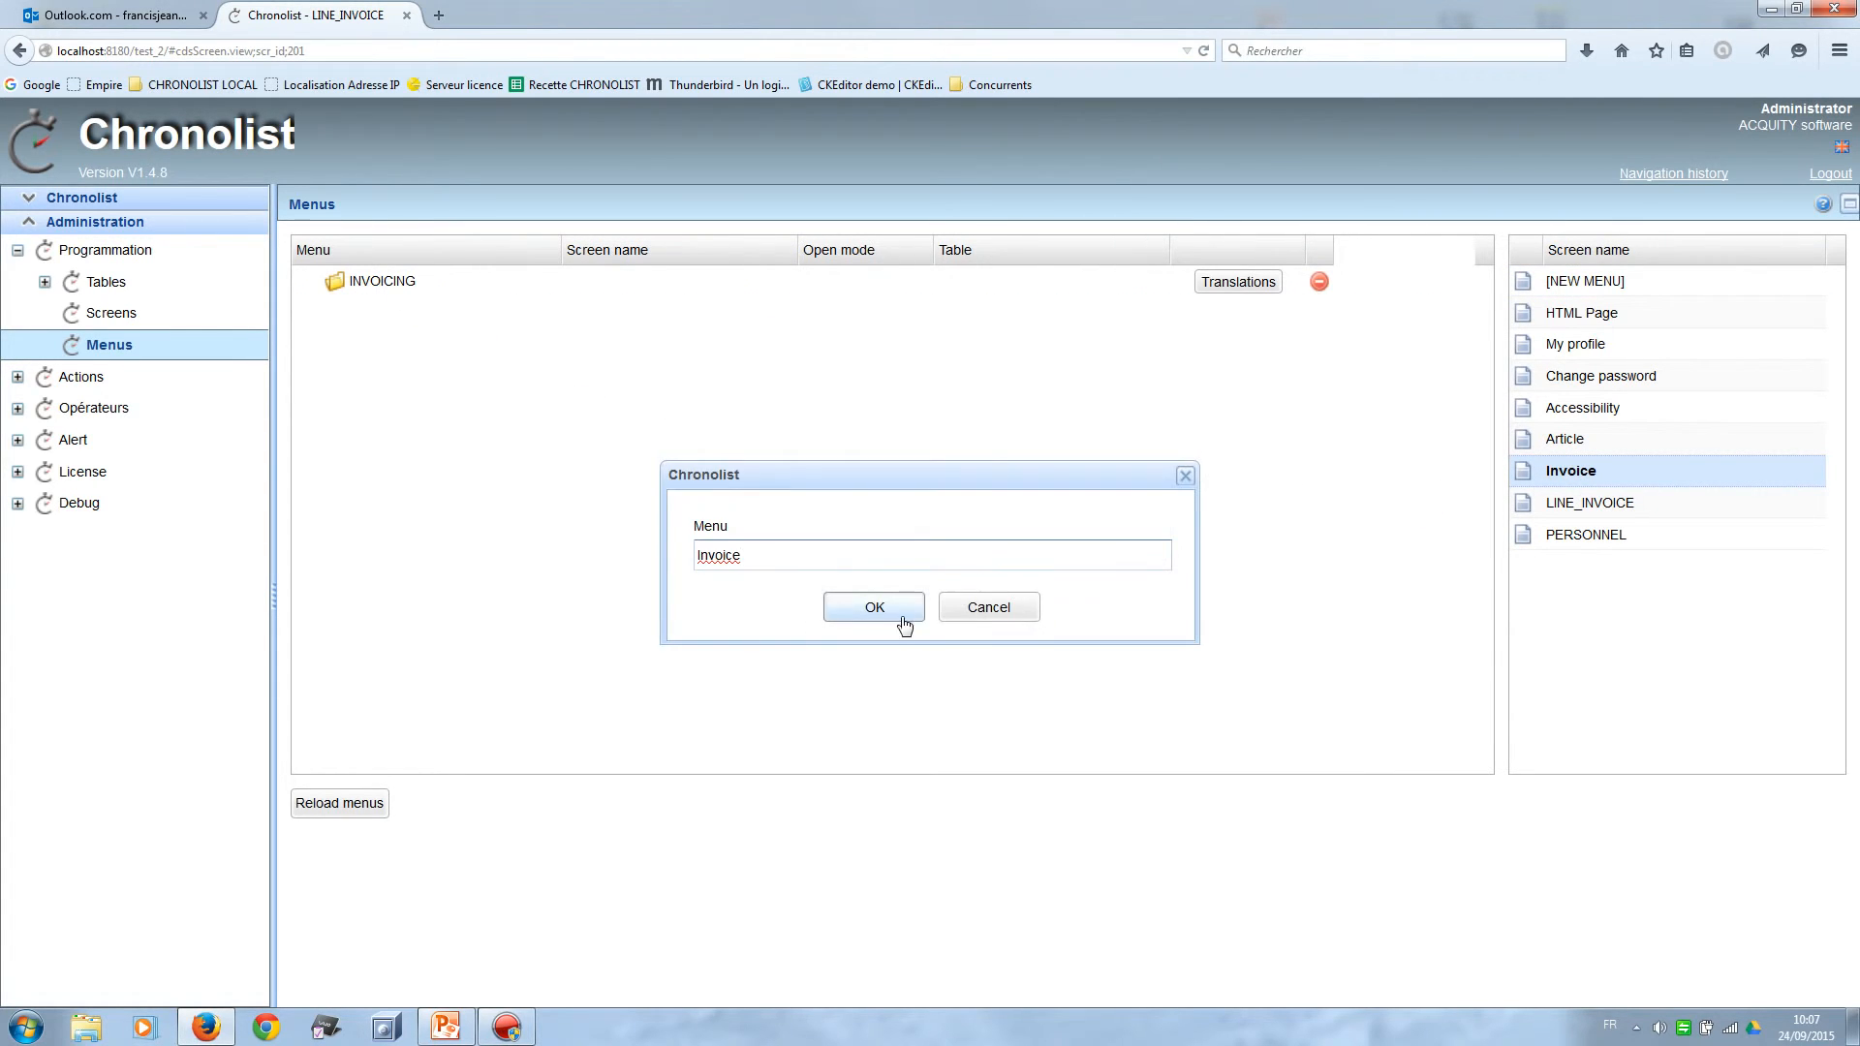
pyautogui.click(875, 608)
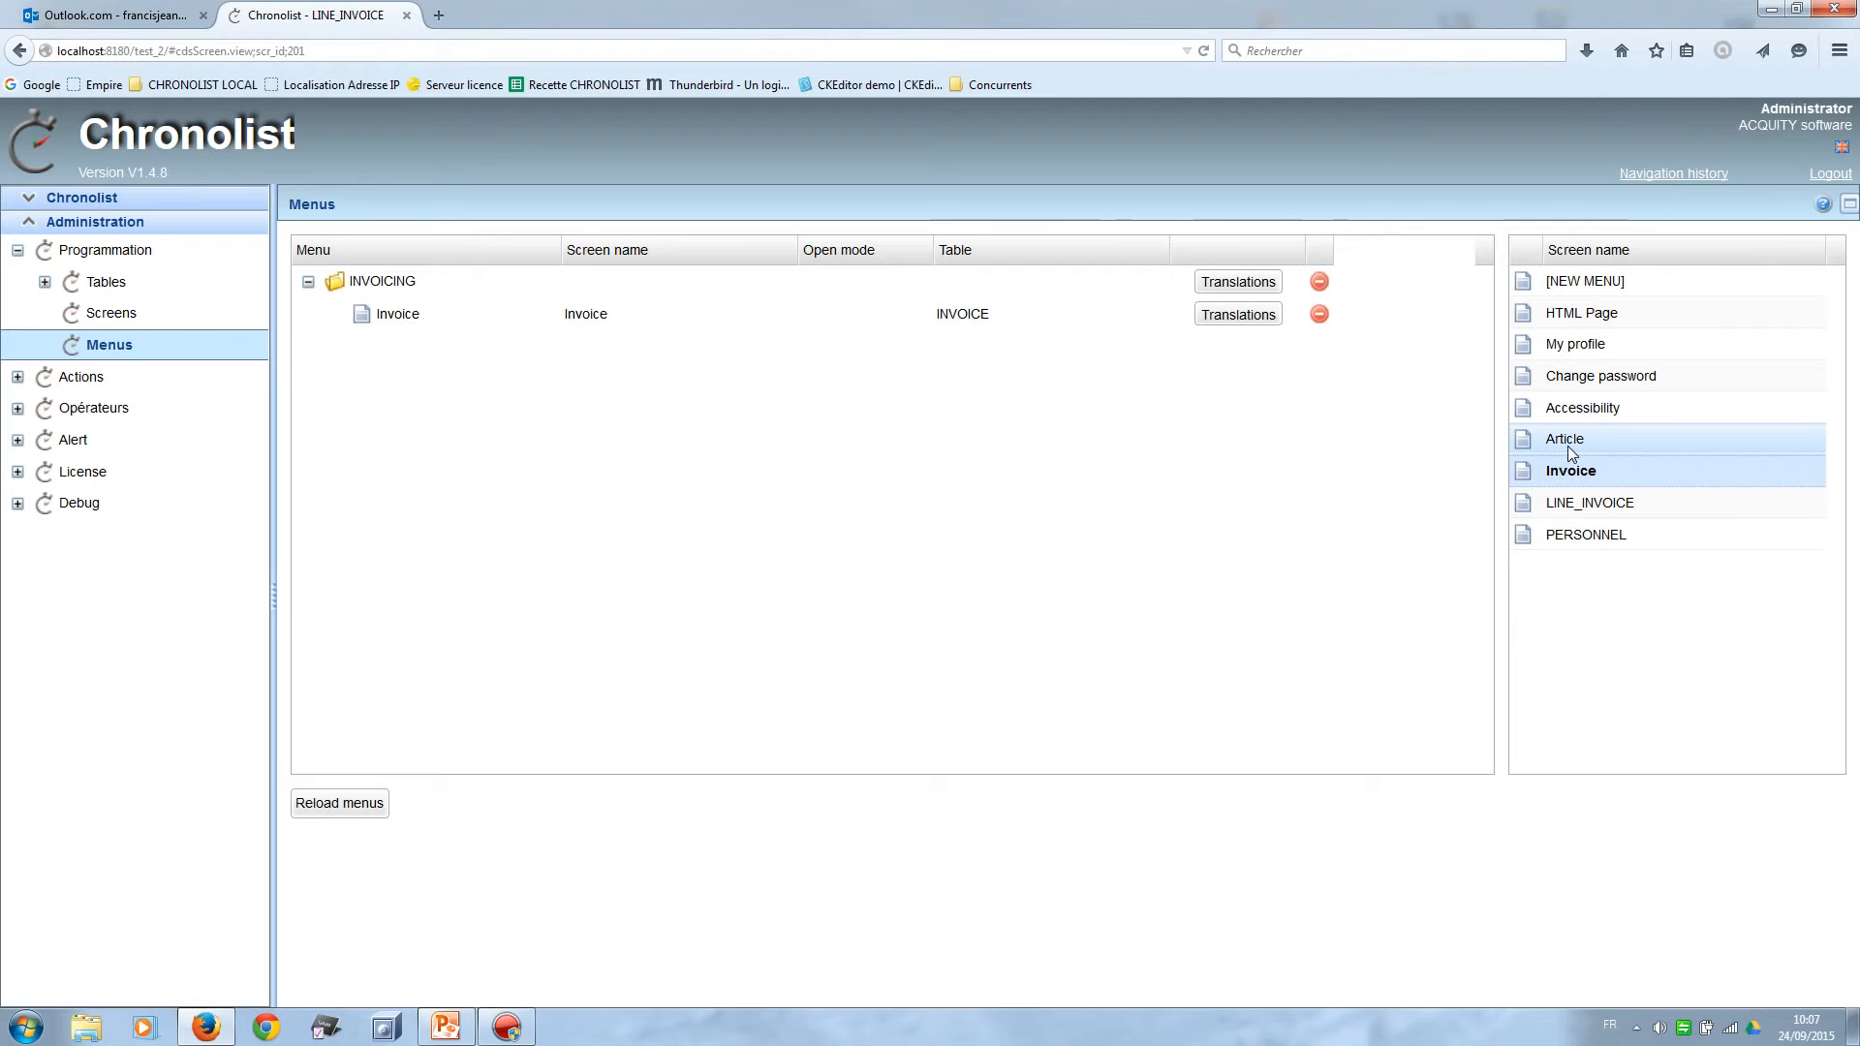
pyautogui.moveTo(1604, 282); pyautogui.dragTo(590, 456)
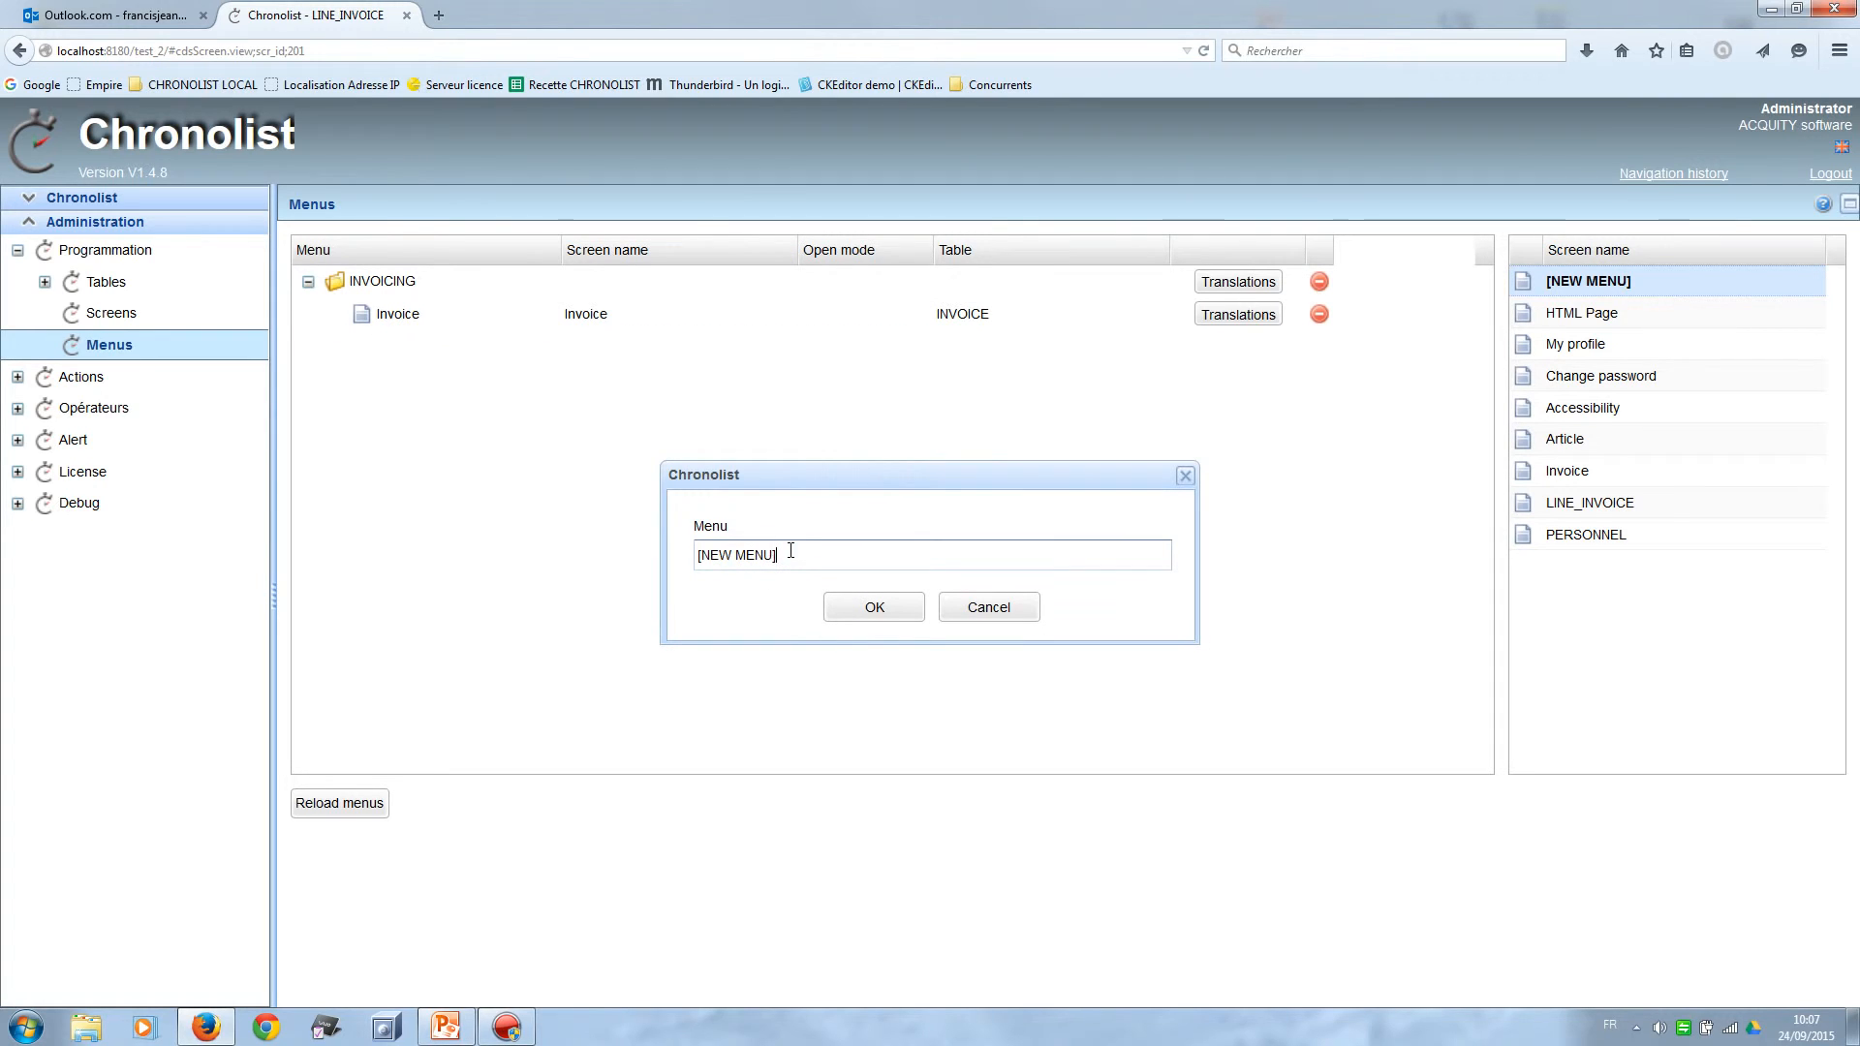
pyautogui.moveTo(722, 553); pyautogui.dragTo(657, 578)
pyautogui.write('Files')
pyautogui.click(874, 608)
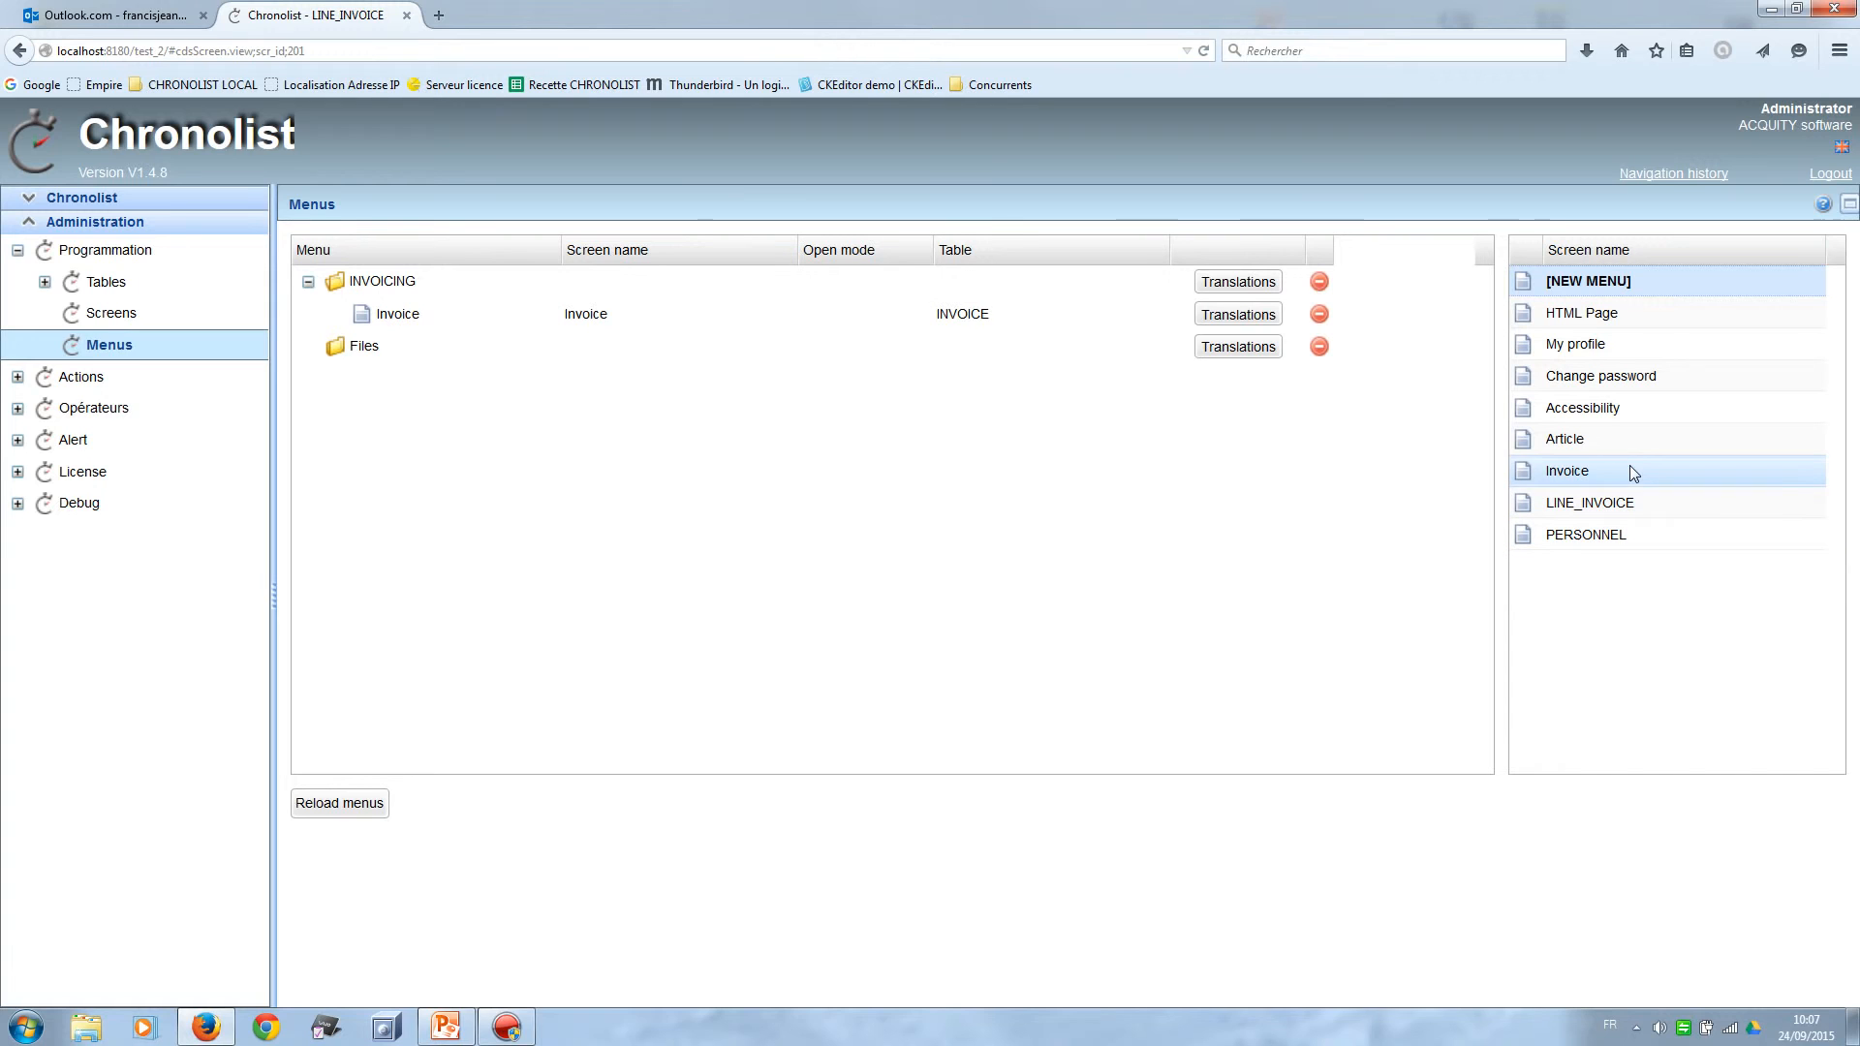
pyautogui.moveTo(1647, 446); pyautogui.dragTo(368, 357)
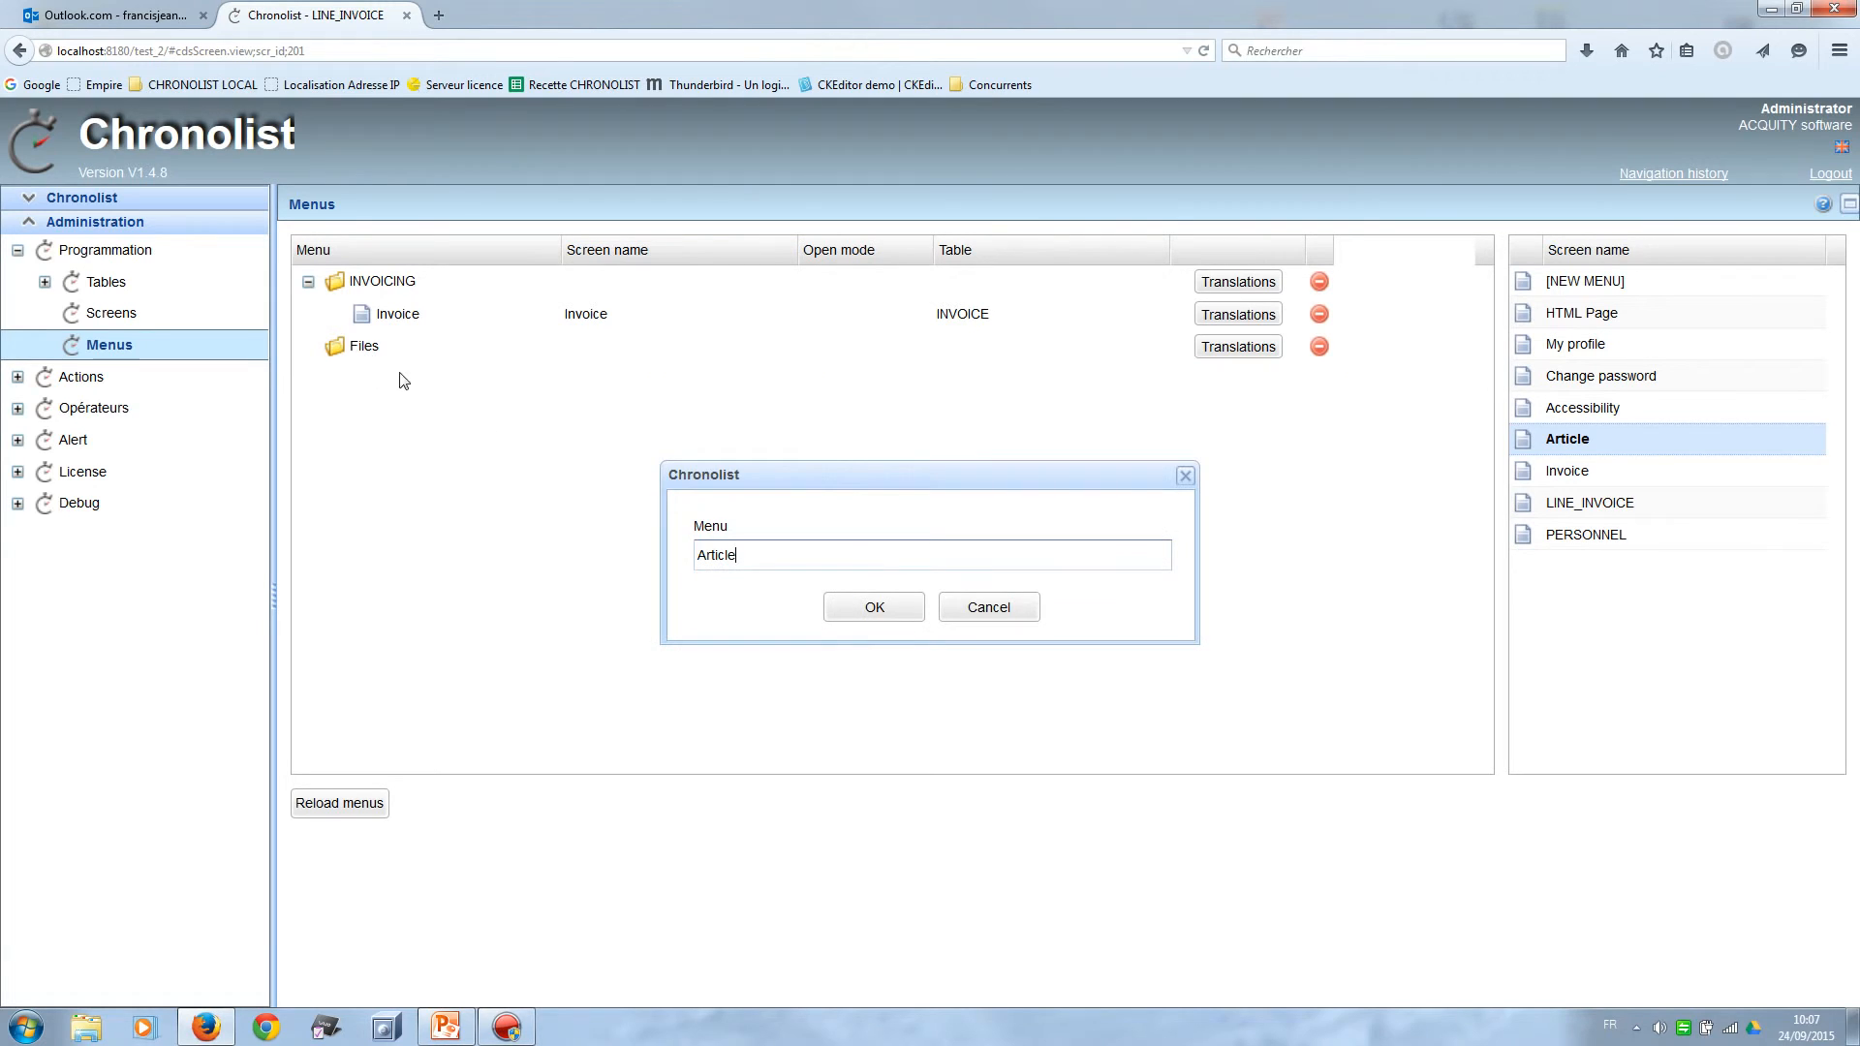
pyautogui.click(876, 608)
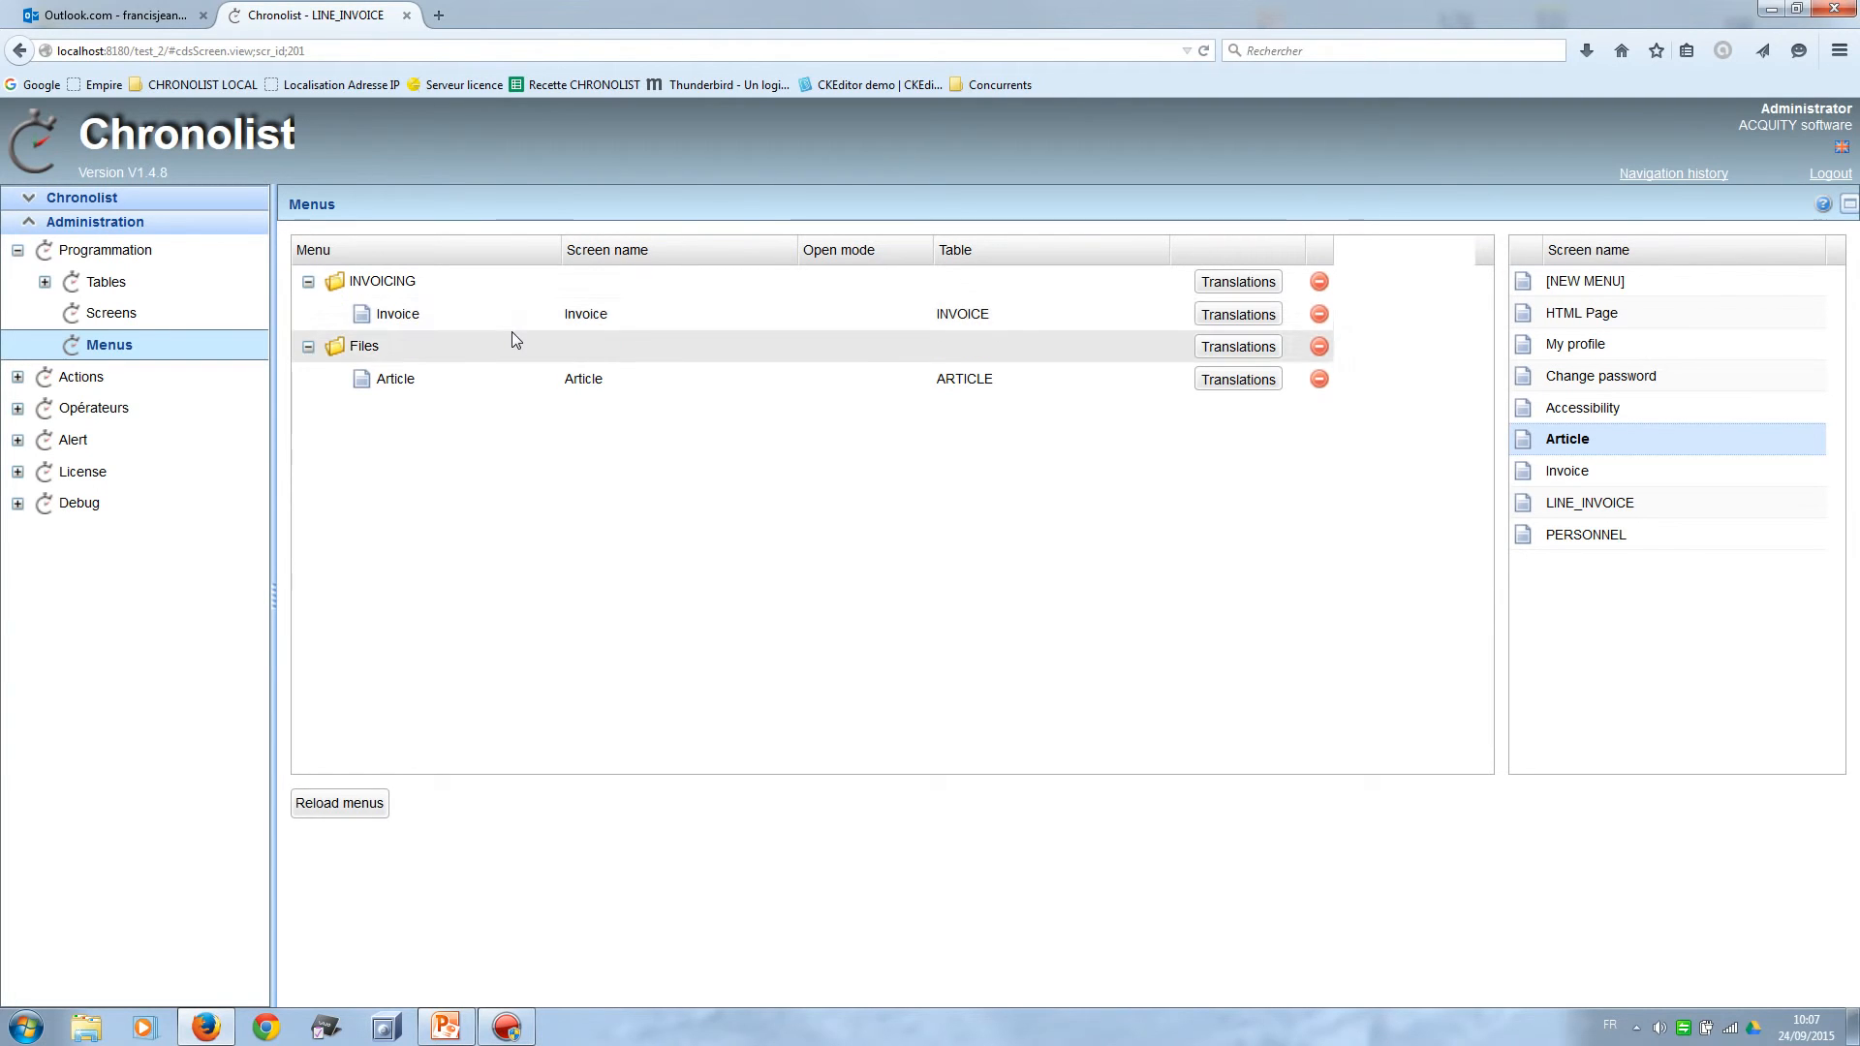
# Add a second Invoice entry under INVOICING, and rename the first entry New invoice with open mode create.
pyautogui.moveTo(1626, 469); pyautogui.dragTo(432, 337)
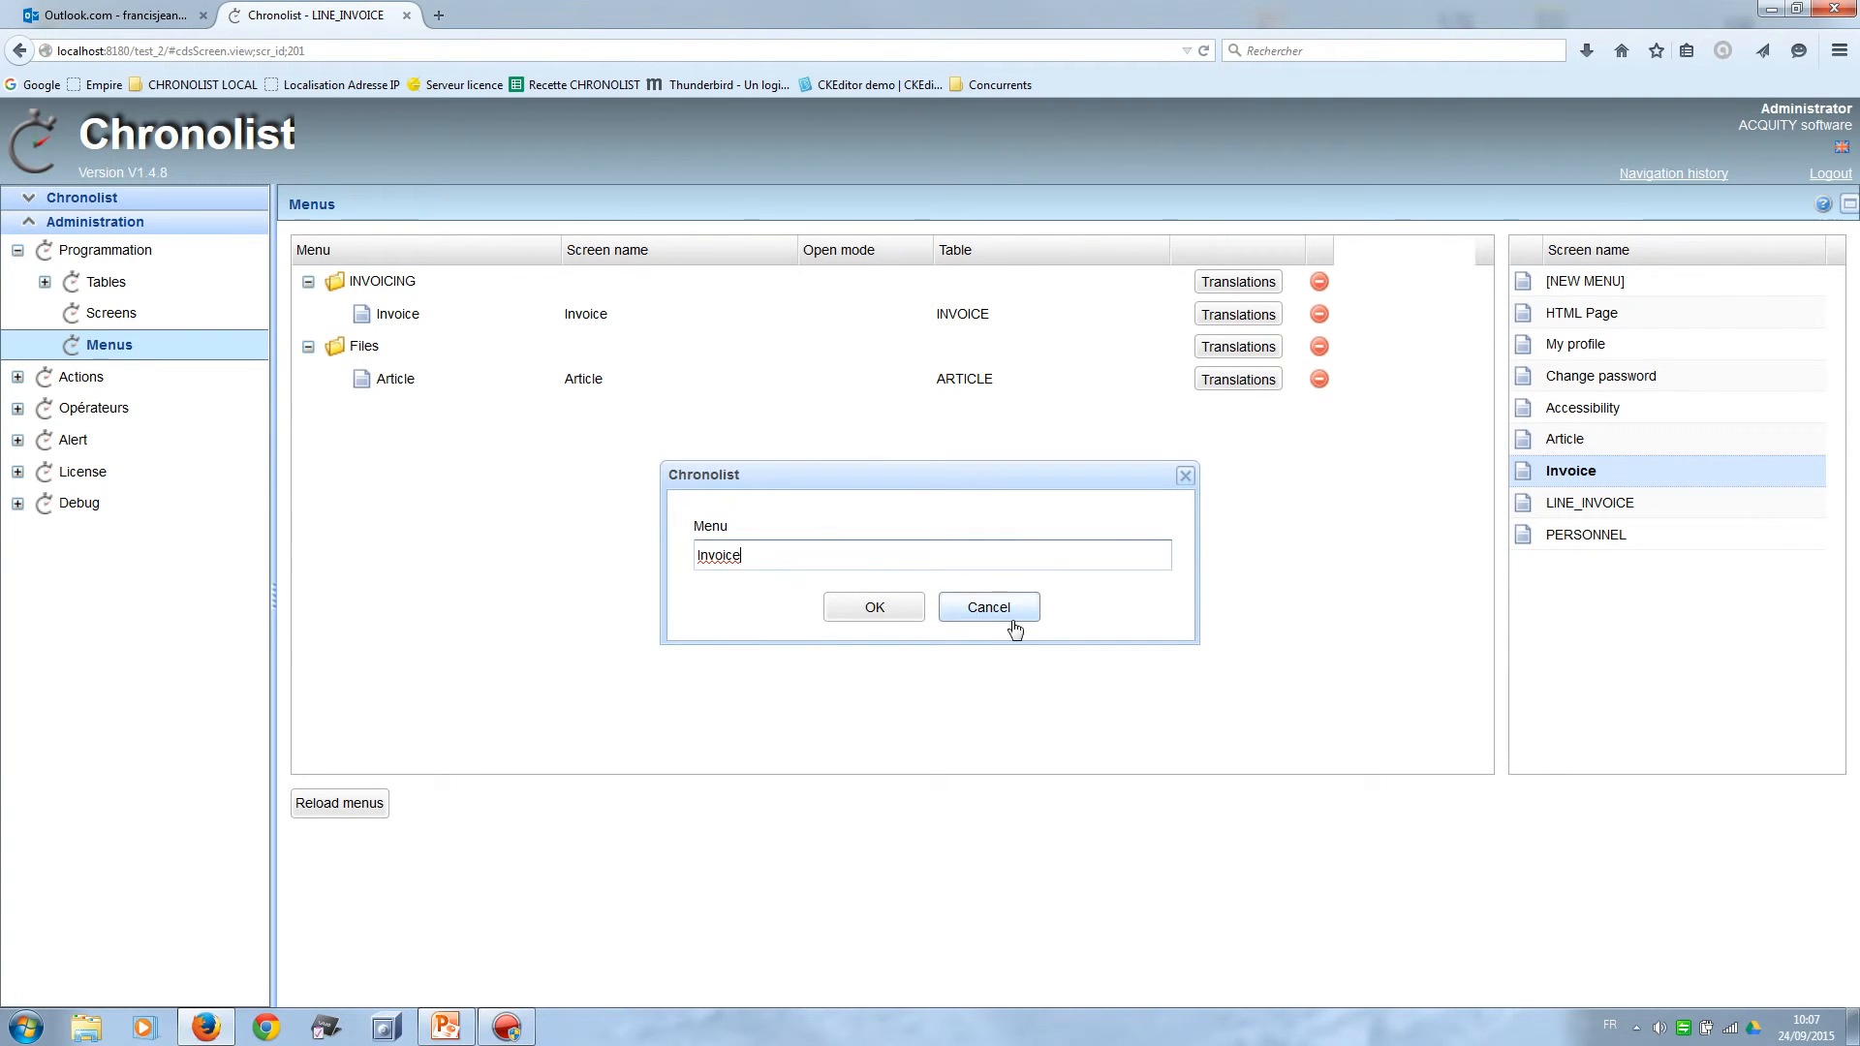
pyautogui.click(877, 614)
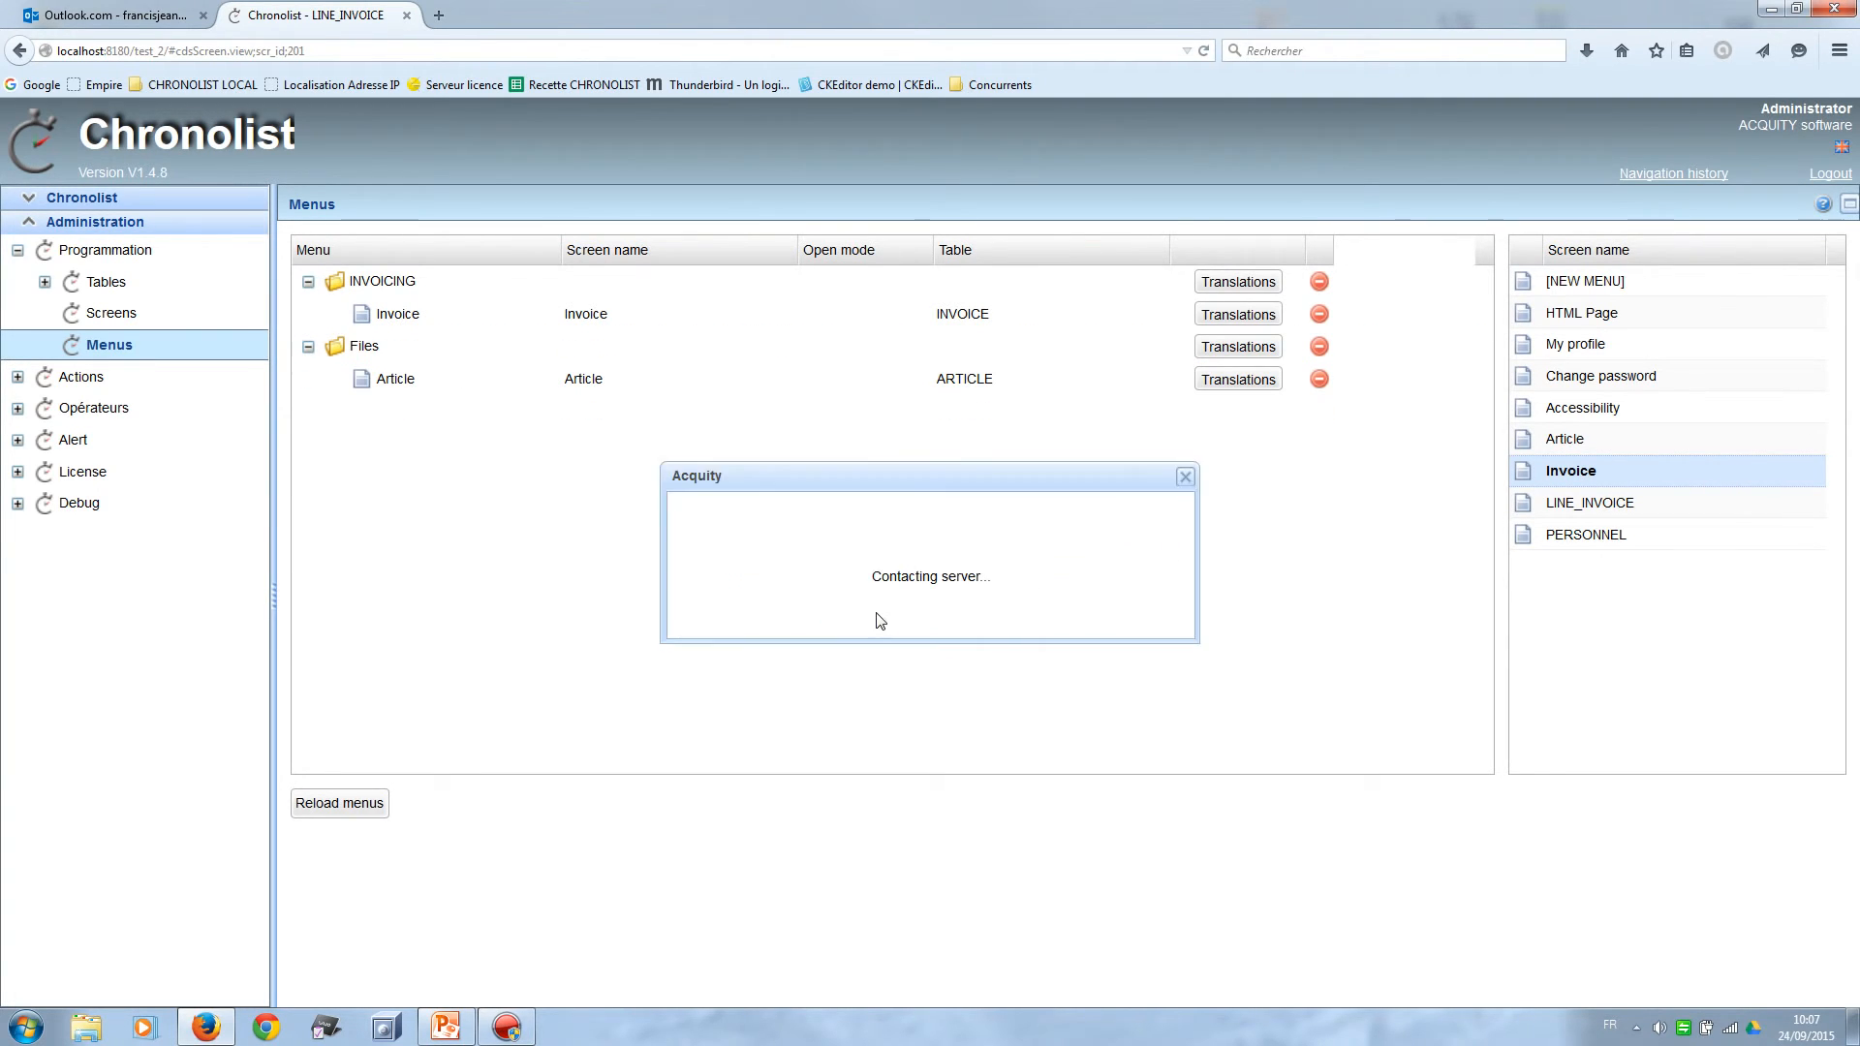
pyautogui.click(481, 326)
pyautogui.click(481, 324)
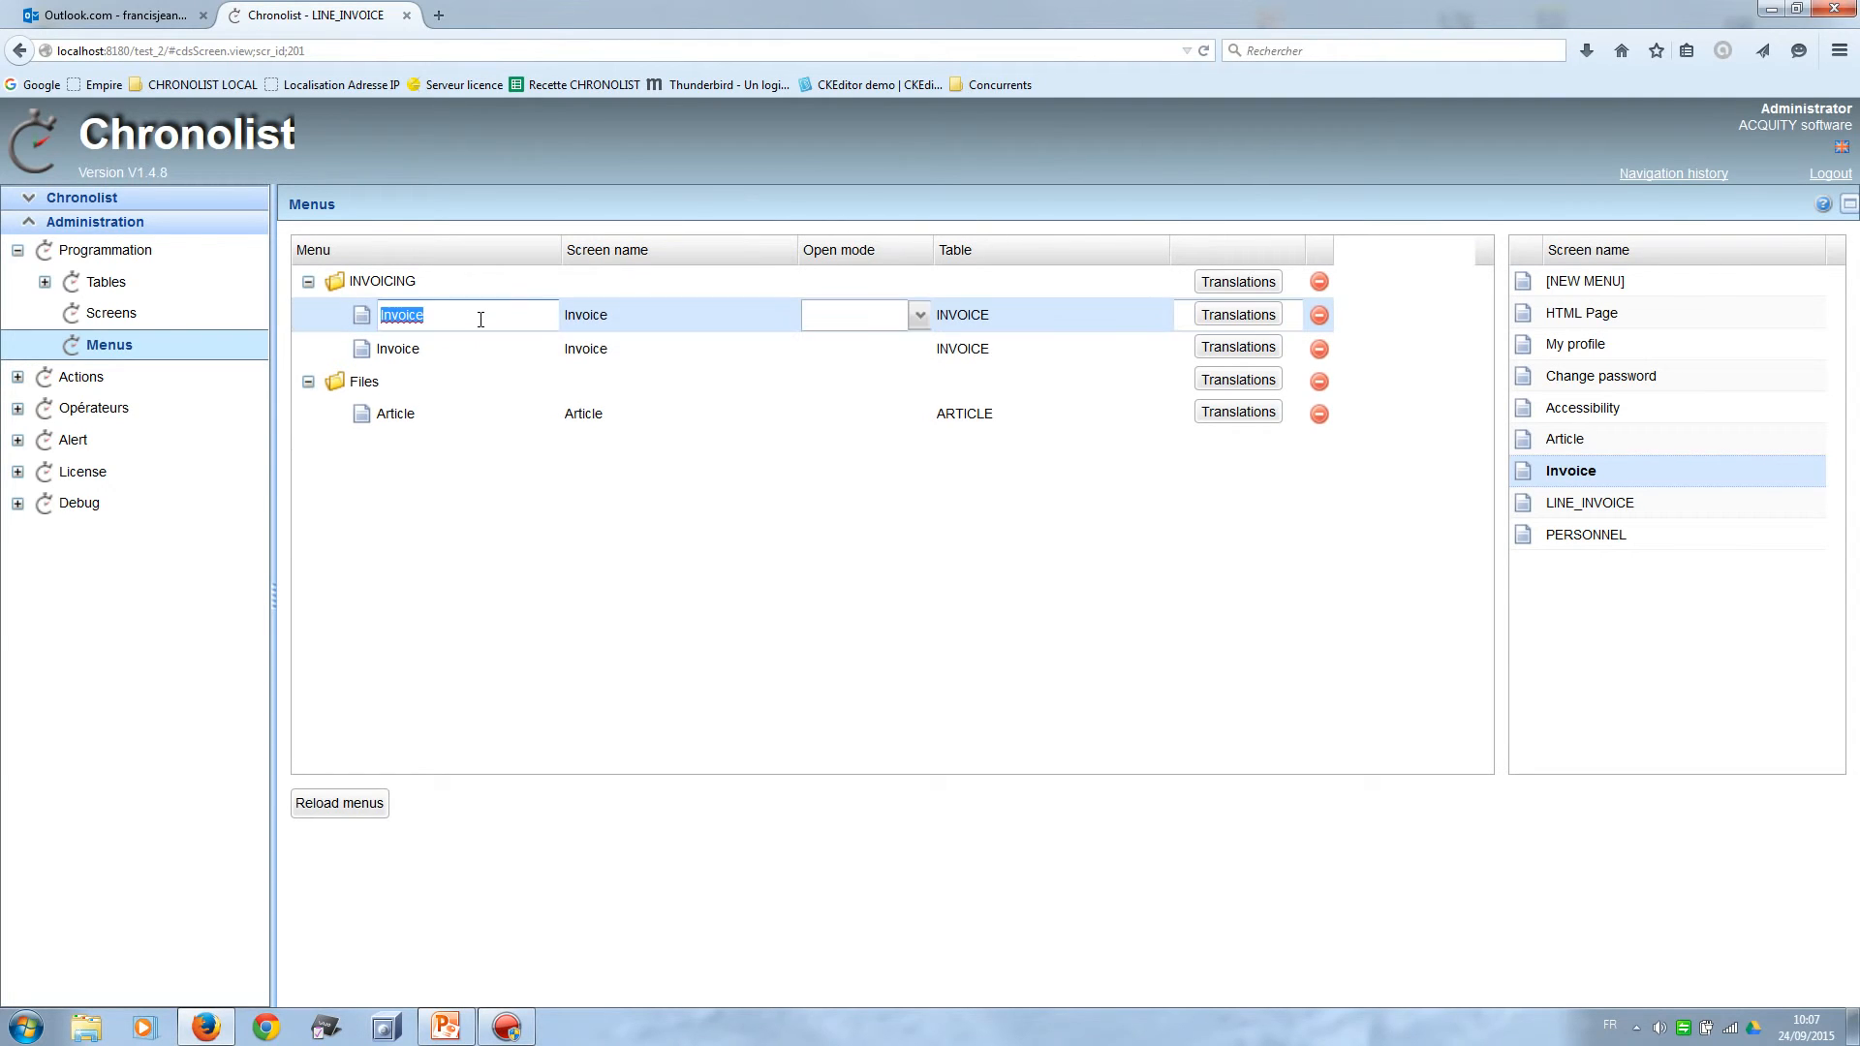
pyautogui.click(432, 318)
pyautogui.write('New')
pyautogui.click(919, 318)
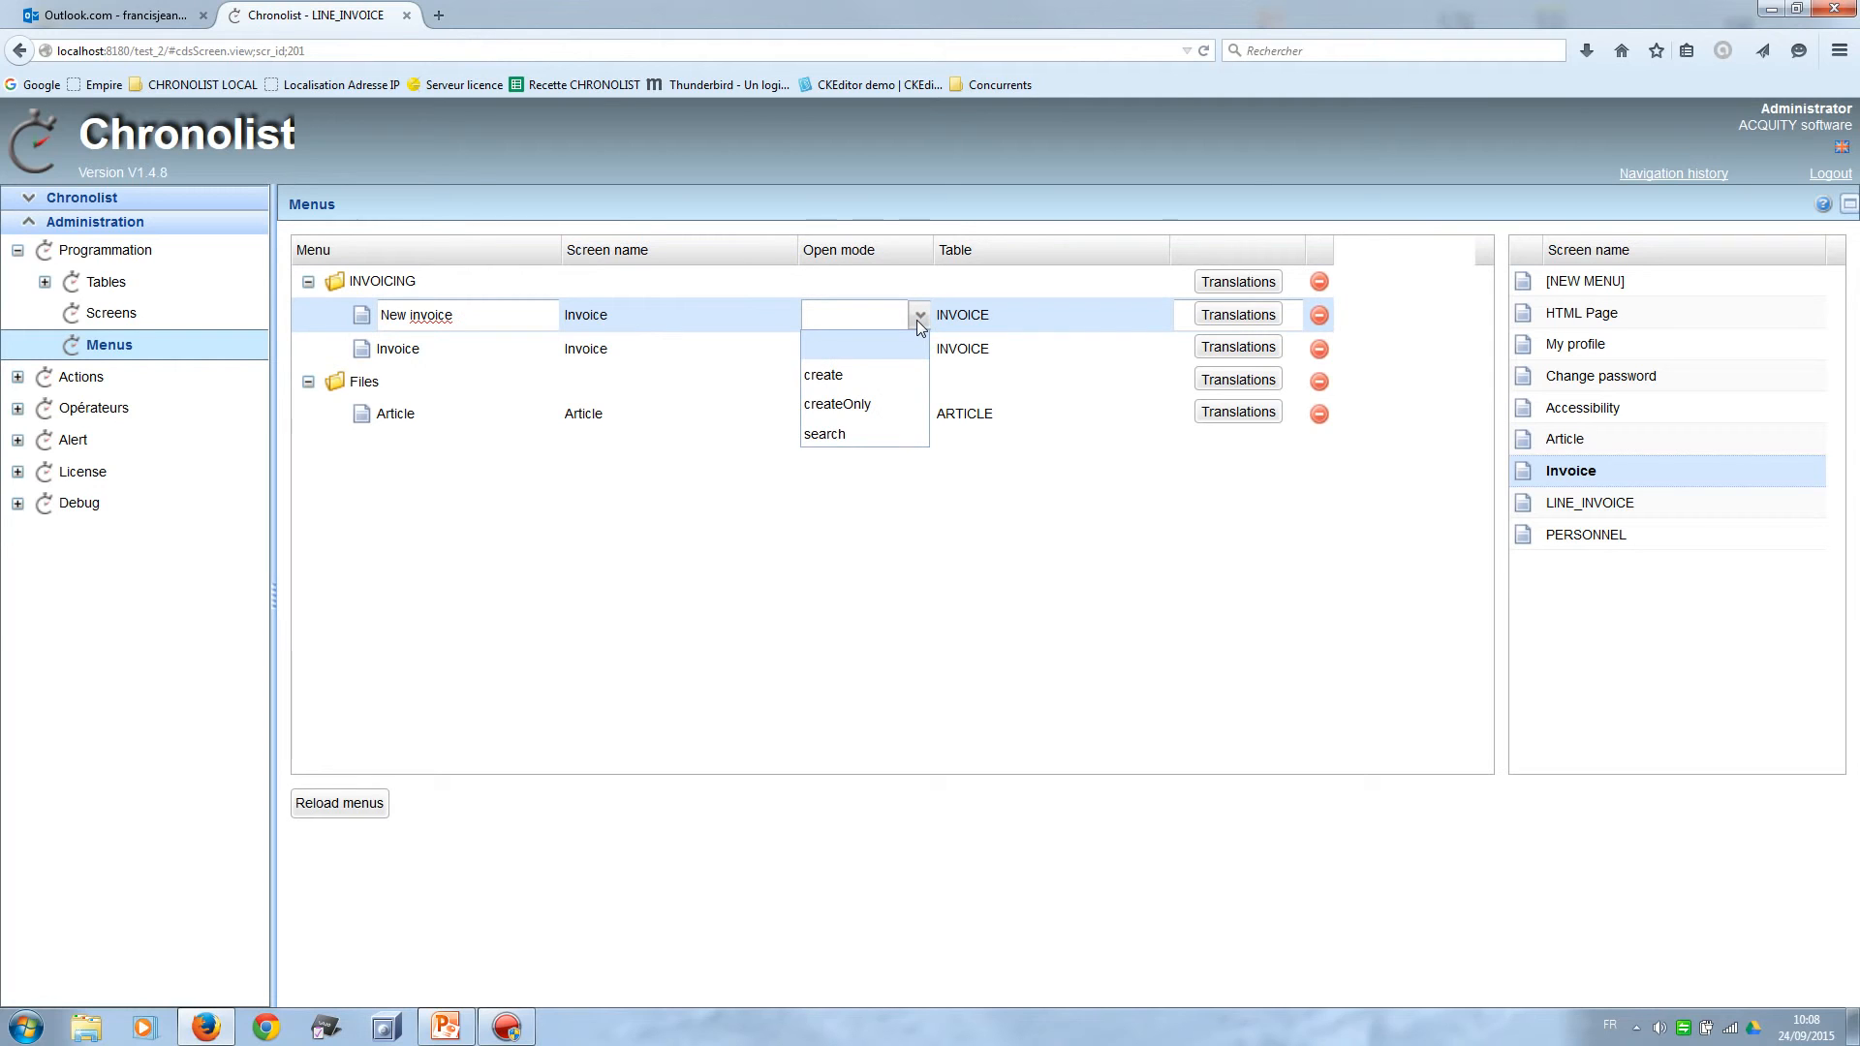
pyautogui.click(868, 386)
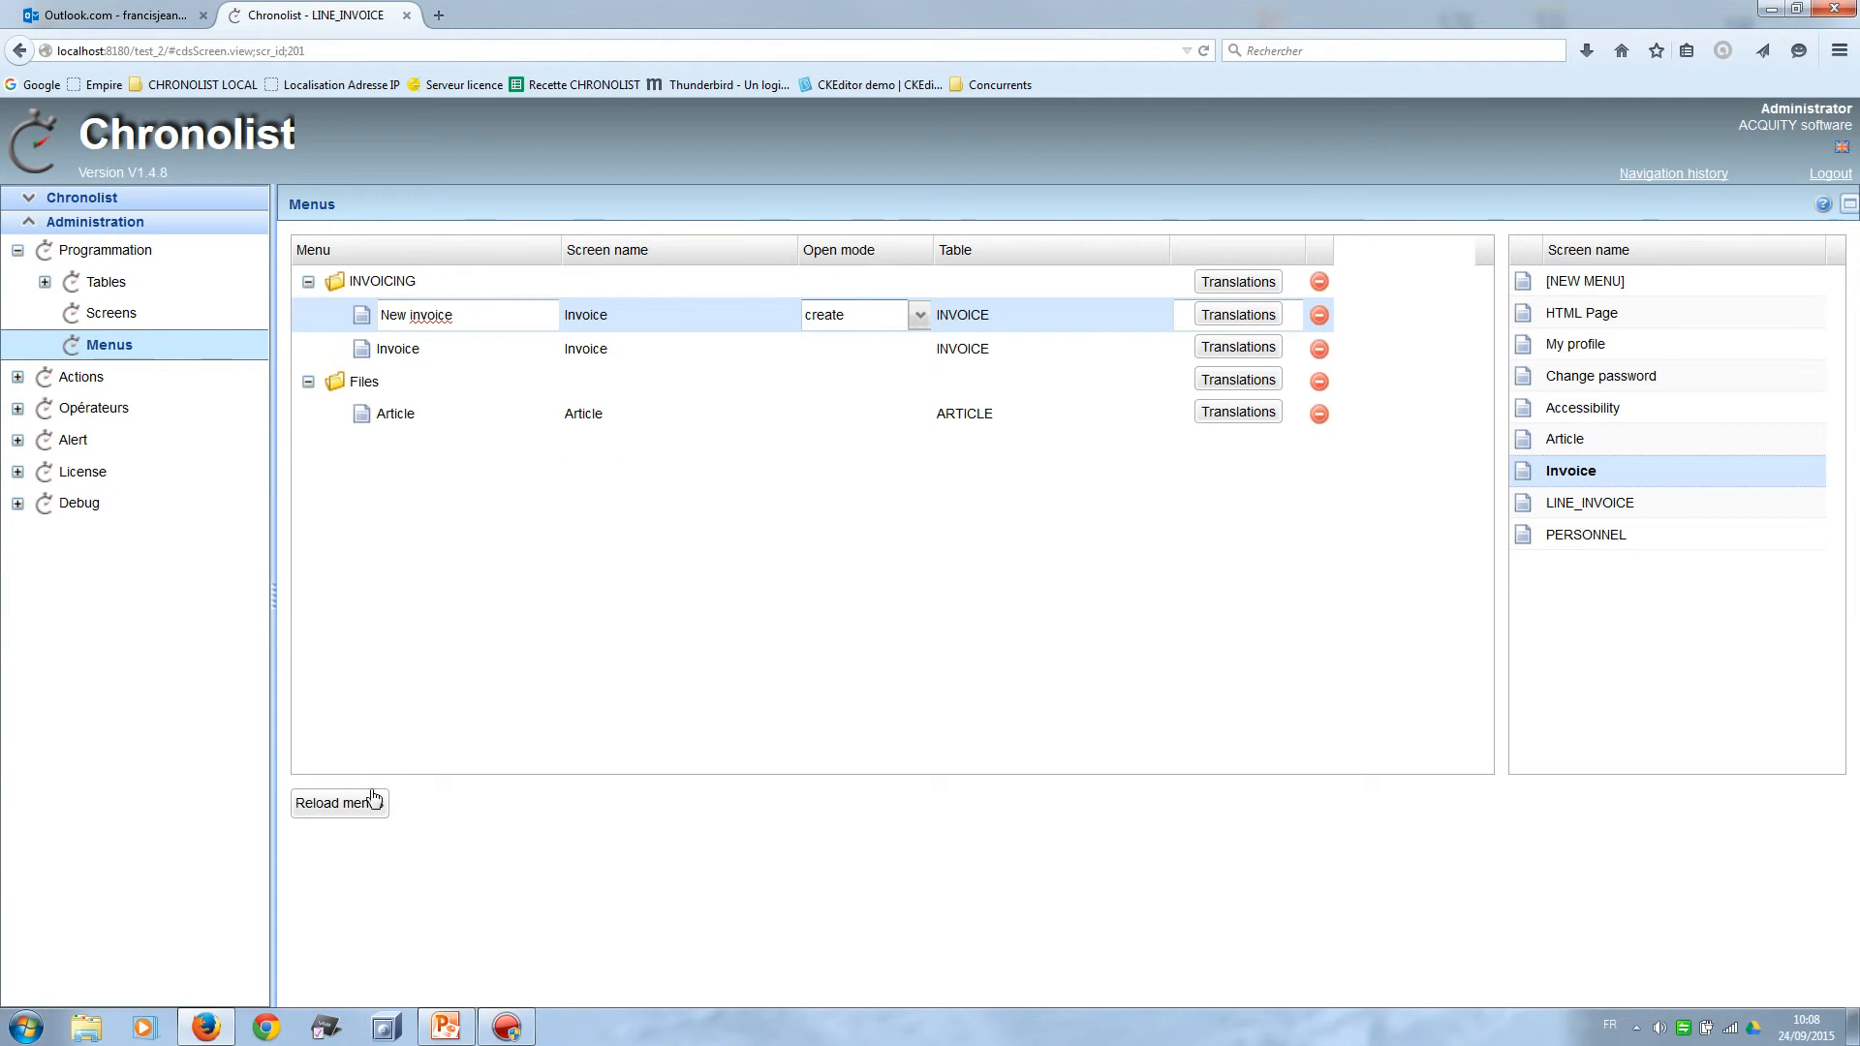
pyautogui.click(443, 742)
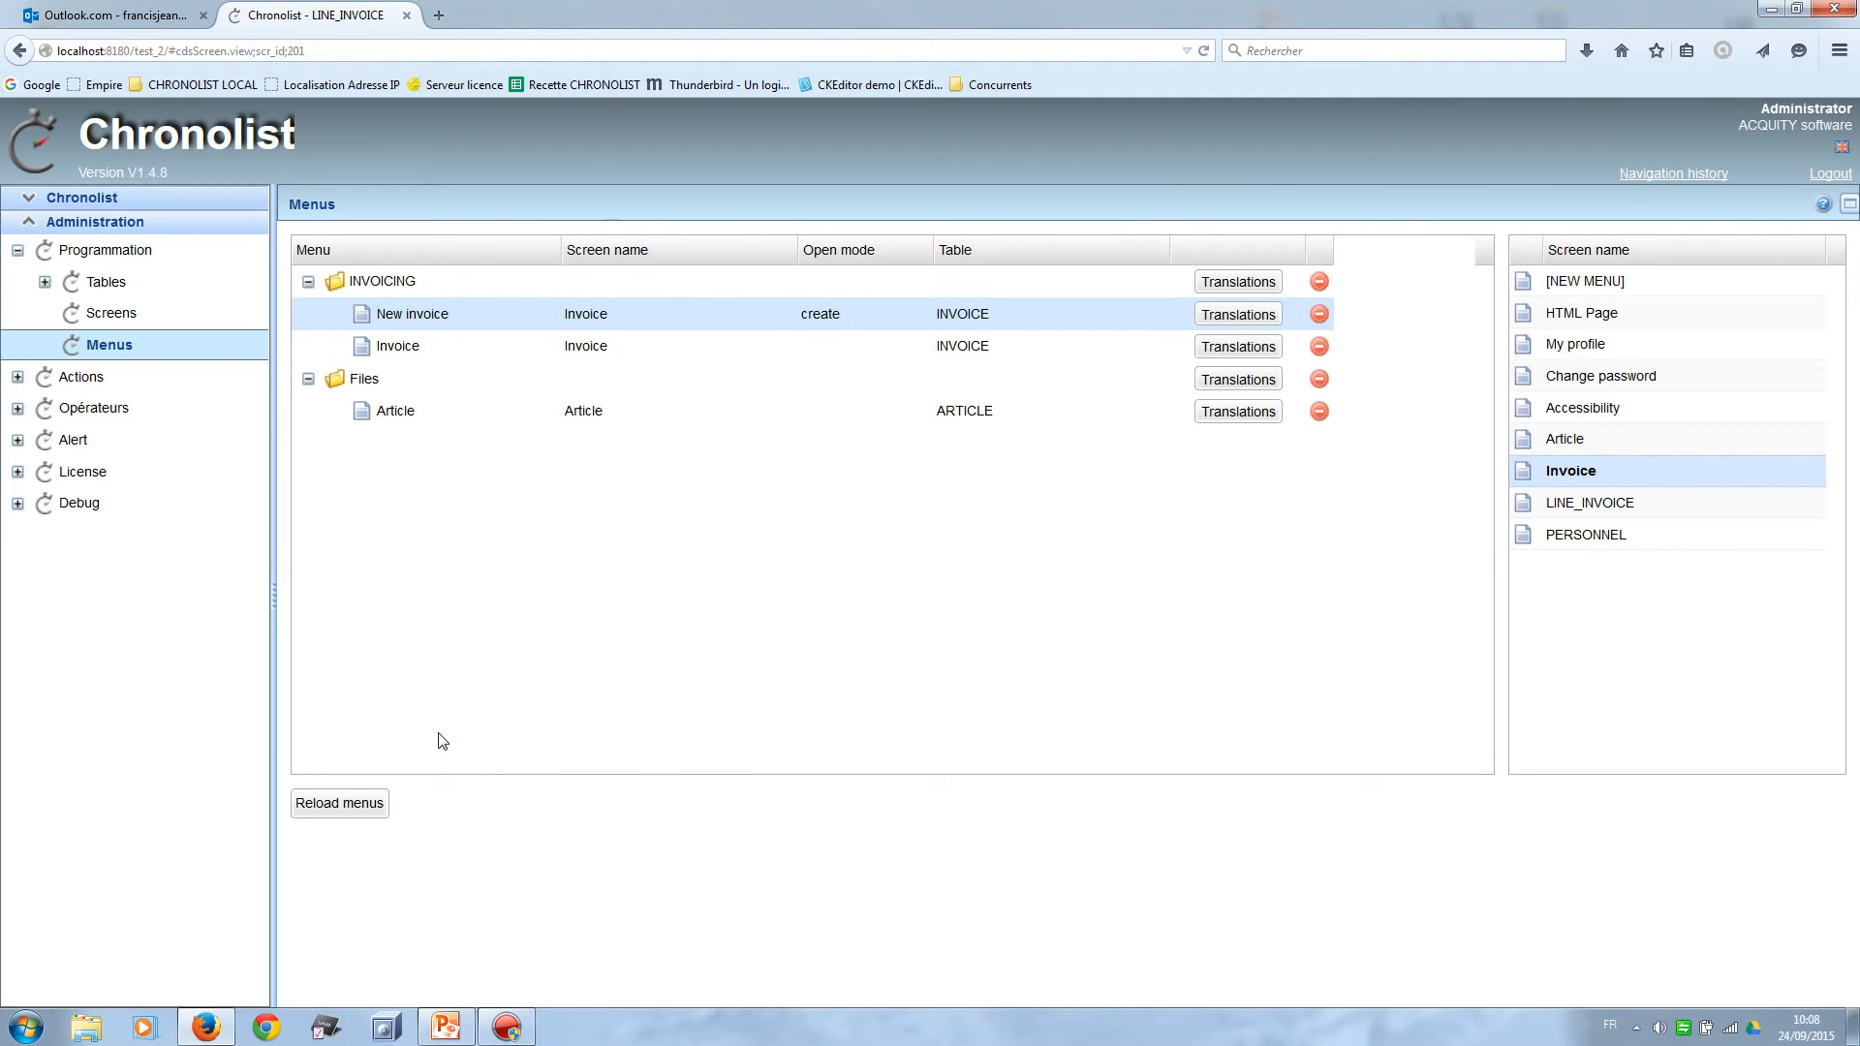
# Reload the application menus and open the Article list under Files.
pyautogui.click(359, 812)
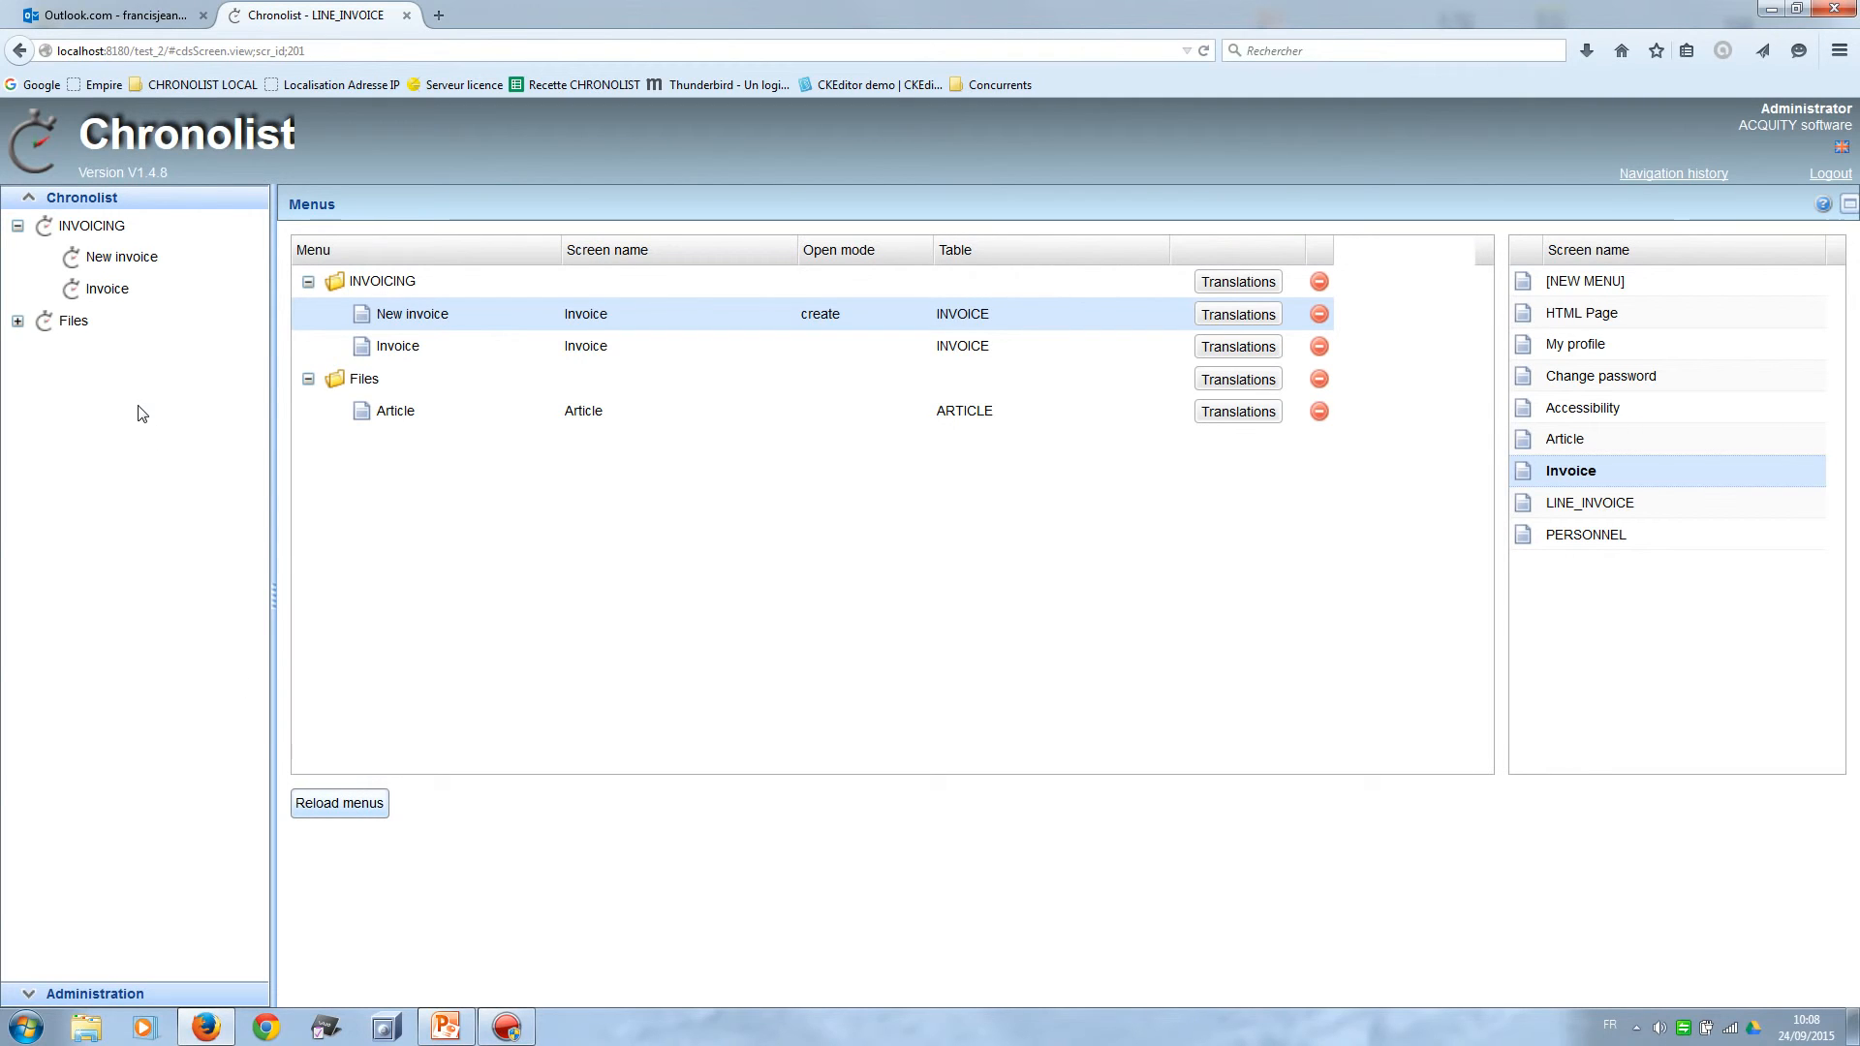
pyautogui.click(102, 289)
pyautogui.click(88, 322)
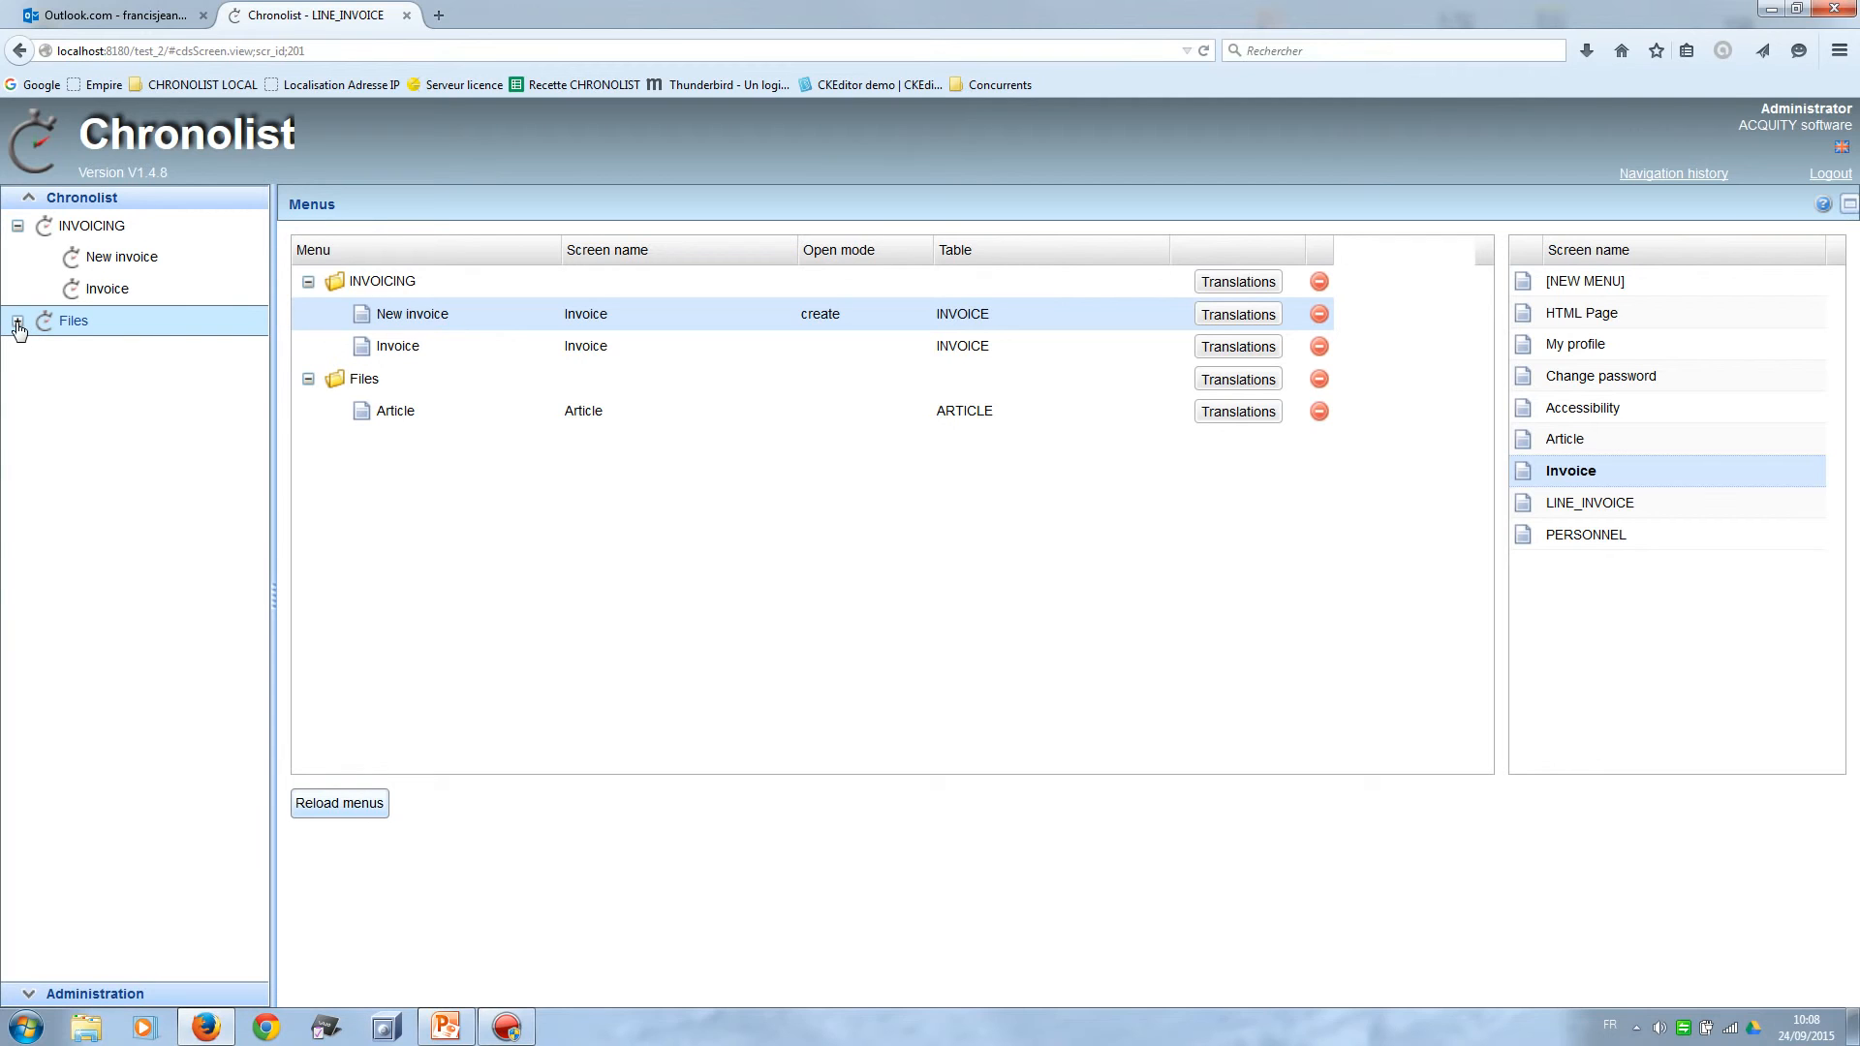
pyautogui.click(133, 354)
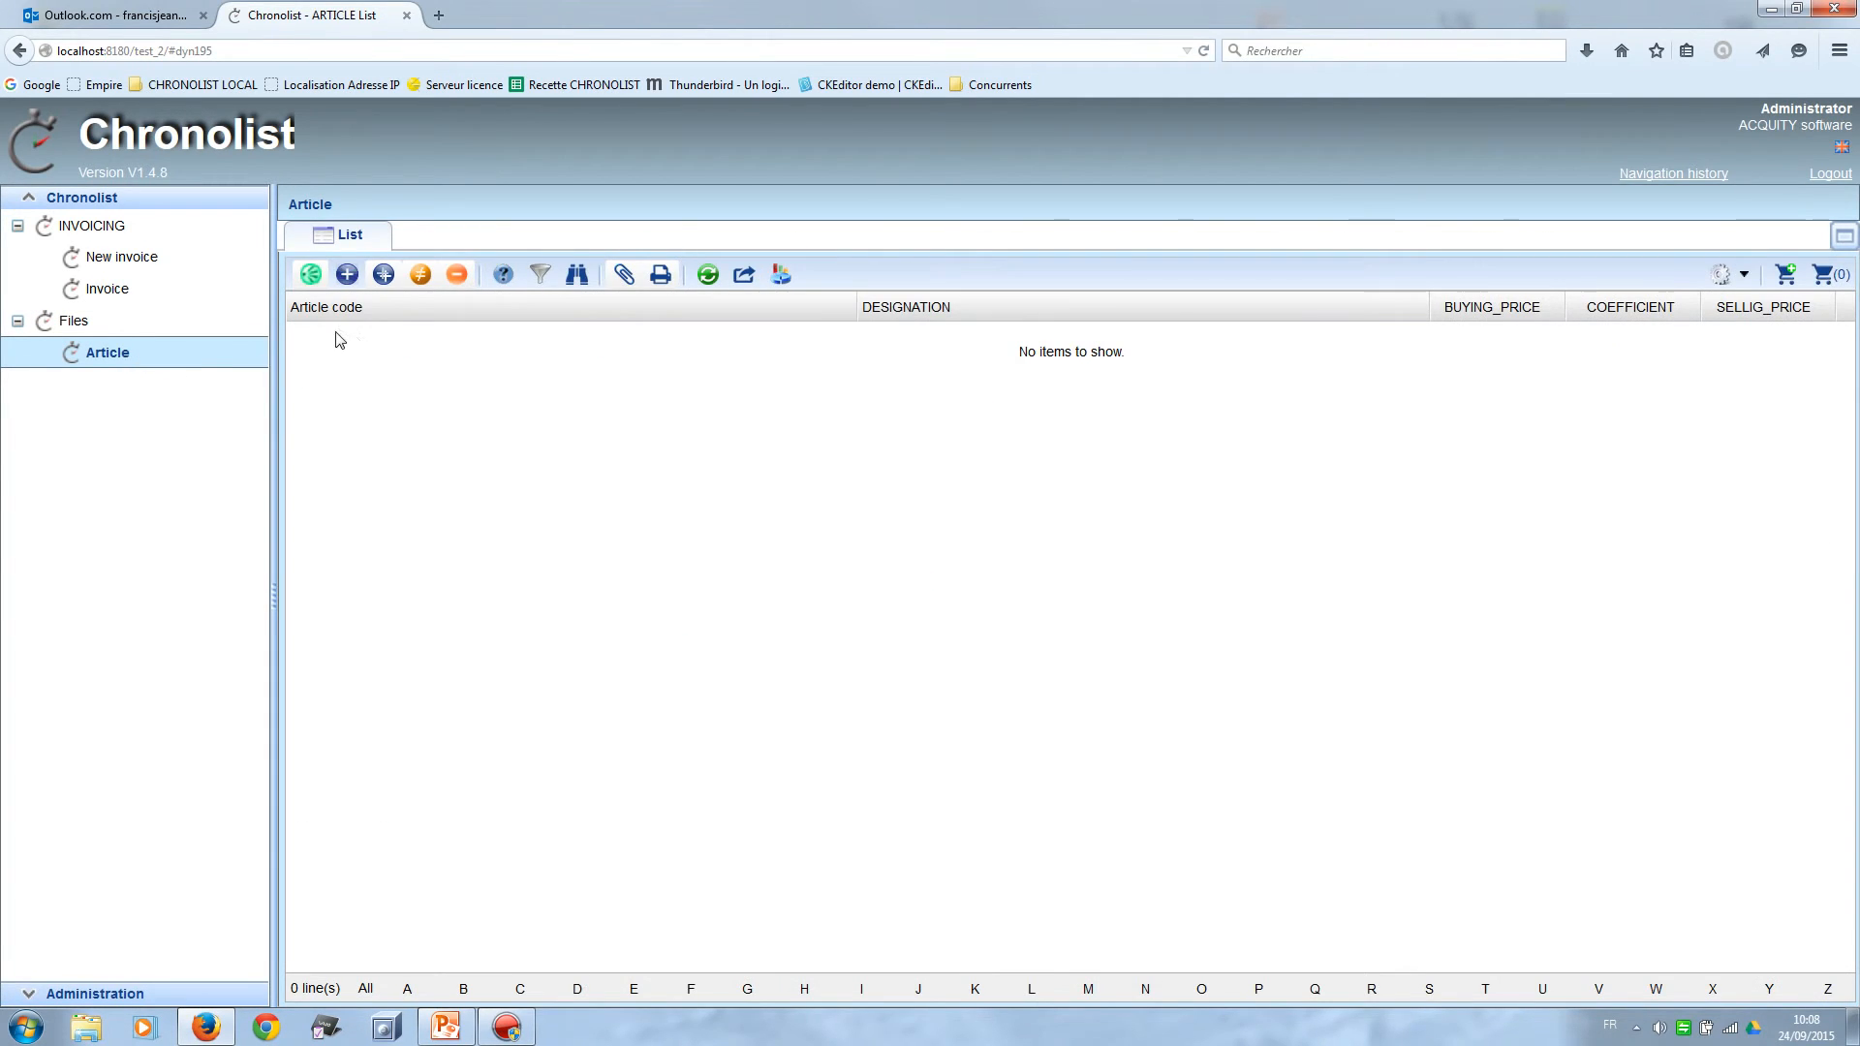
# Create and save an article with code 123456, designation Monopoly and buying price 15.
pyautogui.click(348, 276)
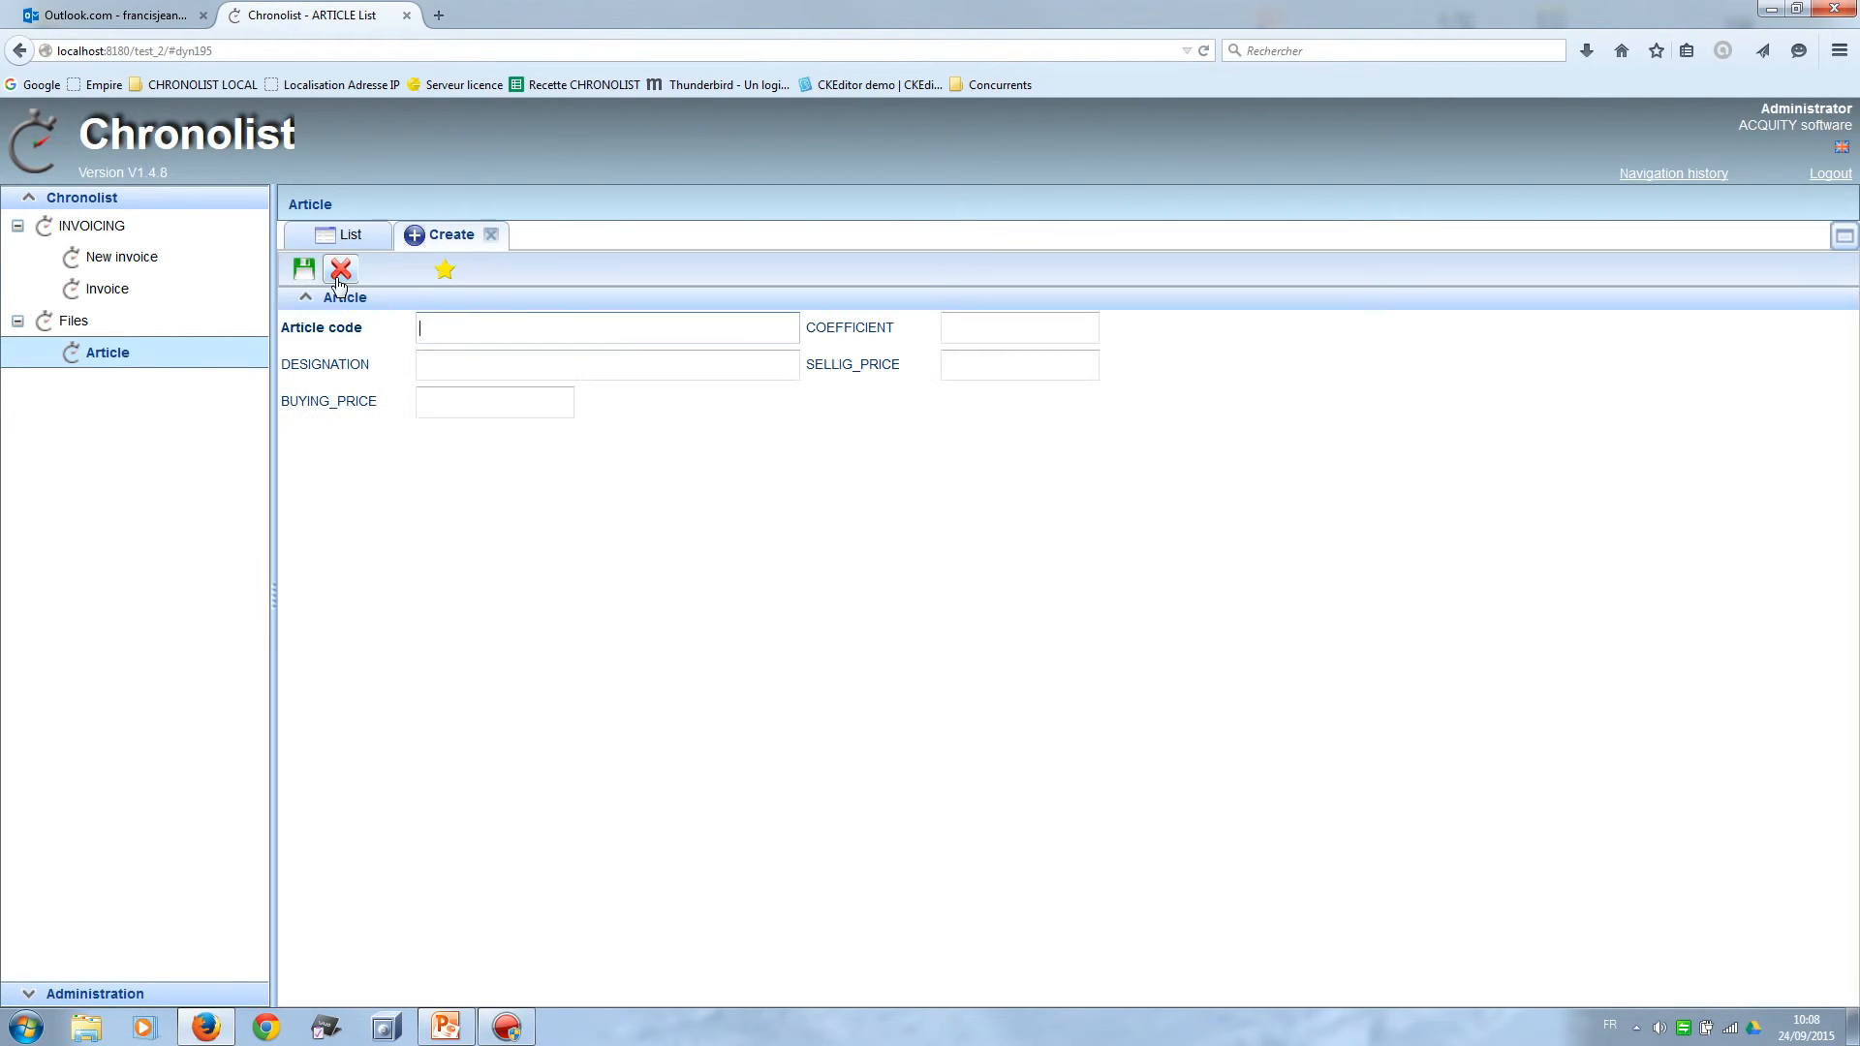
pyautogui.write('123456')
pyautogui.click(502, 354)
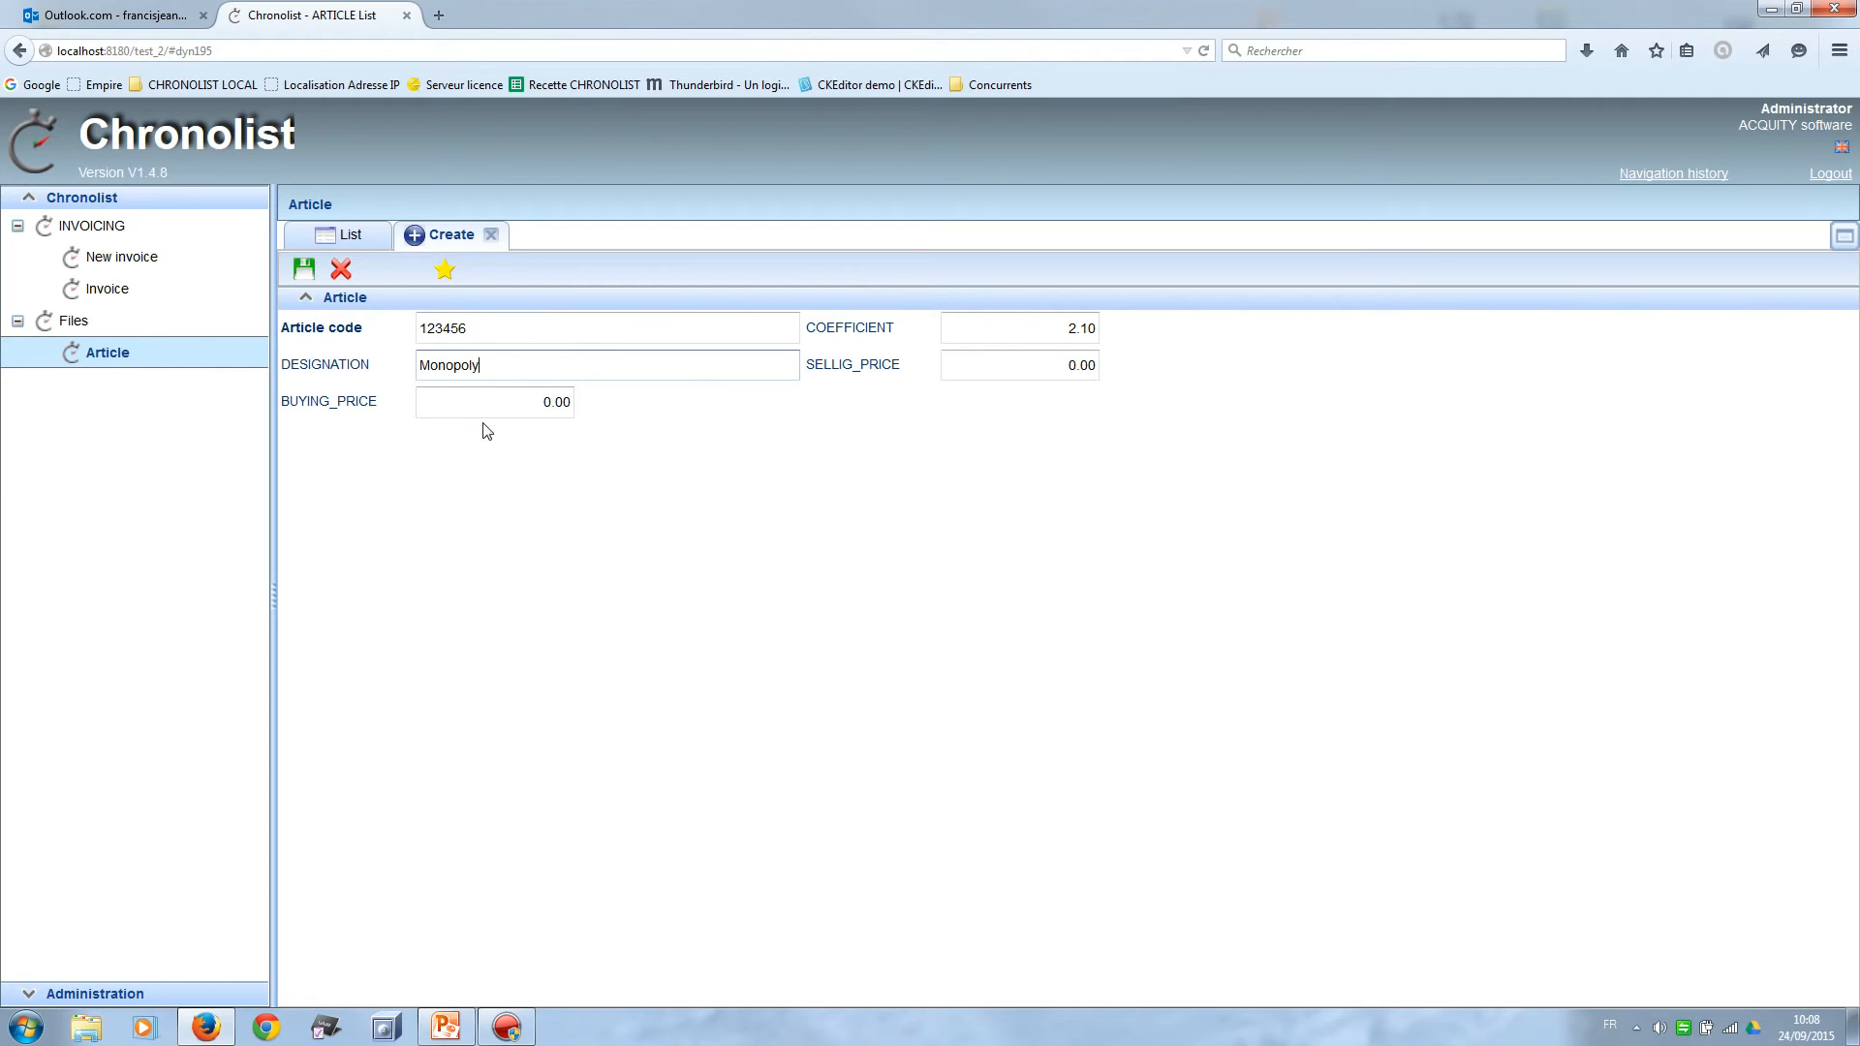
pyautogui.click(513, 408)
pyautogui.write('15')
pyautogui.click(611, 448)
pyautogui.click(304, 269)
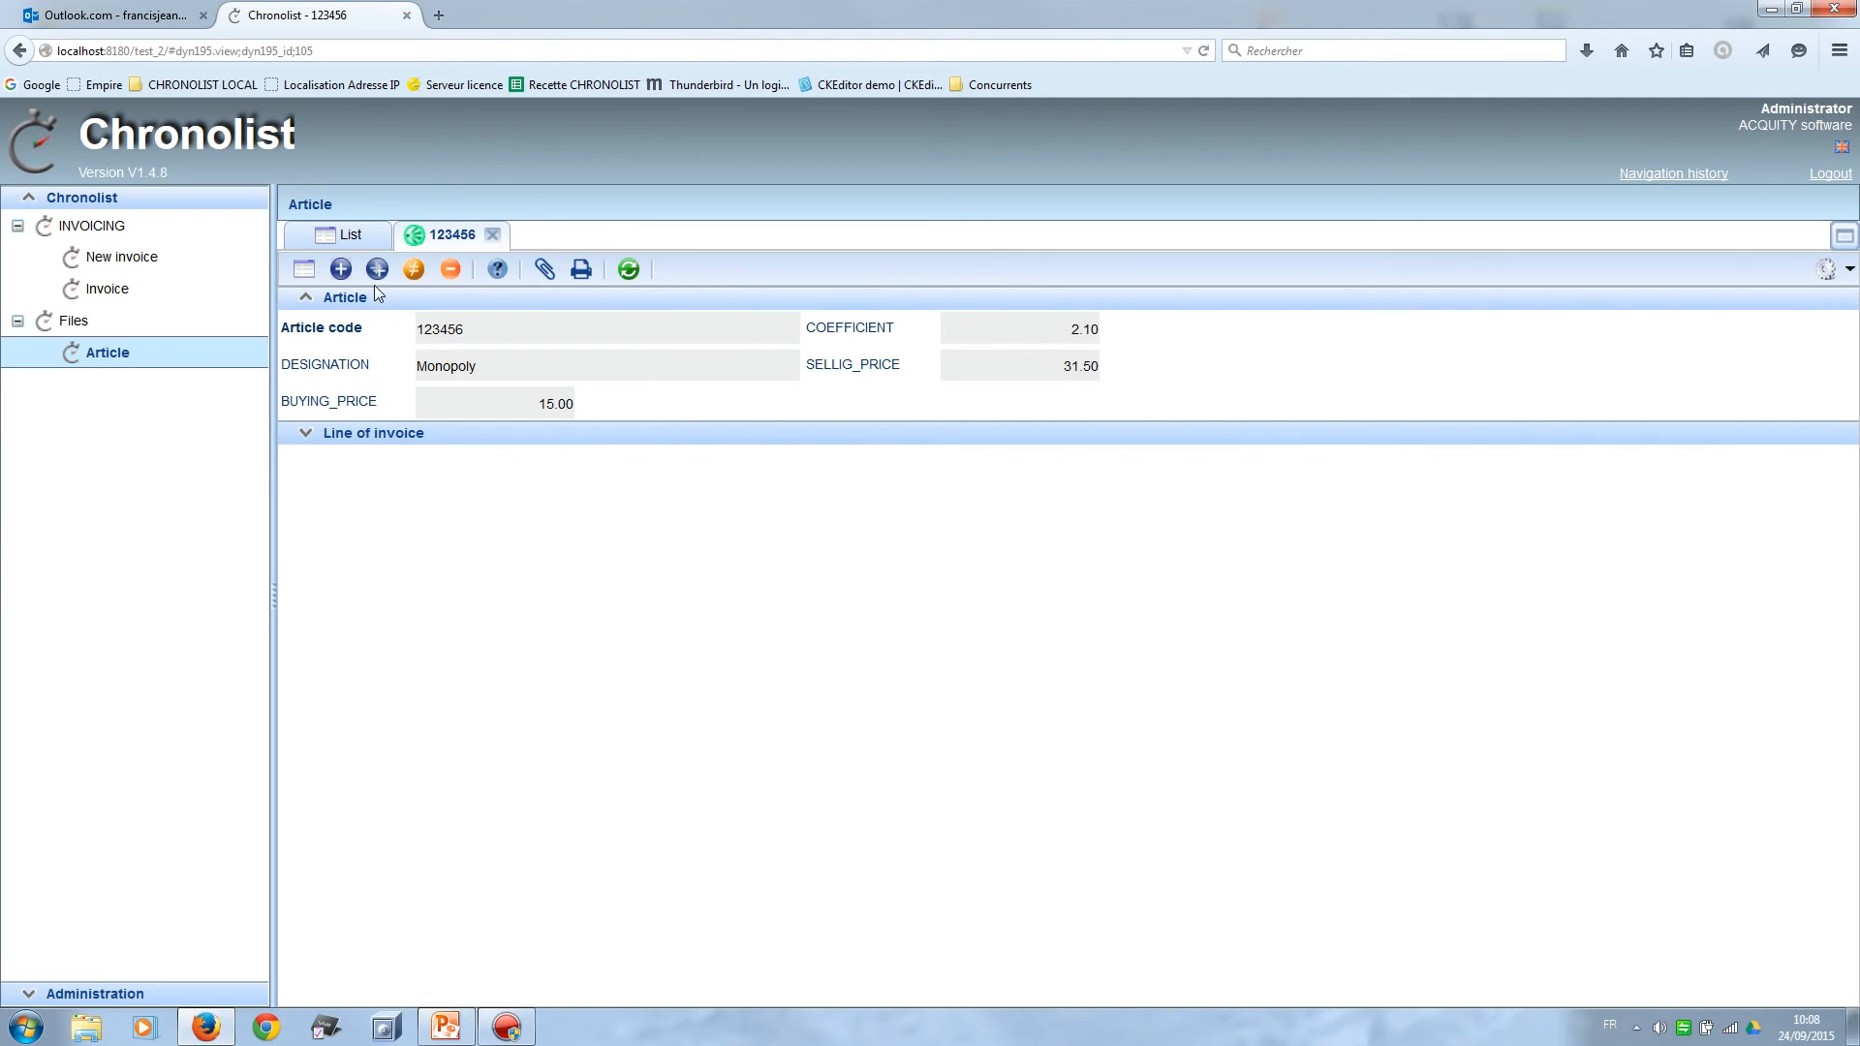
# Fill in another article with code 123456, designation Rubiks cube and buying price 12, and try to save it.
pyautogui.click(340, 272)
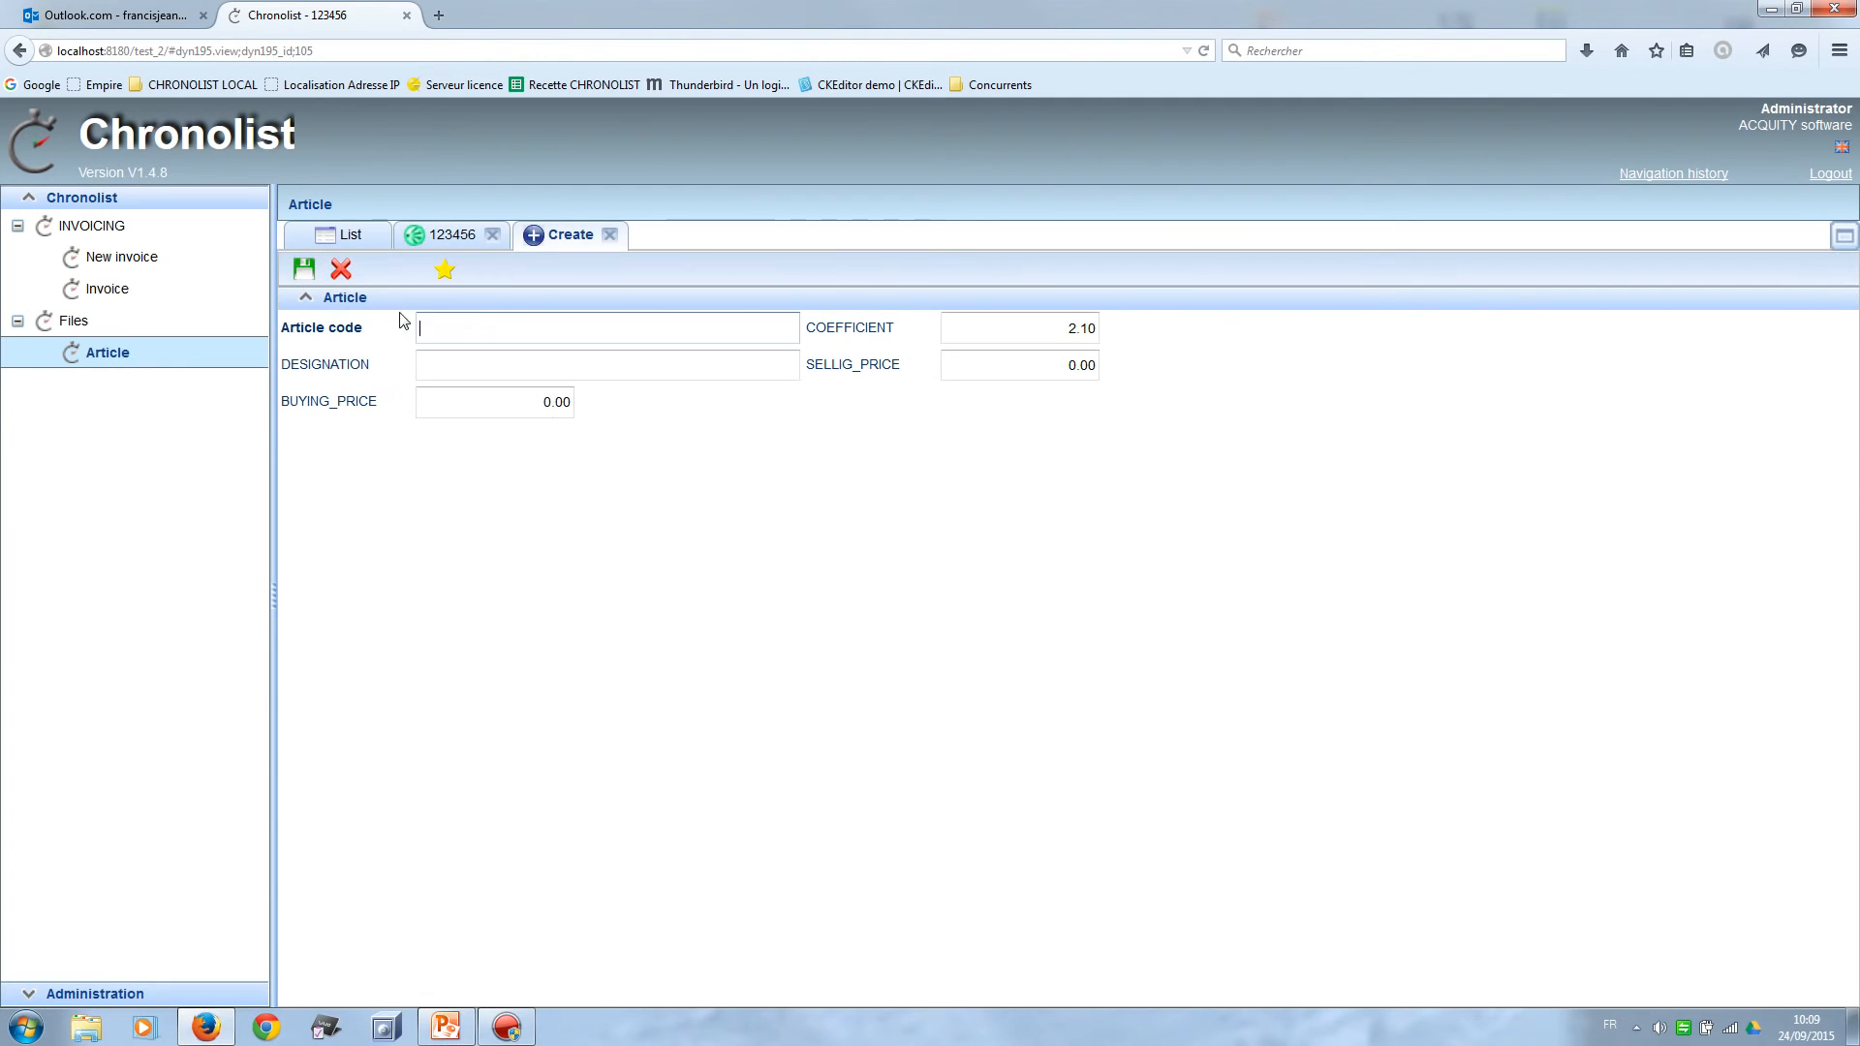
pyautogui.write('123456')
pyautogui.click(473, 364)
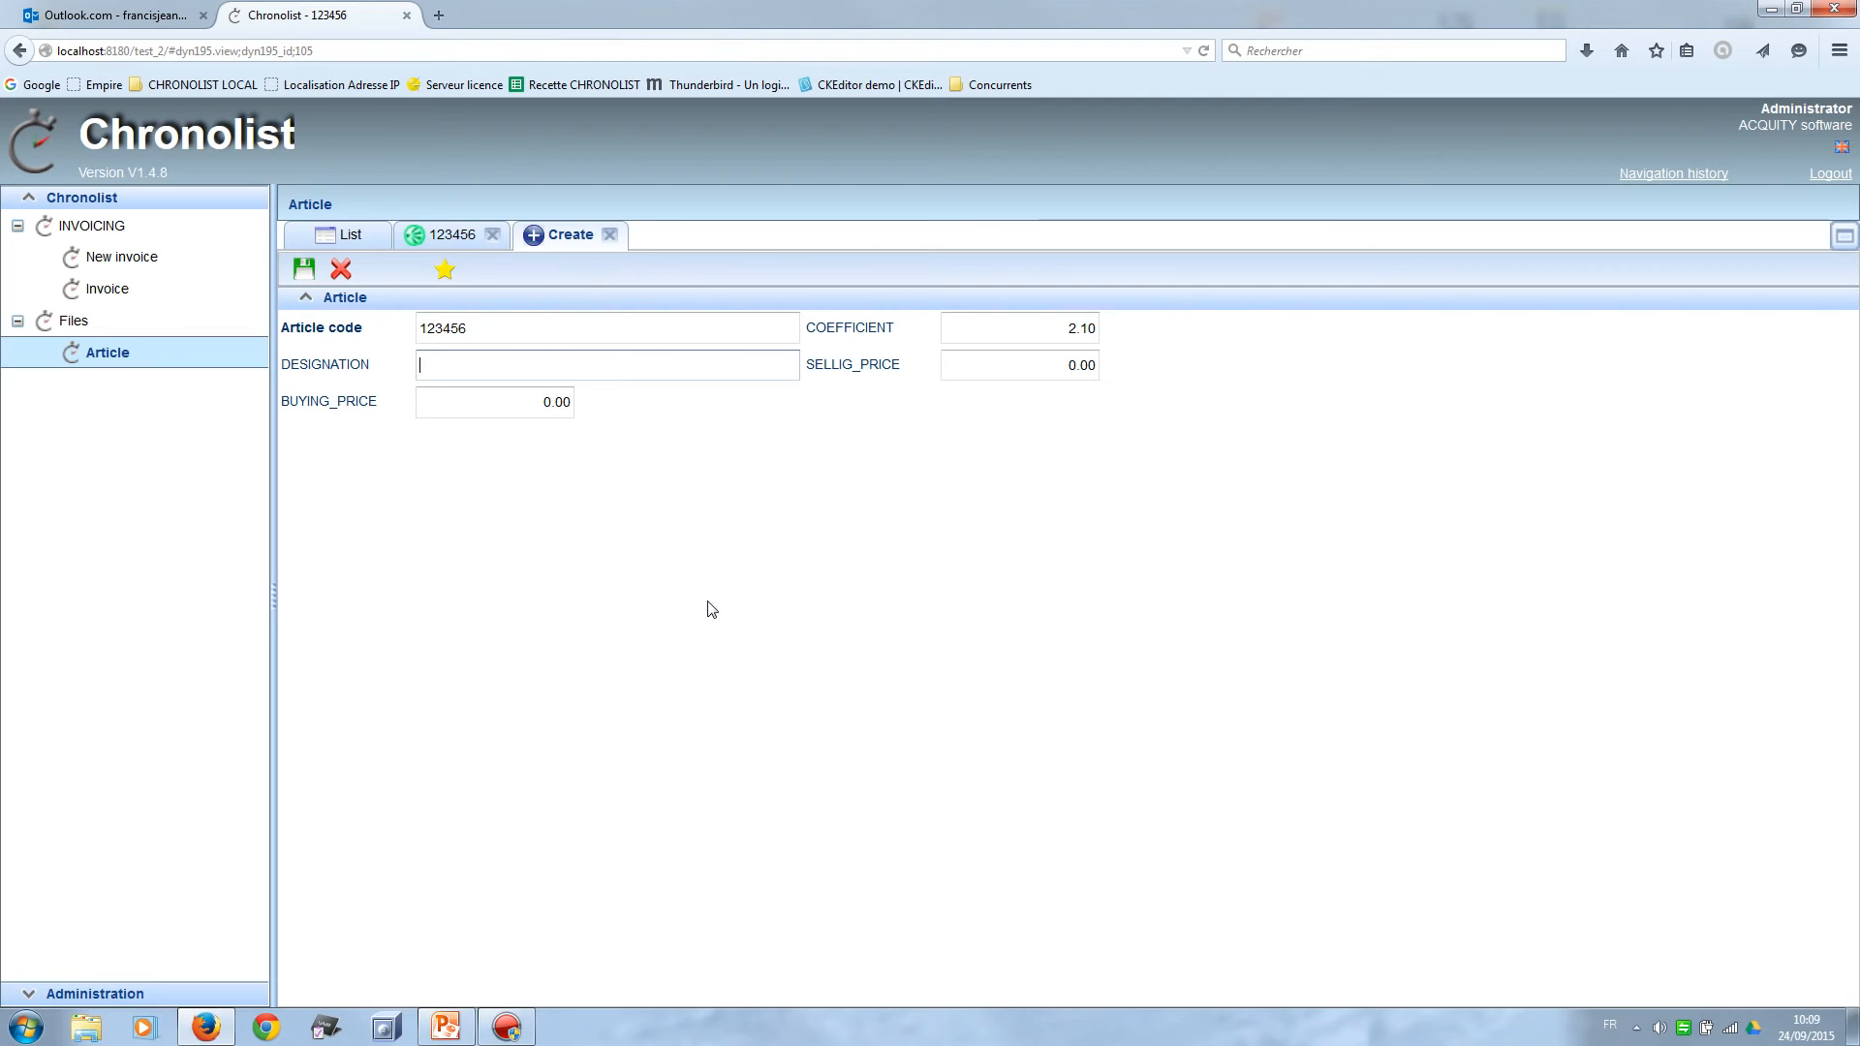
pyautogui.write('rubiks cube')
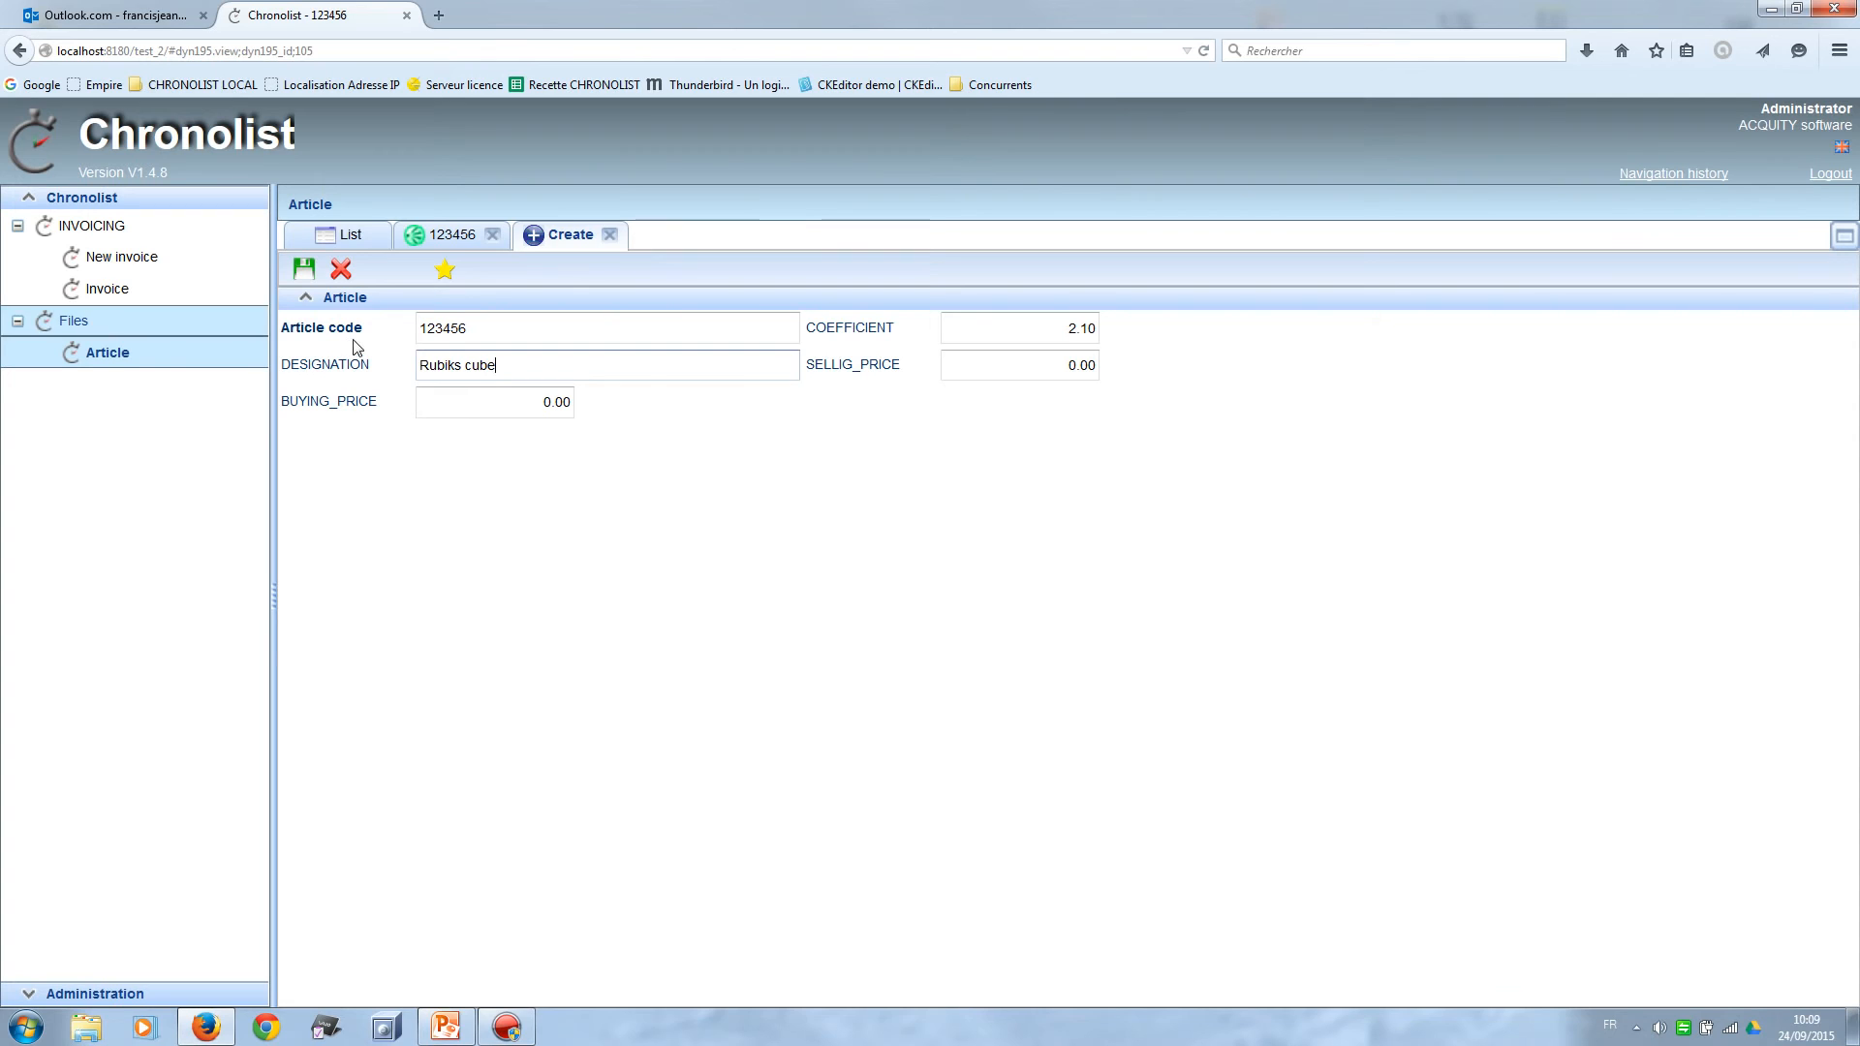
pyautogui.click(527, 402)
pyautogui.write('12')
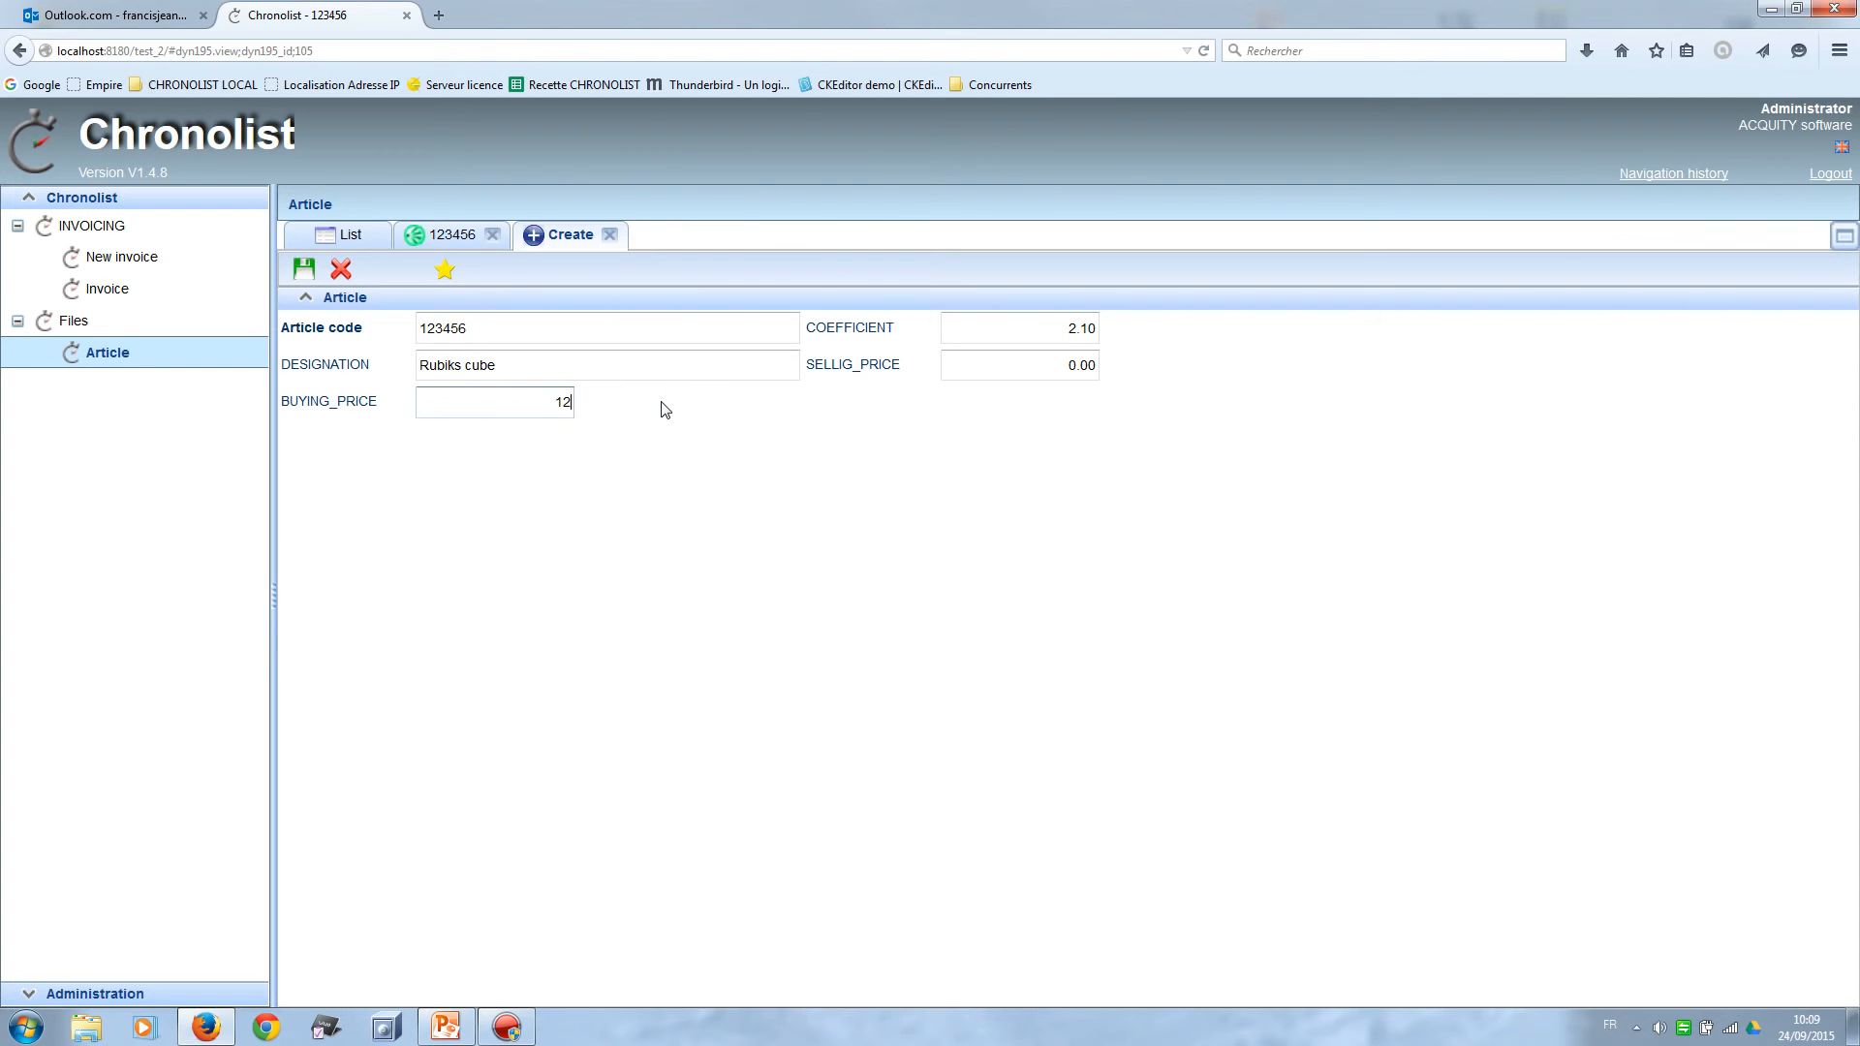
pyautogui.click(666, 408)
pyautogui.click(303, 275)
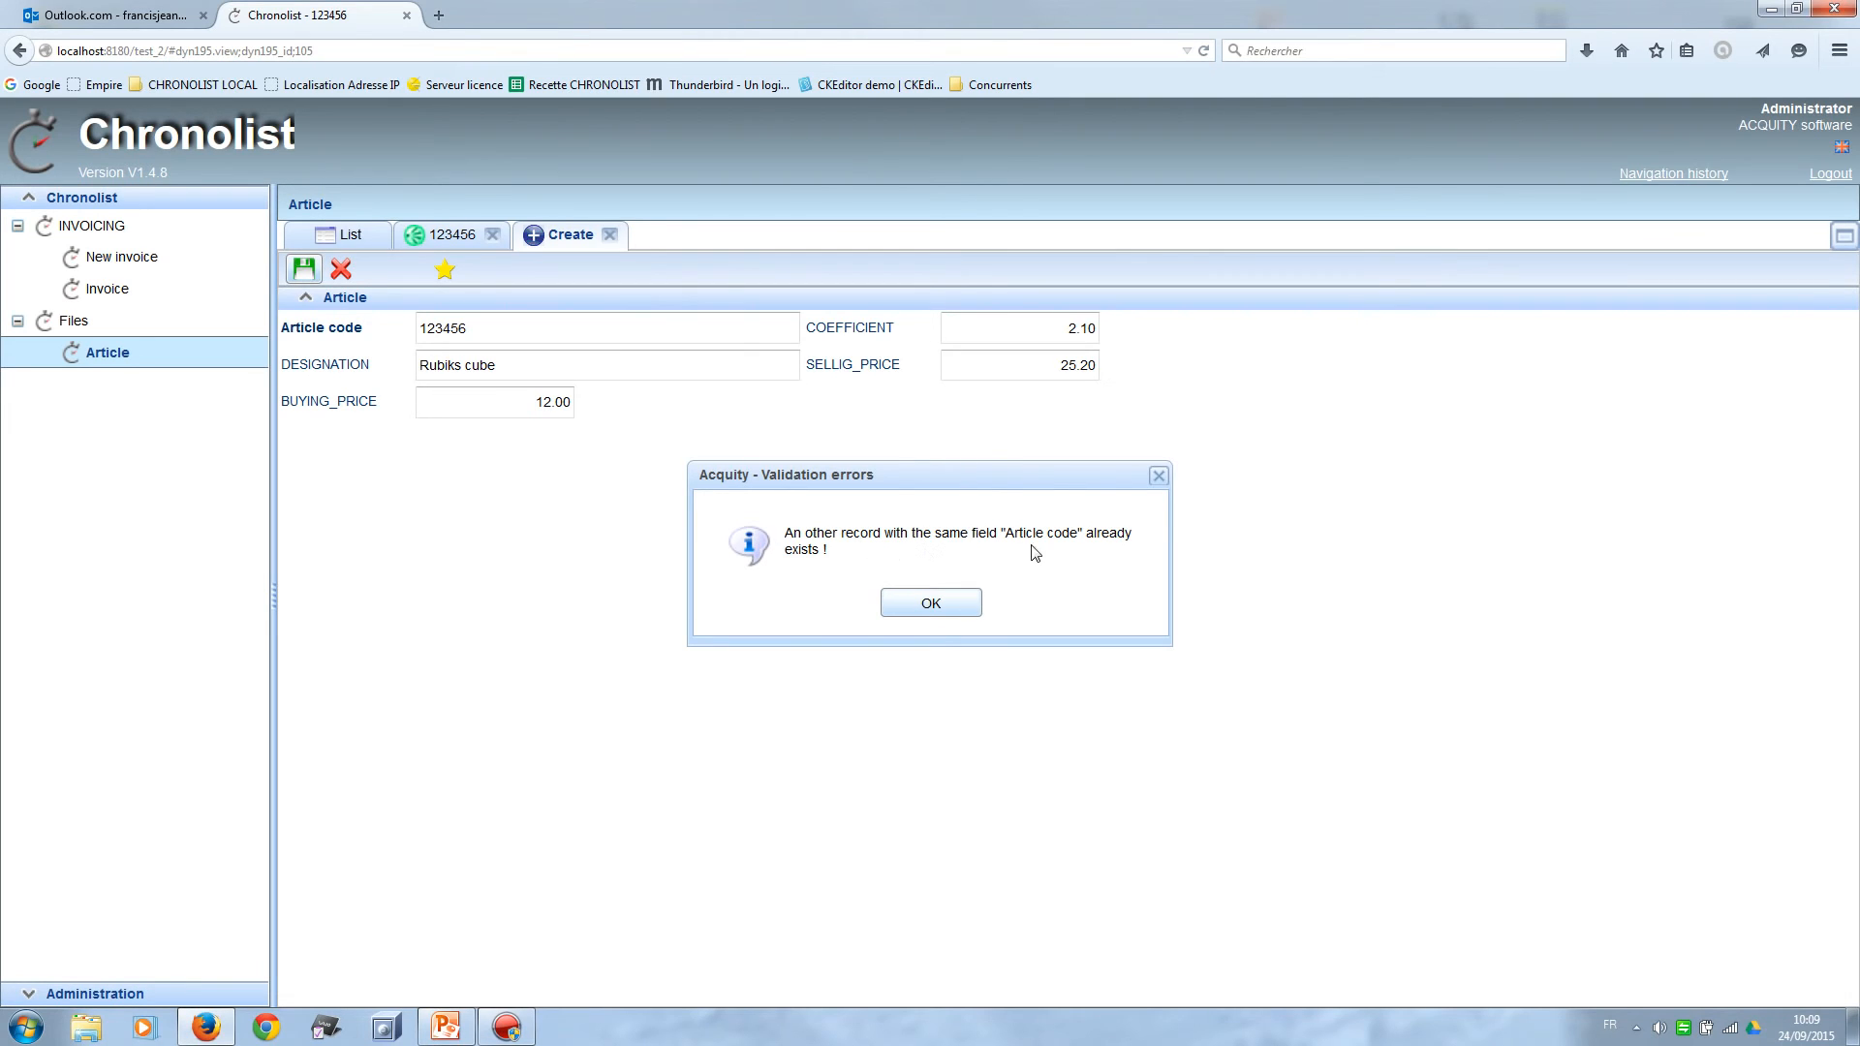
# Set the Rubiks cube article's code to 123457 and save the article.
pyautogui.click(945, 609)
pyautogui.click(473, 327)
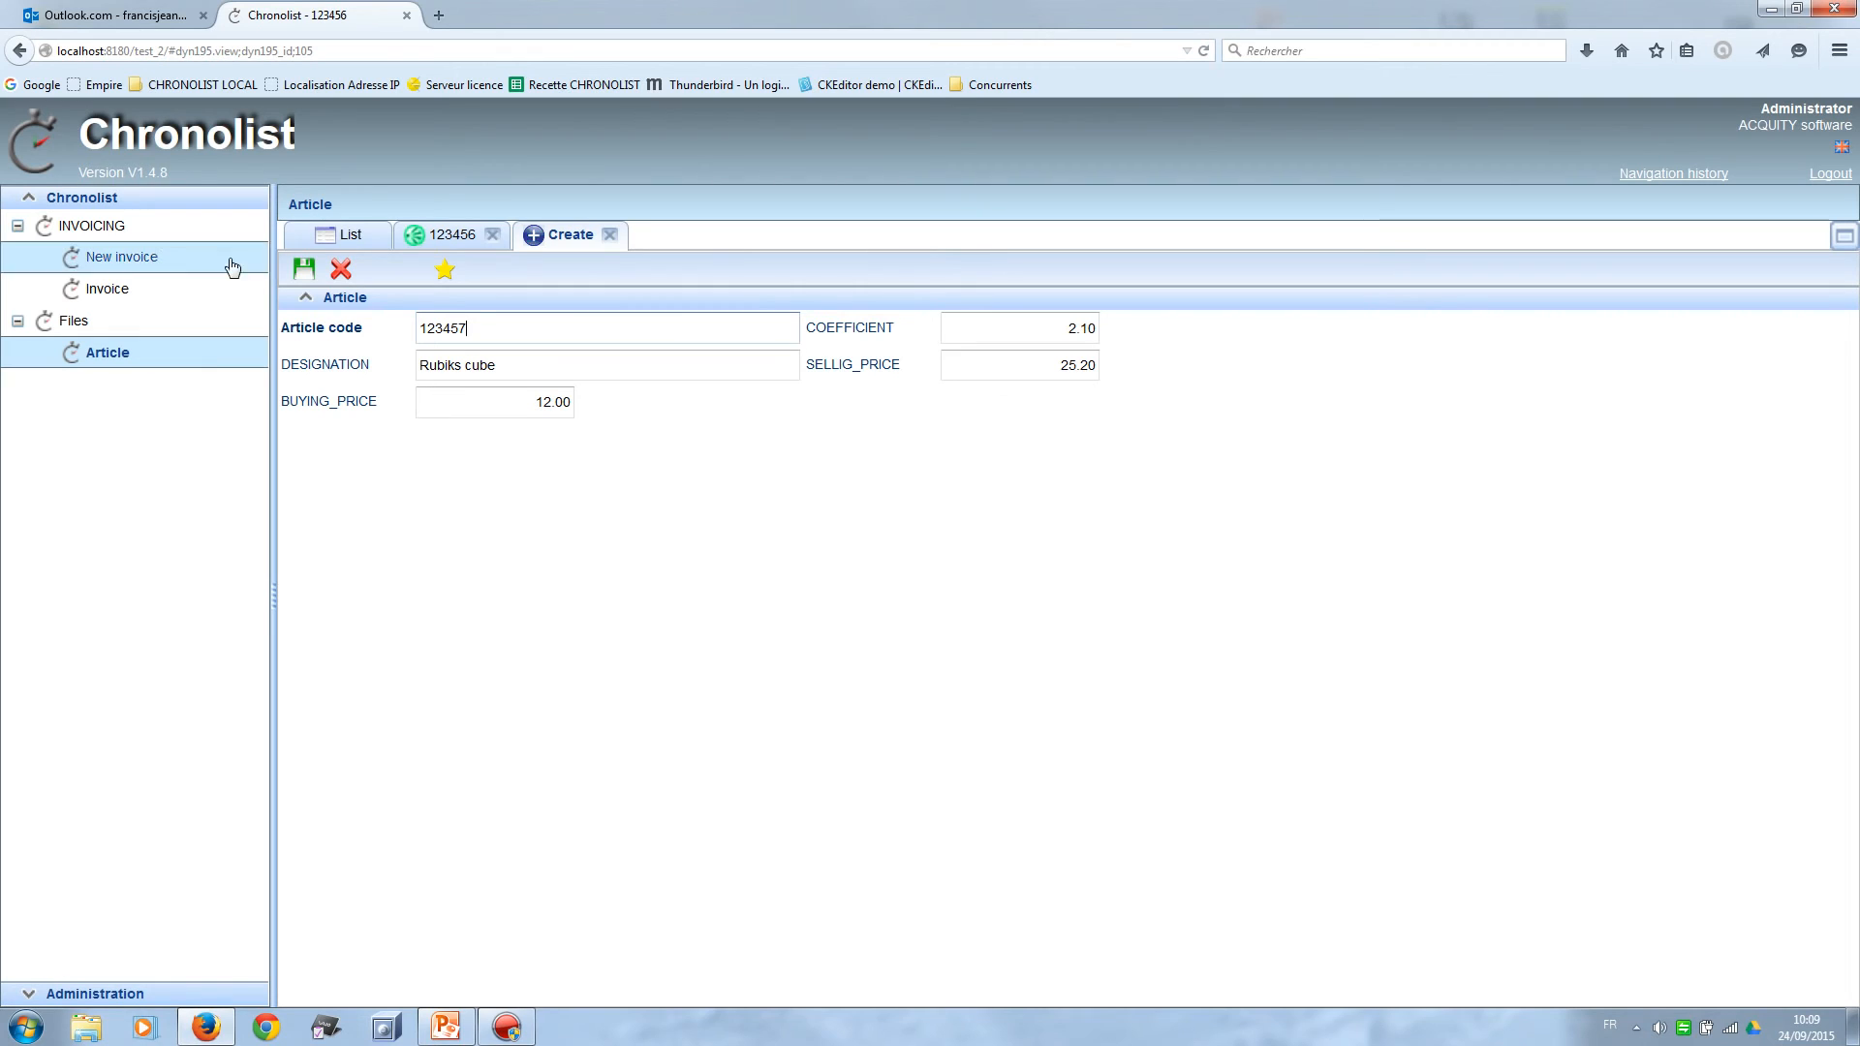
pyautogui.click(305, 269)
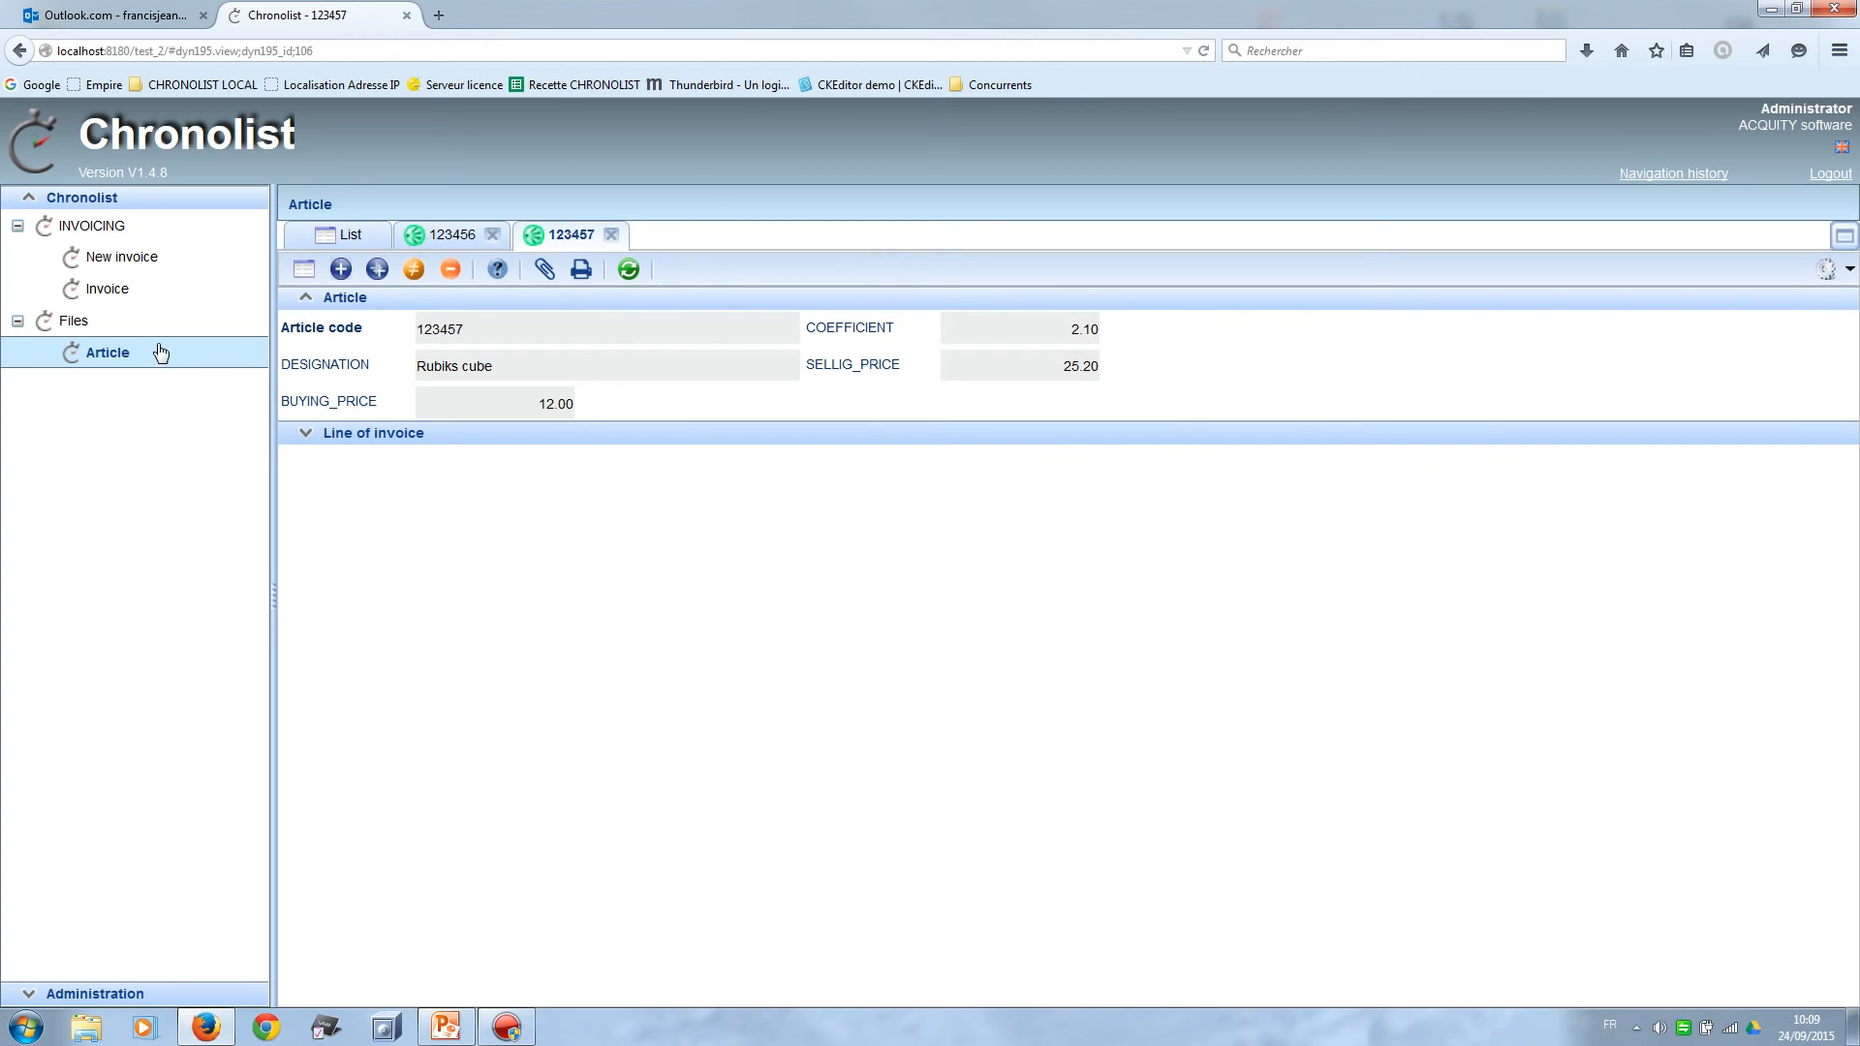
# Start a new invoice and add a line for article 123456, Monopoly, with quantity 3.
pyautogui.click(150, 260)
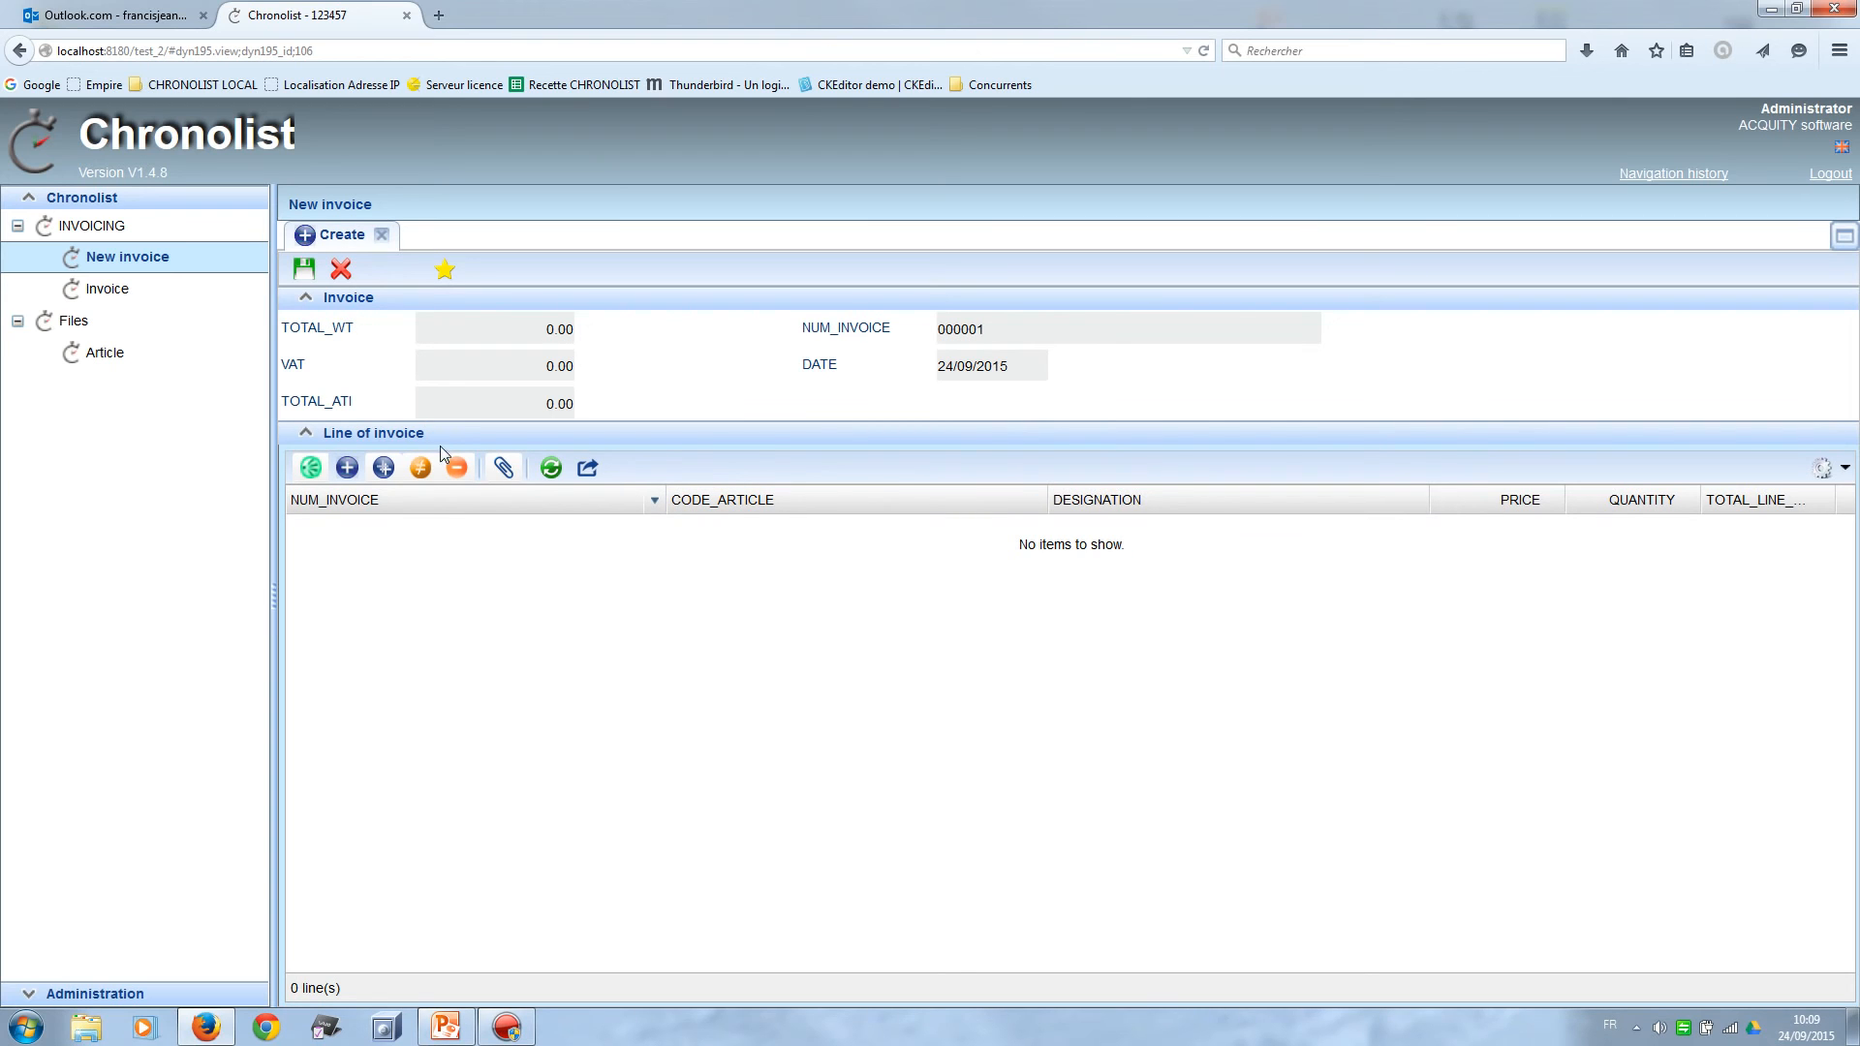
pyautogui.click(346, 468)
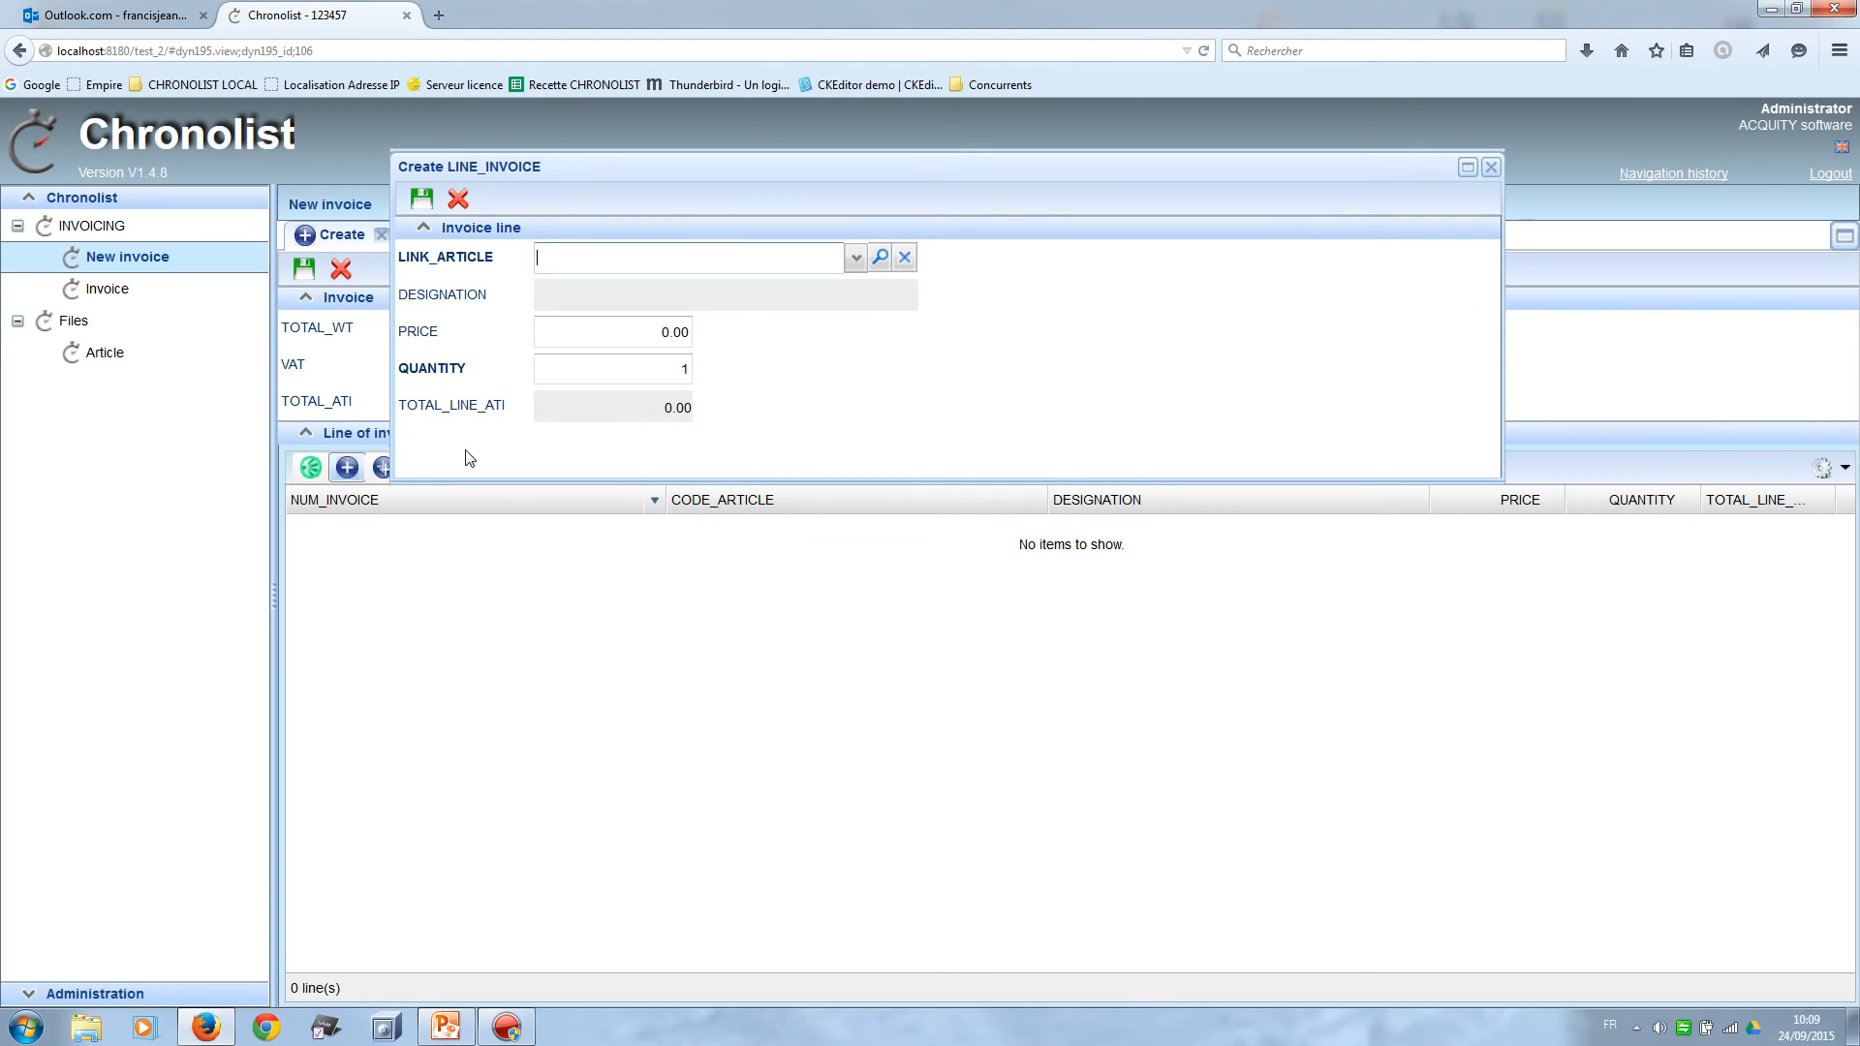
pyautogui.click(857, 259)
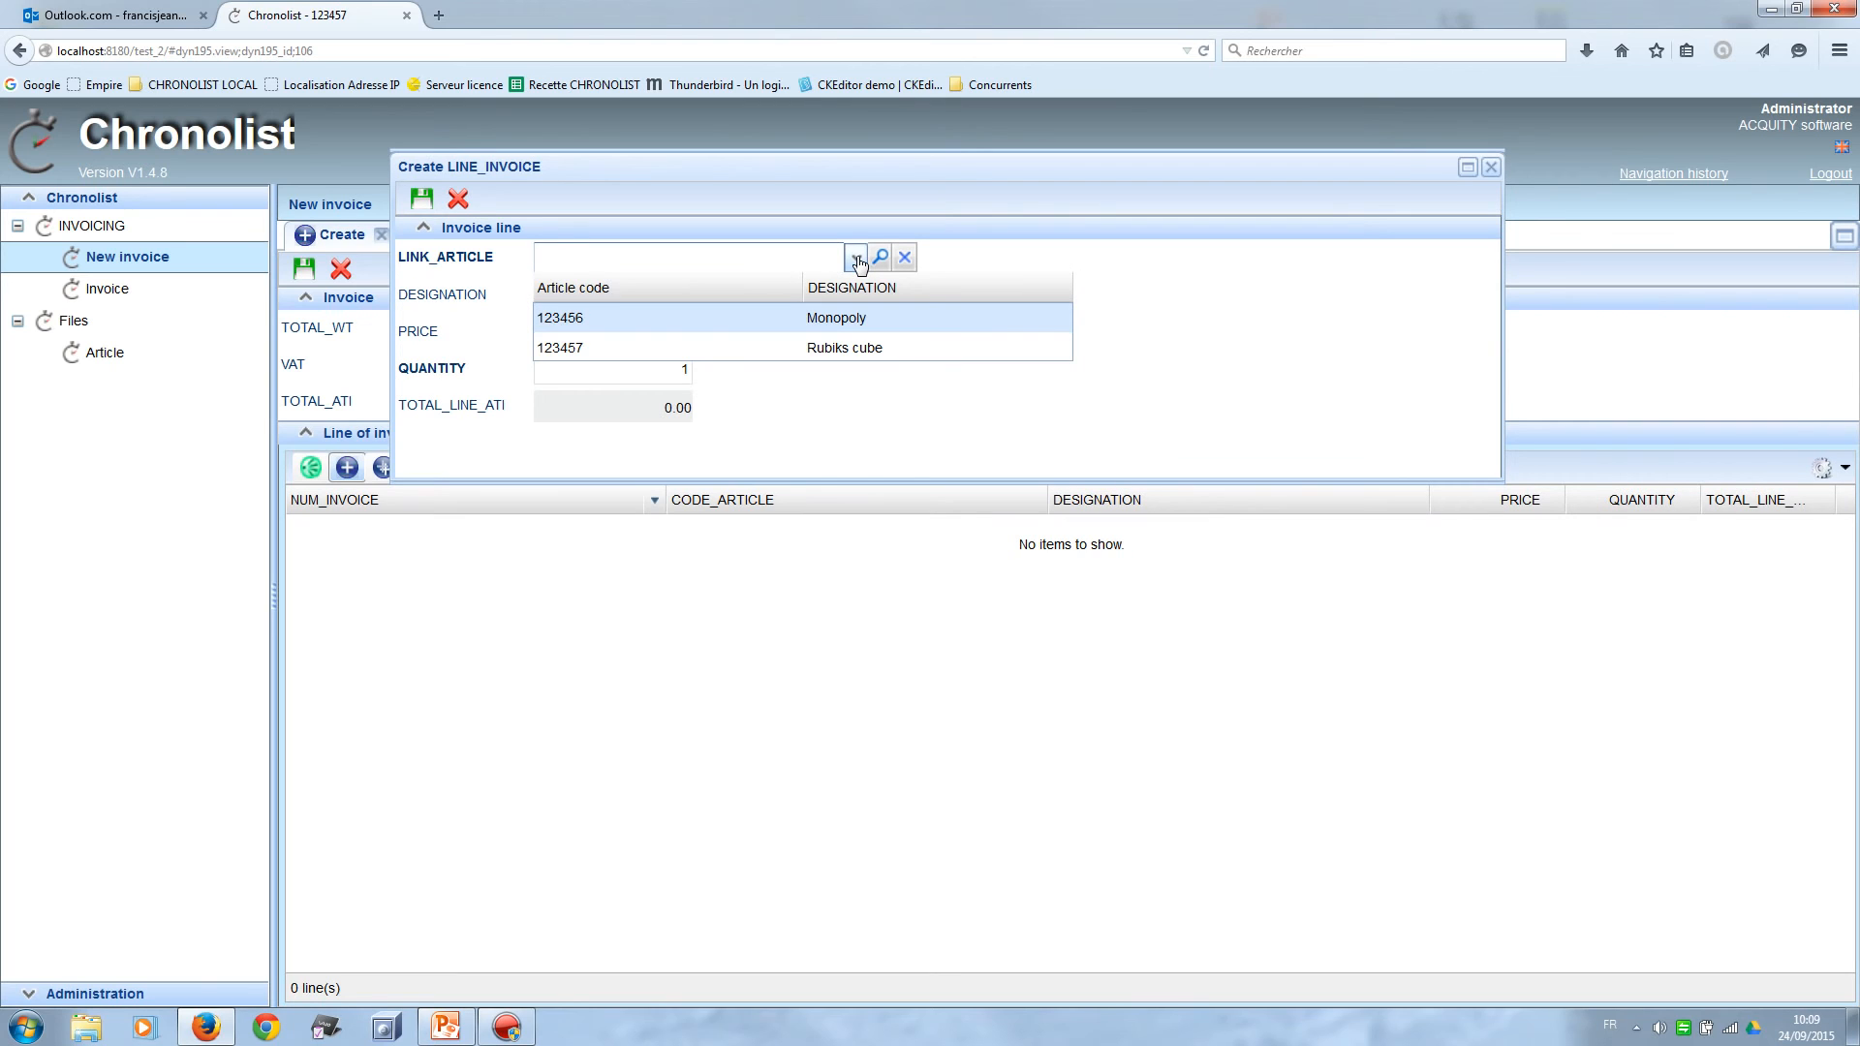
pyautogui.click(779, 318)
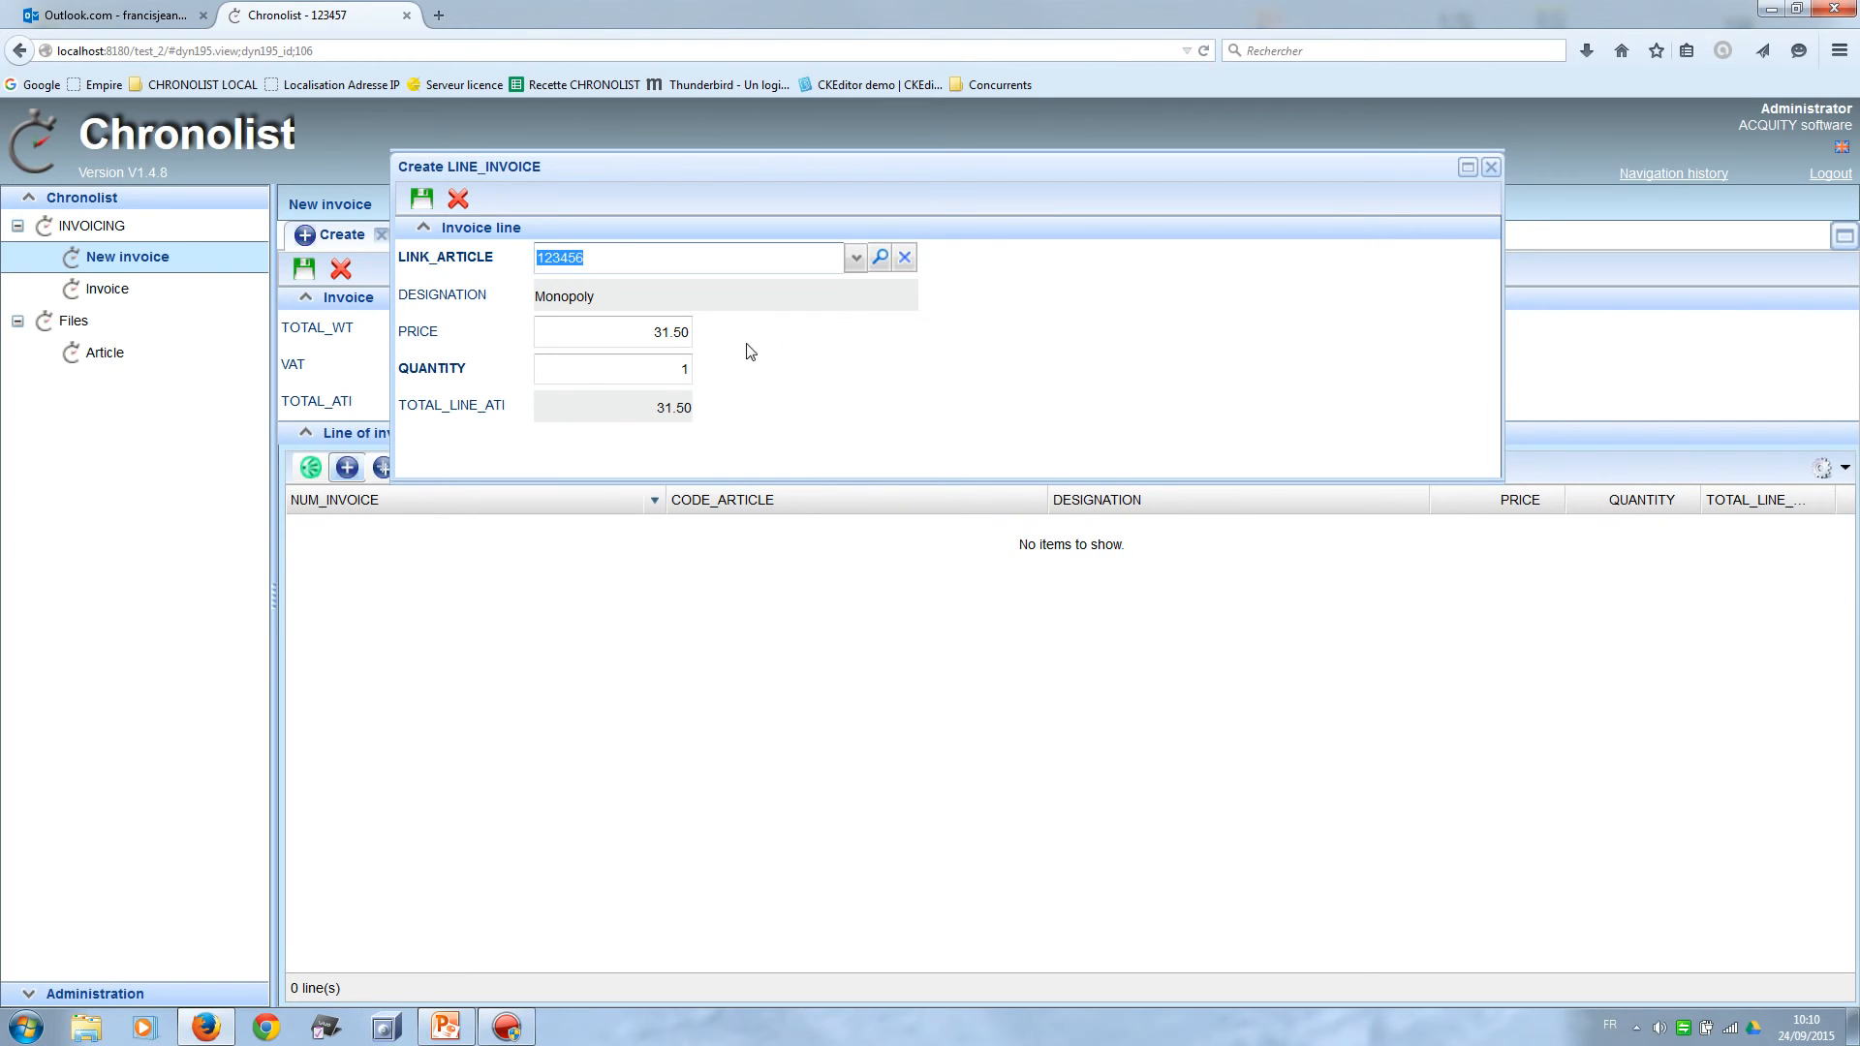
pyautogui.click(681, 369)
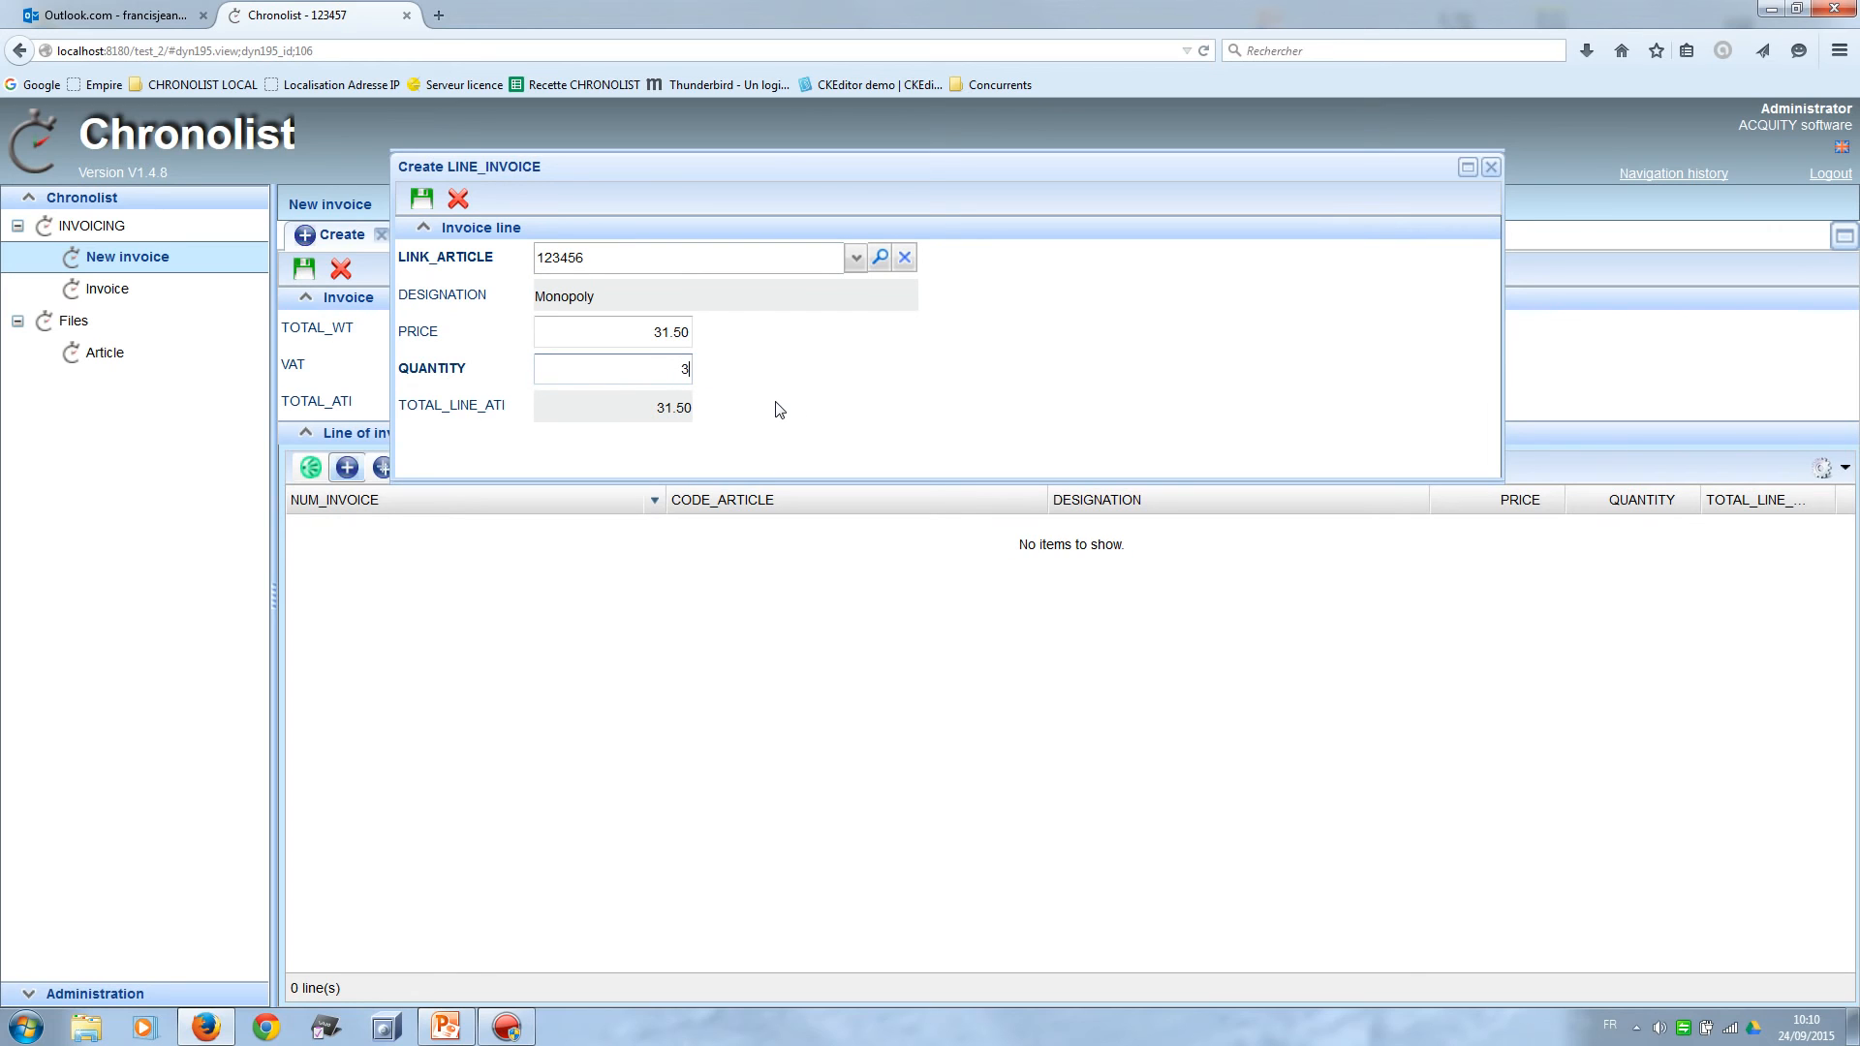
pyautogui.click(421, 198)
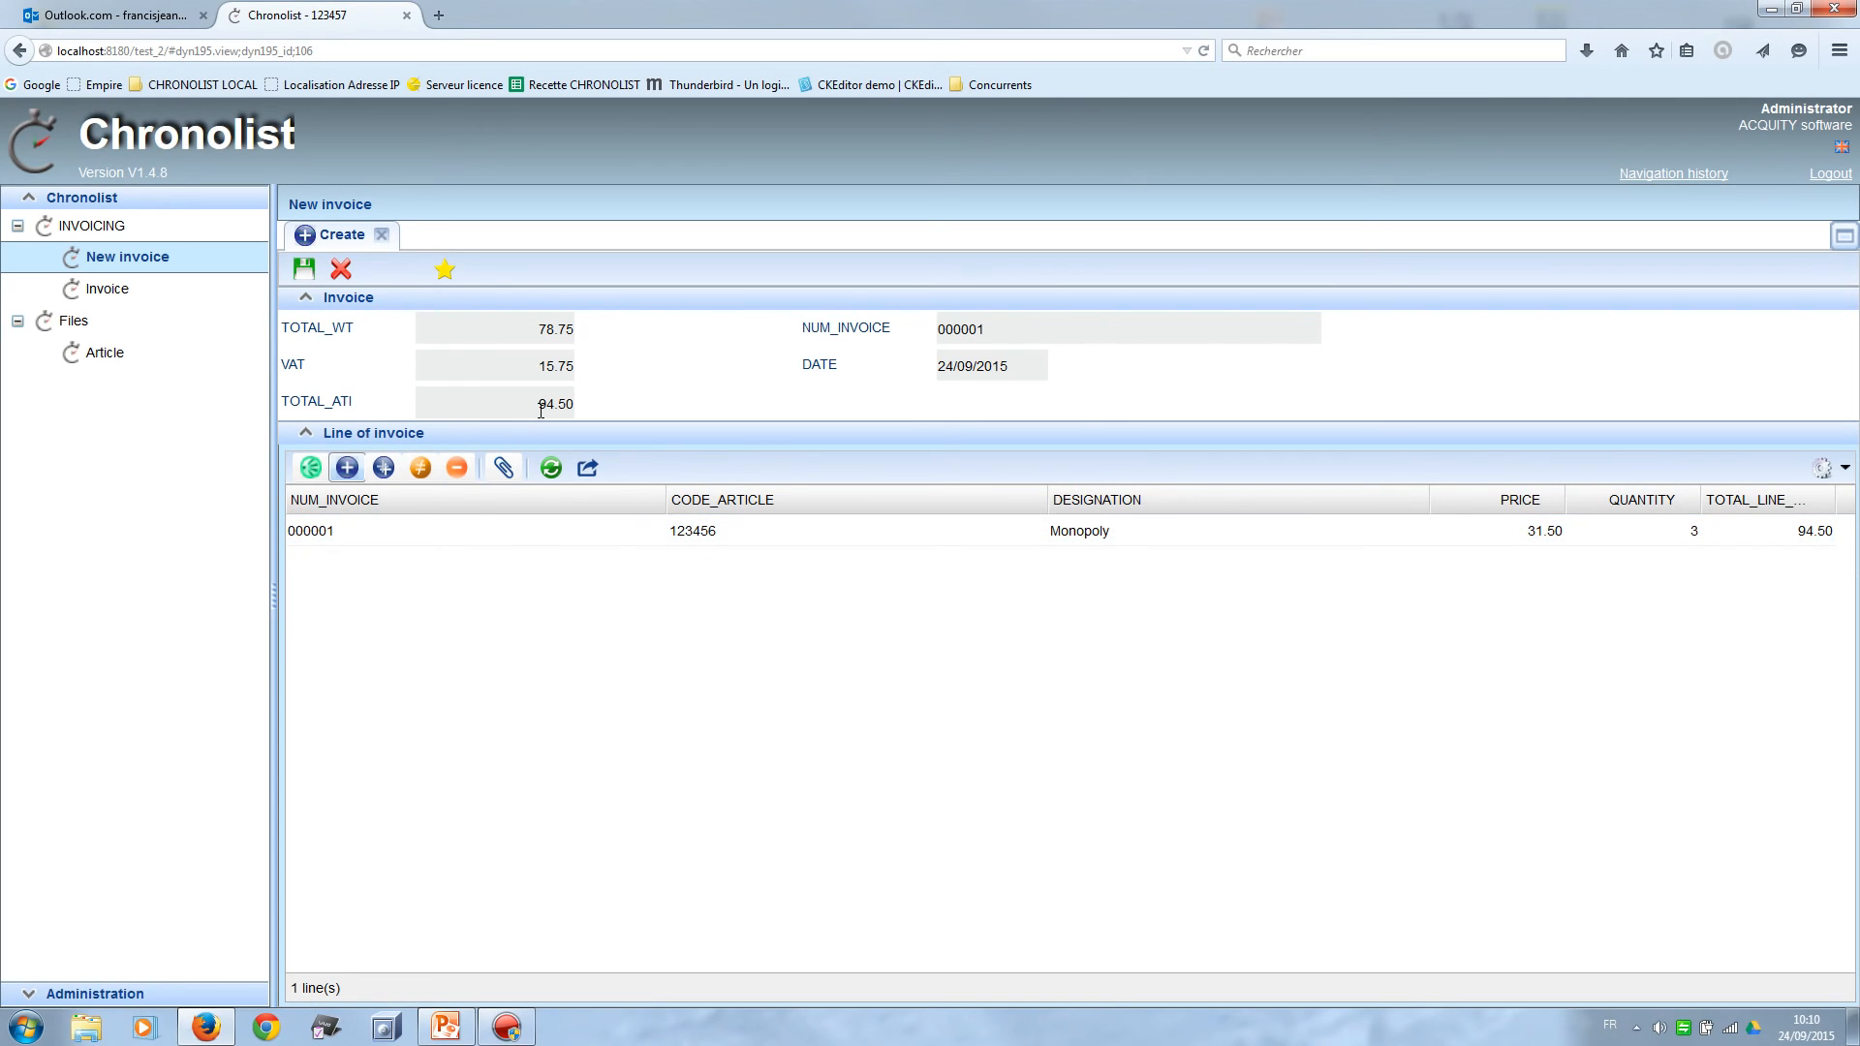
# Add an invoice line for article 123457, Rubiks cube, with quantity 4, and save the invoice.
pyautogui.click(344, 467)
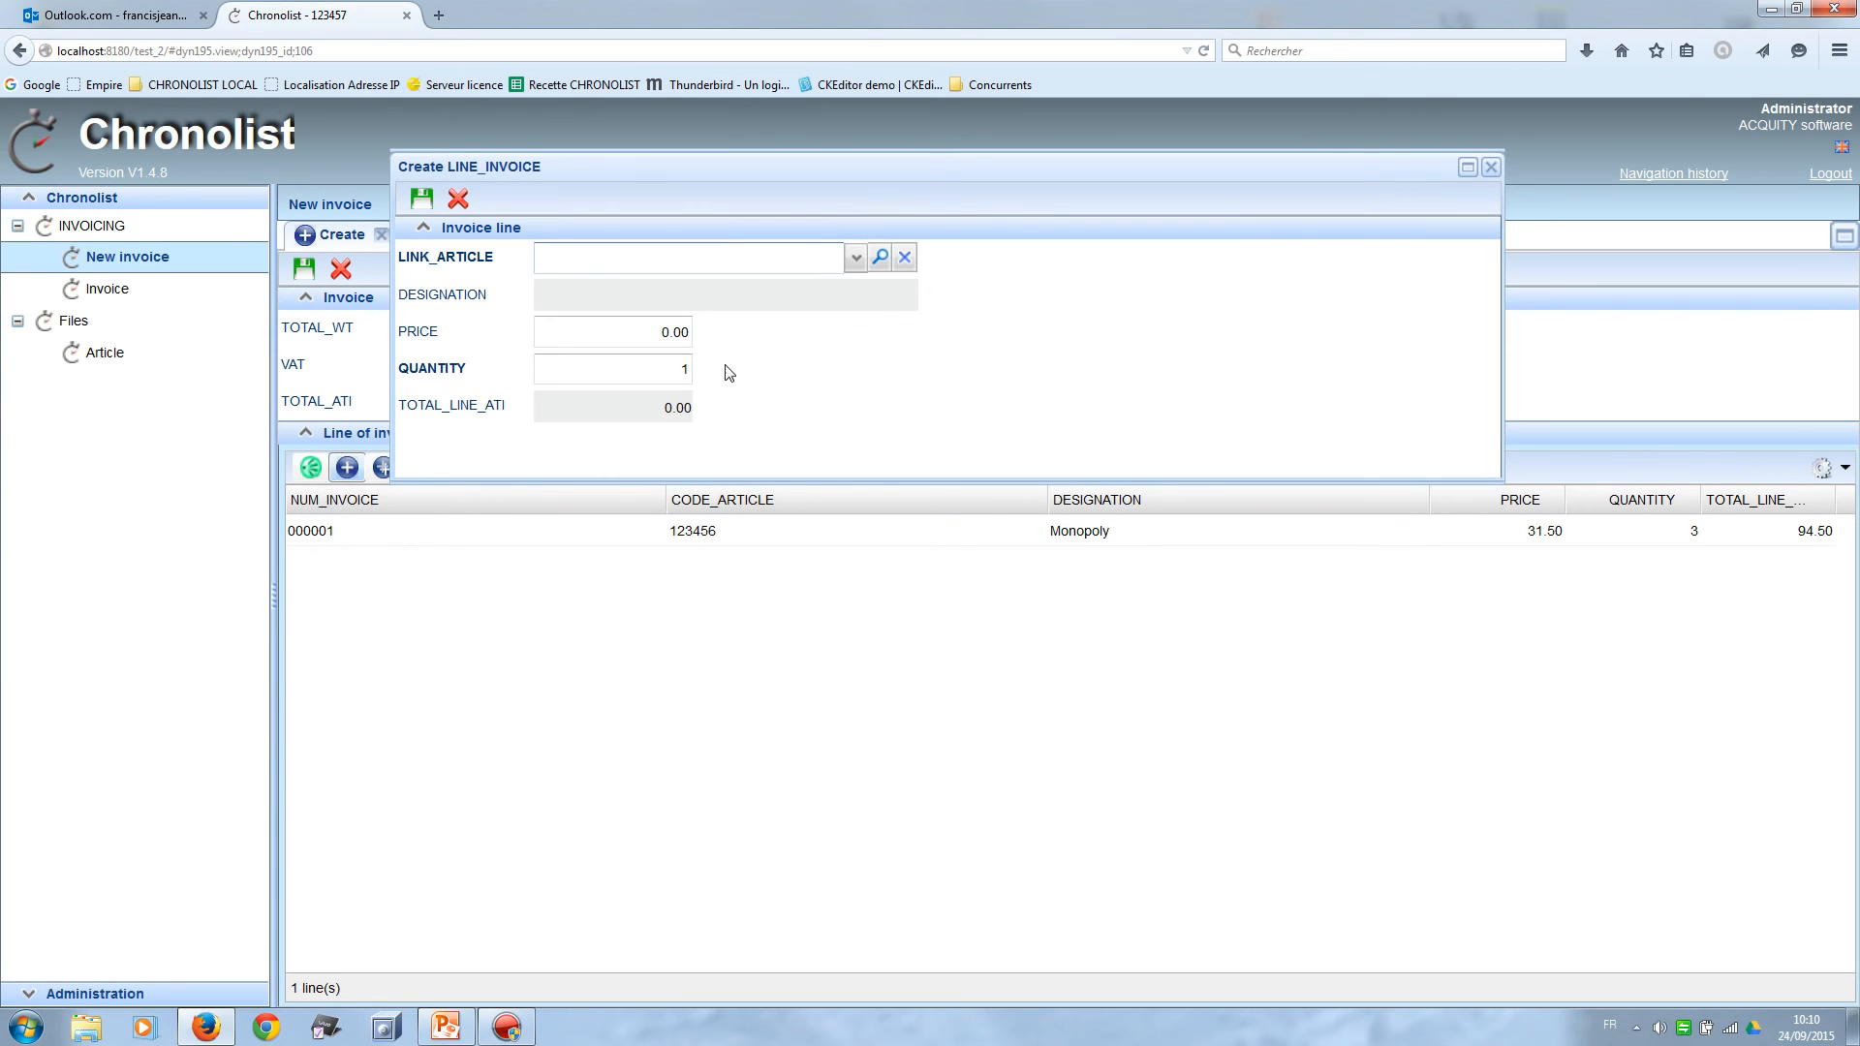
pyautogui.click(855, 271)
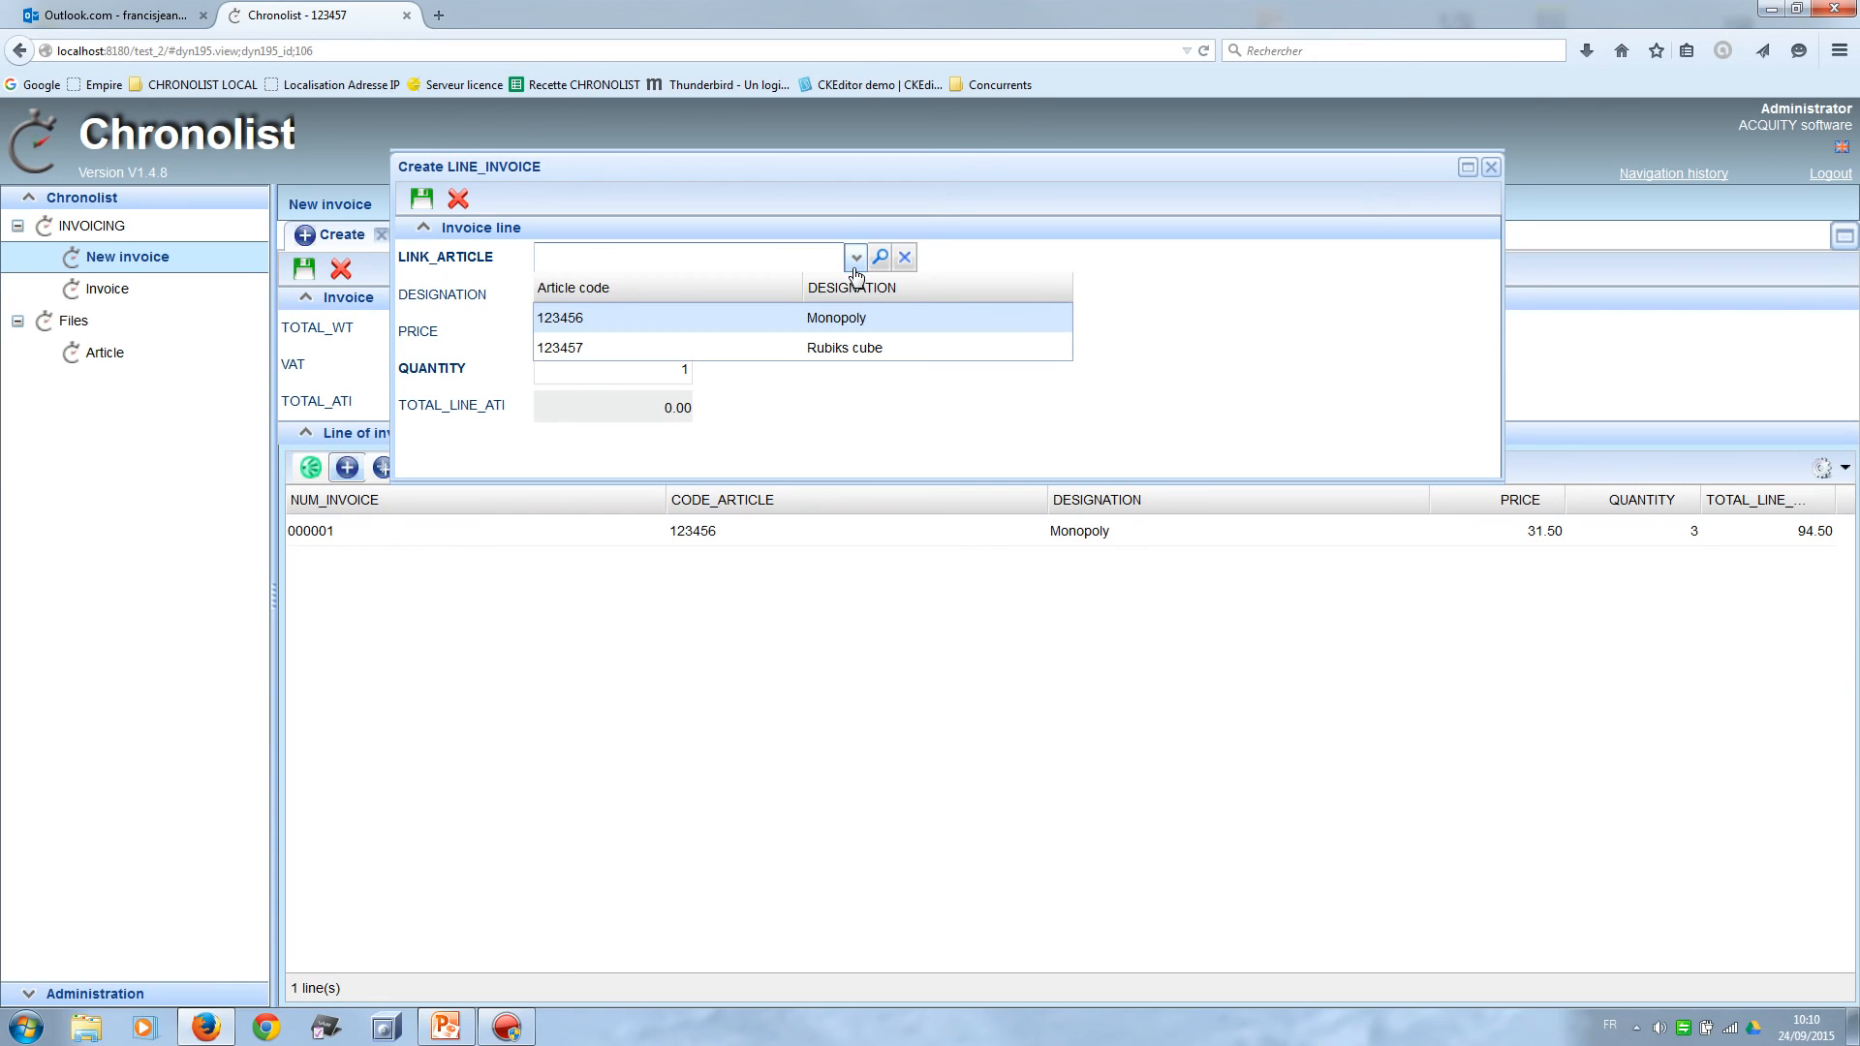
pyautogui.click(785, 349)
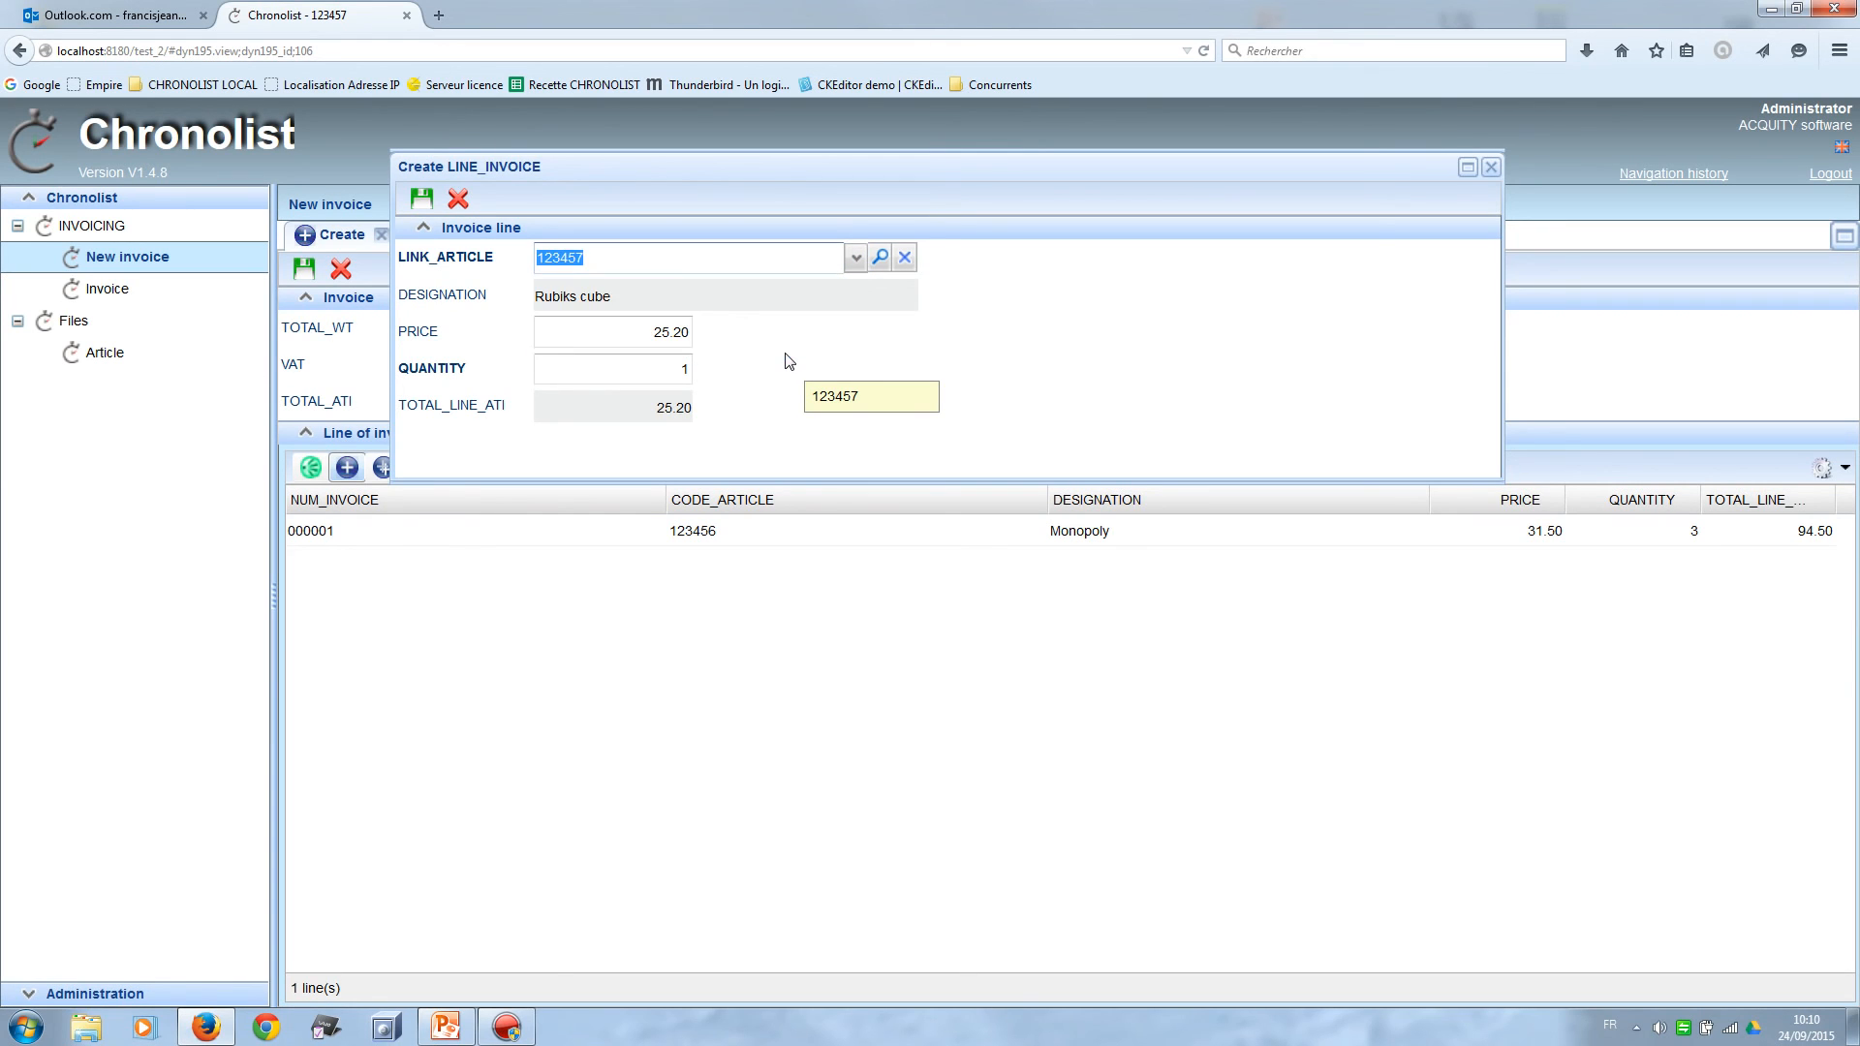
pyautogui.click(676, 367)
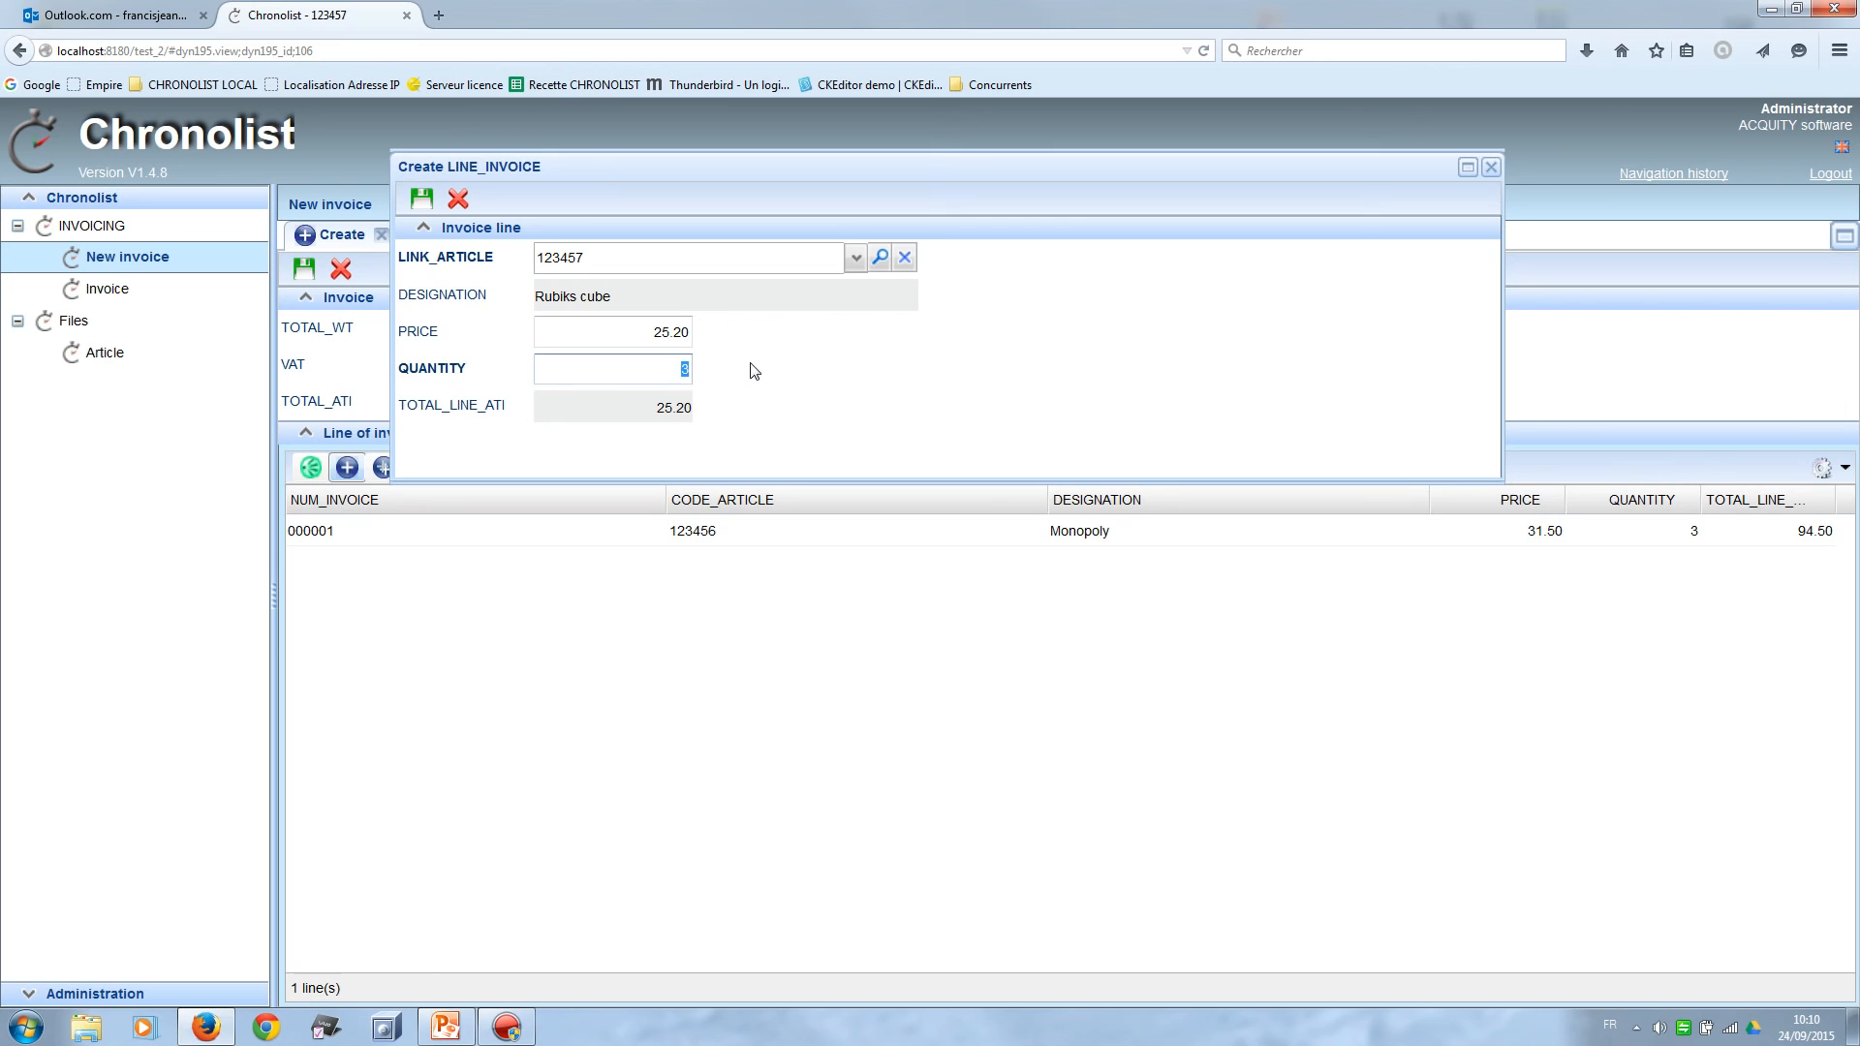
pyautogui.write('4')
pyautogui.click(413, 204)
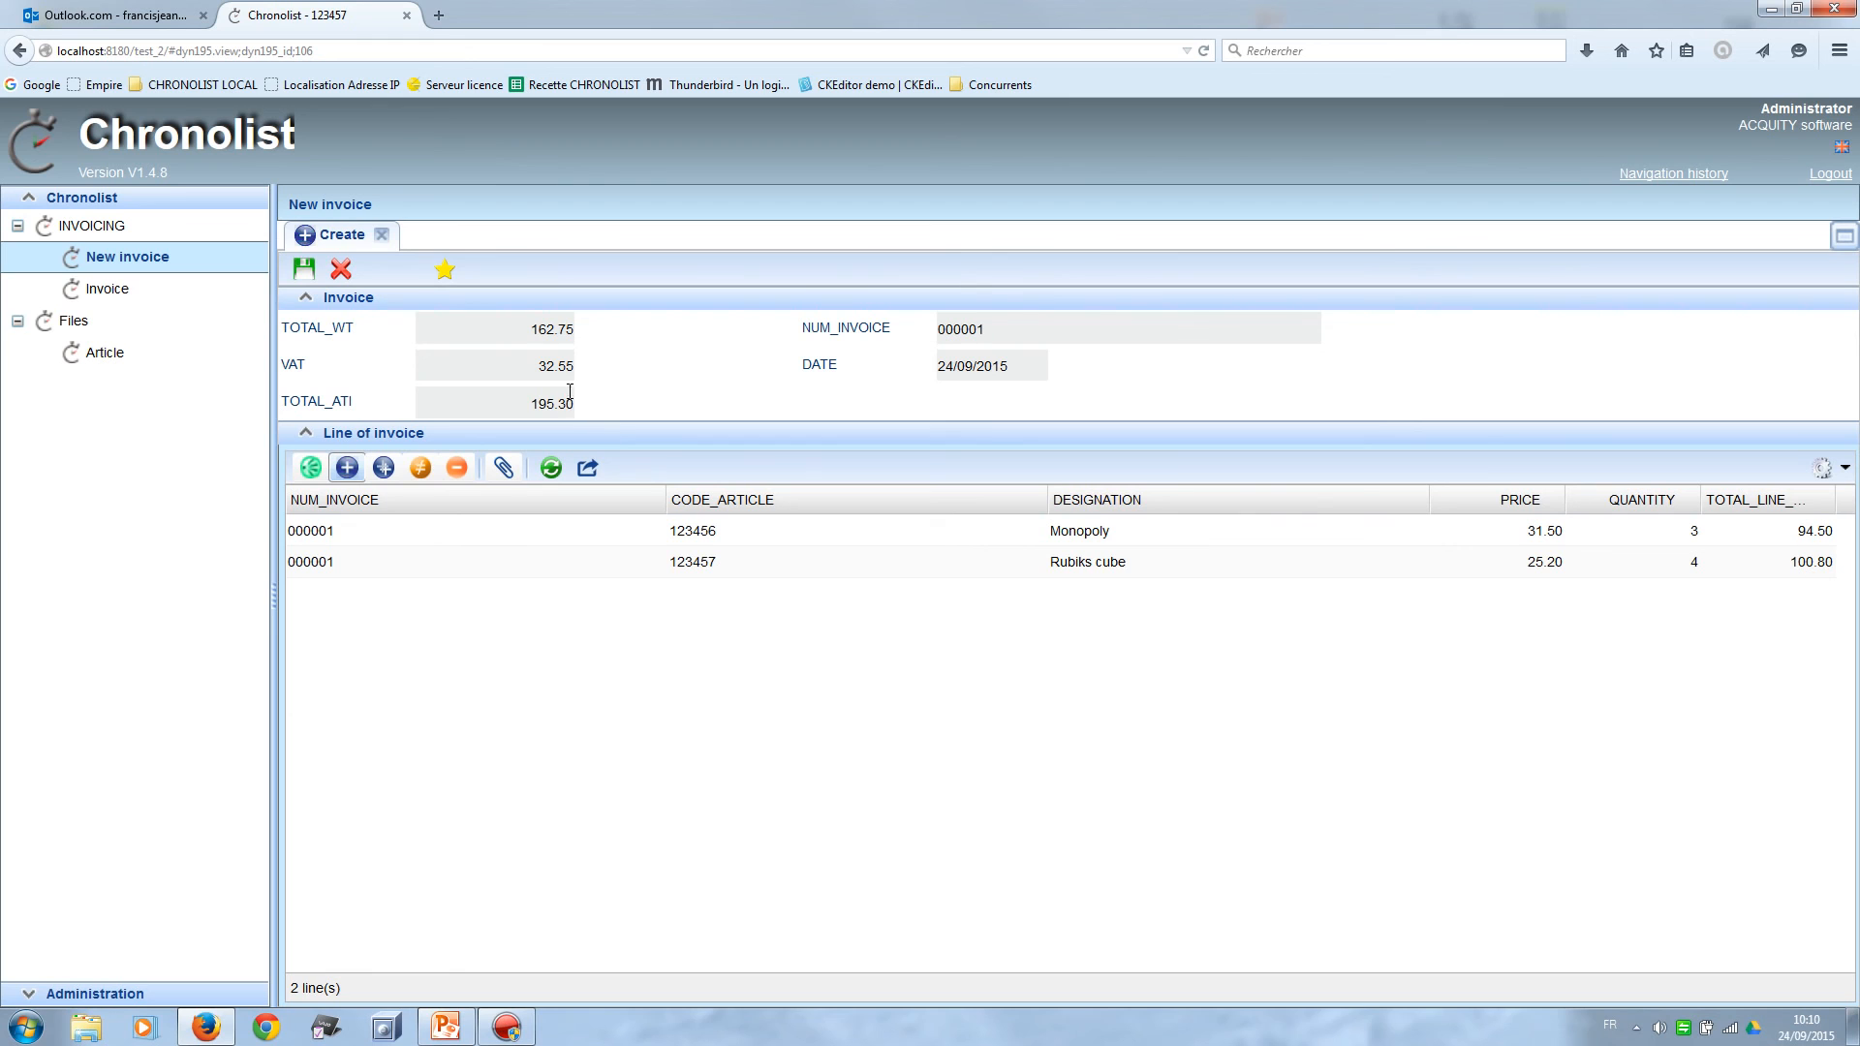
pyautogui.click(308, 274)
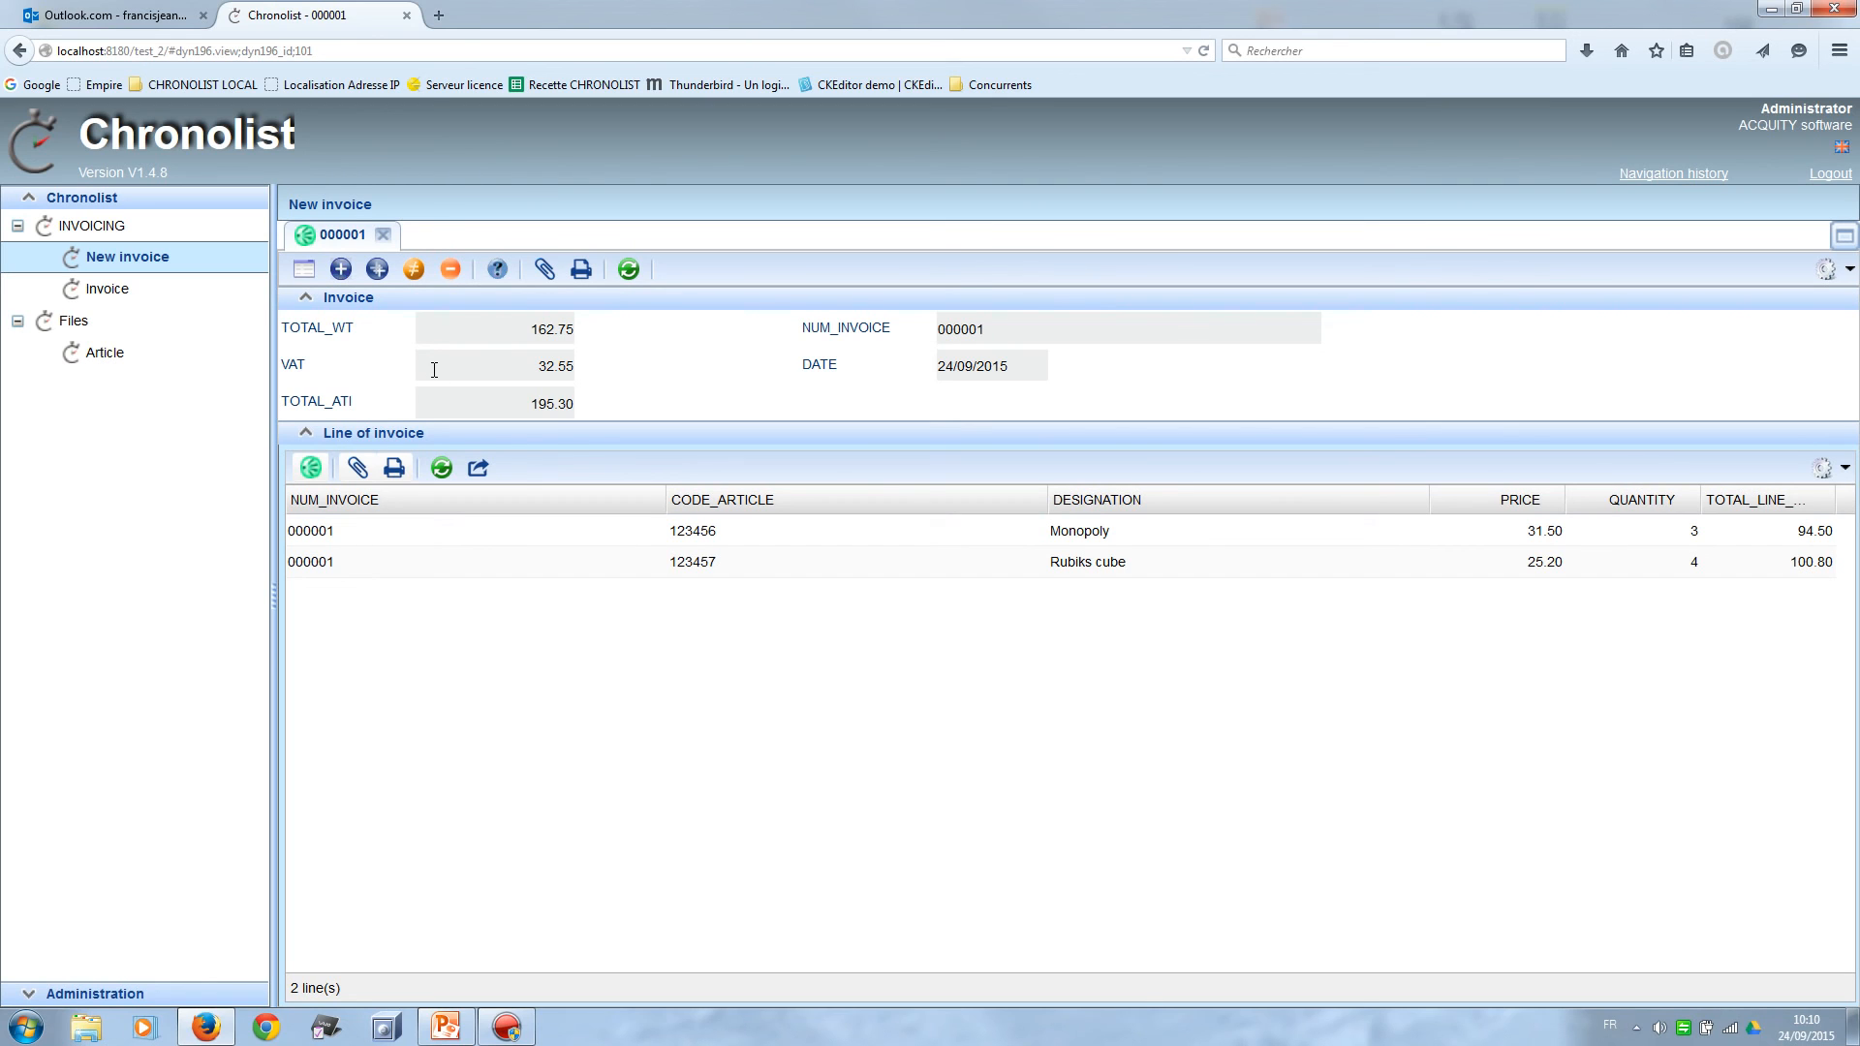
# Open article 123456, Monopoly, from the article list and expand its invoice lines.
pyautogui.click(124, 359)
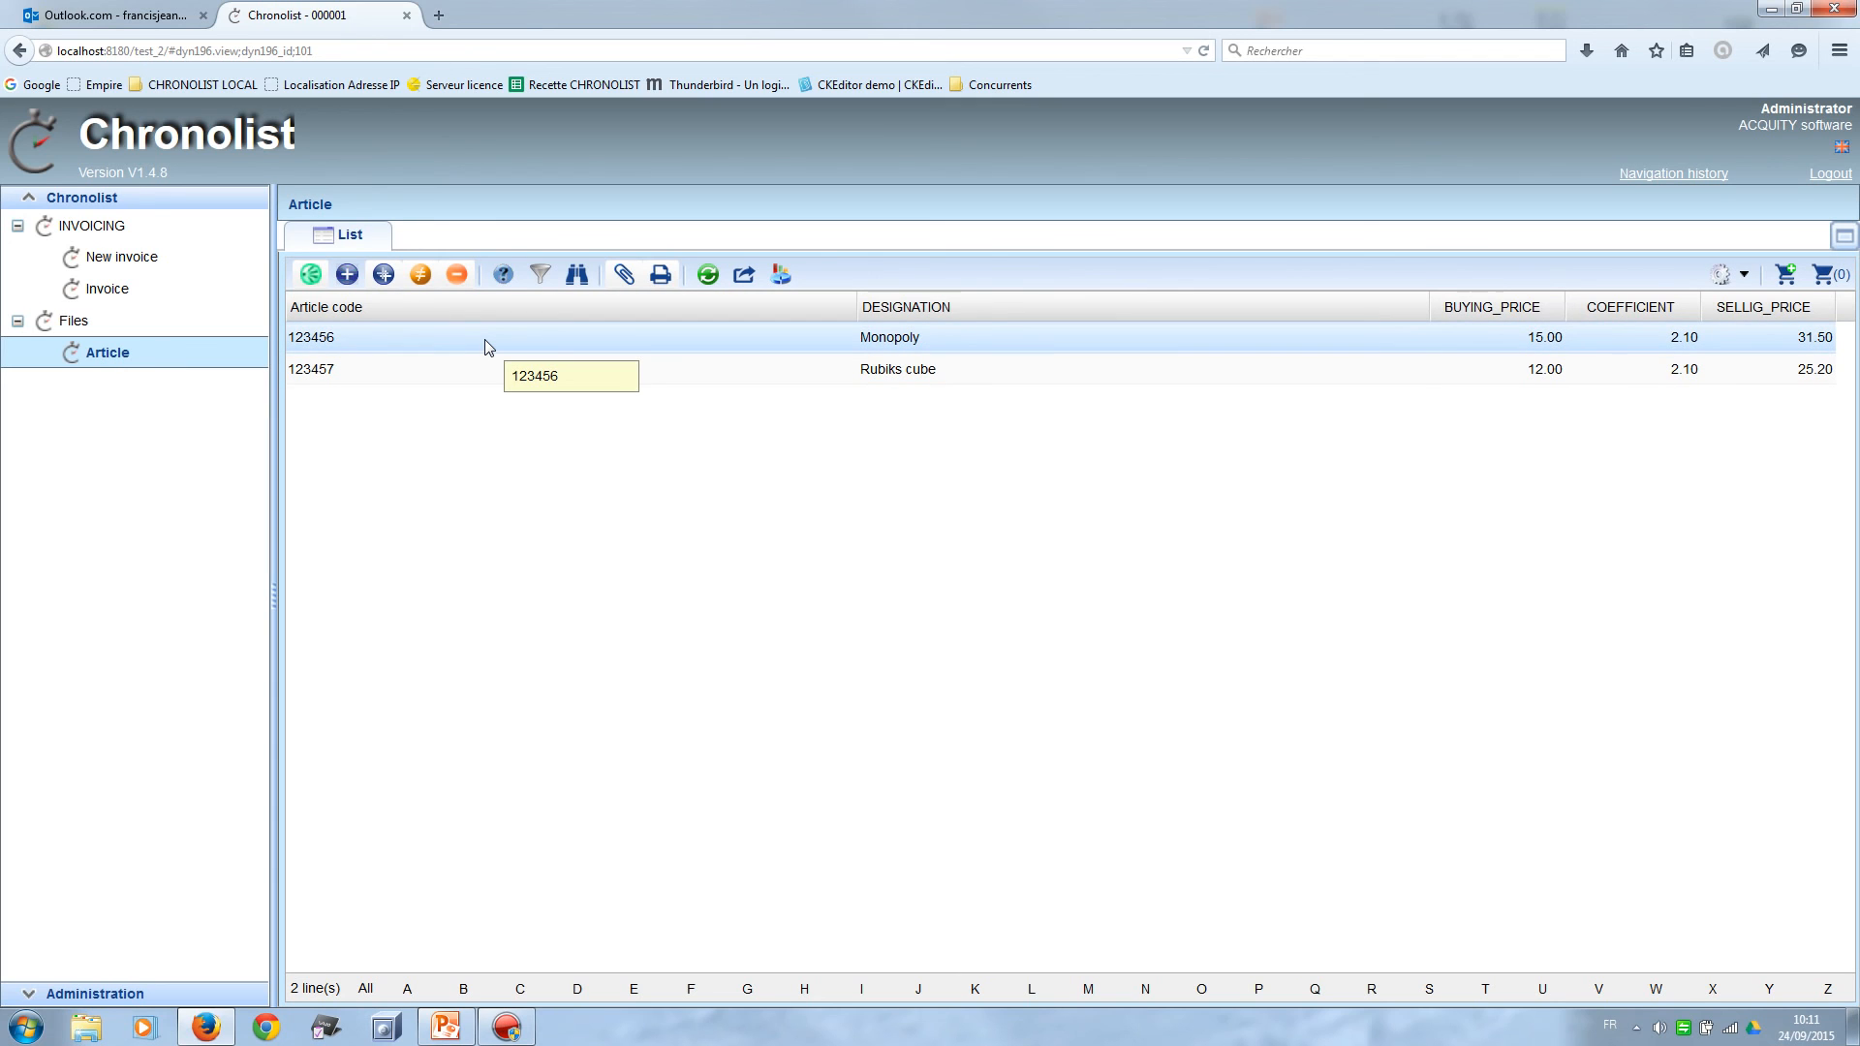
pyautogui.click(487, 347)
pyautogui.doubleClick(487, 347)
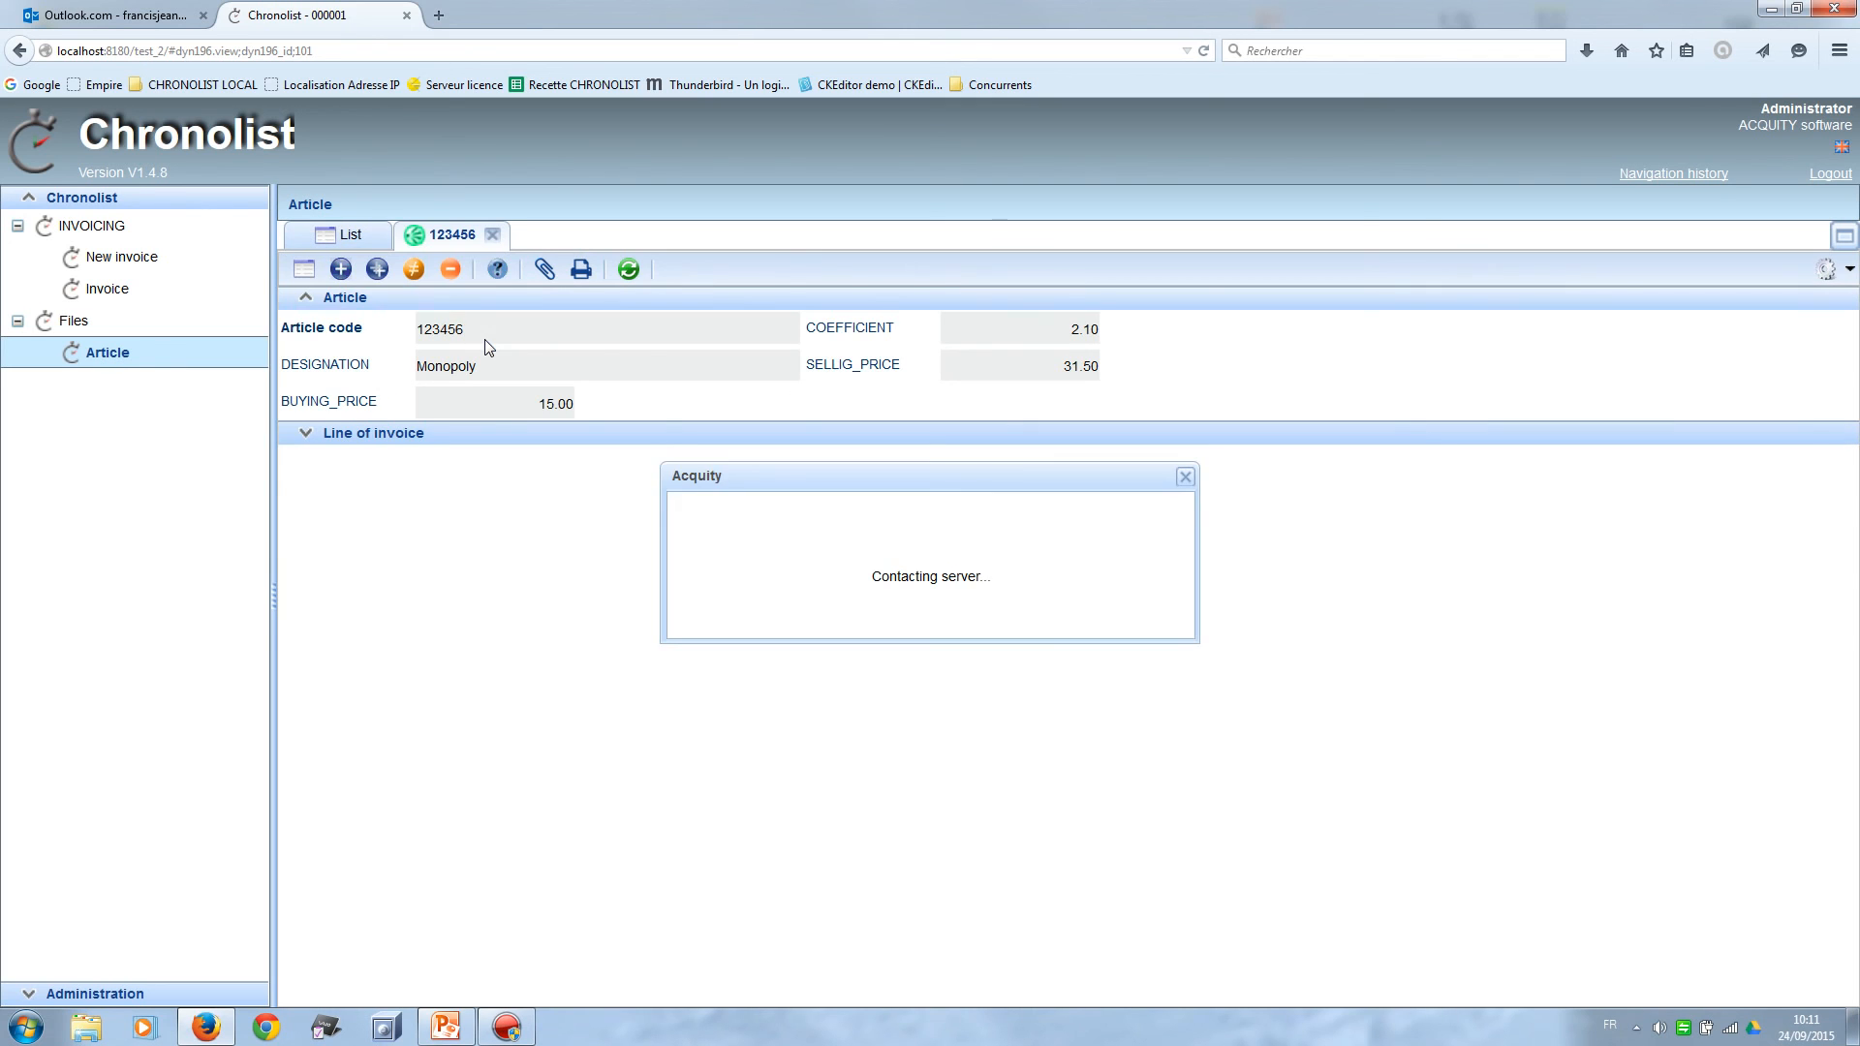
pyautogui.click(405, 445)
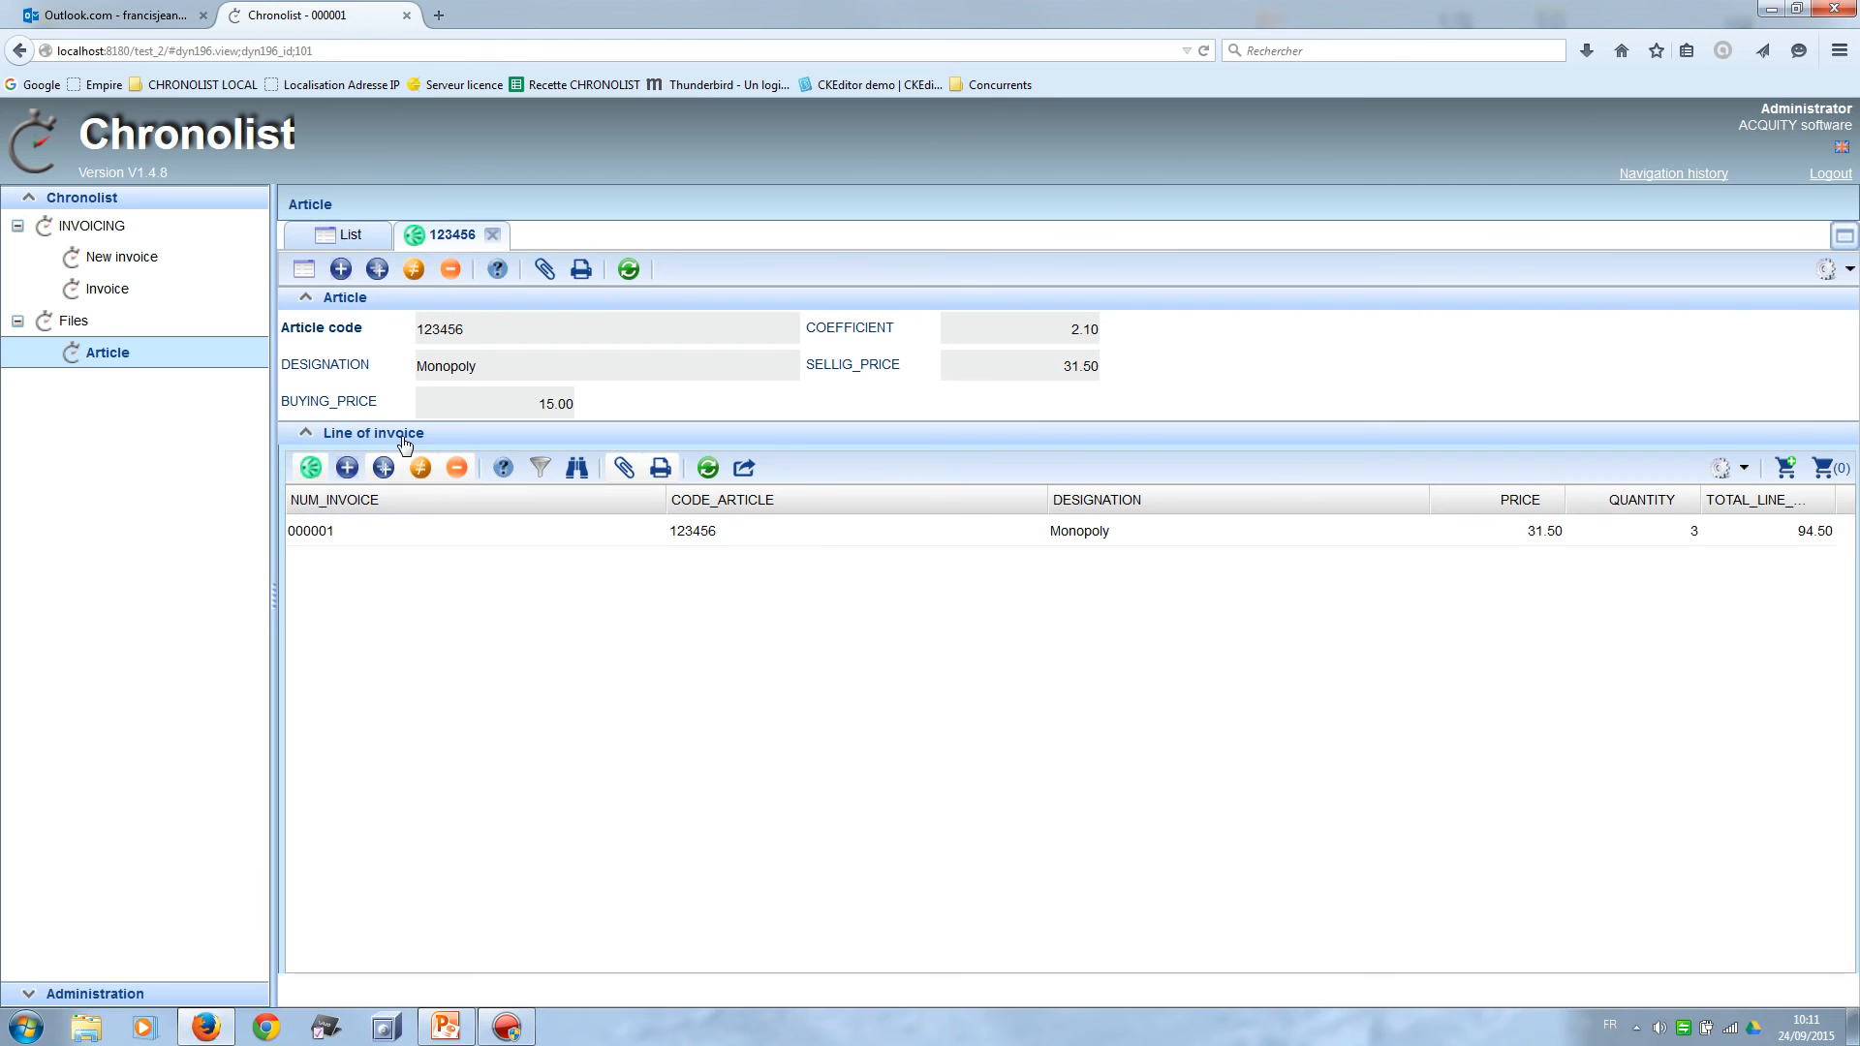
# Narrow the NUM_INVOICE, CODE_ARTICLE and DESIGNATION columns in the Monopoly article's invoice line table.
pyautogui.moveTo(668, 512); pyautogui.dragTo(423, 507)
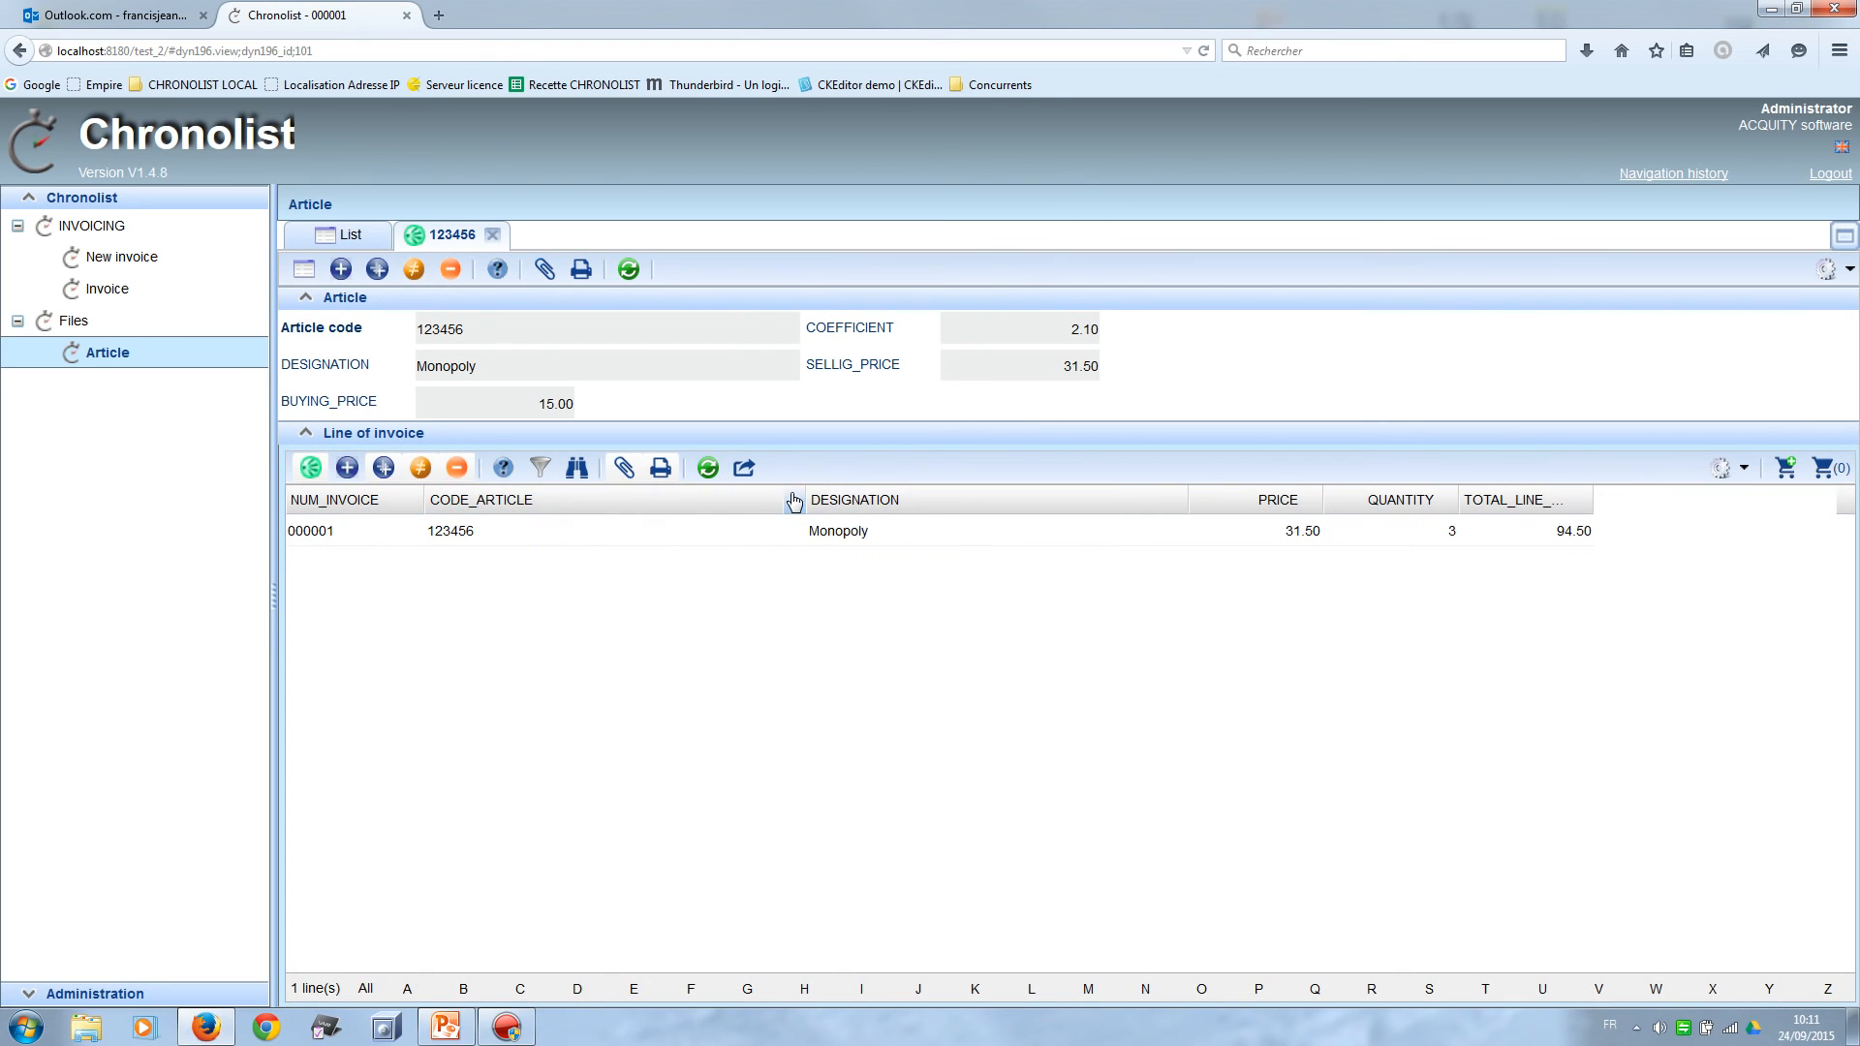
pyautogui.moveTo(803, 498); pyautogui.dragTo(566, 495)
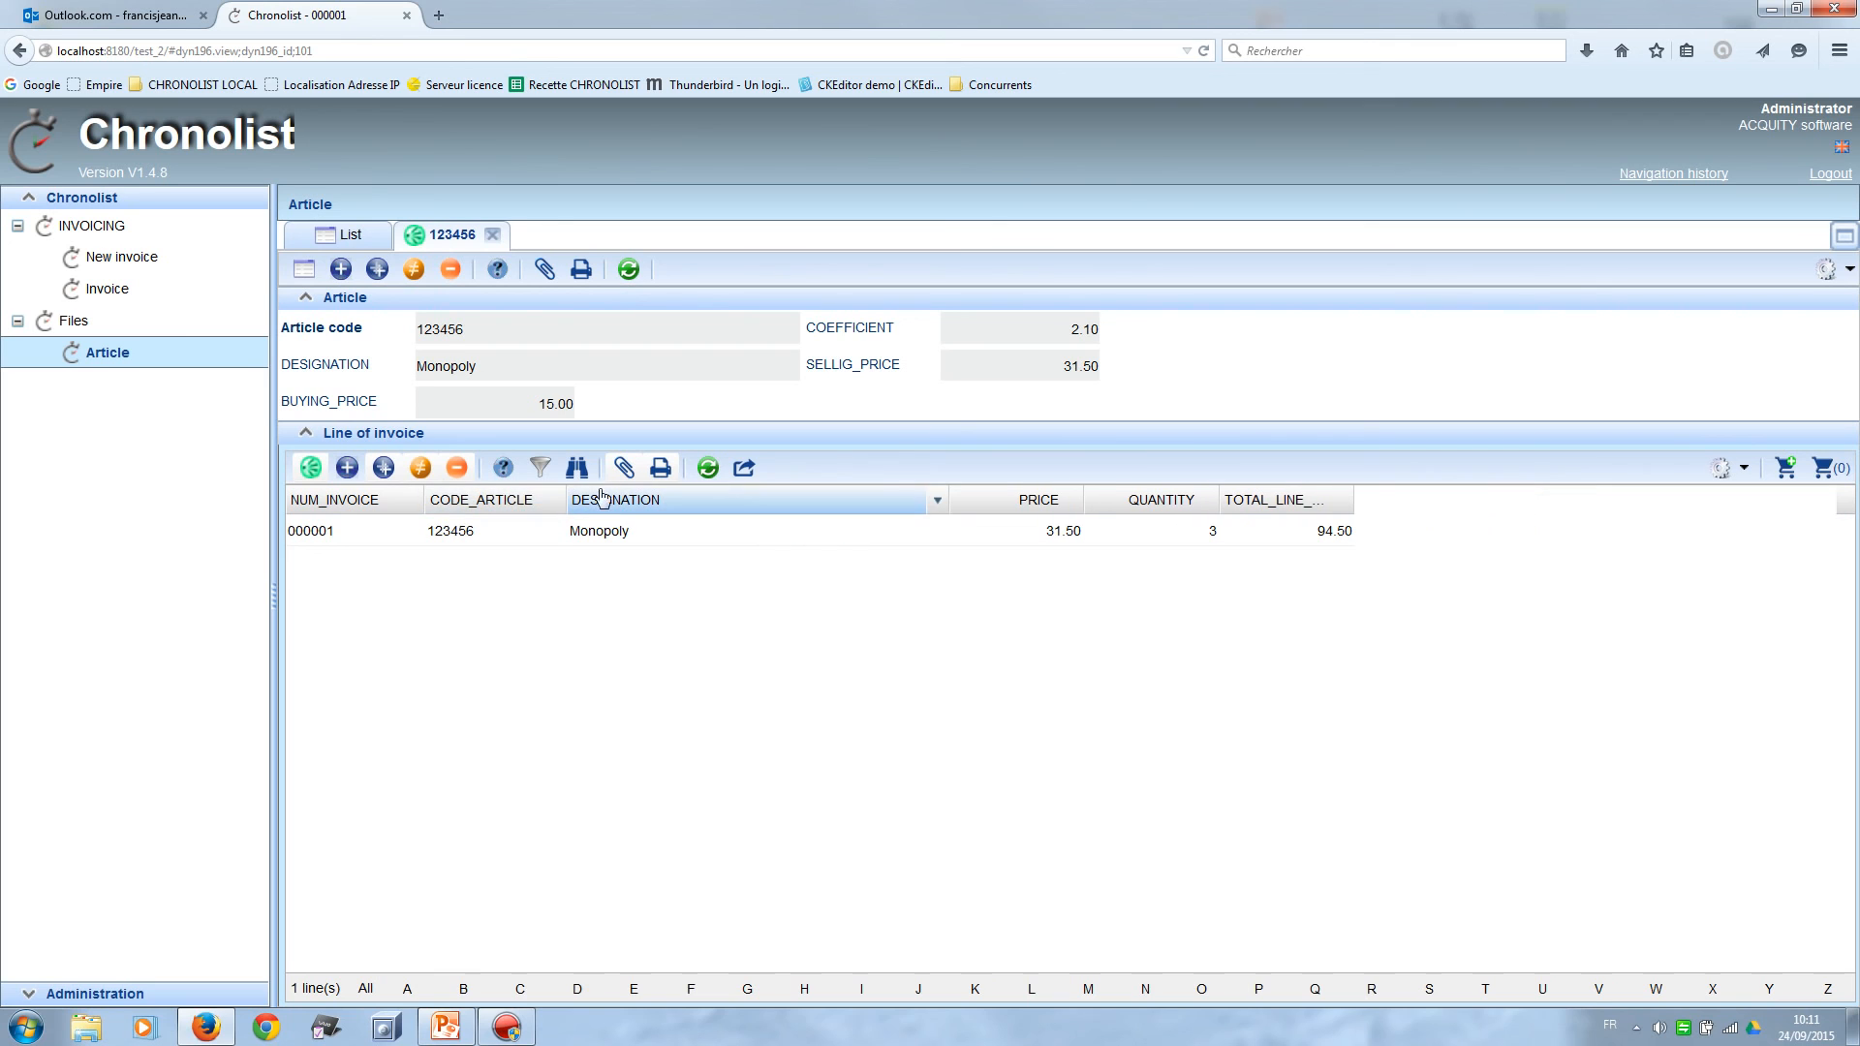
pyautogui.moveTo(949, 495); pyautogui.dragTo(759, 496)
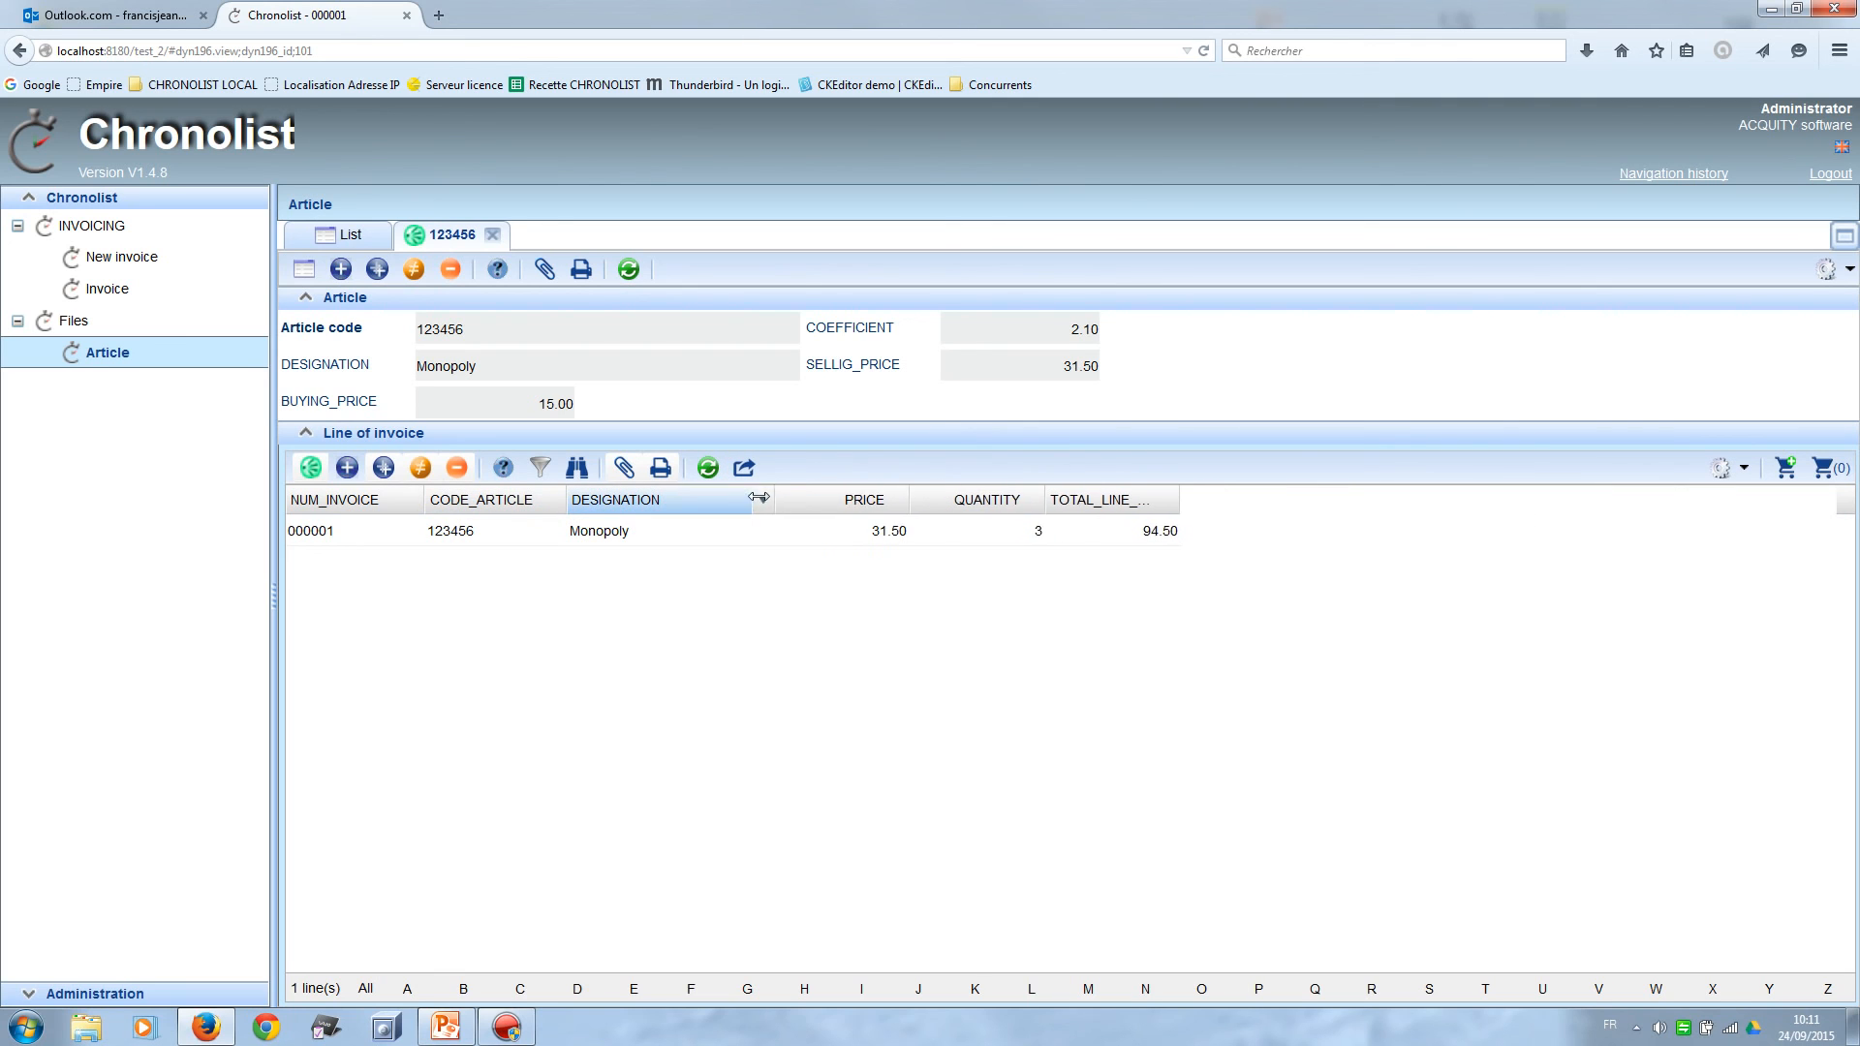